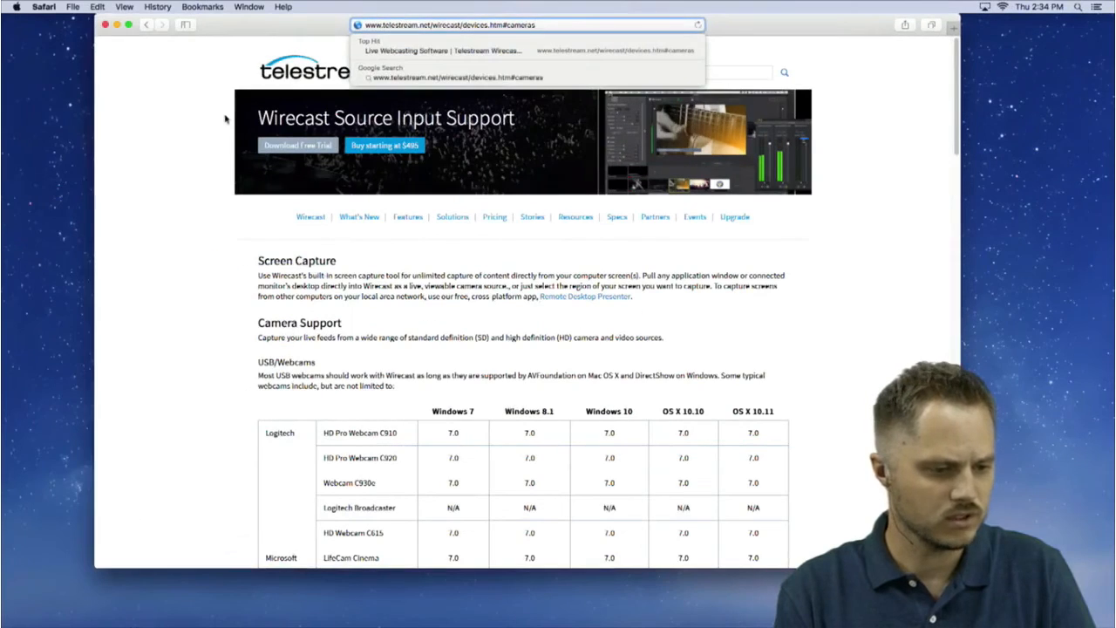
key(Return)
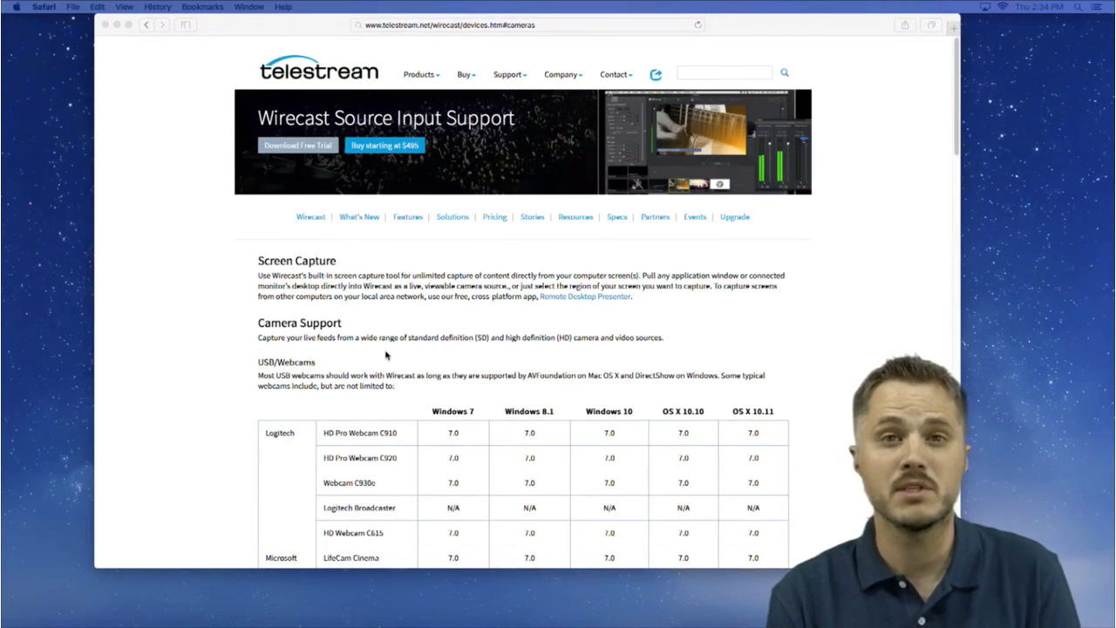
scroll(386, 355, down, 5)
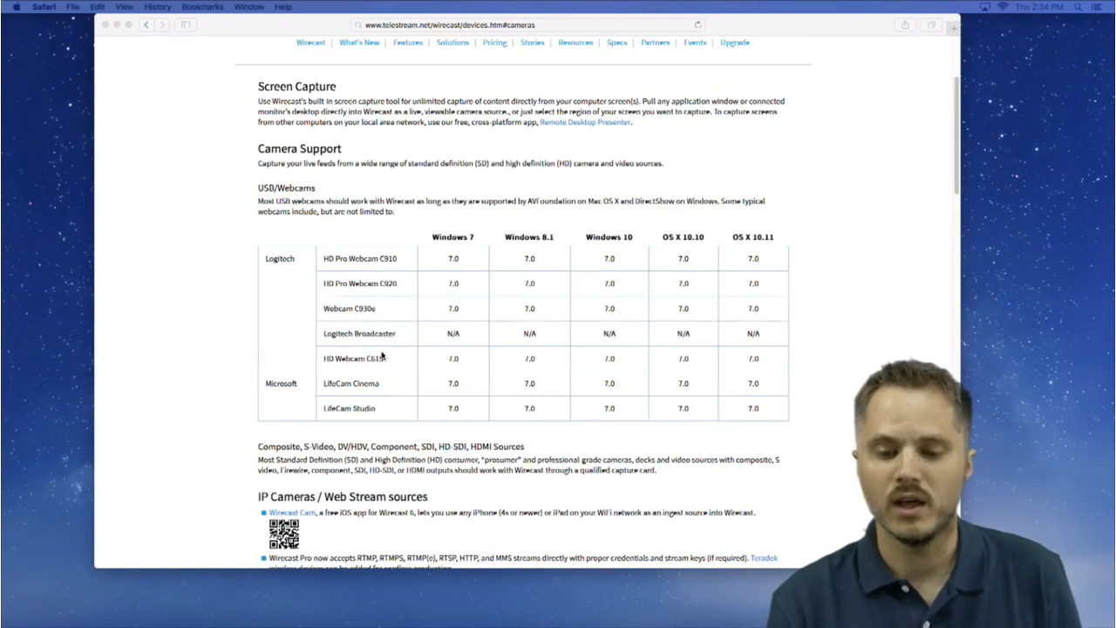
scroll(389, 355, down, 3)
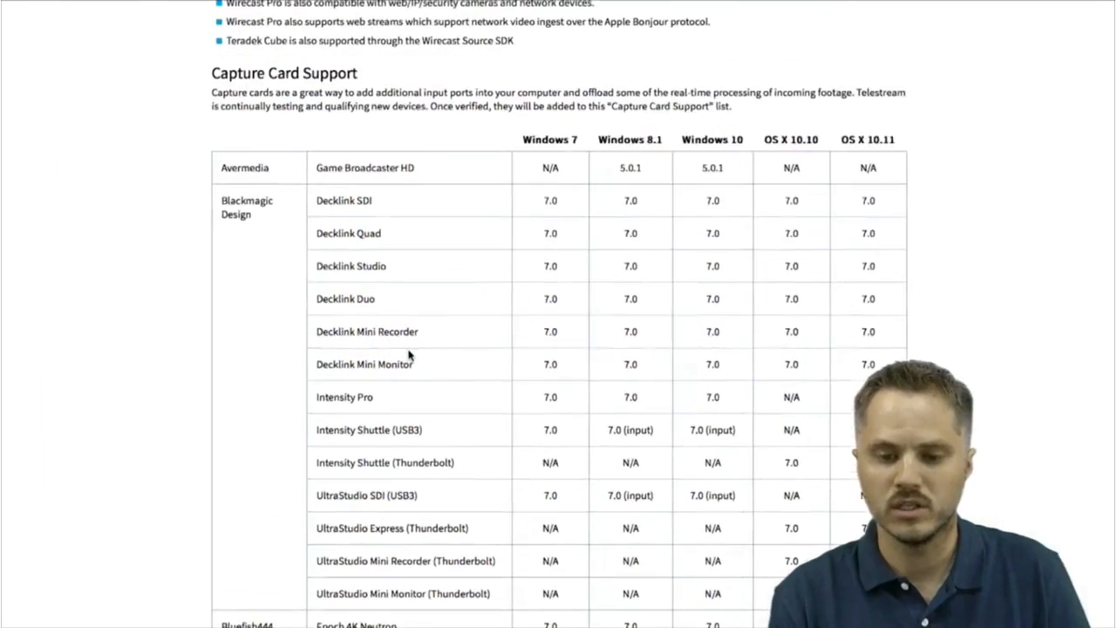
scroll(409, 355, down, 5)
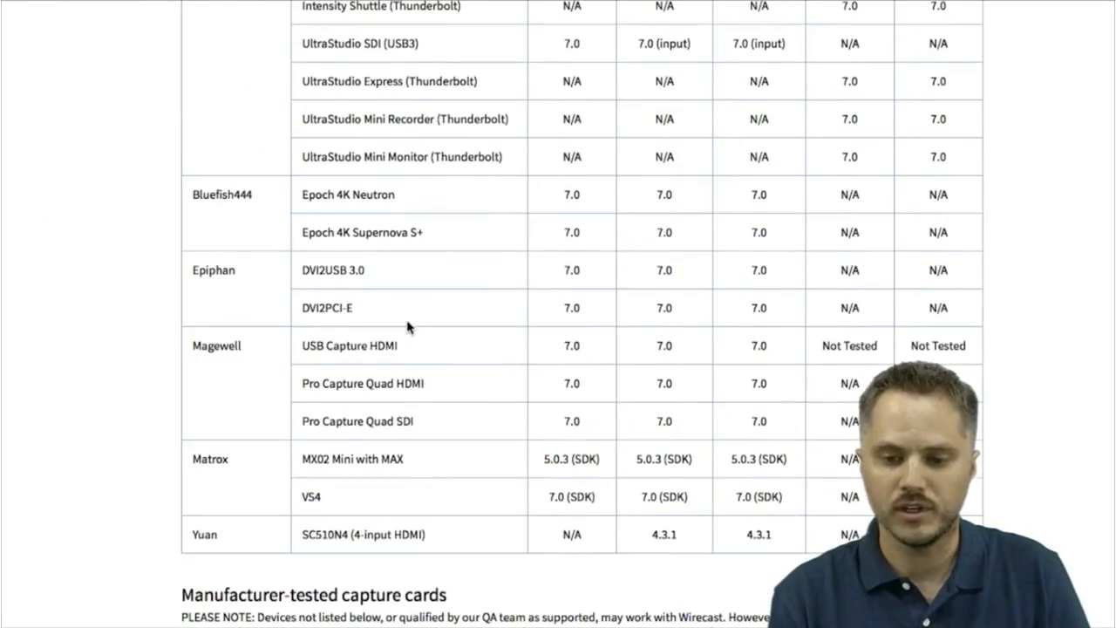
scroll(407, 327, down, 5)
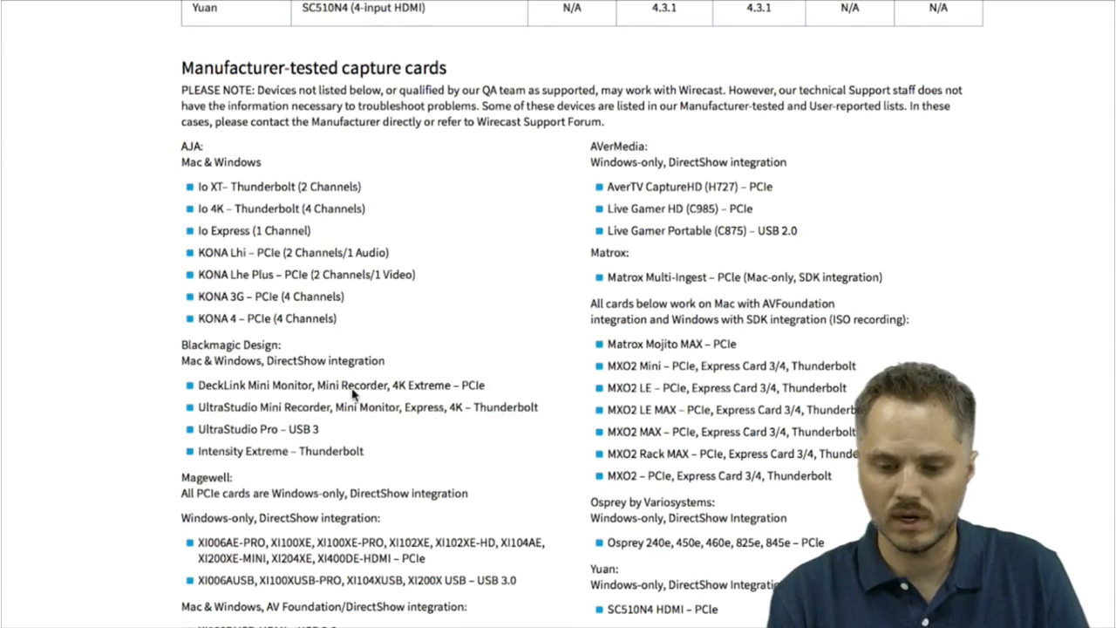
scroll(349, 389, down, 2)
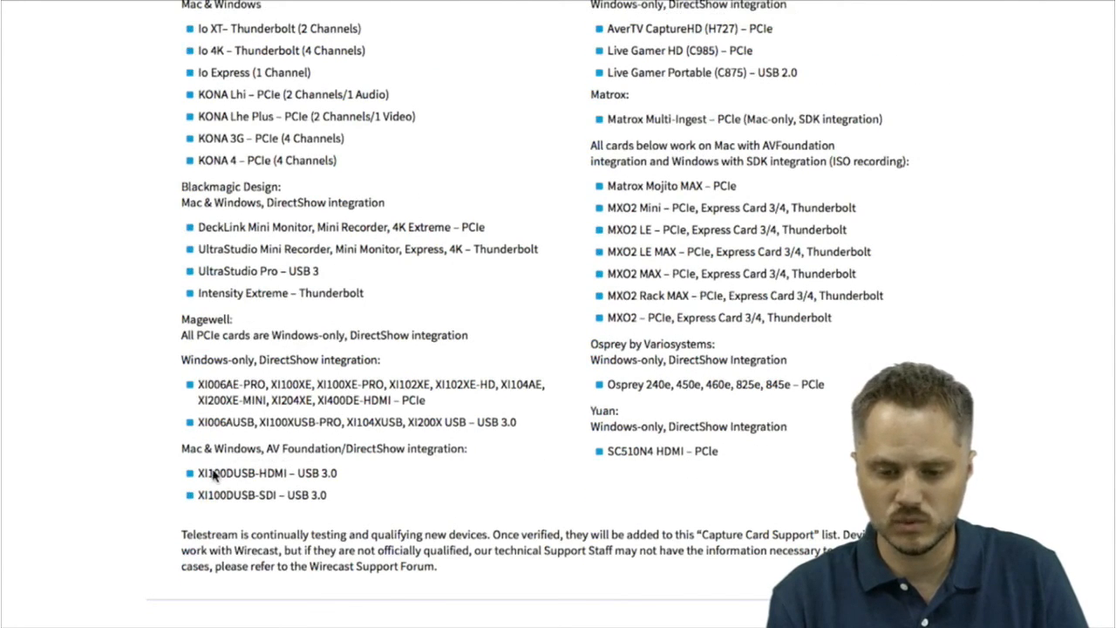
drag(194, 473, 341, 475)
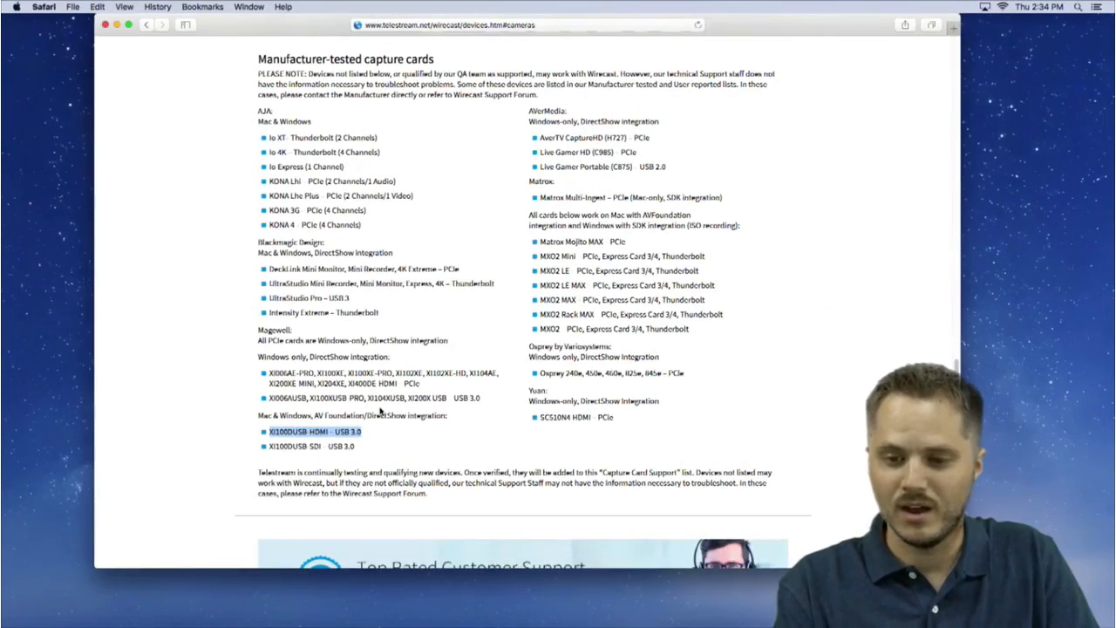
Return to the top of the device support page and minimize the browser window
scroll(380, 409, up, 10)
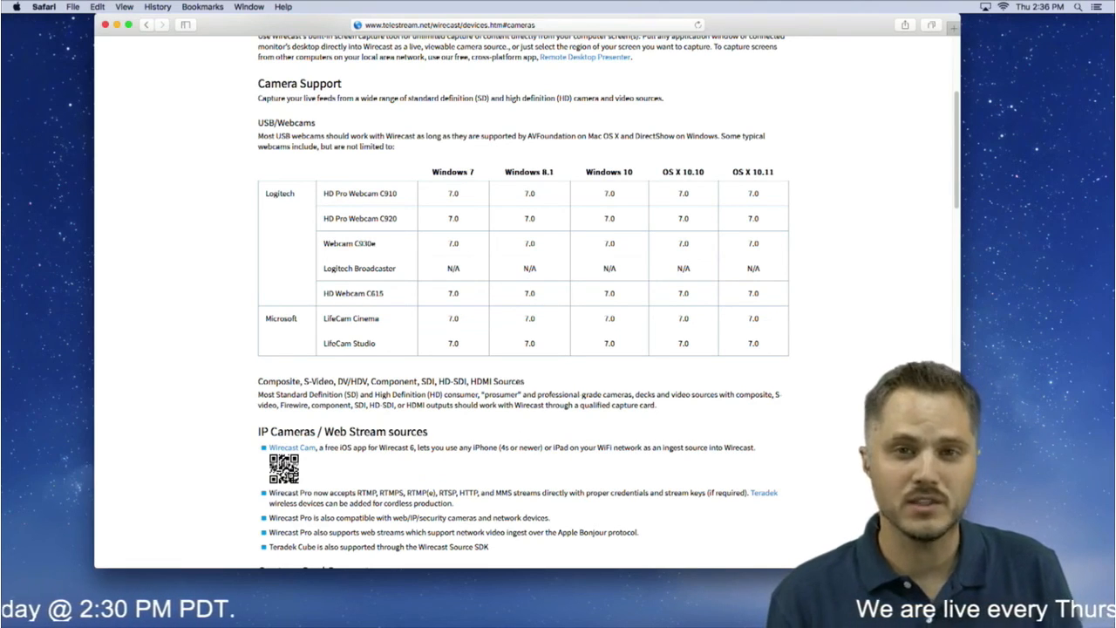
drag(333, 29, 326, 29)
scroll(355, 142, up, 5)
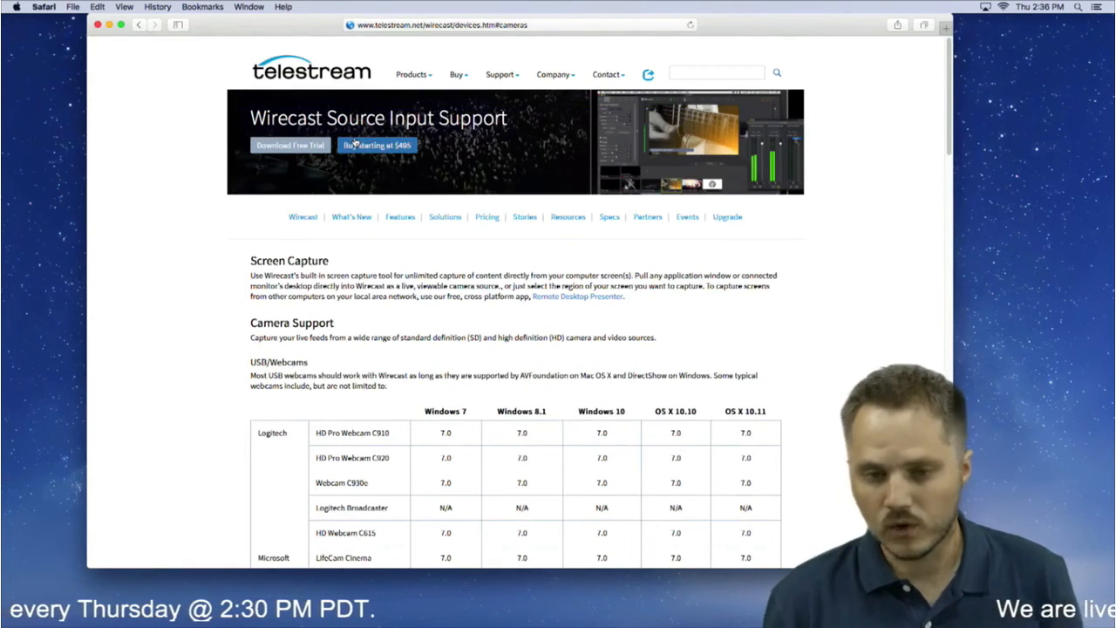
click(109, 25)
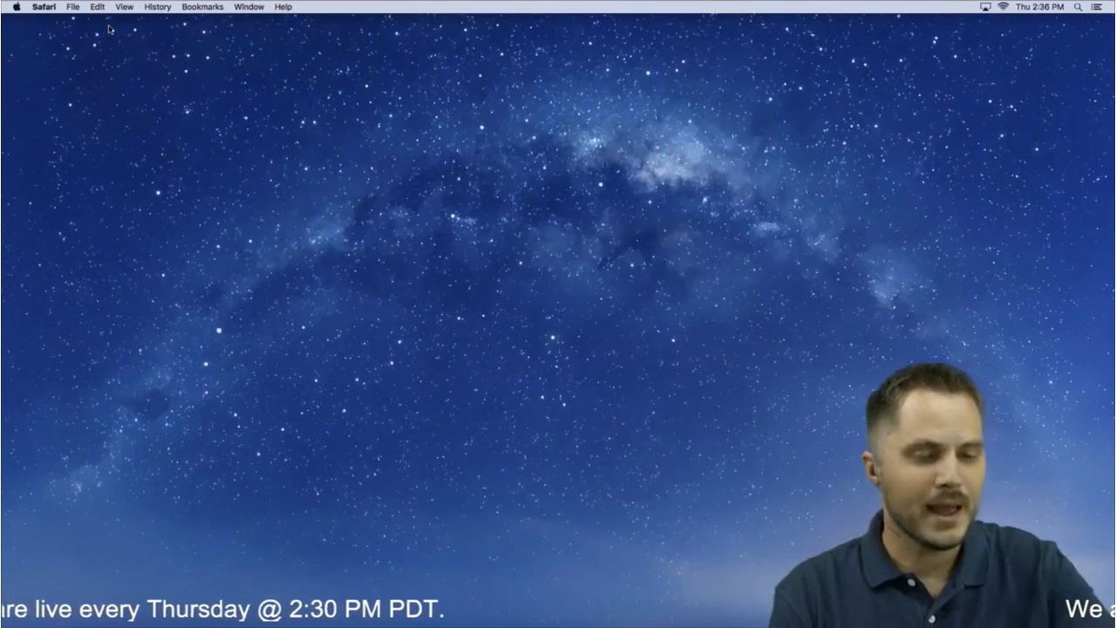
Switch to Wirecast by restoring the minimized Untitled 1 document, and enlarge its window
click(661, 248)
mouse_move(621, 623)
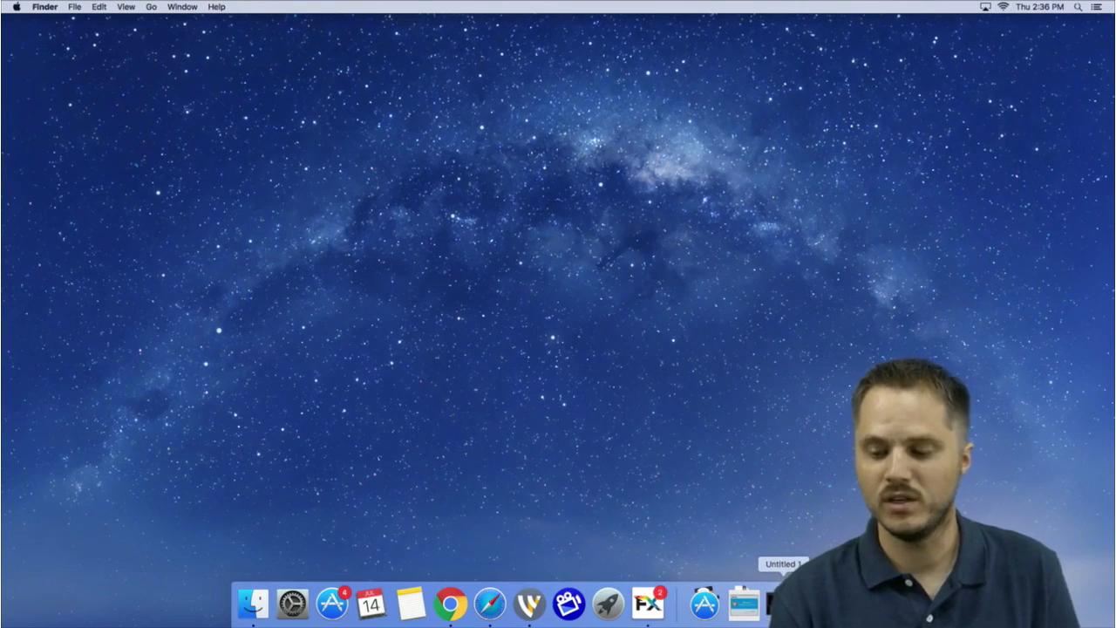
click(782, 604)
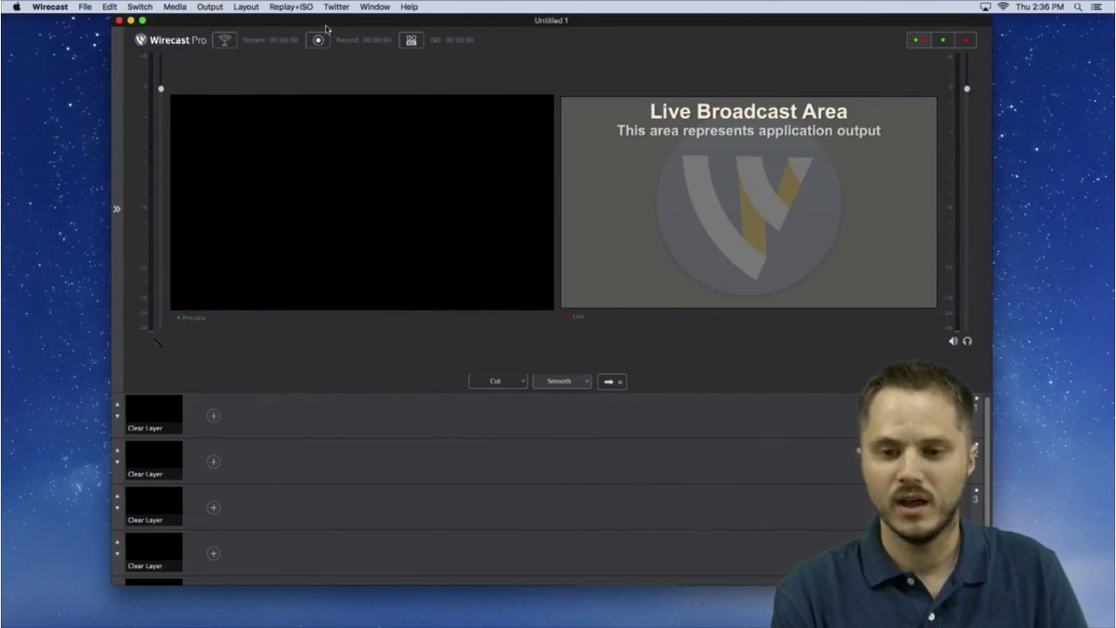
drag(325, 29, 287, 26)
drag(953, 584, 1016, 596)
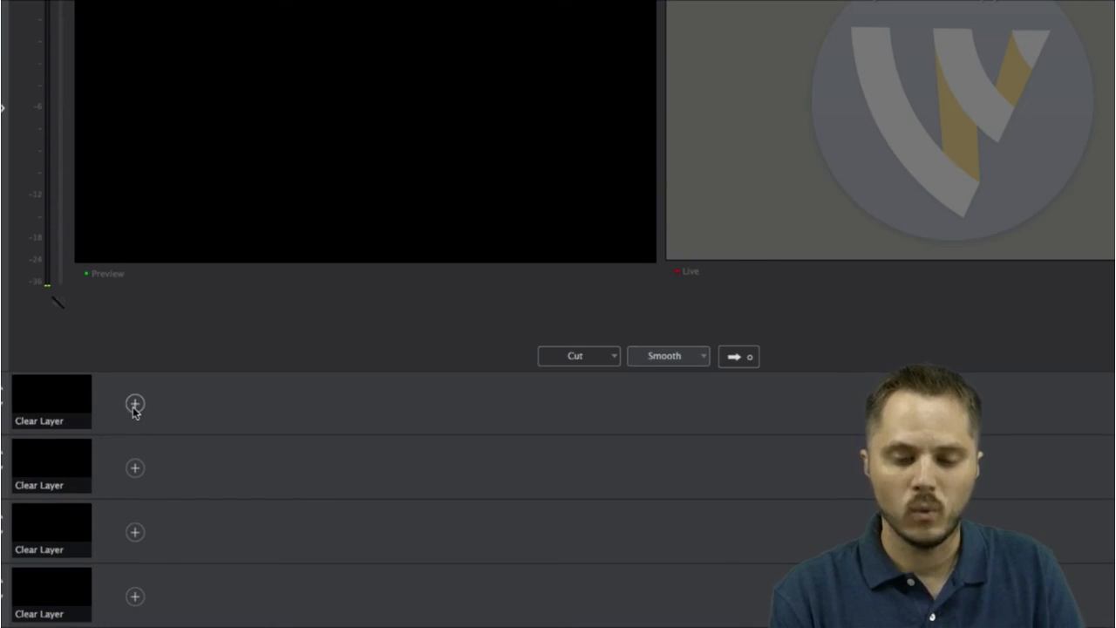
Add a title shot to layer 1 using the Ocean Title template
click(134, 404)
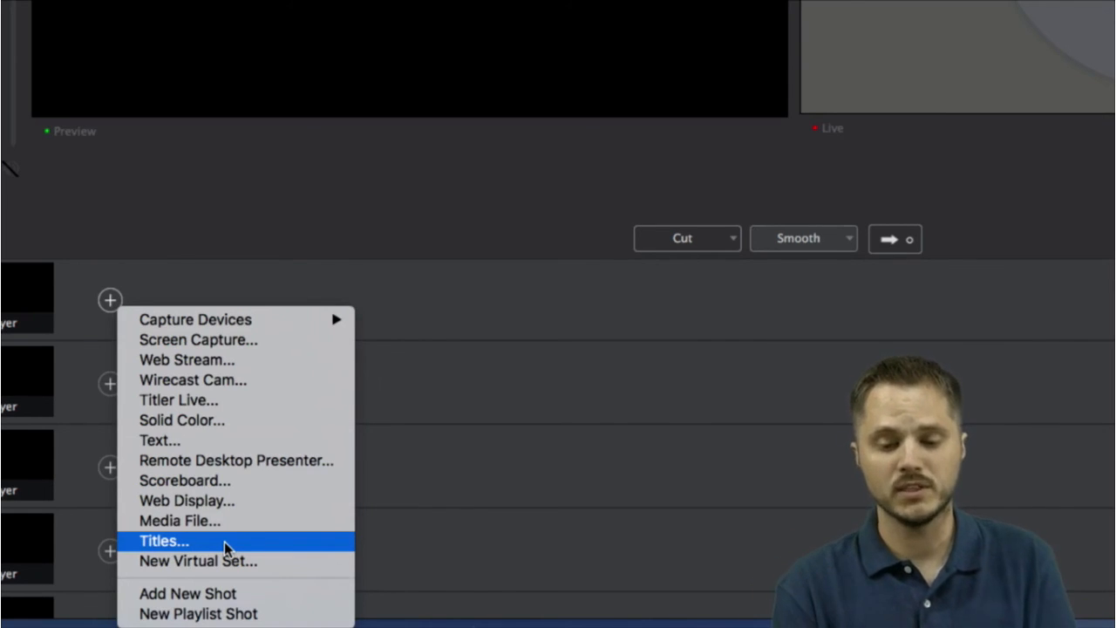
click(224, 542)
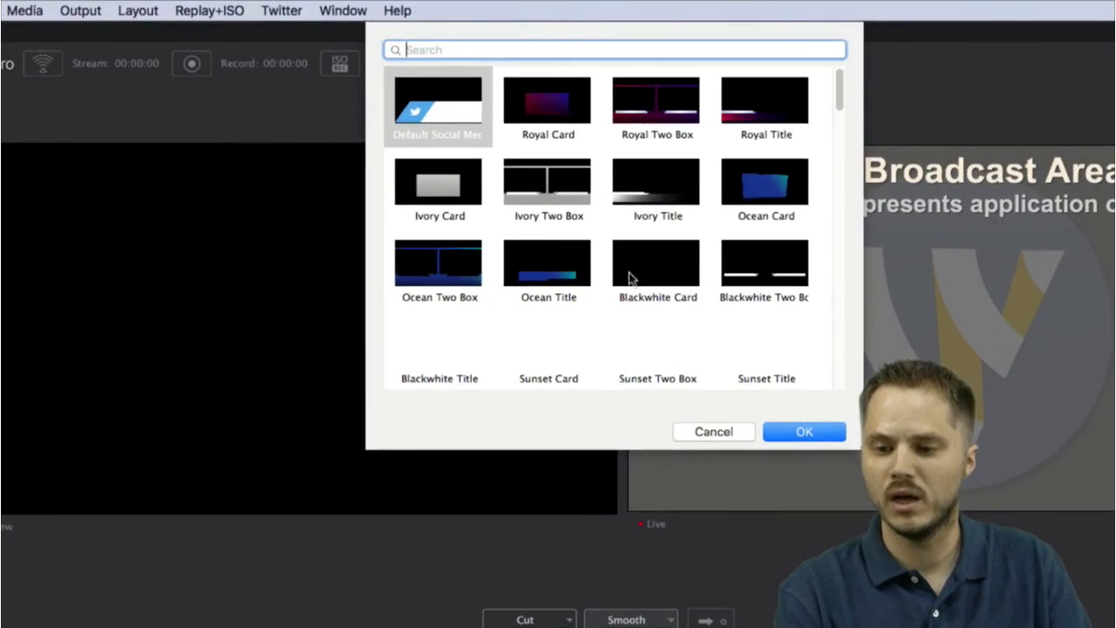
mouse_move(840, 92)
mouse_down()
mouse_move(840, 174)
mouse_move(837, 83)
mouse_up()
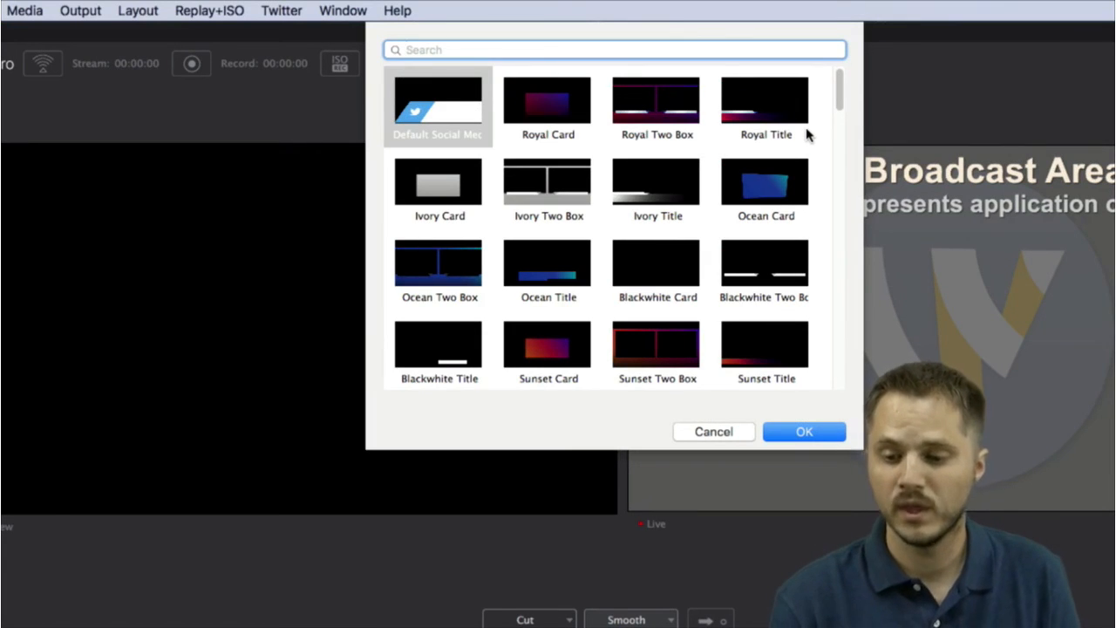
click(544, 271)
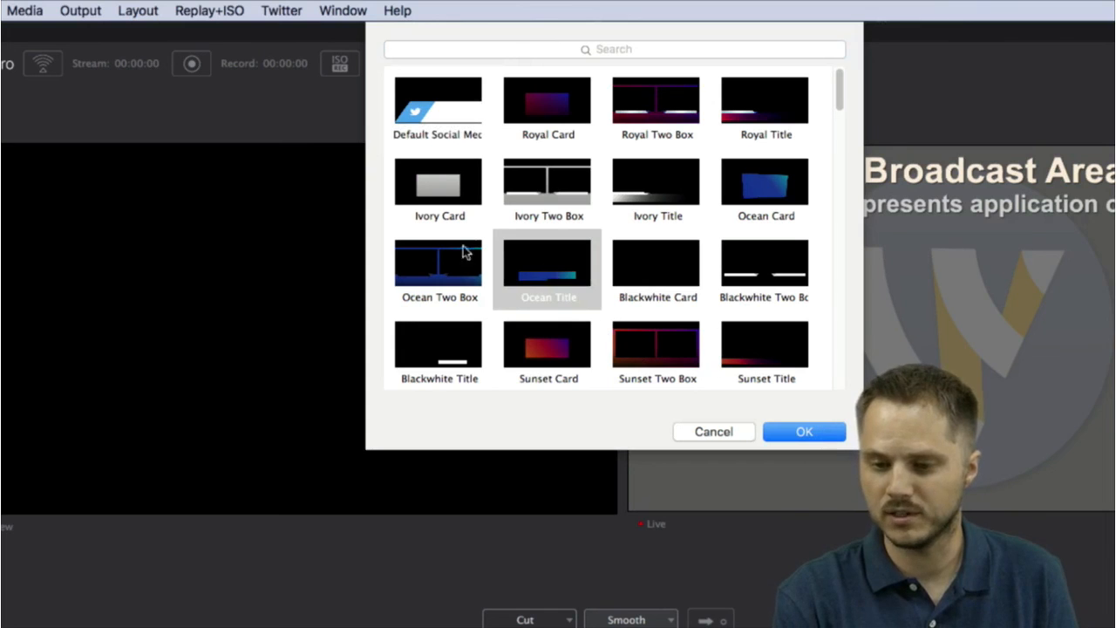
click(802, 431)
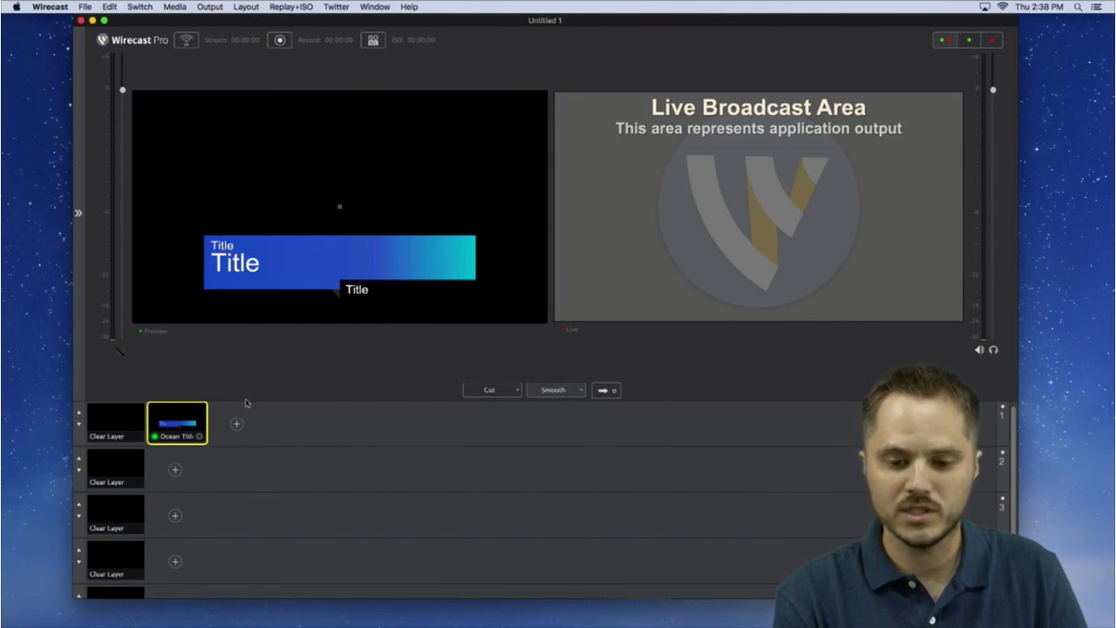
Add a text shot to layer 1 from the existing source Ocean Title Text 1
click(235, 424)
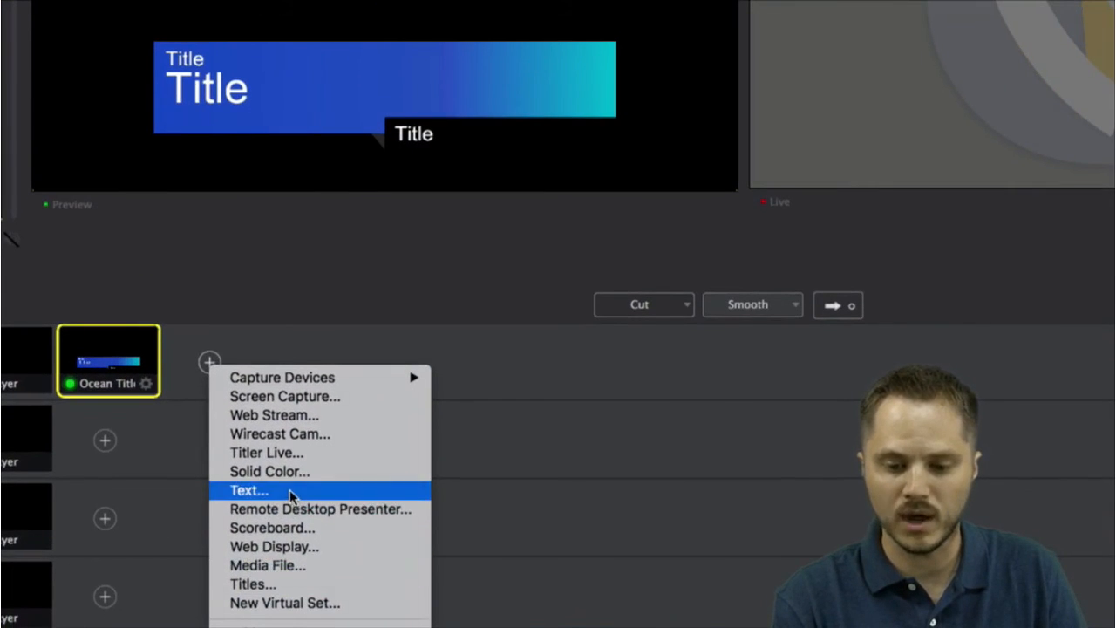
click(291, 496)
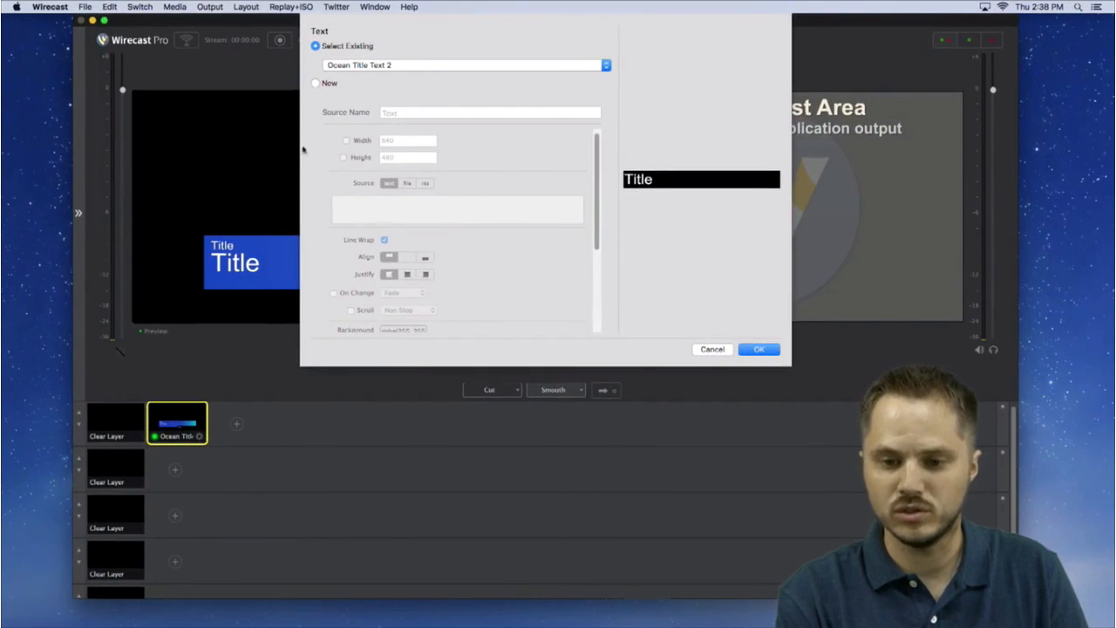
click(397, 64)
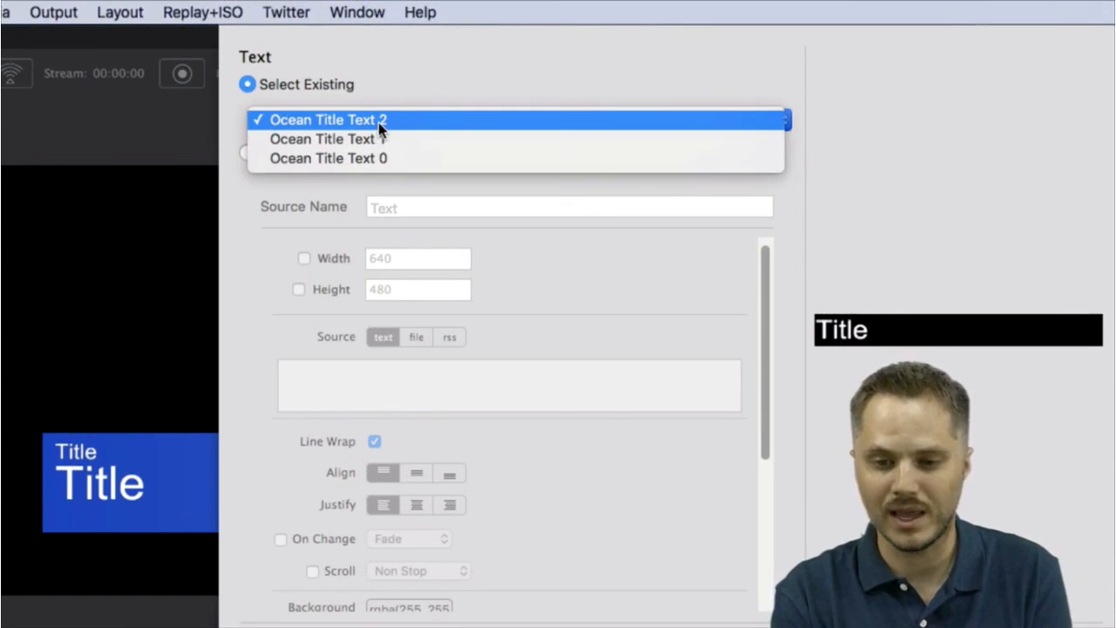
click(378, 139)
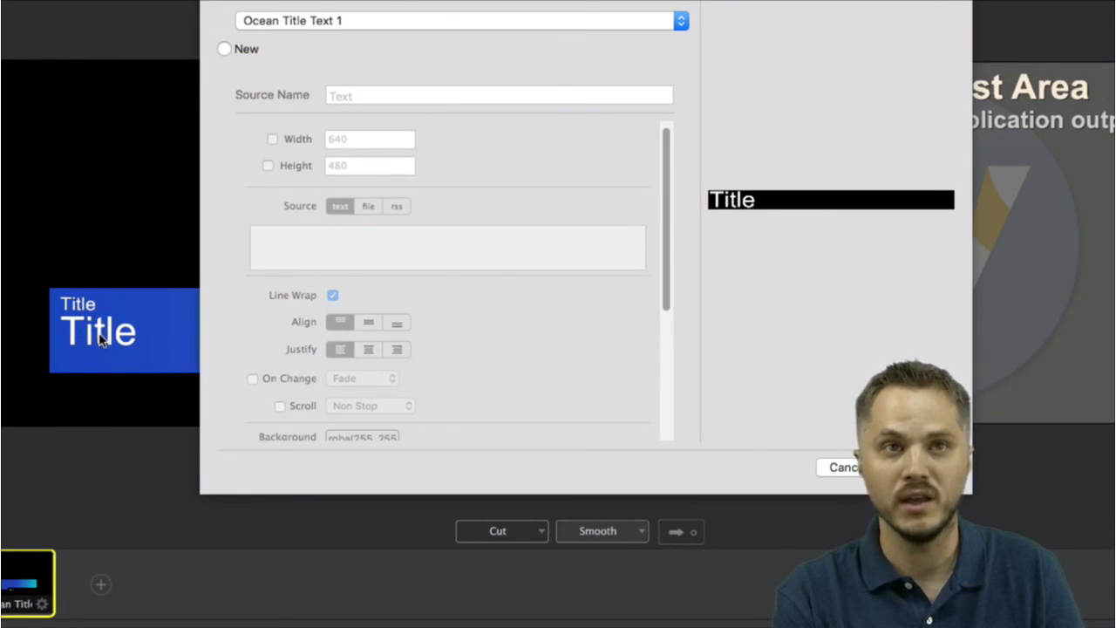
click(919, 467)
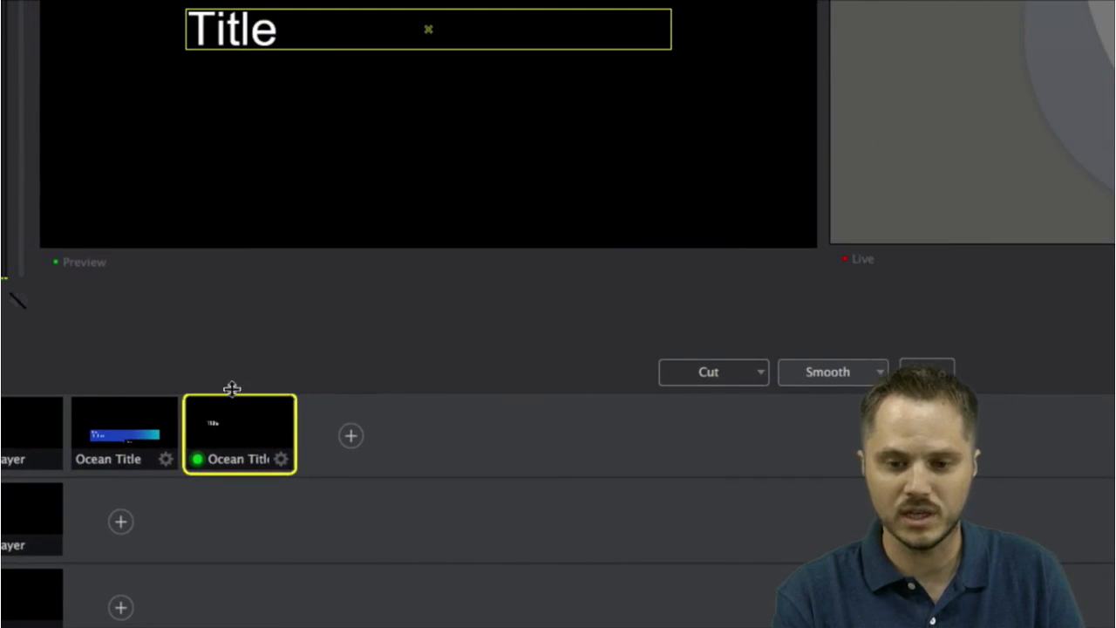
Compare the full Ocean Title shot with the Ocean Title Text 1 shot by alternating them in the preview
click(128, 425)
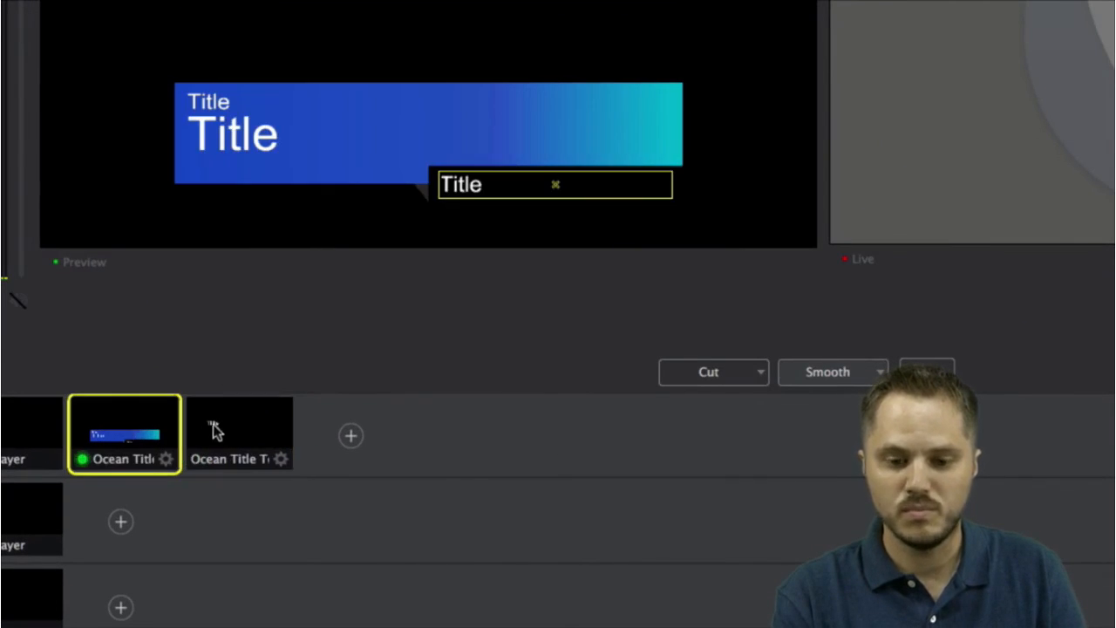
click(247, 424)
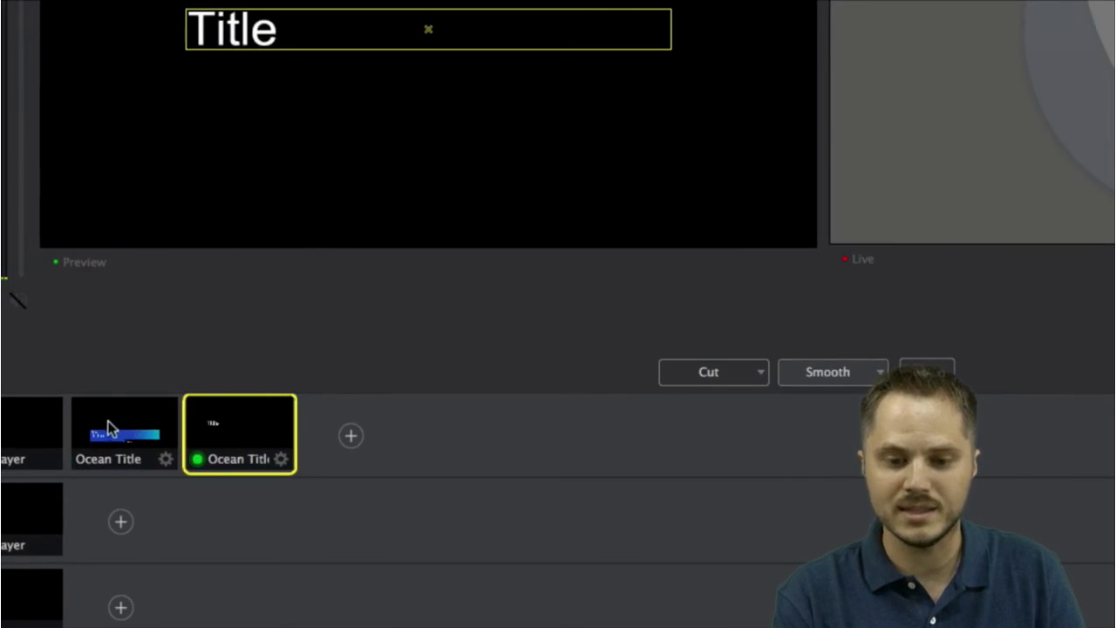
click(107, 426)
click(224, 428)
click(92, 428)
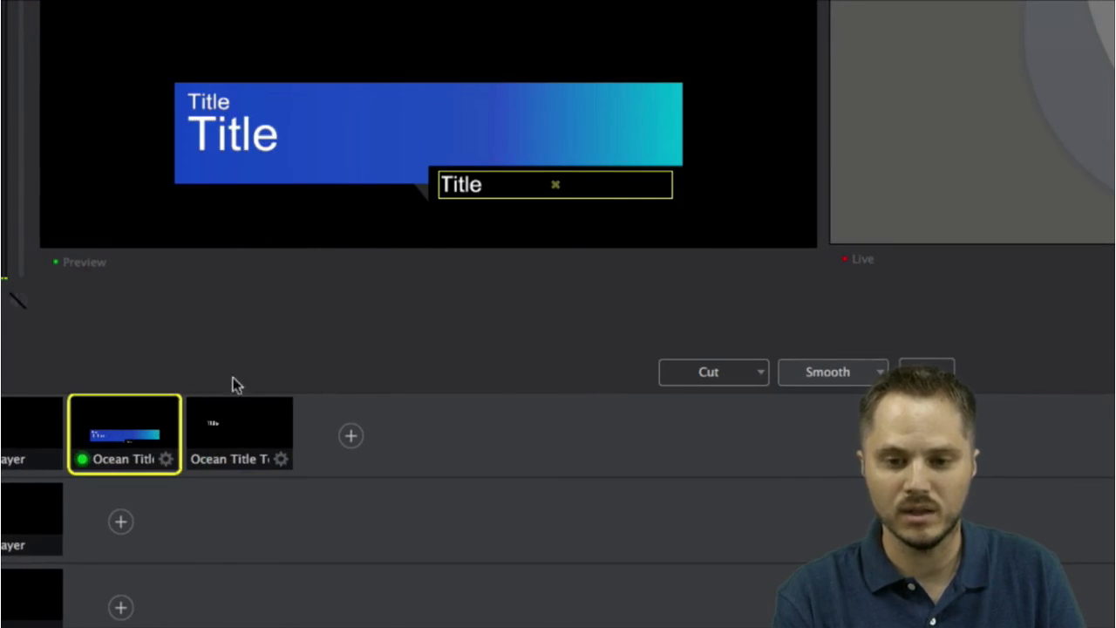
click(262, 411)
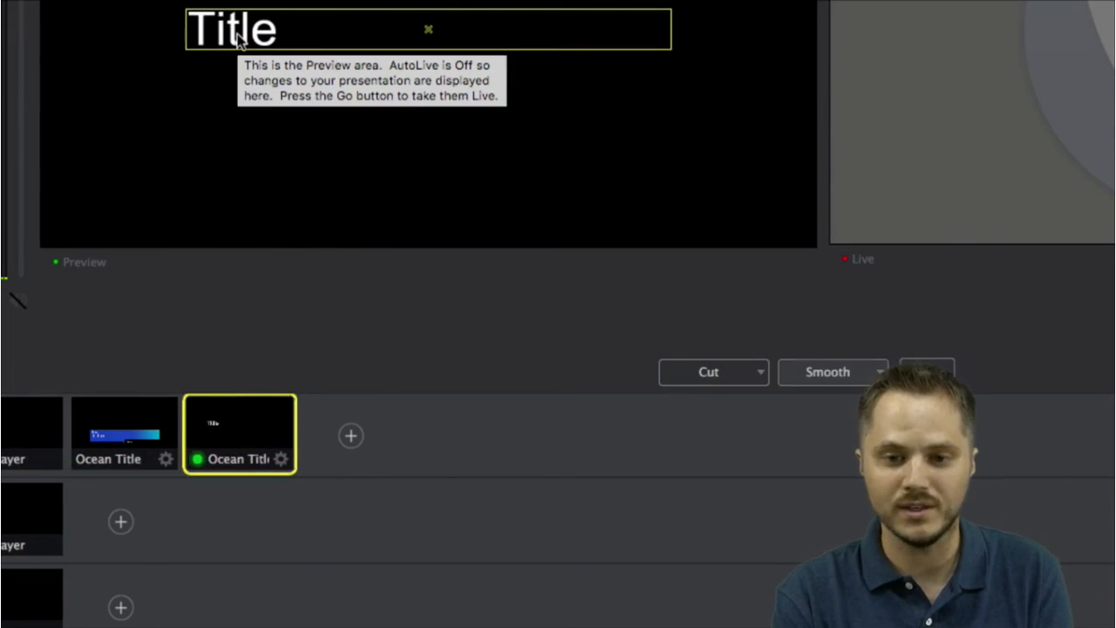
click(132, 430)
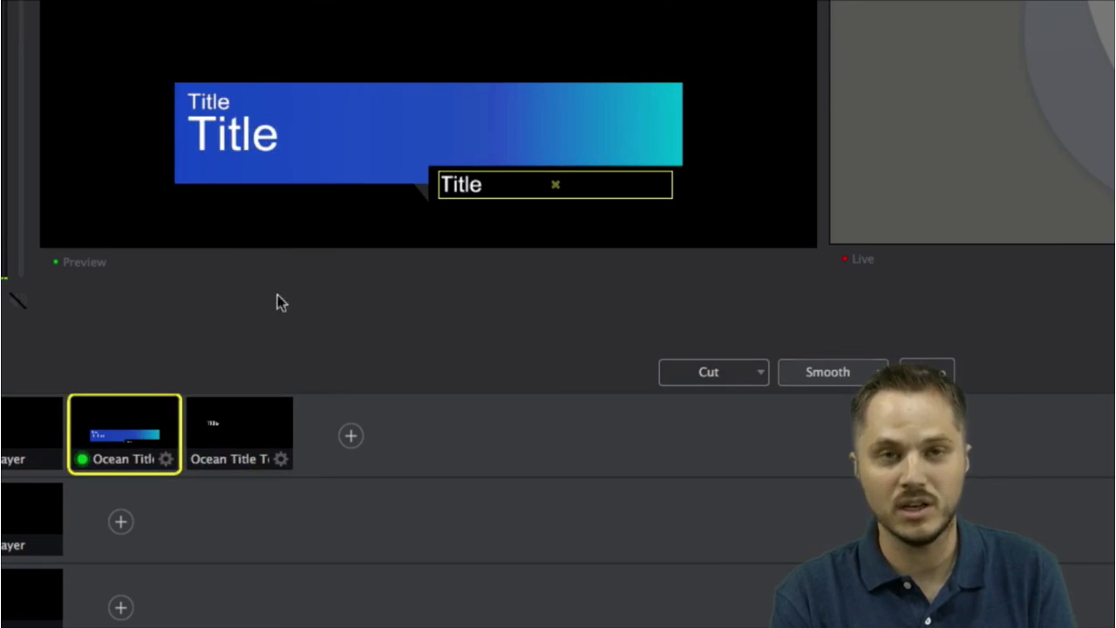
click(259, 440)
click(151, 437)
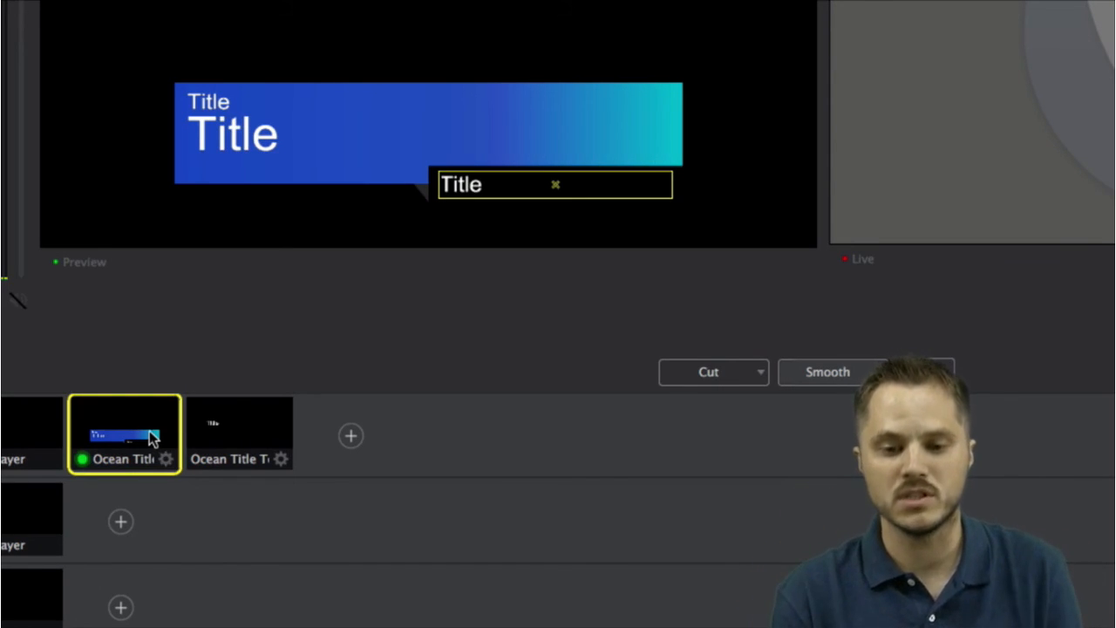
Send the Ocean Title Text 1 shot to the live broadcast area
click(251, 435)
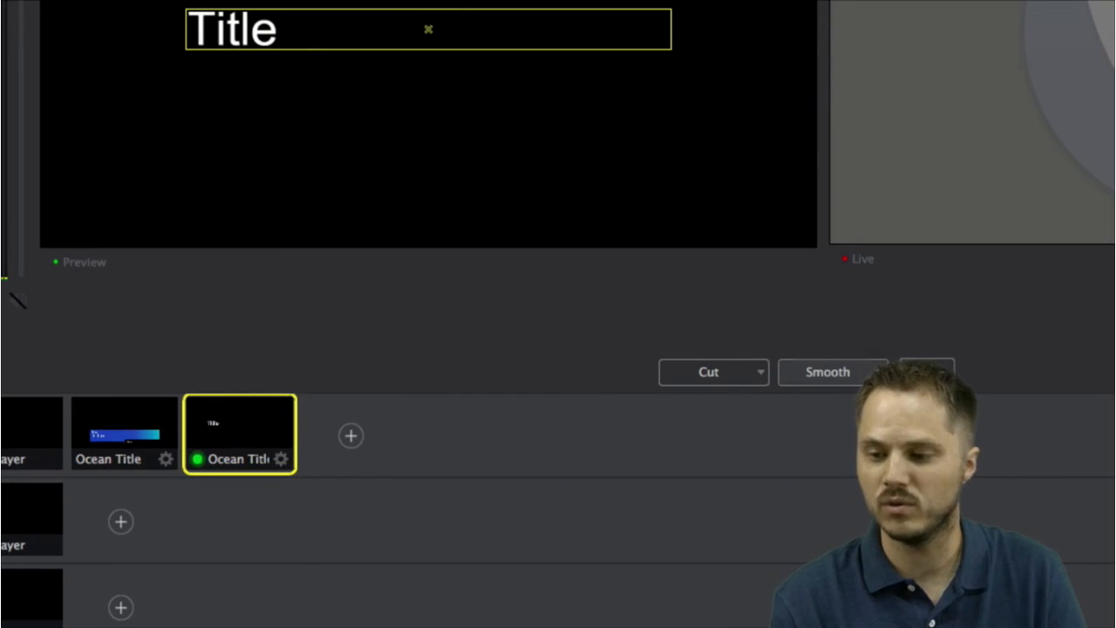
click(927, 372)
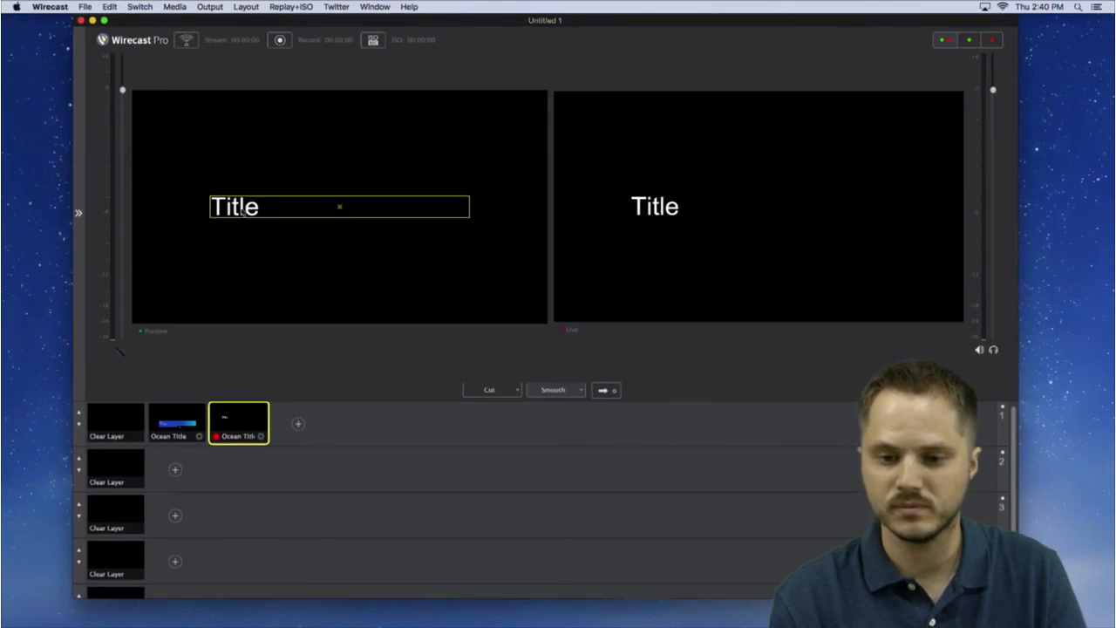
Display the shot layers of the Ocean Title and Ocean Title Text 1 shots, and widen the live area beside the preview
click(77, 214)
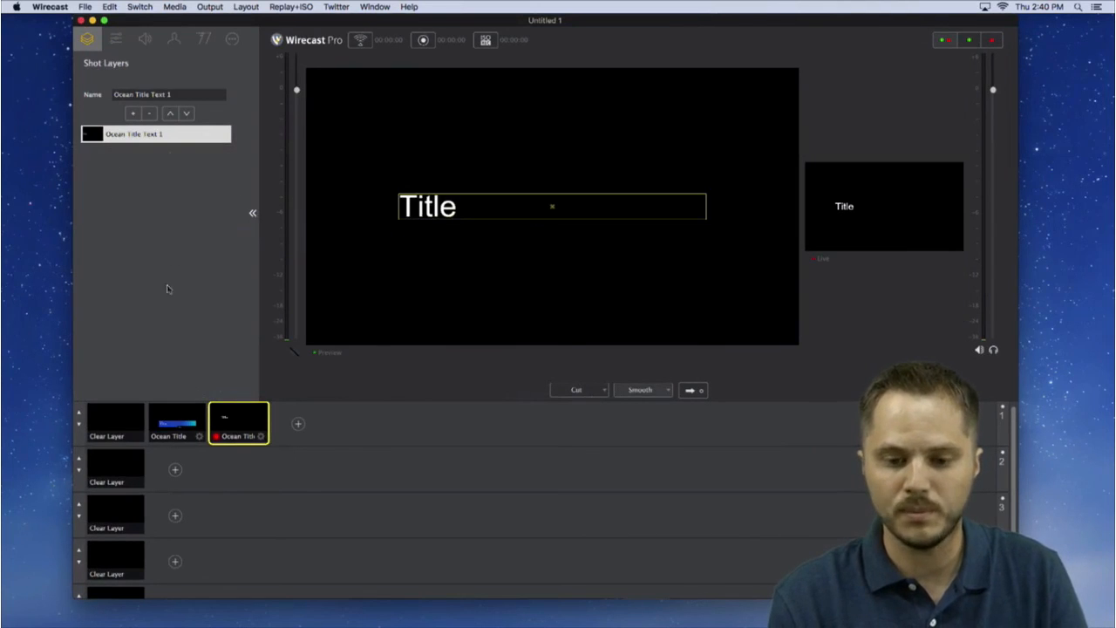
click(189, 419)
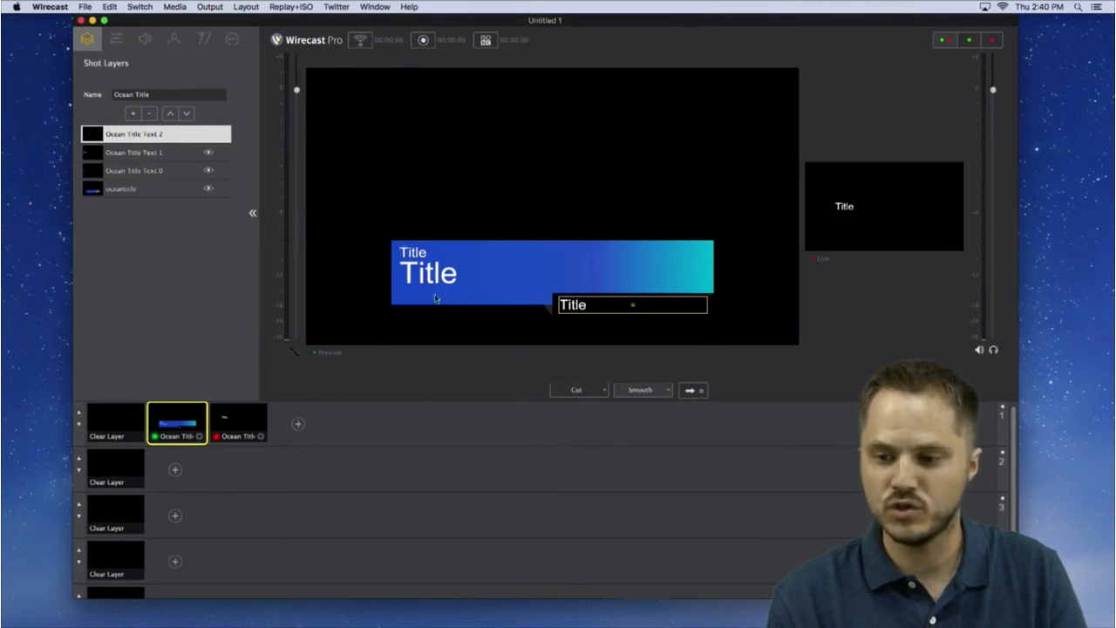
drag(801, 202, 634, 233)
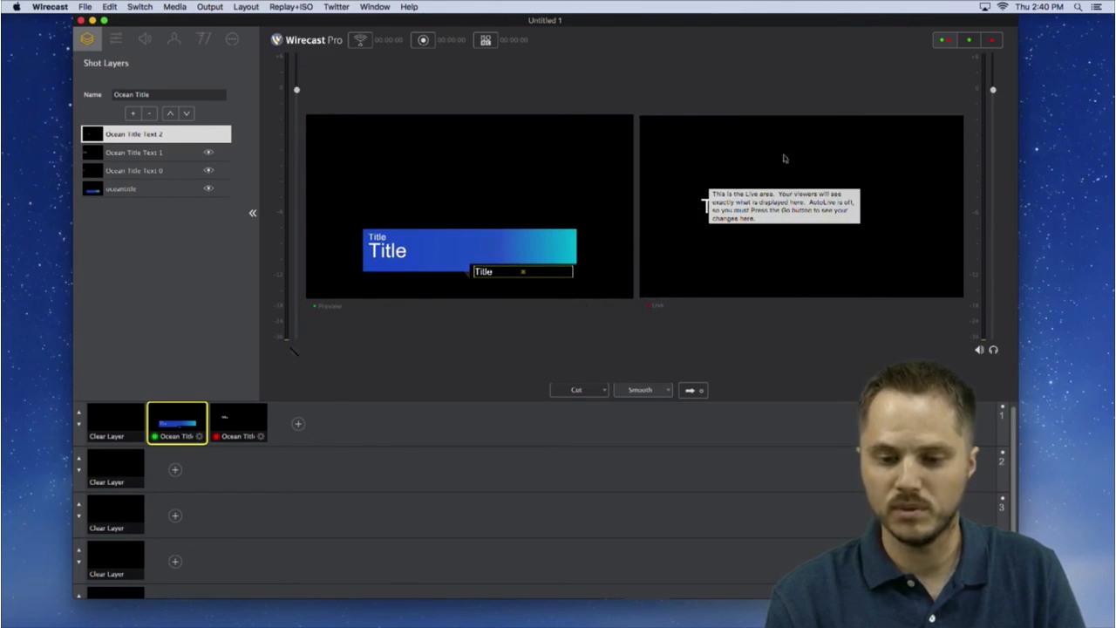
click(225, 422)
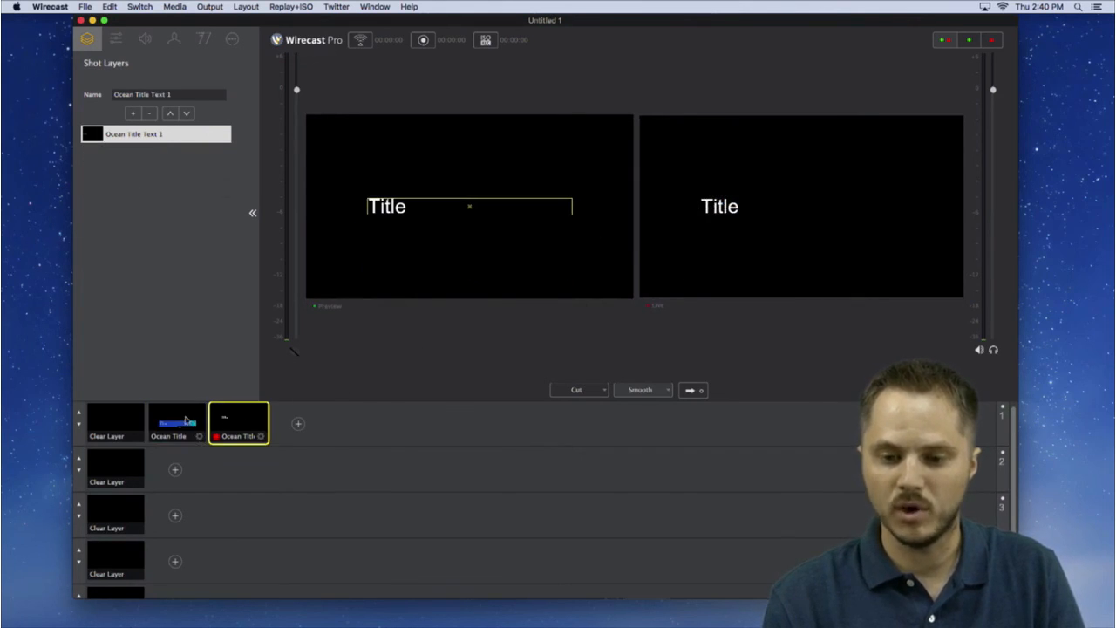
In the Ocean Title shot, replace the large middle title text with the presenter's full name
click(186, 420)
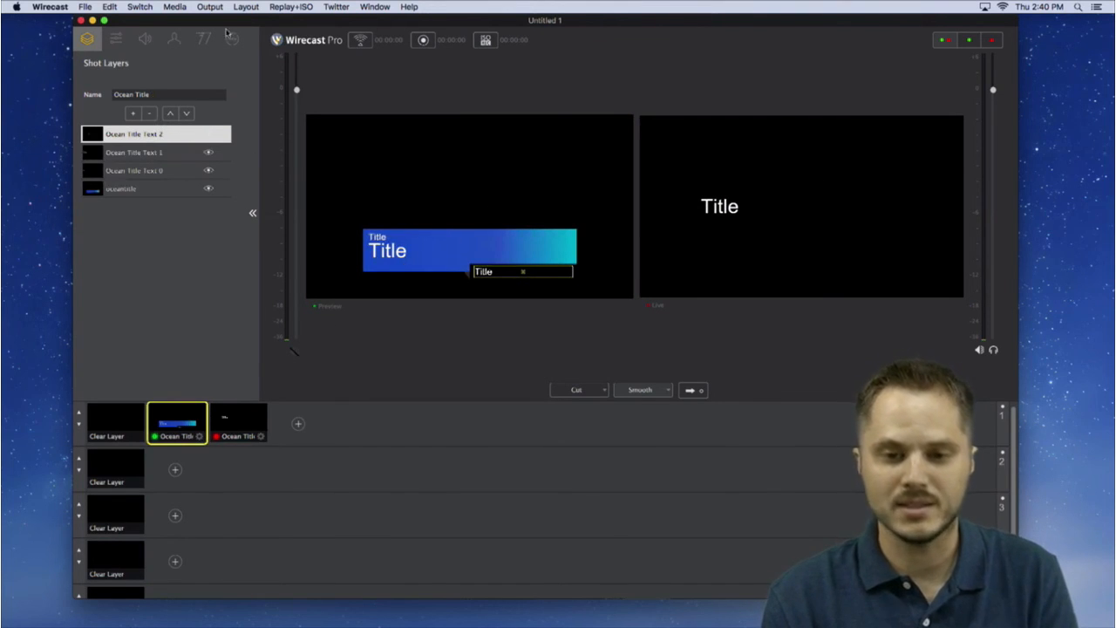
click(232, 39)
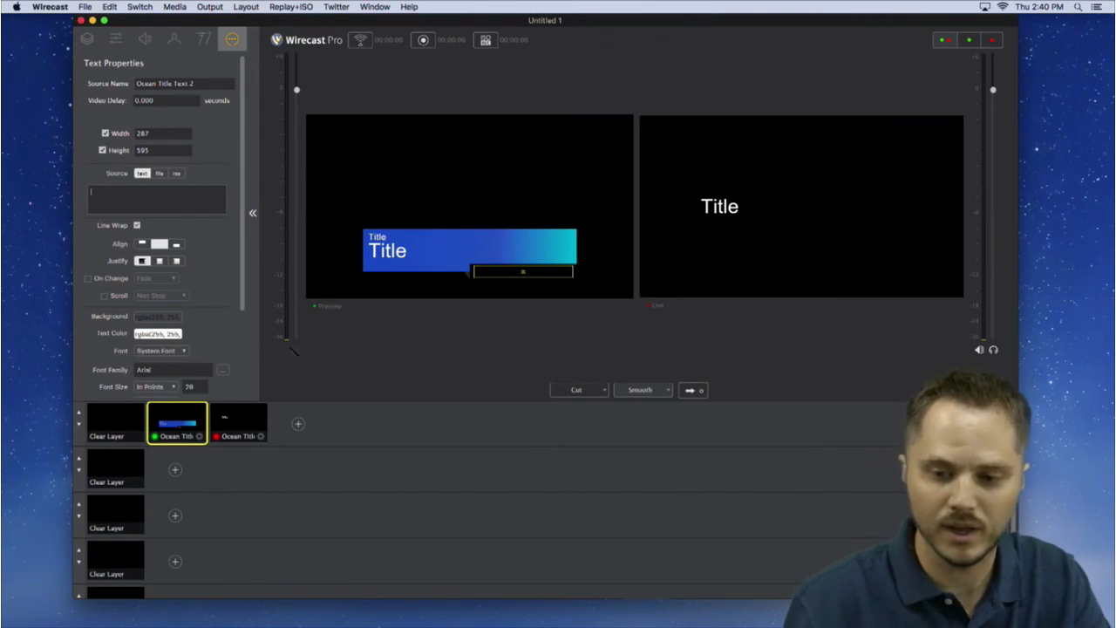
click(384, 255)
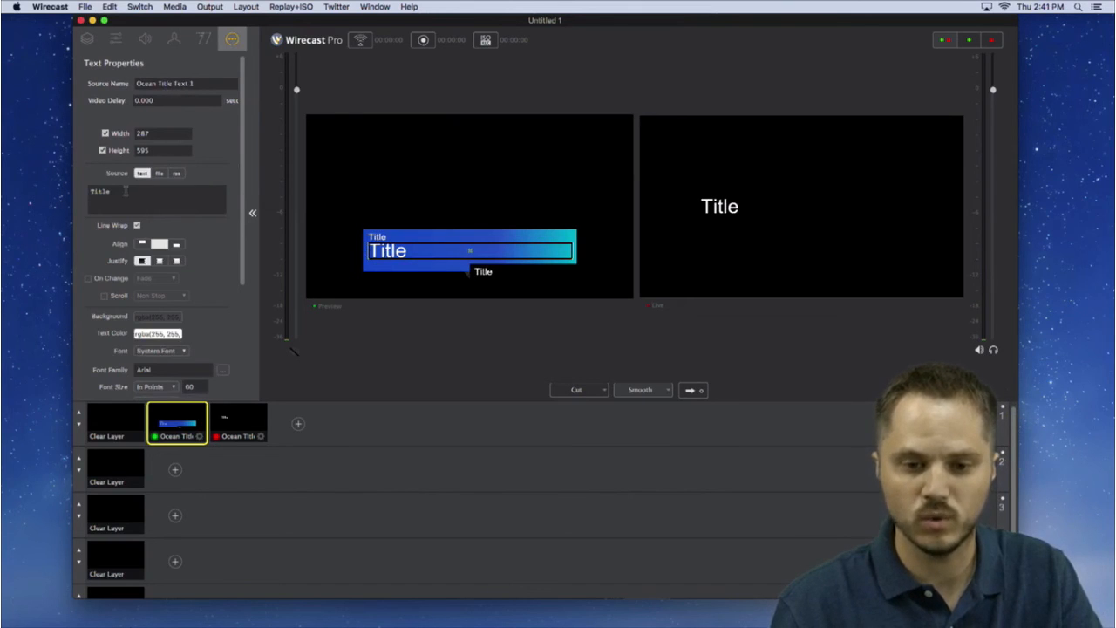
text(Andrew Haley)
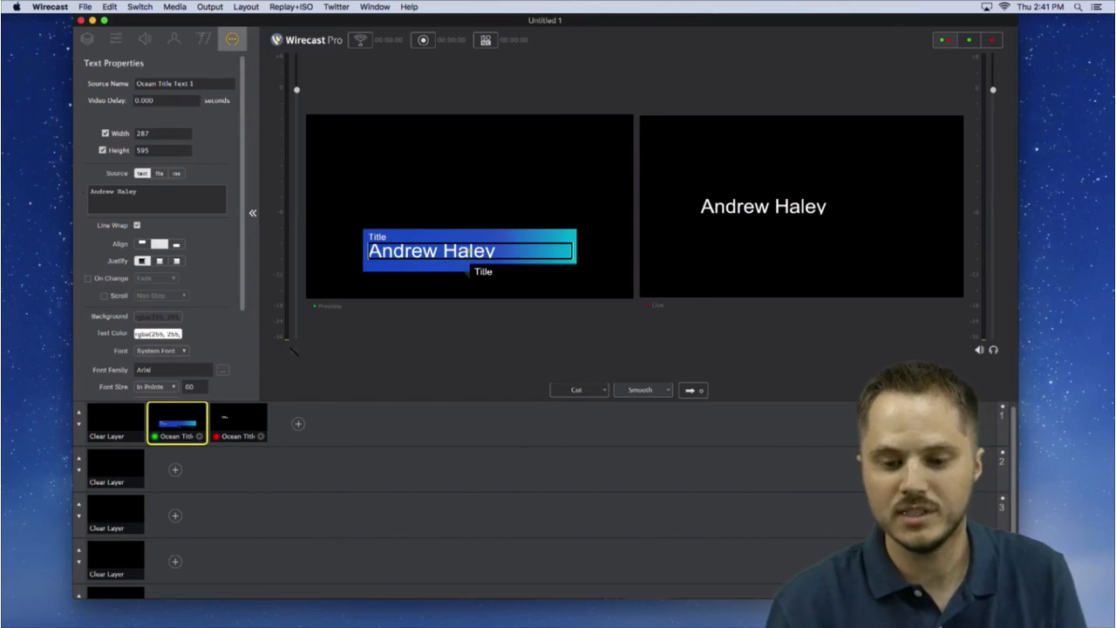
Compare the edited name in the Ocean Title shot and the Ocean Title Text 1 shot by alternating them in the preview
click(223, 429)
click(183, 429)
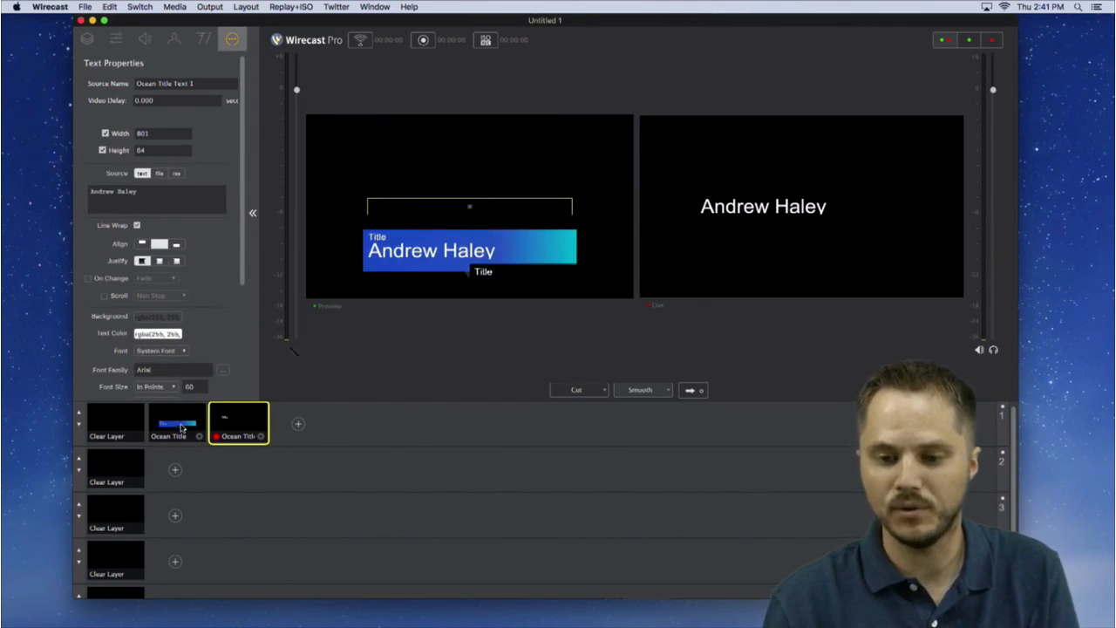
click(237, 426)
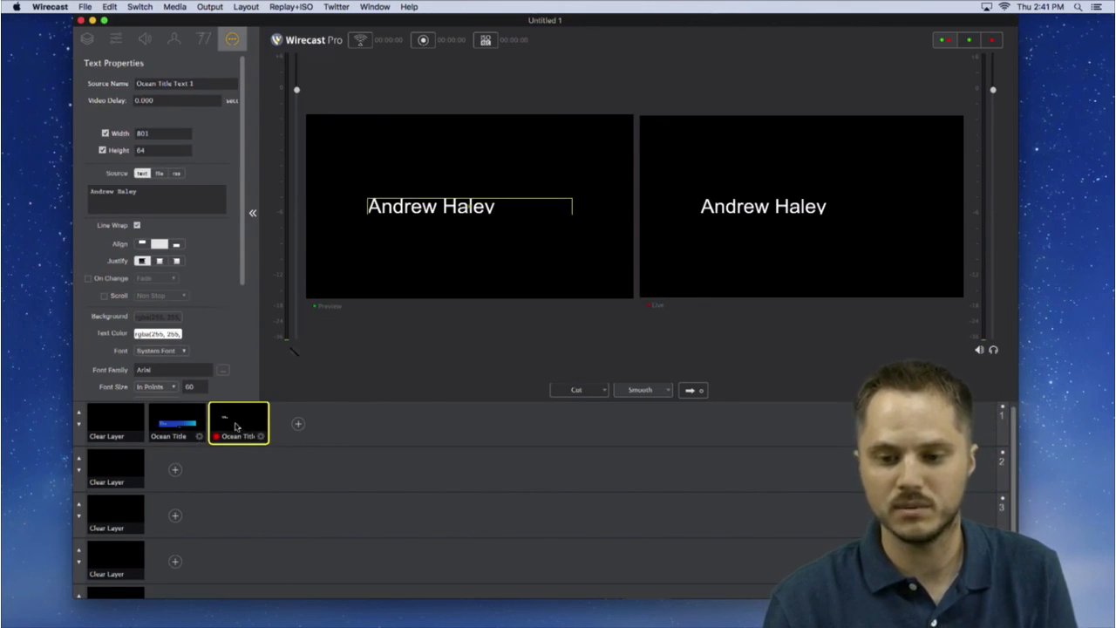
Move the Ocean Title Text 1 shot's text to the frame's upper-left corner, and broadcast the Ocean Title shot followed by the text shot
drag(437, 209, 389, 137)
click(183, 420)
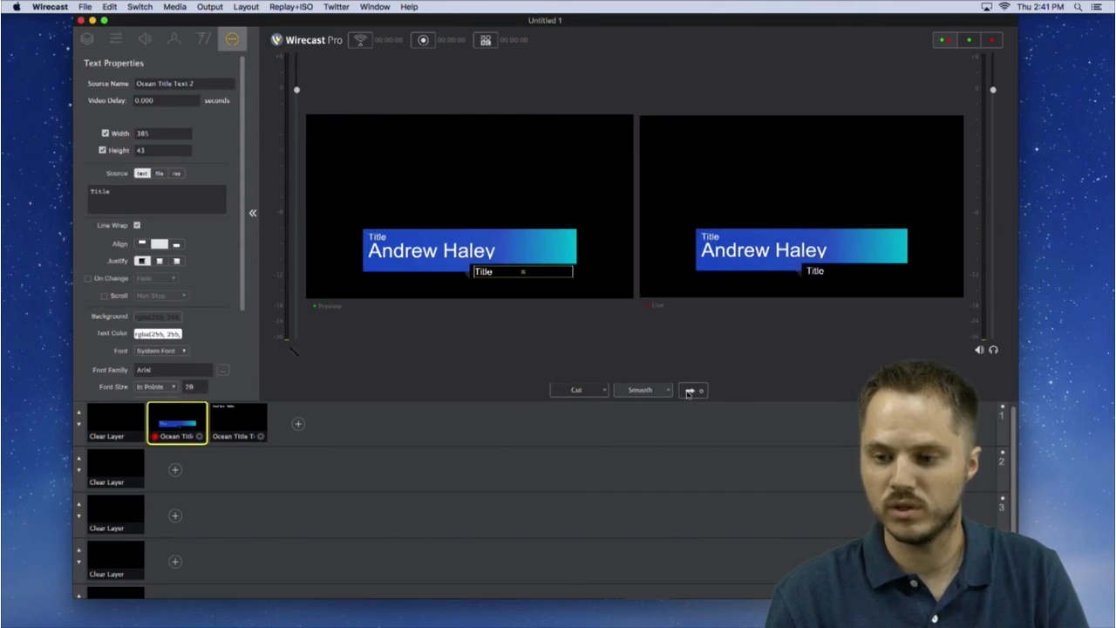
click(240, 421)
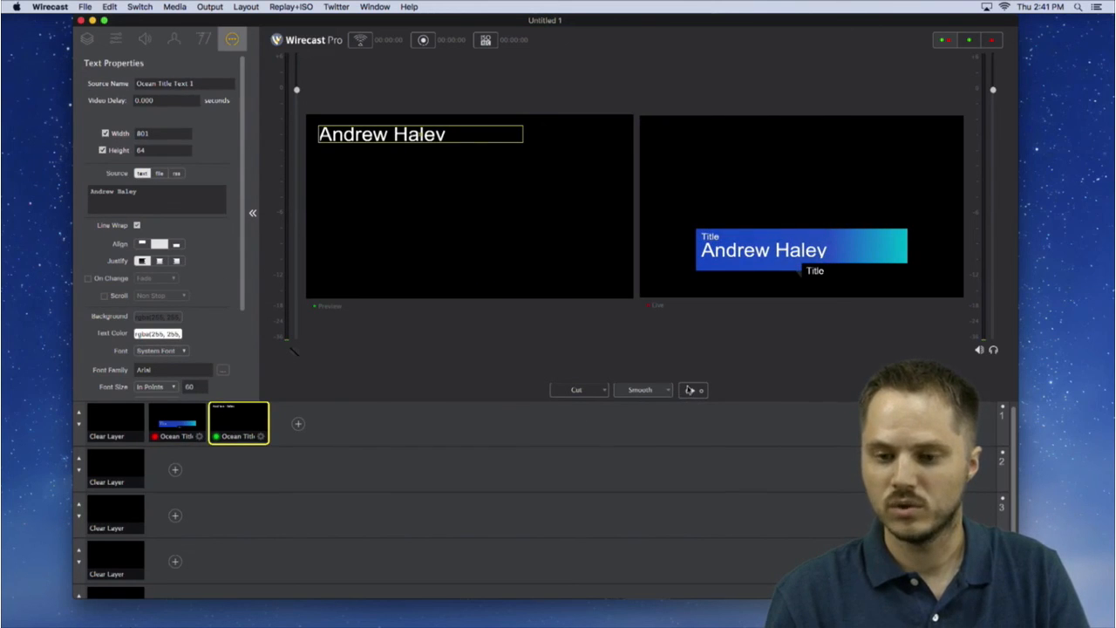
click(689, 390)
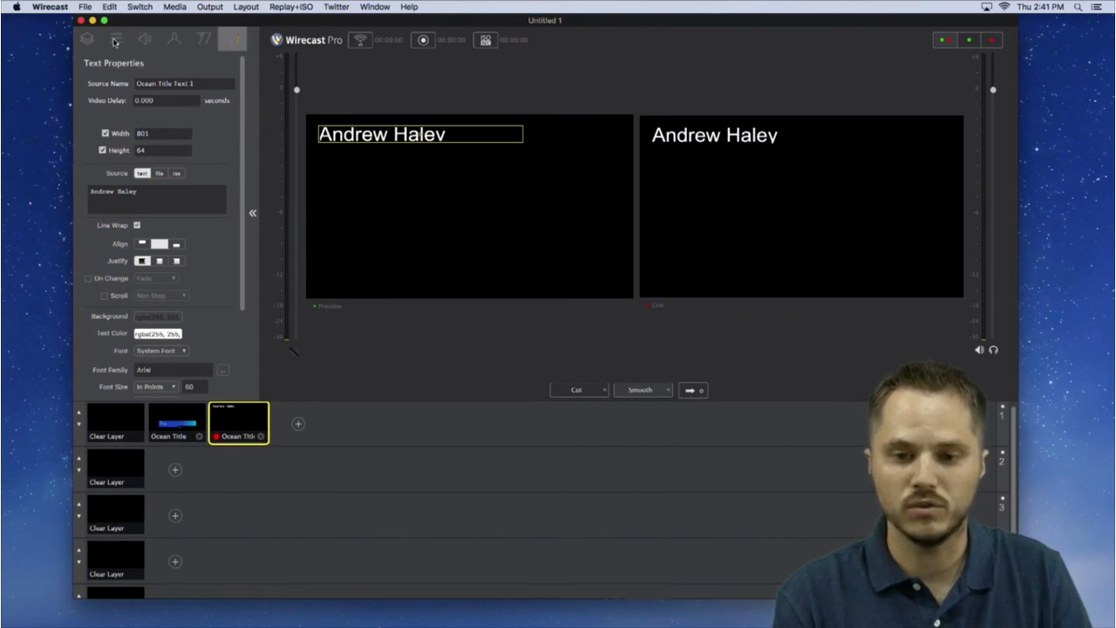
Rotate the text shot's layer to -55° on X and Y, enlarge it to about 300%, and position it across the frame's width
click(114, 40)
drag(143, 101, 158, 128)
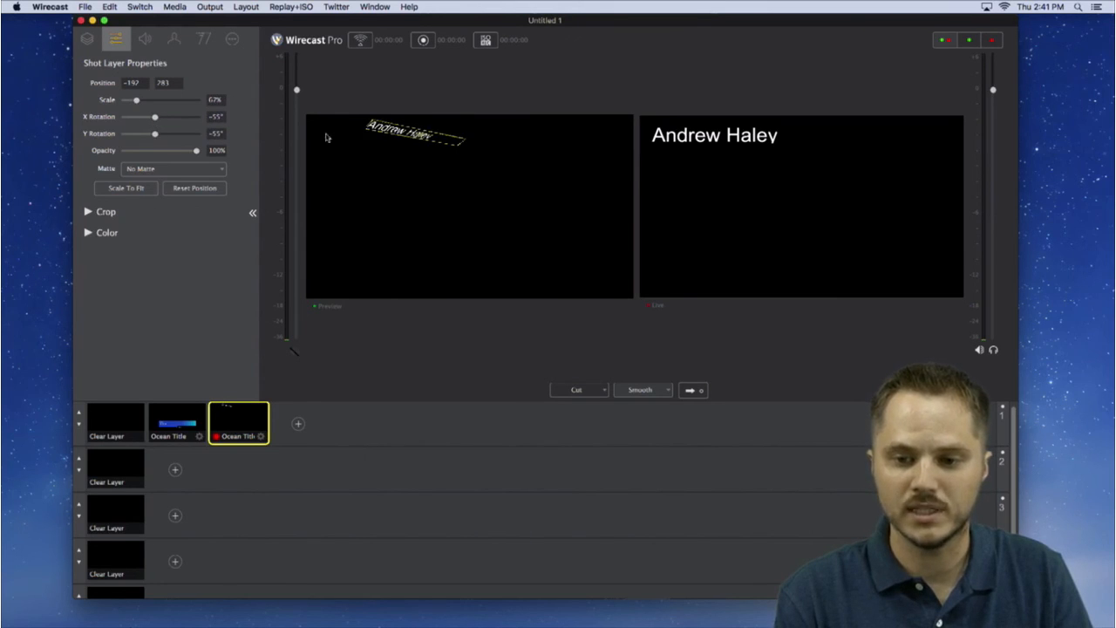
drag(139, 105, 181, 105)
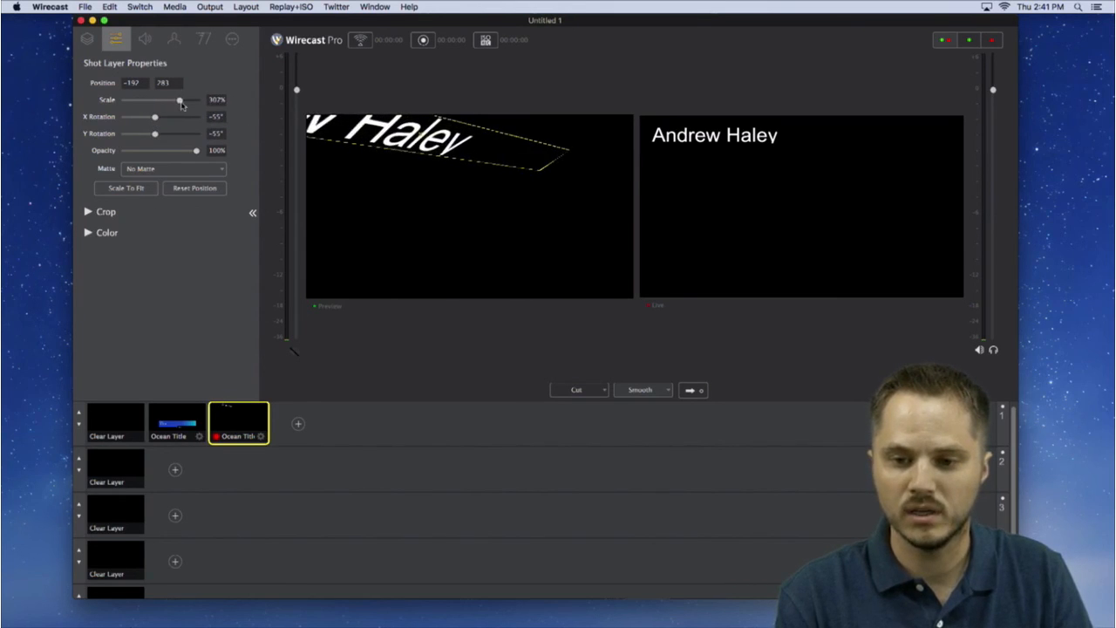
drag(369, 137, 526, 189)
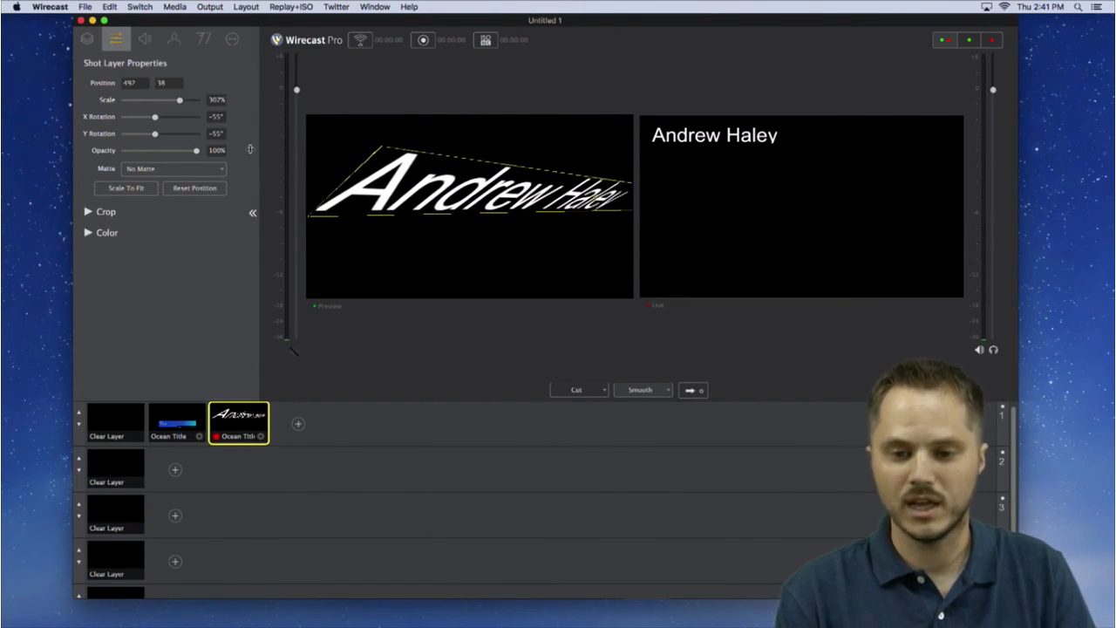
Send the Ocean Title shot live and load the rotated Ocean Title Text 1 shot into the preview
click(178, 418)
click(689, 391)
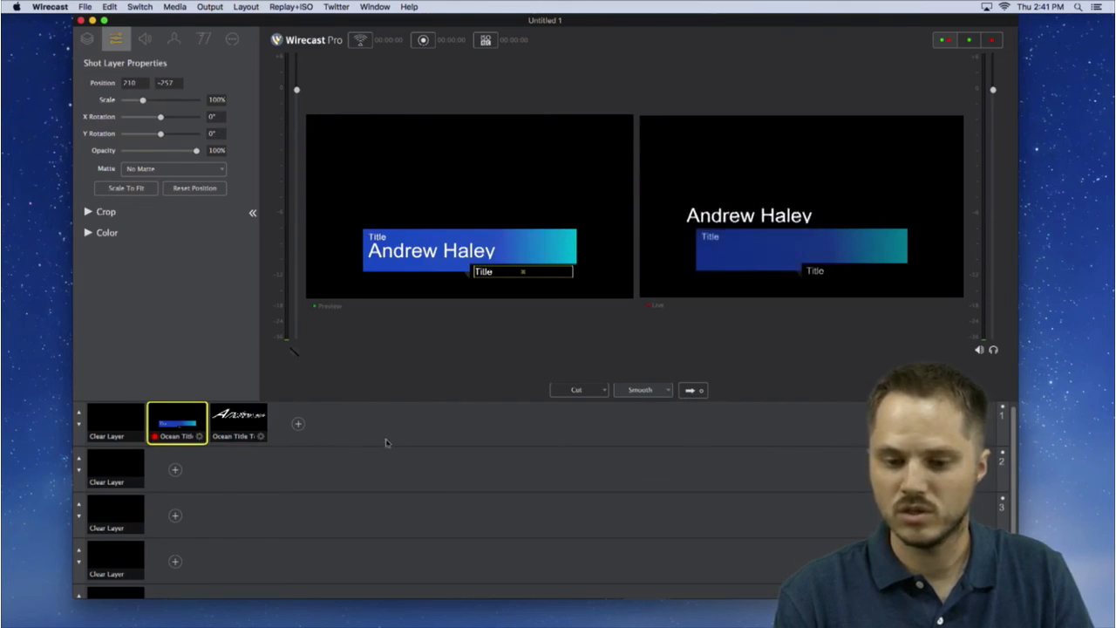
click(247, 418)
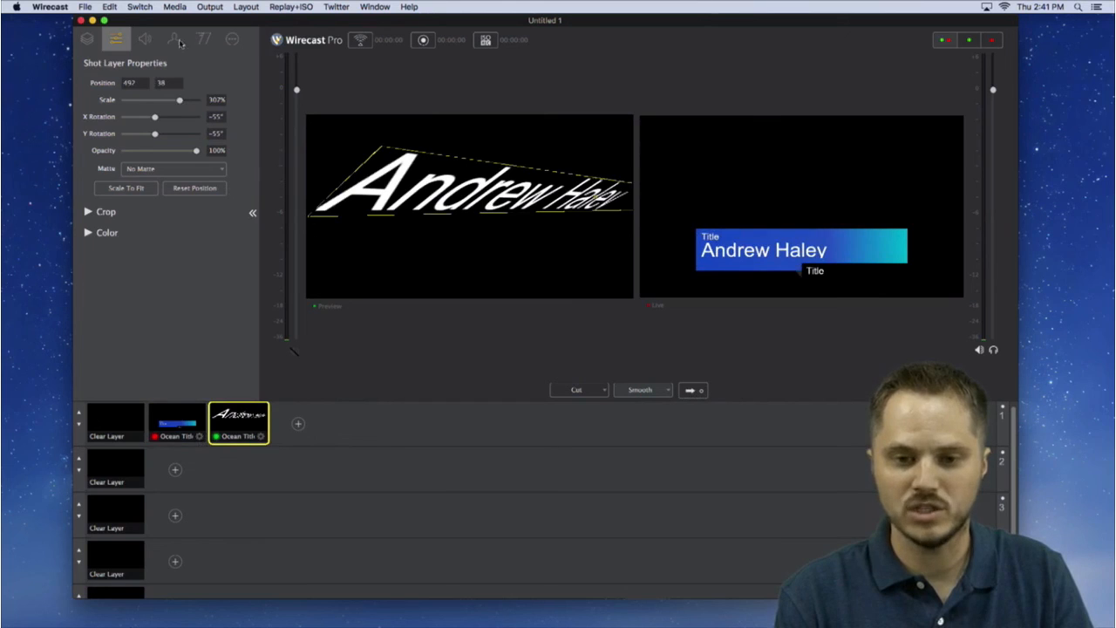
Change the rotated shot's text source to "Star Wars" and check the shared text in both shots
click(232, 40)
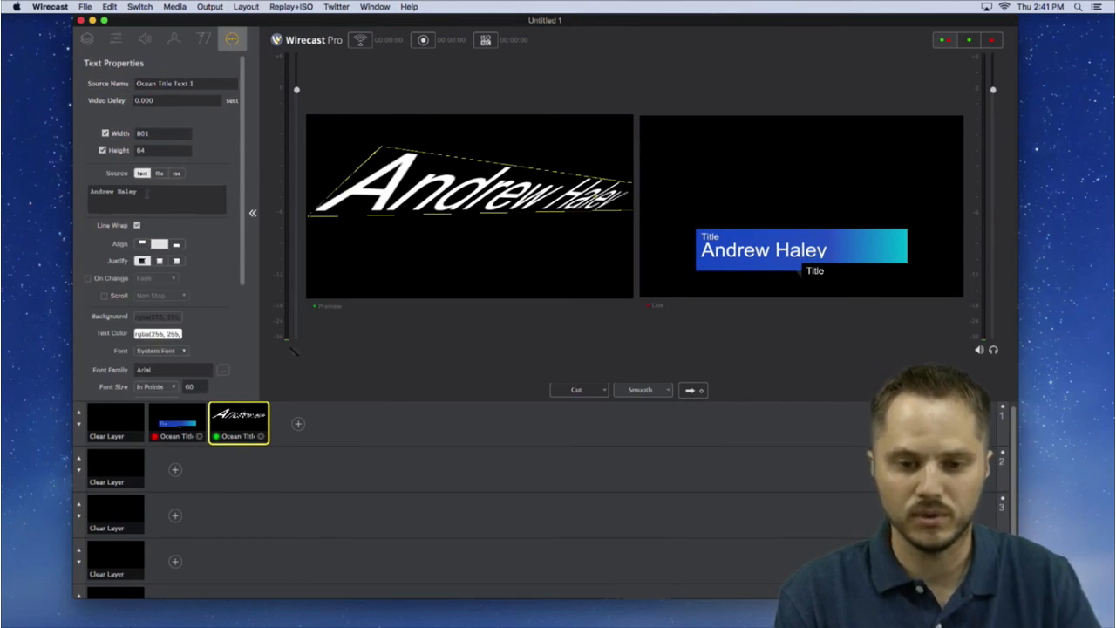
triple_click(147, 193)
text(Sta)
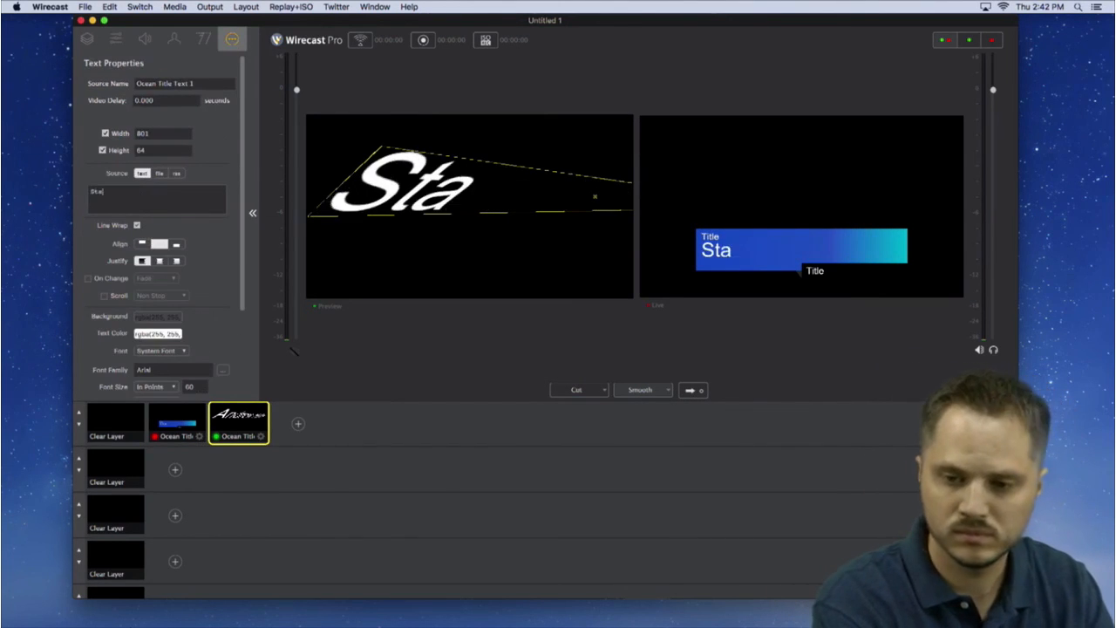
text(r Wars)
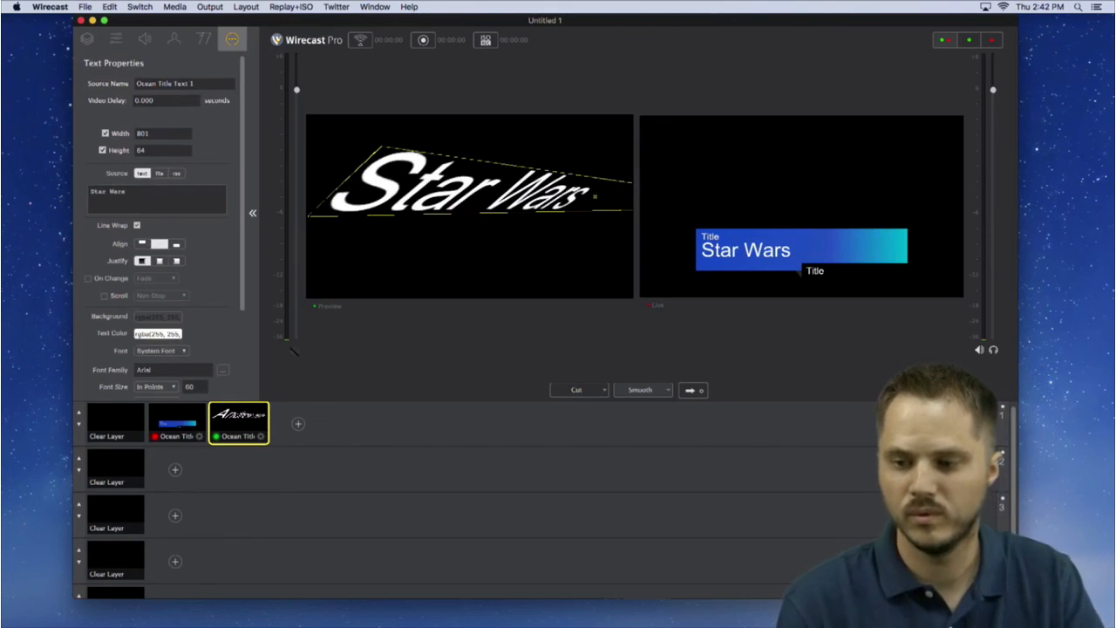
click(181, 422)
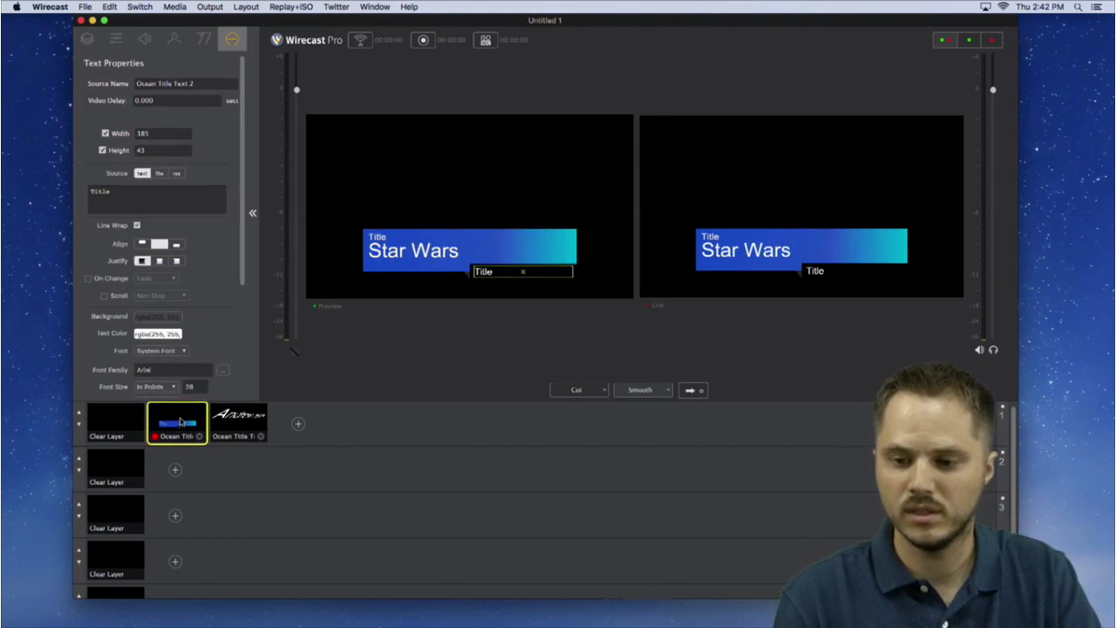
click(234, 420)
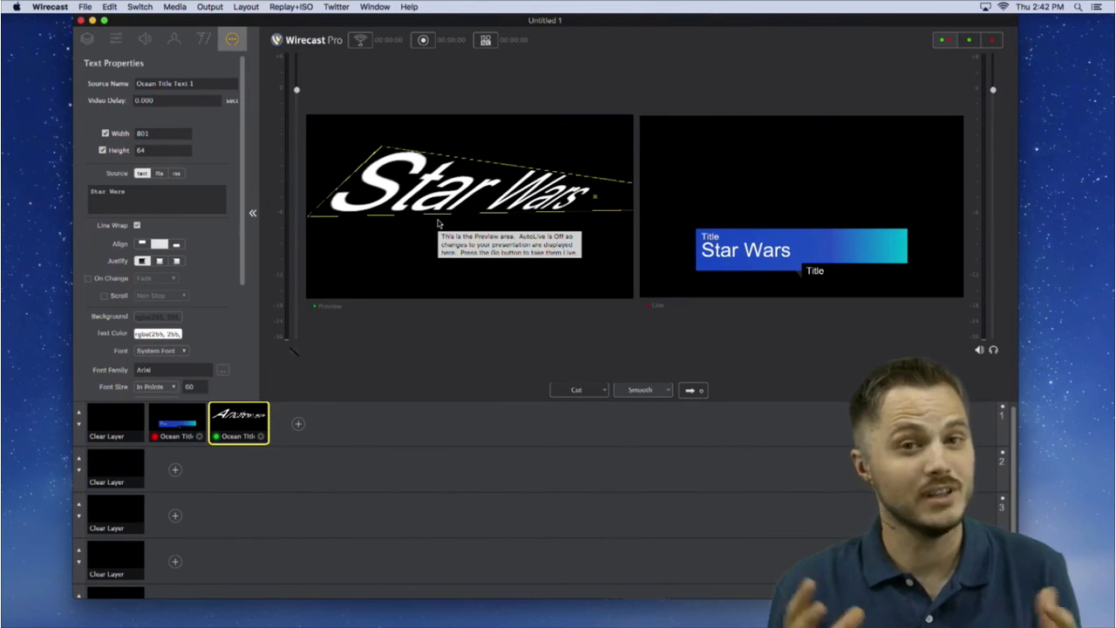
In the Ocean Title shot, replace the large middle title text with the presenter's first name
click(168, 419)
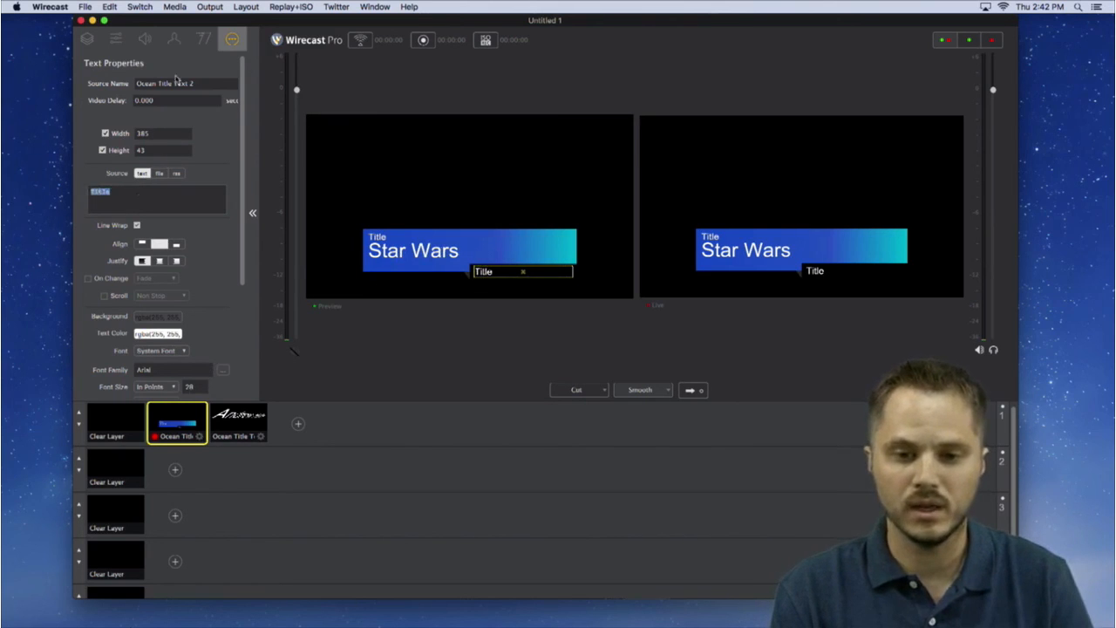
click(381, 261)
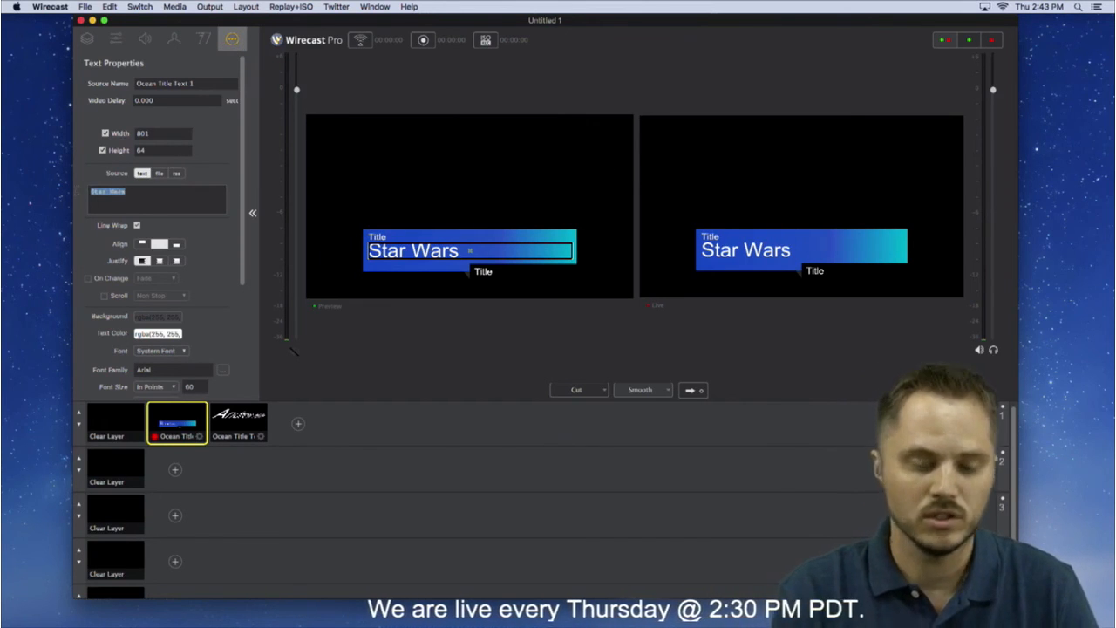
text(Andrew)
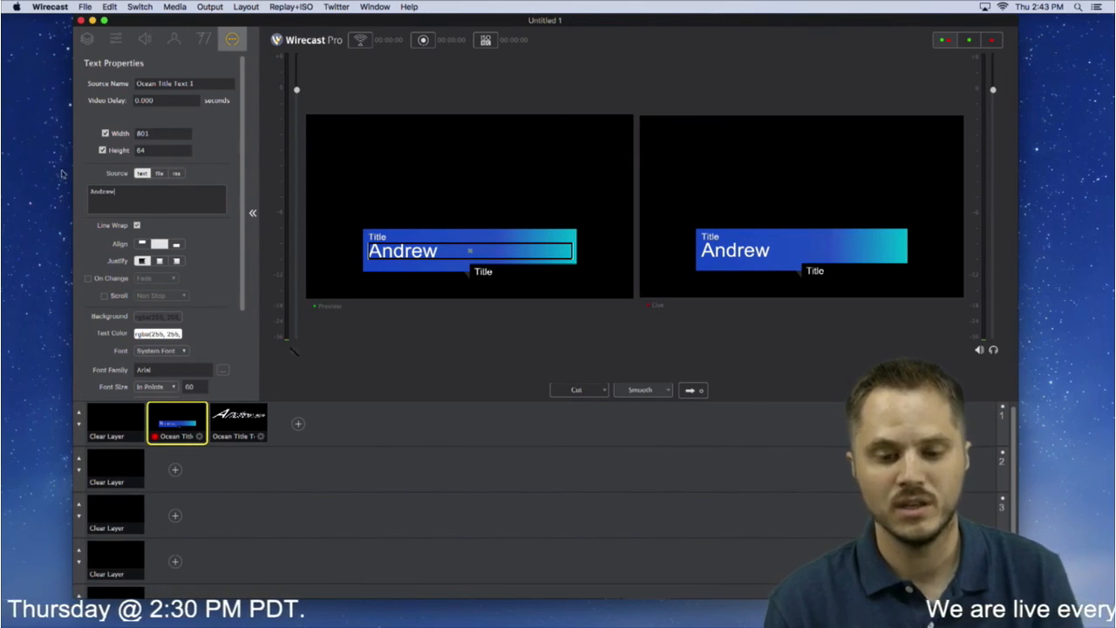
Set the text color of the Ocean Title Text 1 source to bright yellow
scroll(225, 279, down, 1)
scroll(225, 280, down, 2)
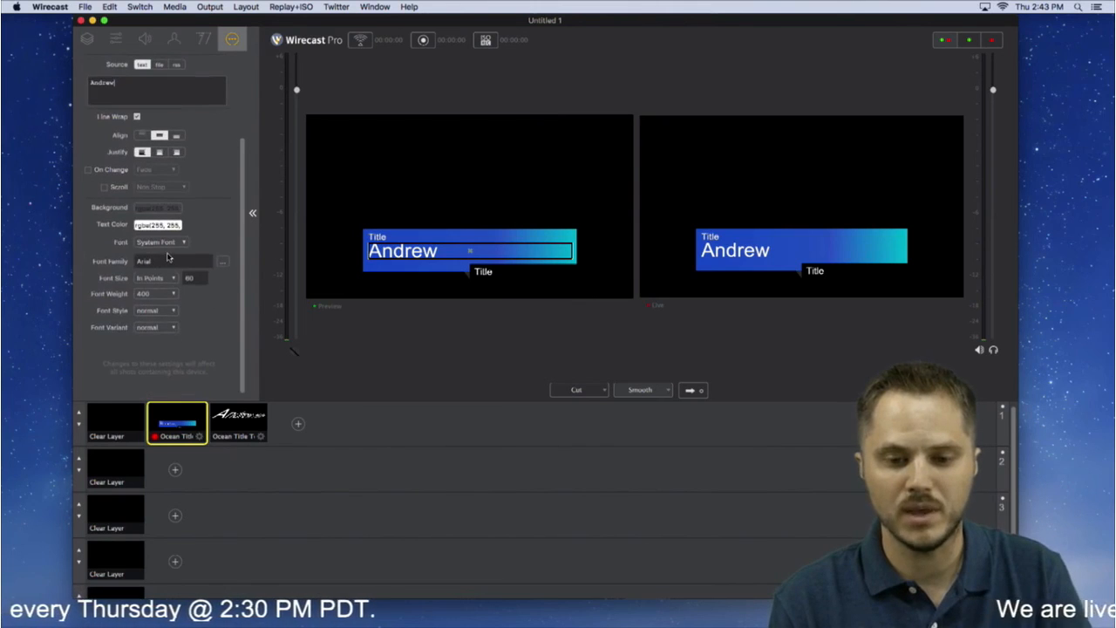
click(171, 258)
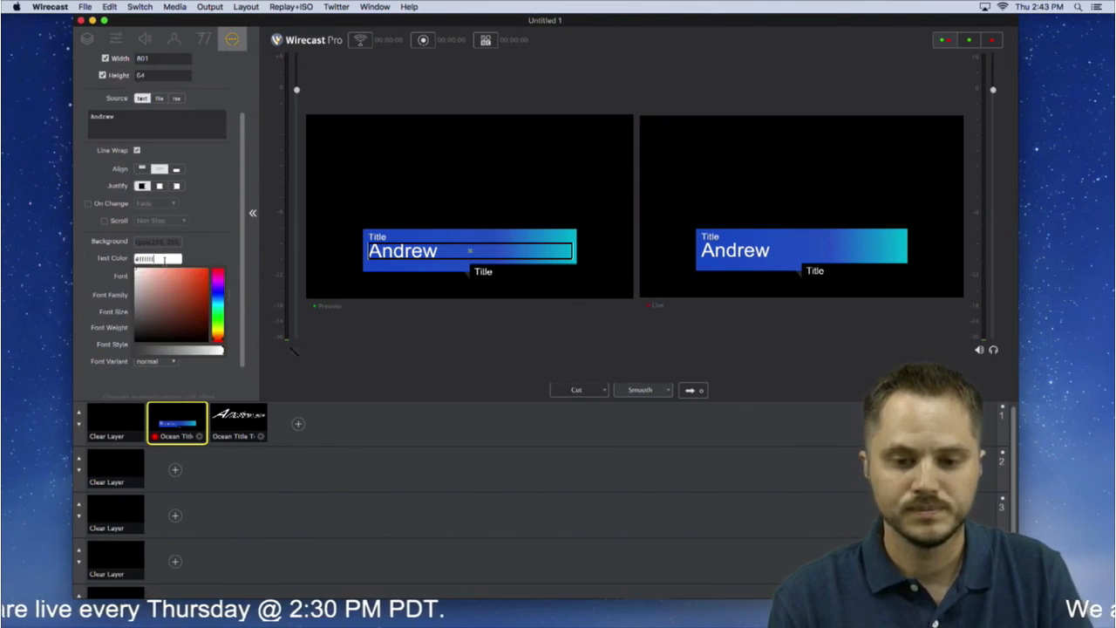
click(217, 330)
click(203, 276)
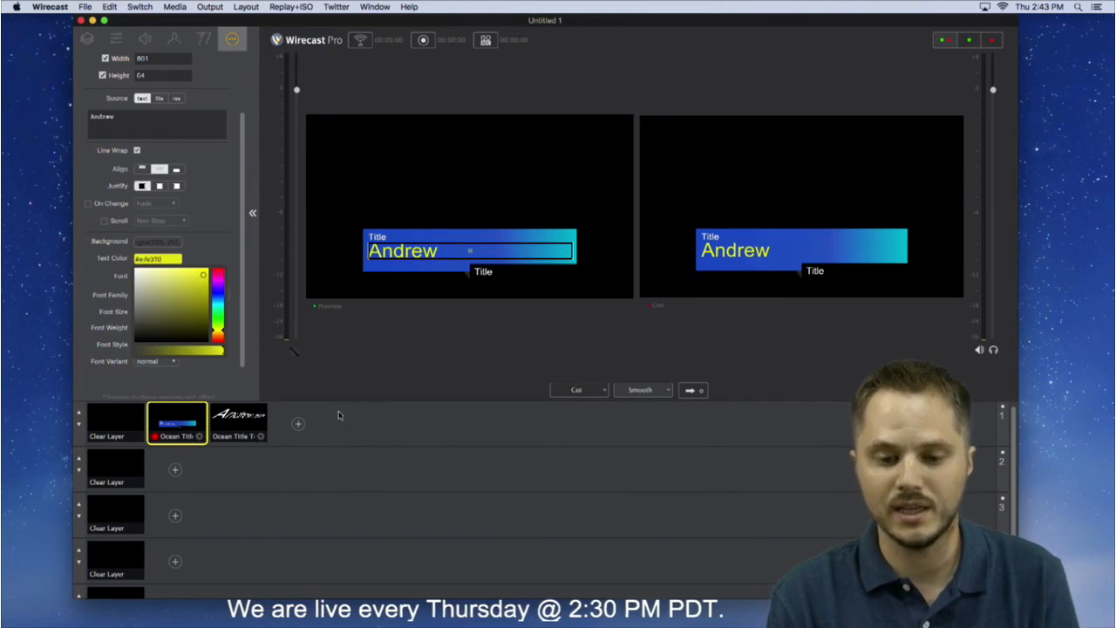
Clear layer 1 from the live broadcast and load the Ocean Title shot into the preview
click(118, 423)
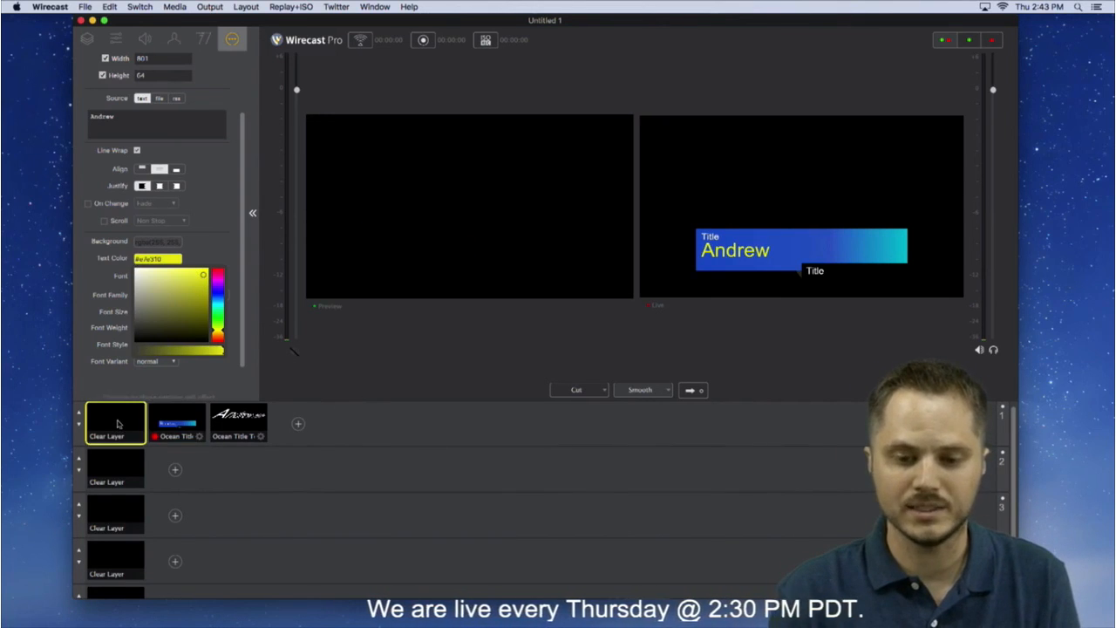
click(691, 391)
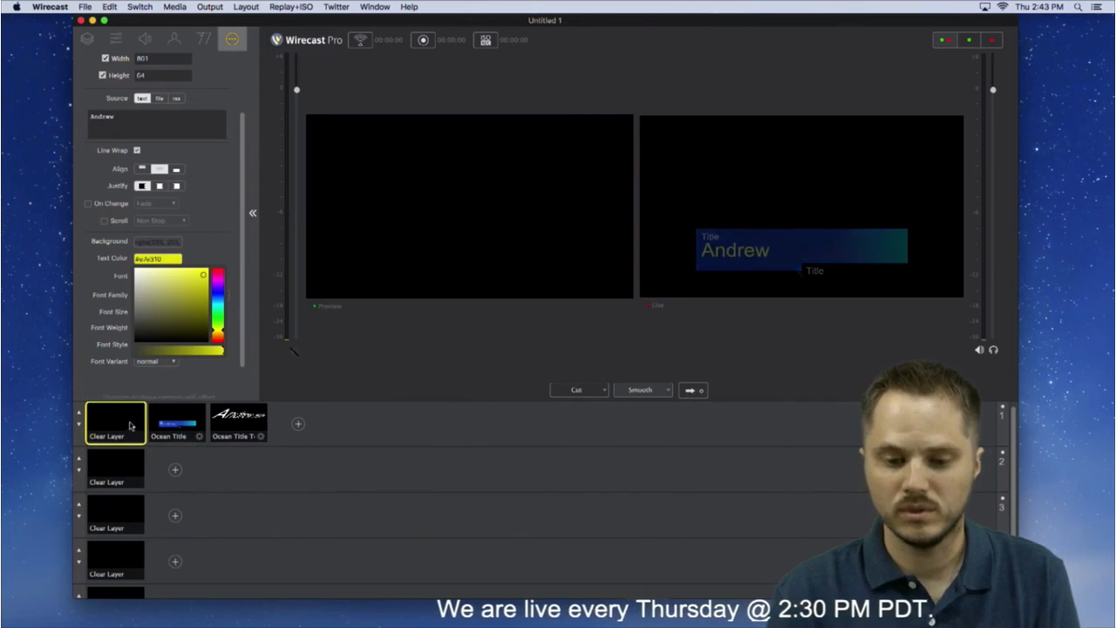
click(175, 422)
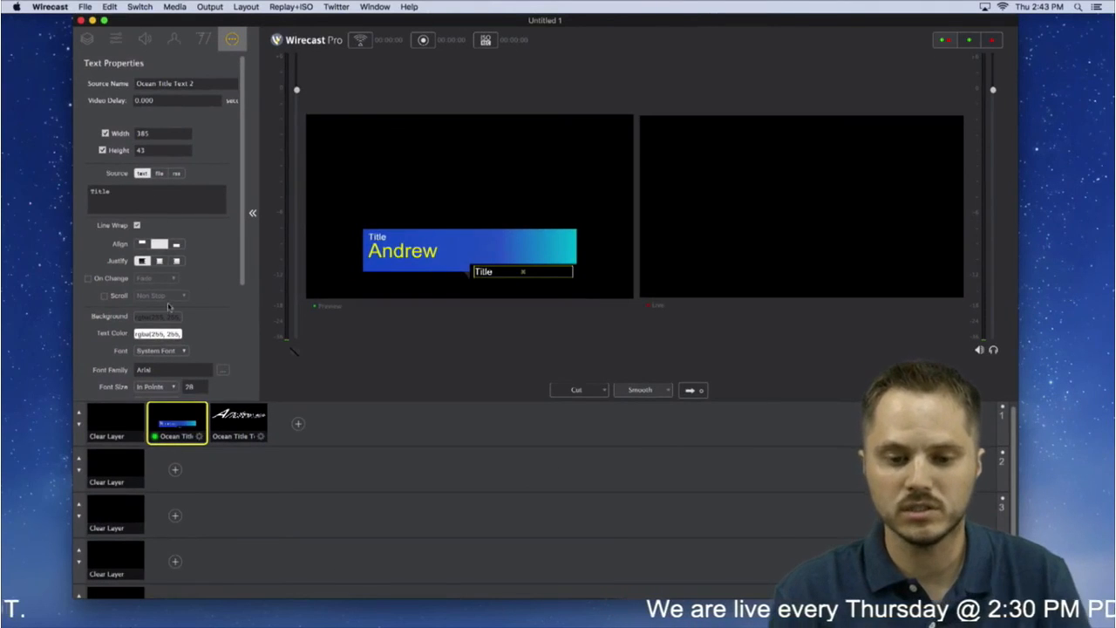
click(157, 334)
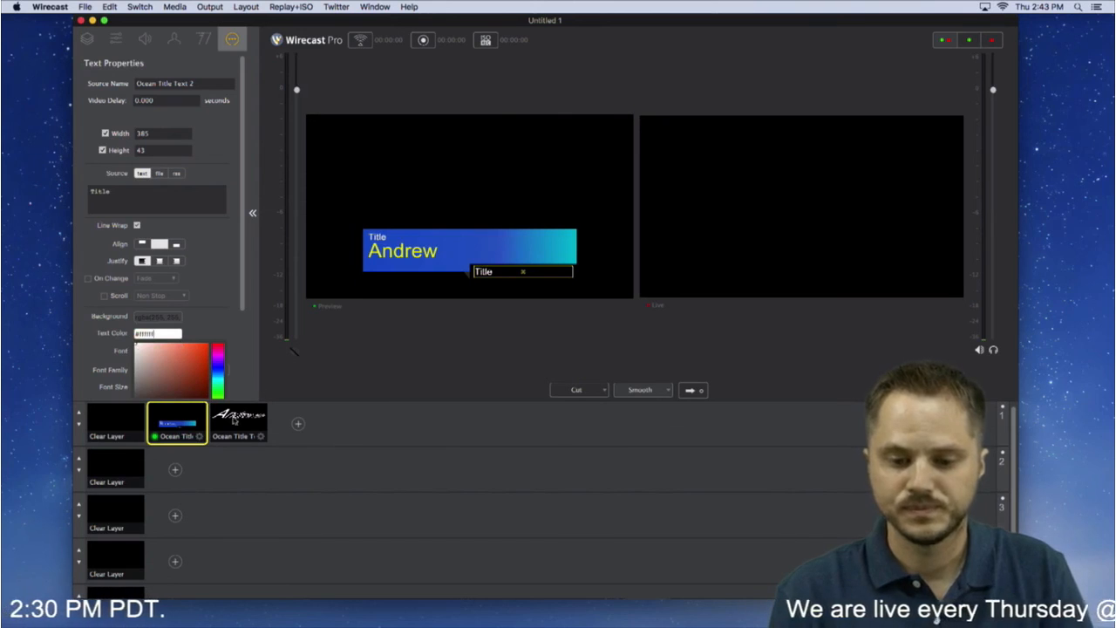
click(255, 355)
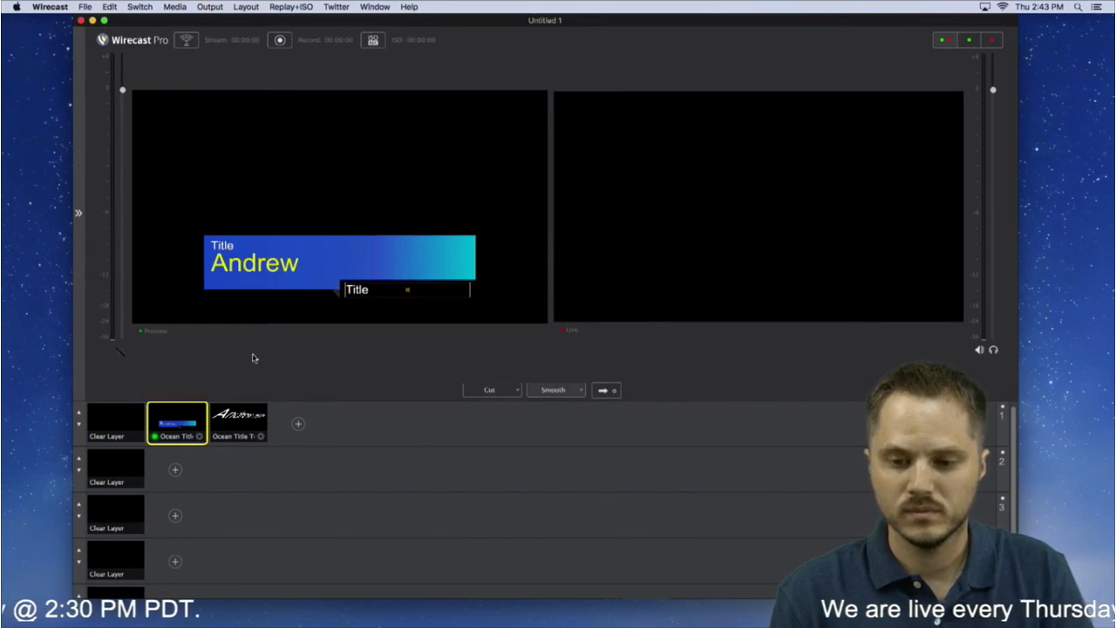
click(78, 213)
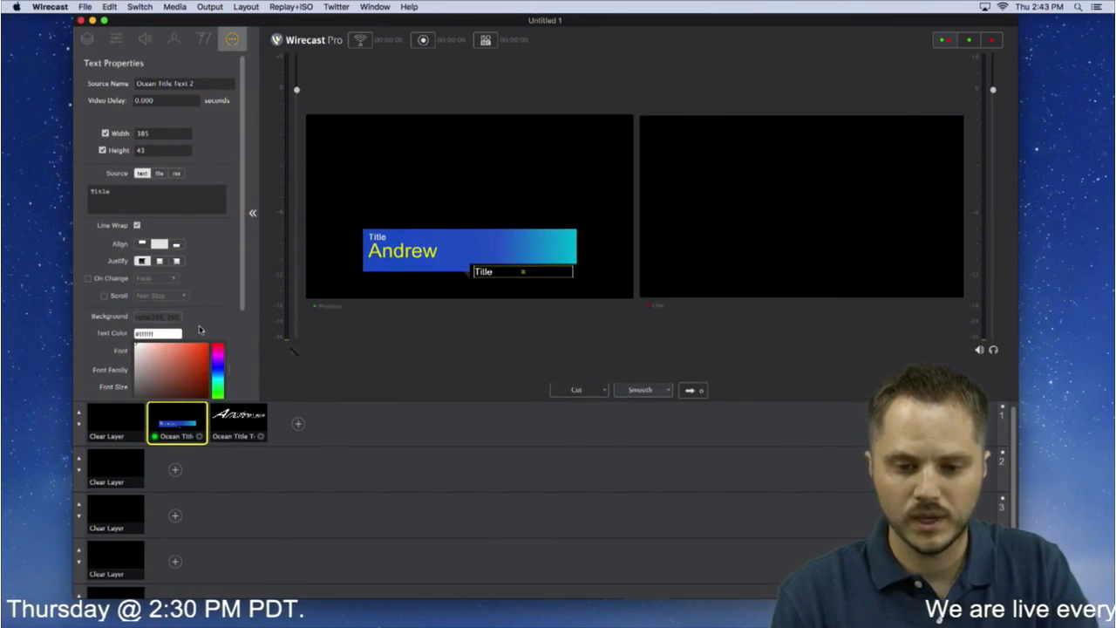
Send the previewed Ocean Title shot live, and clear layer 1 from the broadcast again
key(super+g)
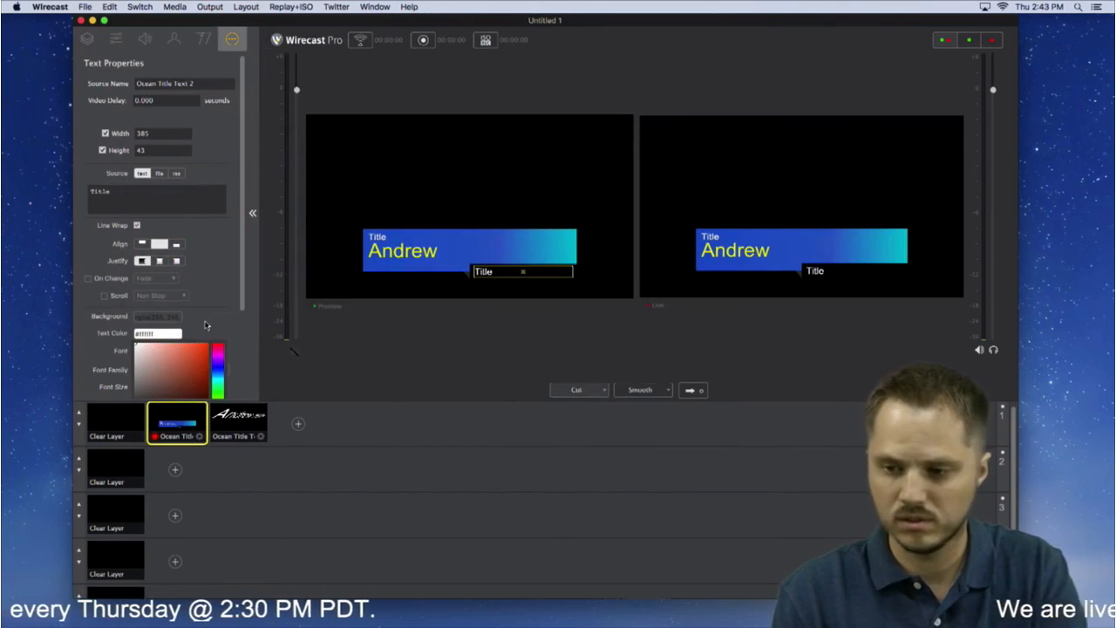
click(116, 423)
click(688, 392)
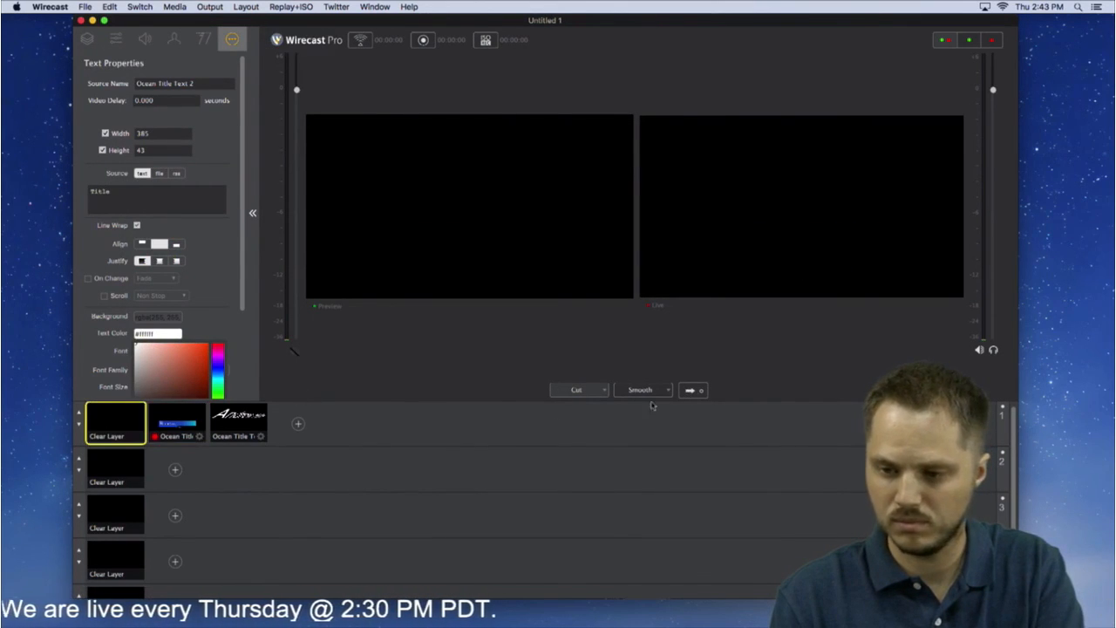
Preview the Ocean Title shot, set the Ocean Title Text 1 source's text color to white (#ffffff), and send the shot live
click(177, 423)
scroll(201, 326, down, 2)
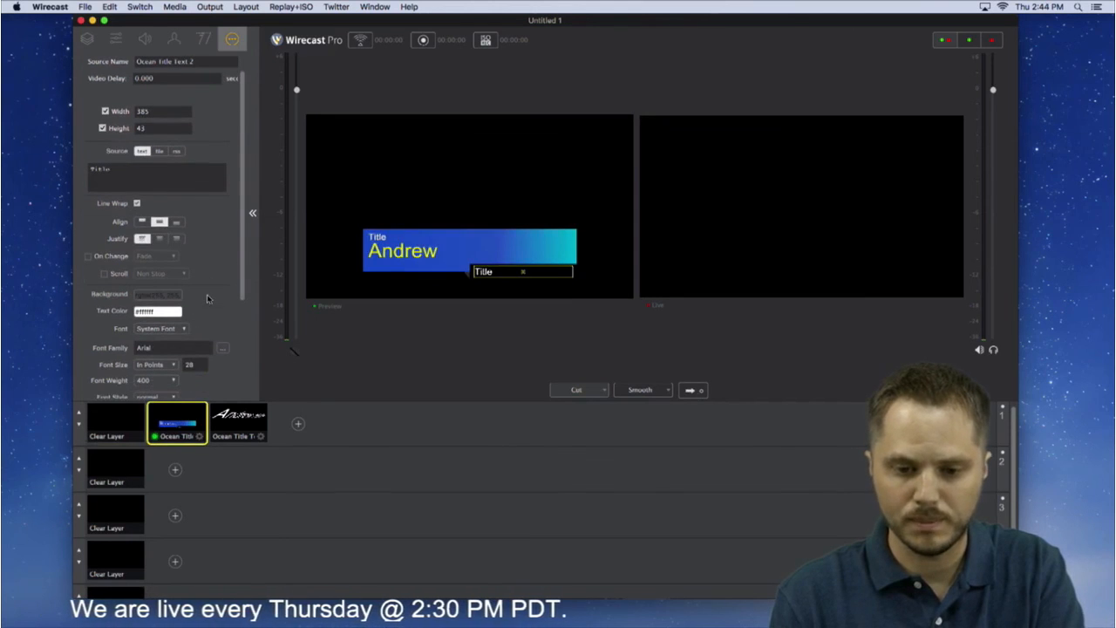
click(406, 251)
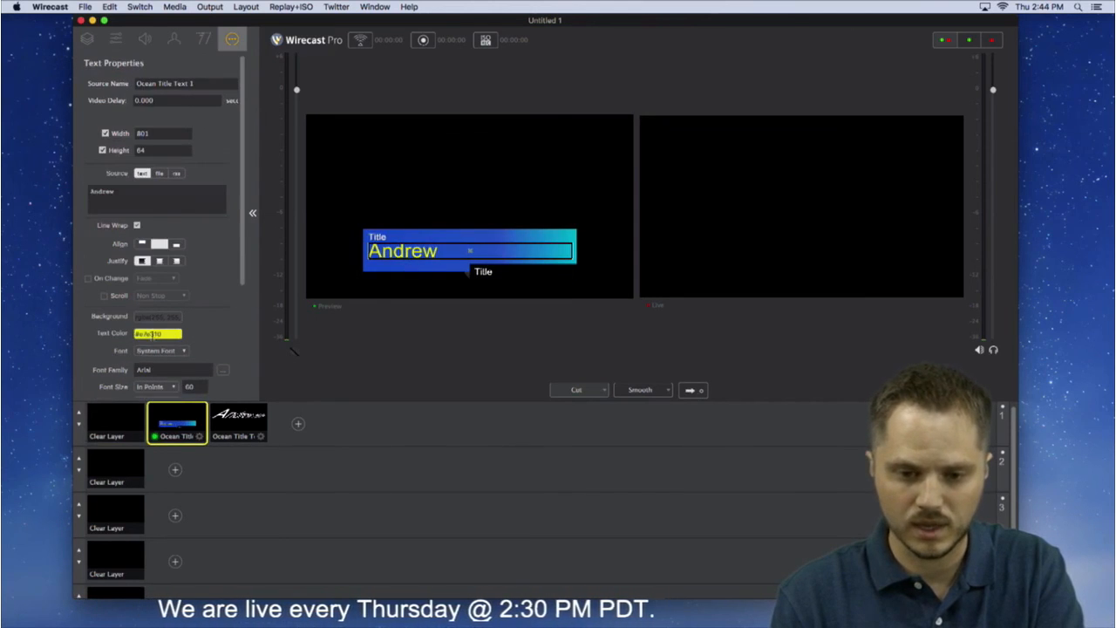
click(158, 333)
text(#ffffff)
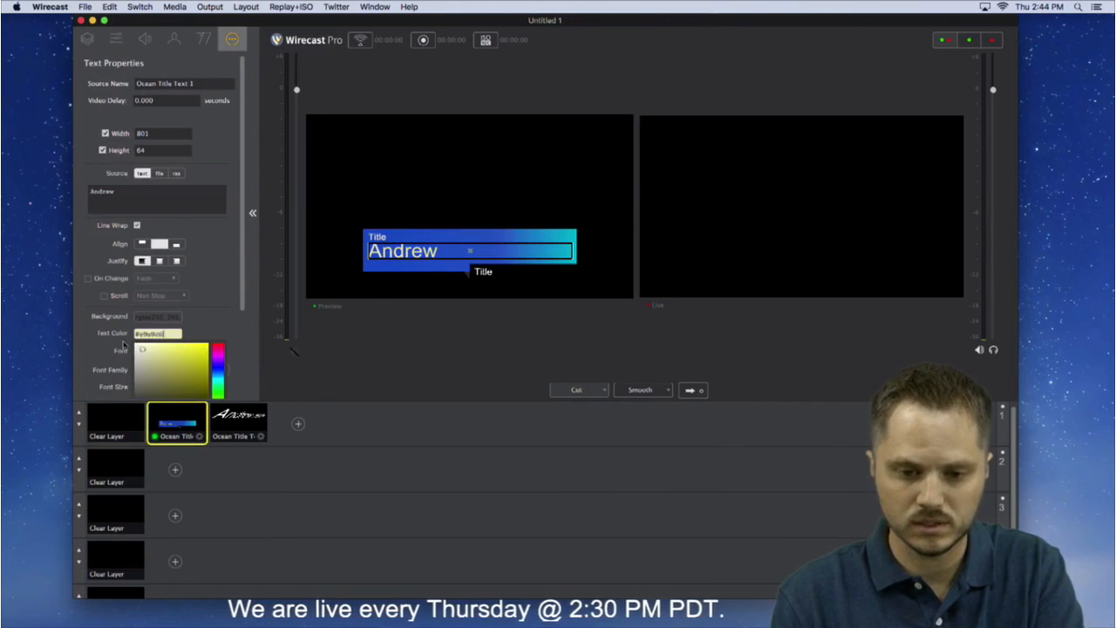
click(199, 338)
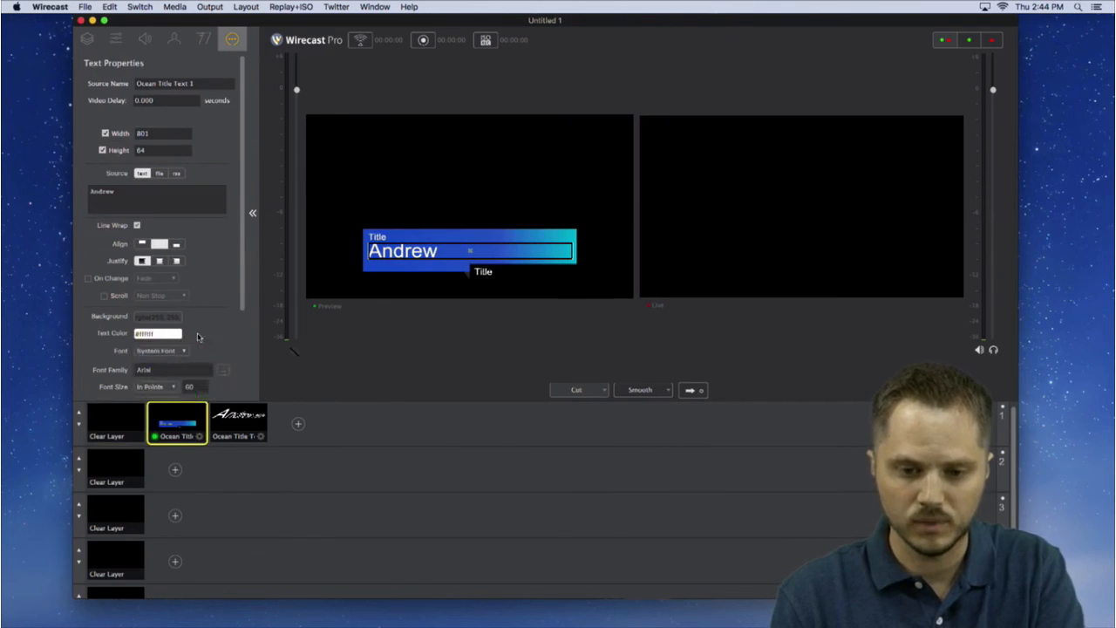
click(691, 391)
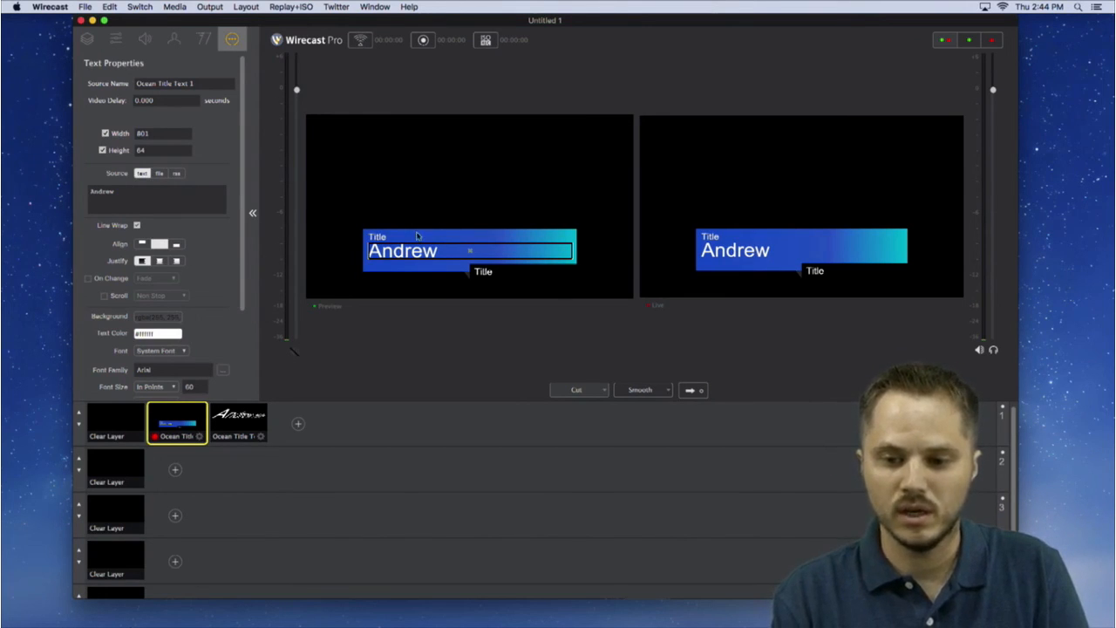
Shift the oceantitle banner layer above its texts in the preview and return it behind them
click(87, 38)
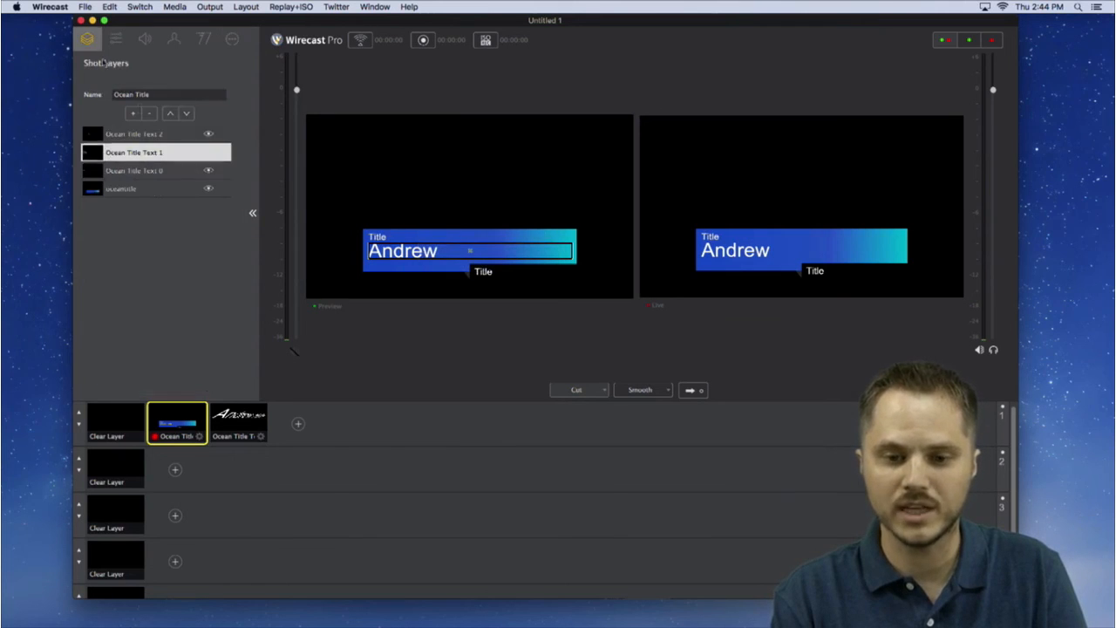
click(135, 191)
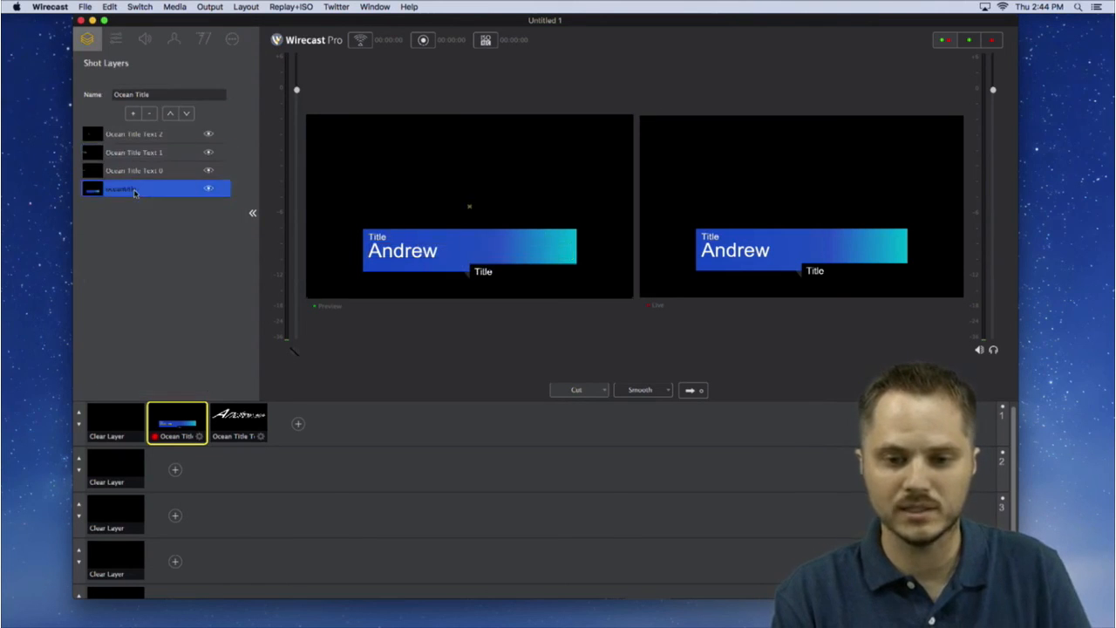
drag(464, 245, 462, 191)
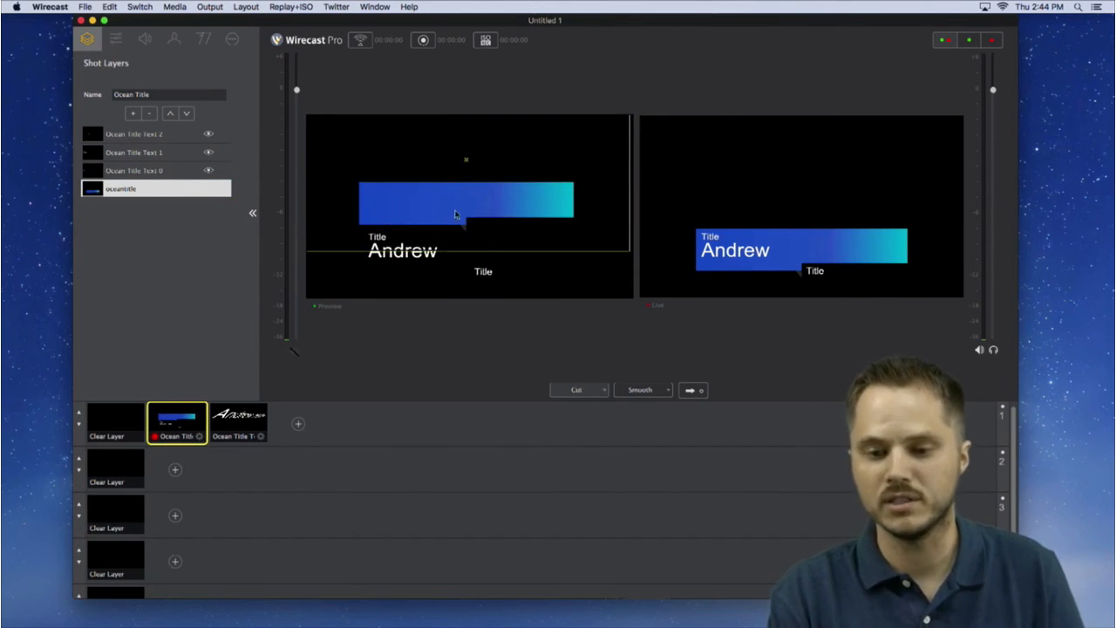
drag(443, 196, 427, 177)
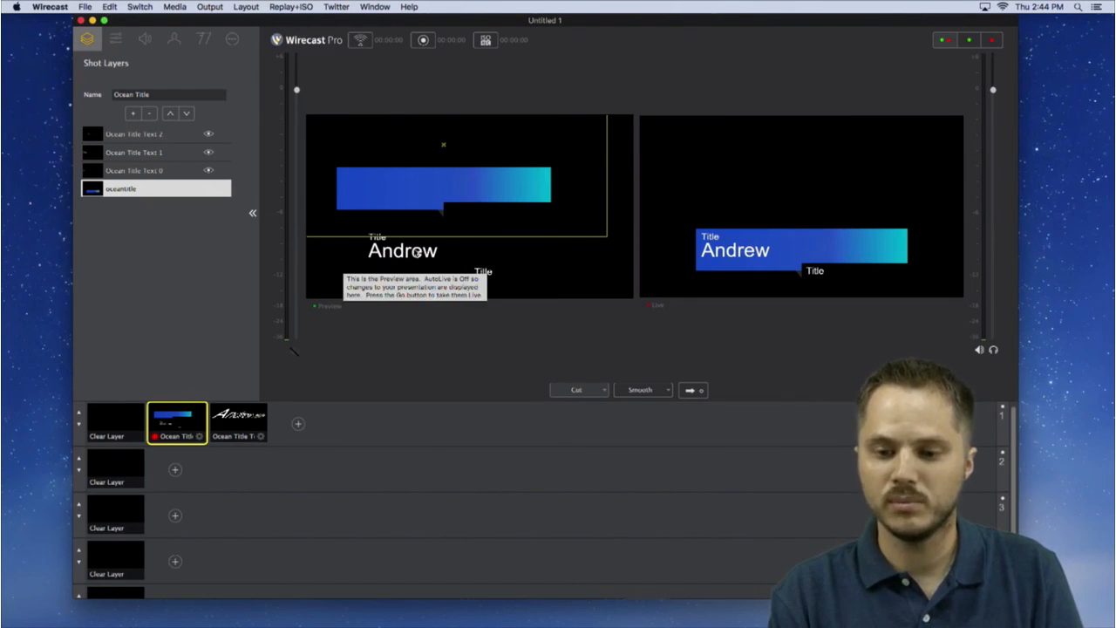
double_click(389, 258)
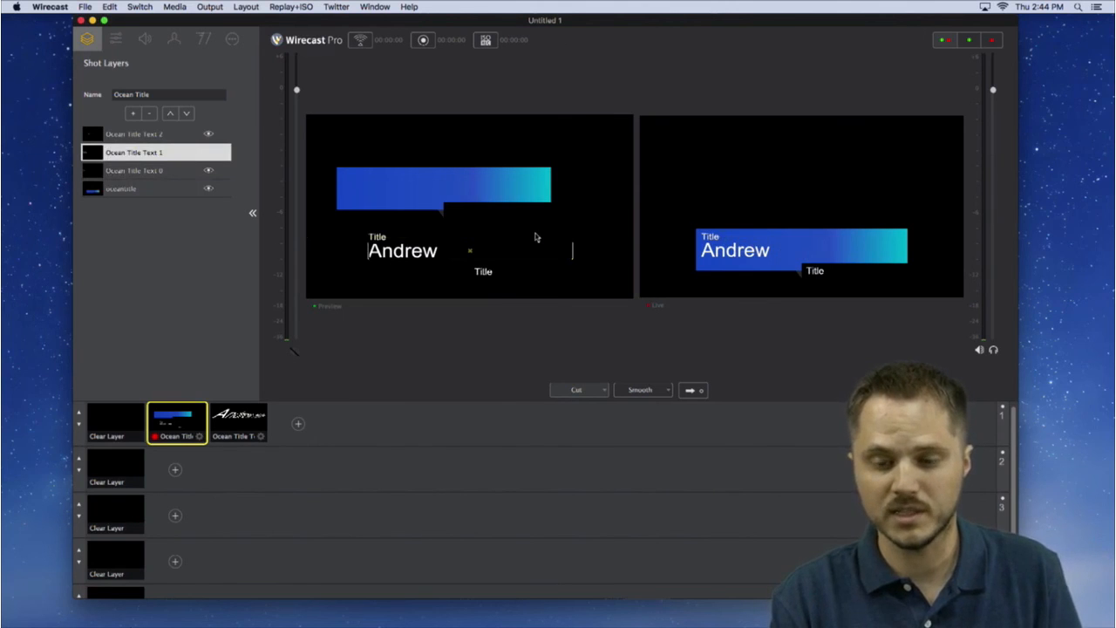
mouse_move(446, 181)
mouse_down()
mouse_move(465, 246)
mouse_move(484, 195)
mouse_move(418, 186)
mouse_up()
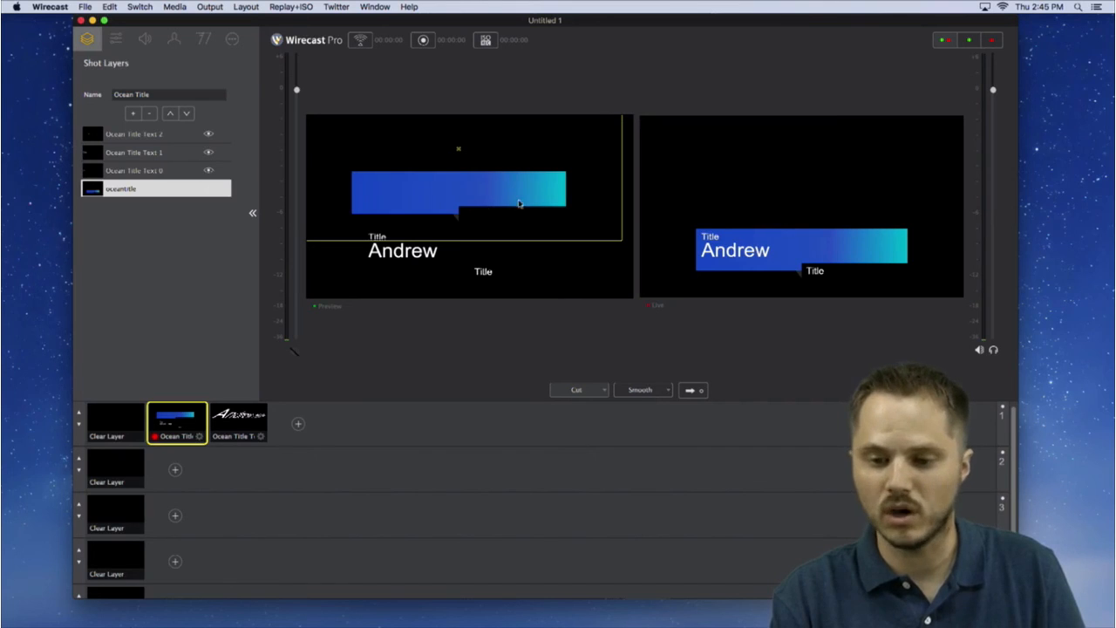
drag(391, 186, 401, 244)
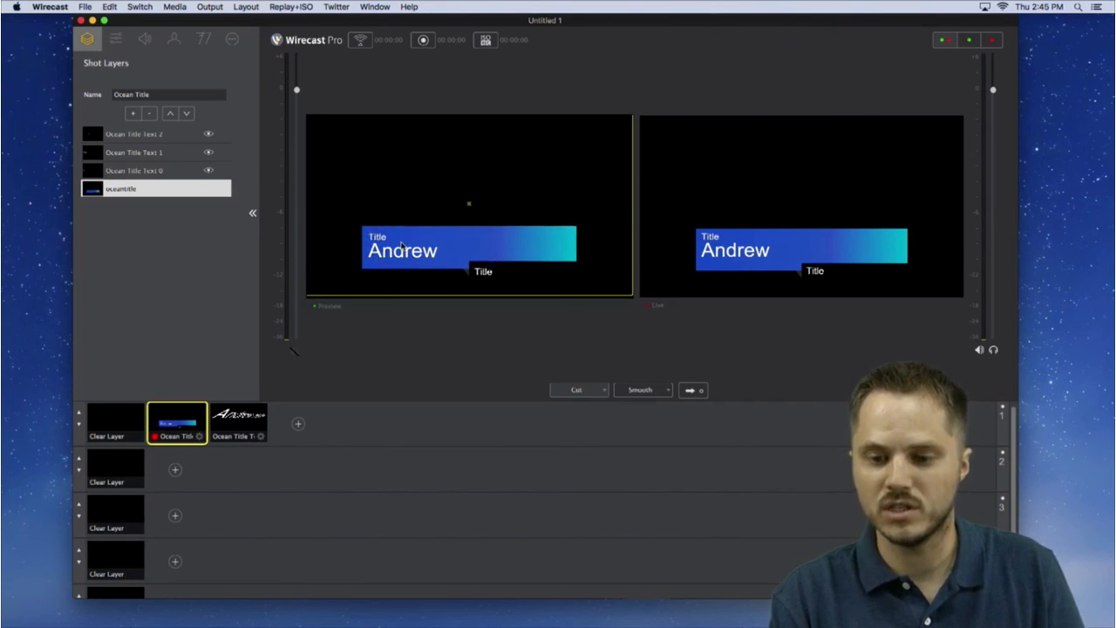
Move the oceantitle banner up and to the right in the preview, and reposition its three text layers onto it
drag(491, 231, 524, 166)
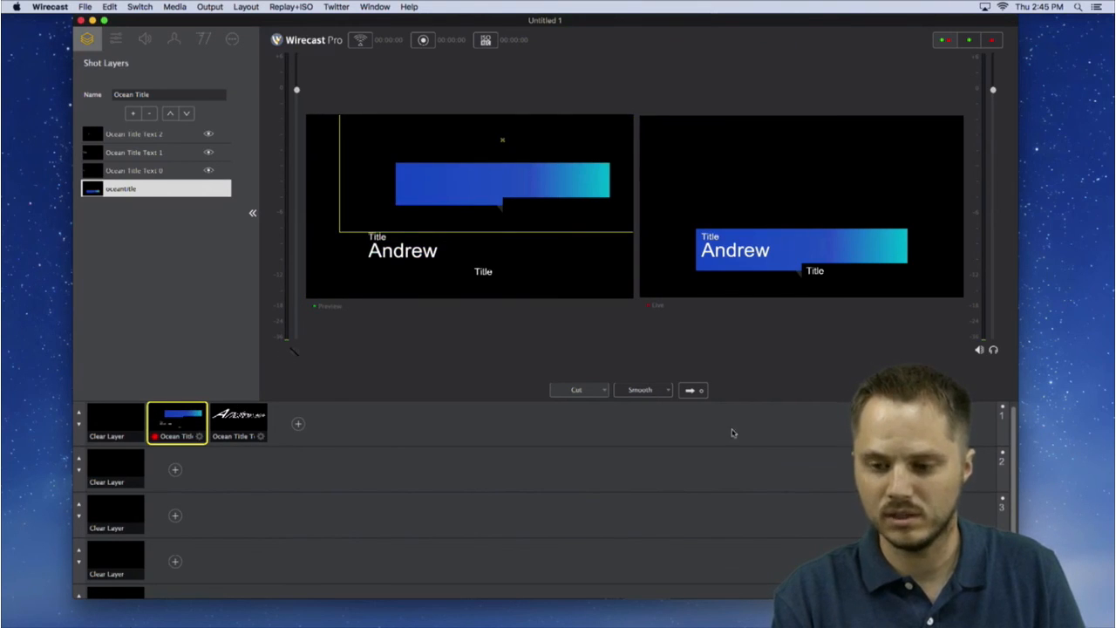
click(407, 229)
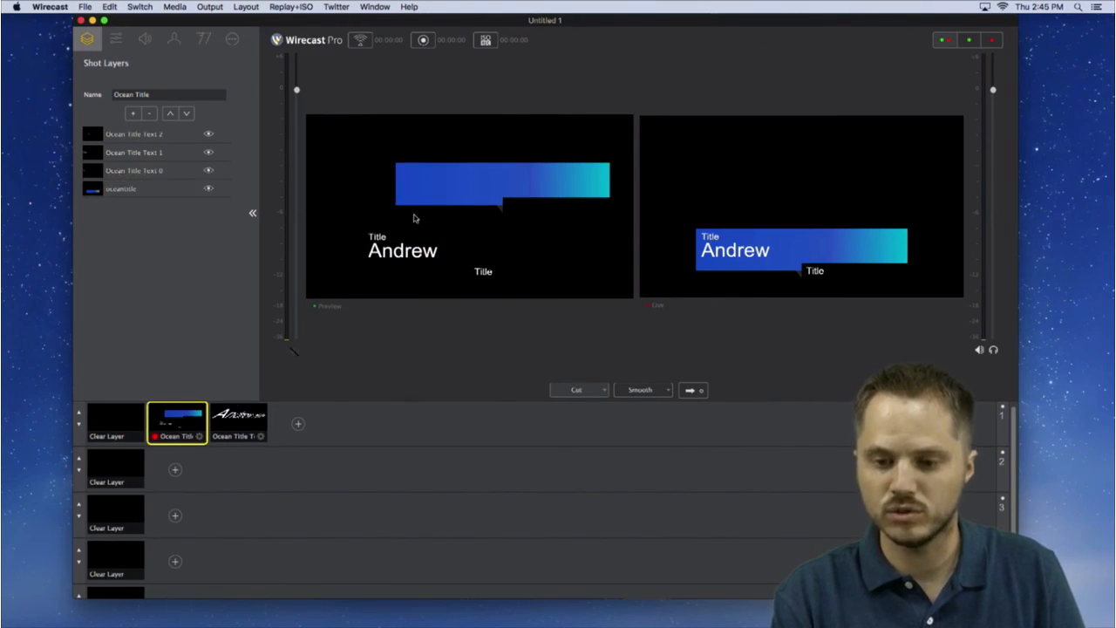
click(407, 258)
drag(408, 258, 505, 192)
drag(376, 238, 405, 185)
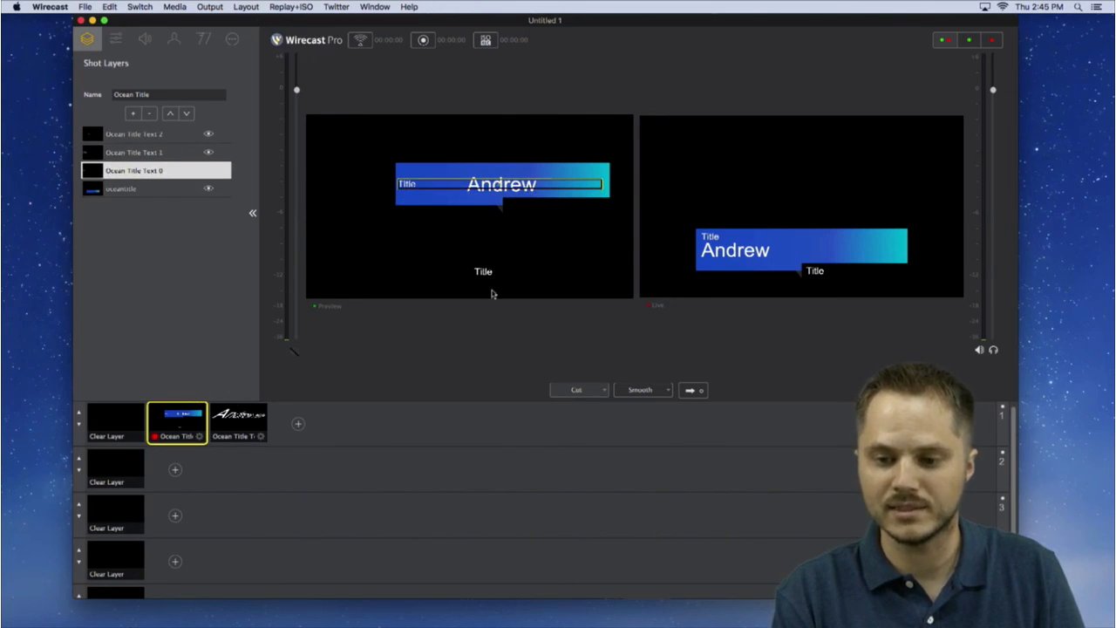
drag(485, 273, 532, 206)
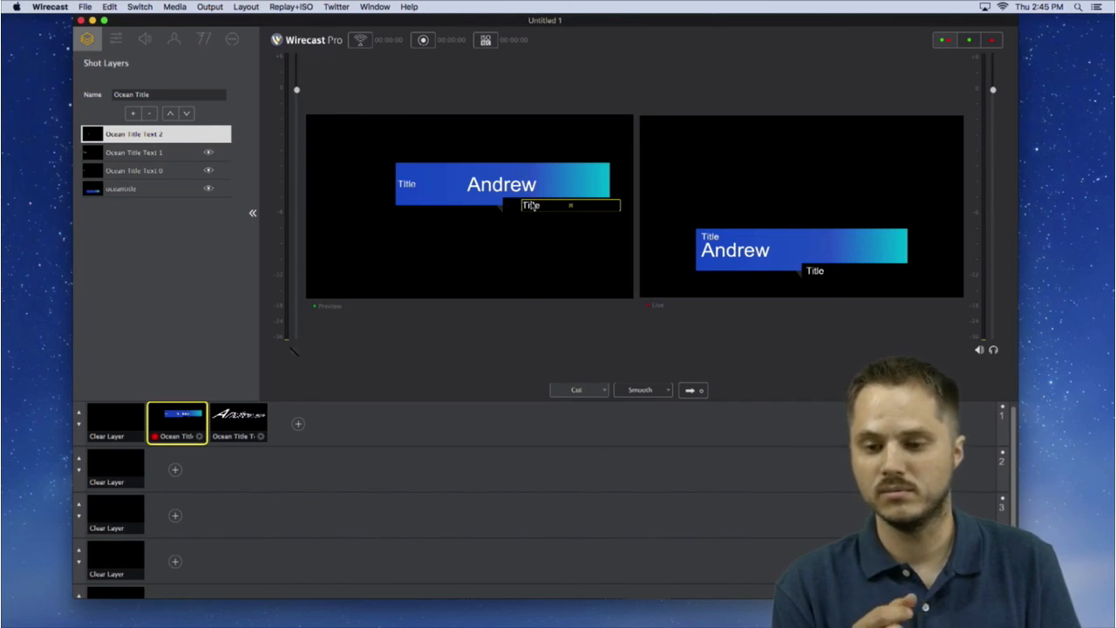
Examine the source's text properties for Ocean Title Text 2, down to the font settings and the note below them
click(233, 39)
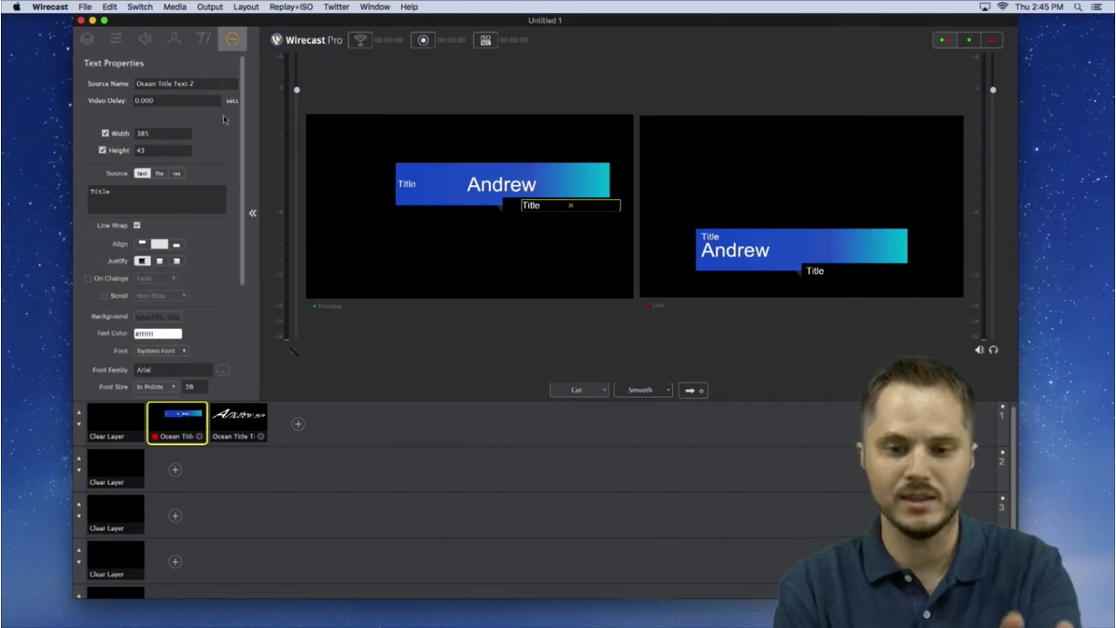
scroll(234, 161, down, 5)
scroll(235, 148, up, 5)
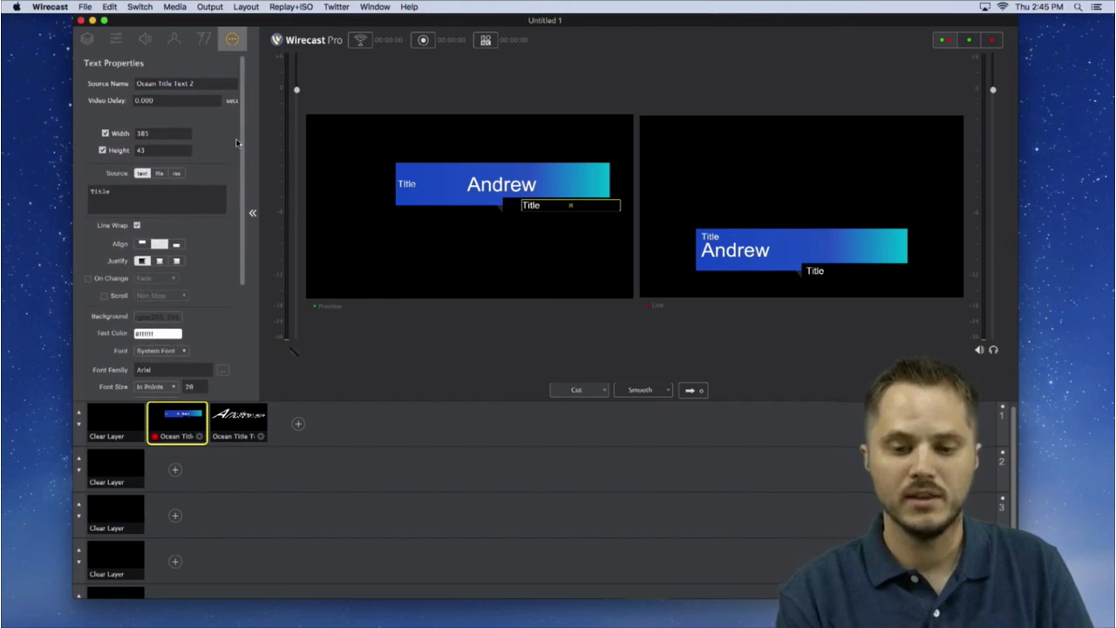
scroll(235, 157, down, 5)
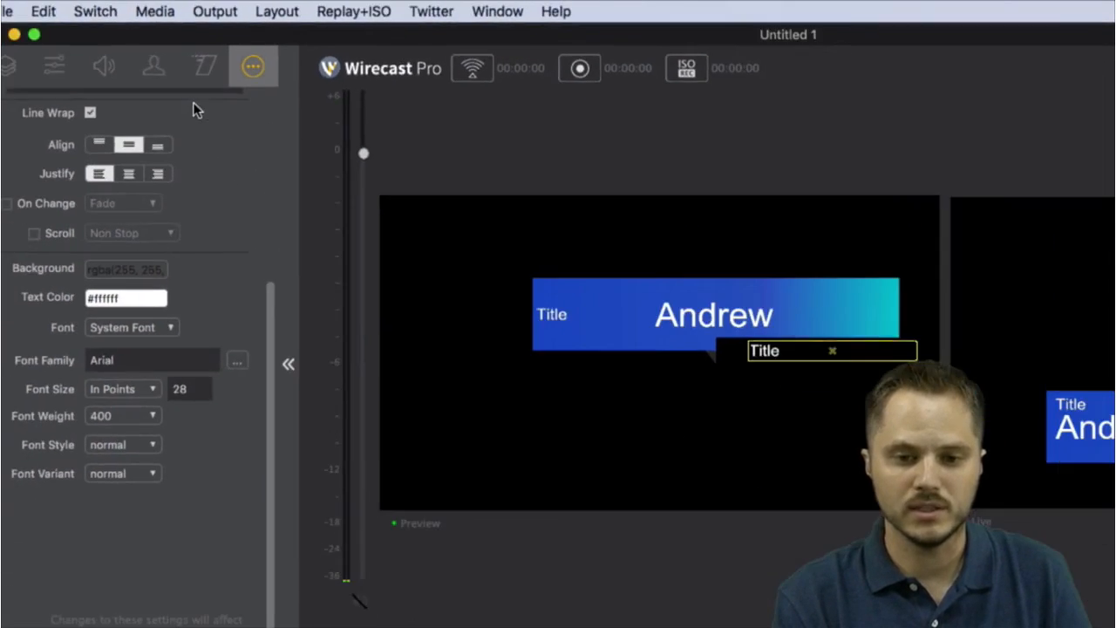
Move the Ocean Title Text 1 layer off the banner to the empty area below and left of it in the preview
click(22, 63)
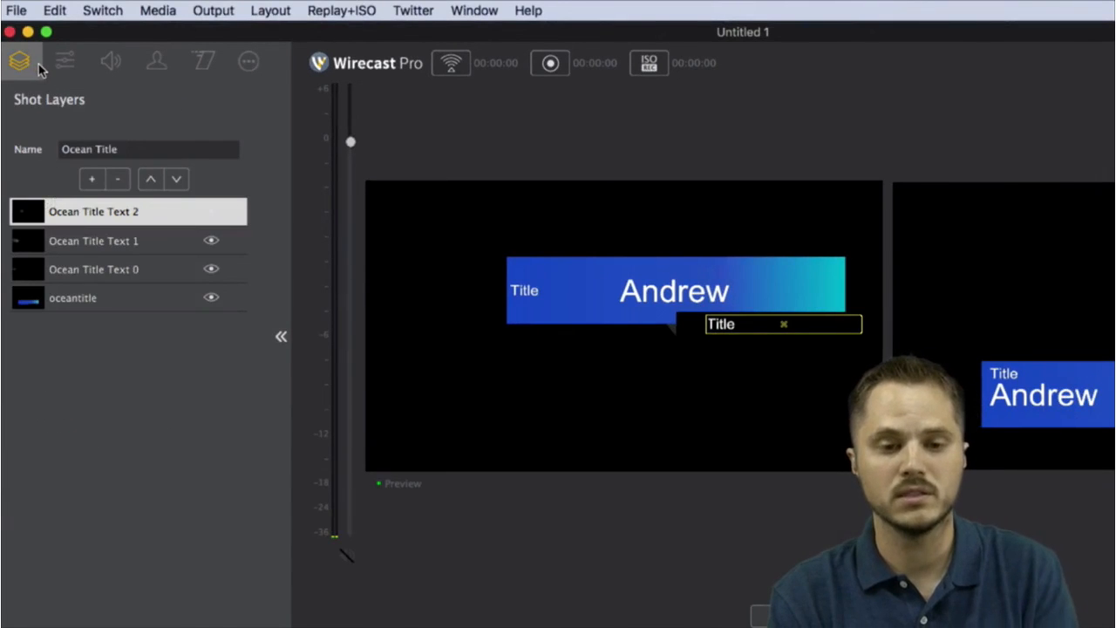
click(65, 61)
click(19, 61)
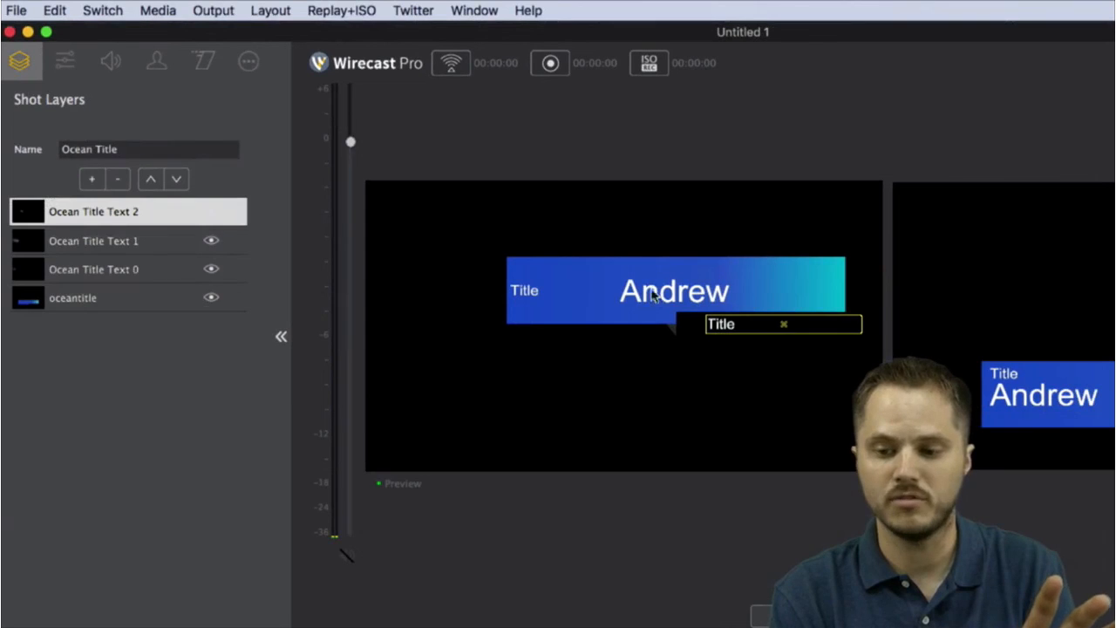
drag(652, 297, 456, 398)
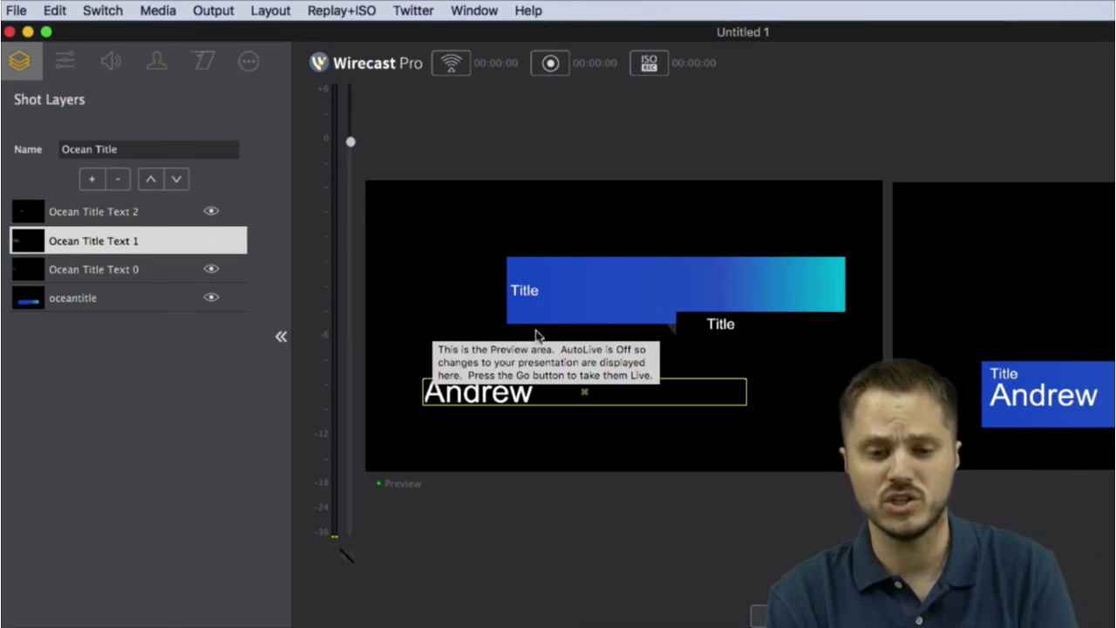
Review the shot layer, audio, chroma key, build-in/build-out and source text properties of the Ocean Title Text 1 layer
click(52, 66)
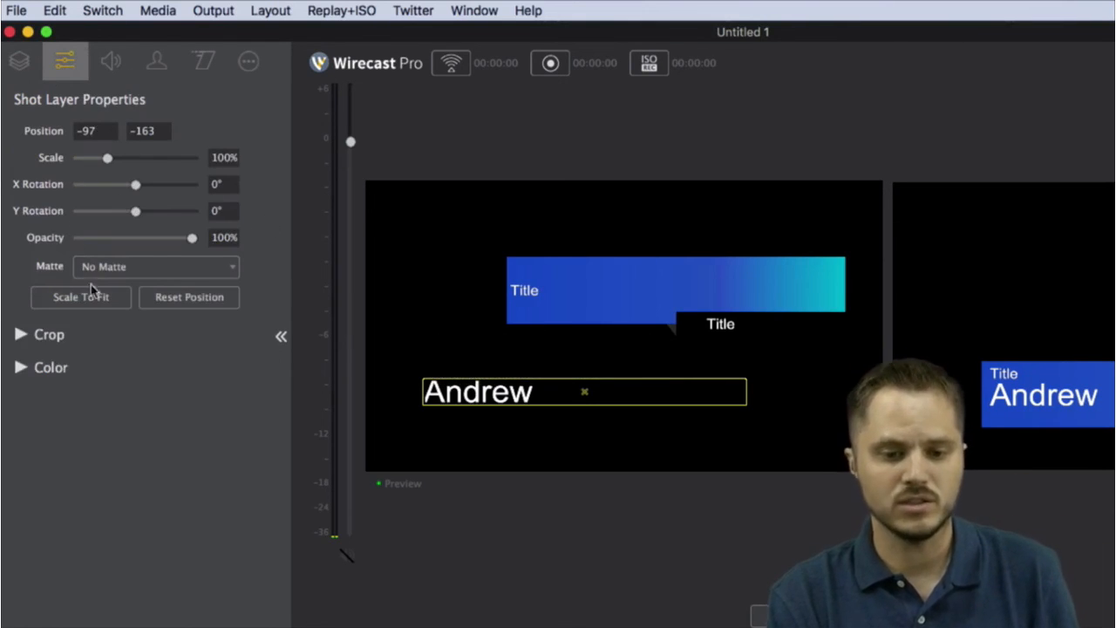
click(105, 64)
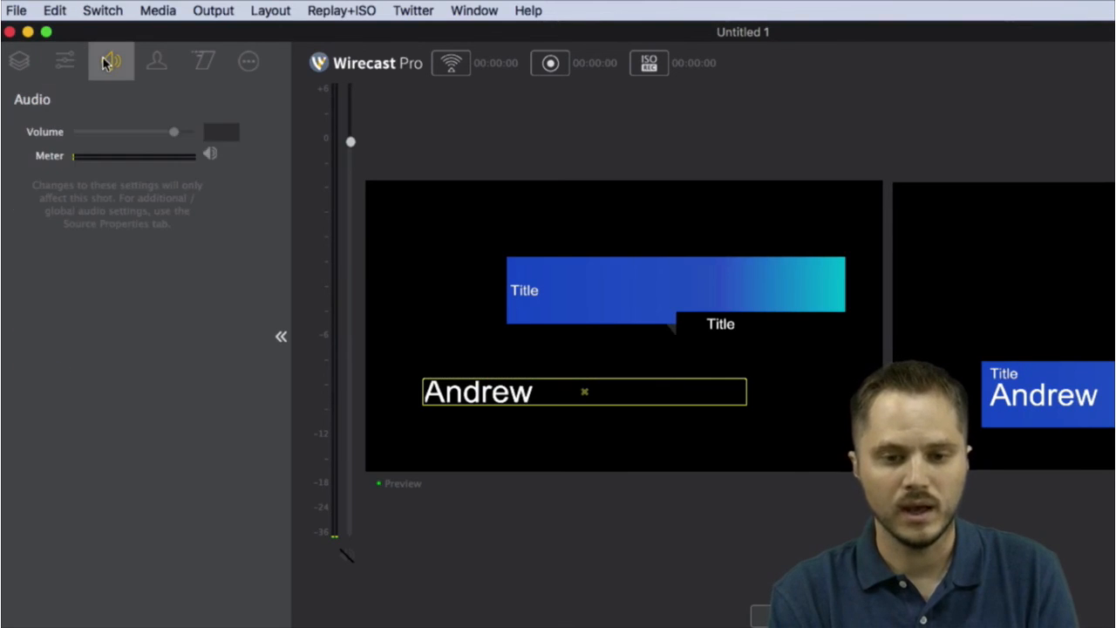
click(164, 72)
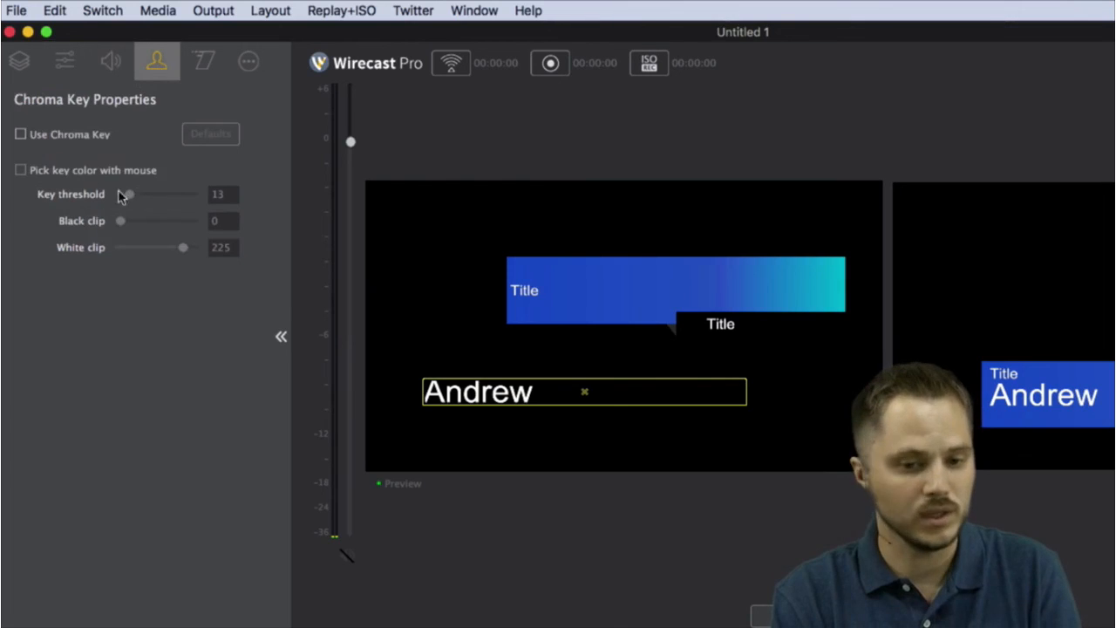
click(208, 61)
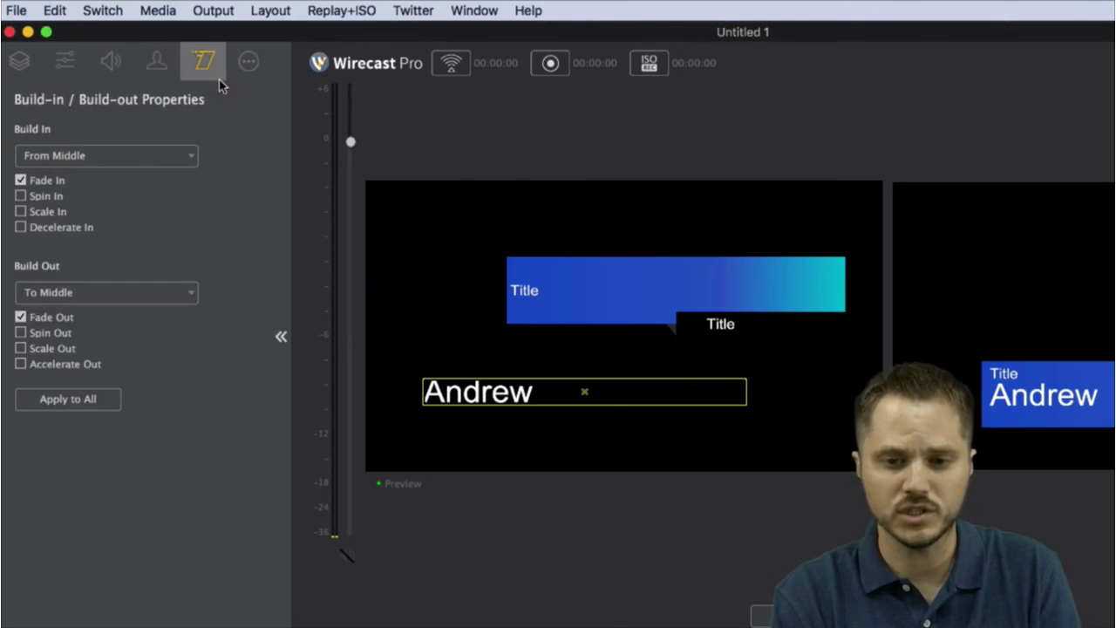
click(249, 63)
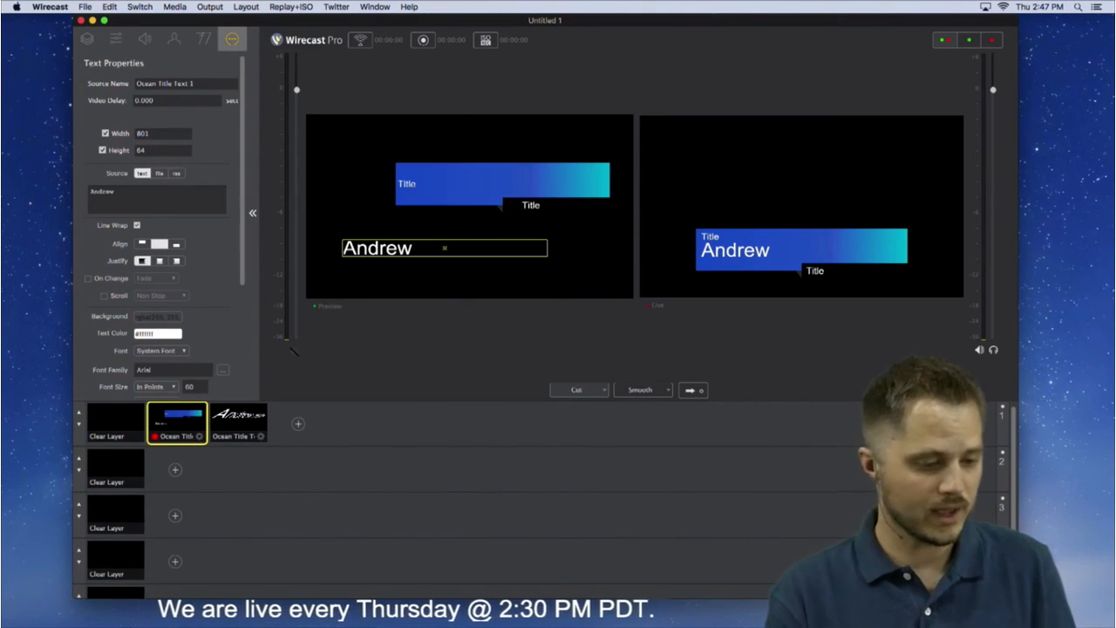
Switch to Safari and open youtube.com
mouse_move(587, 604)
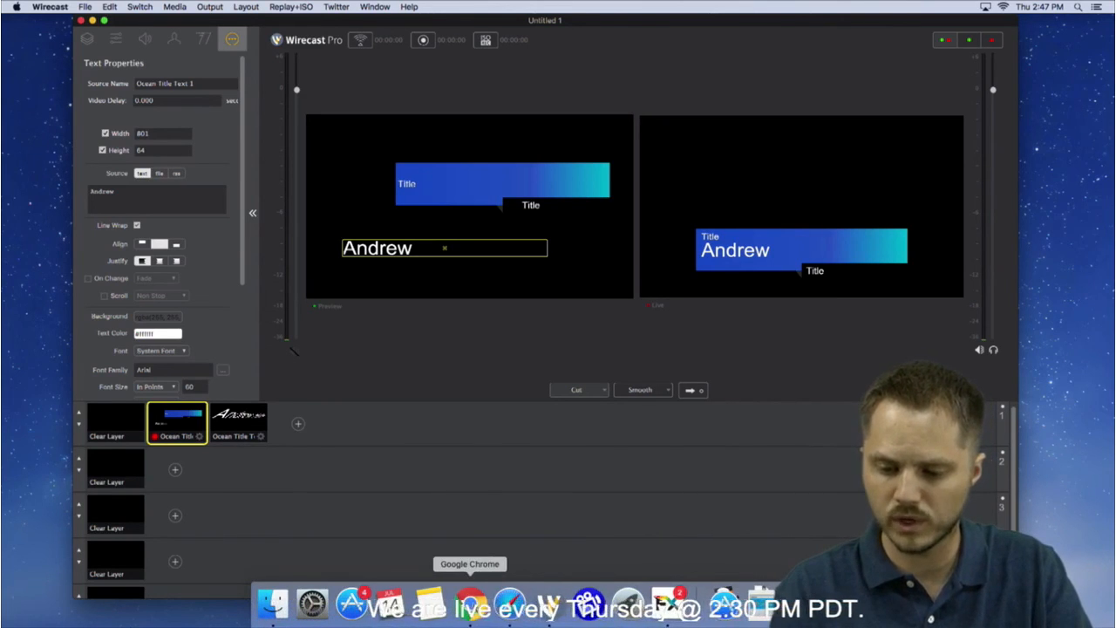
click(509, 602)
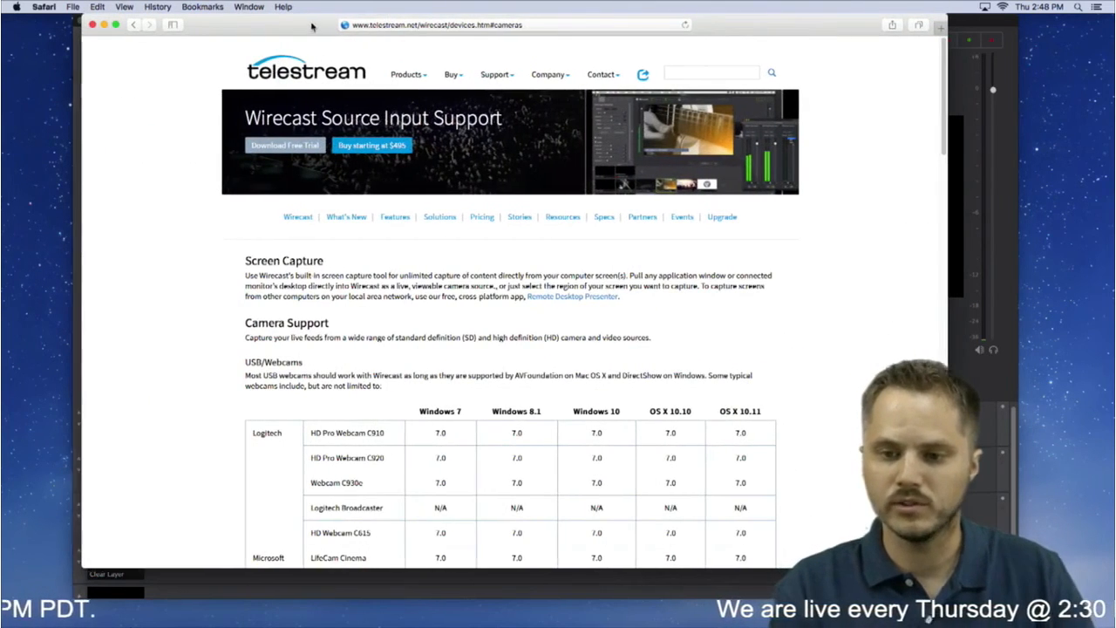
click(440, 24)
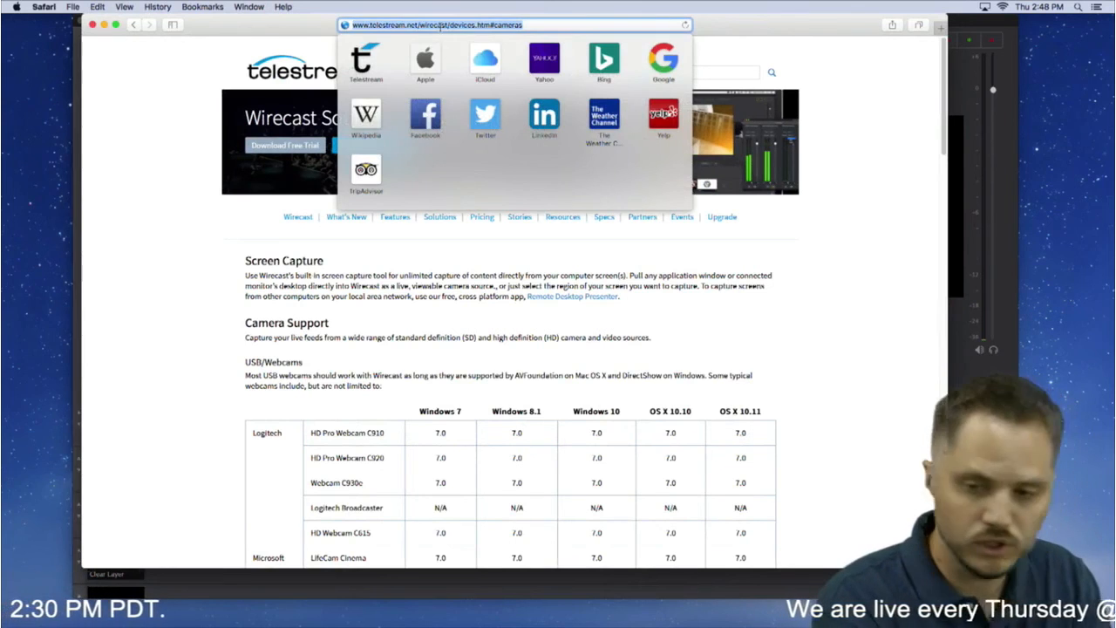
text(youtube)
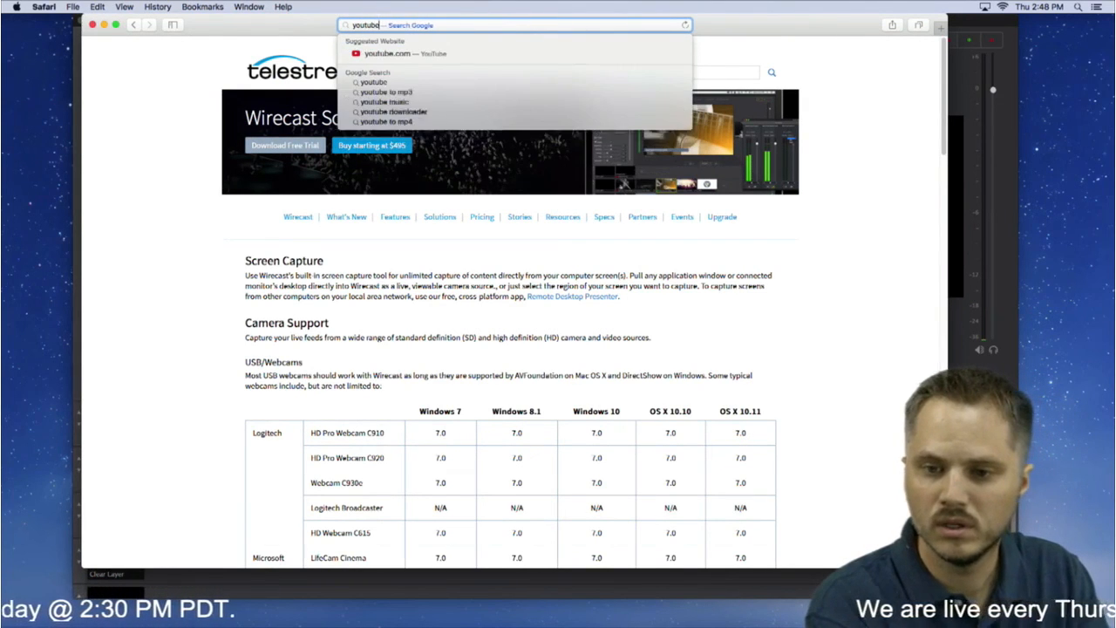
text(.com)
key(Return)
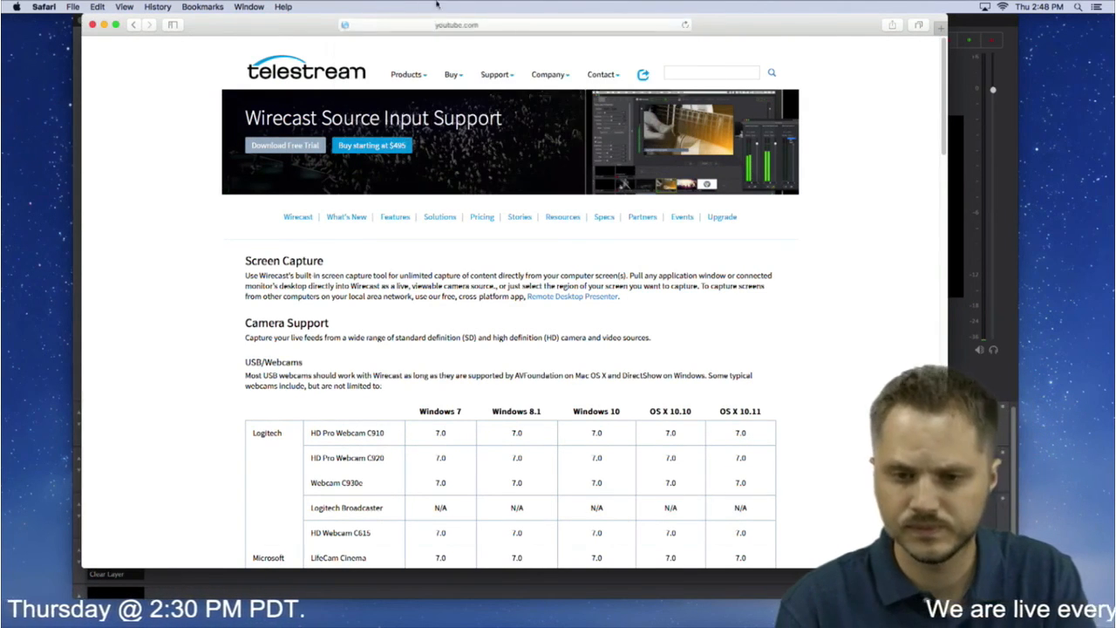
Search YouTube for wirecasttube
drag(291, 25, 0, 77)
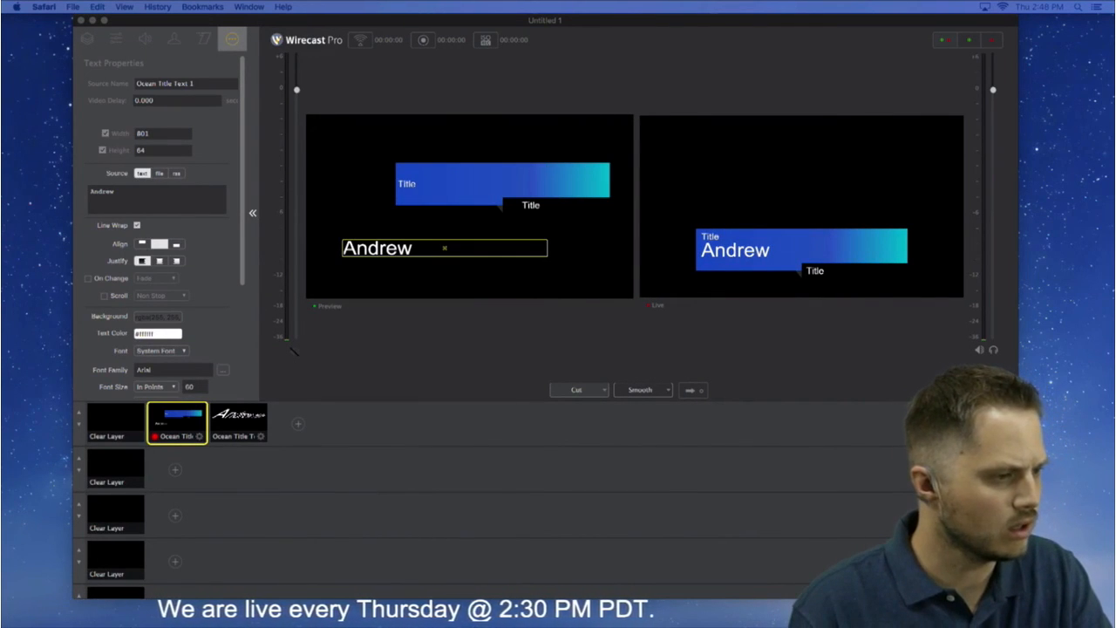
drag(0, 23, 322, 13)
text(tt)
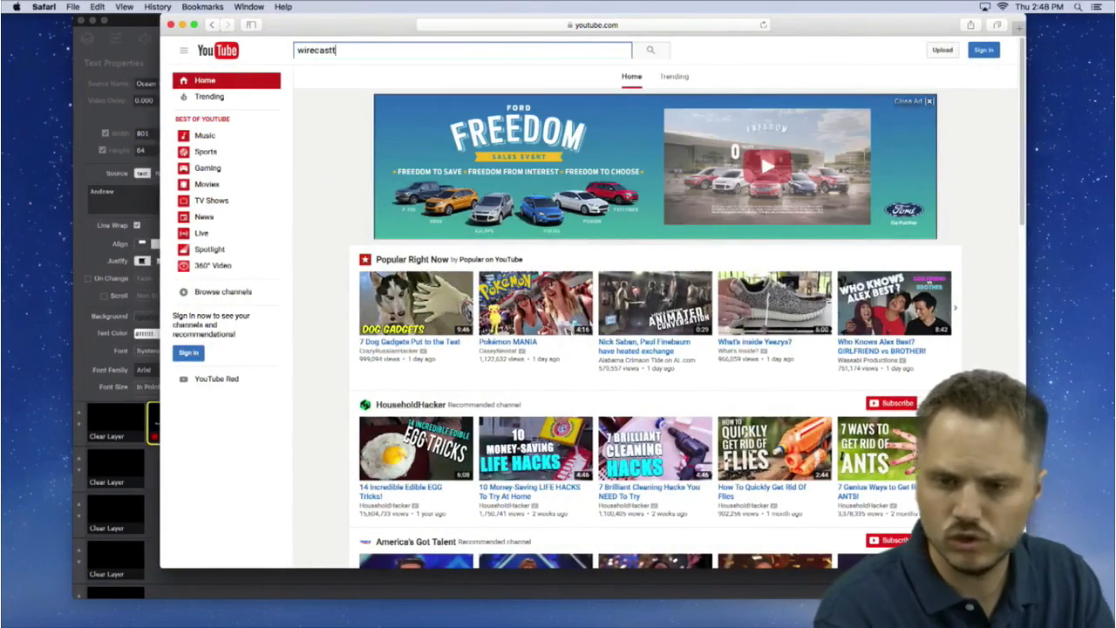
text(ube)
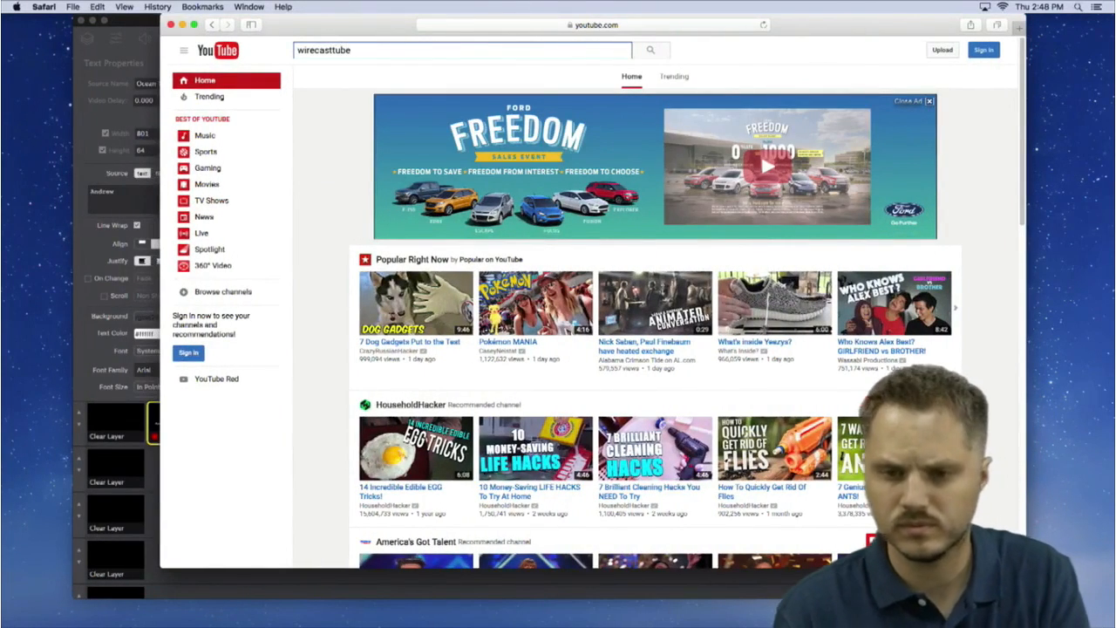
key(Return)
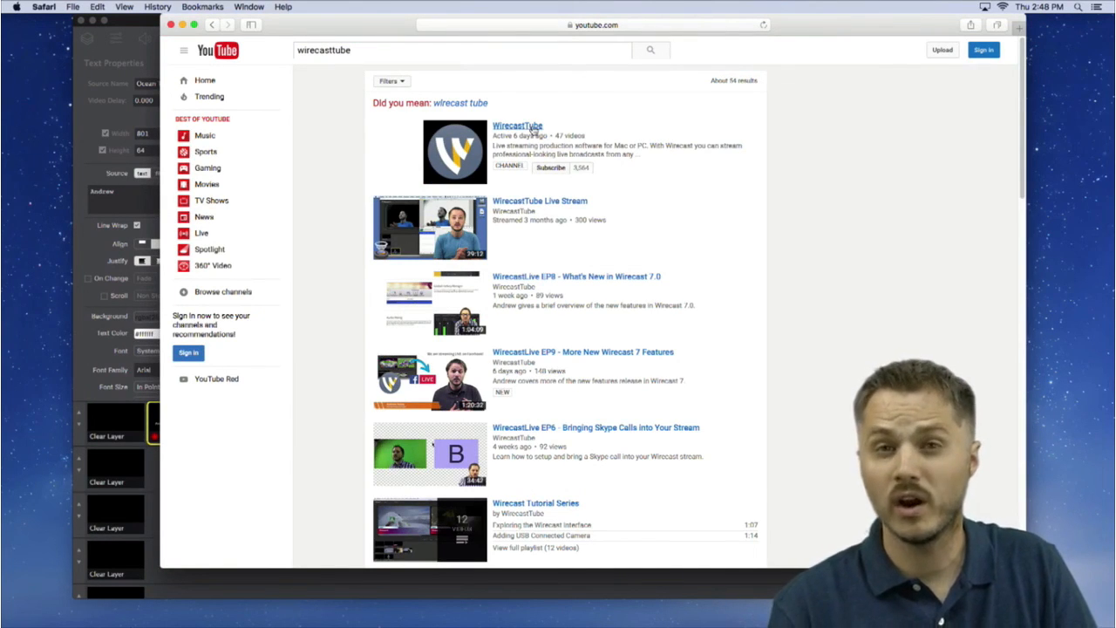
Open the WirecastTube channel from the search results and pause its Wirecast Overview video
mouse_move(530, 127)
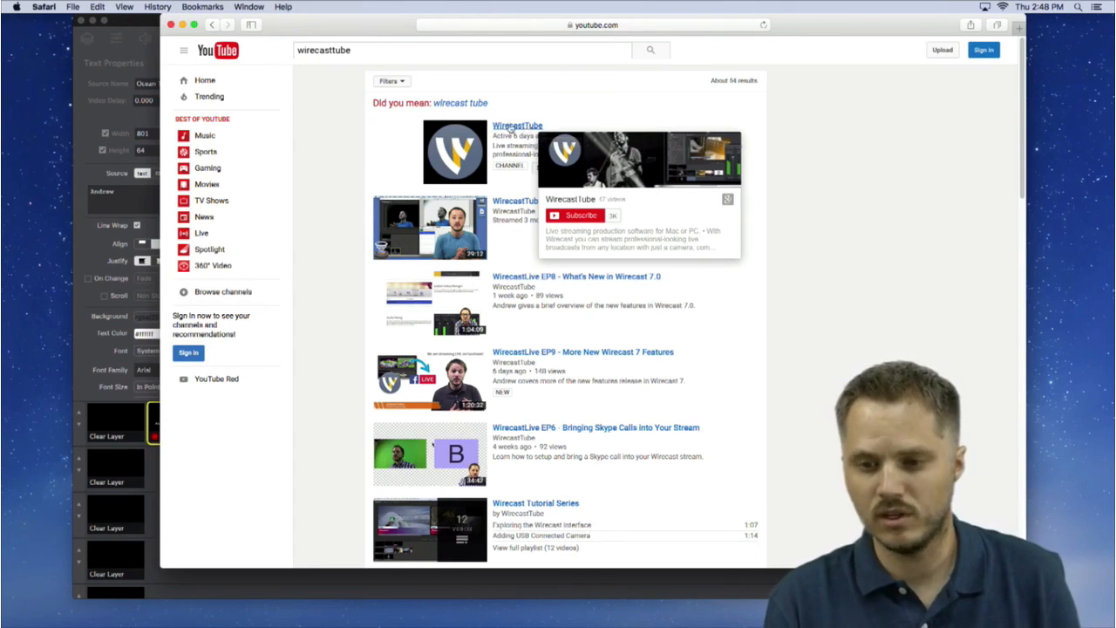
click(518, 128)
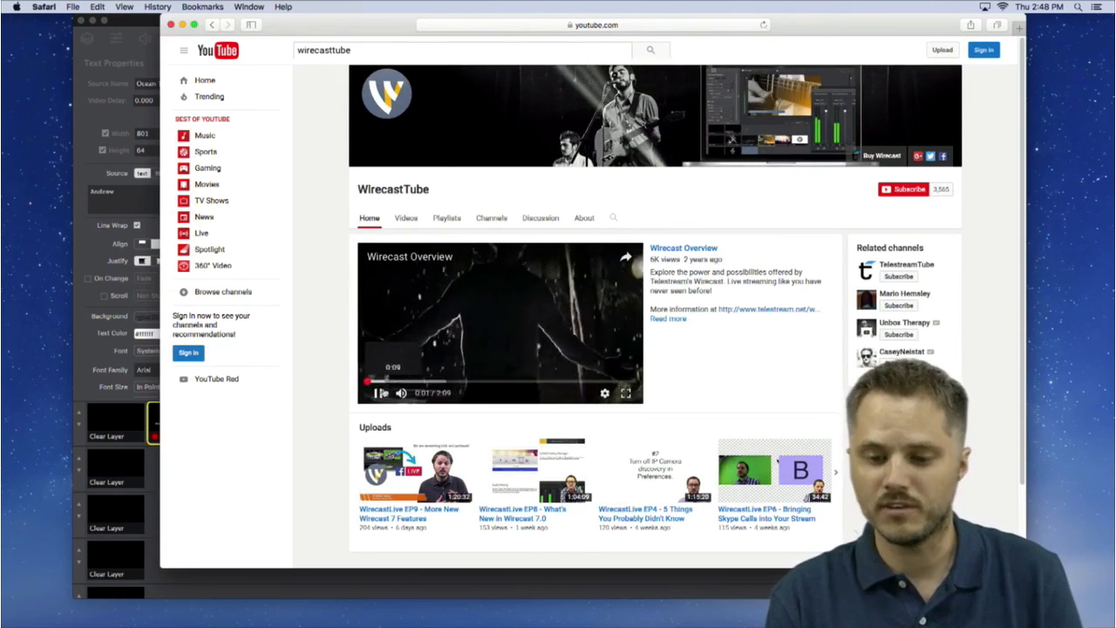
click(378, 392)
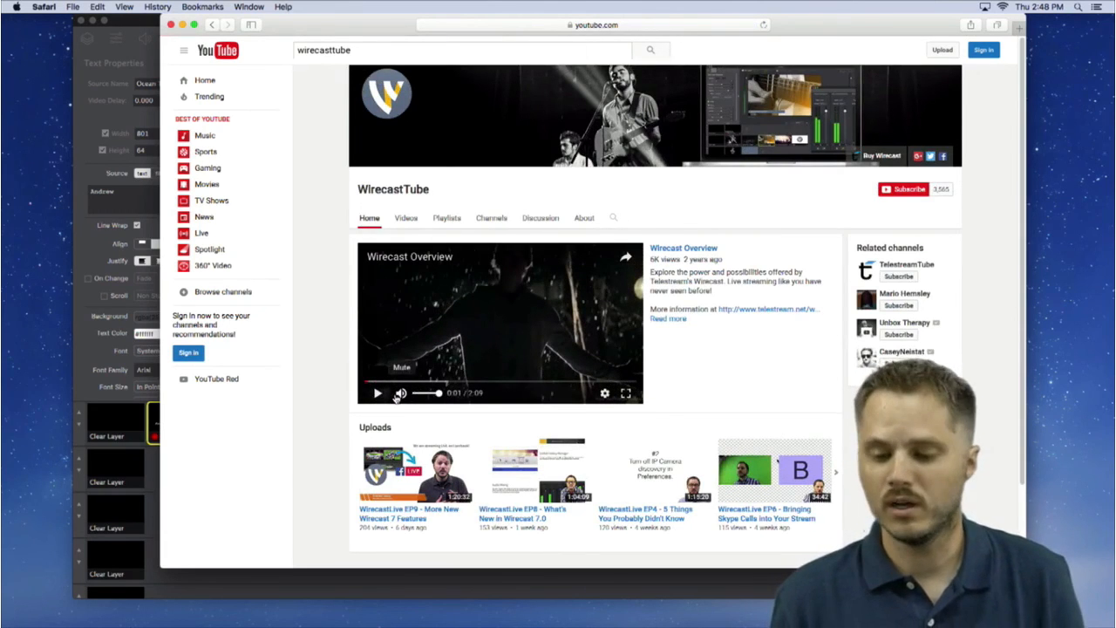
Copy the web address of the WirecastTube channel page
scroll(444, 436, down, 2)
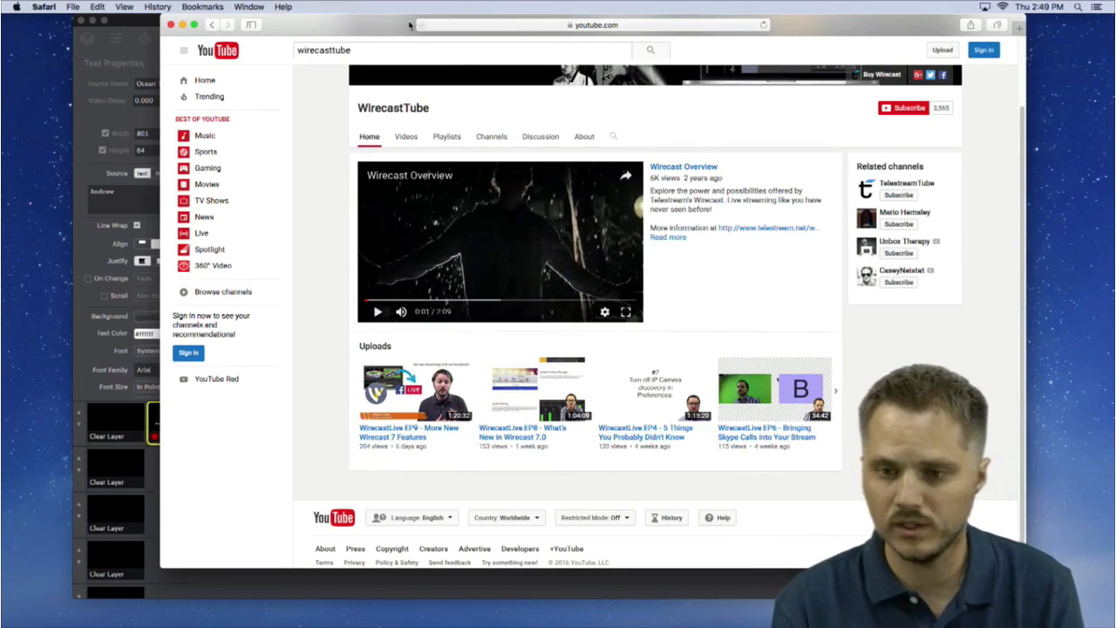
click(552, 24)
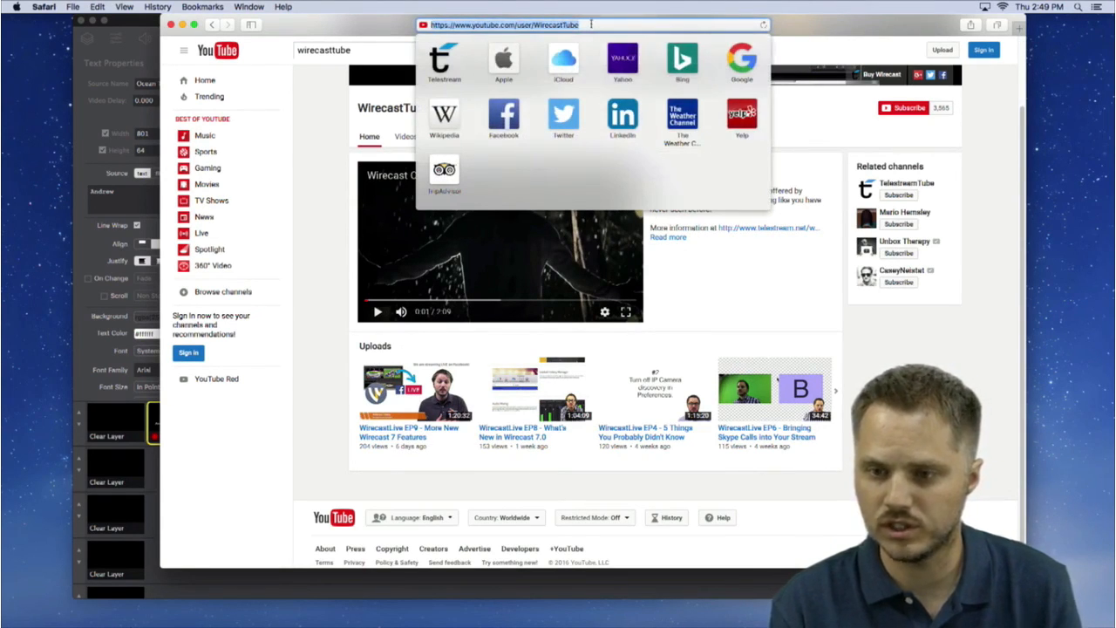
key(super+c)
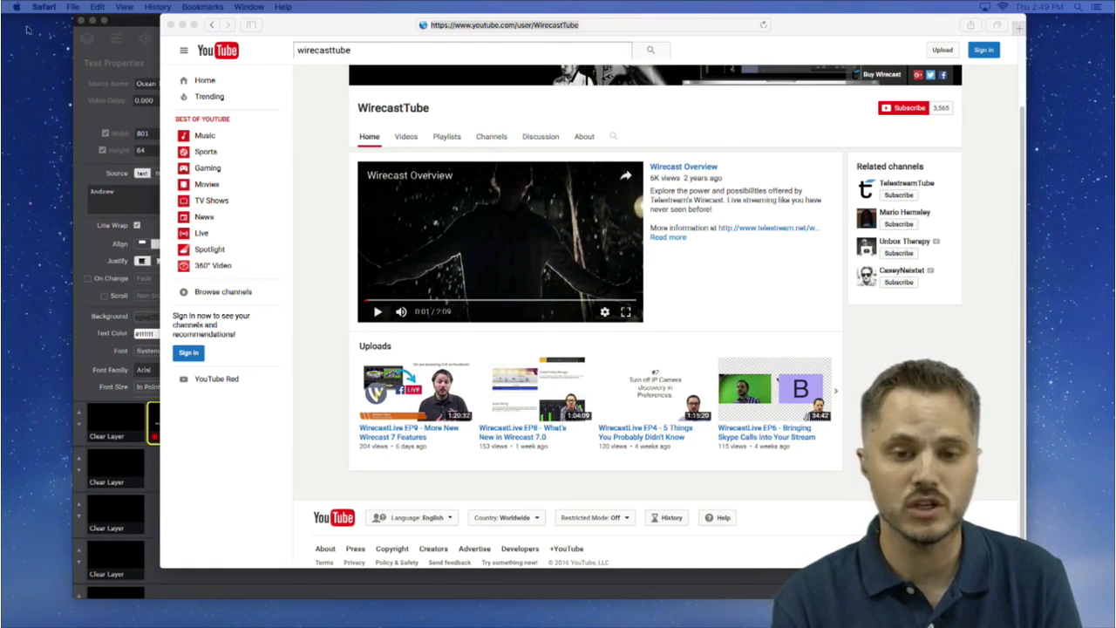
Switch to Wirecast and move the Ocean Title Text 1 layer back onto the blue banner, with the small Ocean Title Text 0 line above it
click(146, 28)
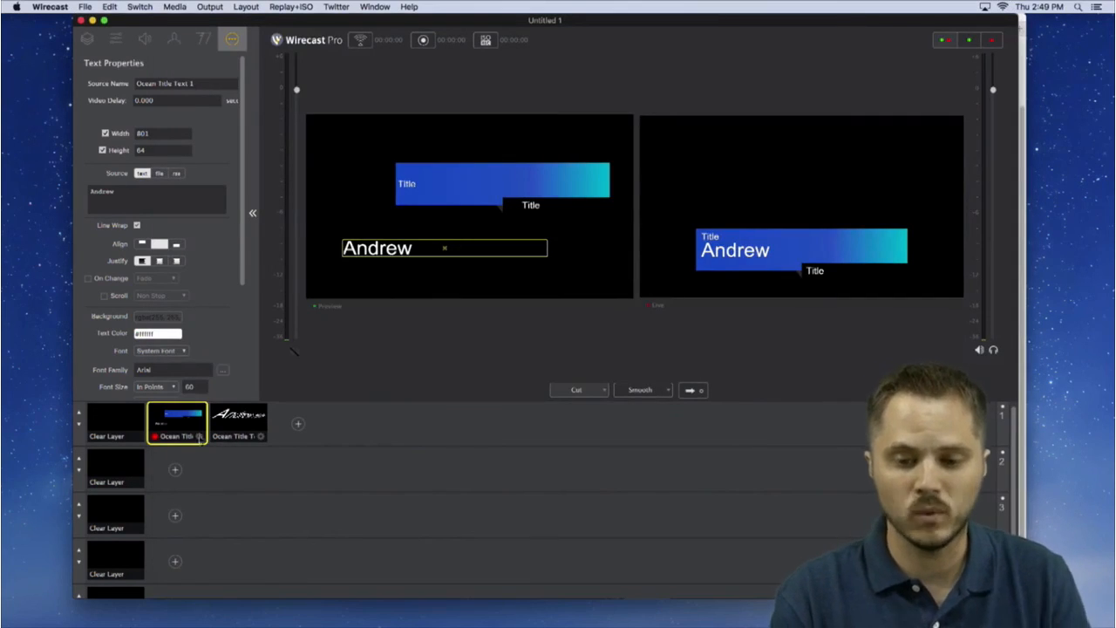
drag(389, 253, 449, 200)
click(408, 175)
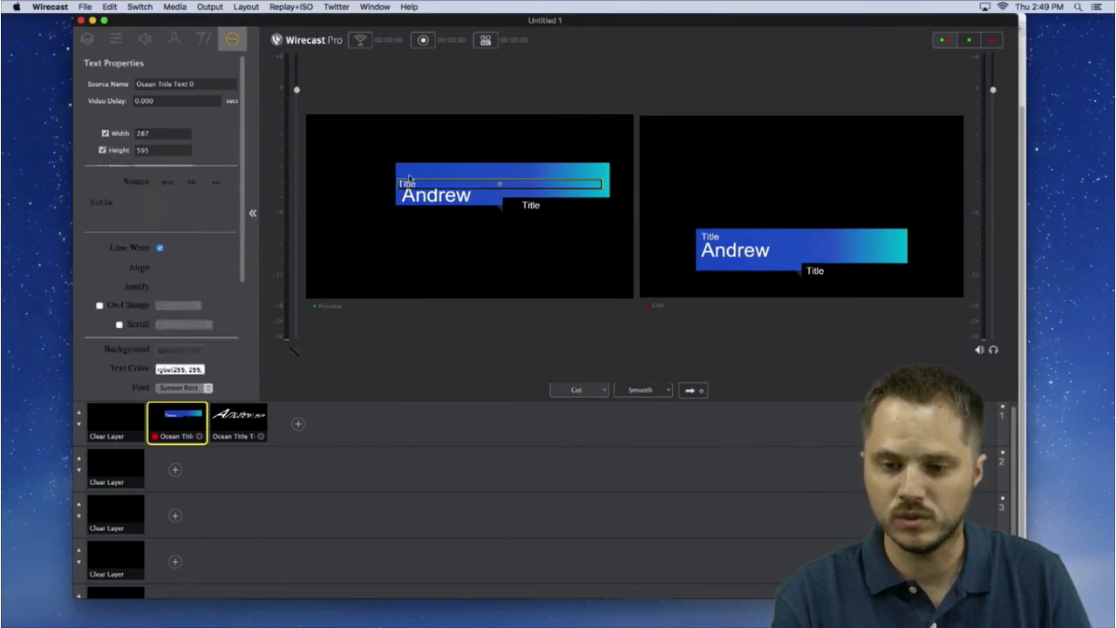
click(427, 201)
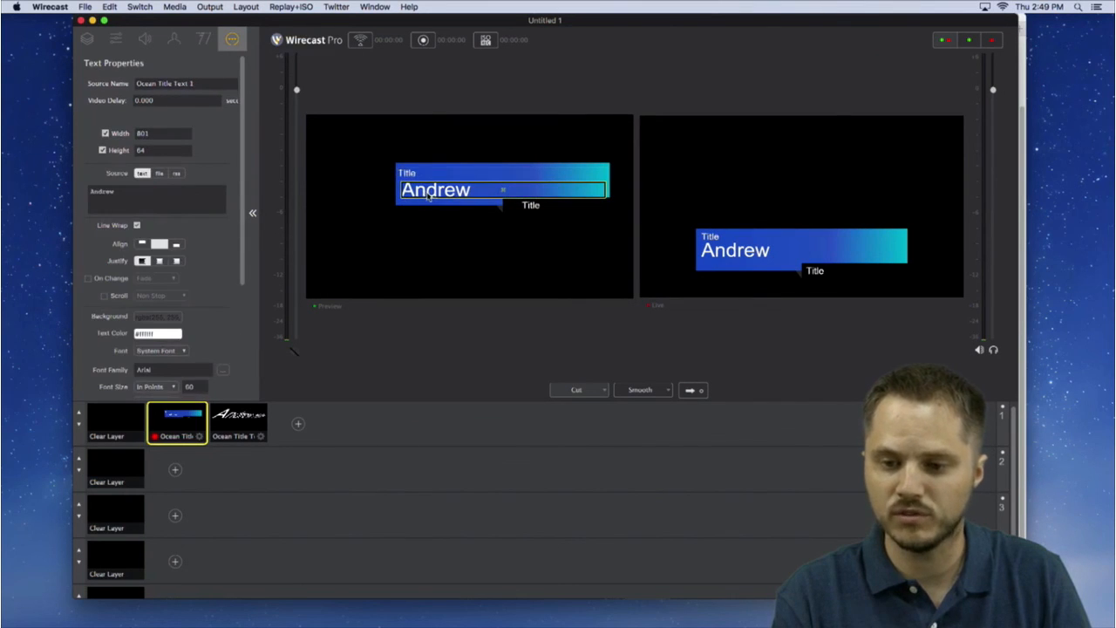
click(410, 175)
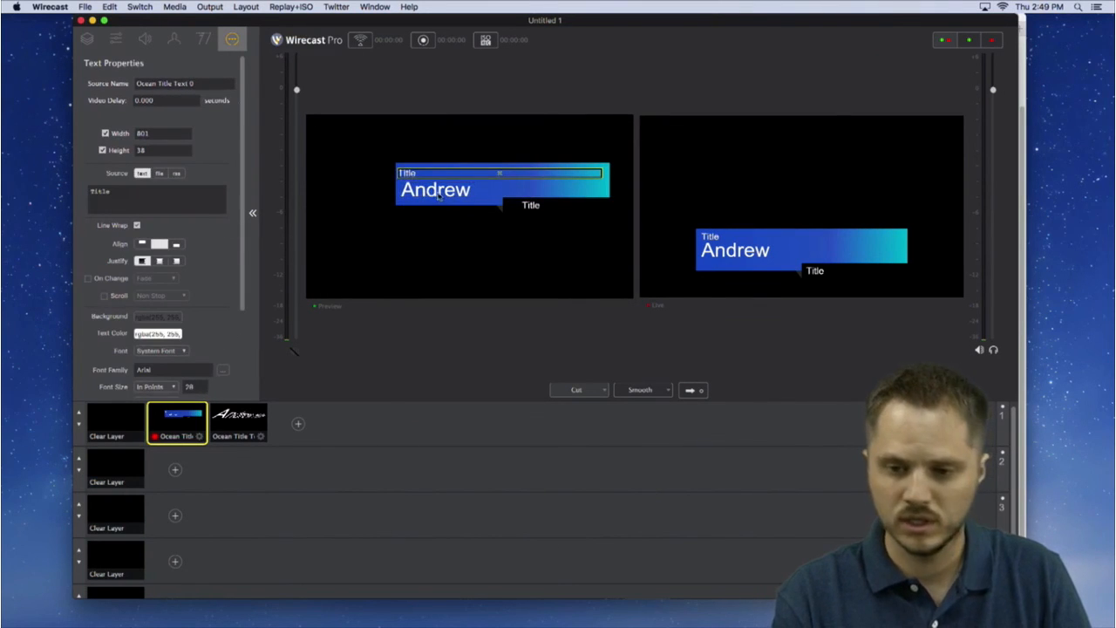
Try to move the title banner and its text layers together to the lower part of the preview
click(436, 146)
click(442, 168)
click(421, 180)
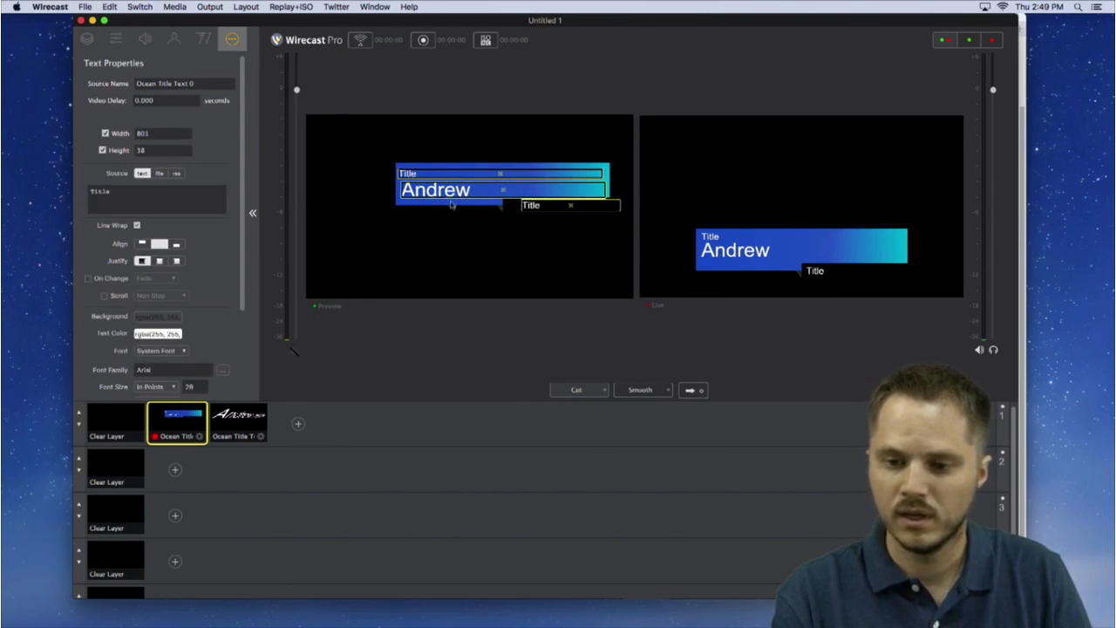
drag(444, 169, 409, 234)
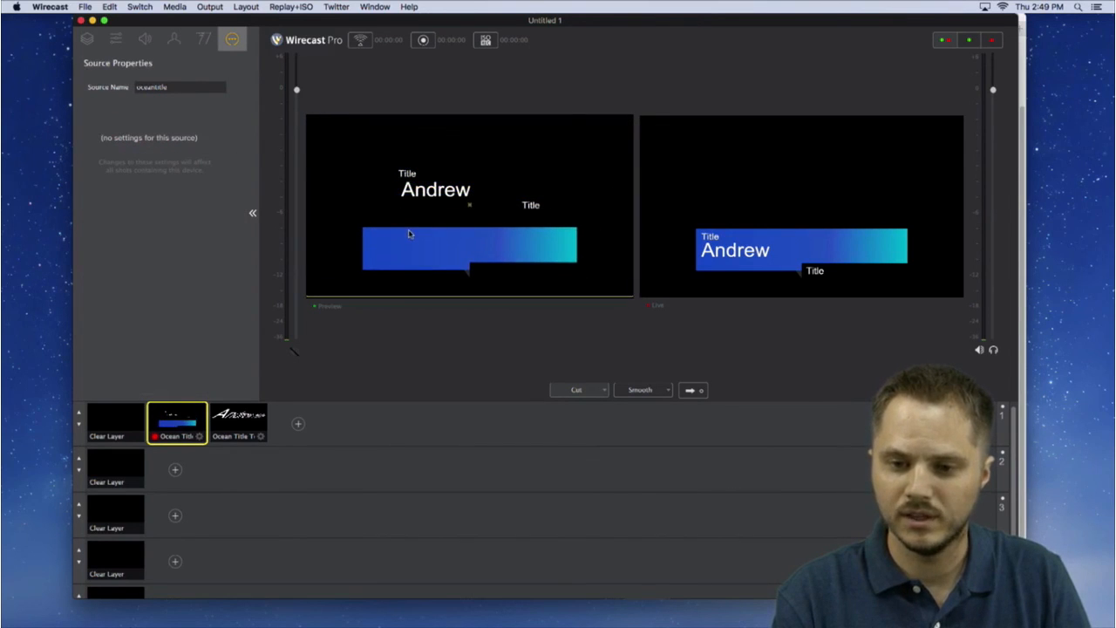
key(super+z)
Select all four layers of the Ocean Title shot and move them together to the lower middle of the preview
click(88, 41)
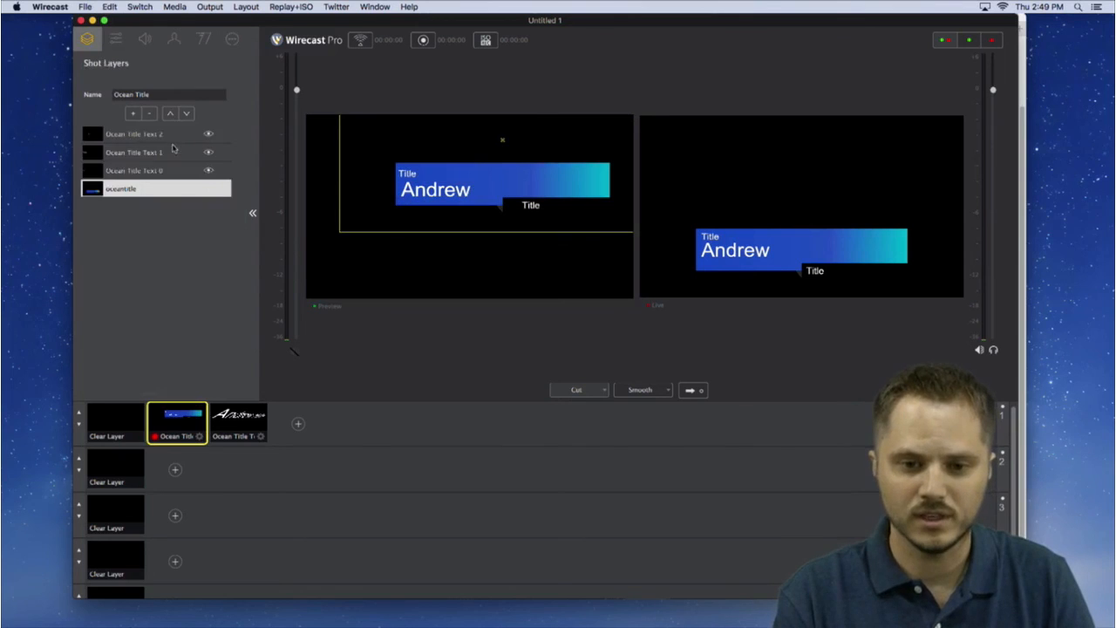
key(super+a)
drag(440, 198, 403, 259)
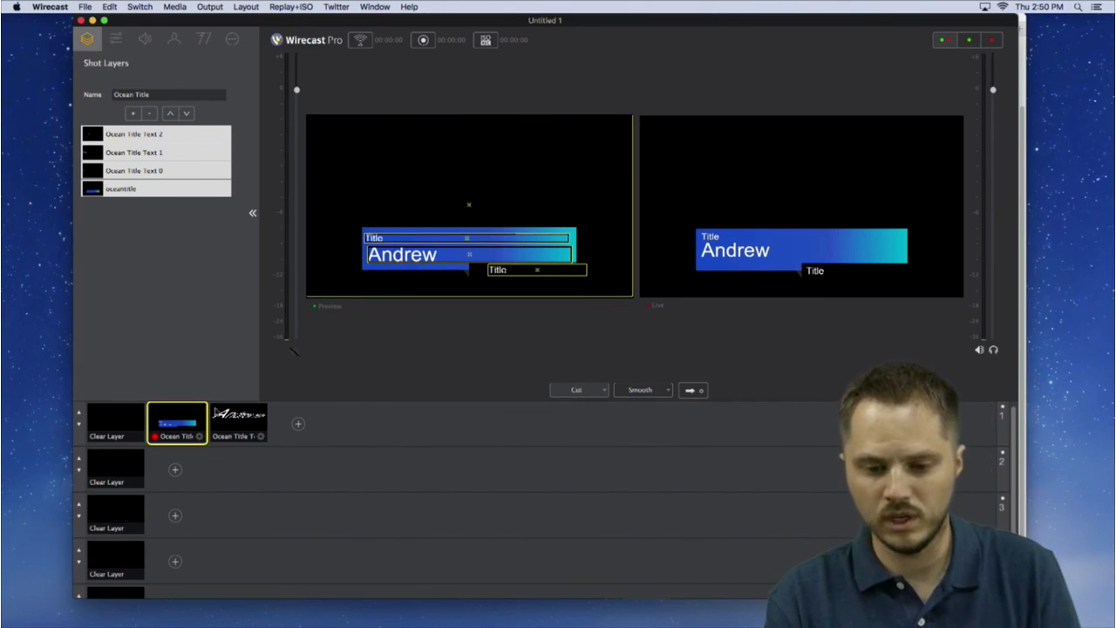
click(395, 436)
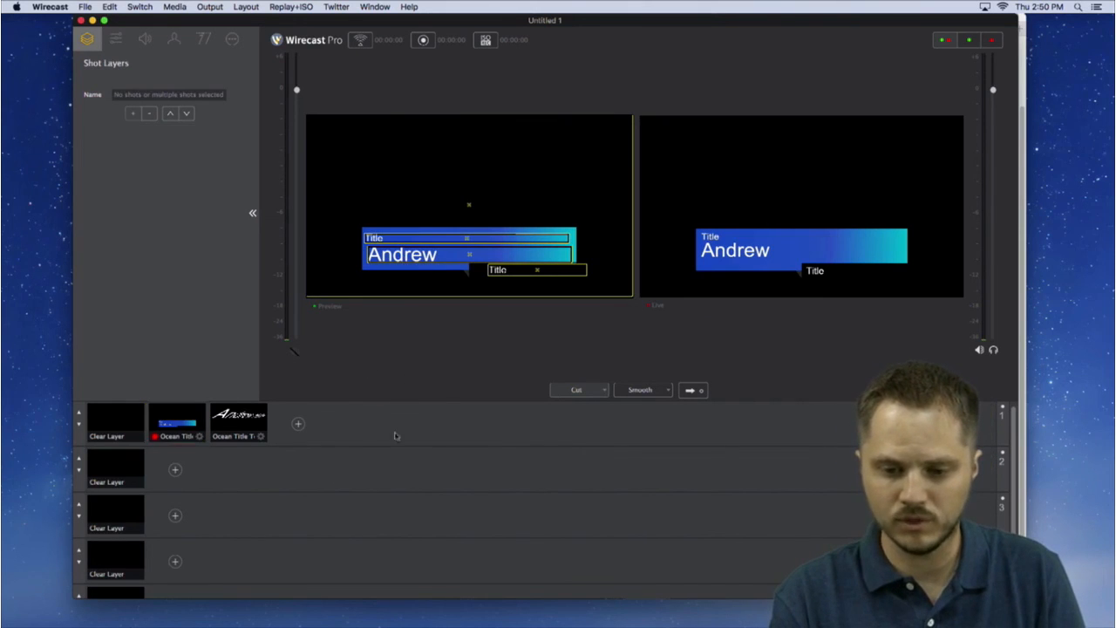
Duplicate the Ocean Title shot
click(188, 420)
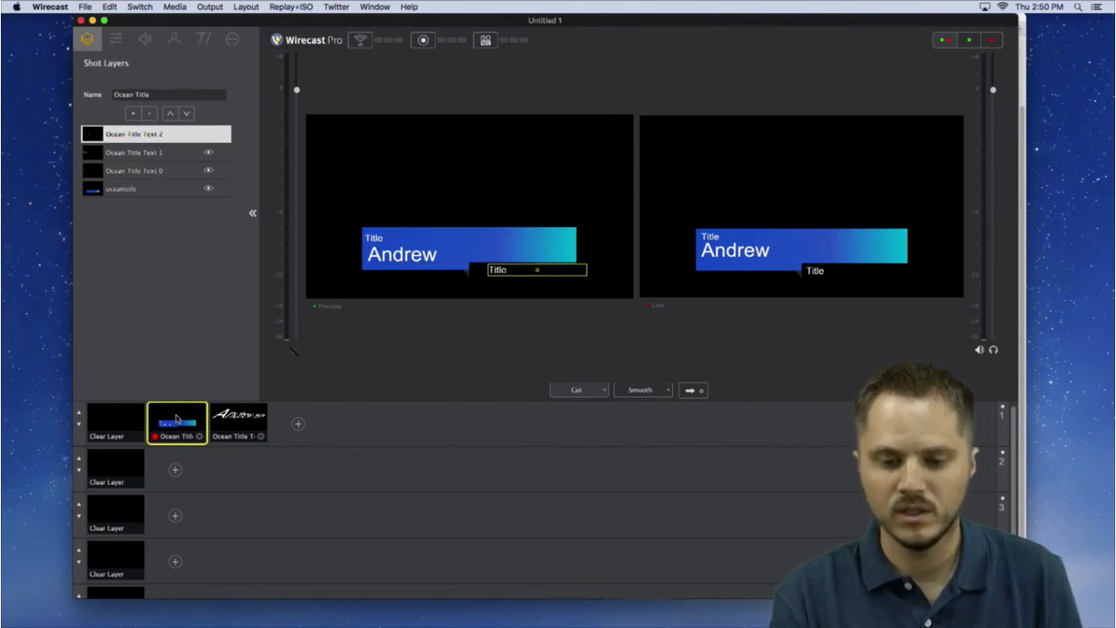
right_click(176, 419)
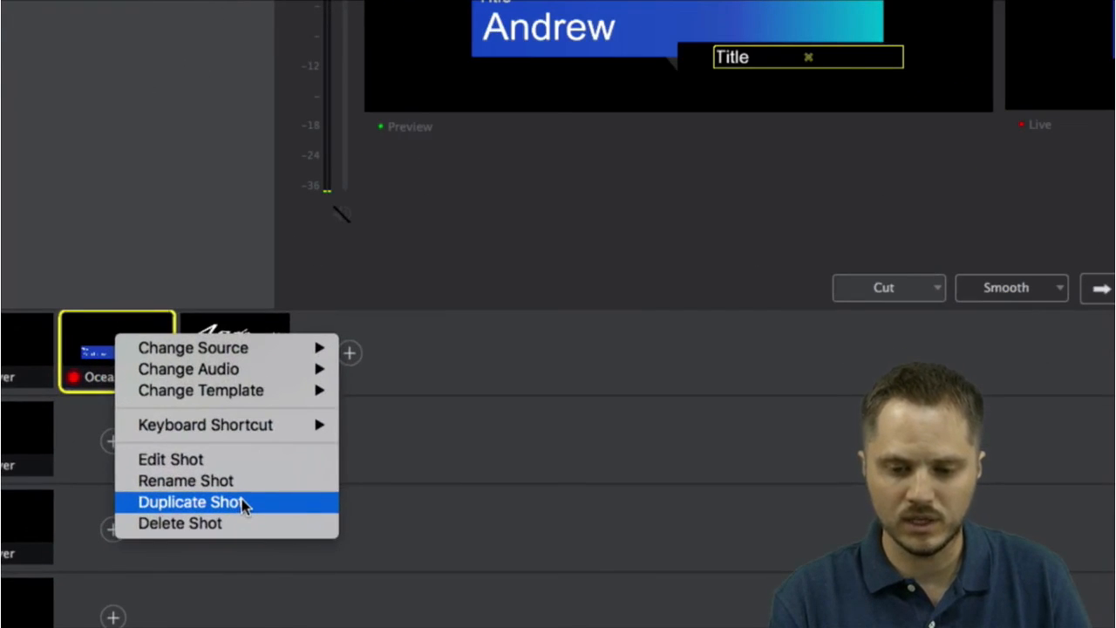
click(243, 501)
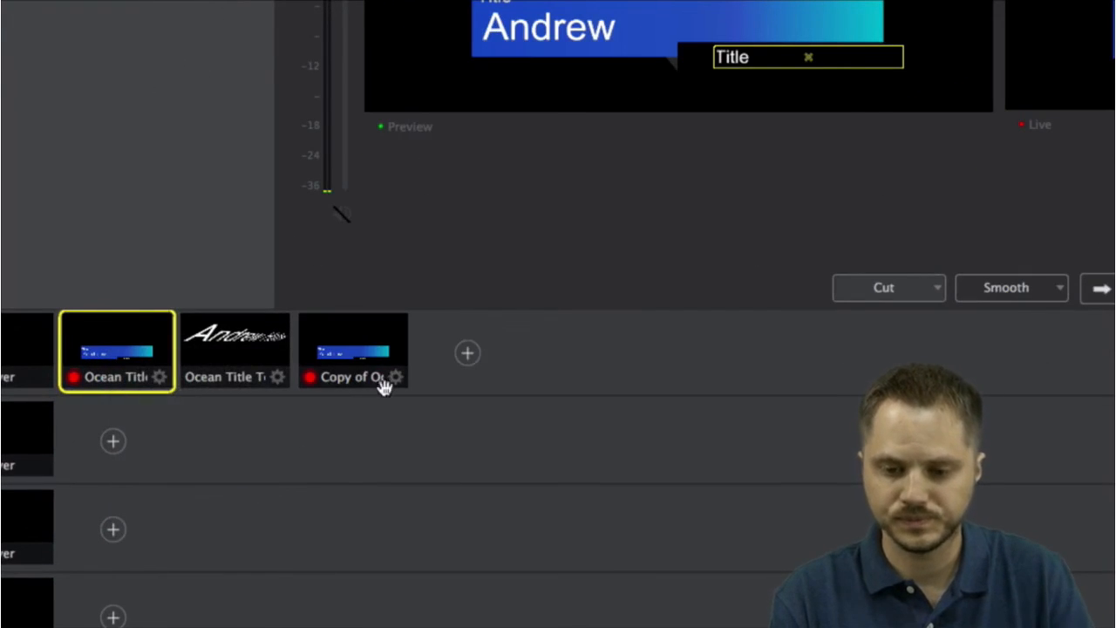
Load the copied shot into preview and show the source text properties of its Ocean Title Text 1 layer
click(368, 340)
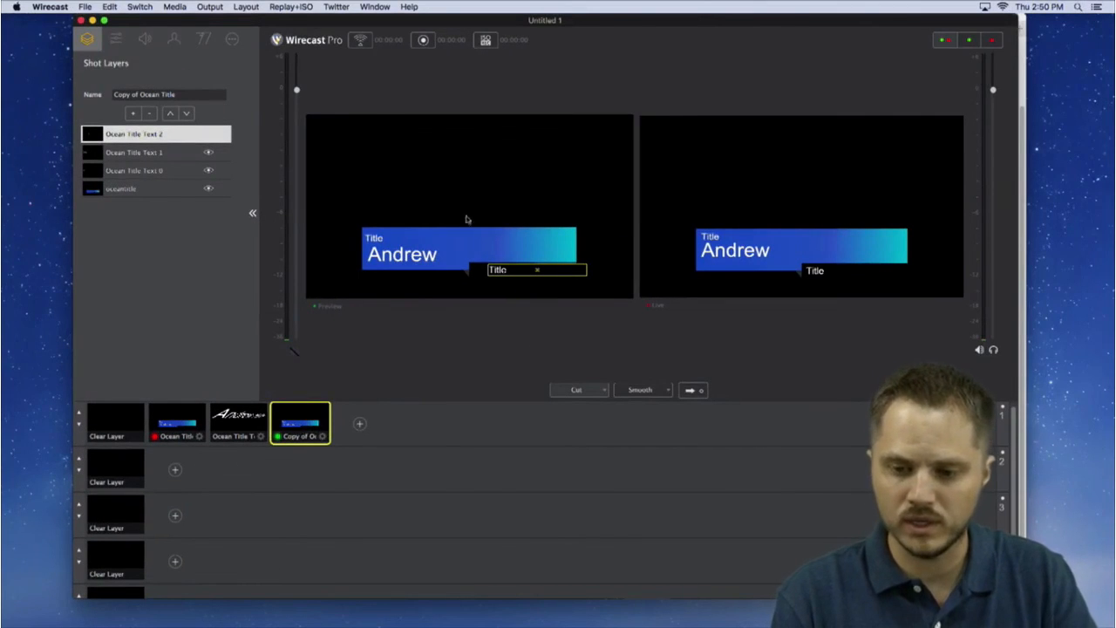
click(389, 259)
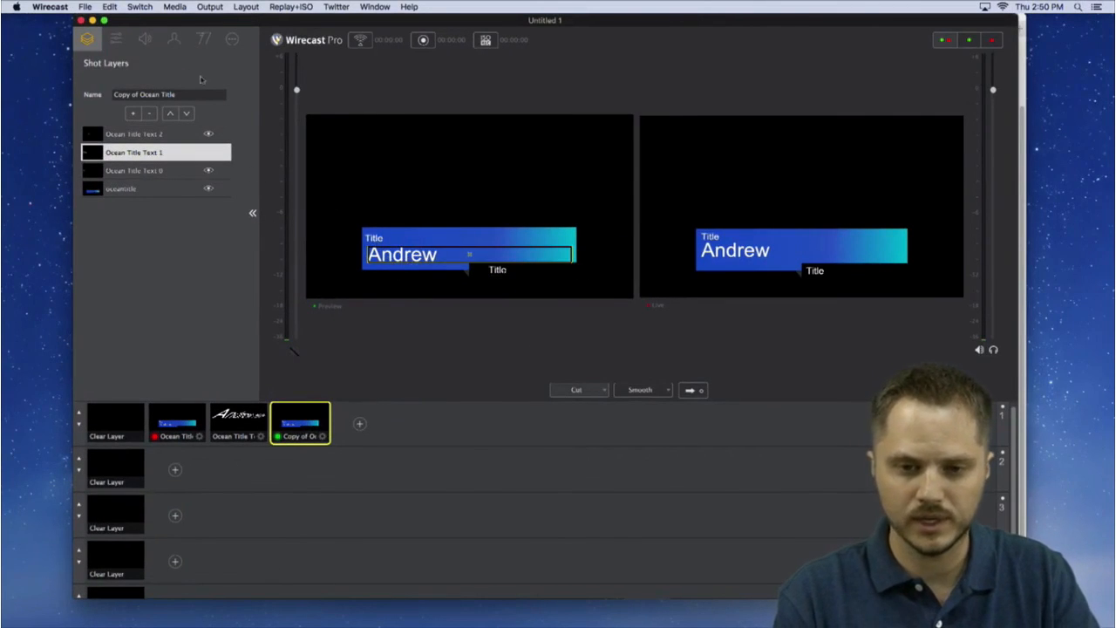
click(232, 38)
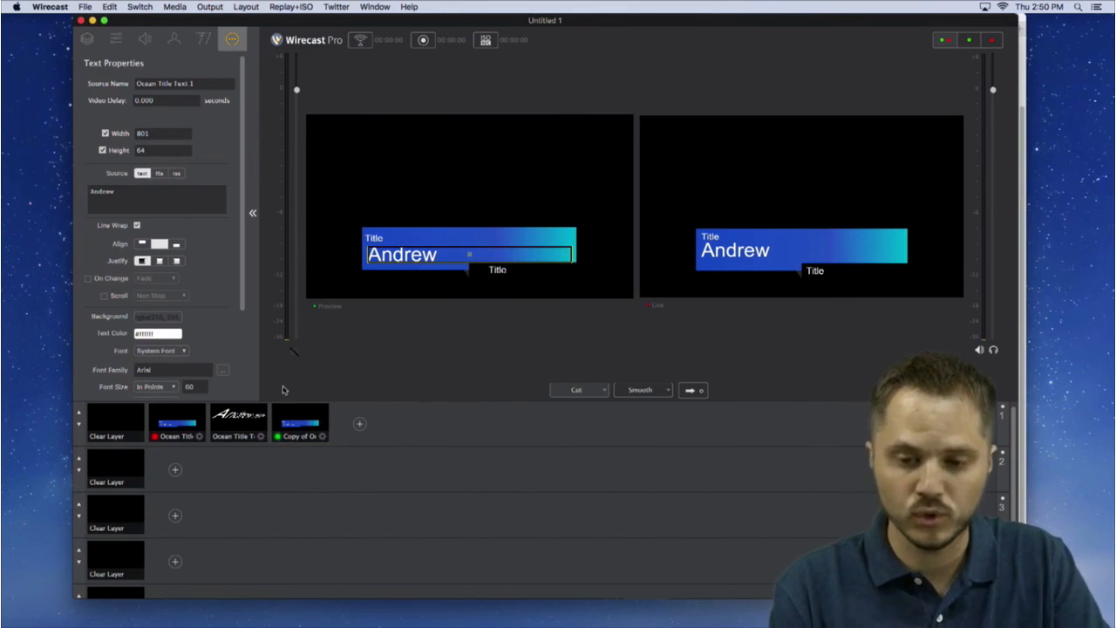
Add a new shot to the first master layer from the Ocean Title template
click(360, 425)
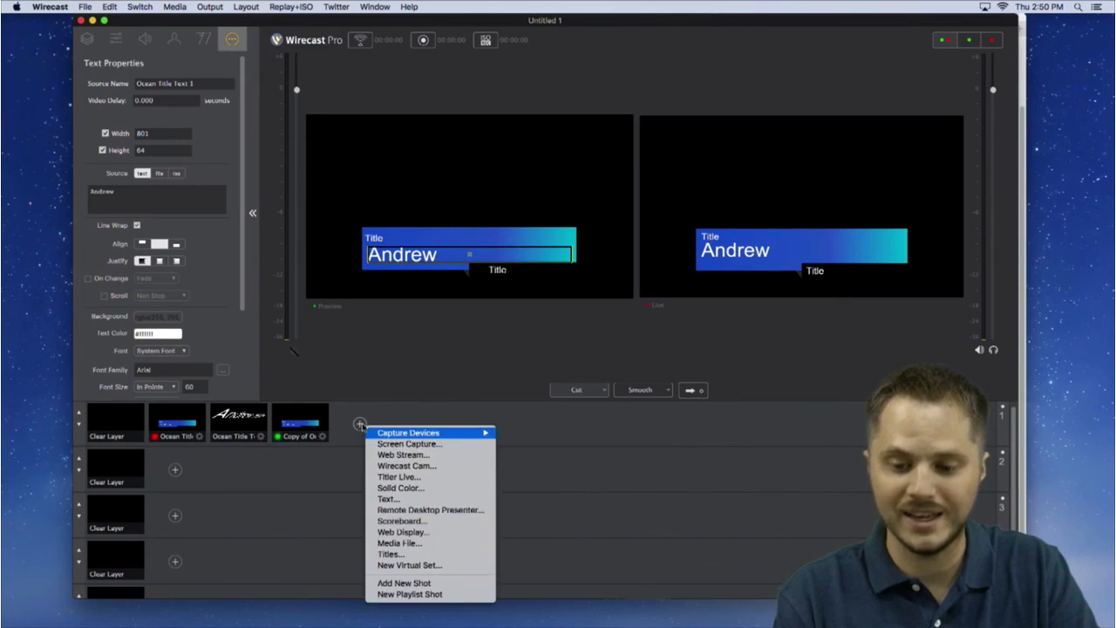
click(393, 555)
click(506, 168)
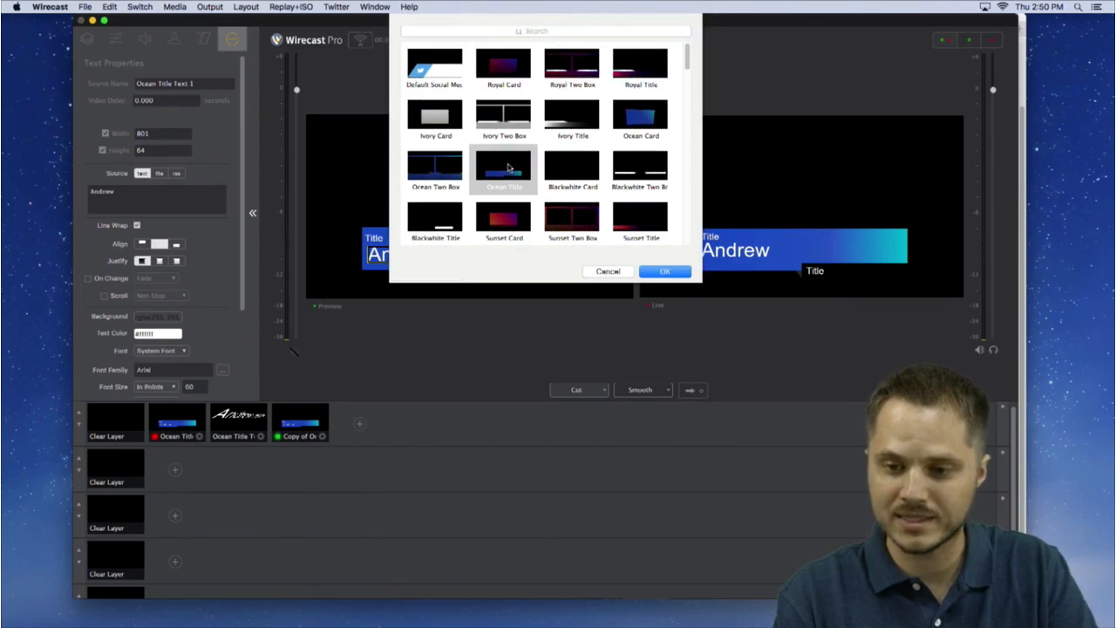
click(661, 273)
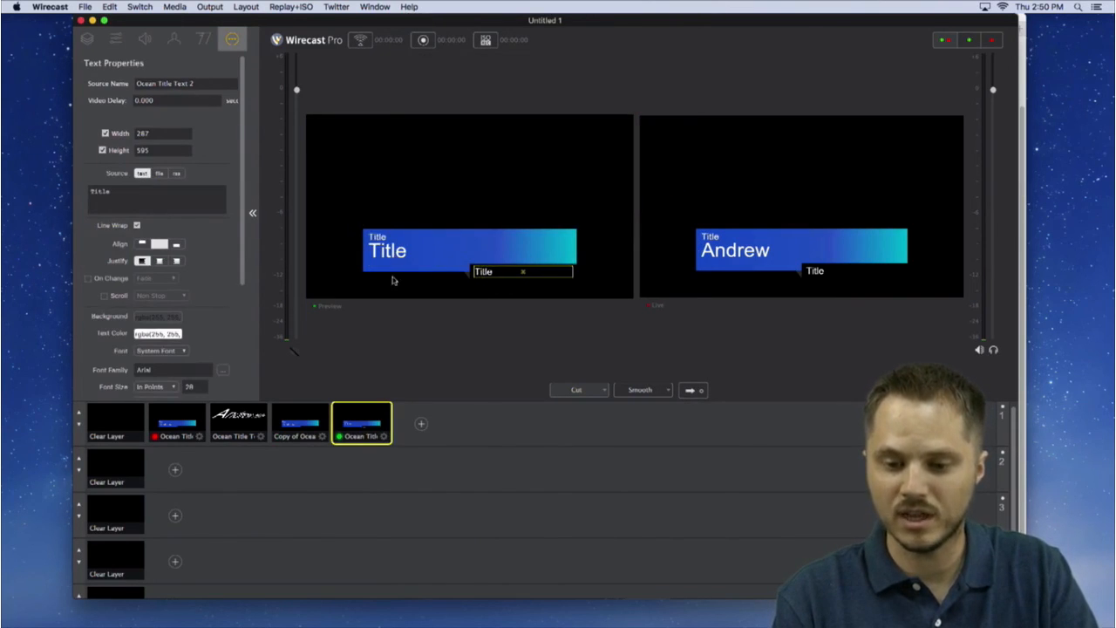
Compare the copied Ocean Title shot with the newly added one in the preview
click(300, 425)
click(380, 423)
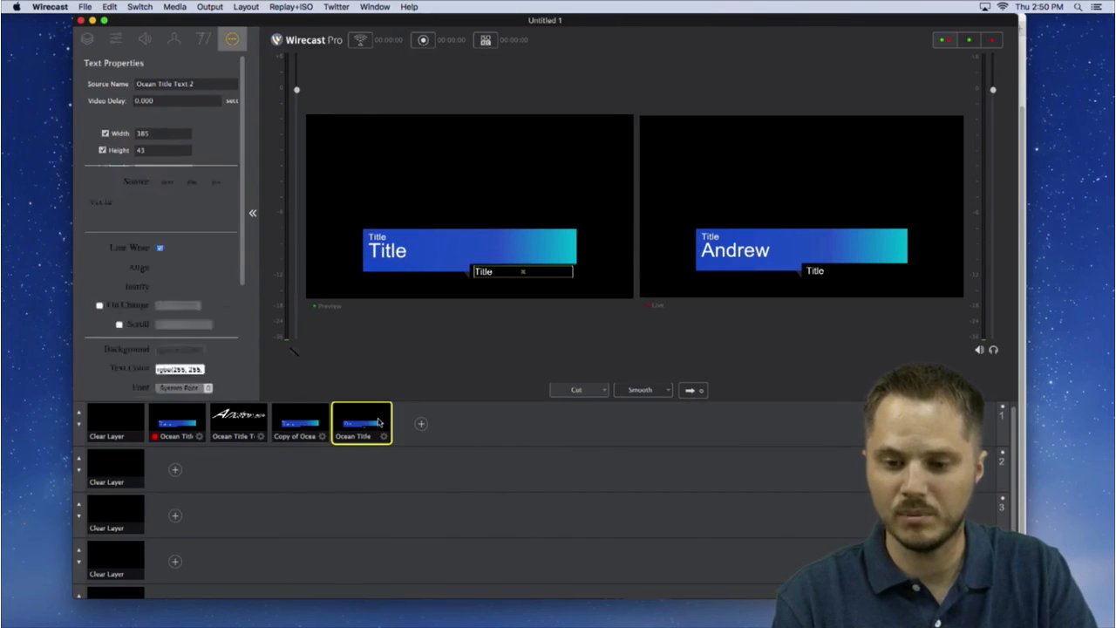
click(304, 422)
click(353, 421)
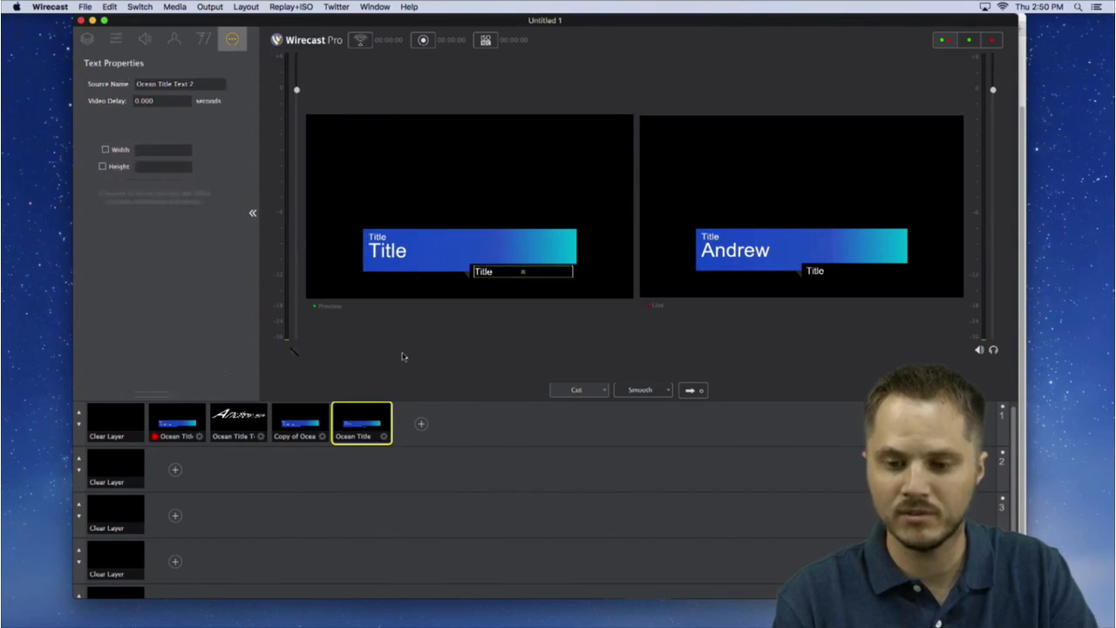
Replace the Ocean Title Text 1 text in the newly added Ocean Title shot with a person's first name
click(380, 237)
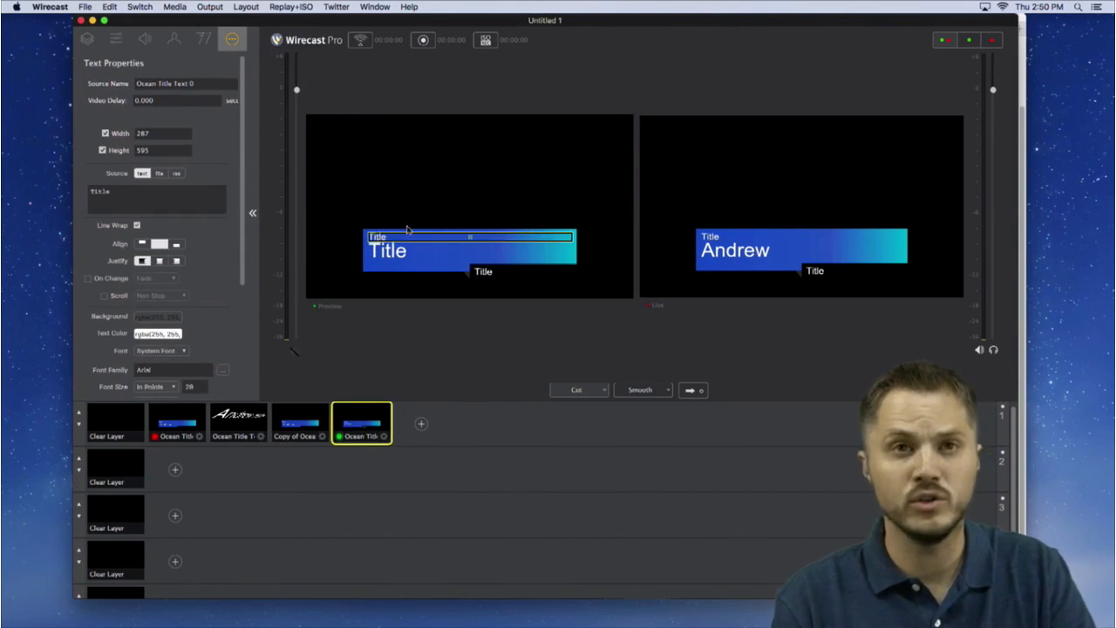
click(399, 252)
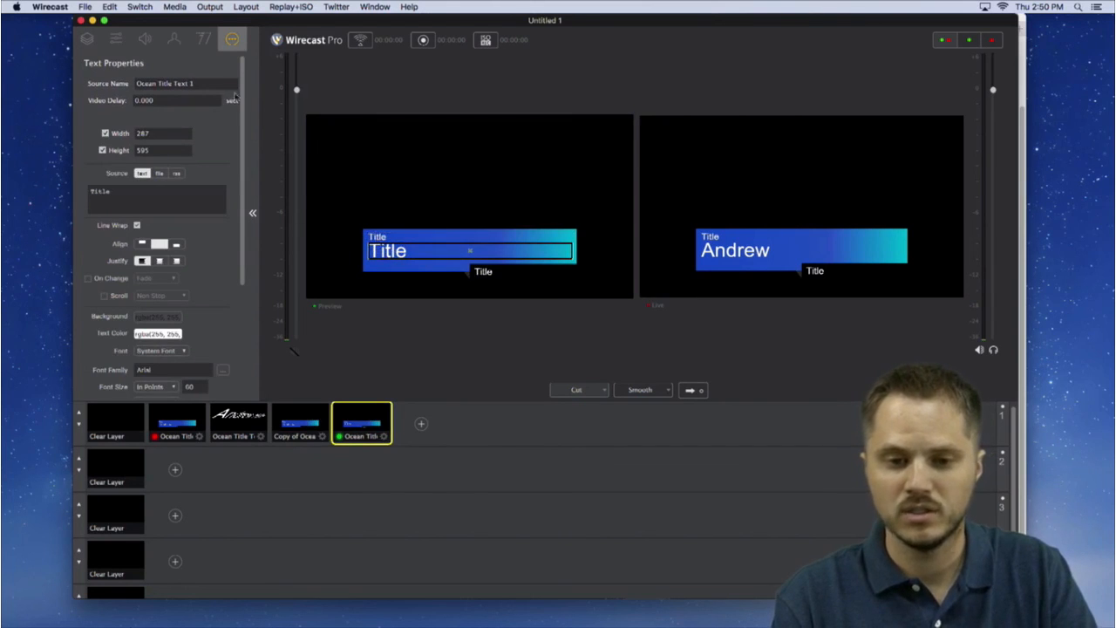
key(super+a)
text(Bob)
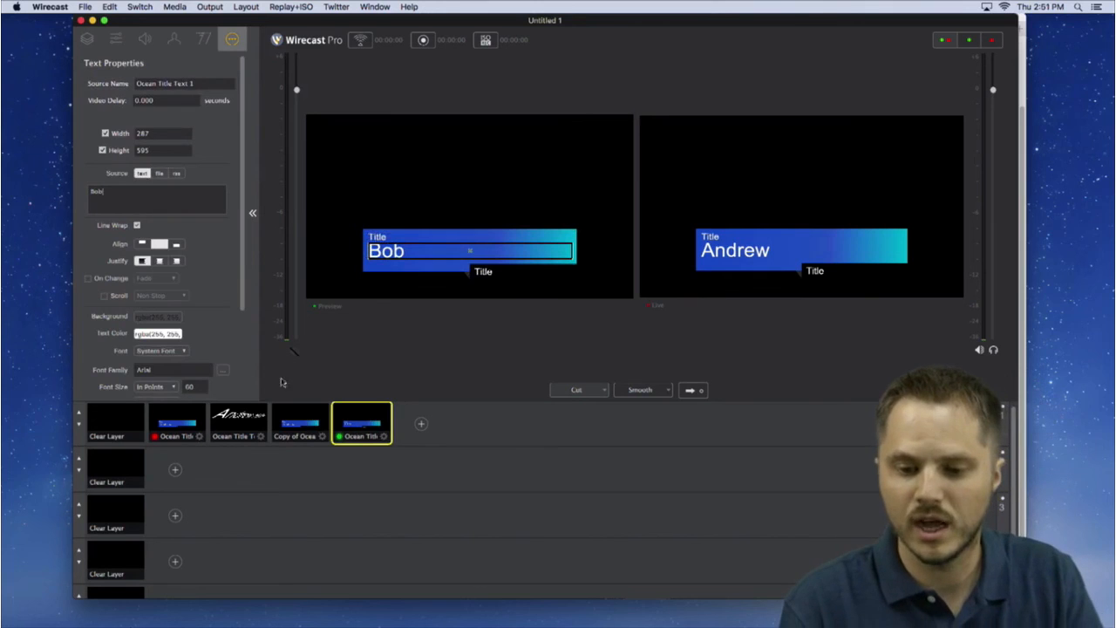
Alternate between the copied shot and the new Ocean Title shot in preview to check the name line in each
click(288, 422)
click(362, 423)
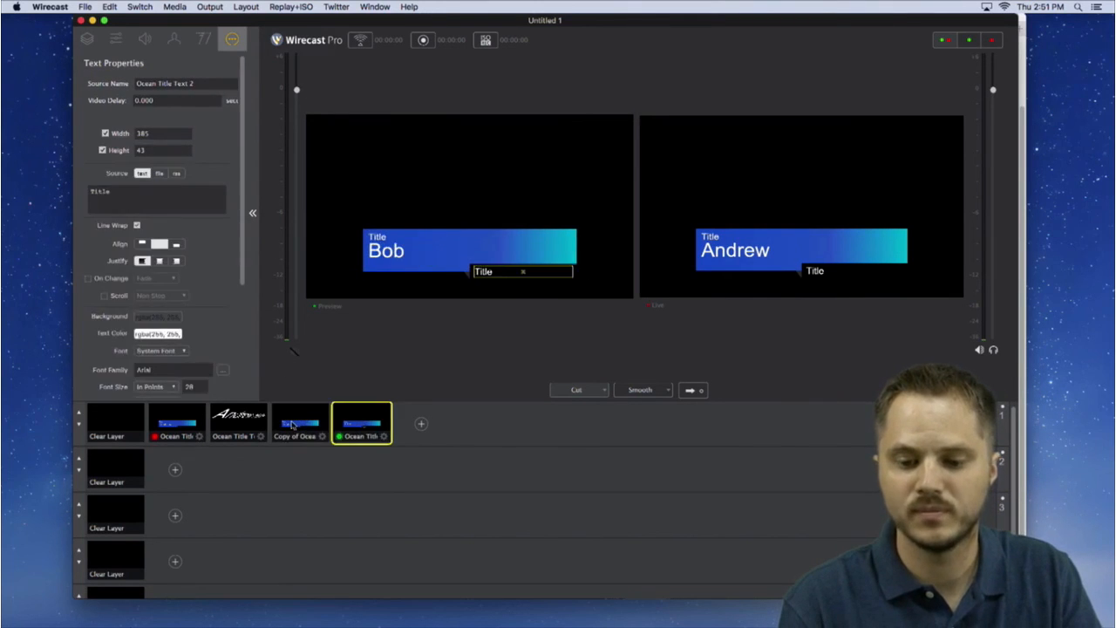
click(292, 425)
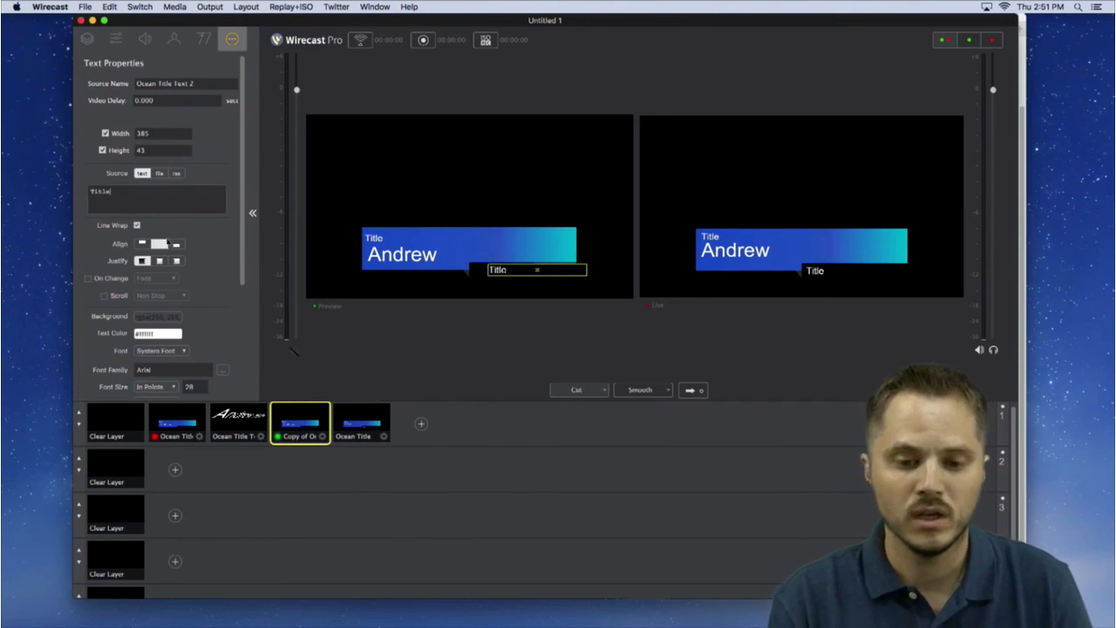
Open the font chooser for the copied shot's Ocean Title Text 2 source and close it without changing the font
scroll(201, 293, down, 5)
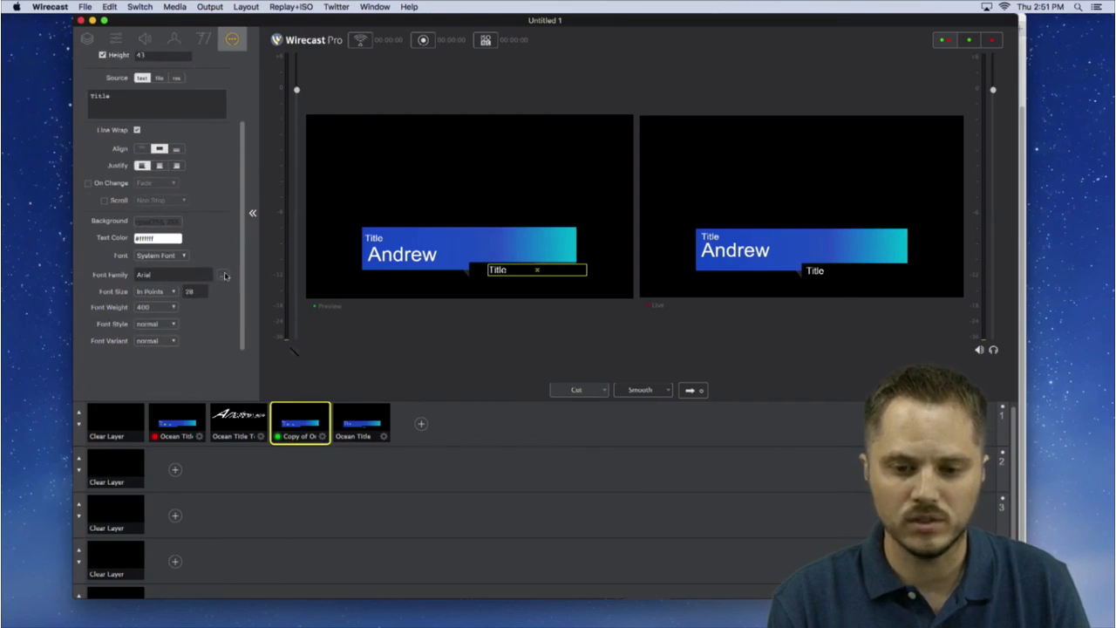
click(190, 294)
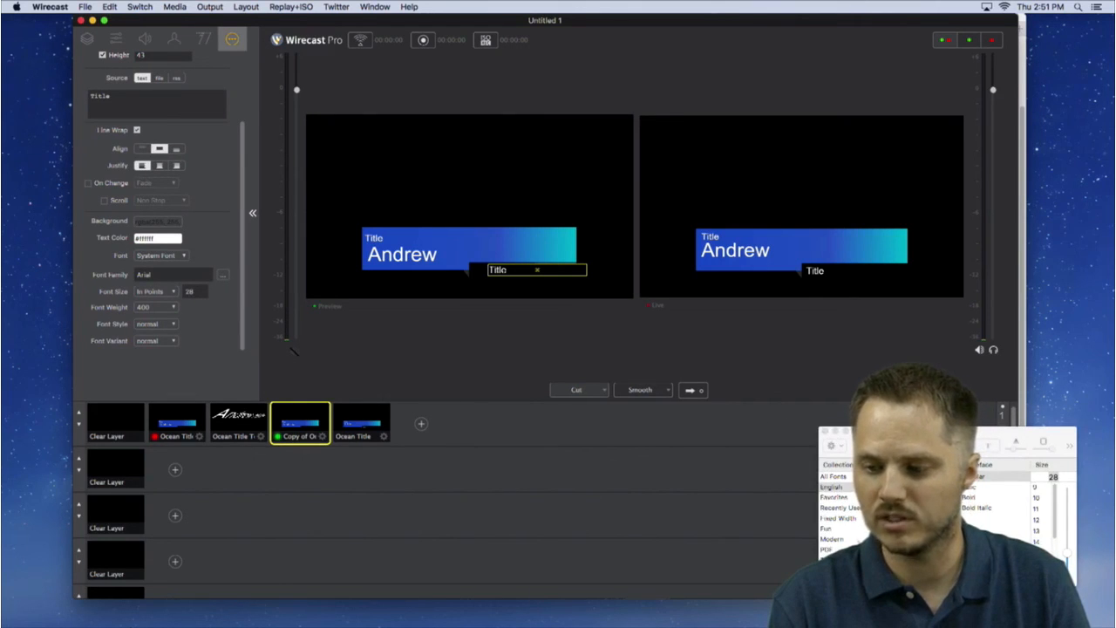
drag(852, 432, 797, 415)
click(770, 415)
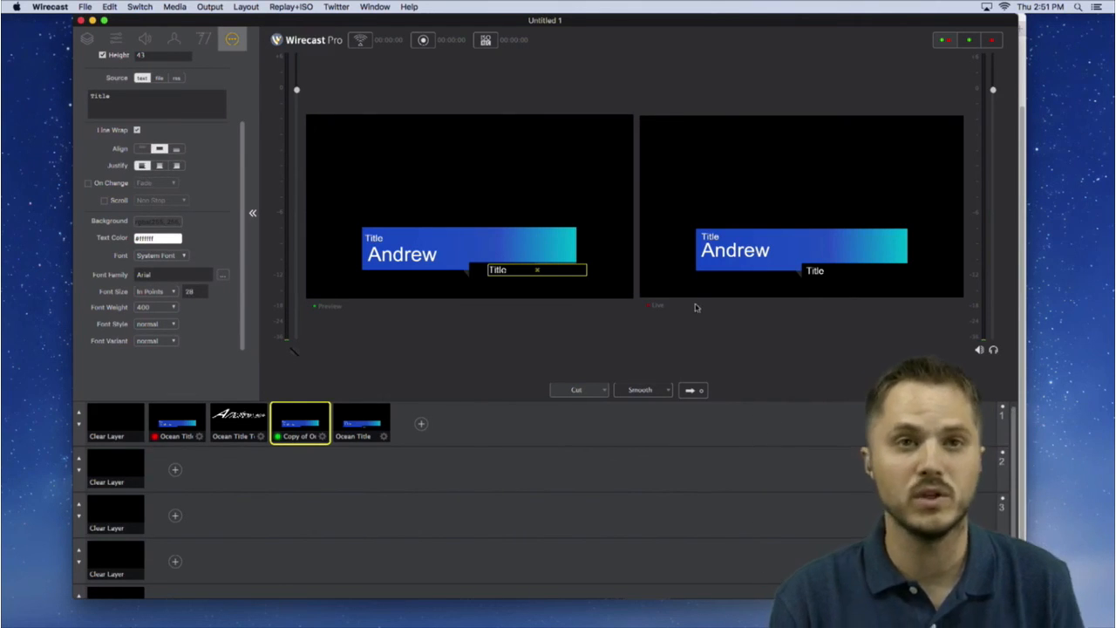
Delete the original Ocean Title shot from the first master layer
click(173, 417)
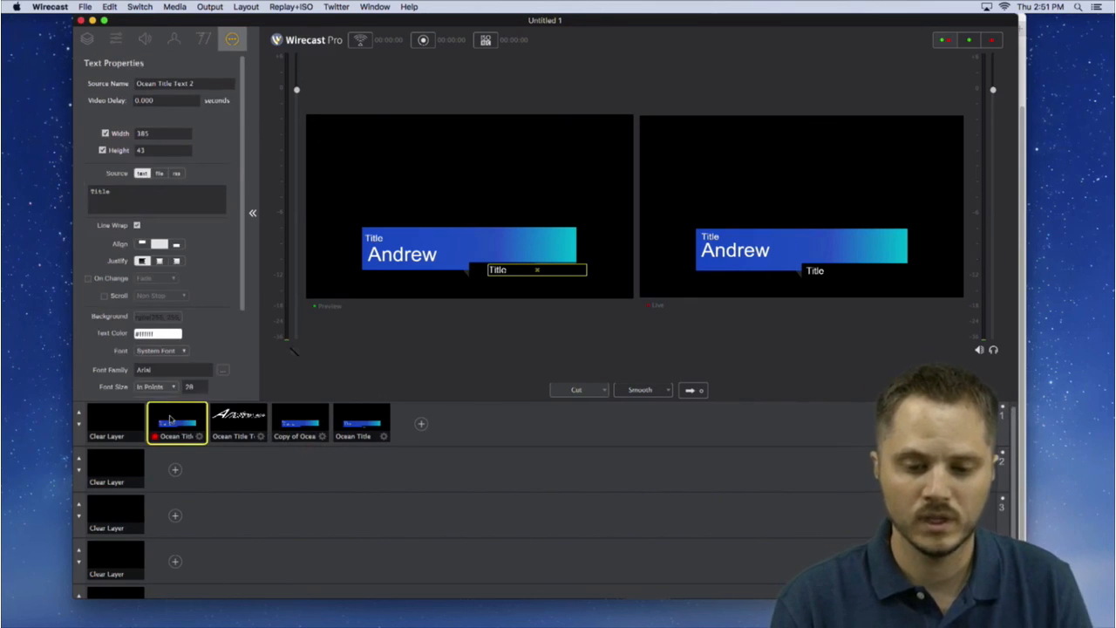
right_click(170, 419)
click(218, 513)
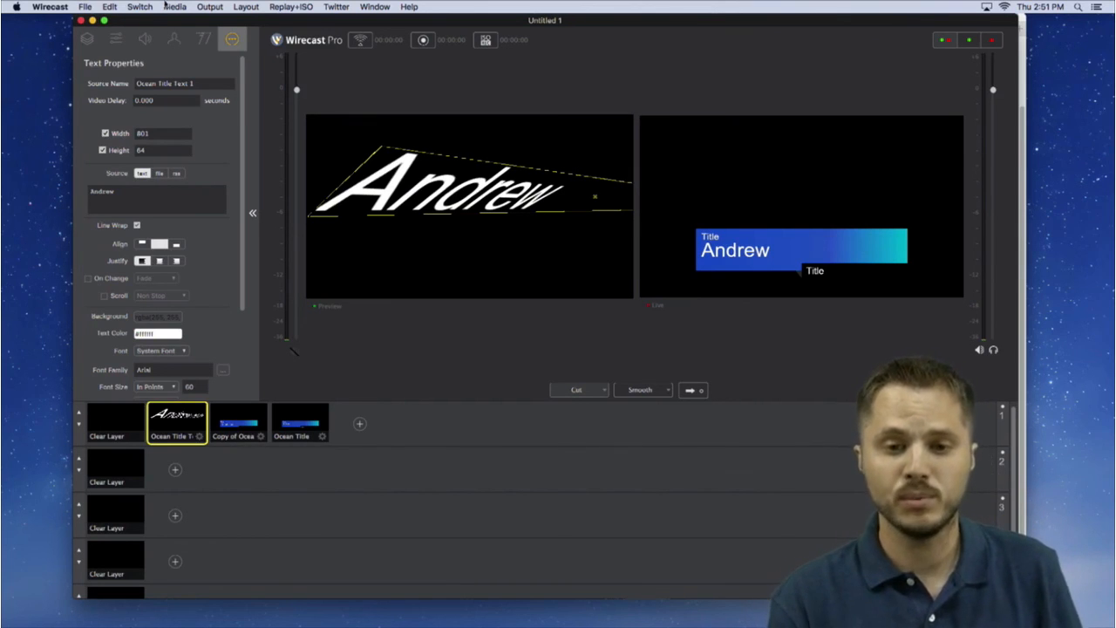
Inspect the Ocean Title text sources still listed in the Asset Manager, then close it without changes
click(176, 7)
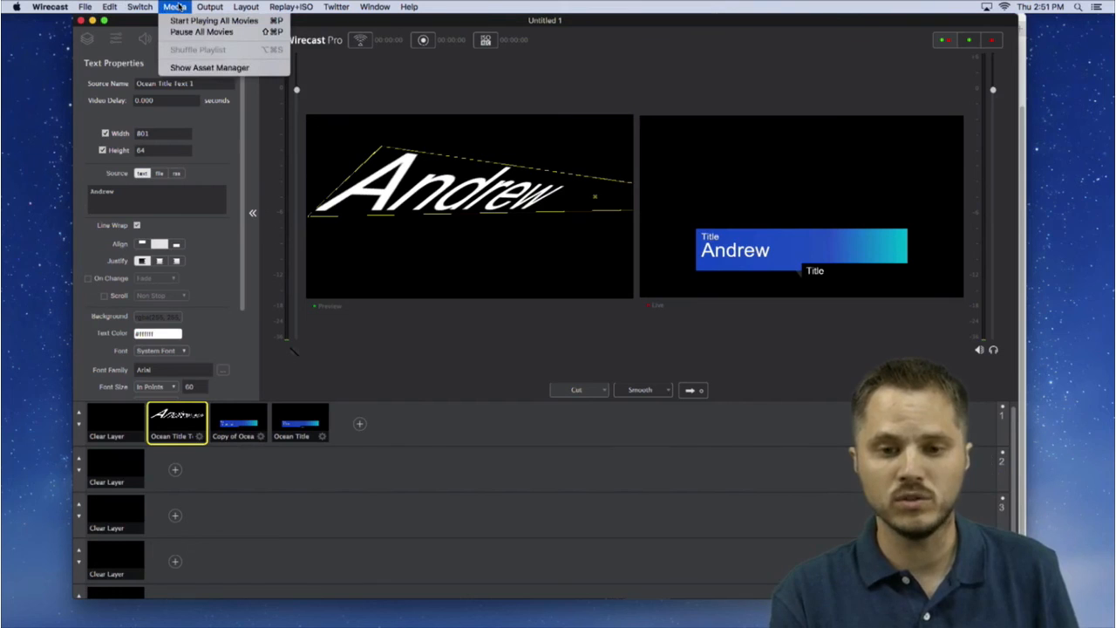
click(196, 74)
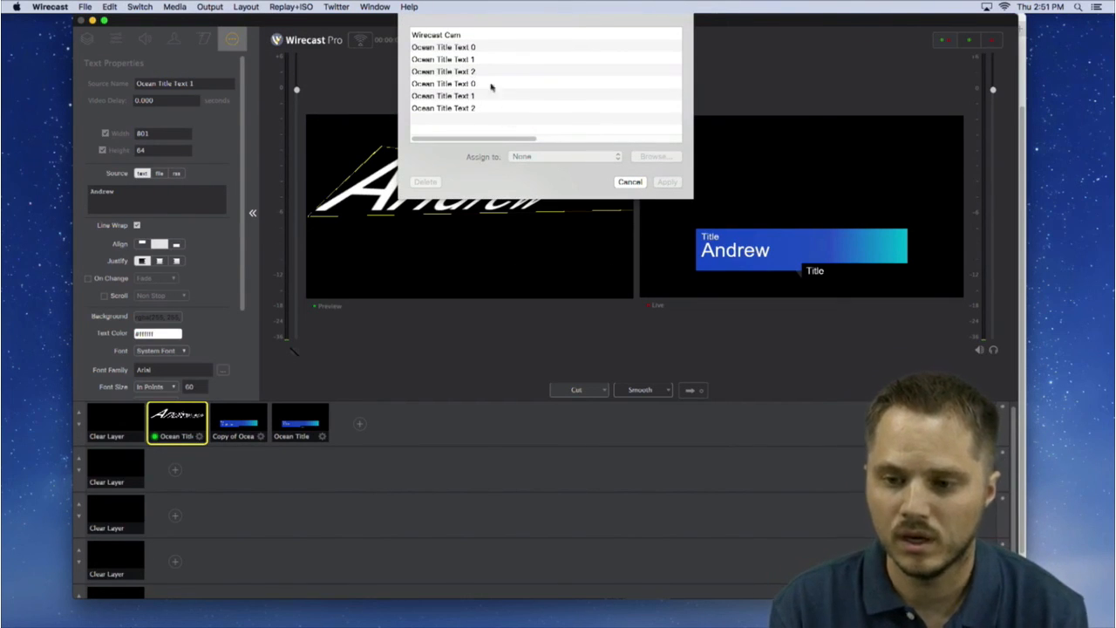
click(478, 58)
click(477, 48)
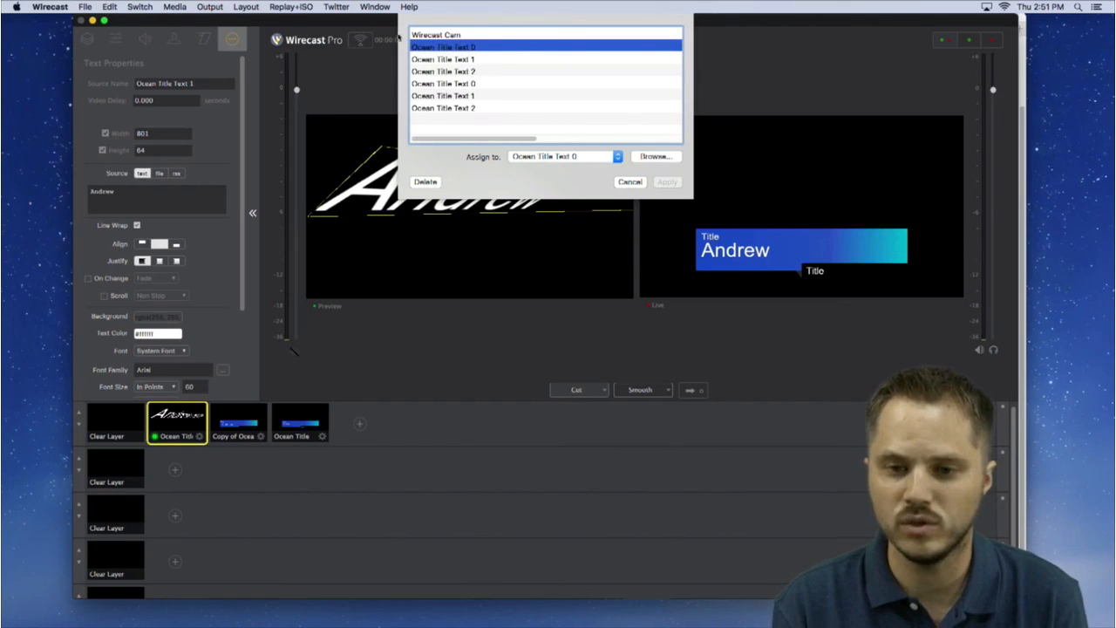
click(458, 107)
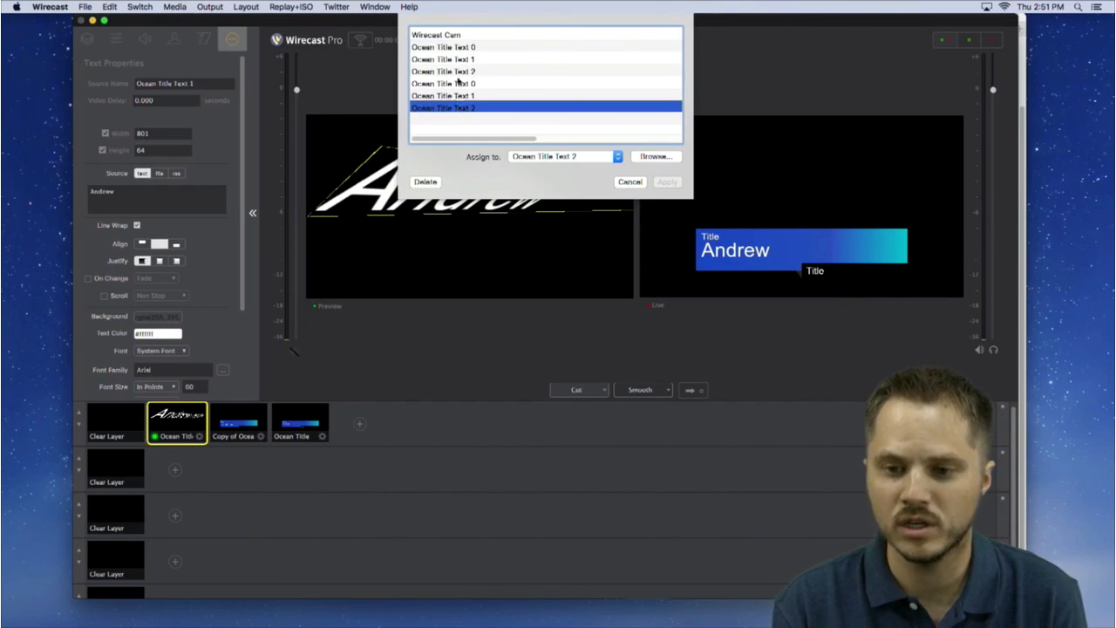
click(461, 71)
click(462, 48)
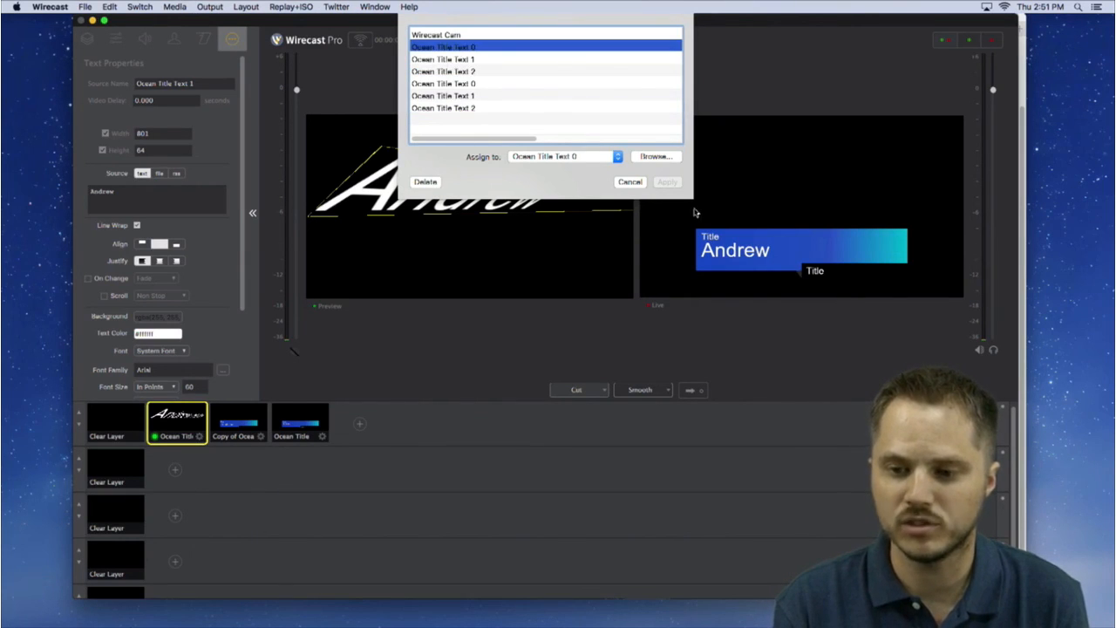
click(631, 182)
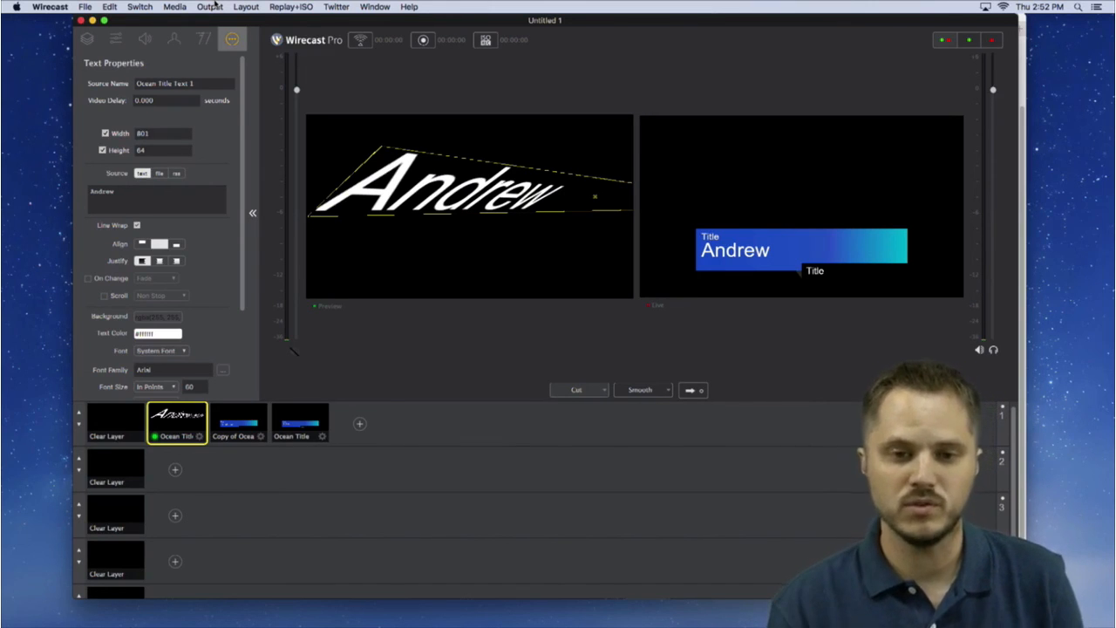
Delete the newly added Ocean Title shot and put the copied Ocean Title shot in preview
click(292, 426)
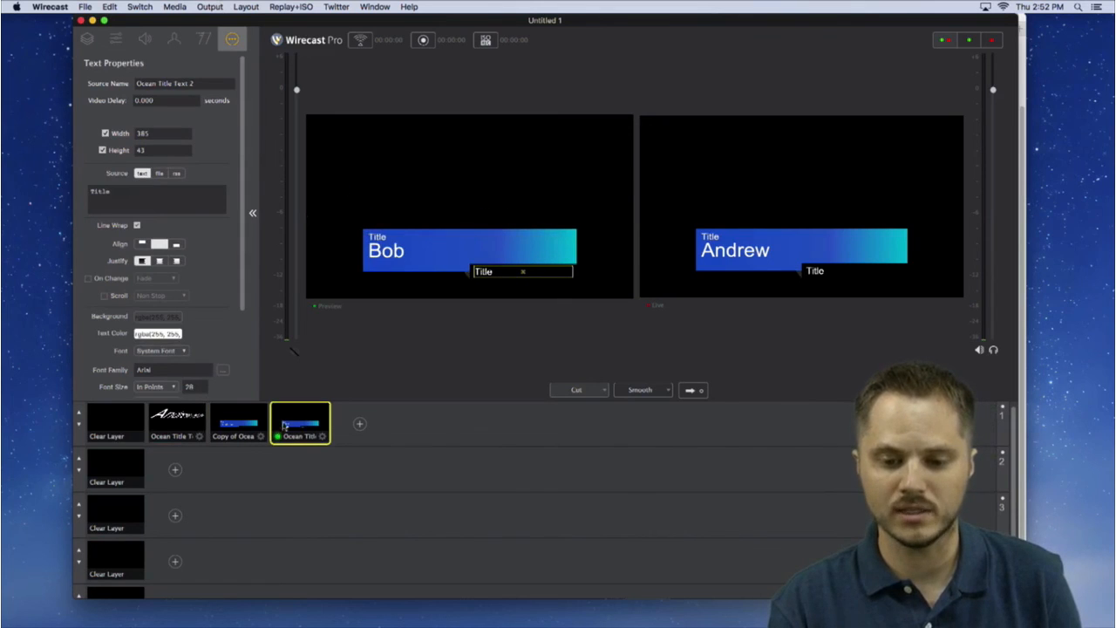
right_click(294, 420)
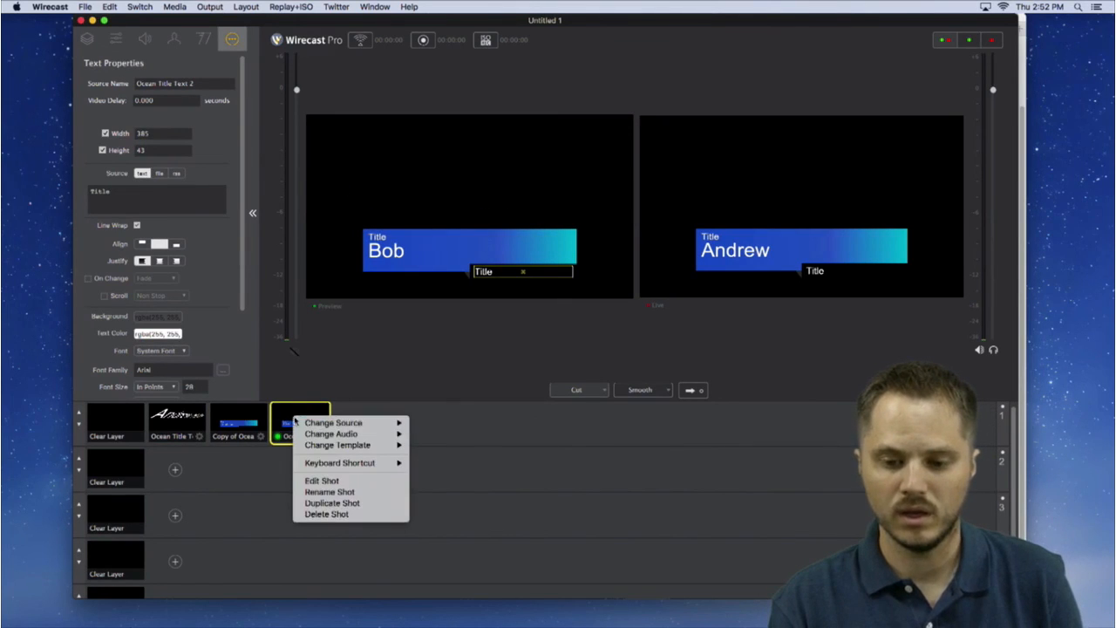
click(345, 516)
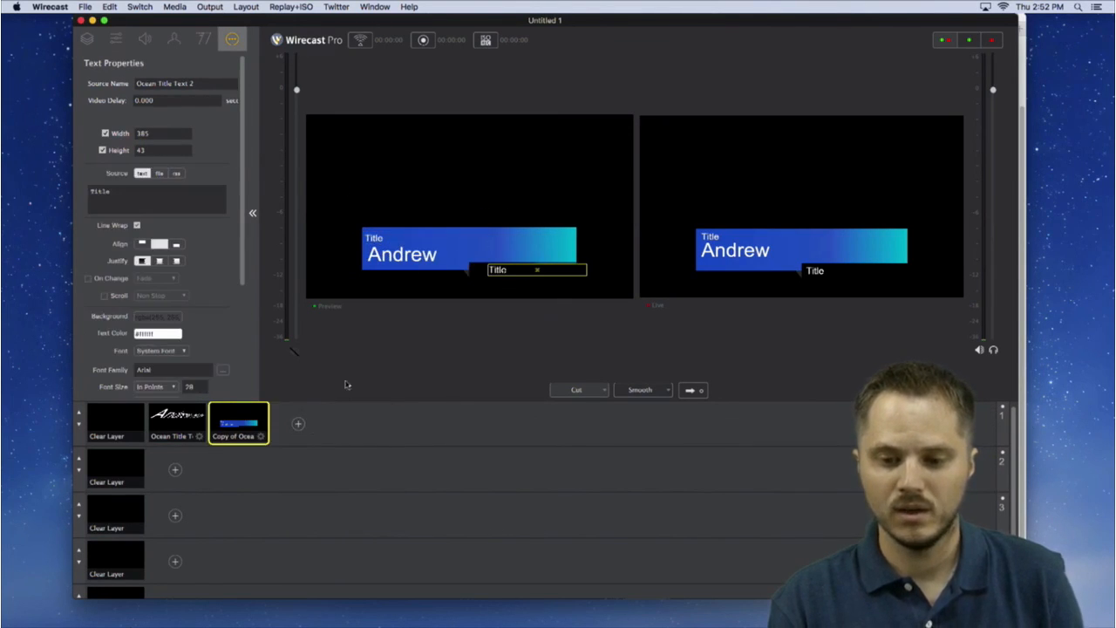
click(241, 425)
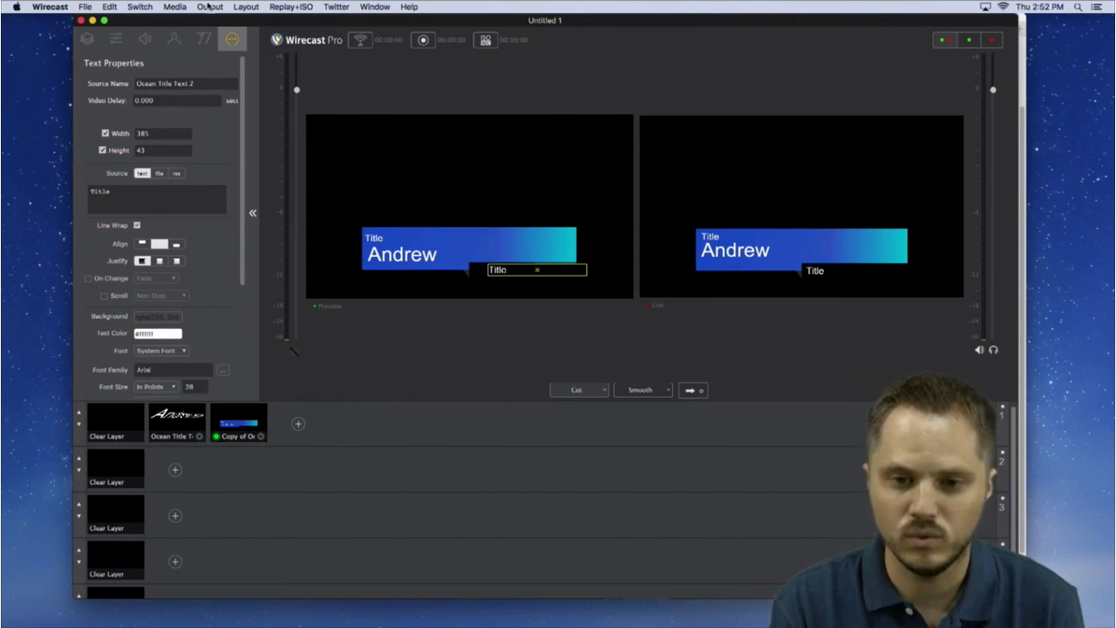
click(298, 425)
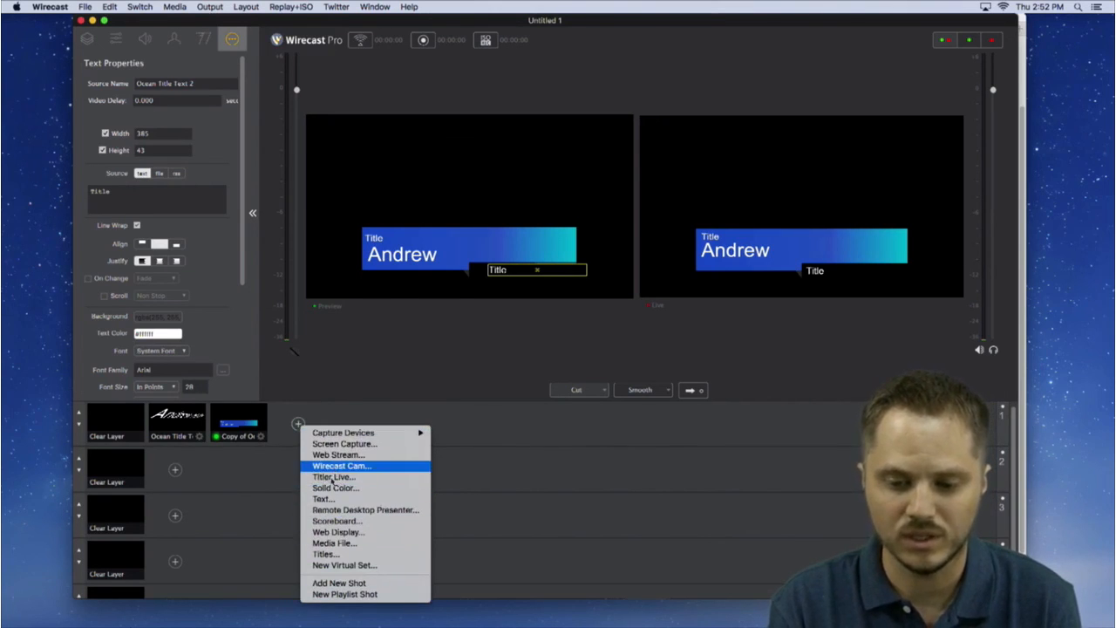
click(522, 429)
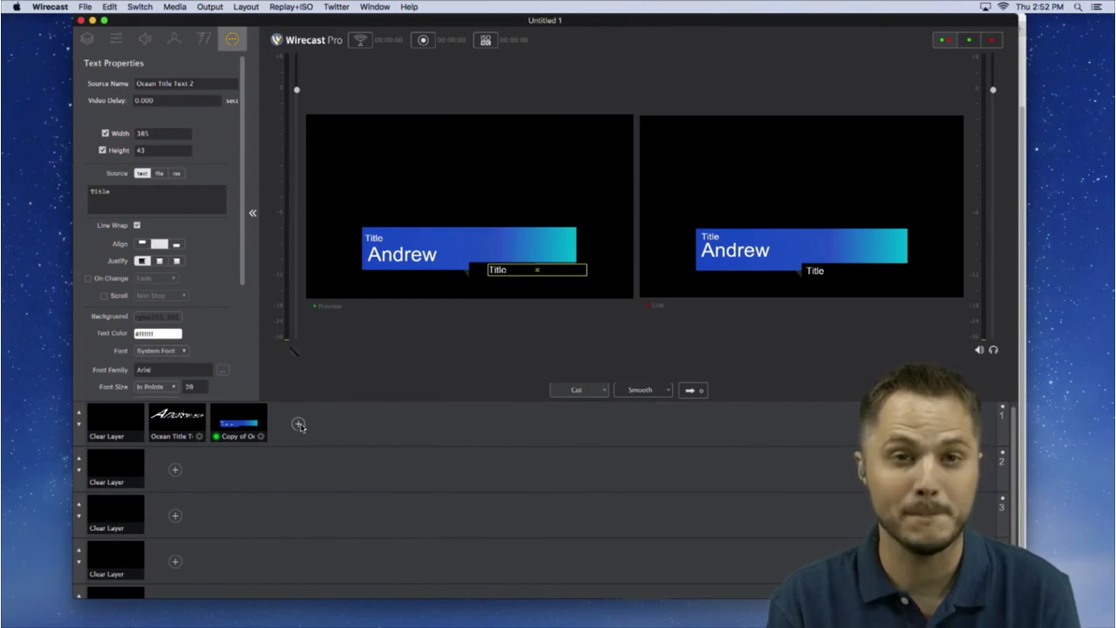
click(298, 424)
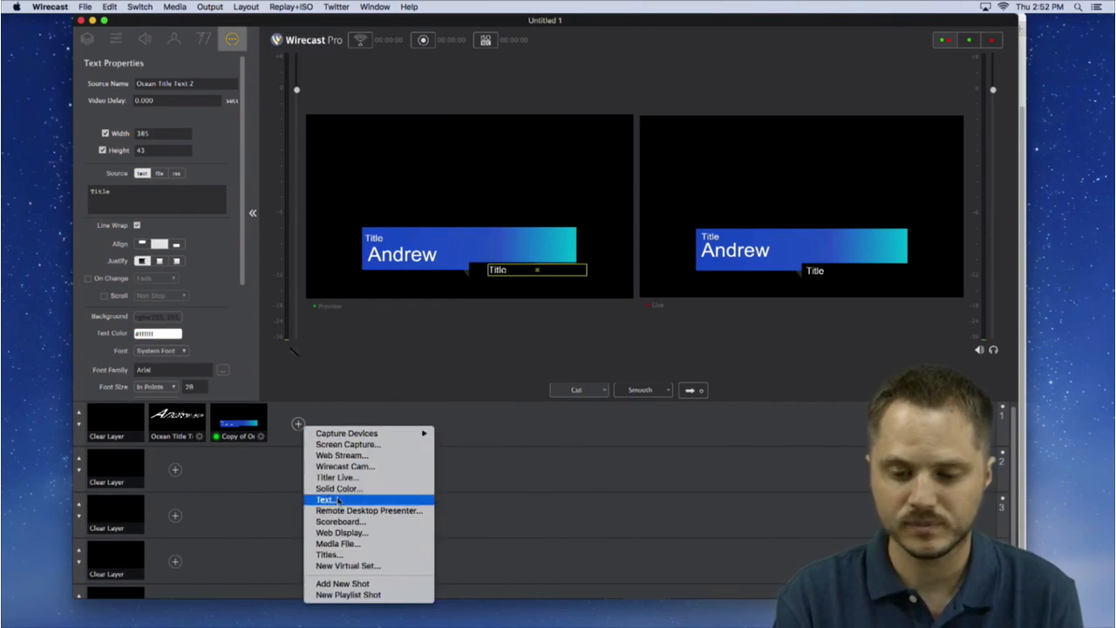
click(411, 406)
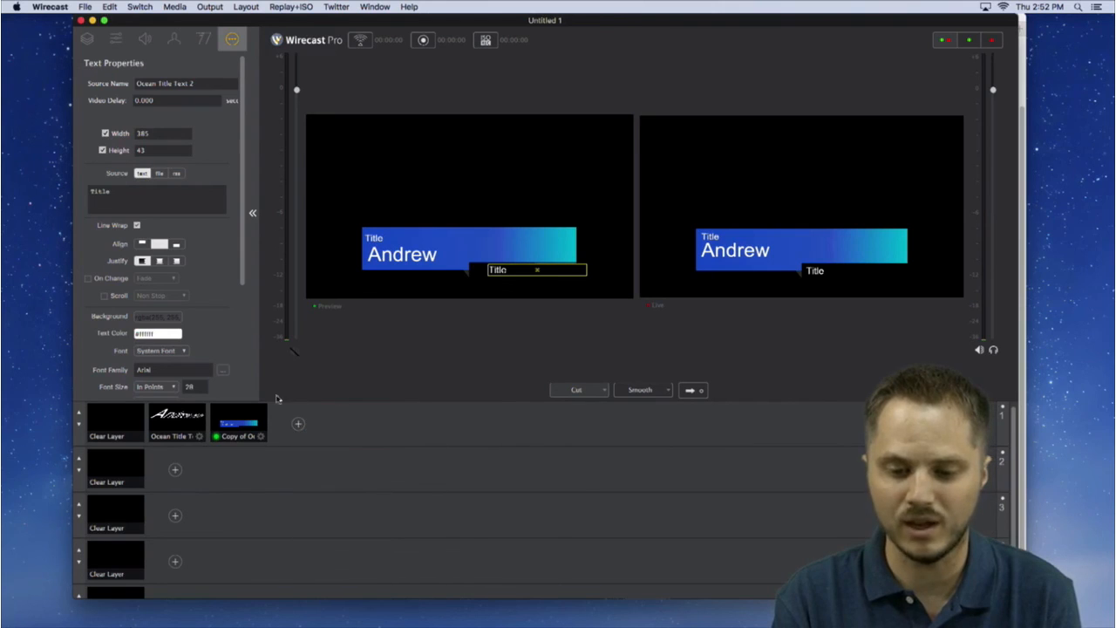
Compare the two Ocean Title Text 1 entries in the Asset Manager and close it without changes
click(173, 6)
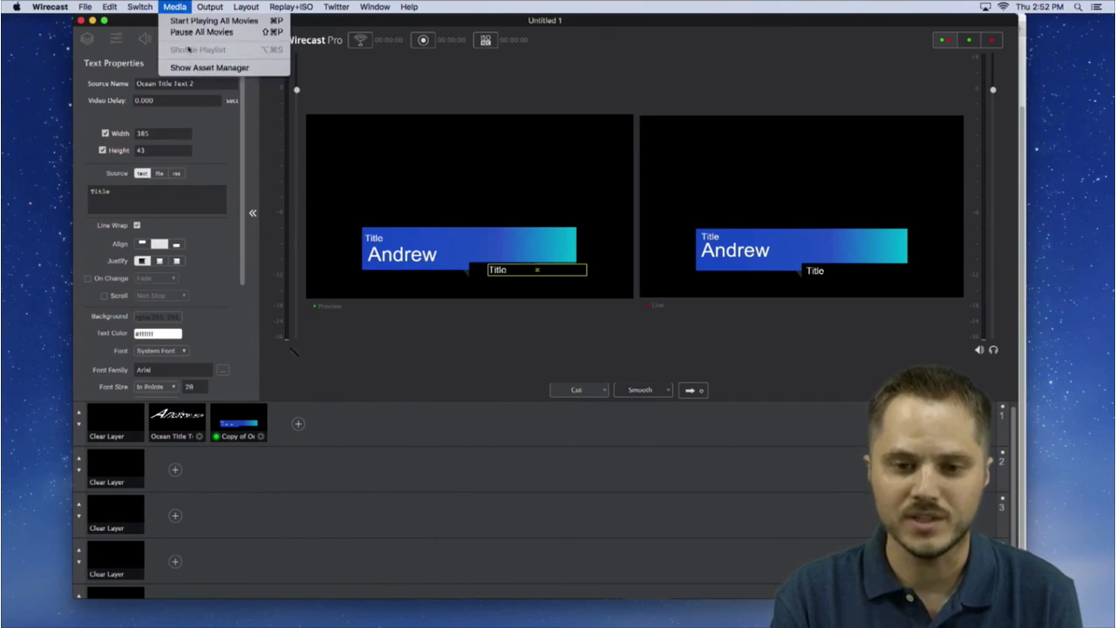
click(210, 69)
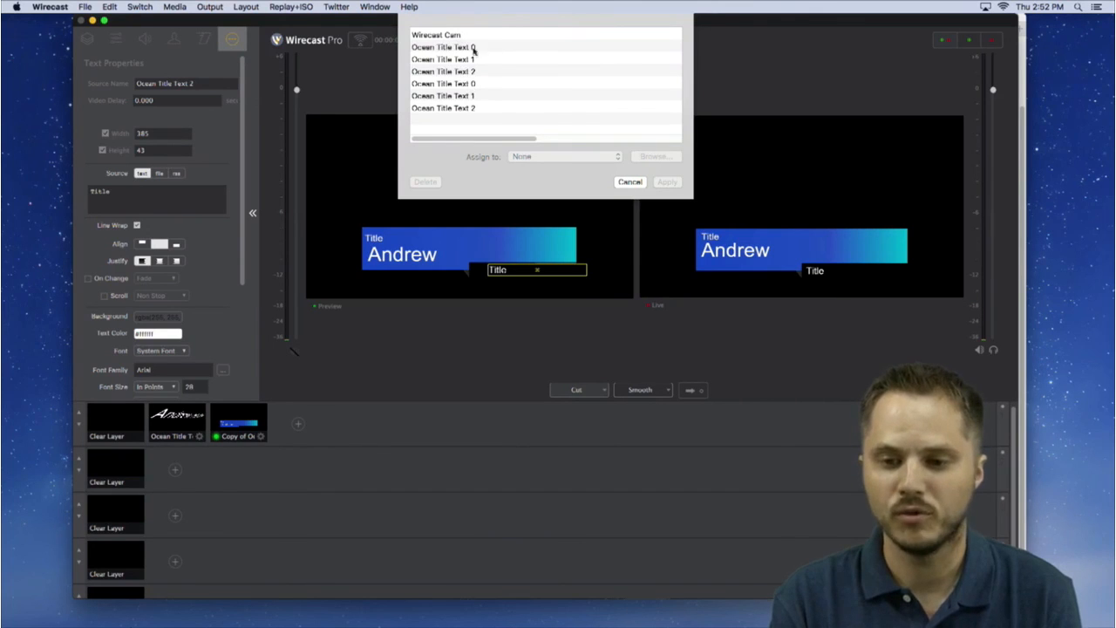
click(464, 96)
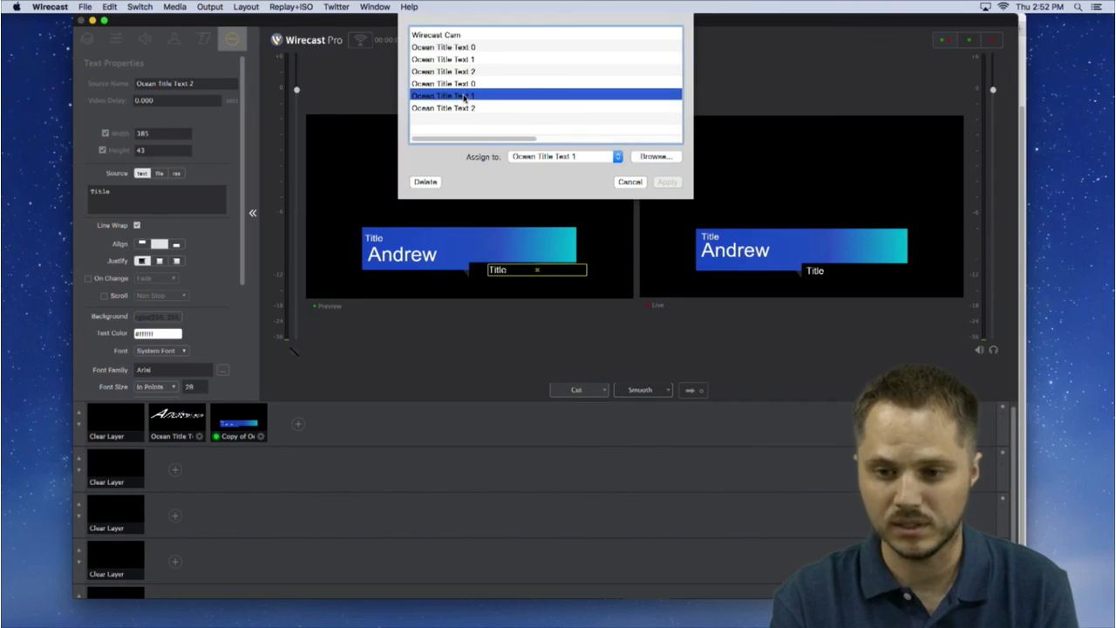
click(458, 61)
click(461, 95)
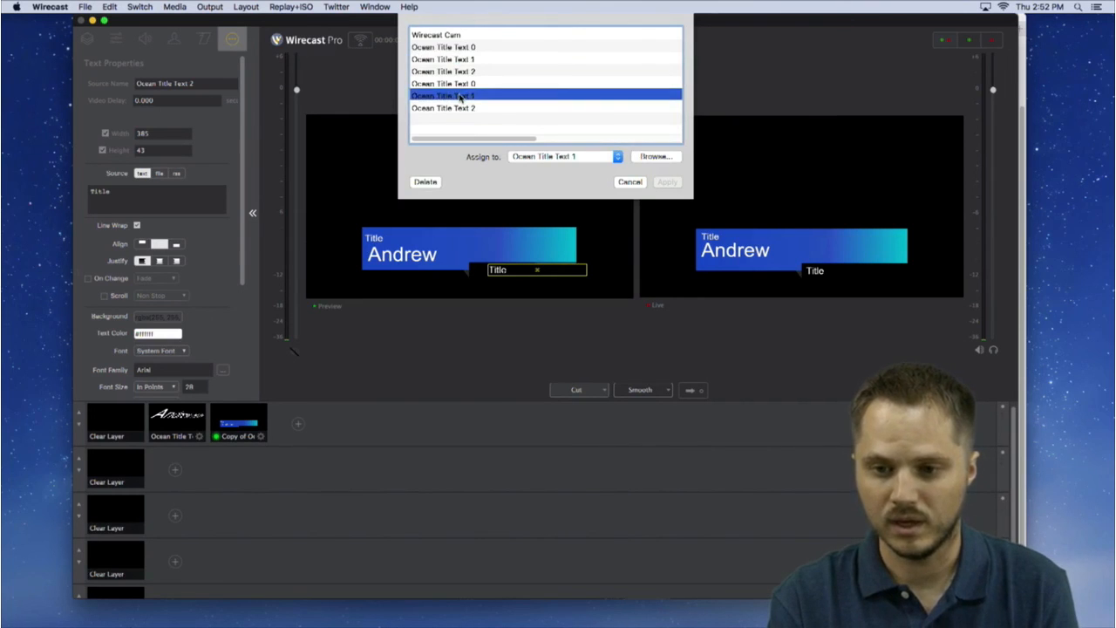
click(630, 182)
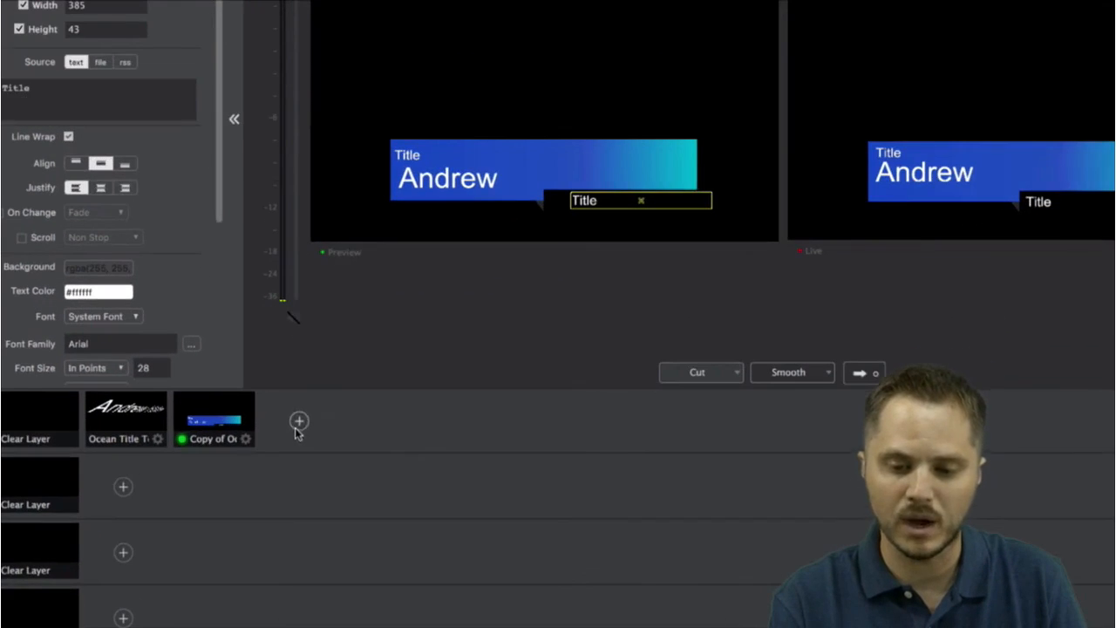
Add a text shot to the first master layer using the existing Ocean Title Text 1 source from the deleted newly added title
click(305, 426)
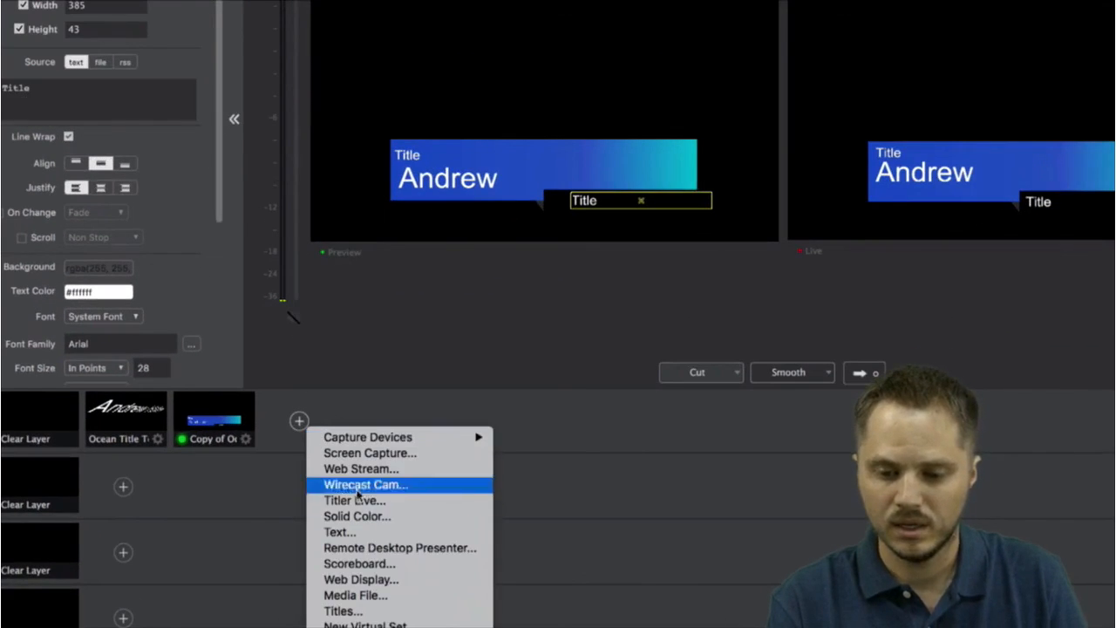
mouse_move(380, 438)
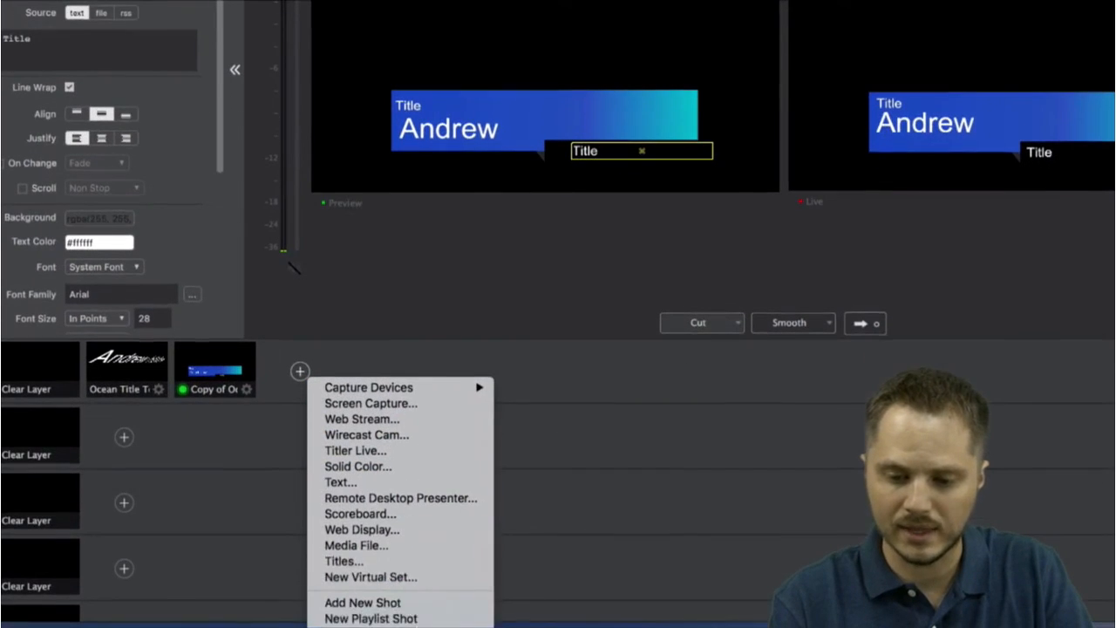
click(402, 487)
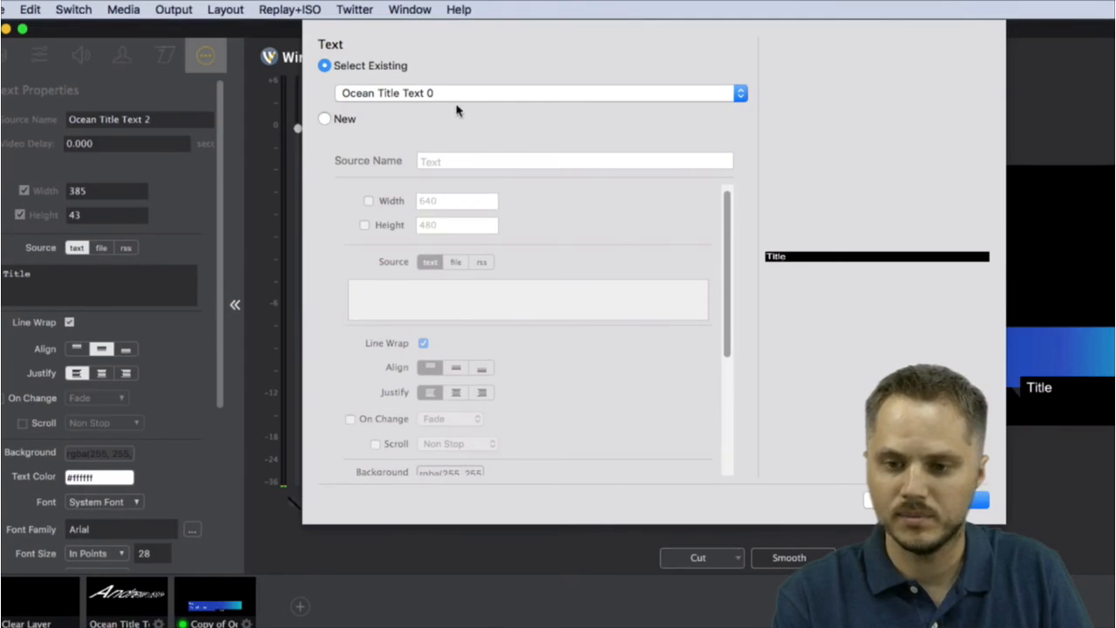
click(437, 92)
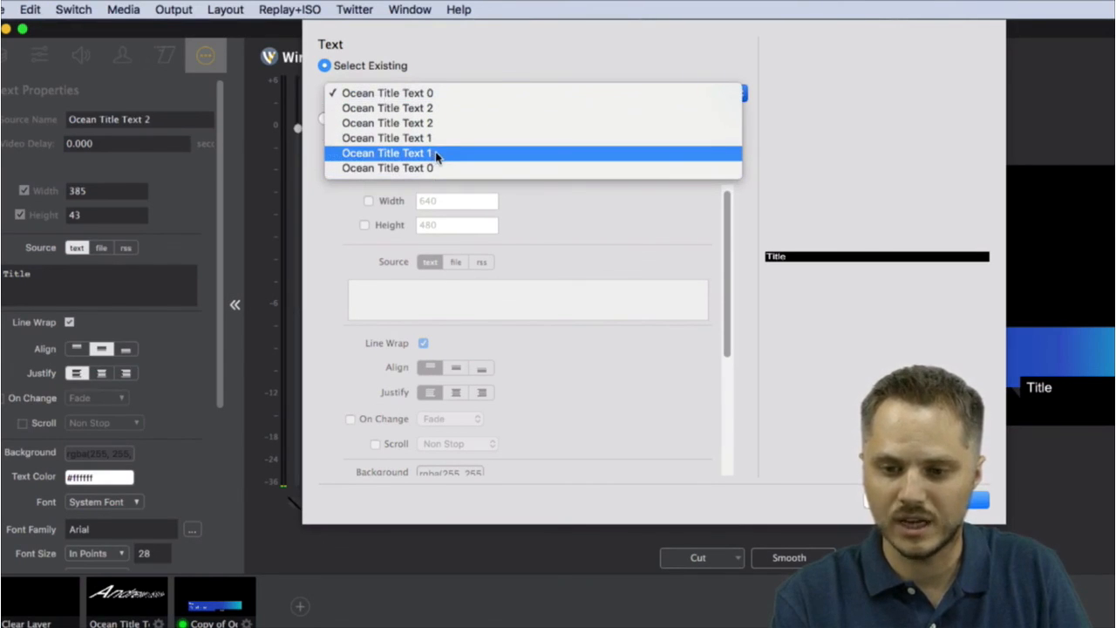
click(436, 153)
click(394, 88)
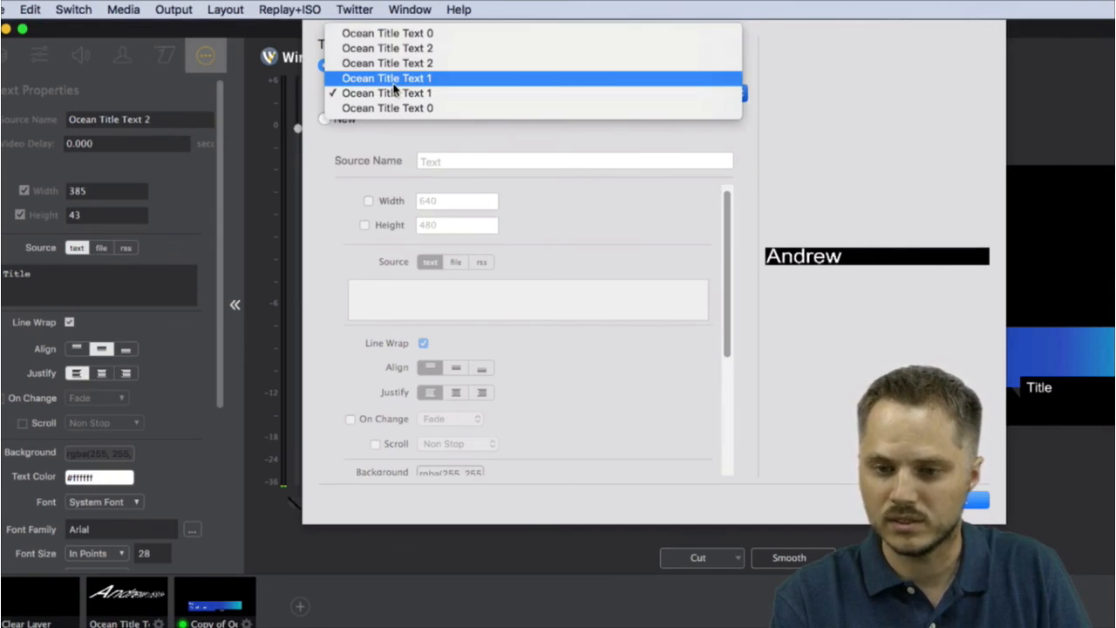
click(396, 78)
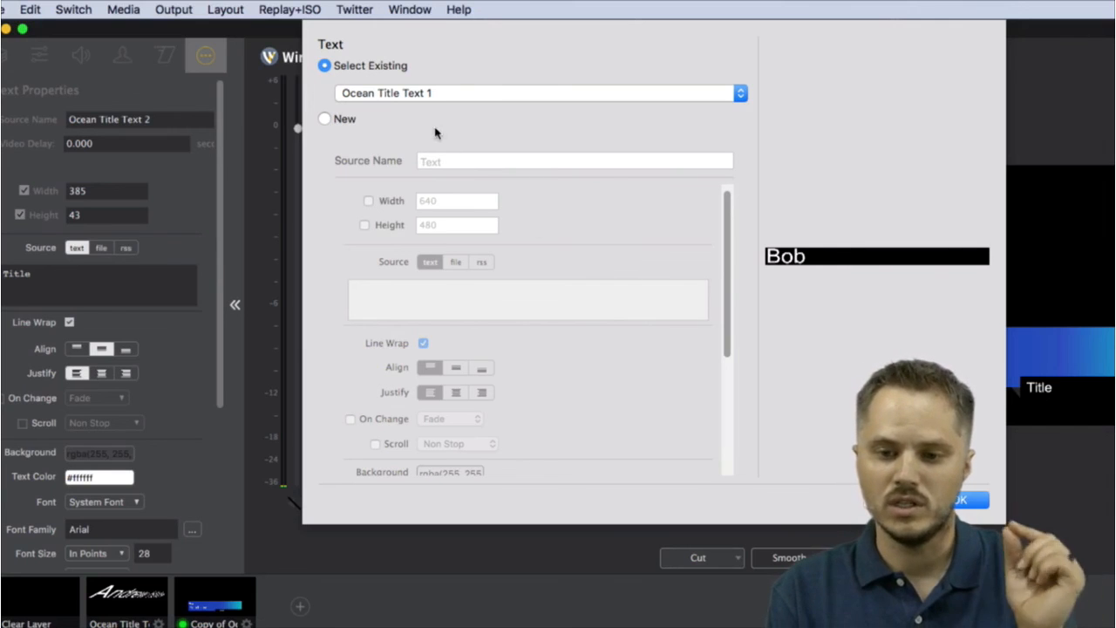
click(980, 503)
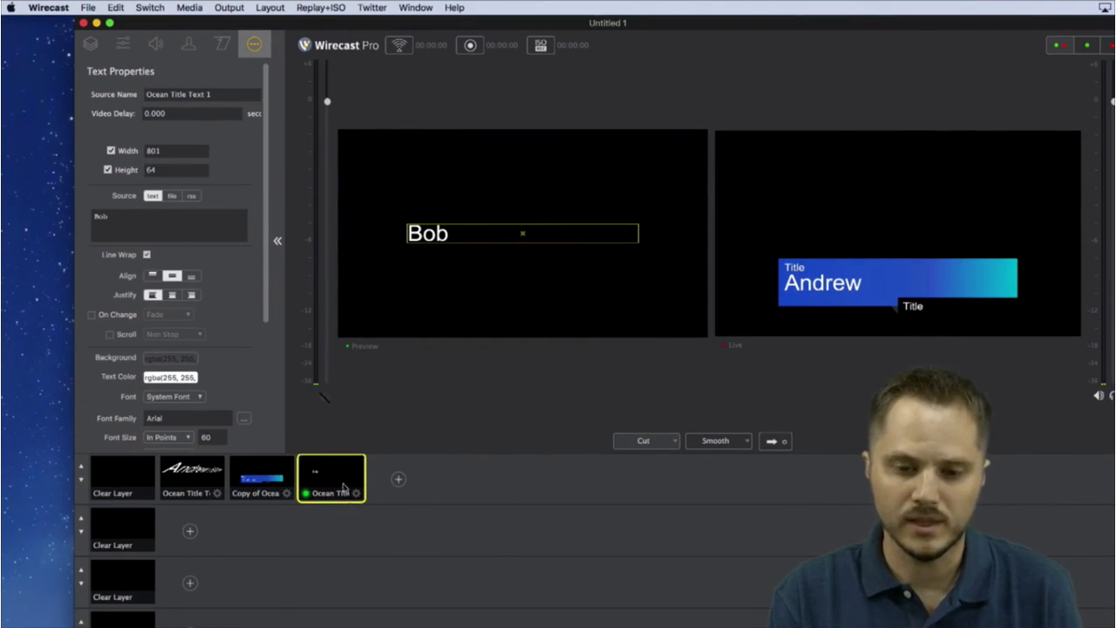
Preview the existing Ocean Title Text 1 and Text 2 sources for an additional text layer, then cancel without adding one
click(90, 44)
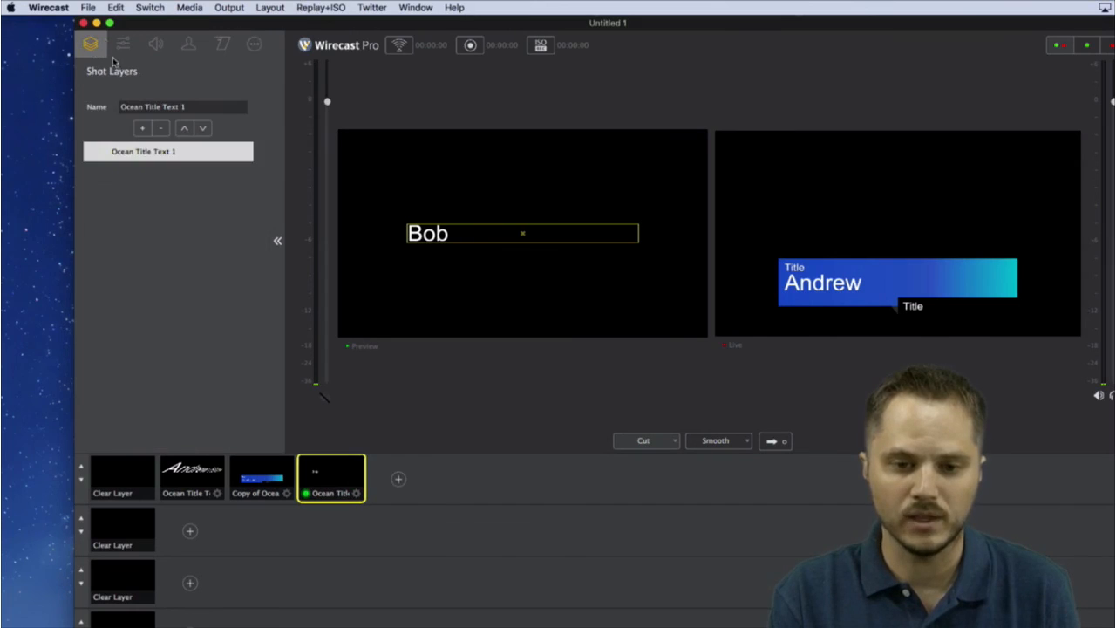
click(142, 128)
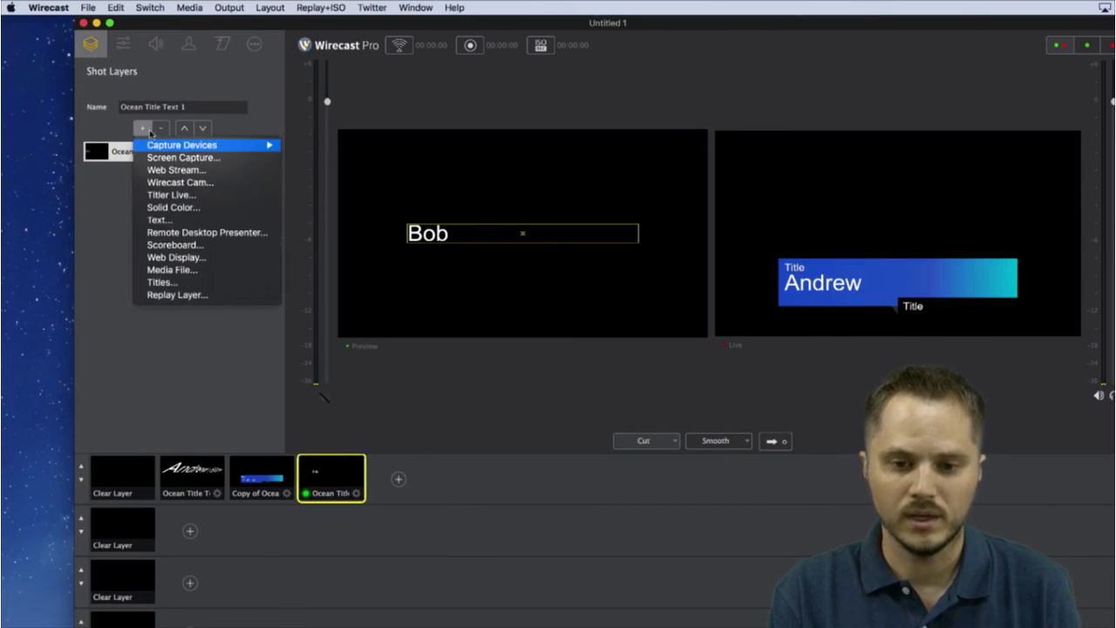
click(184, 221)
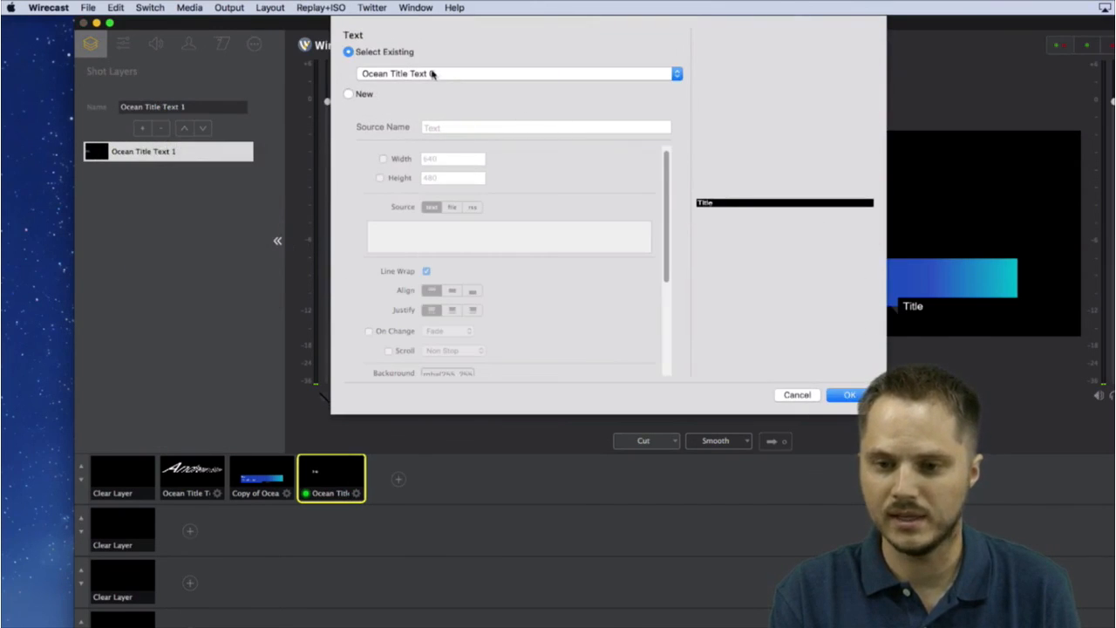
click(431, 74)
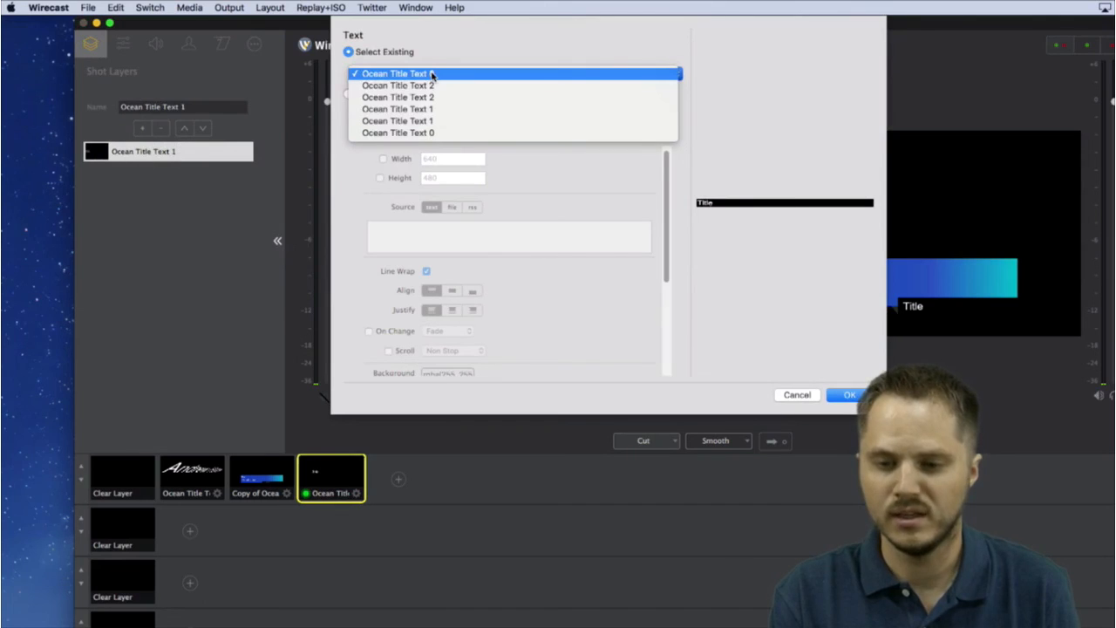
click(432, 122)
click(470, 72)
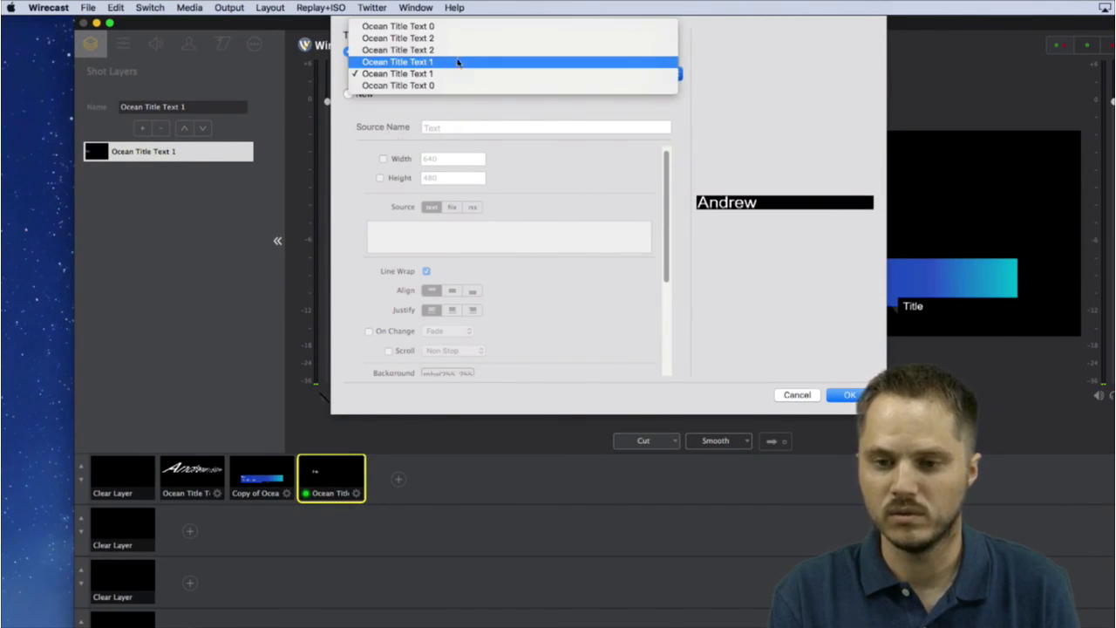
click(449, 53)
click(462, 75)
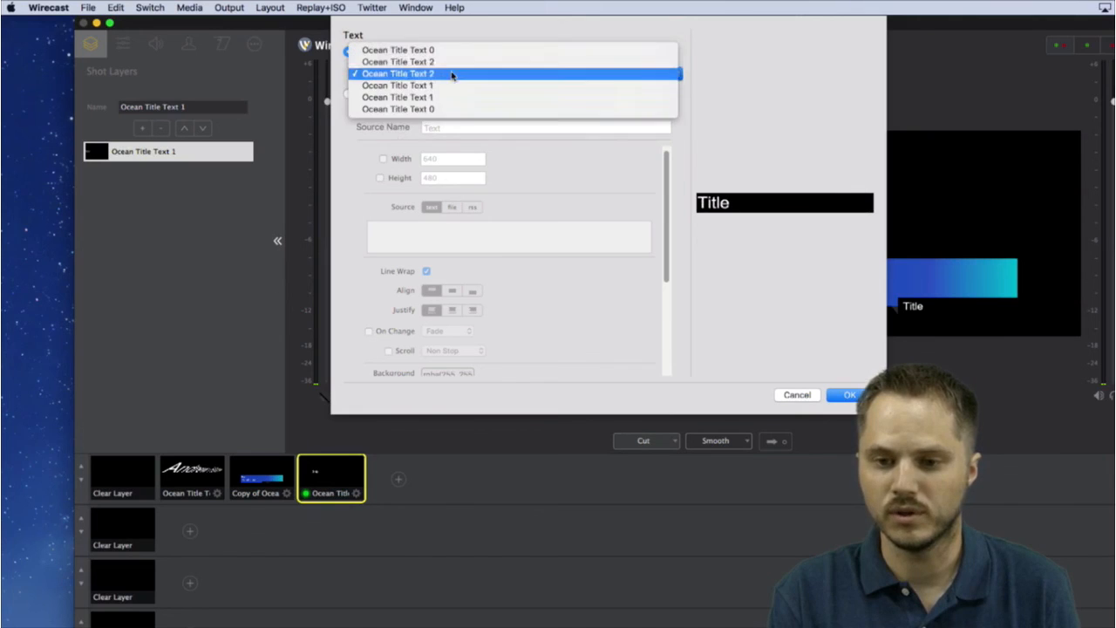
click(456, 75)
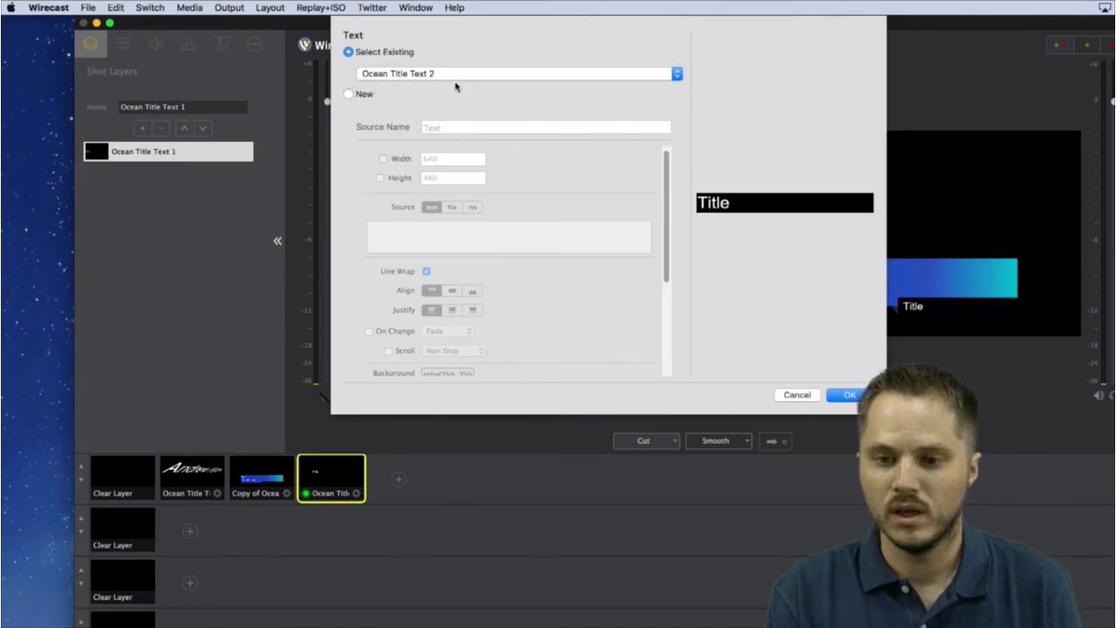
click(799, 397)
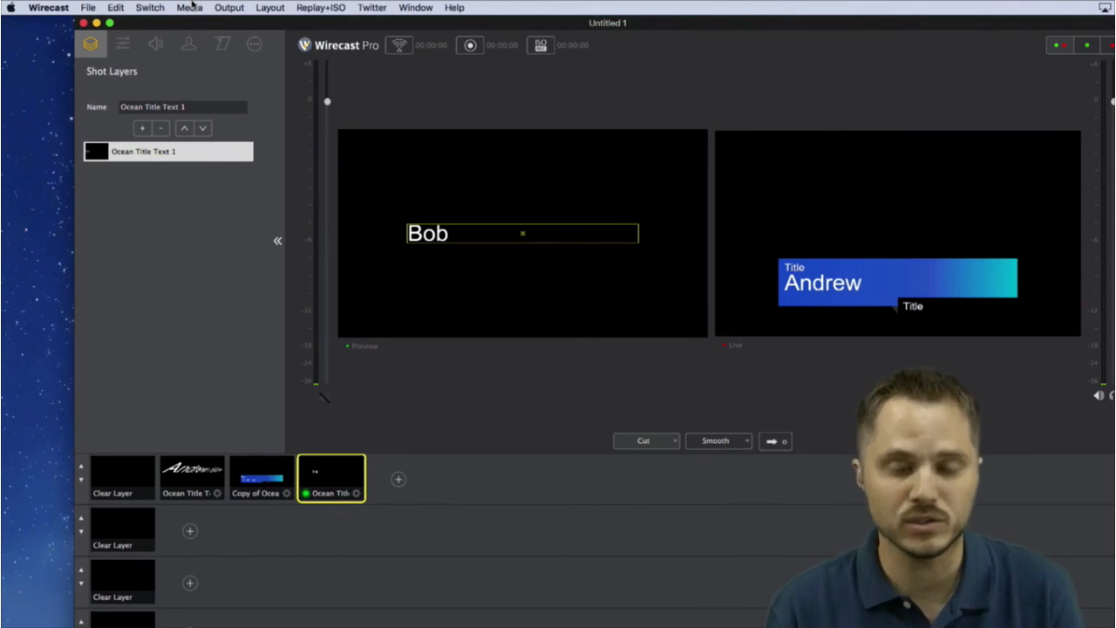
Delete the text shot that reuses the Ocean Title Text 1 source from the first master layer
click(254, 45)
click(255, 485)
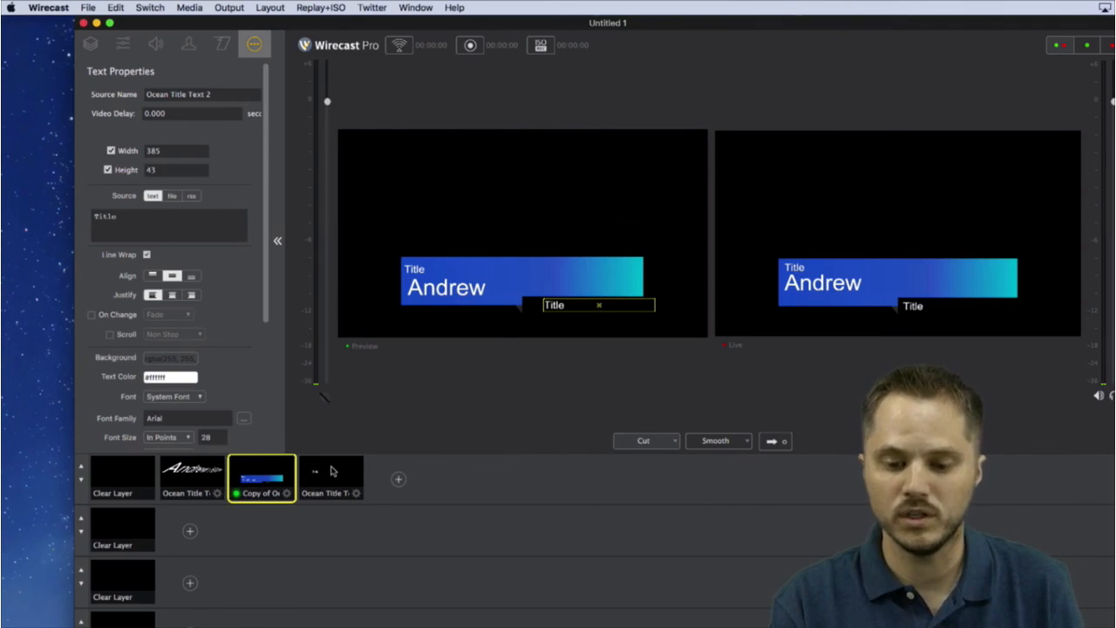
click(331, 470)
right_click(333, 477)
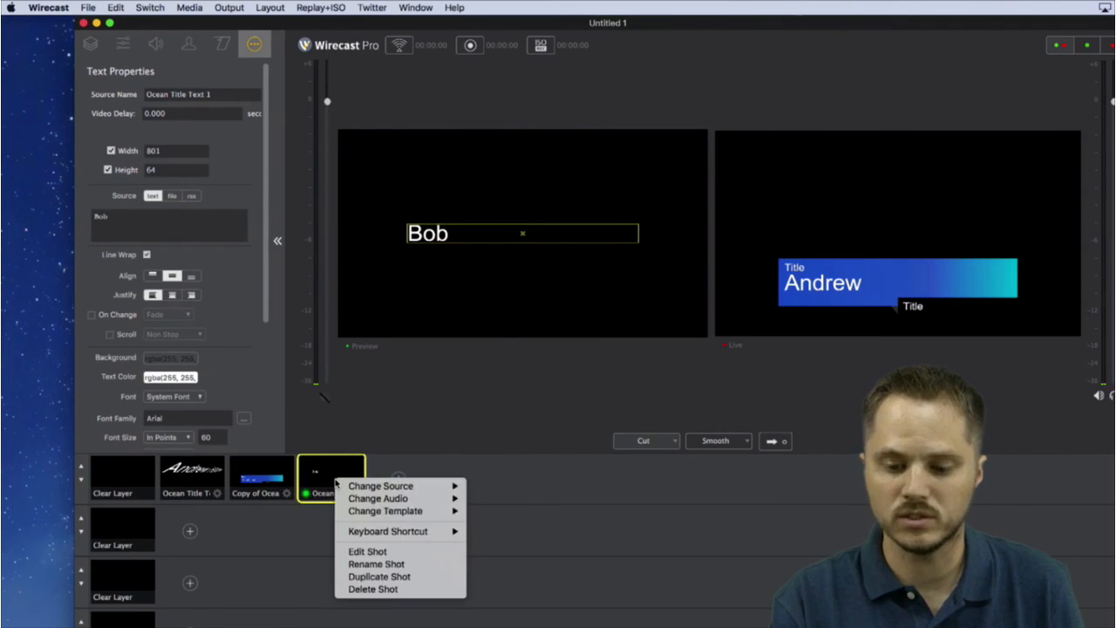
click(387, 589)
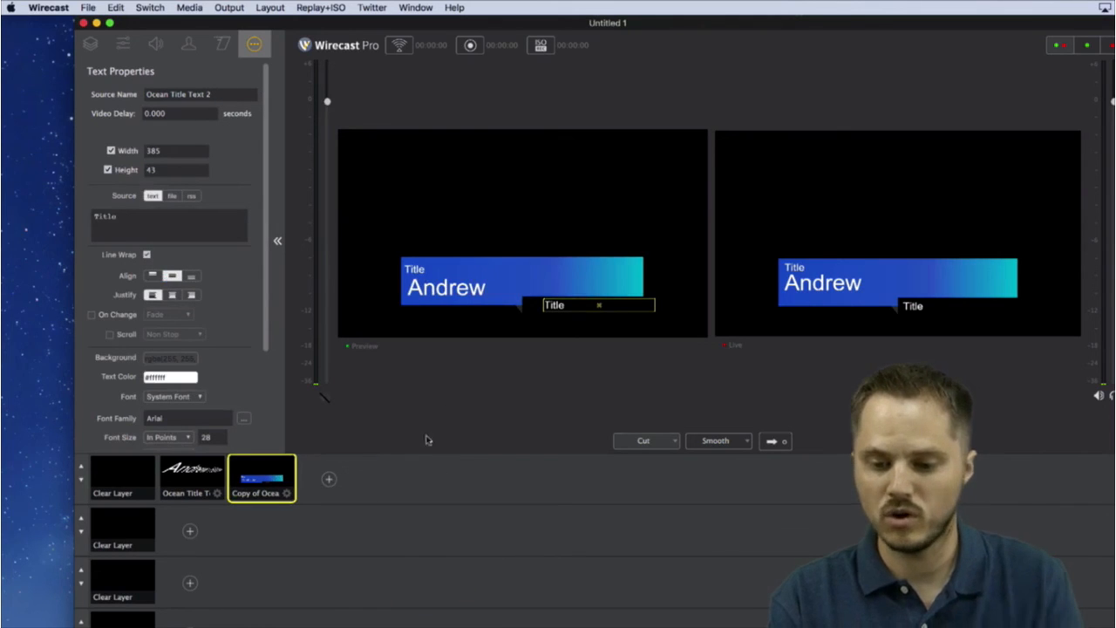
Clear the first master layer in preview and take the cleared output live
click(377, 478)
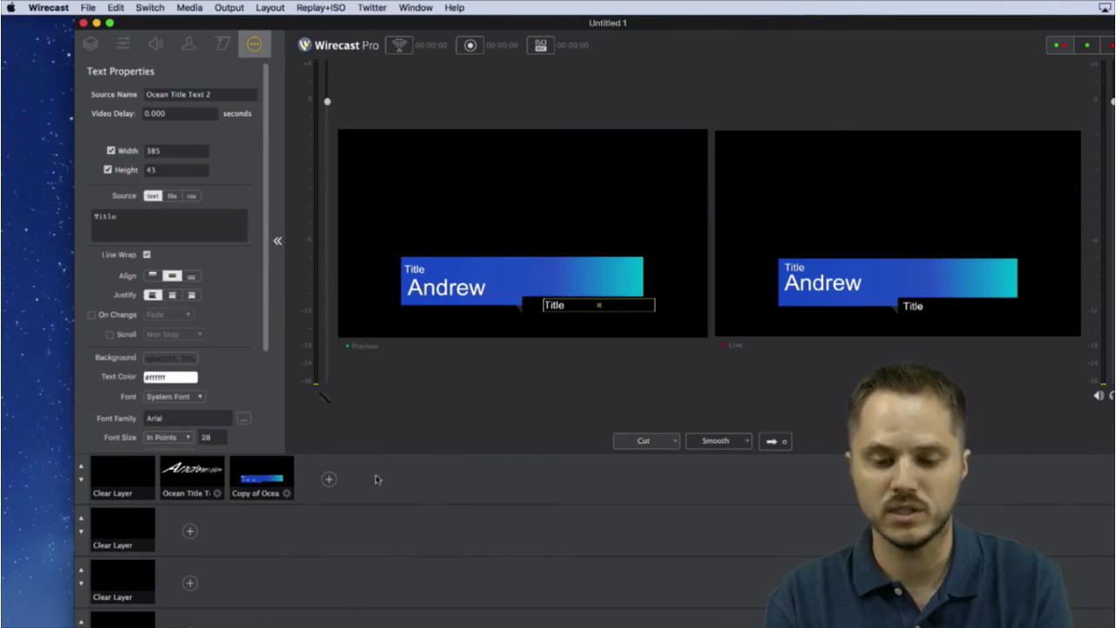
click(133, 470)
click(772, 442)
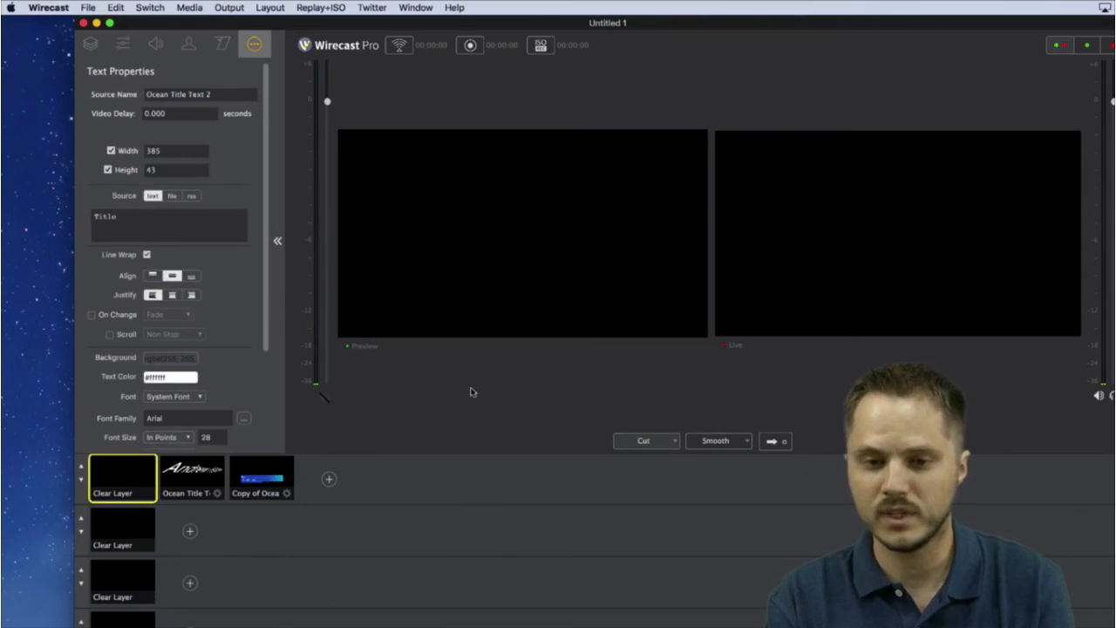
Save the document to the Desktop as MyDocument.wcst and keep the sources not referenced by any shot
click(88, 7)
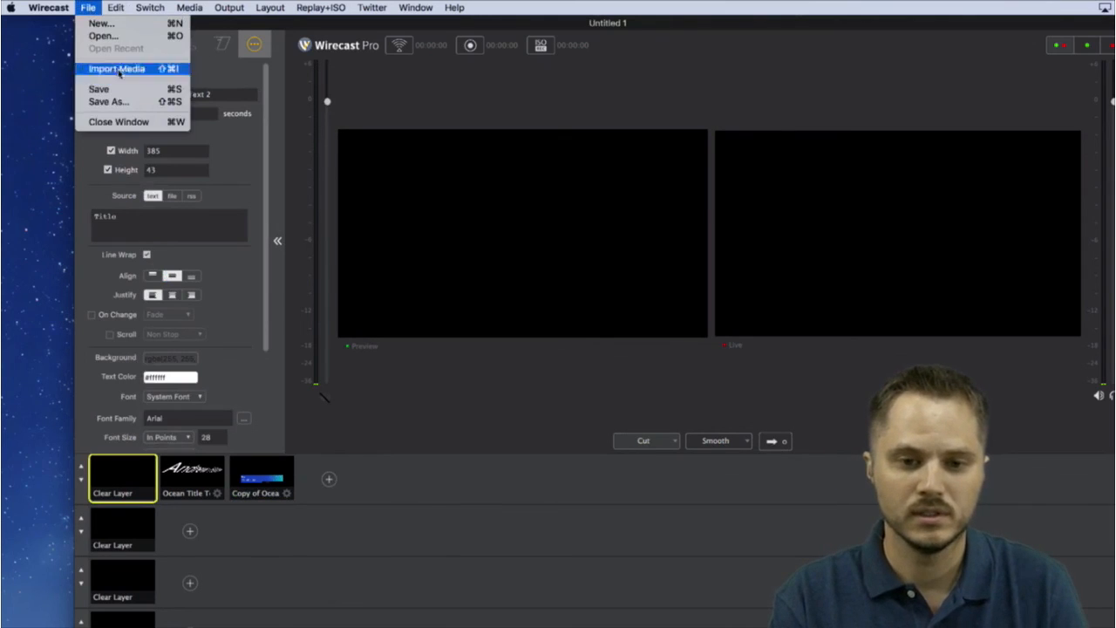
click(108, 90)
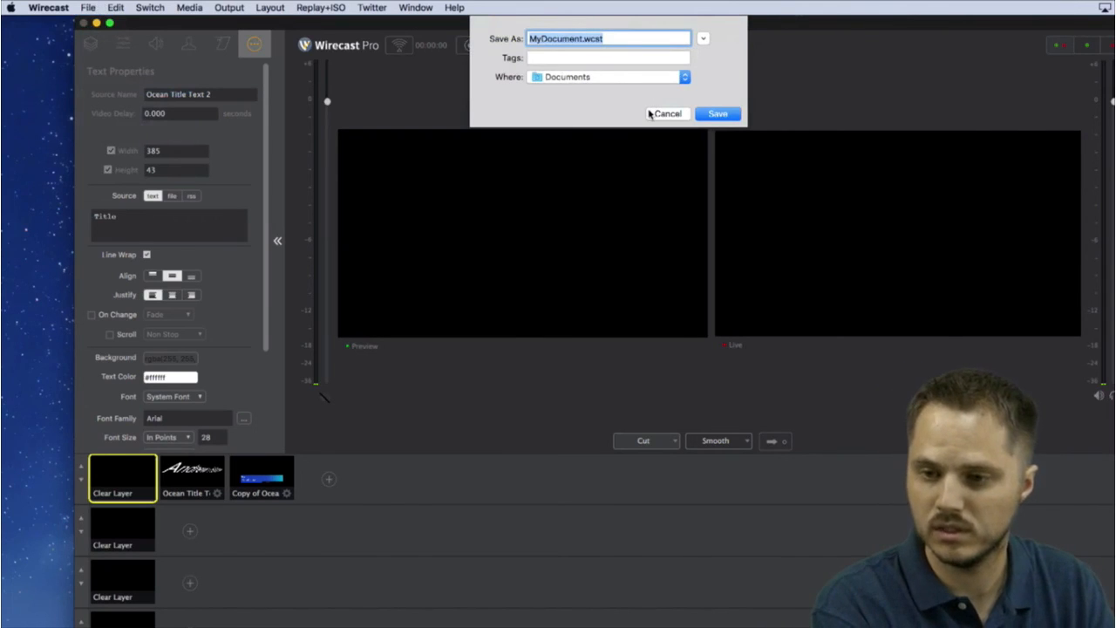
key(super+d)
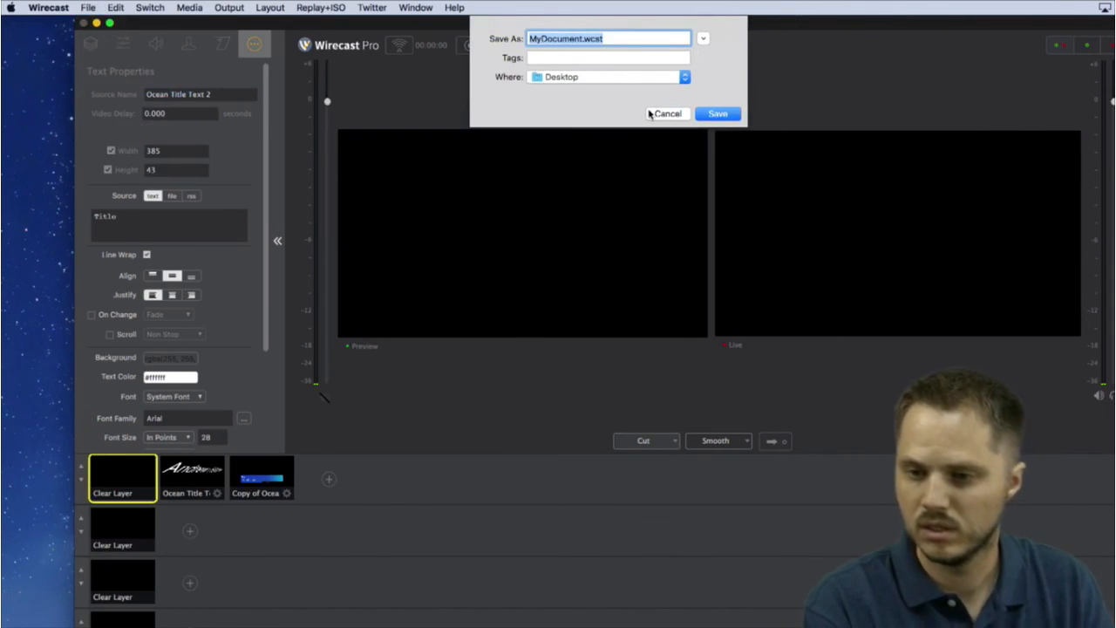
key(Return)
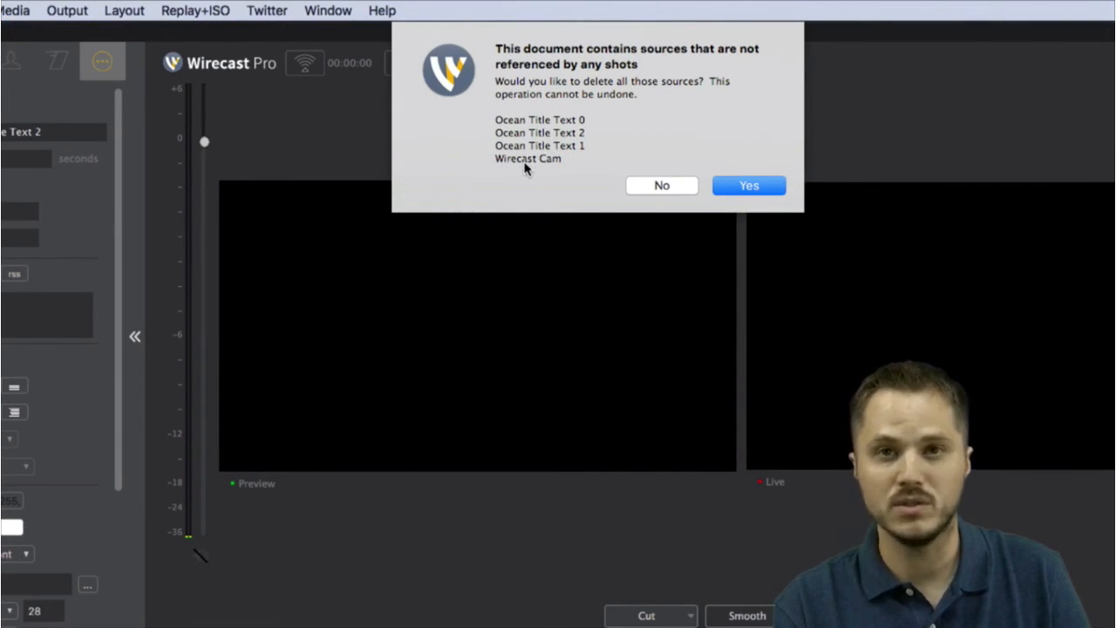
click(660, 186)
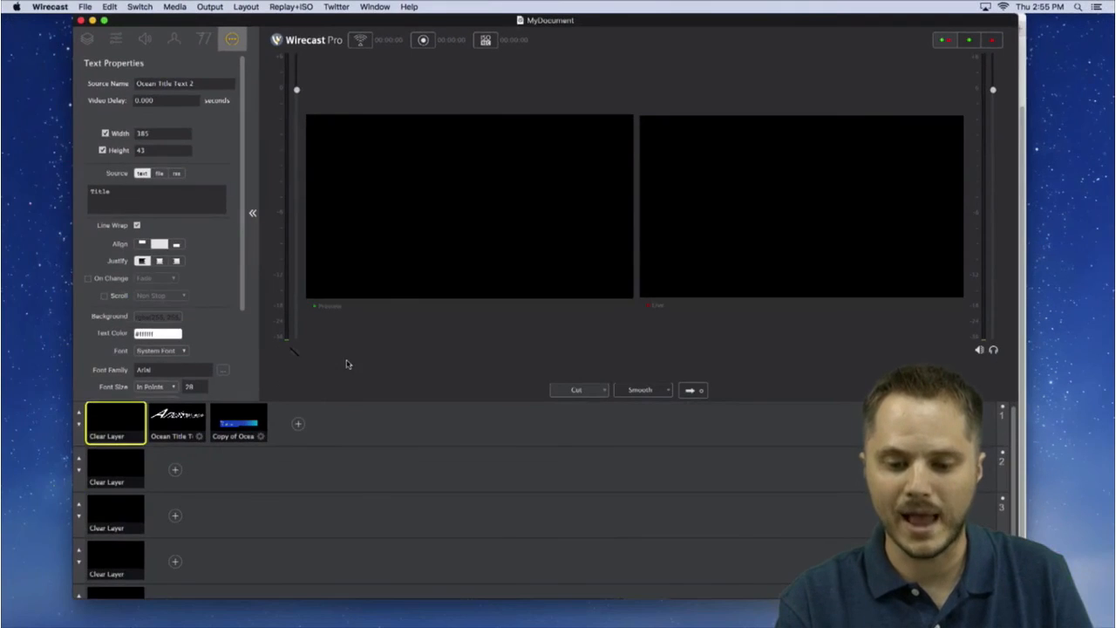
Add a Wirecast Cam shot to the third master layer using the existing Wirecast Cam source
click(175, 516)
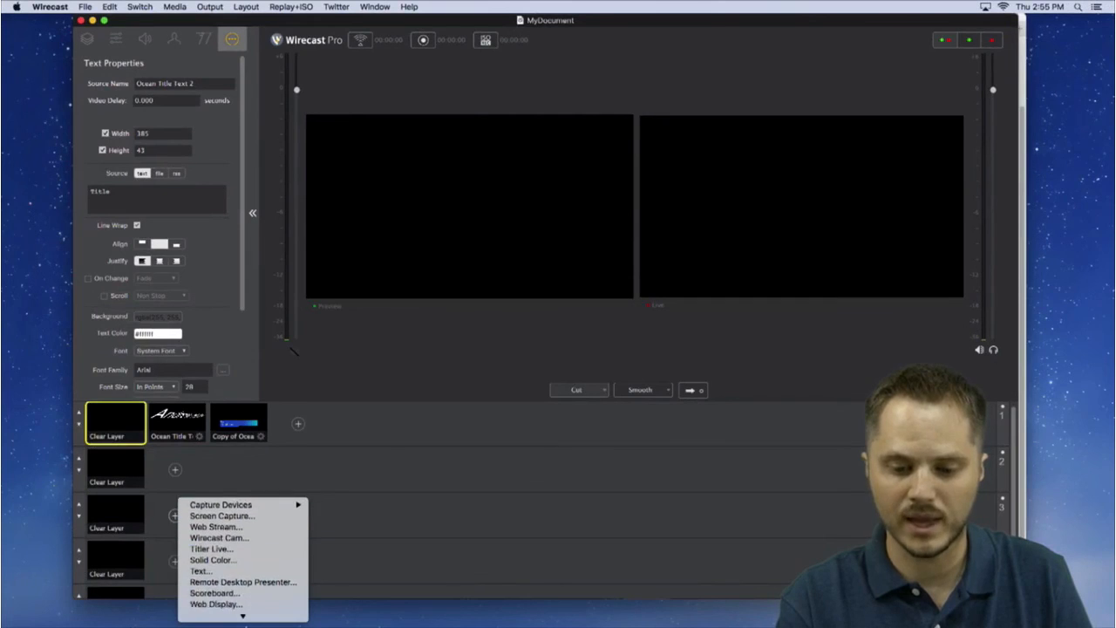
click(237, 506)
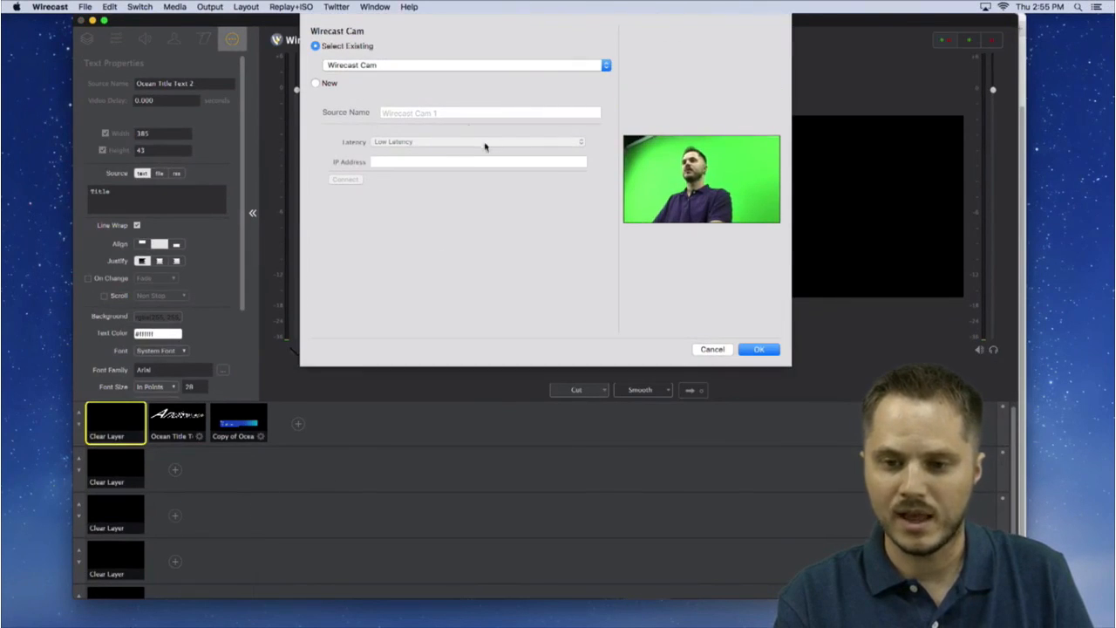
click(479, 66)
click(317, 101)
click(315, 83)
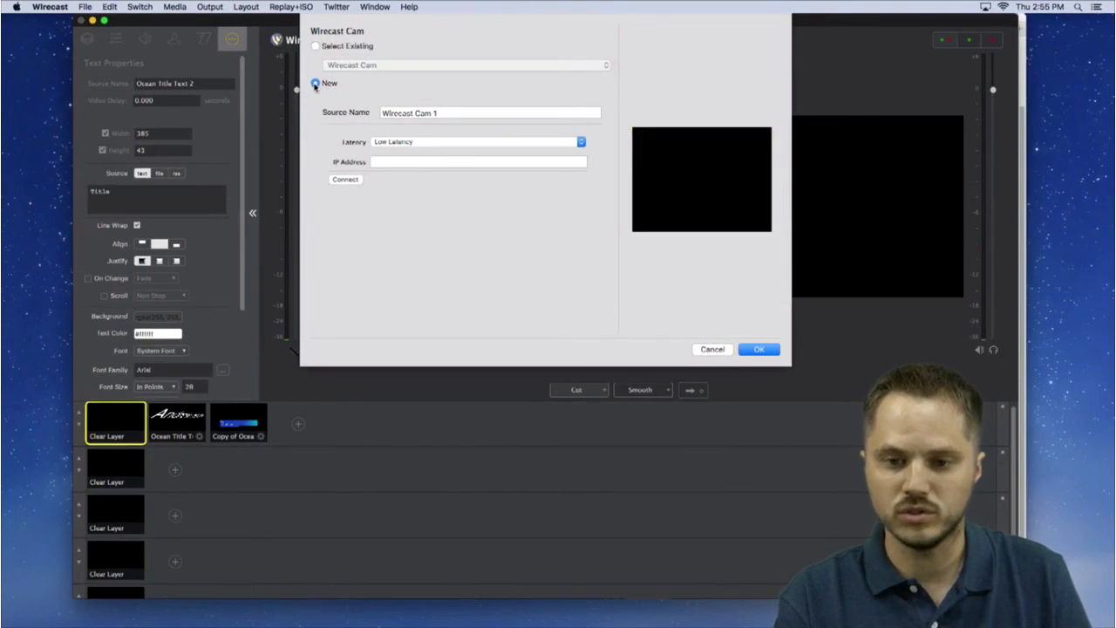
click(316, 46)
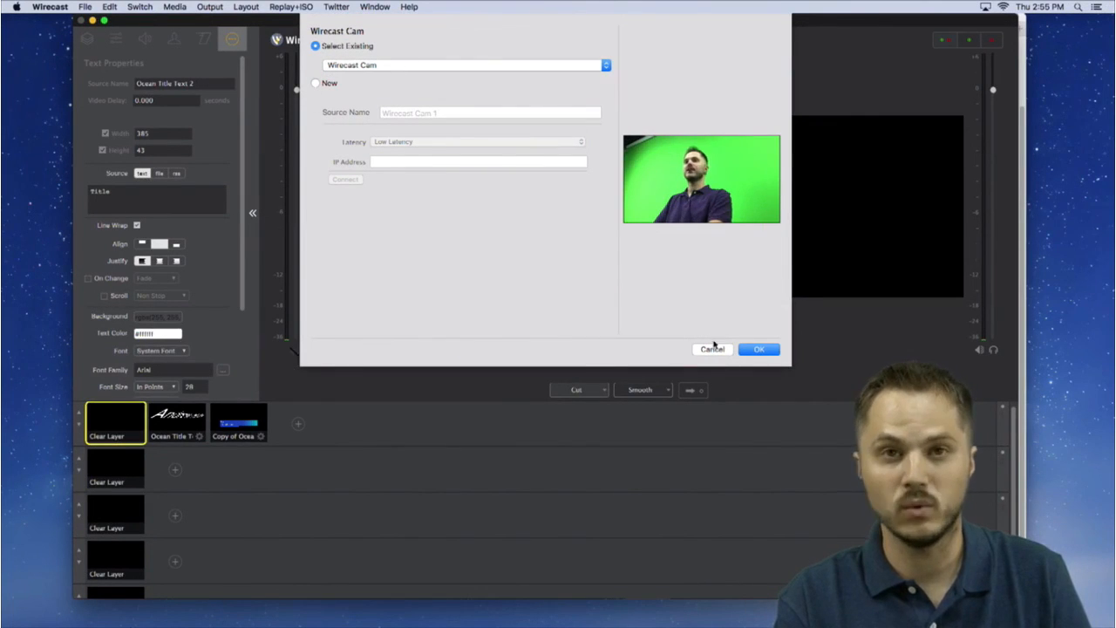
click(758, 350)
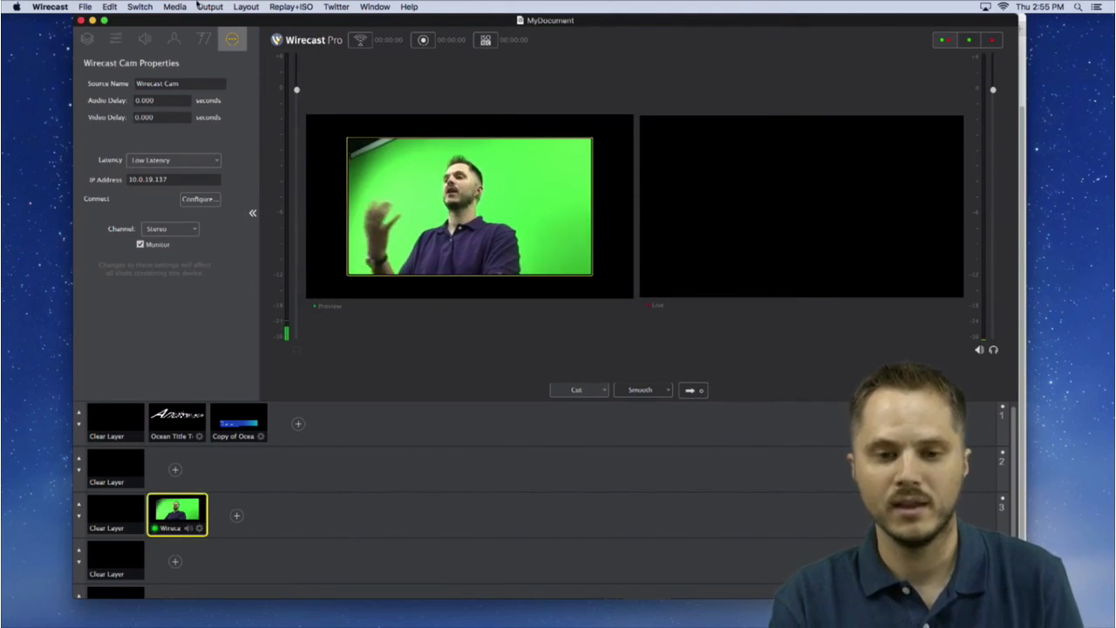
Save MyDocument again and keep the unreferenced Ocean Title text sources
click(86, 7)
click(99, 79)
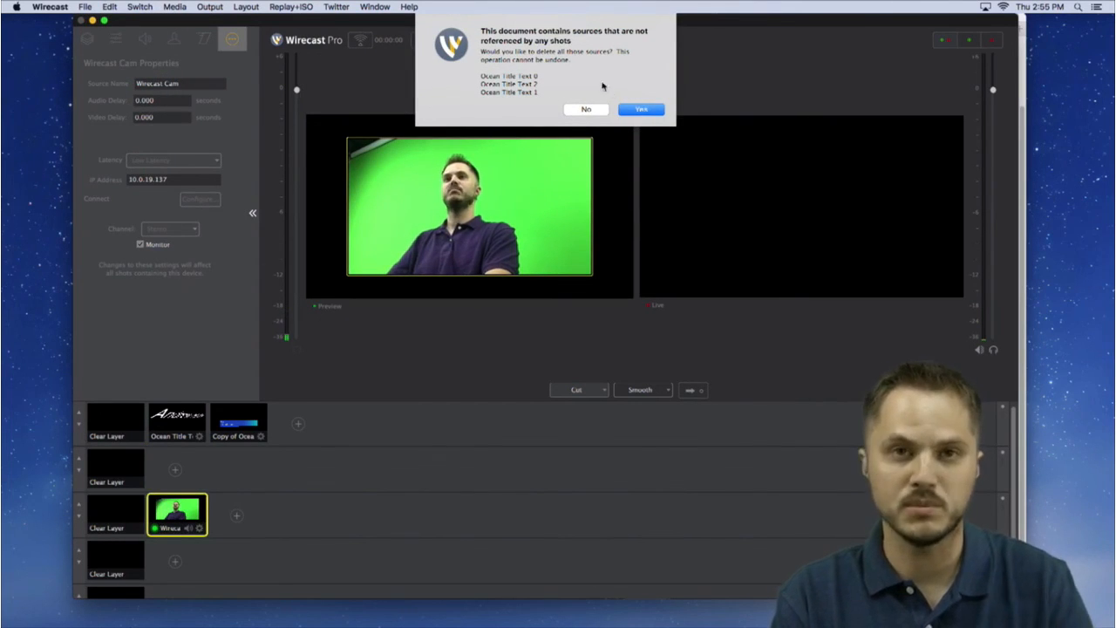
click(599, 112)
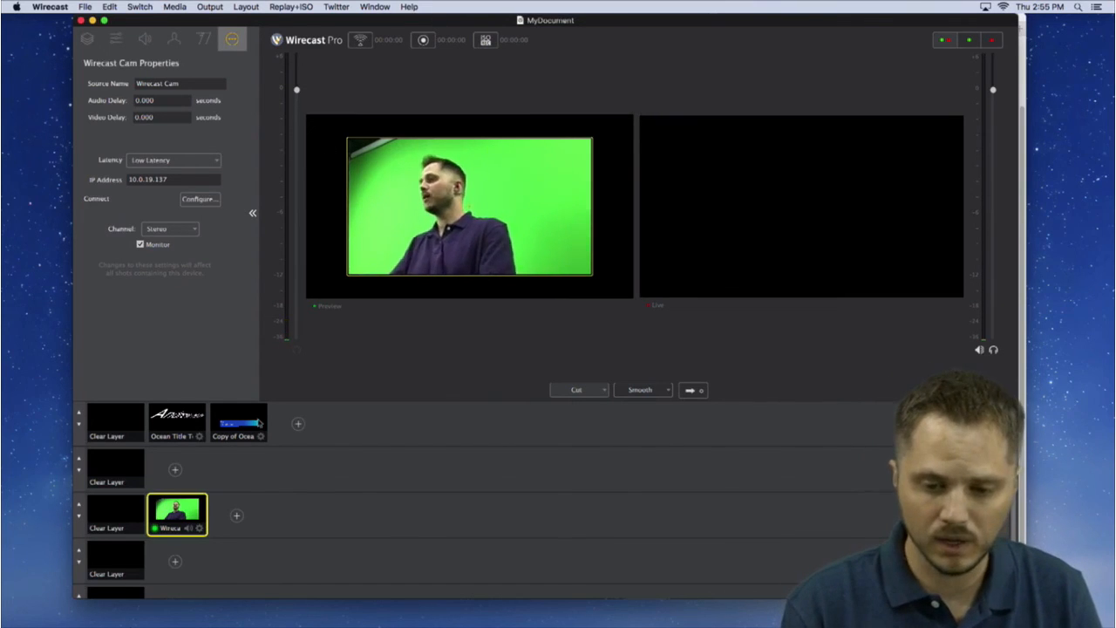
Show the copied Ocean Title shot over the camera in preview, then clear the first and third master layers
click(259, 423)
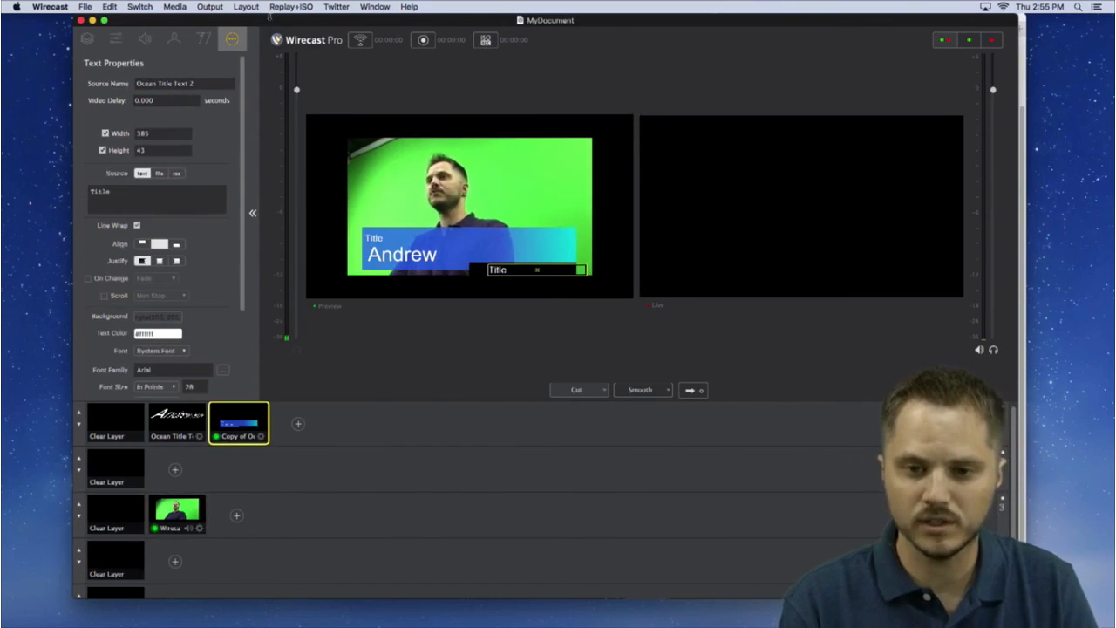
drag(270, 15, 256, 18)
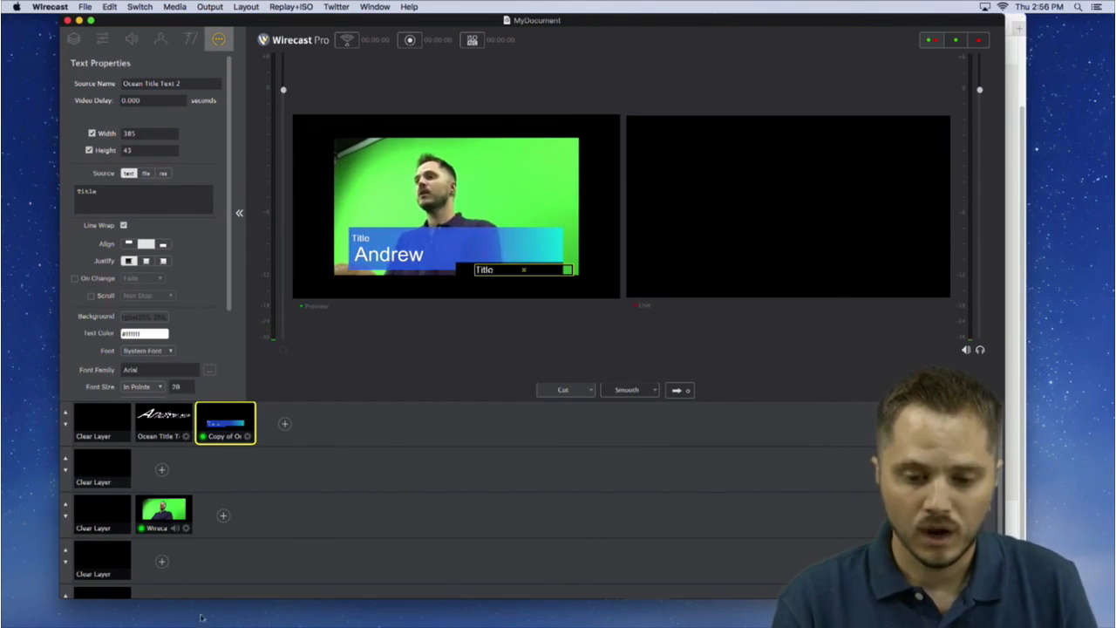
click(97, 433)
click(106, 522)
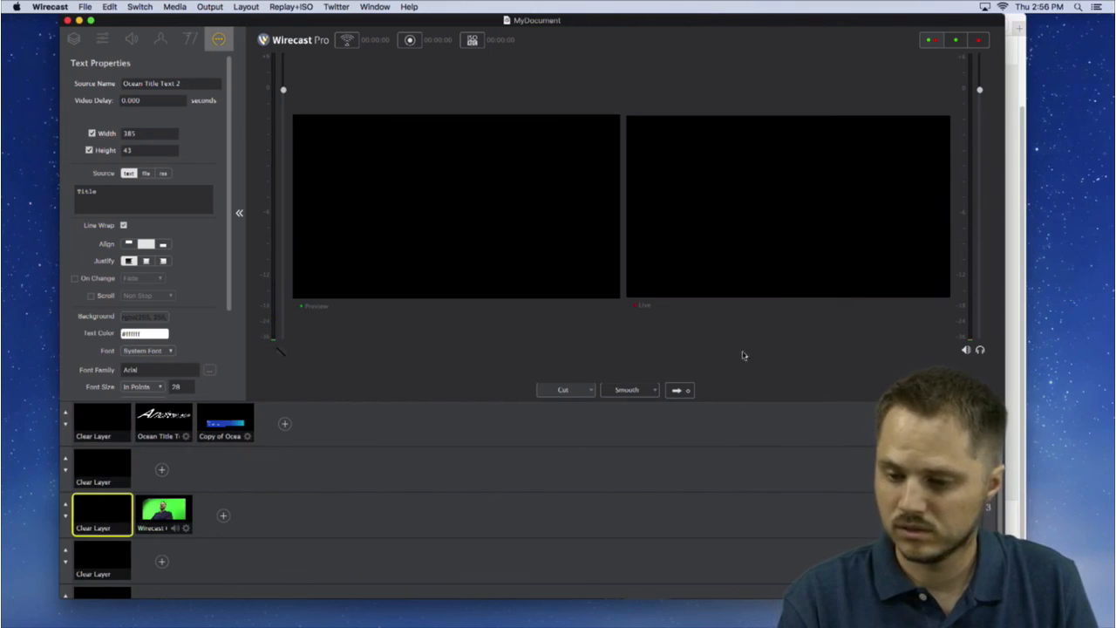
Delete the copied Ocean Title shot and the rotated text shot from the first master layer
click(223, 423)
right_click(223, 423)
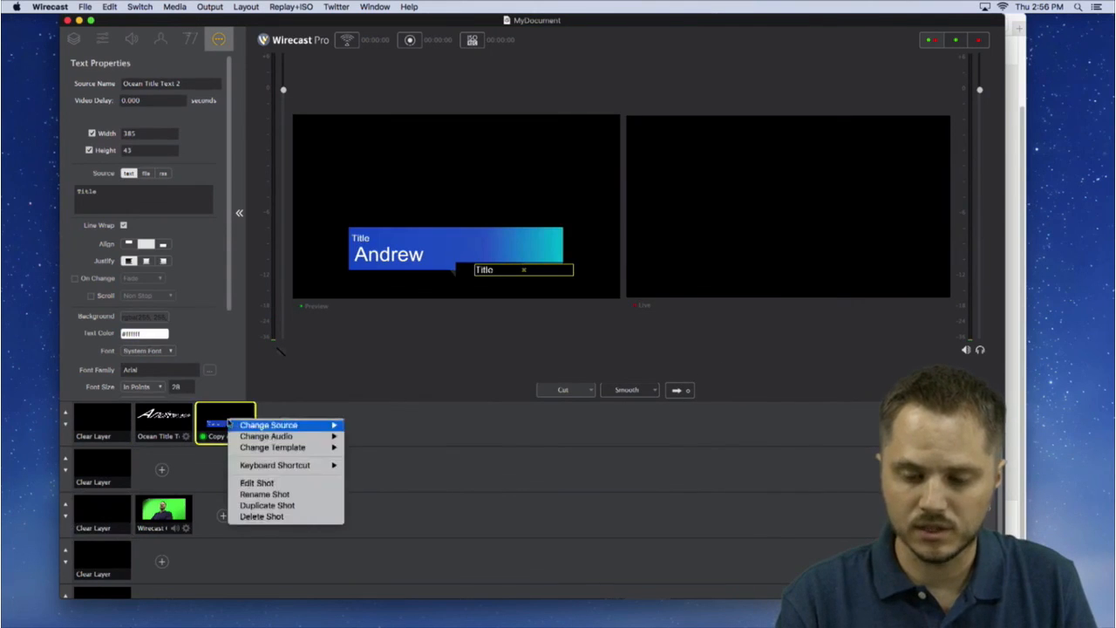
key(Return)
right_click(168, 417)
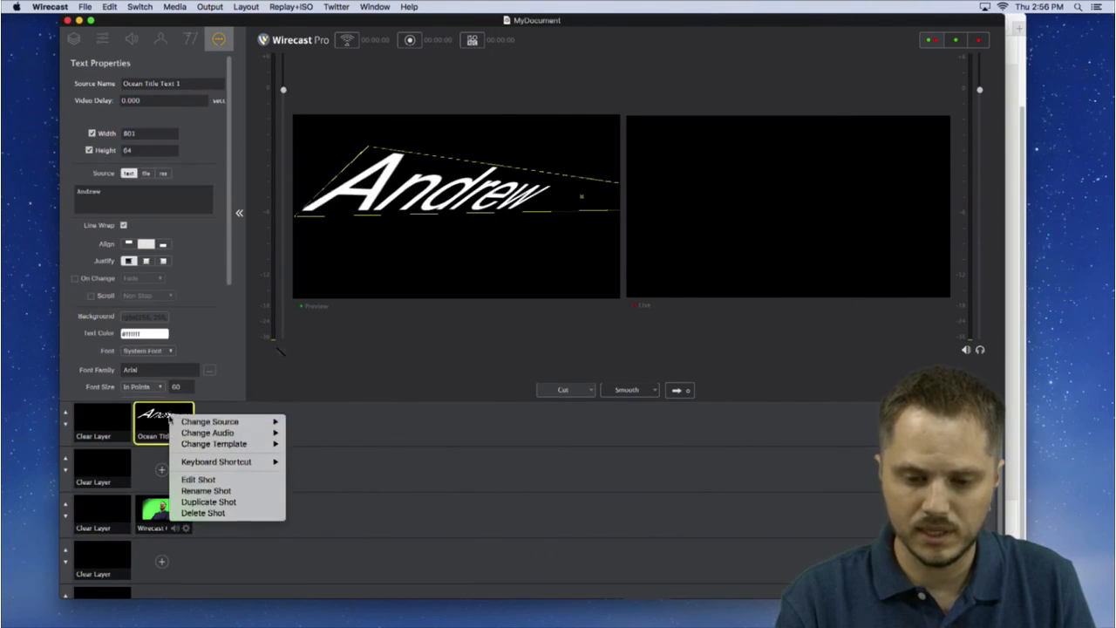
click(183, 512)
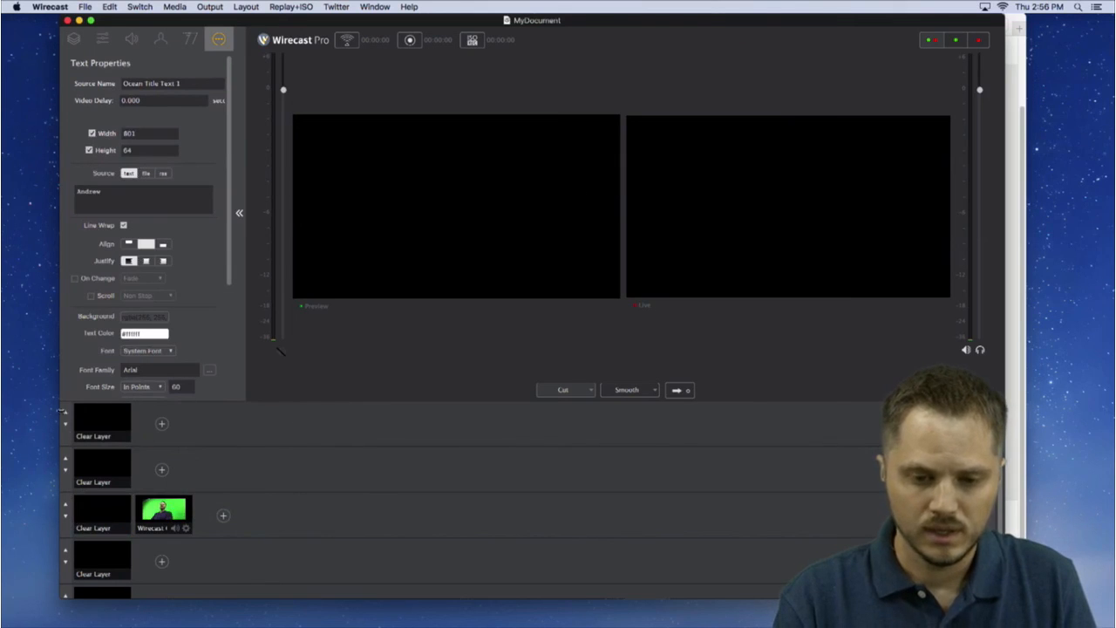
Put the Wirecast Cam shot in preview and display its shot layer properties
click(75, 41)
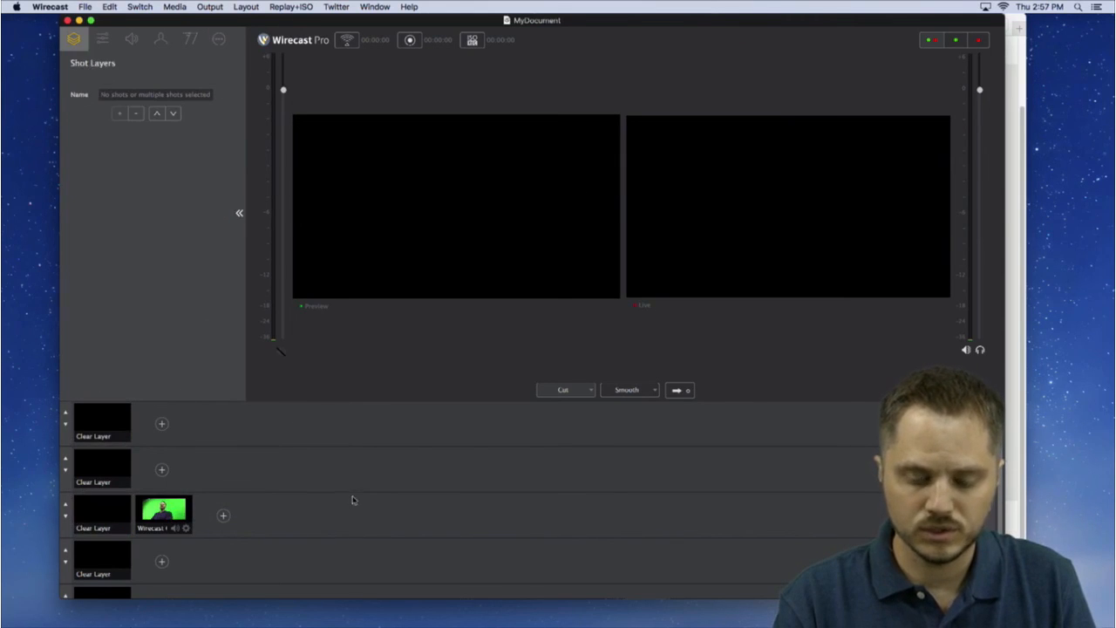
click(175, 513)
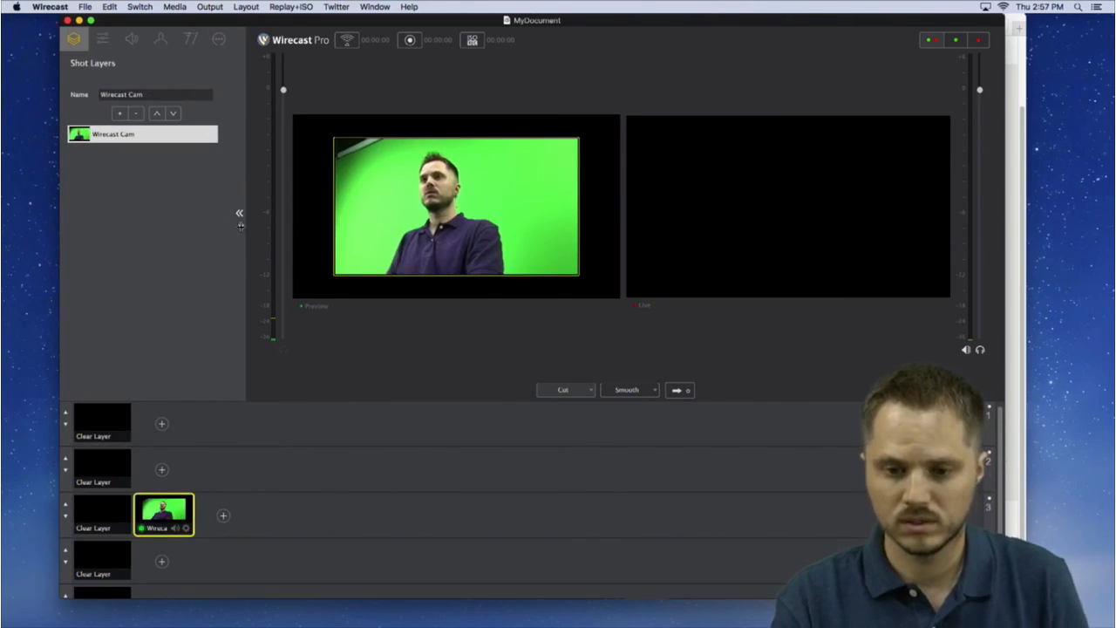
click(105, 40)
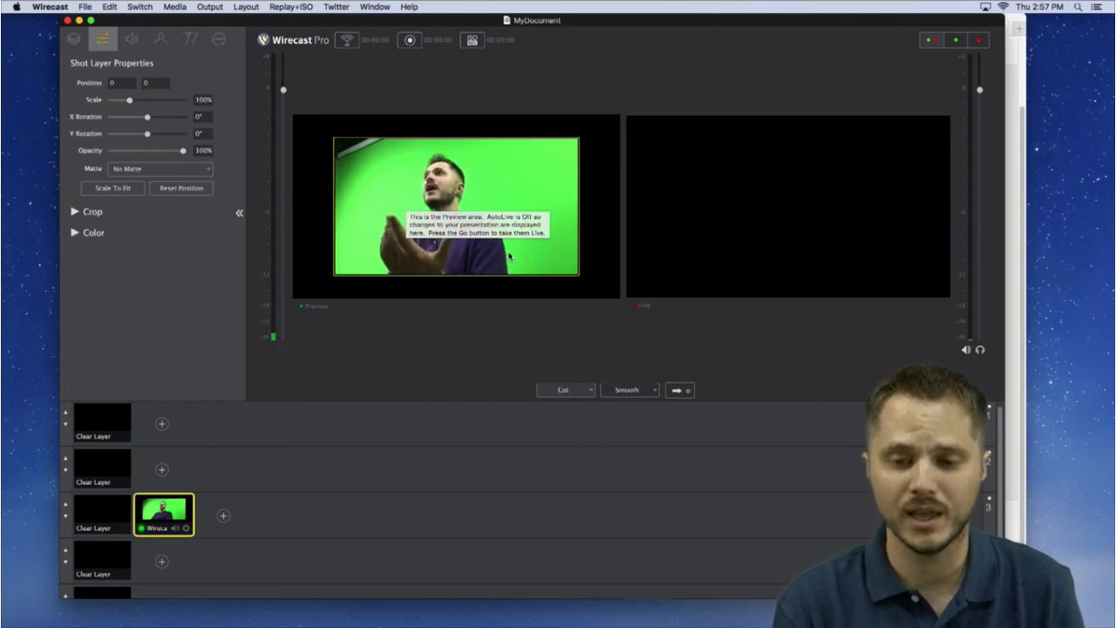
Set a custom canvas size of 960 by 540 and the camera layer's scale to 100%
click(246, 7)
mouse_move(209, 7)
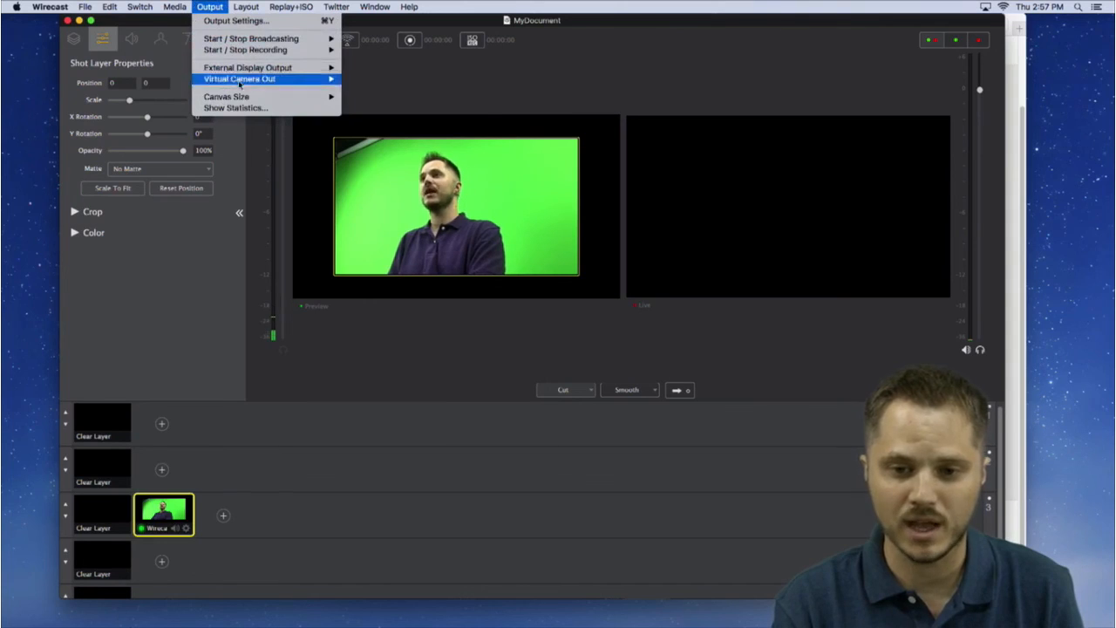
mouse_move(243, 99)
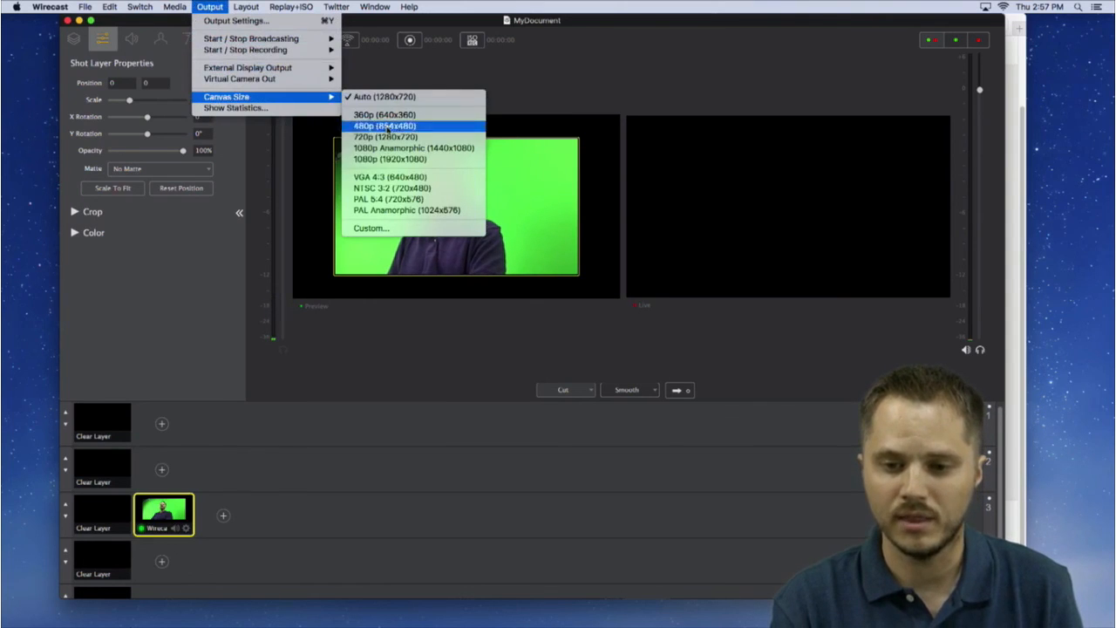
click(389, 229)
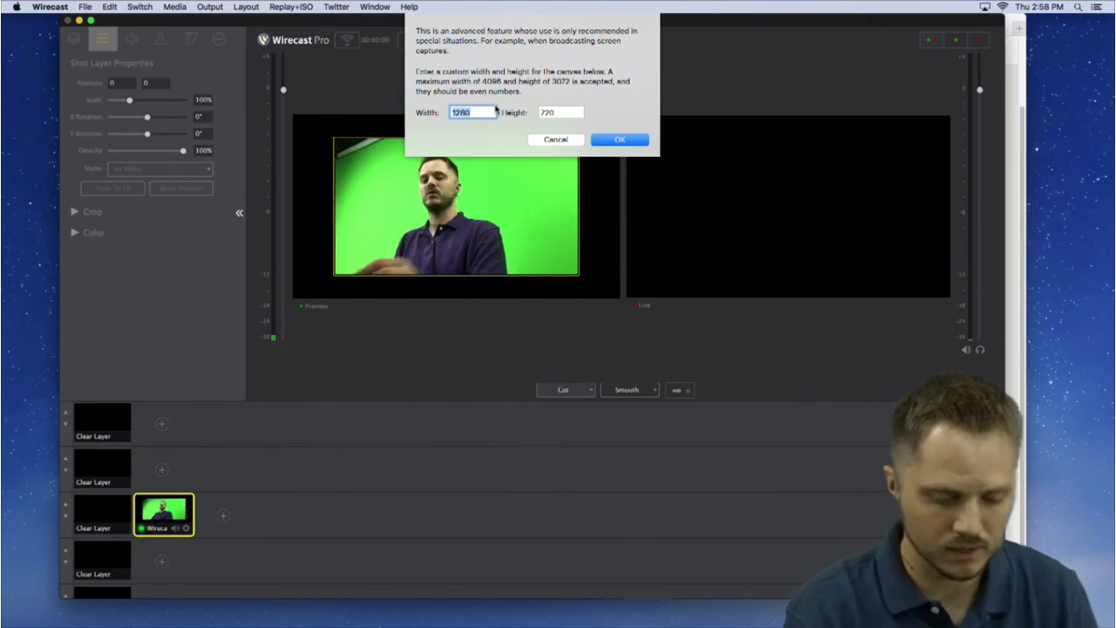
text(960)
key(Tab)
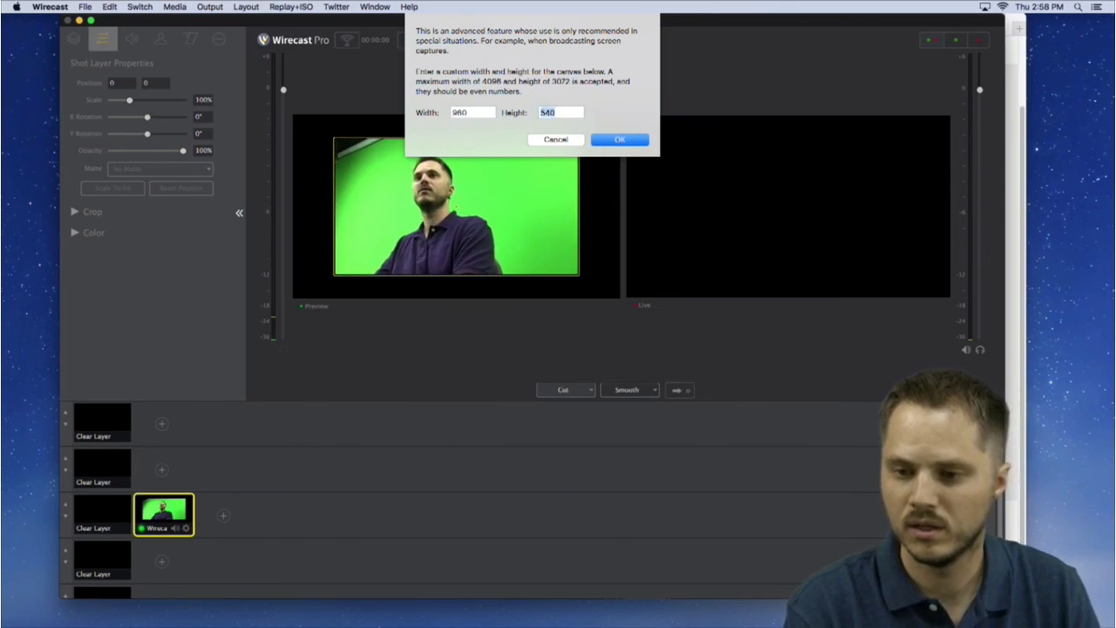
text(540)
key(Return)
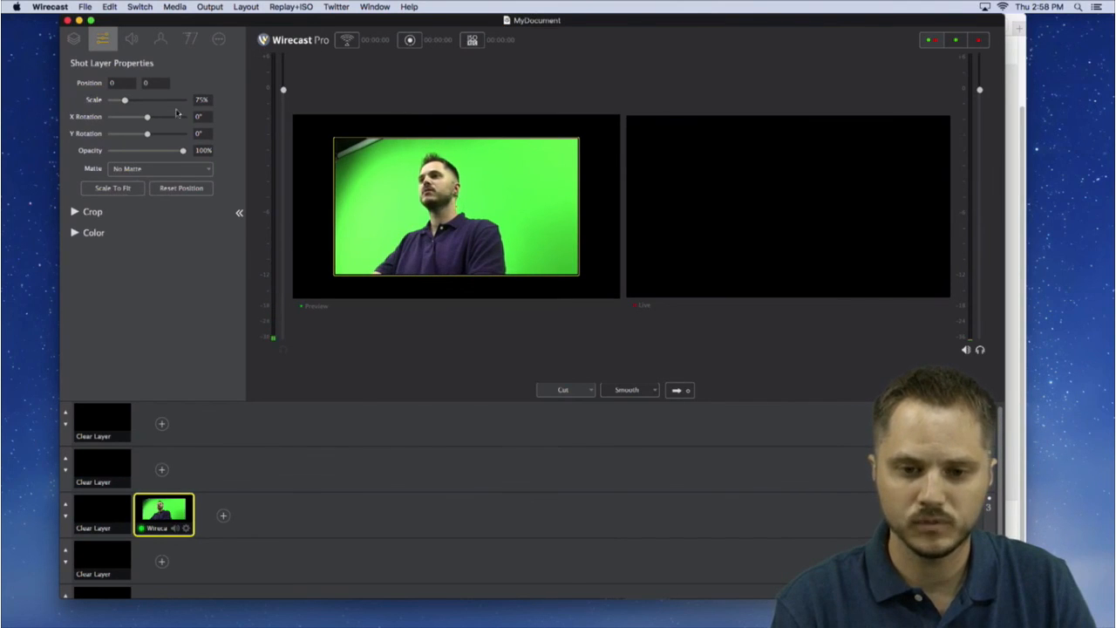
text(100)
key(Return)
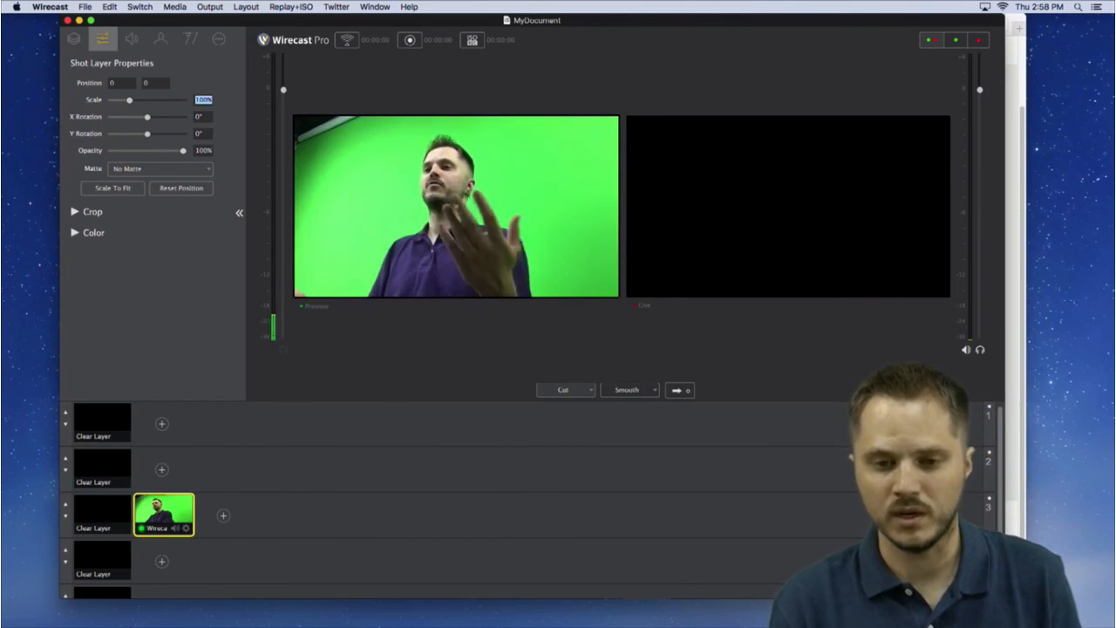
Return the canvas size to Auto (1280x720)
click(206, 7)
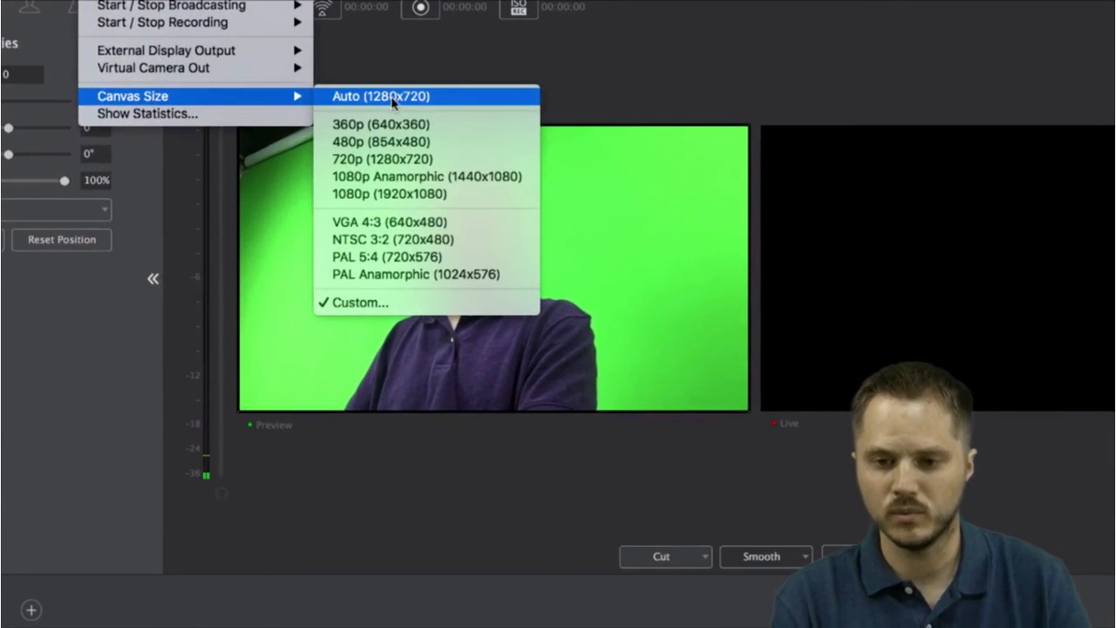
click(401, 105)
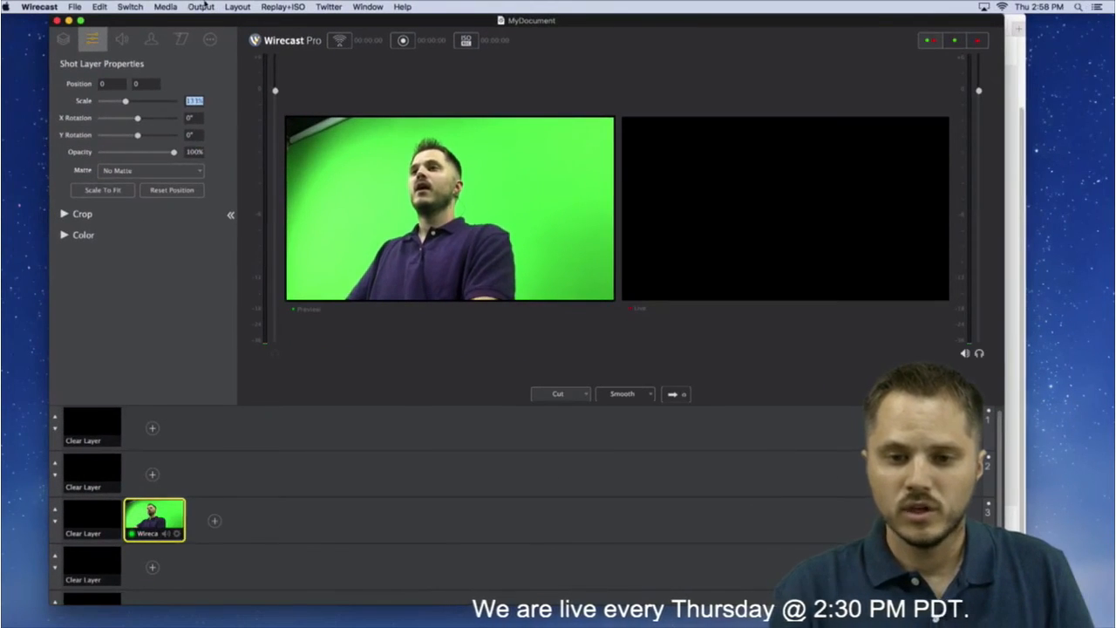
click(202, 6)
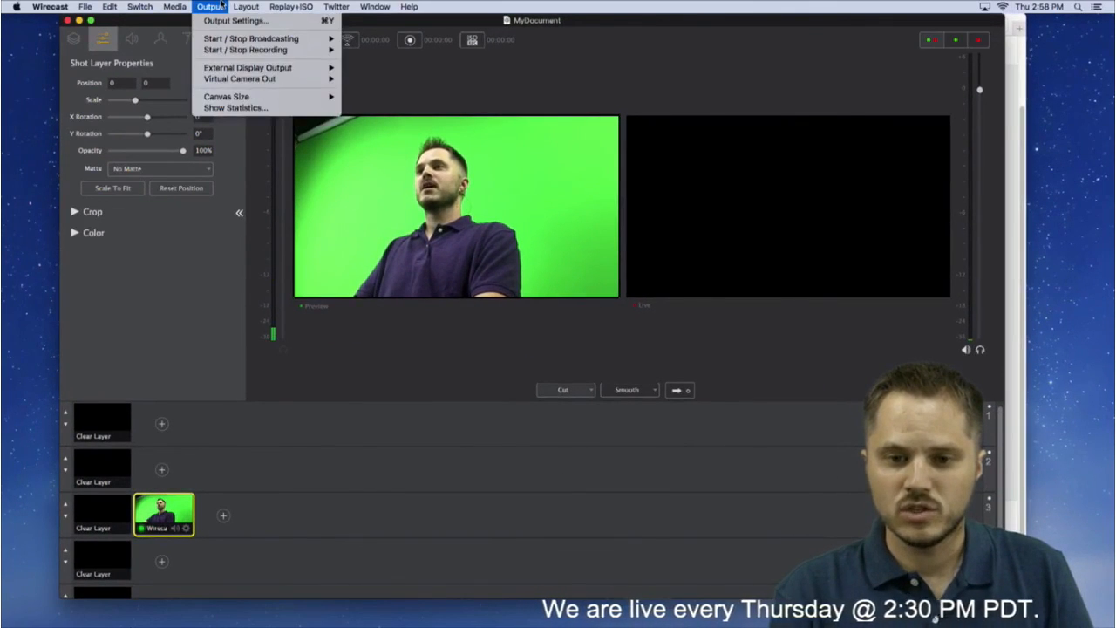
click(220, 6)
click(220, 7)
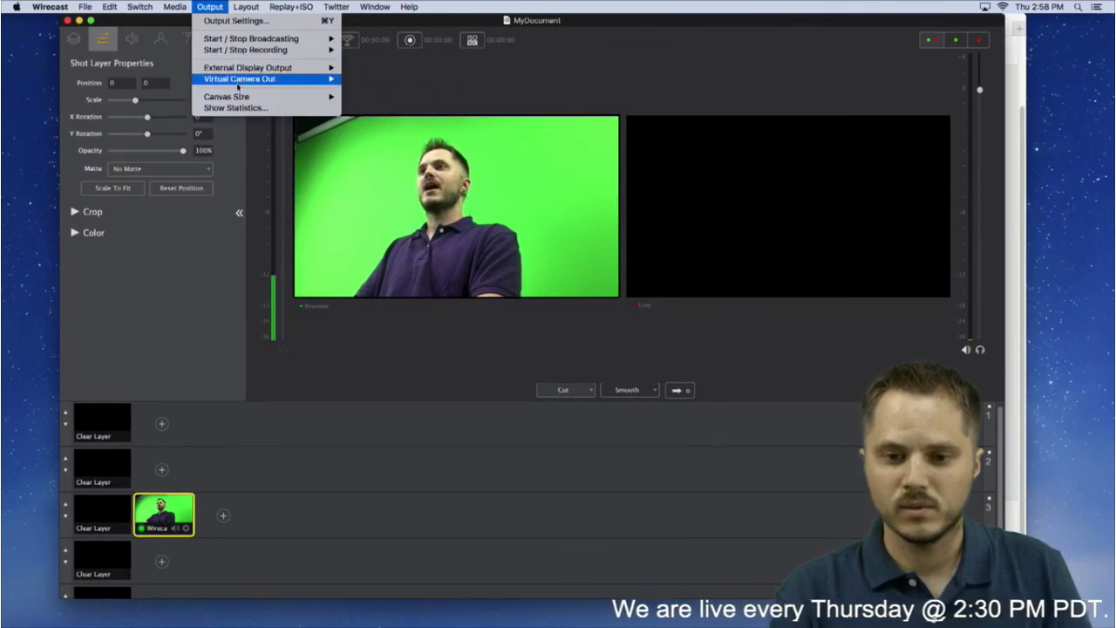
click(215, 7)
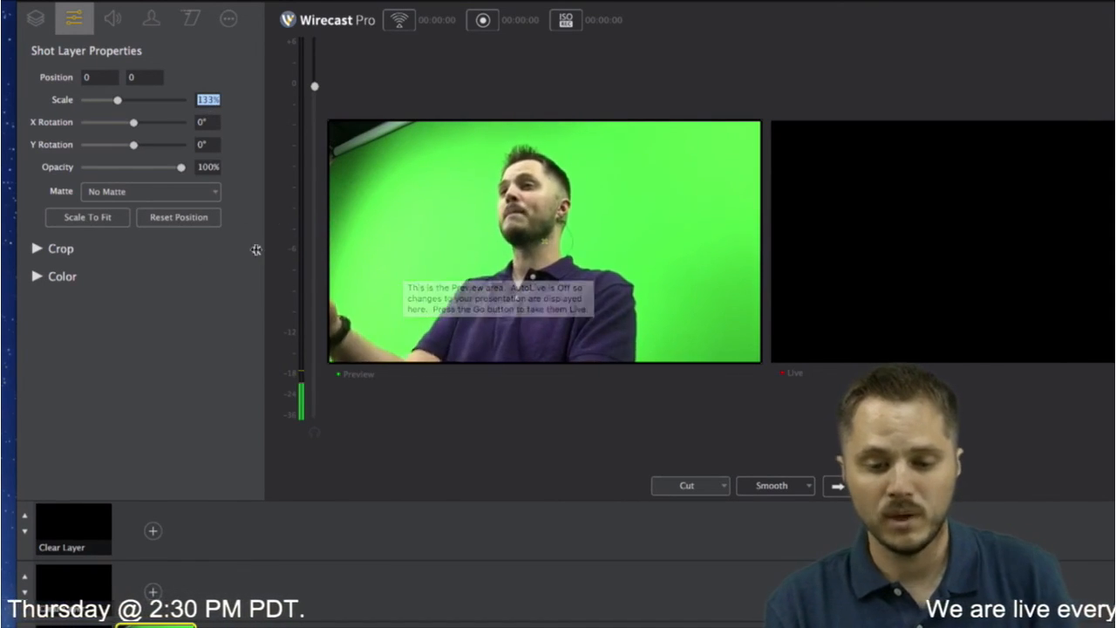
Set the camera layer's scale to 100%, and then scale it to fit the canvas
text(100)
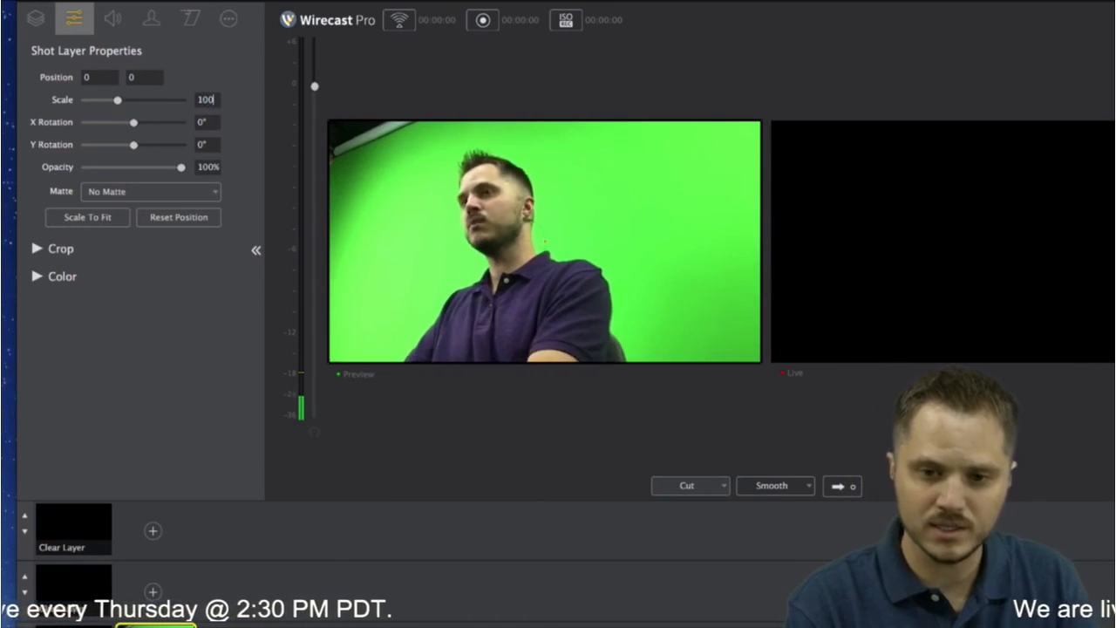
key(Return)
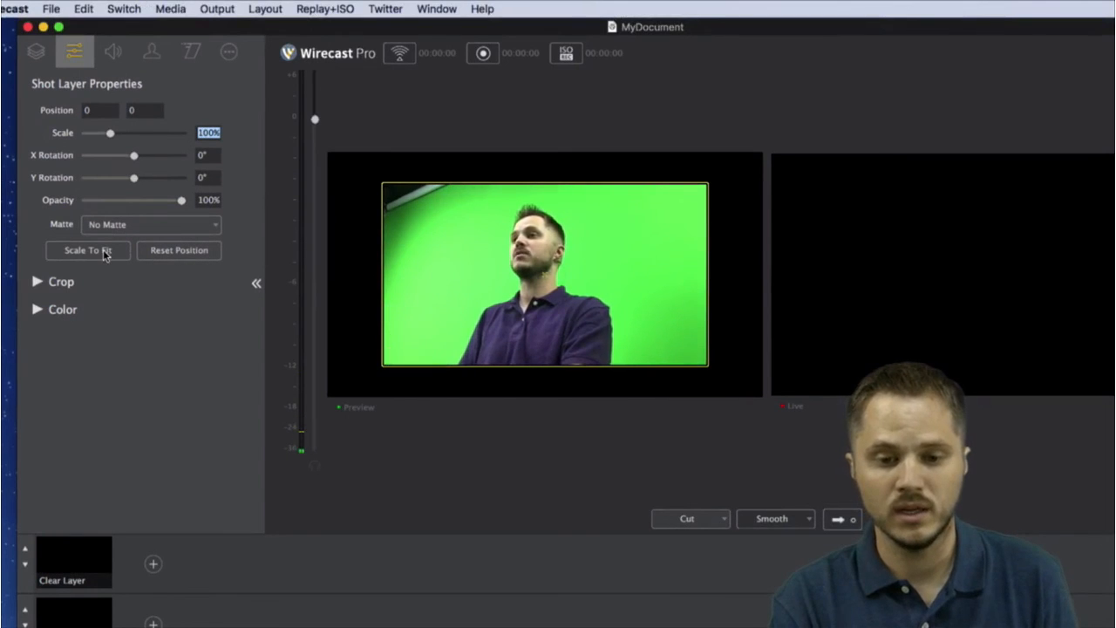
click(105, 252)
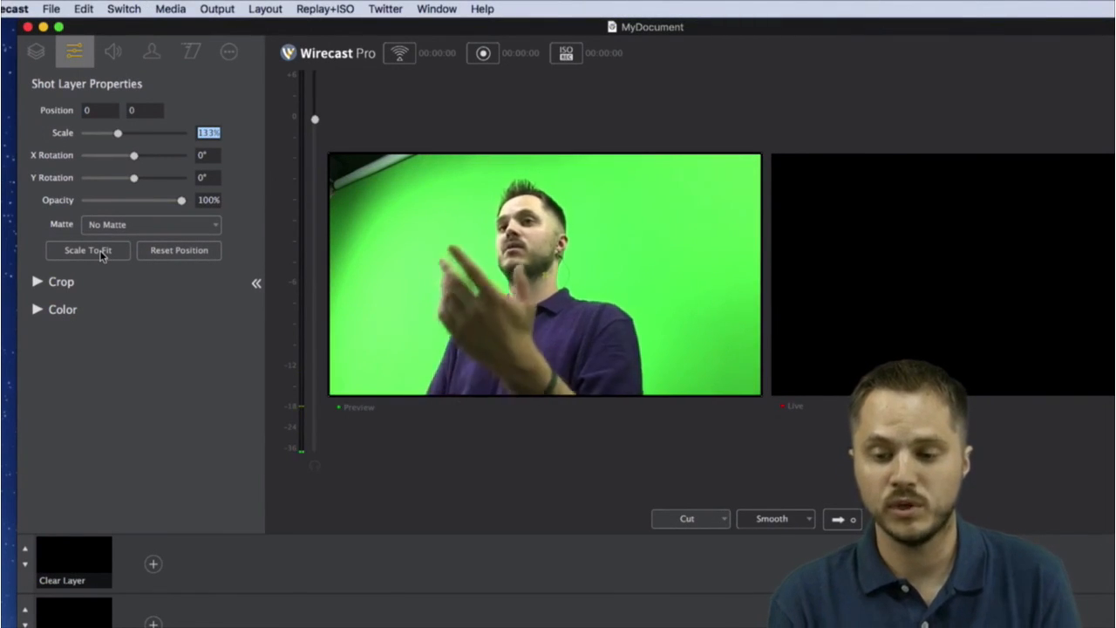
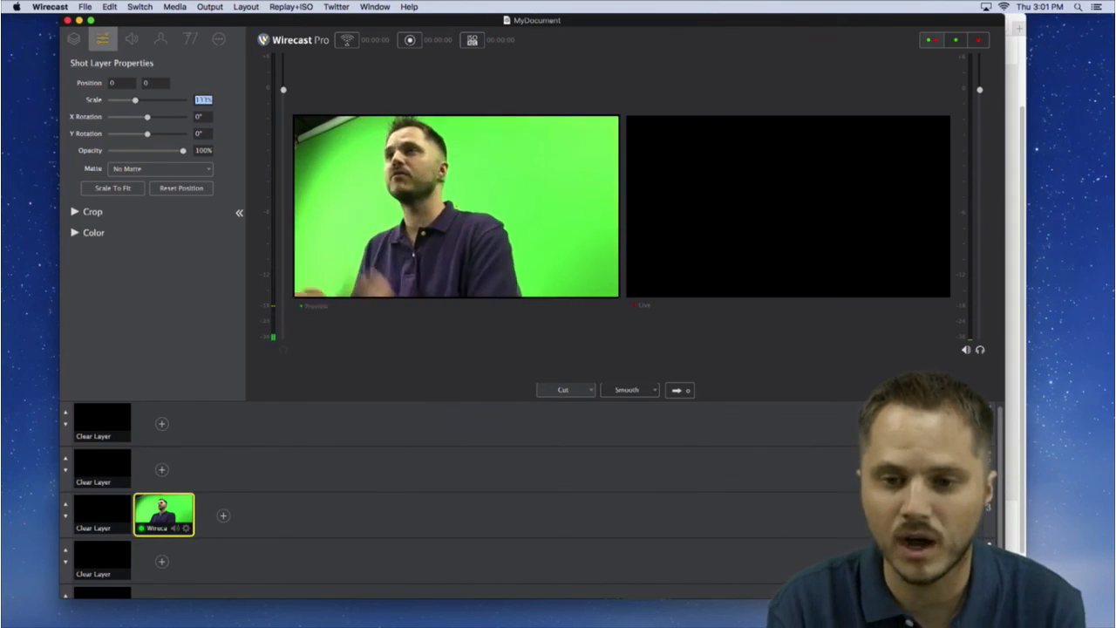
Open the Audio Mixer and reposition it over the document window to show its Live Sources and Master sections
drag(337, 21, 317, 21)
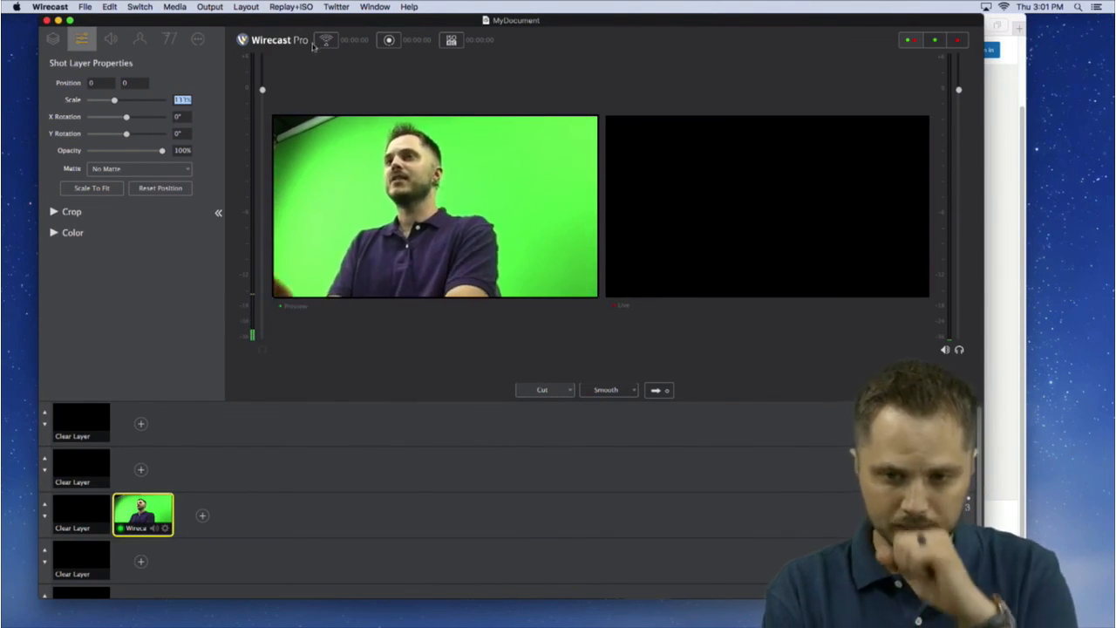
click(375, 6)
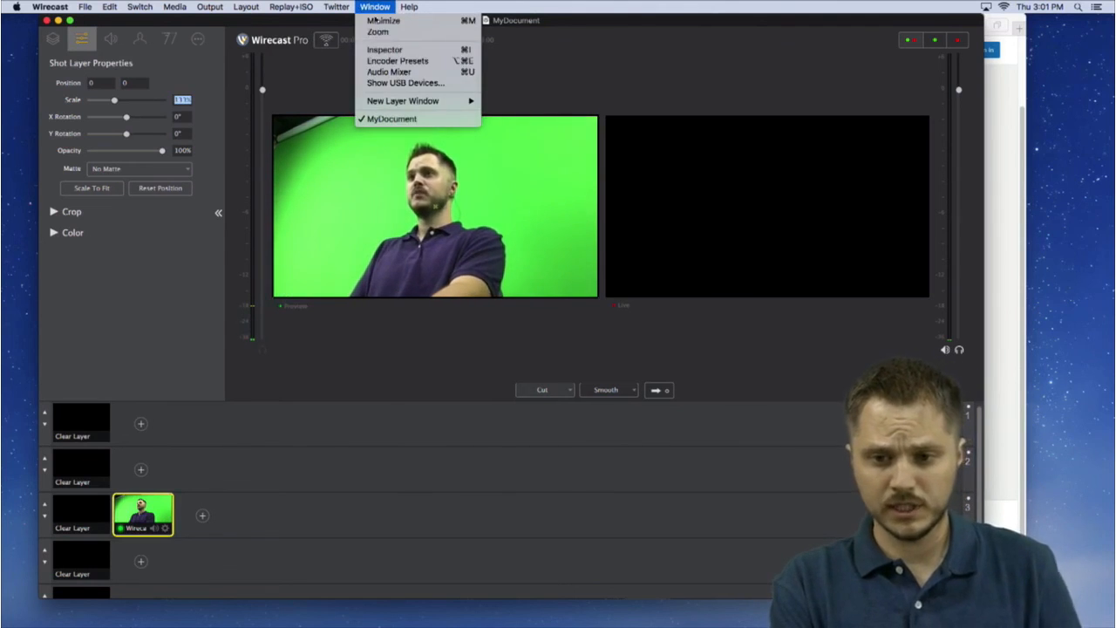
click(392, 72)
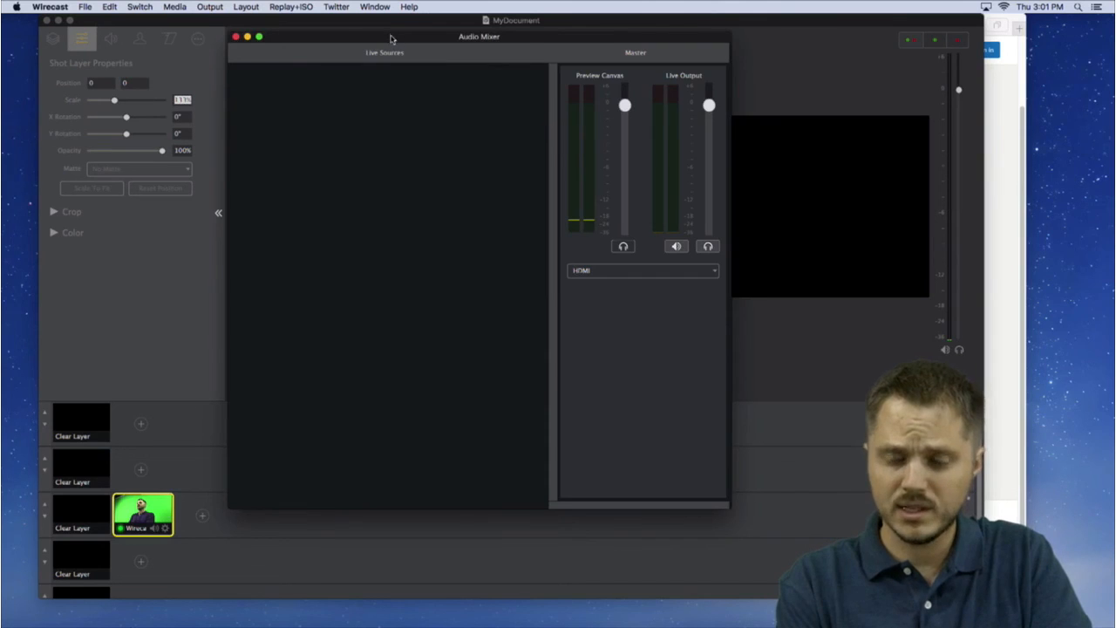
drag(391, 39, 466, 62)
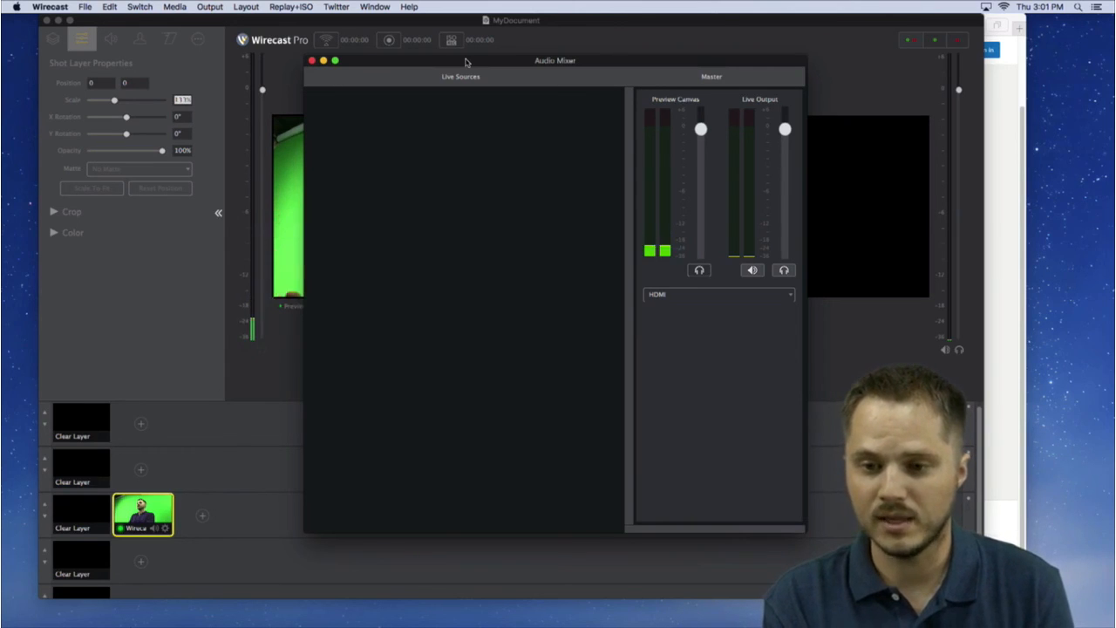
drag(476, 61, 448, 62)
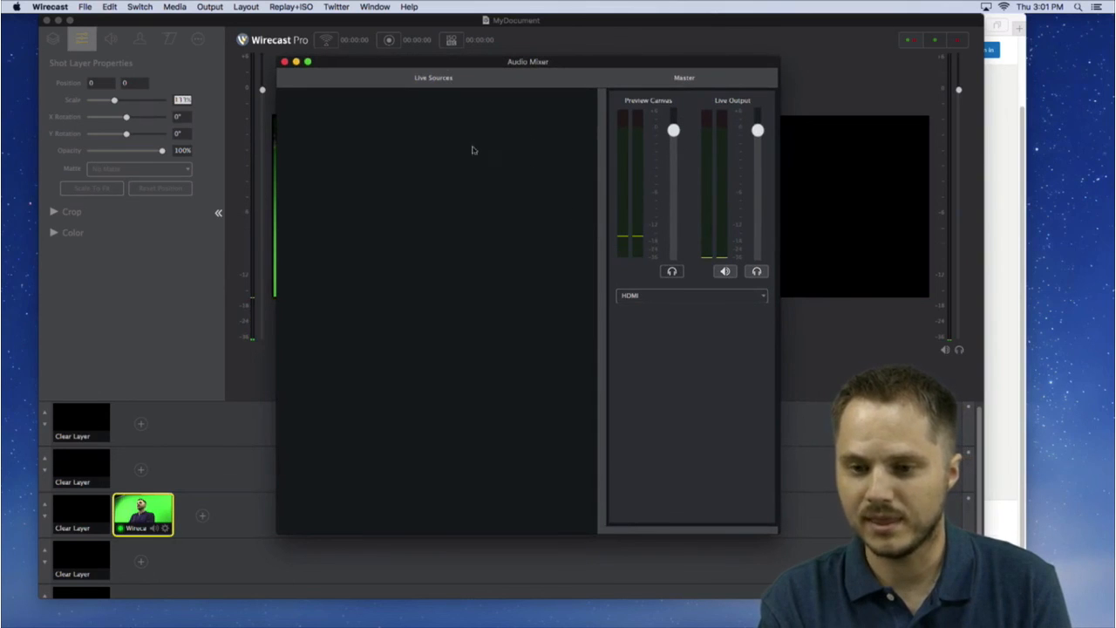
drag(368, 67, 394, 49)
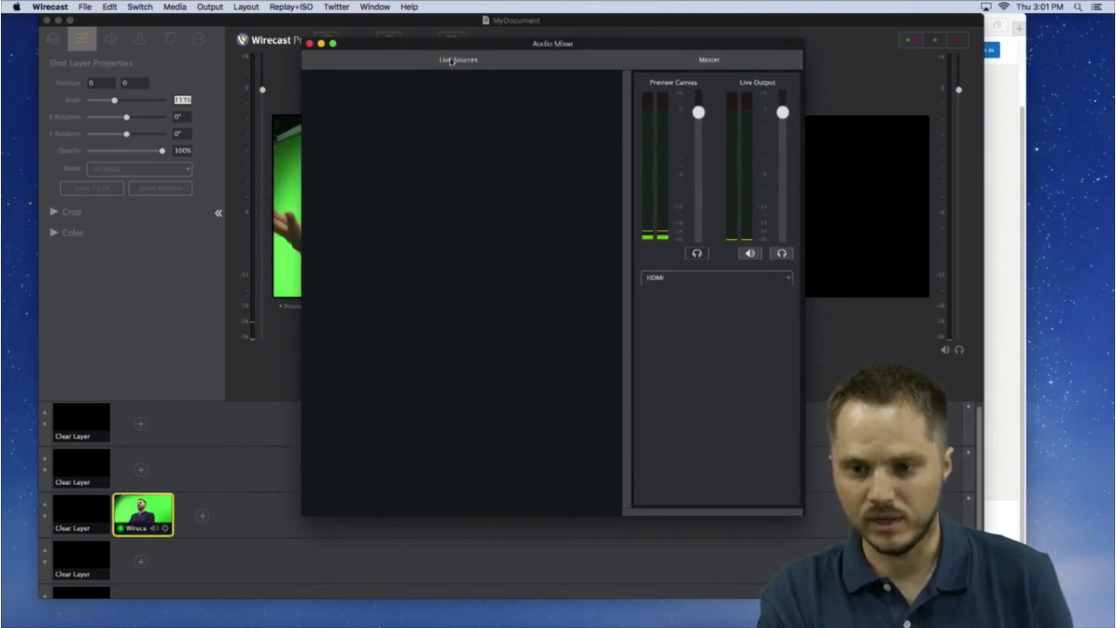
drag(488, 44, 463, 62)
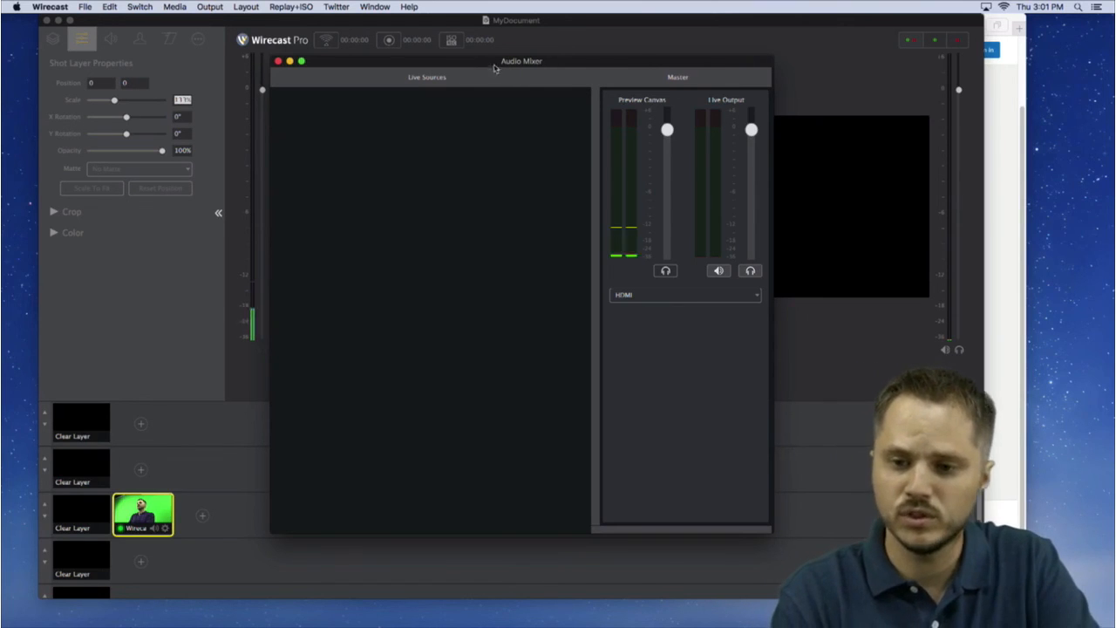
drag(490, 63, 447, 61)
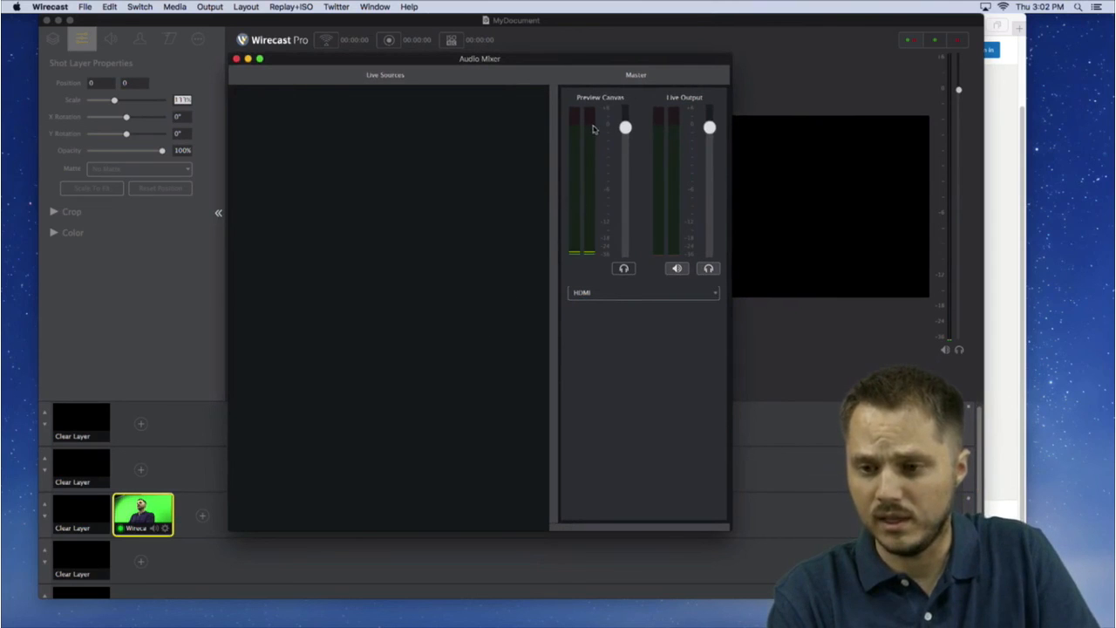
drag(585, 68, 559, 63)
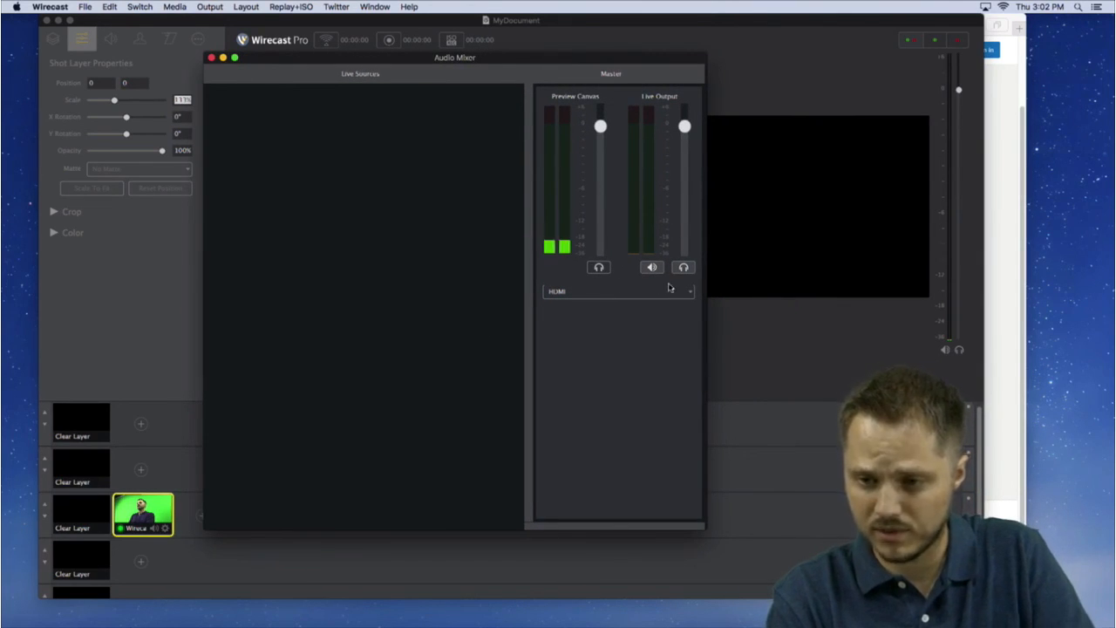
drag(490, 67, 616, 70)
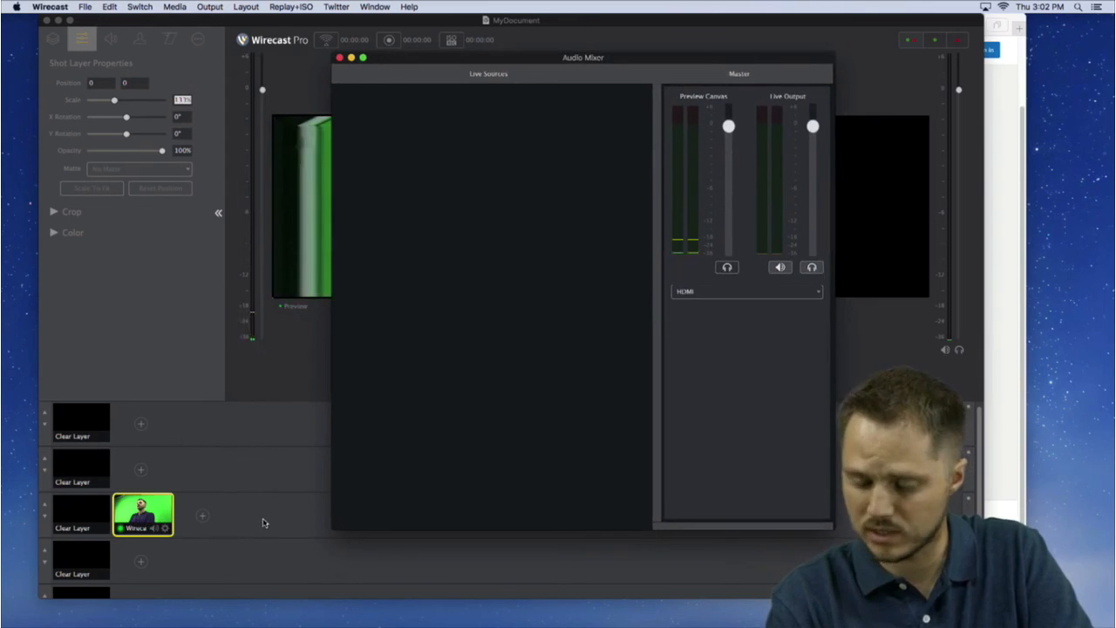
Take the Wirecast Cam shot live and minimize the YouTube browser window behind the document
key(super+w)
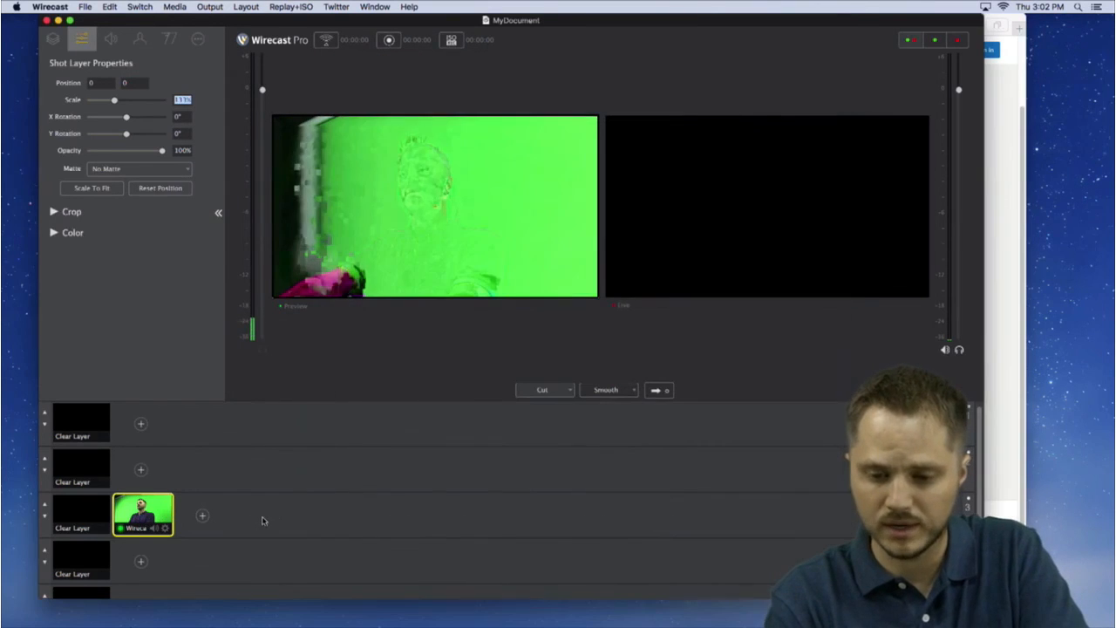
click(659, 391)
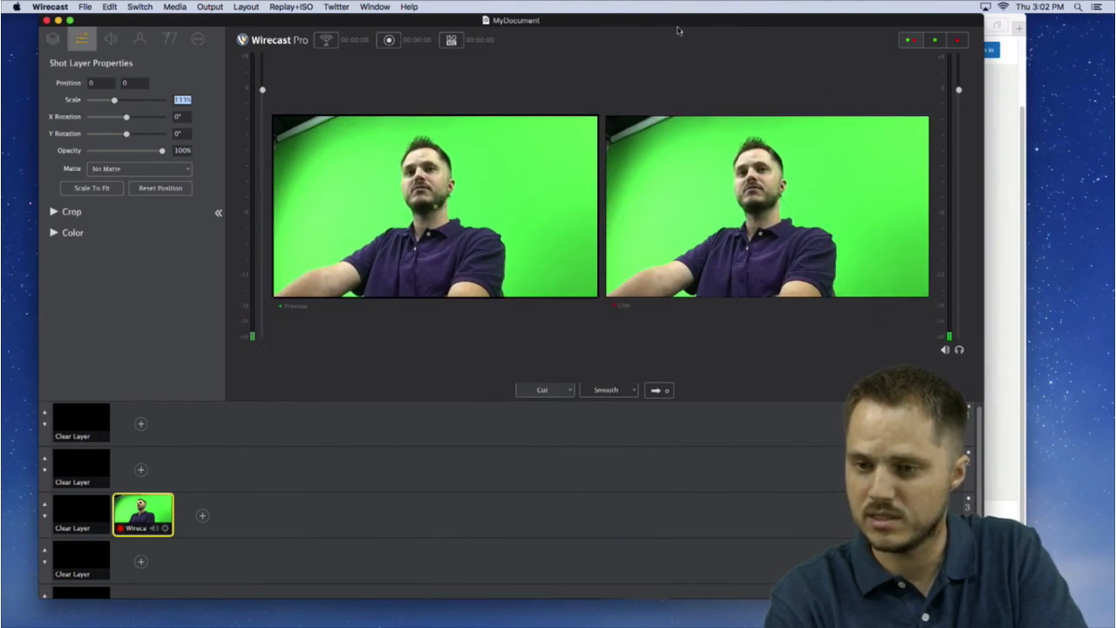
drag(673, 25, 672, 80)
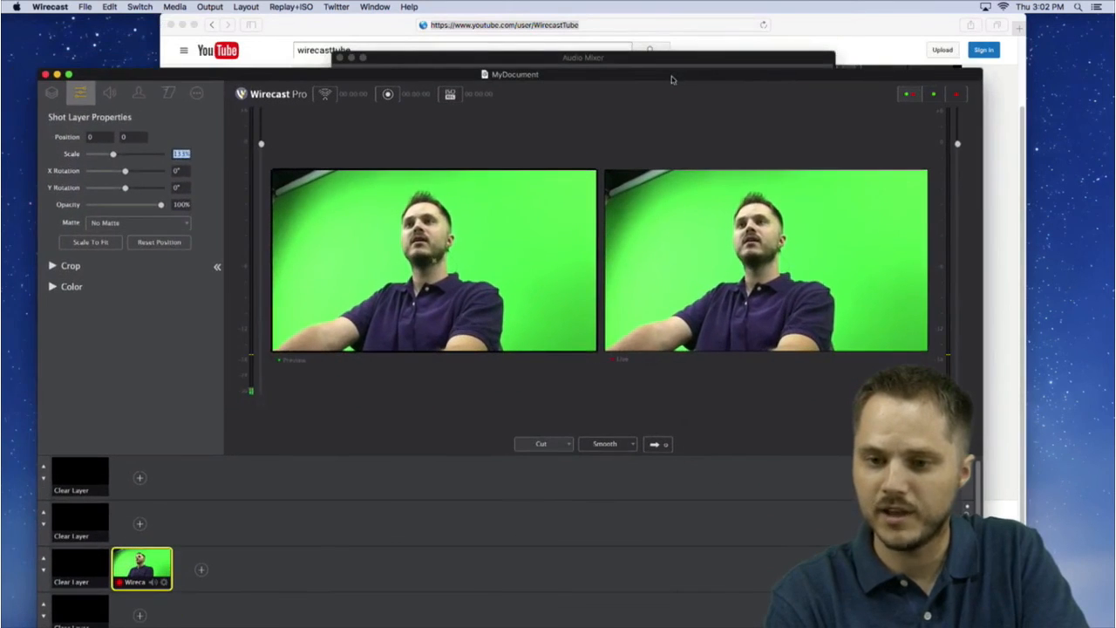
click(328, 30)
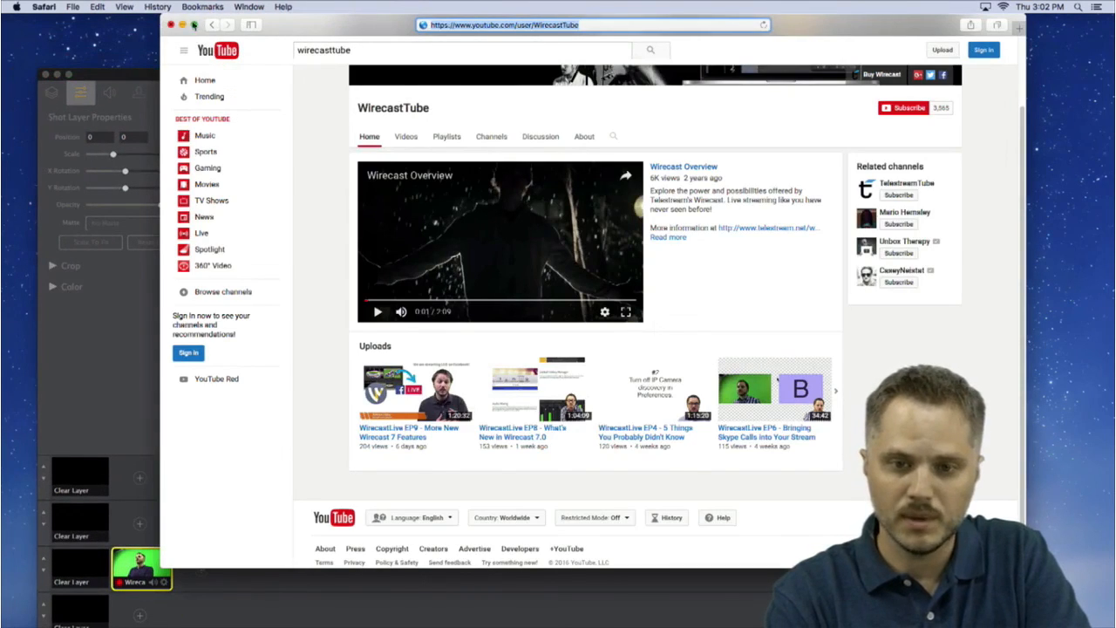
click(182, 25)
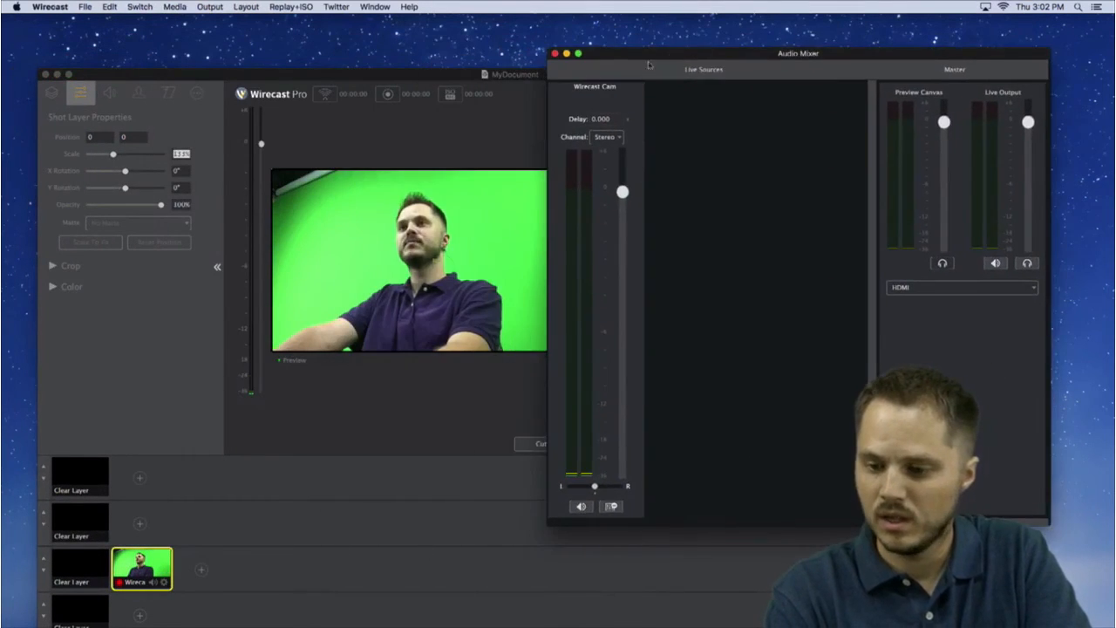
Move the document window back up and bring the Audio Mixer in front to show the live camera source
drag(382, 74, 370, 20)
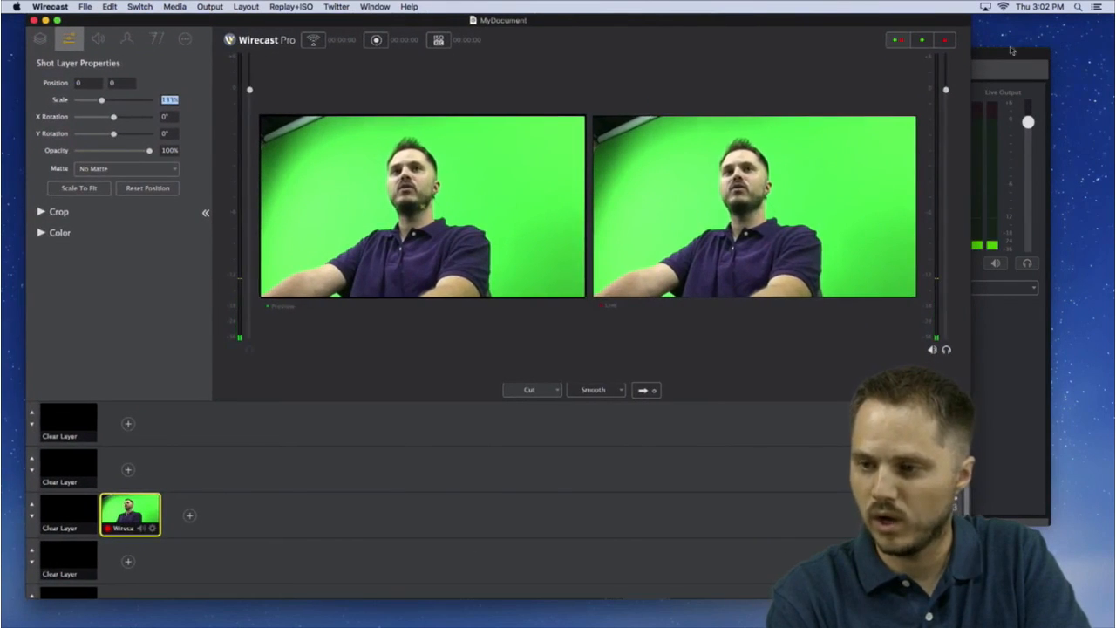
click(1009, 53)
drag(704, 65, 683, 54)
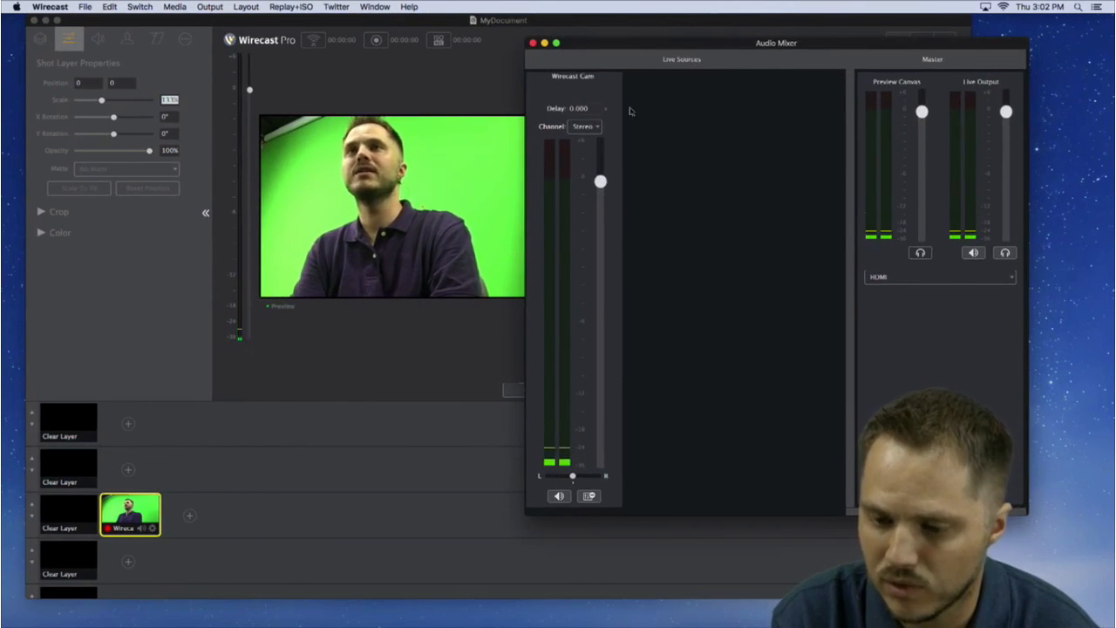
Clear the third master layer in preview and take the empty layer live
click(75, 513)
click(76, 513)
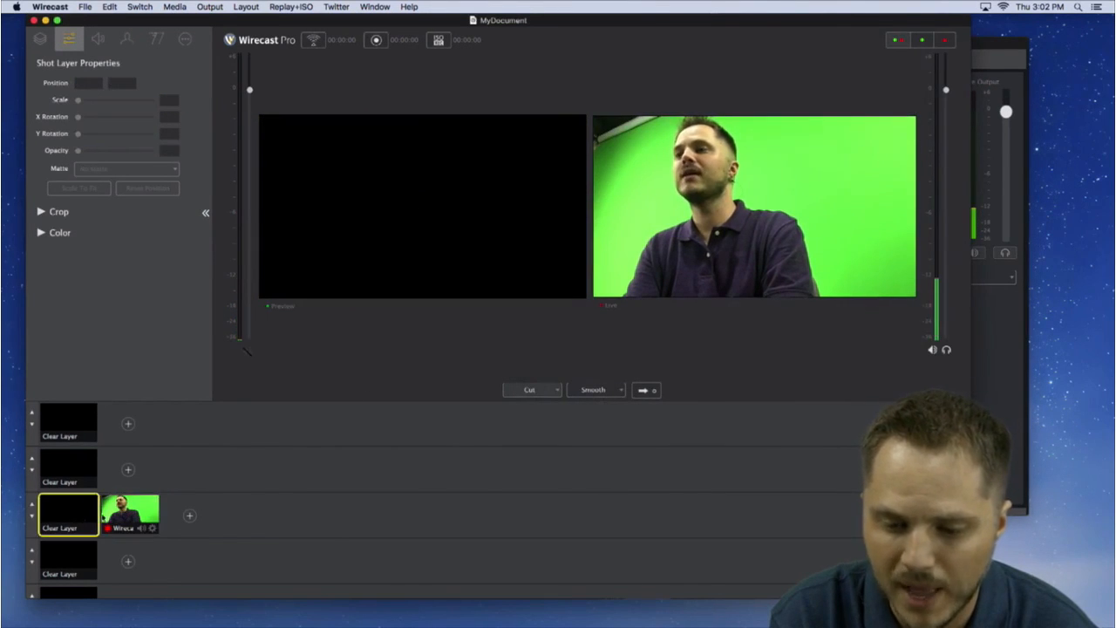
click(616, 394)
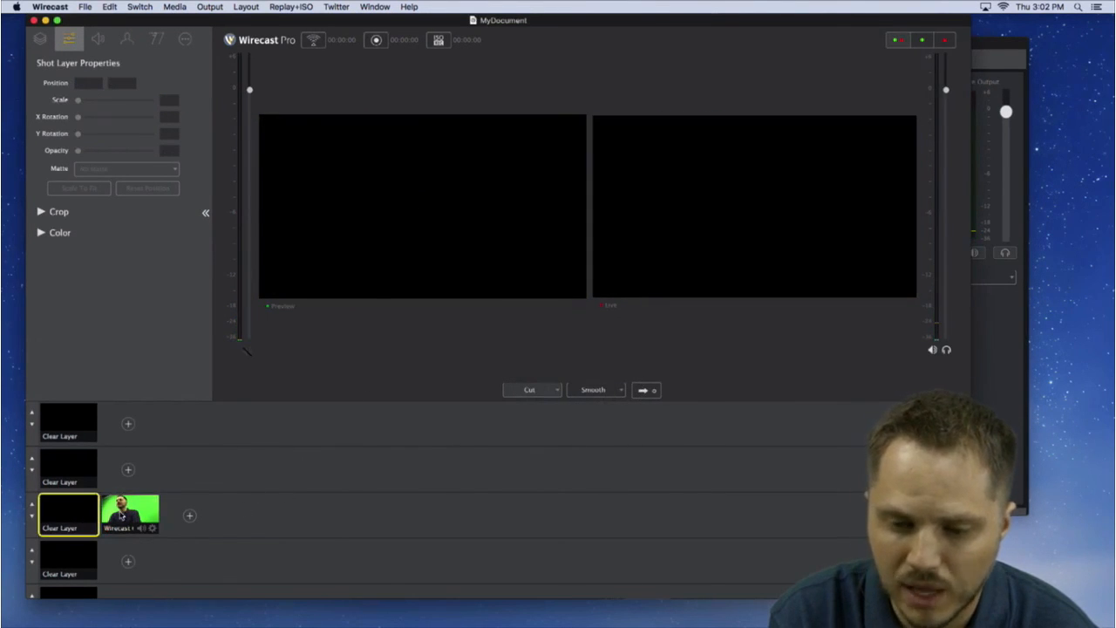
Put the Wirecast Cam shot back in preview and bring the Audio Mixer to the front
click(121, 515)
click(984, 322)
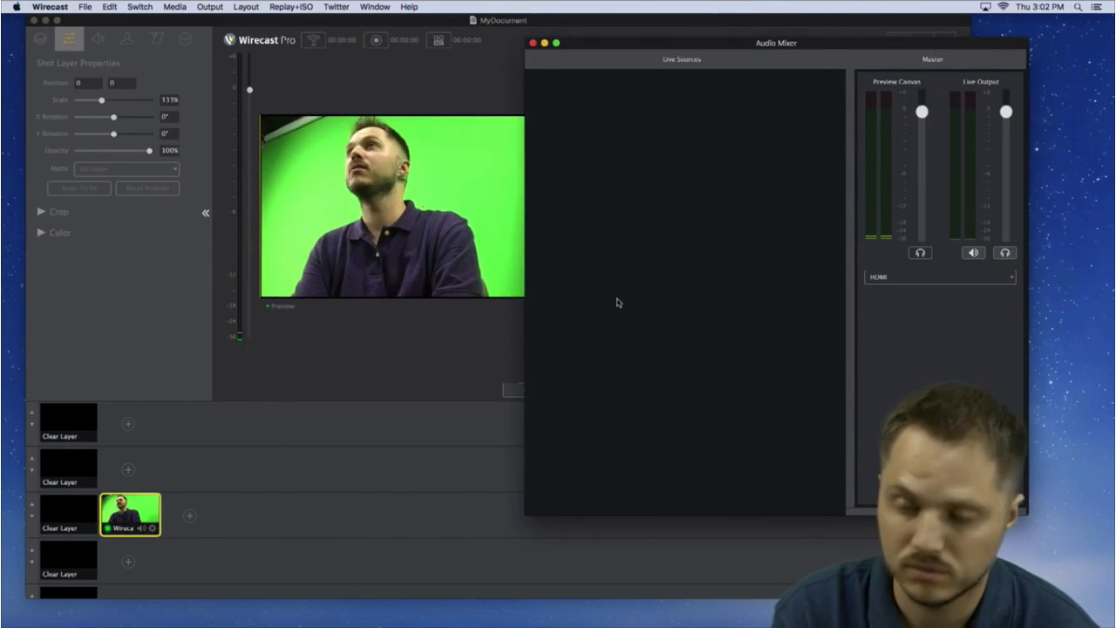
Take the Wirecast Cam shot live and move the Audio Mixer window clear of the live volume slider
click(505, 364)
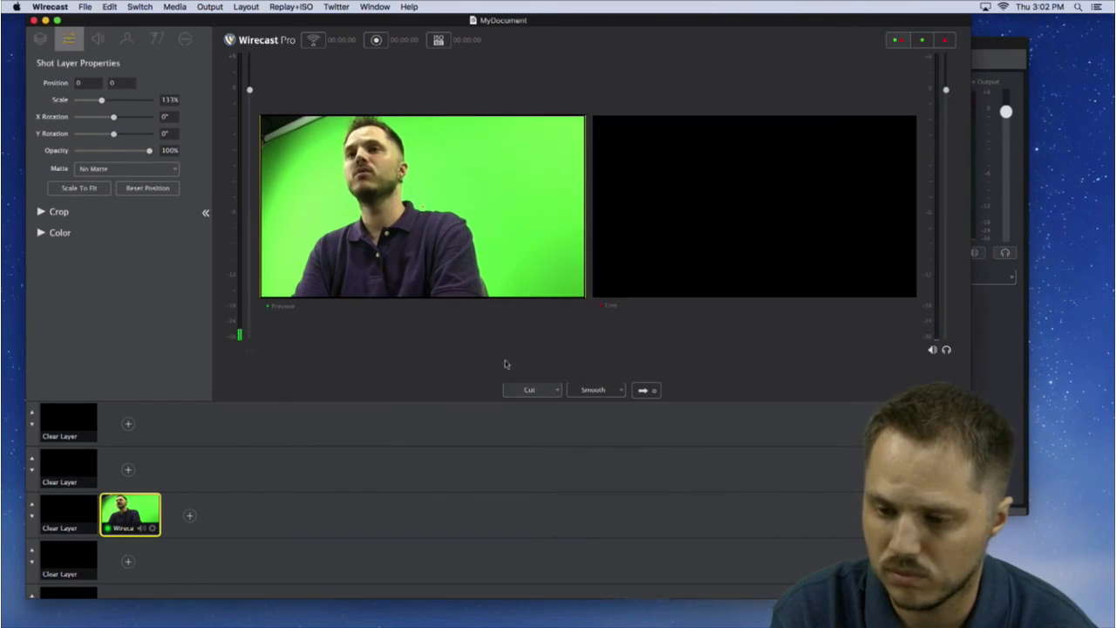
click(645, 390)
click(986, 332)
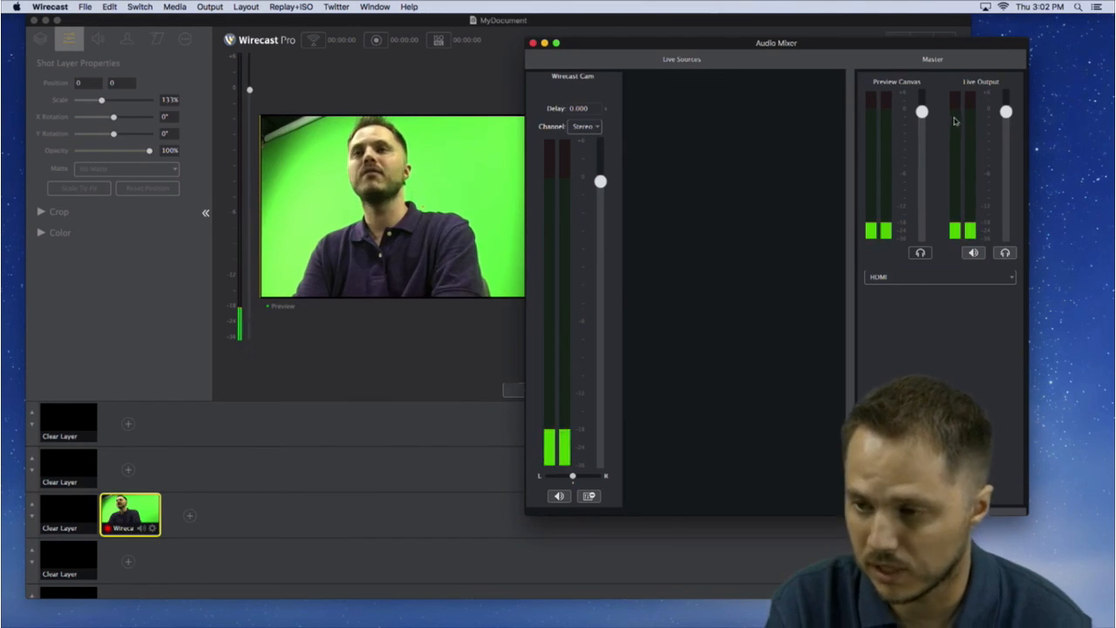
drag(799, 43, 590, 169)
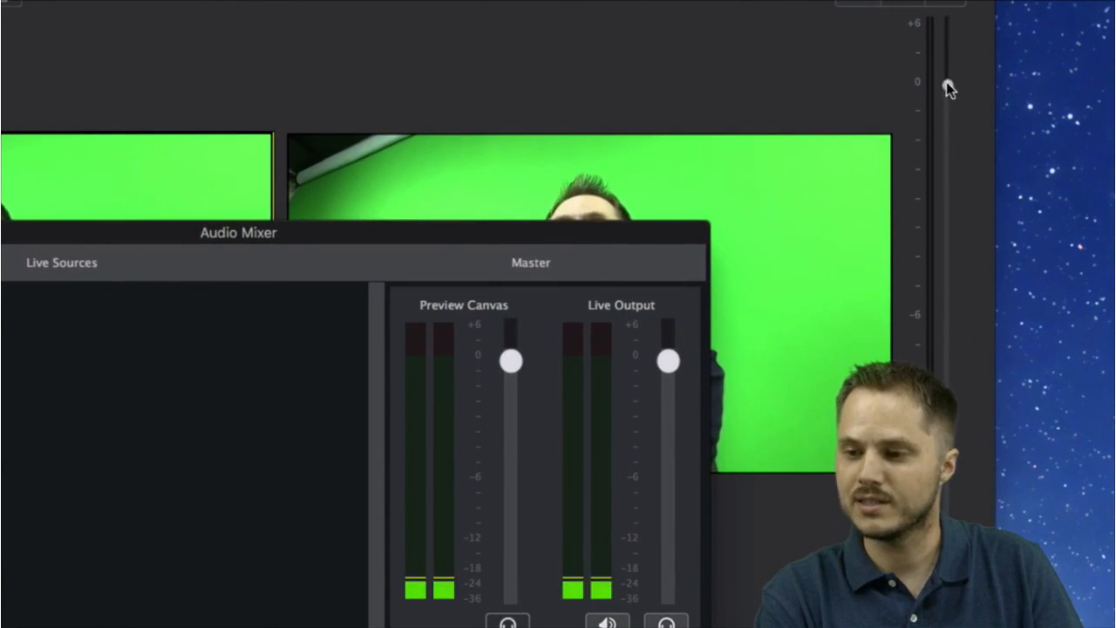
Lower the live volume slider in the main document and place the Audio Mixer in front to compare its Live Output fader
drag(948, 84, 950, 139)
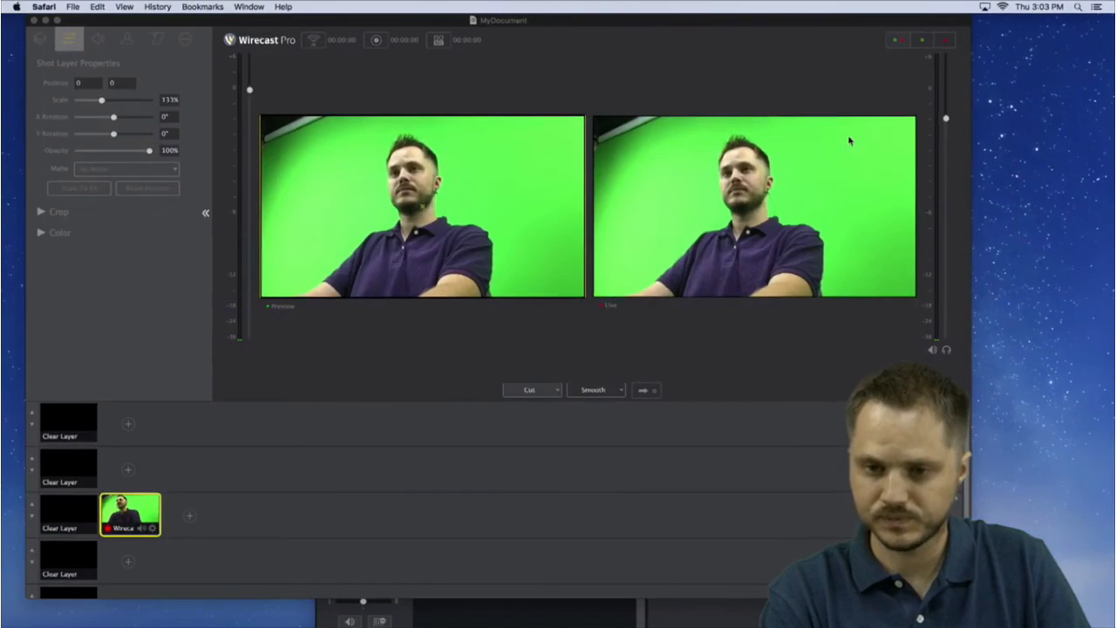
click(728, 618)
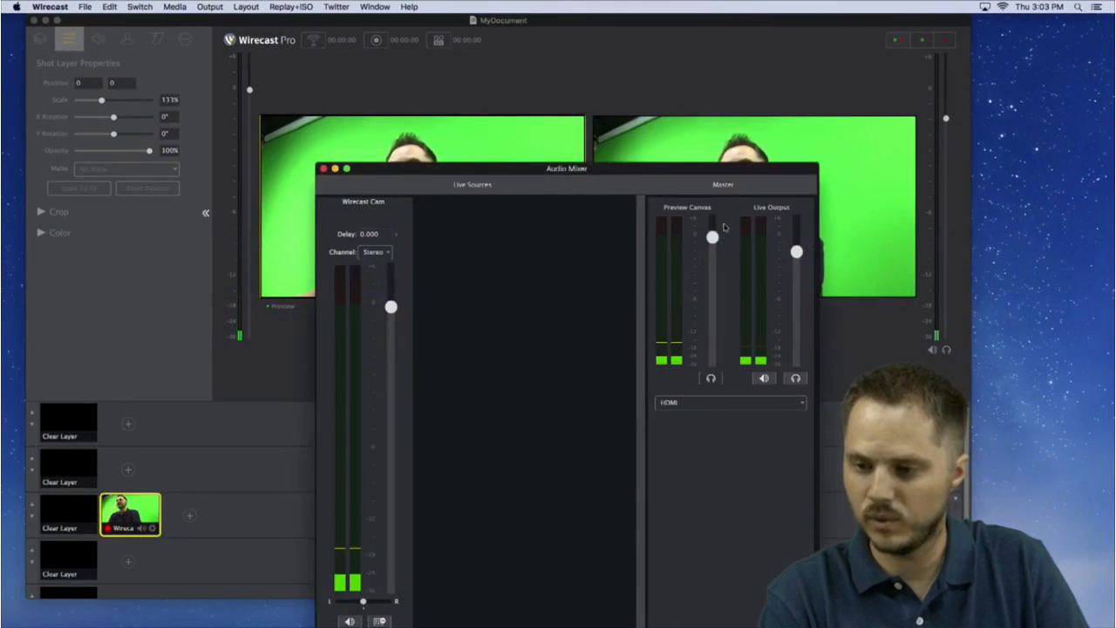
drag(700, 168, 932, 139)
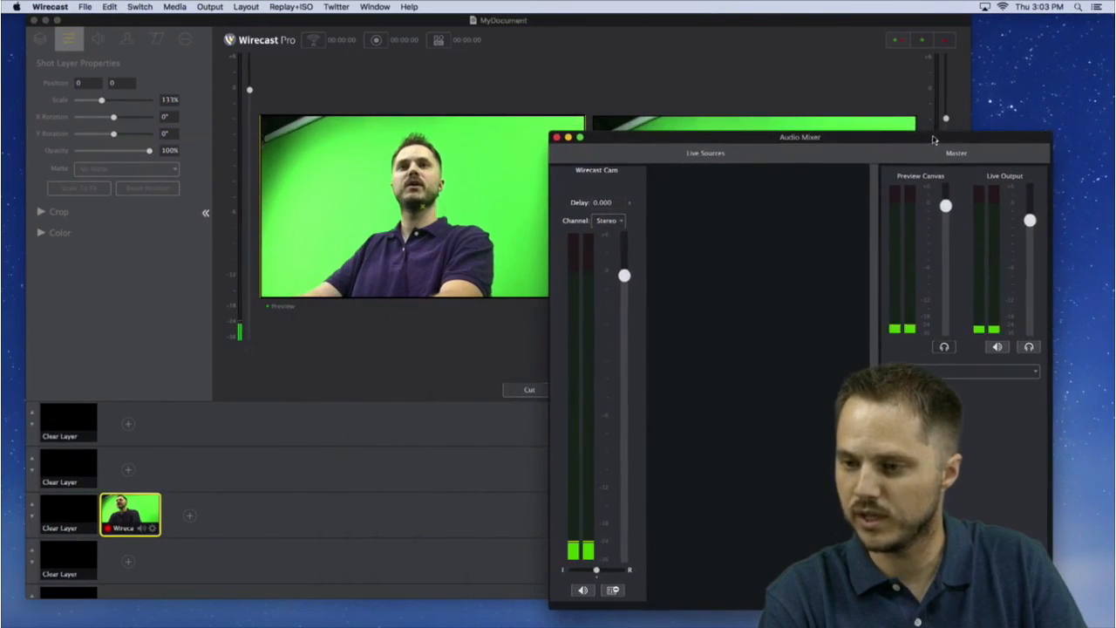
Bring the main document forward and raise its live volume slider to about 0 dB
click(831, 24)
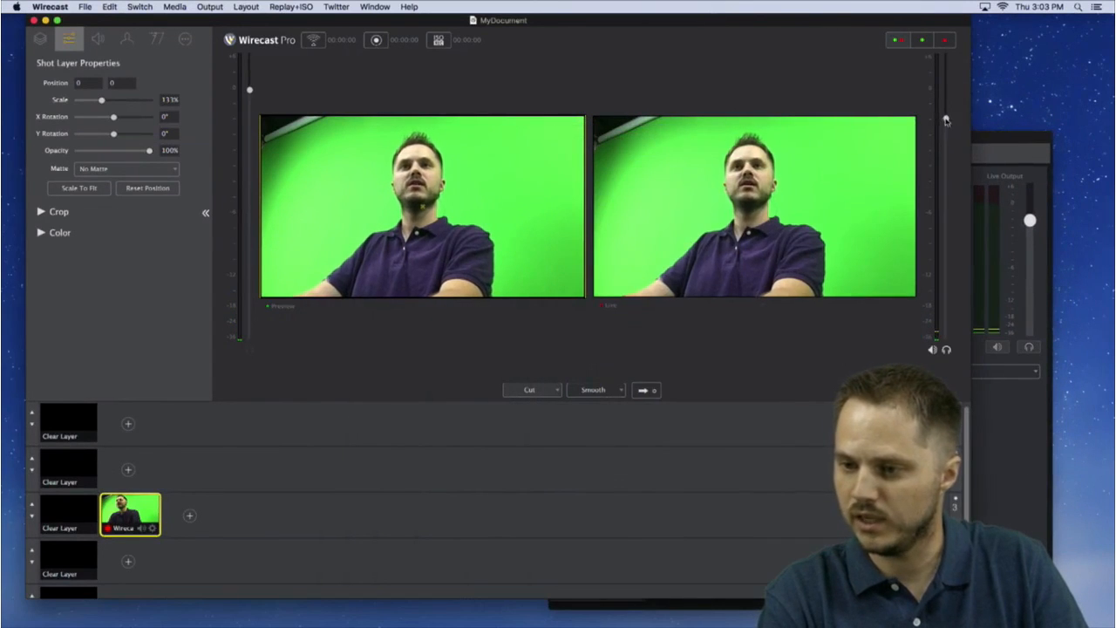
mouse_move(946, 118)
drag(946, 118, 947, 92)
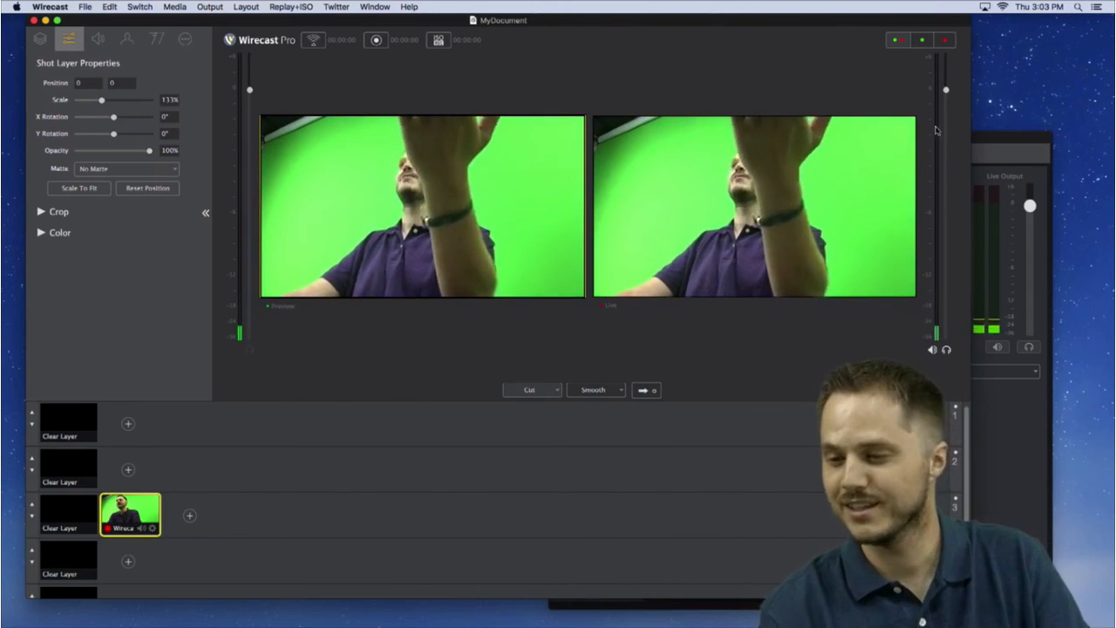
Lower the Preview Canvas fader to -INF dB in the Audio Mixer and the main document's live volume slider to its minimum
click(993, 142)
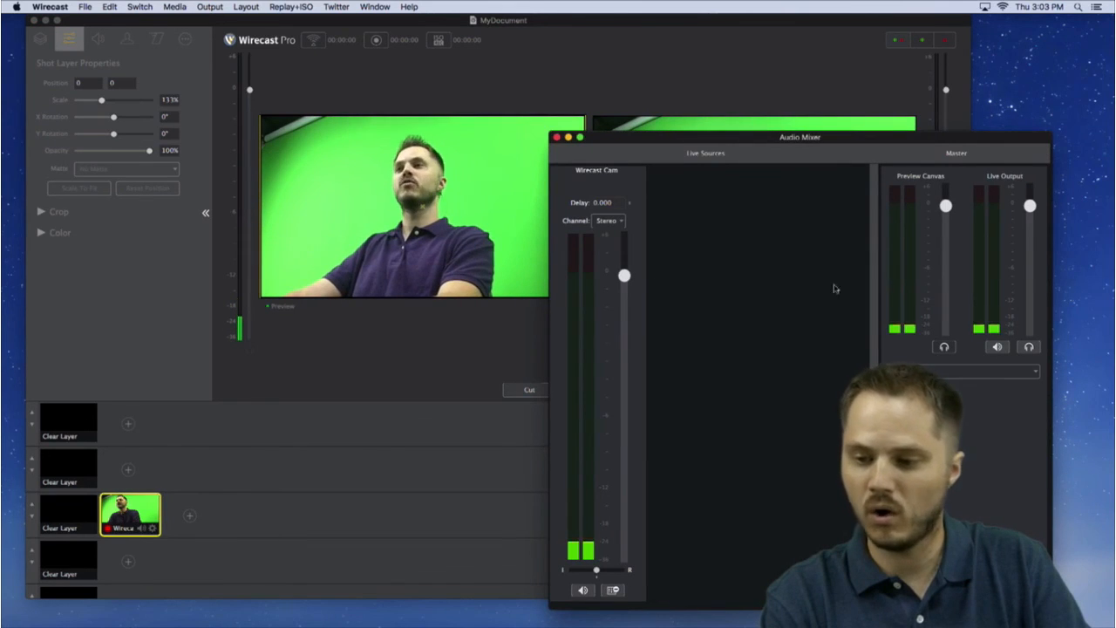
drag(946, 212, 953, 339)
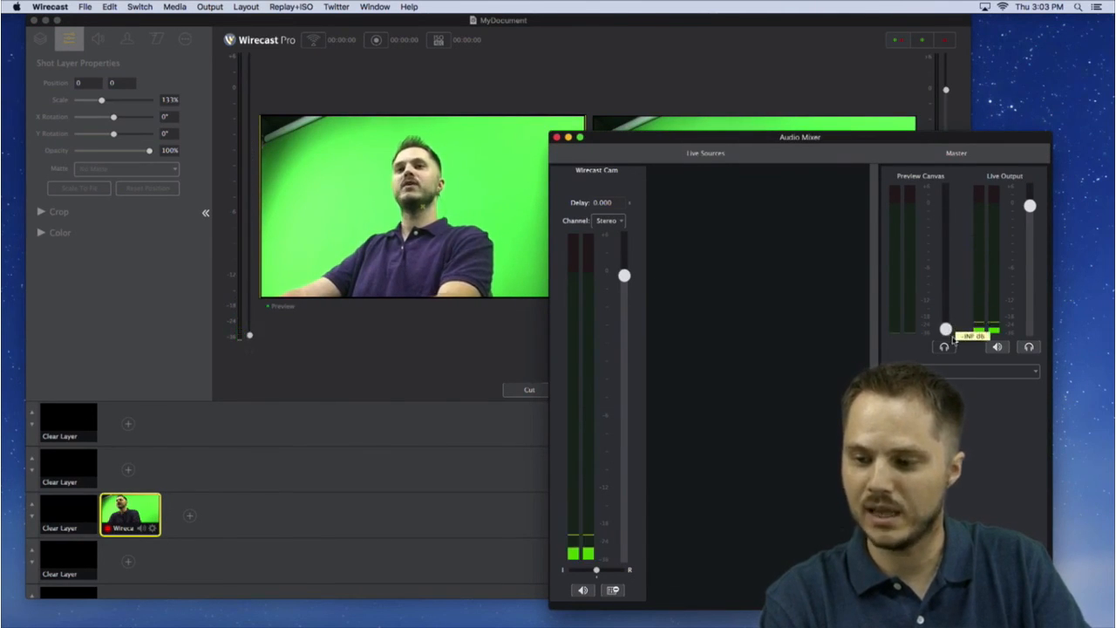
click(763, 26)
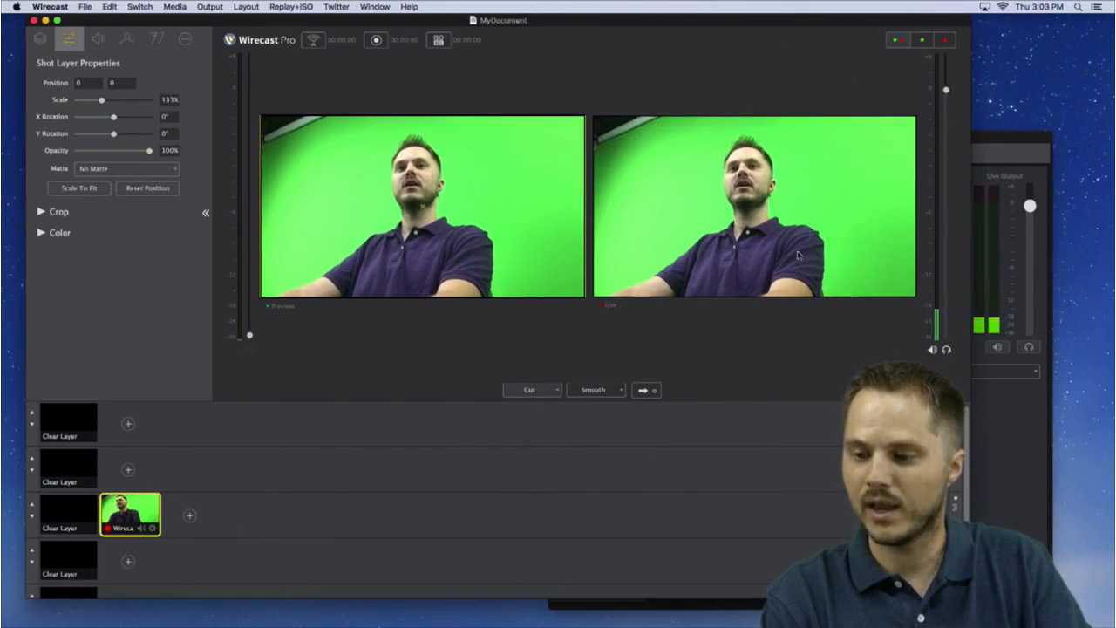
click(649, 392)
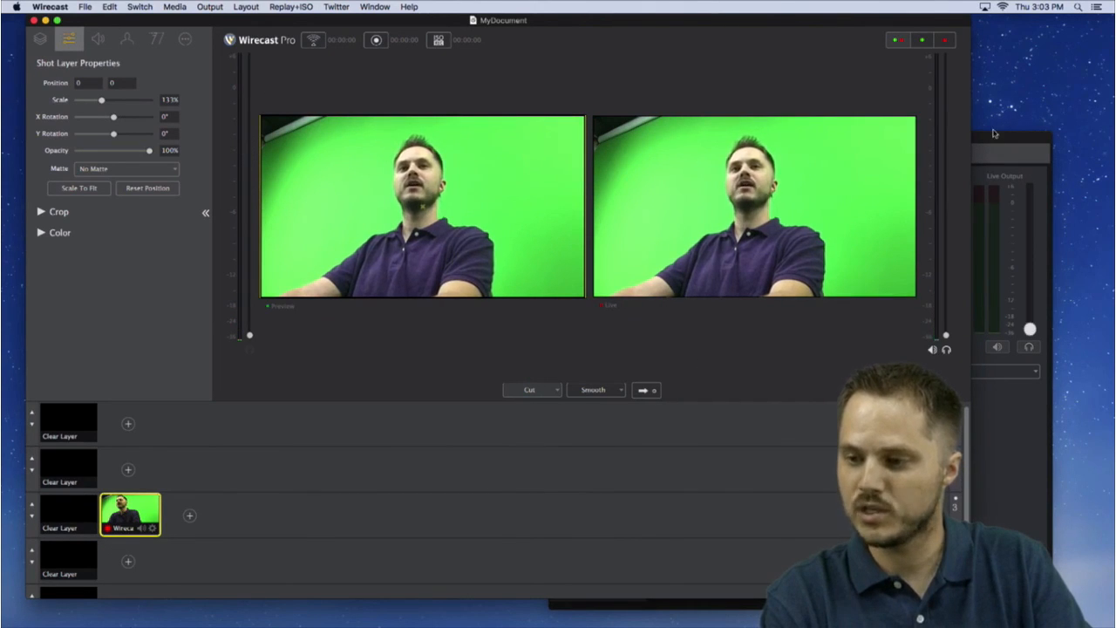
Raise the Preview Canvas and Live Output faders in the Audio Mixer to about 0 dB
click(988, 142)
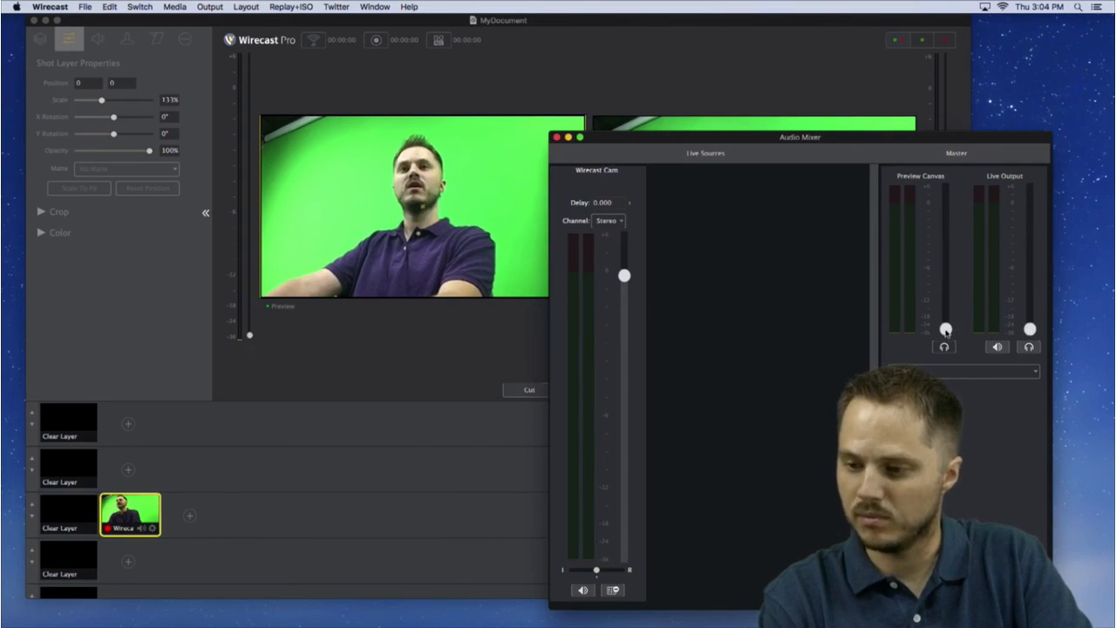
drag(946, 329, 940, 208)
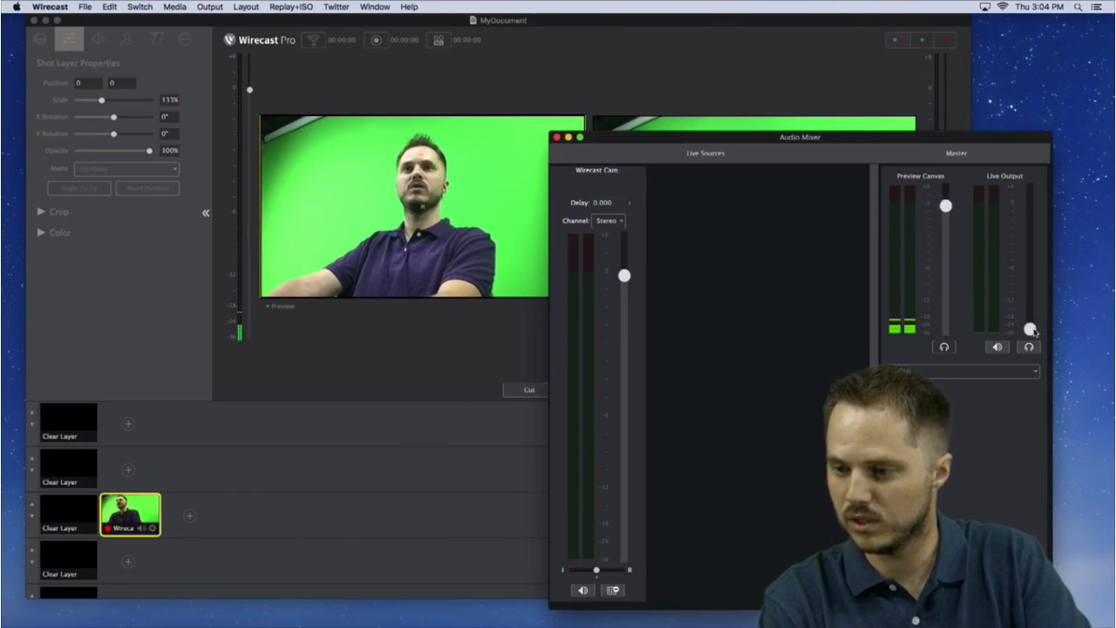
drag(1031, 329, 1026, 204)
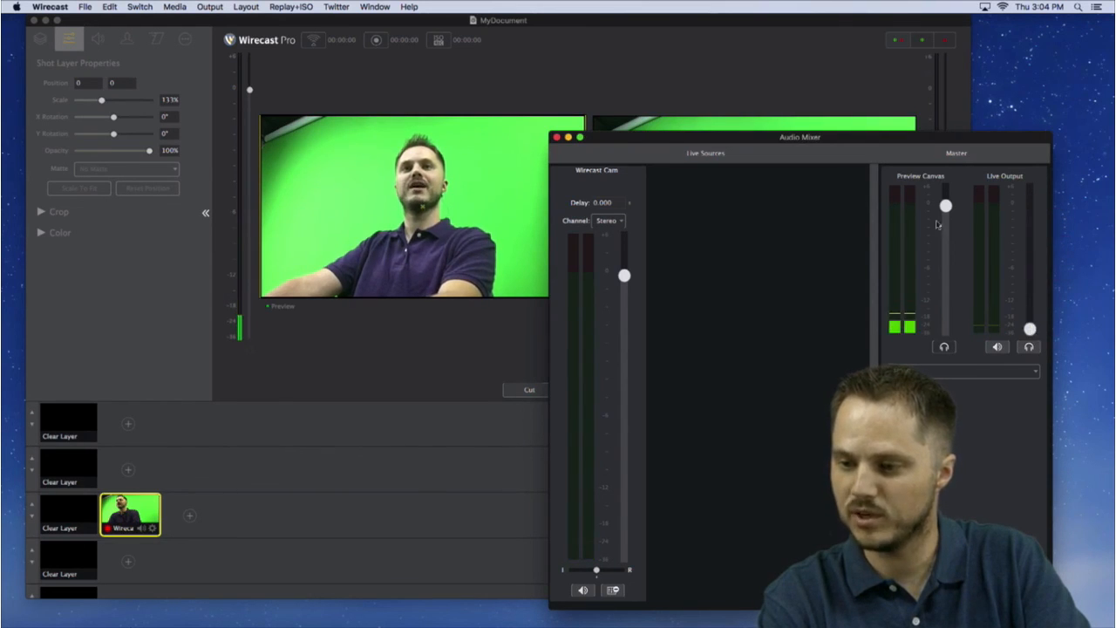
Compare the volume, speaker and headphone controls in the main document with the master controls in the Audio Mixer
click(756, 63)
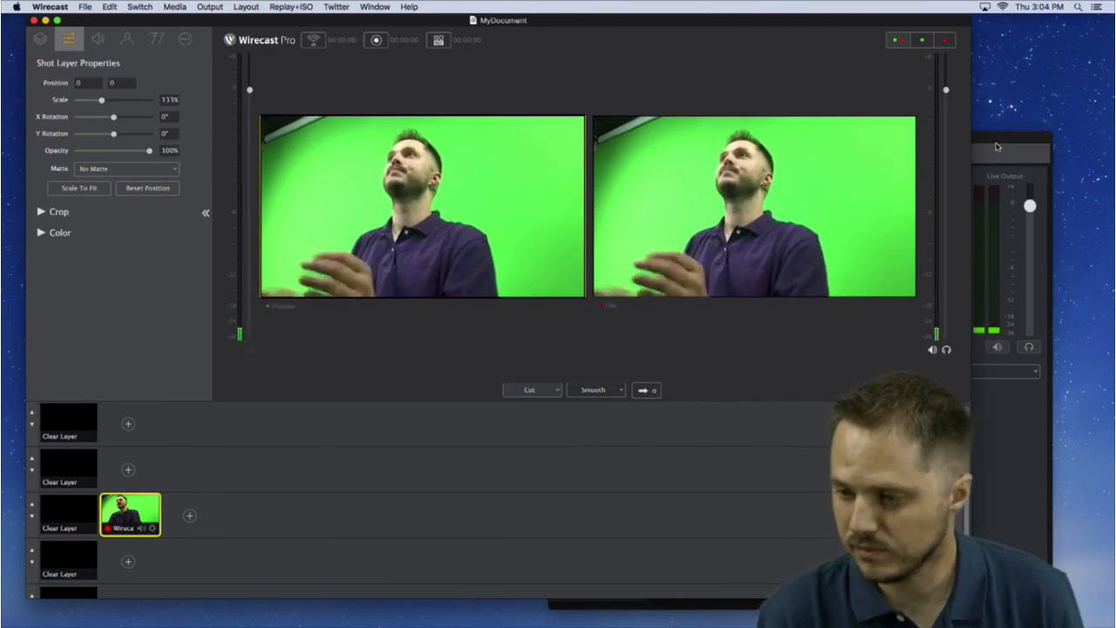
click(996, 146)
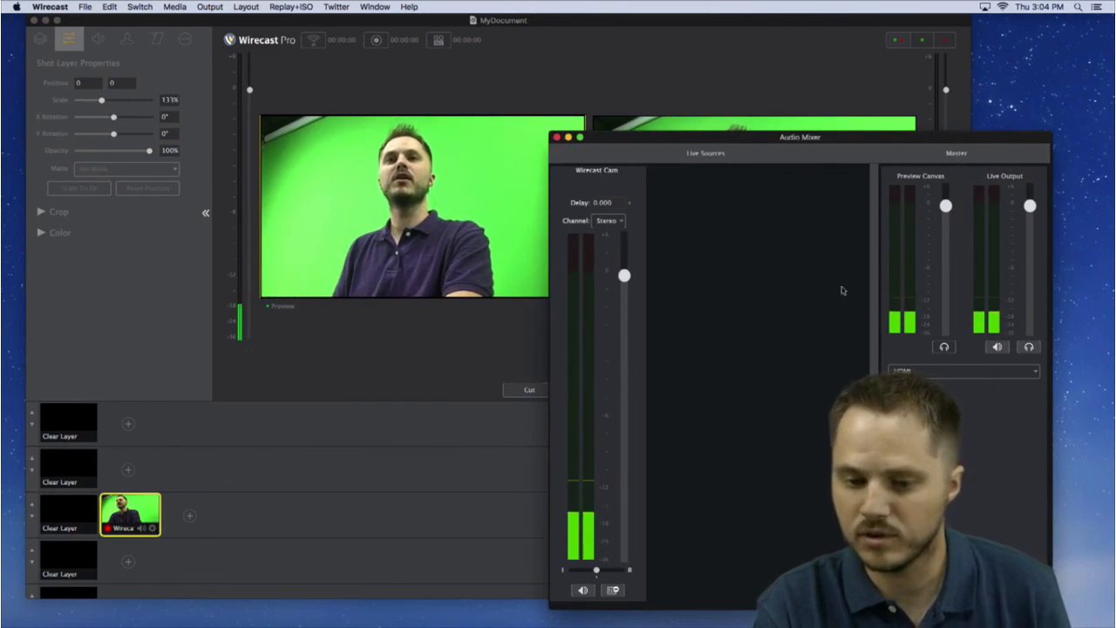
click(314, 358)
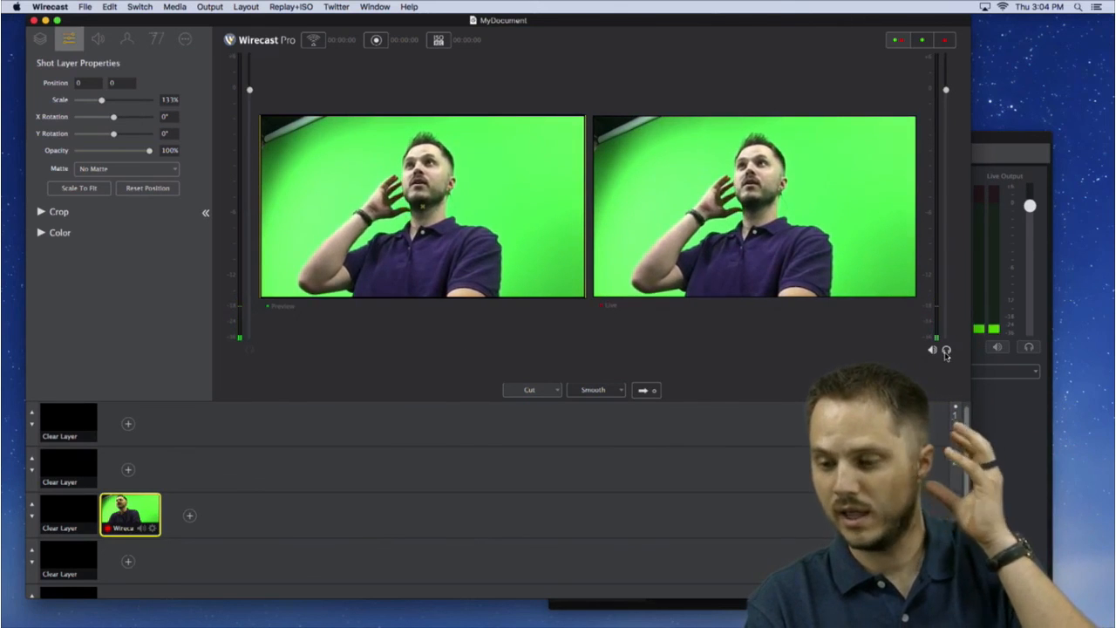
click(1005, 293)
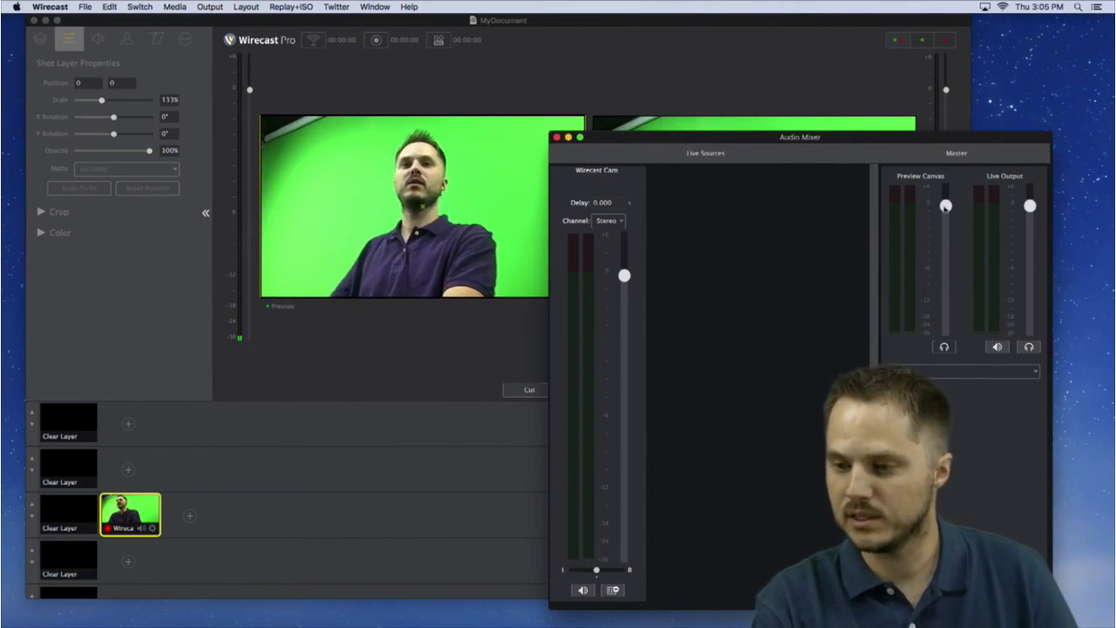
Reposition the Audio Mixer over the document window and raise its Live Output fader to about 0 dB
drag(873, 150, 844, 379)
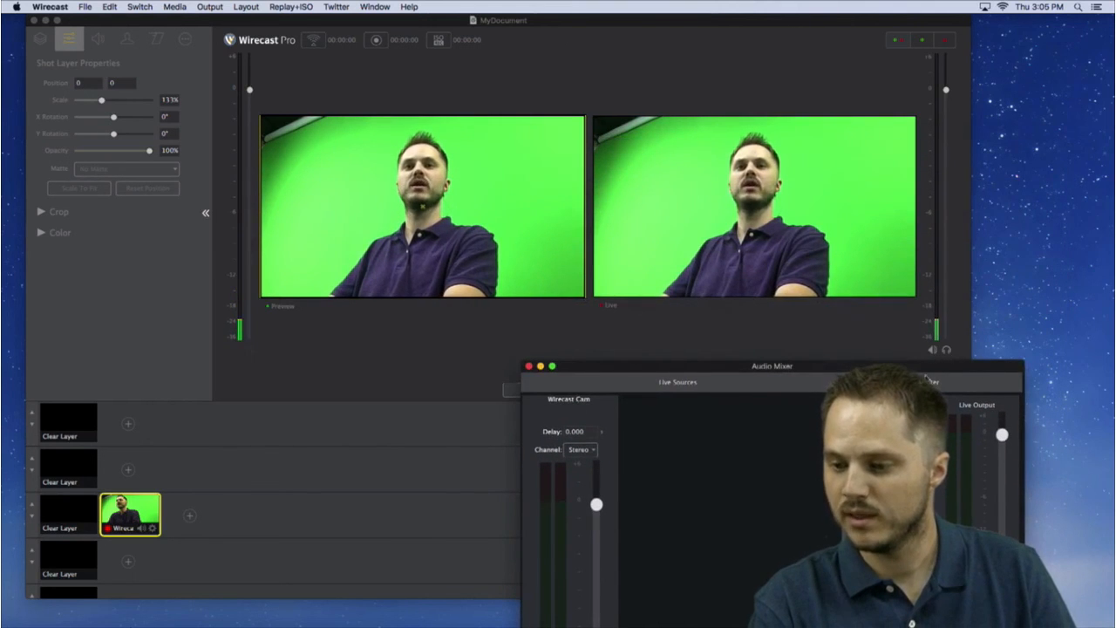
drag(927, 377, 973, 55)
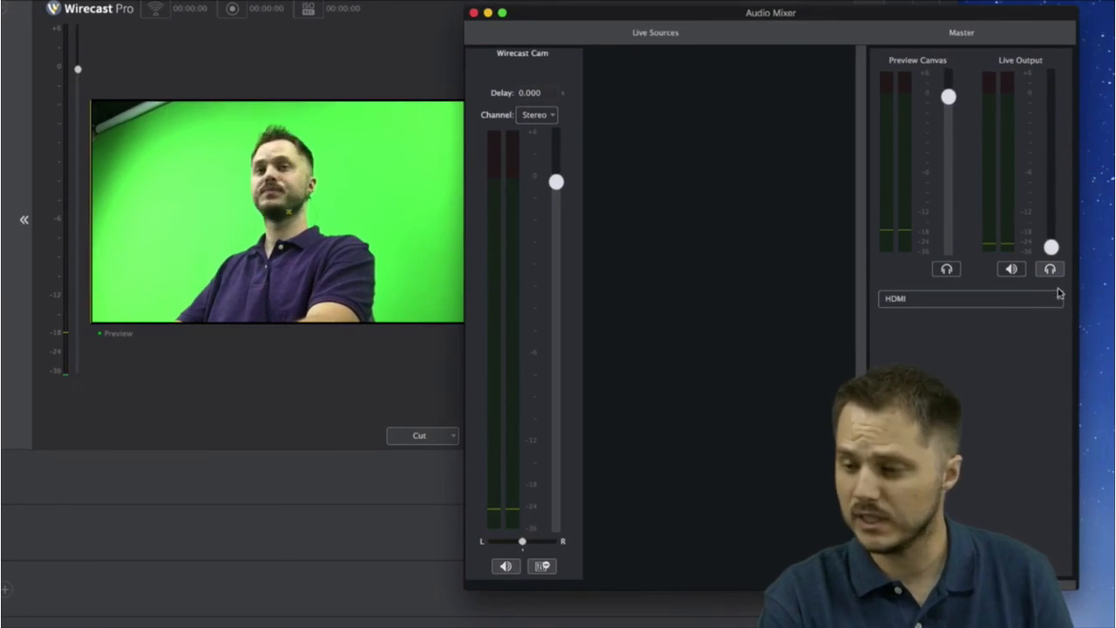
drag(1053, 249, 1053, 184)
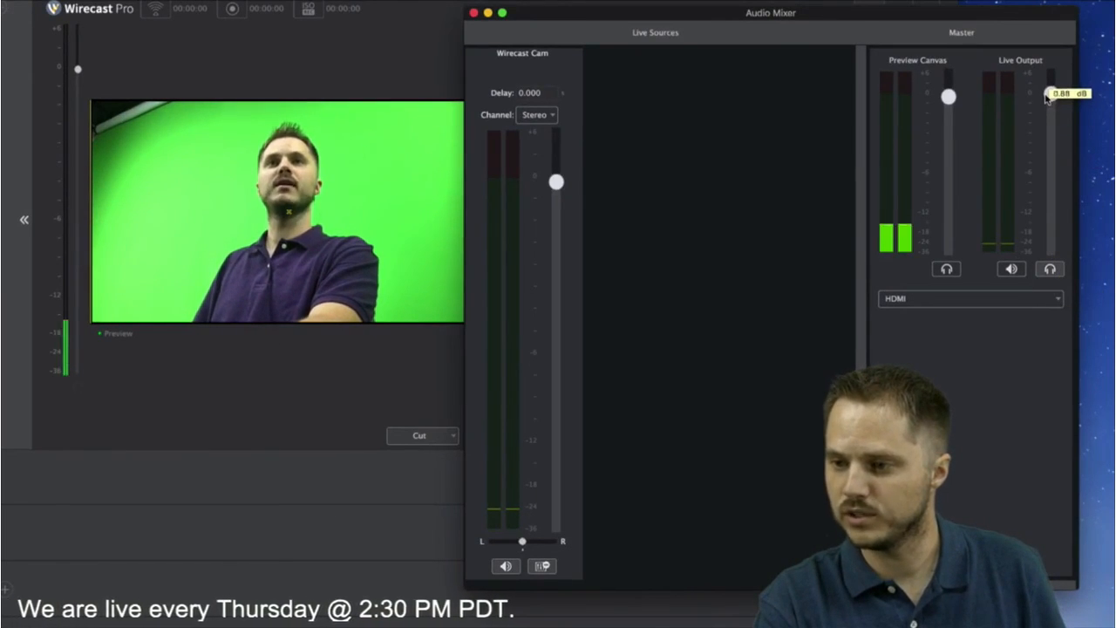
Examine the list of audio output devices available for monitoring in the Audio Mixer's Master section
click(1011, 272)
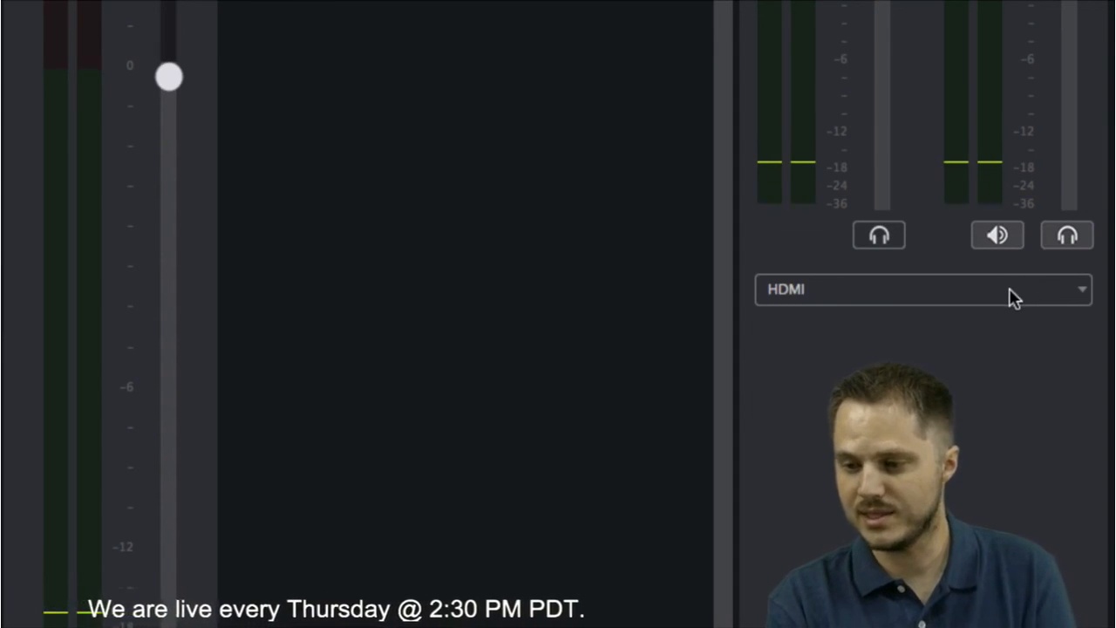
click(1009, 296)
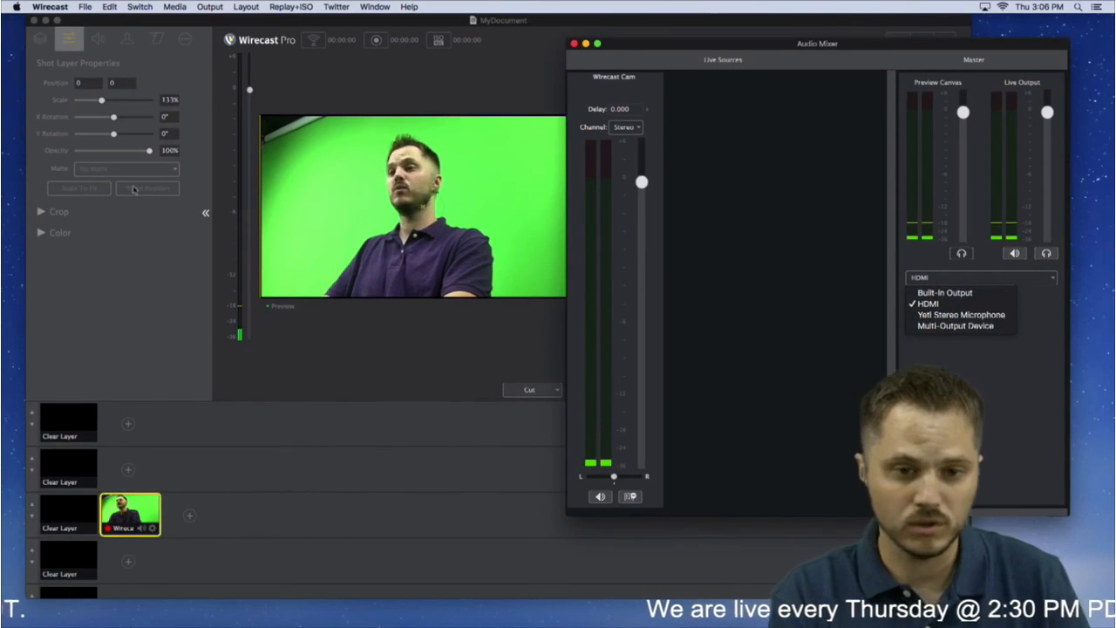
click(17, 8)
Switch to System Preferences and open the Sound output settings, moving the window clear of the Audio Mixer's master controls
click(17, 8)
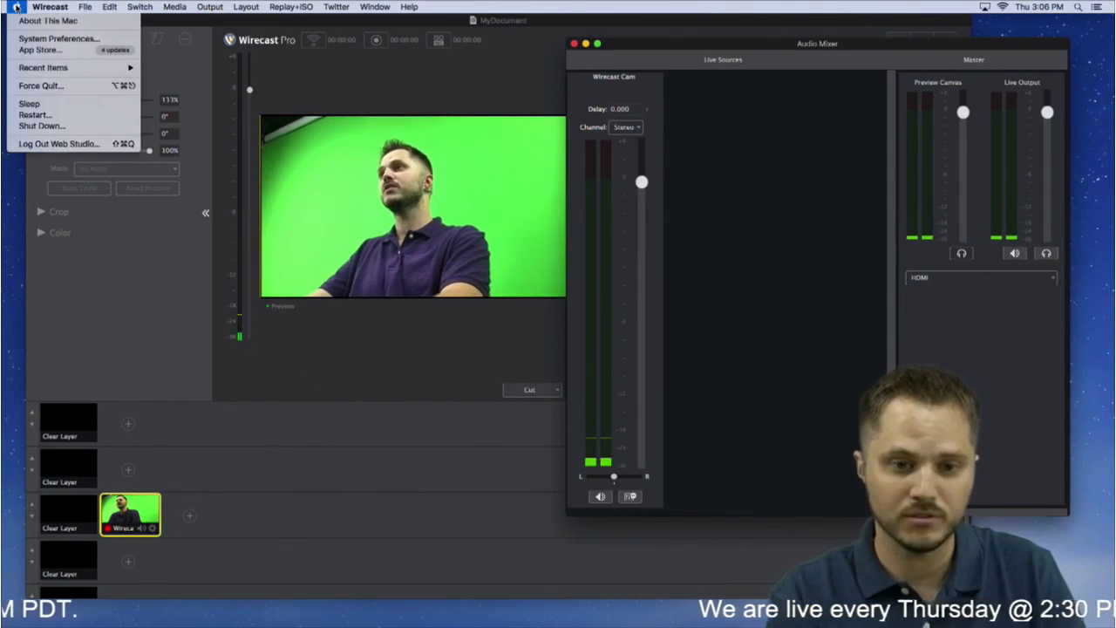
click(56, 39)
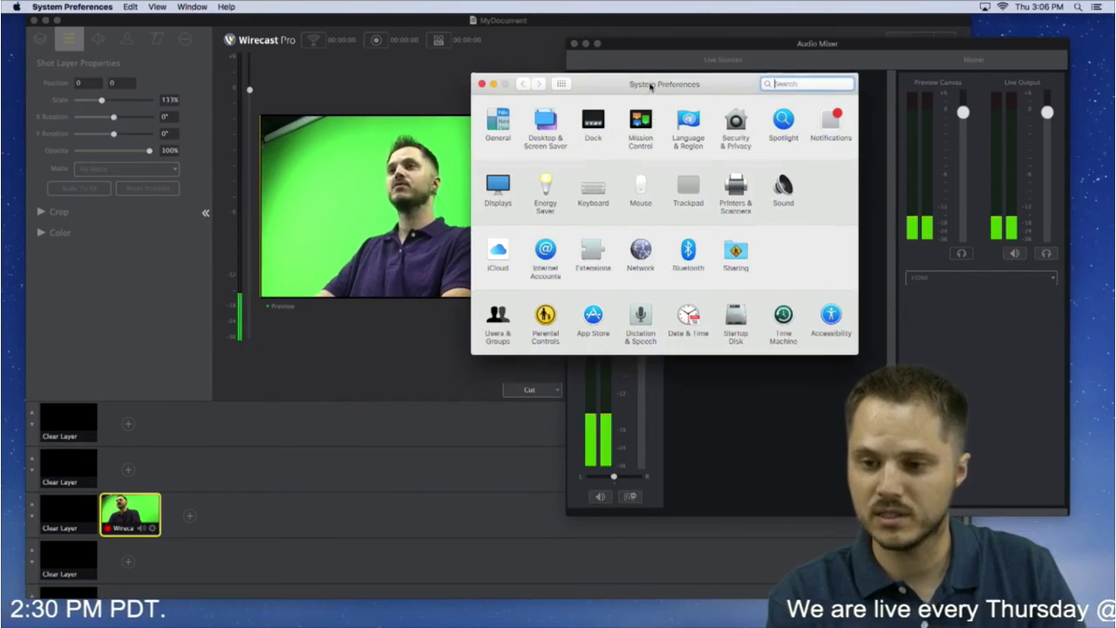
drag(652, 84, 541, 111)
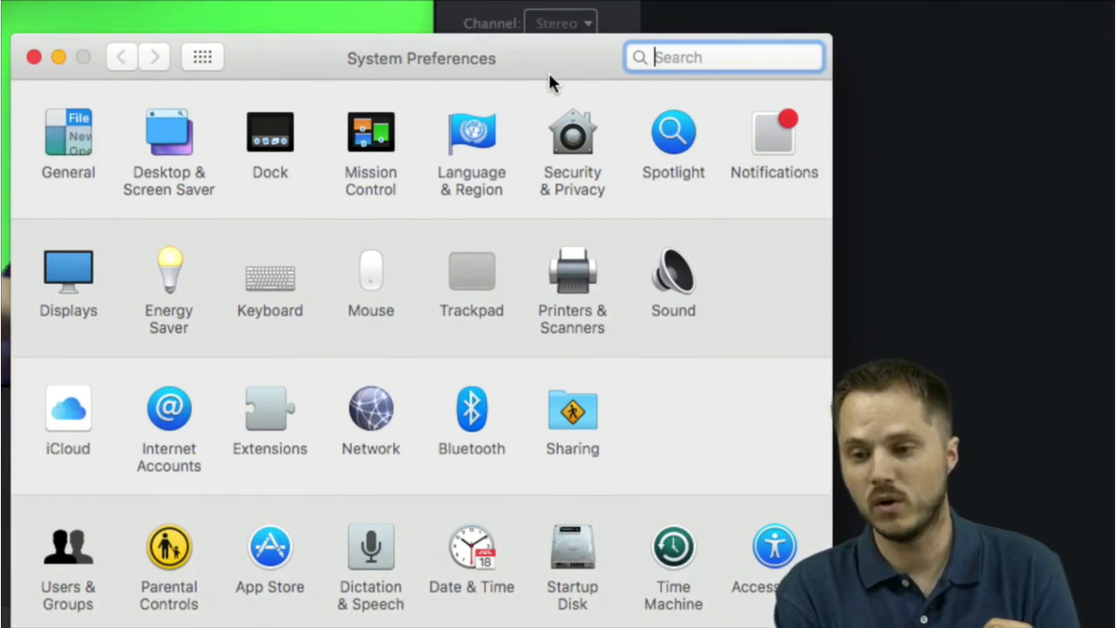
click(673, 277)
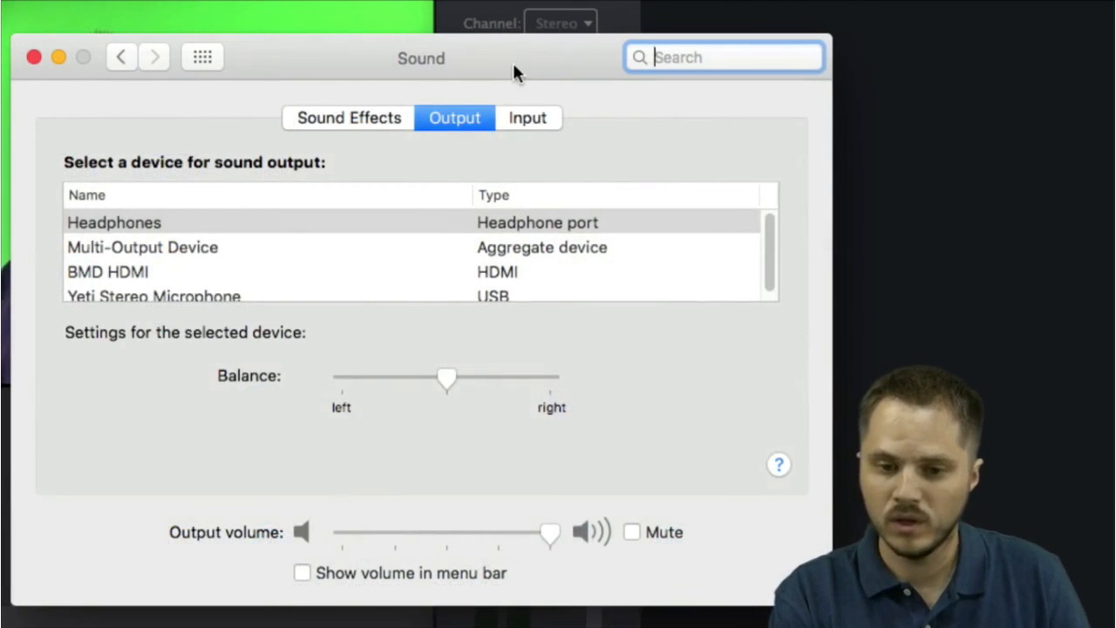
mouse_move(513, 64)
mouse_down()
mouse_move(564, 85)
mouse_move(528, 72)
mouse_up()
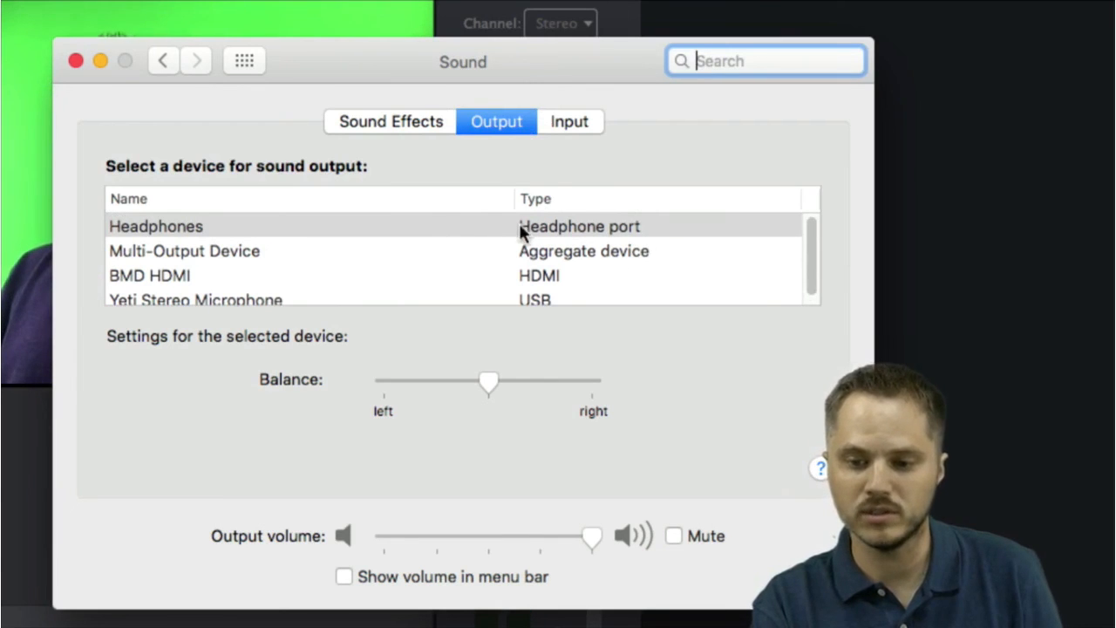
Select BMD HDMI as the system sound output device and switch back to Headphones
scroll(487, 259, down, 1)
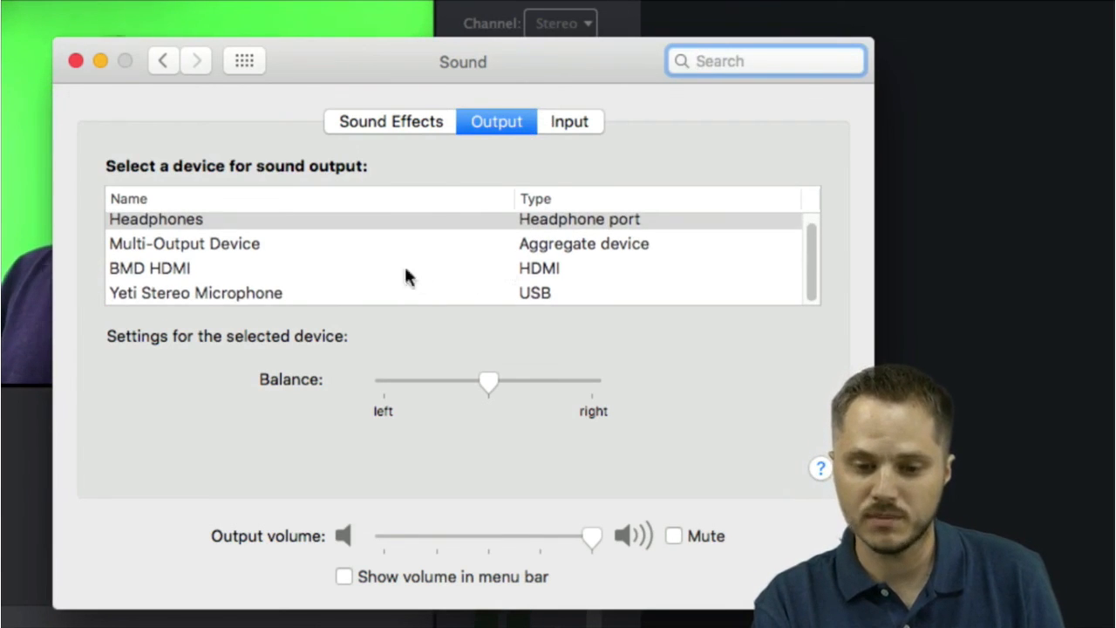
click(514, 269)
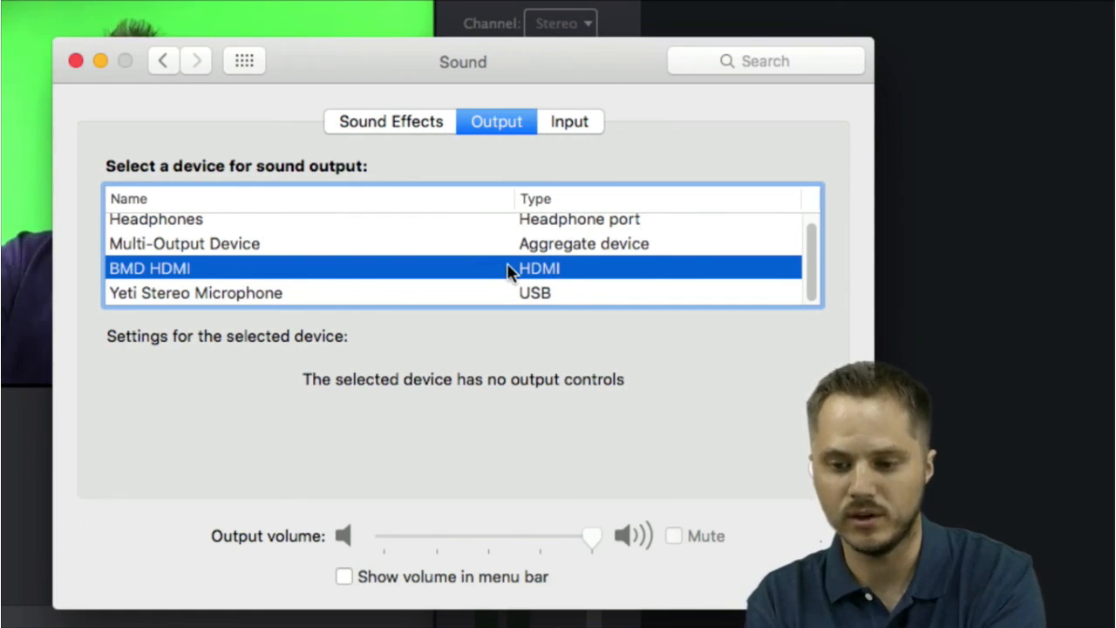
scroll(501, 262, up, 1)
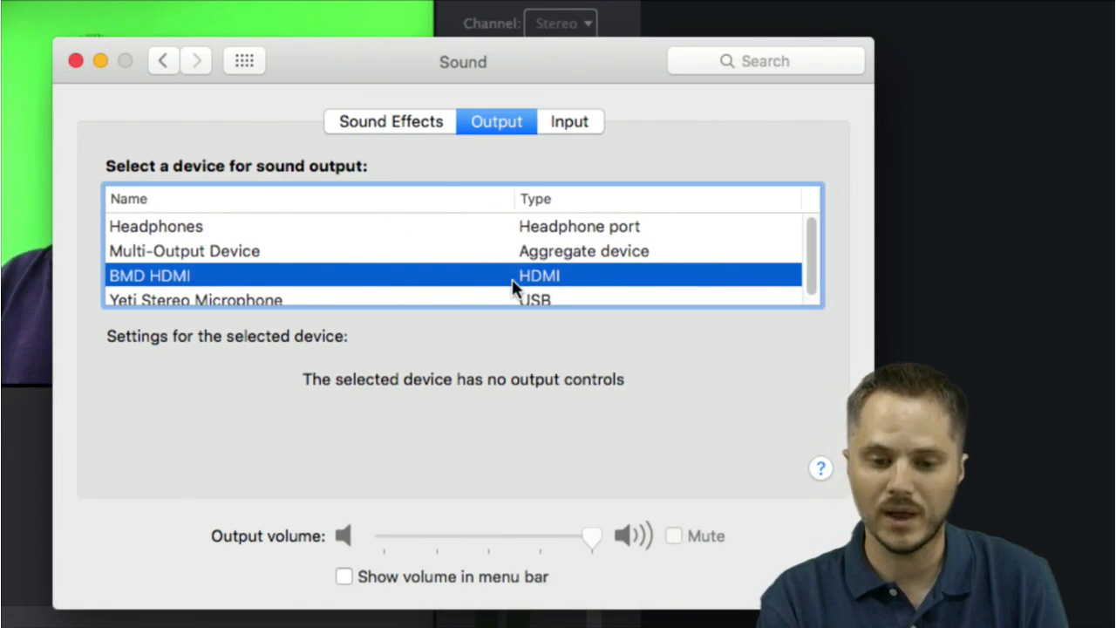
click(597, 234)
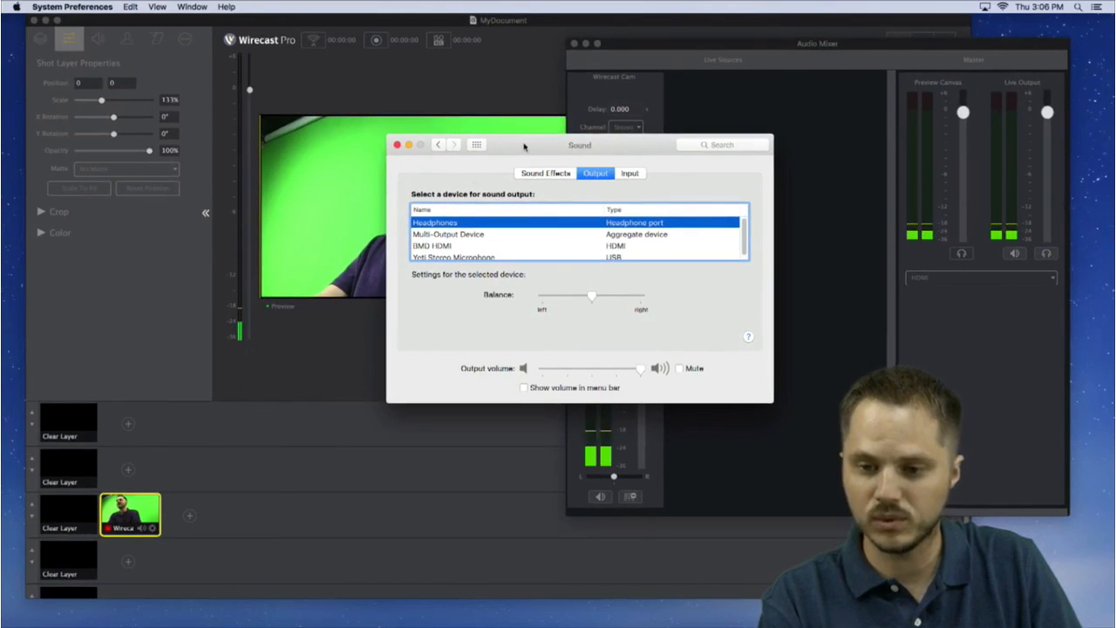
drag(524, 146, 523, 181)
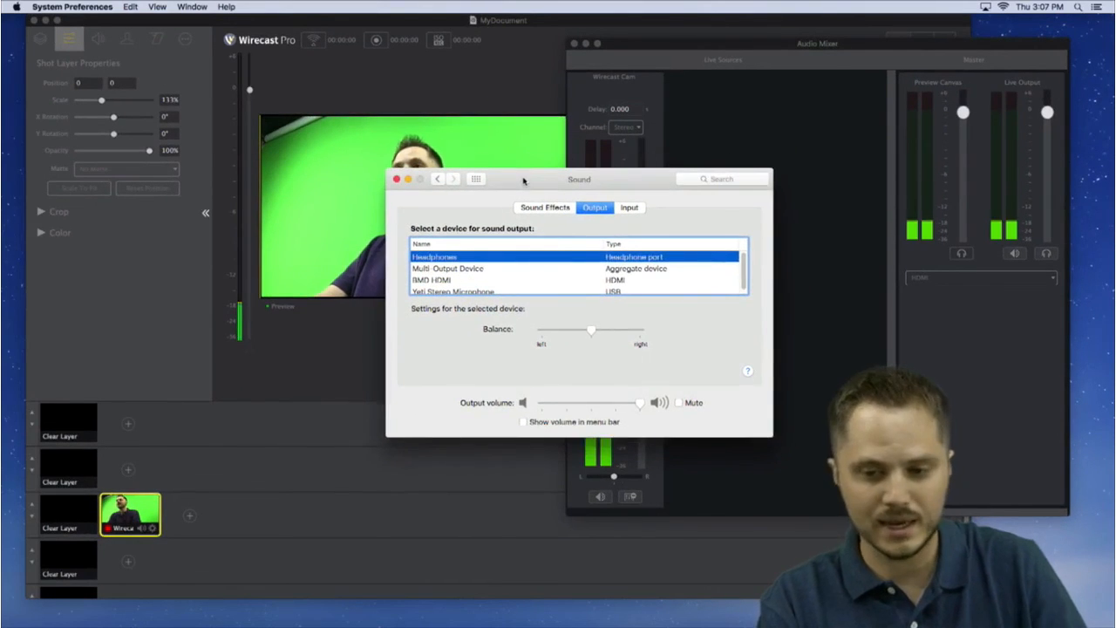
click(61, 4)
click(427, 189)
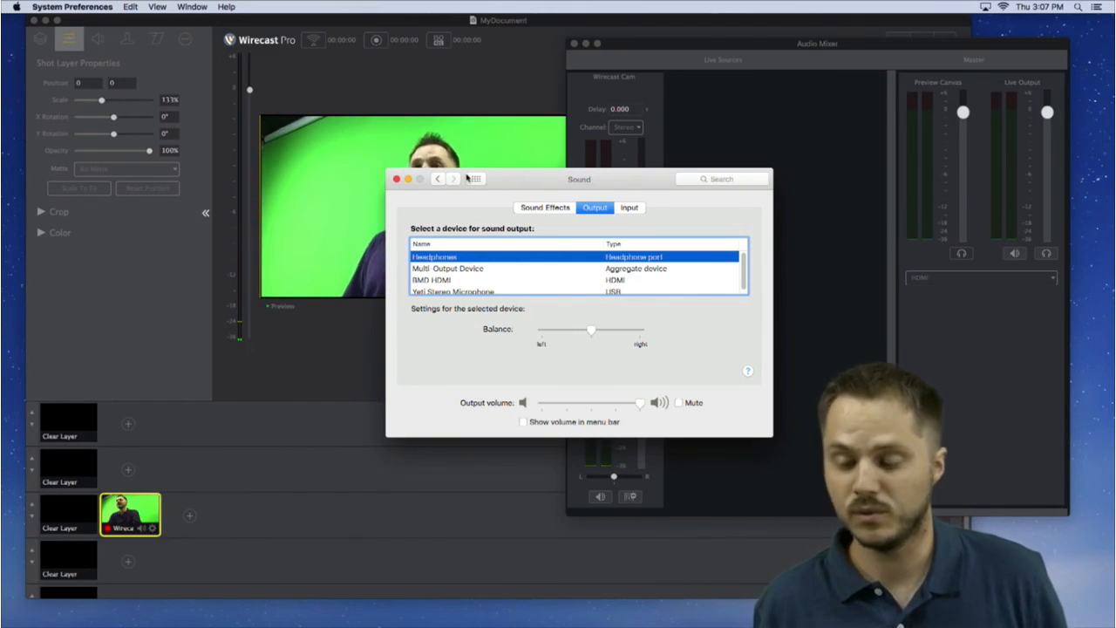
Return to Wirecast and set the Audio Mixer's master monitoring device to Yeti Stereo Microphone
click(830, 282)
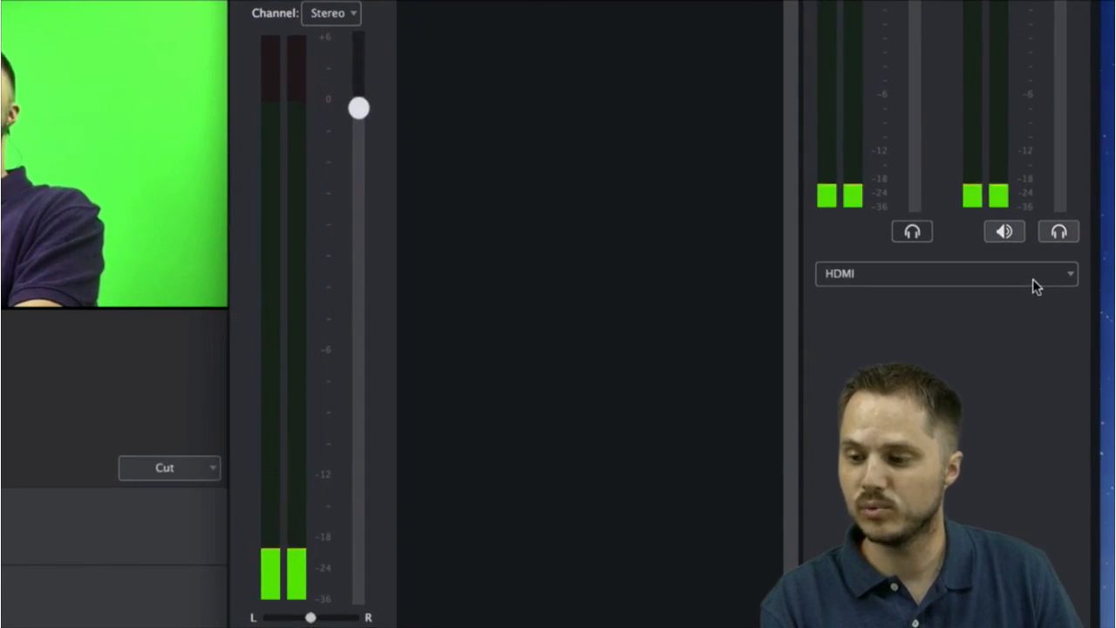
click(1034, 278)
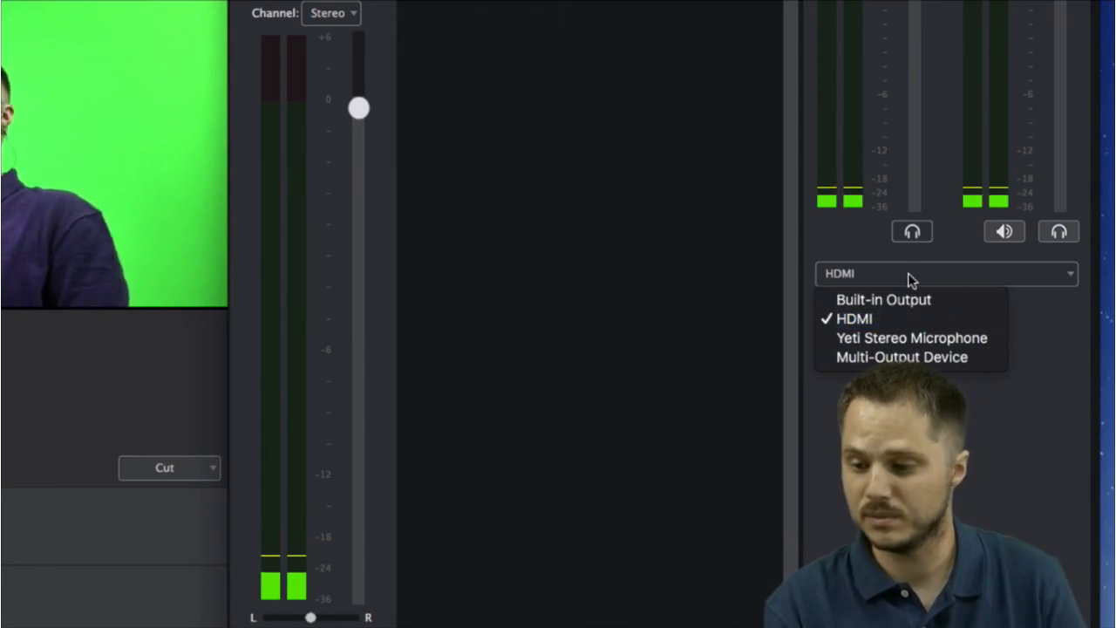
click(905, 341)
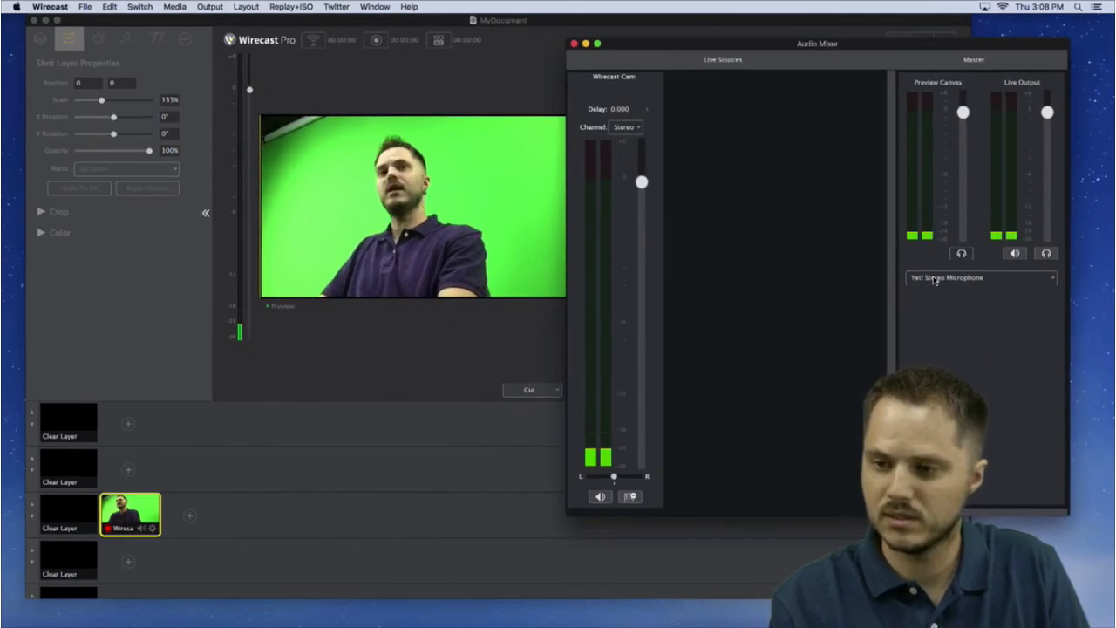
Bring the document window in front of the Audio Mixer and show the Wirecast Cam source properties fully on screen
drag(779, 47, 746, 62)
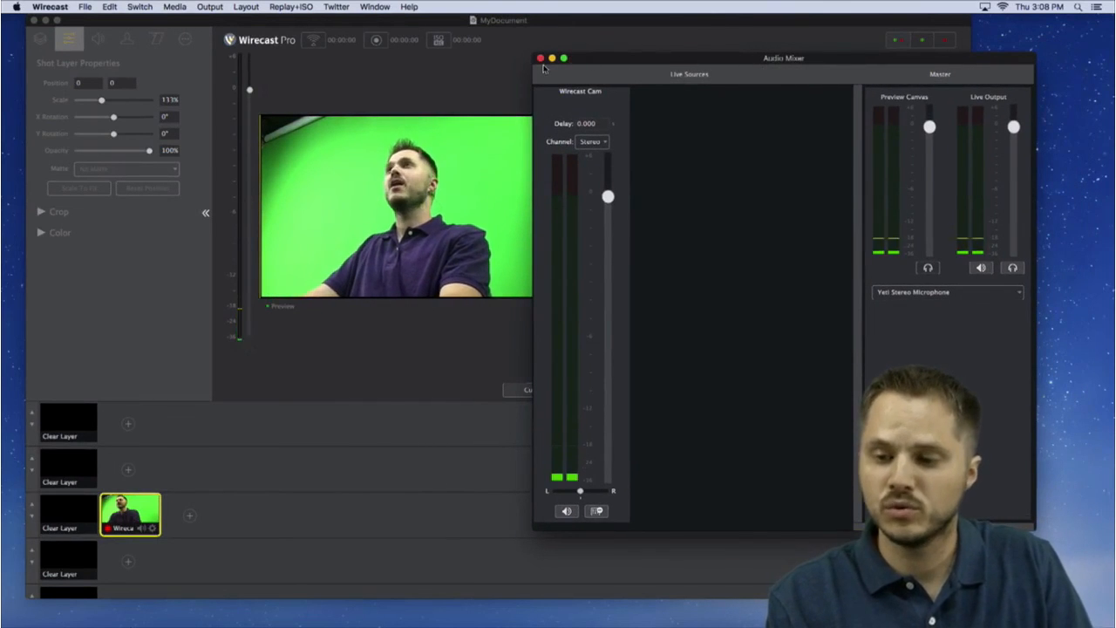
click(310, 99)
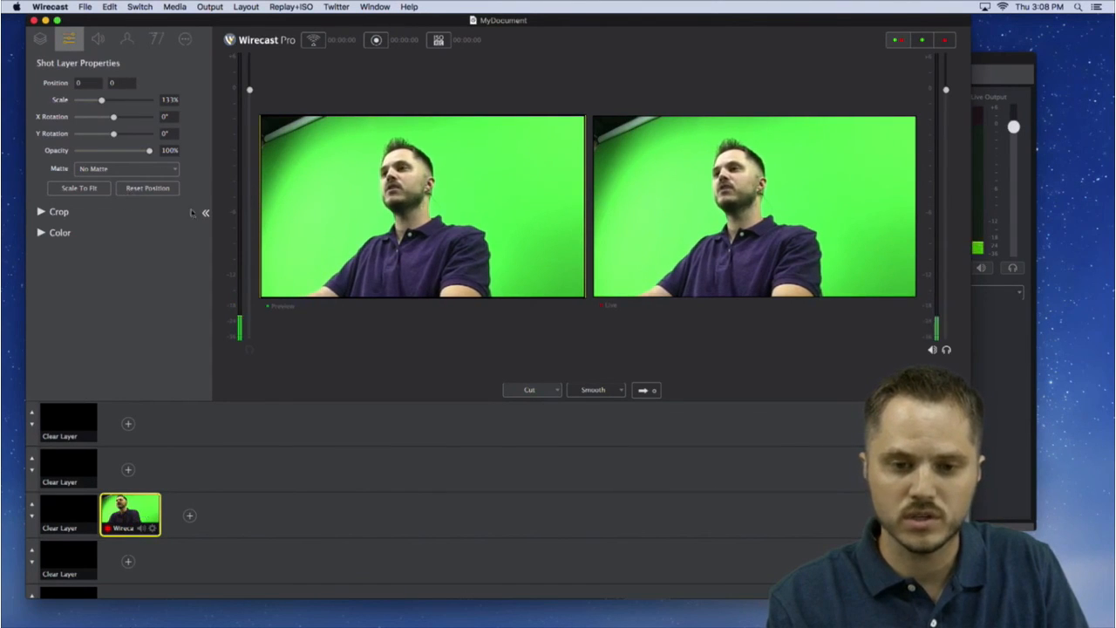
click(39, 40)
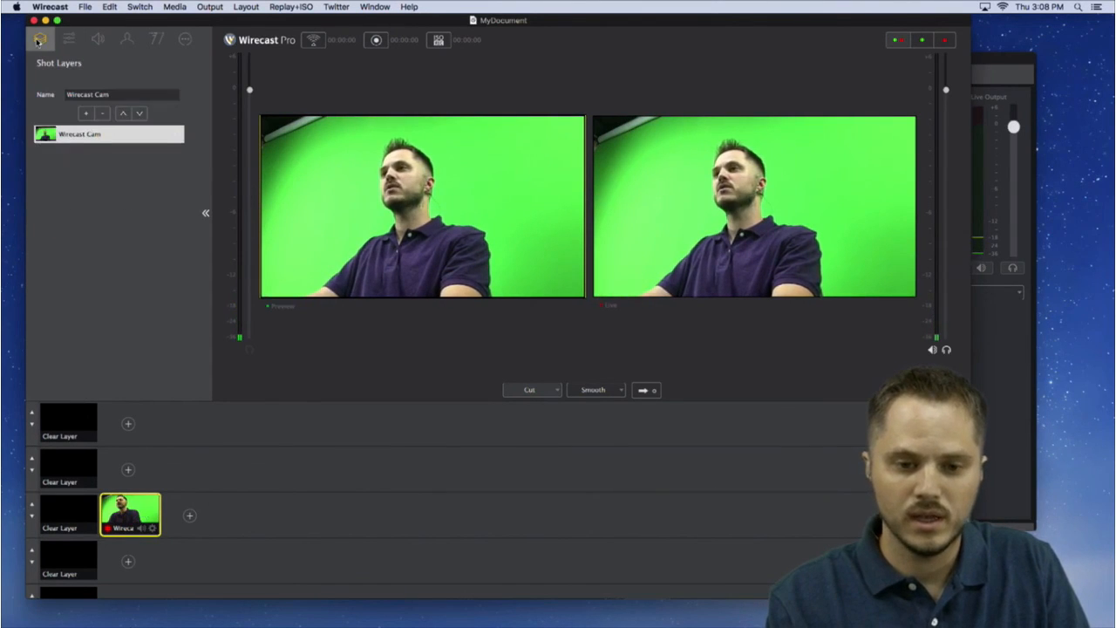
click(98, 39)
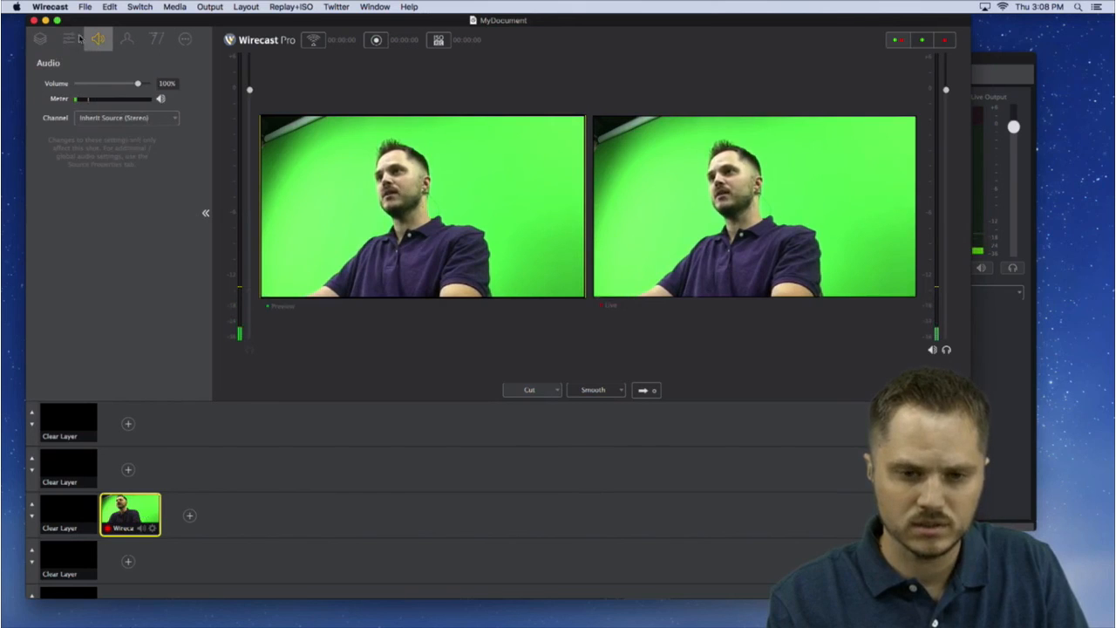
click(69, 39)
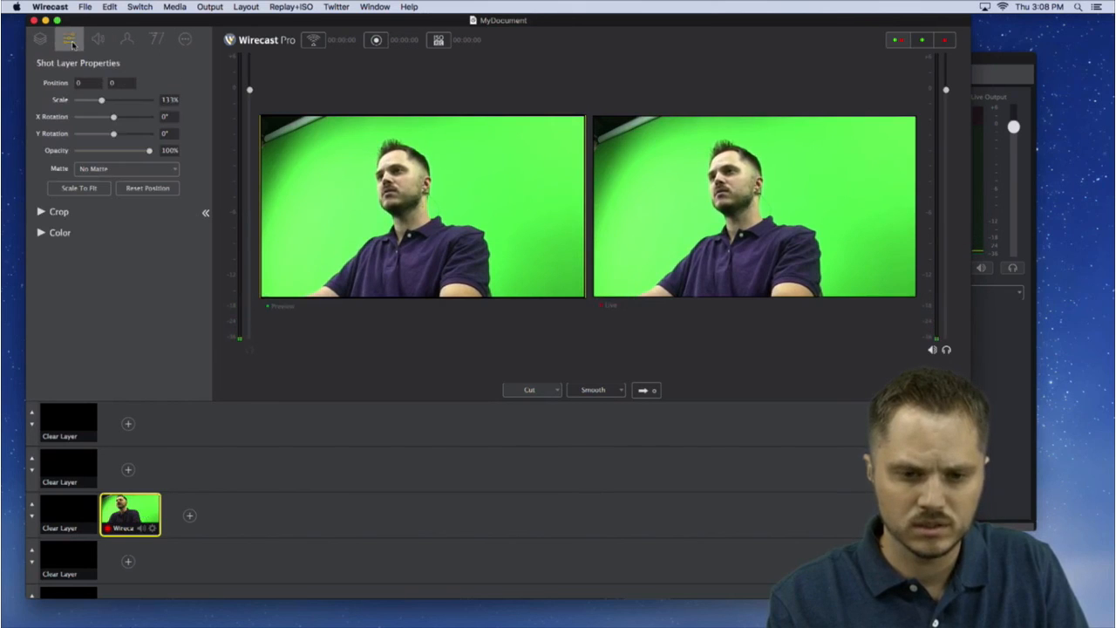
click(185, 40)
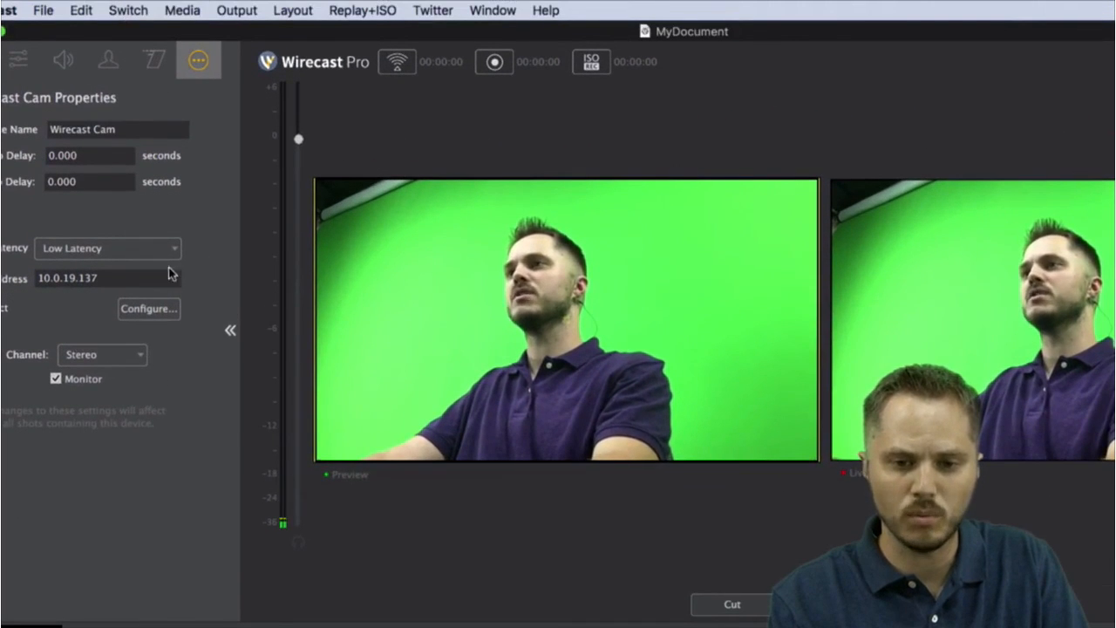
drag(131, 32, 180, 32)
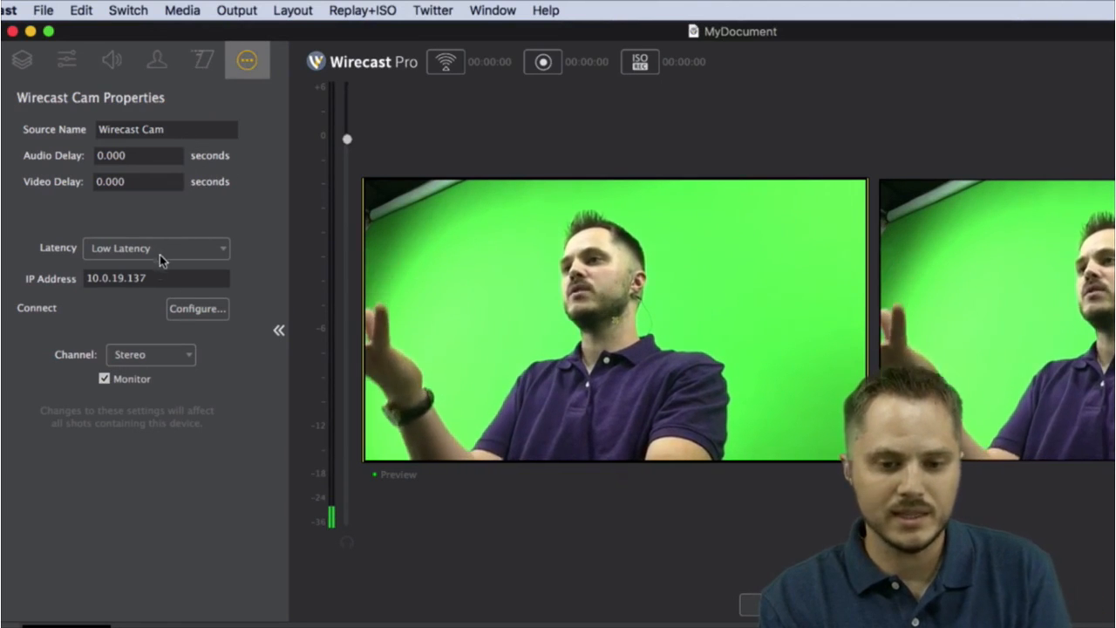
Examine the Wirecast Cam's IP address and the available audio channel options without changing them
double_click(156, 277)
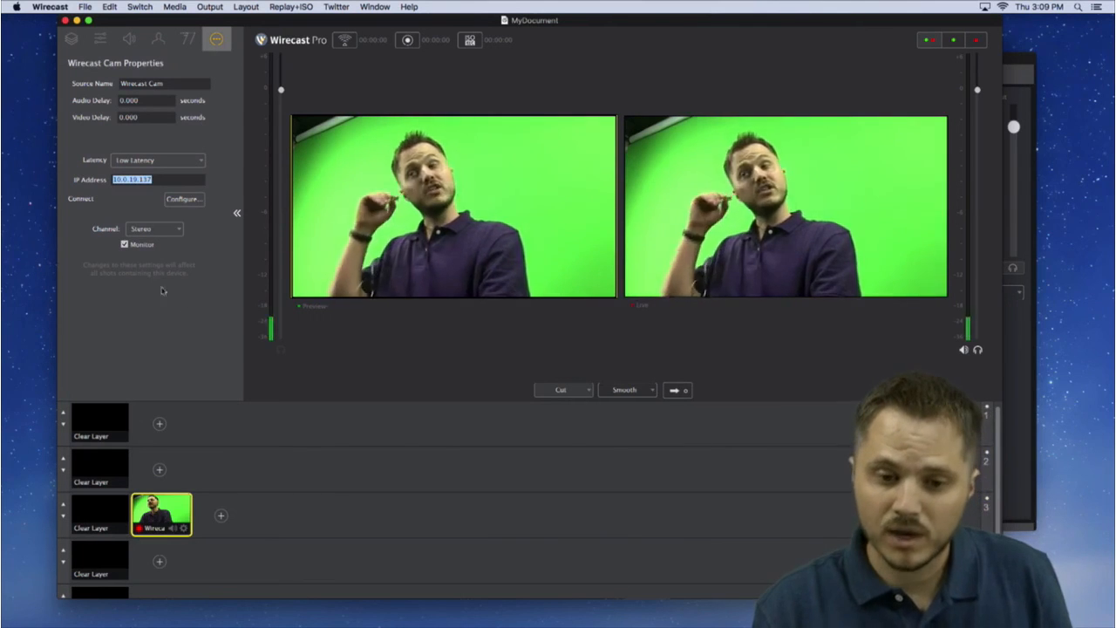
click(163, 232)
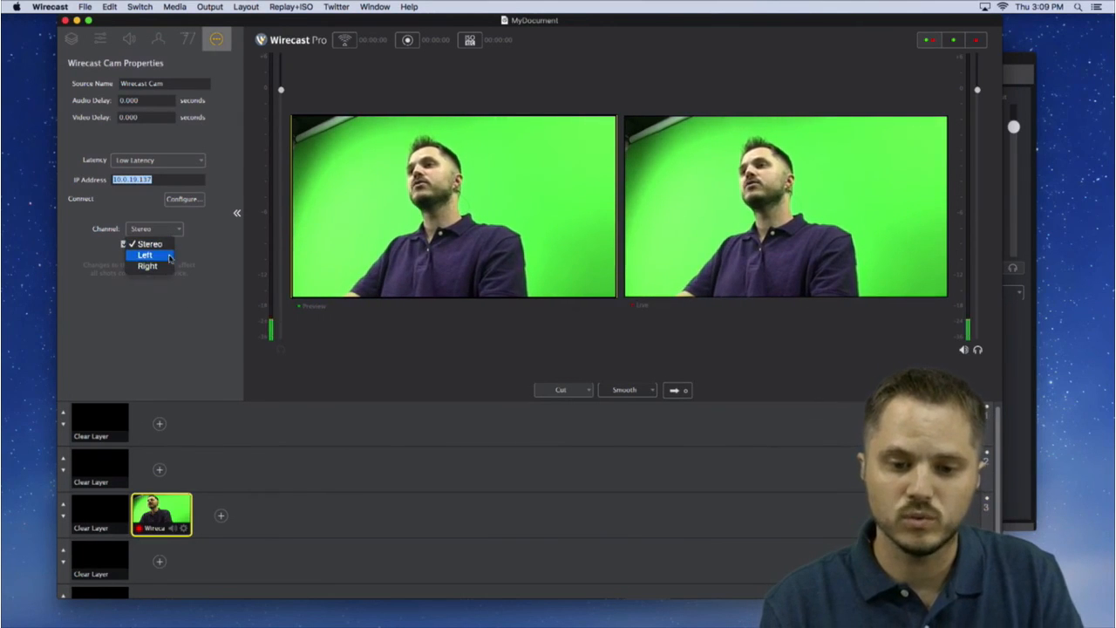
click(184, 352)
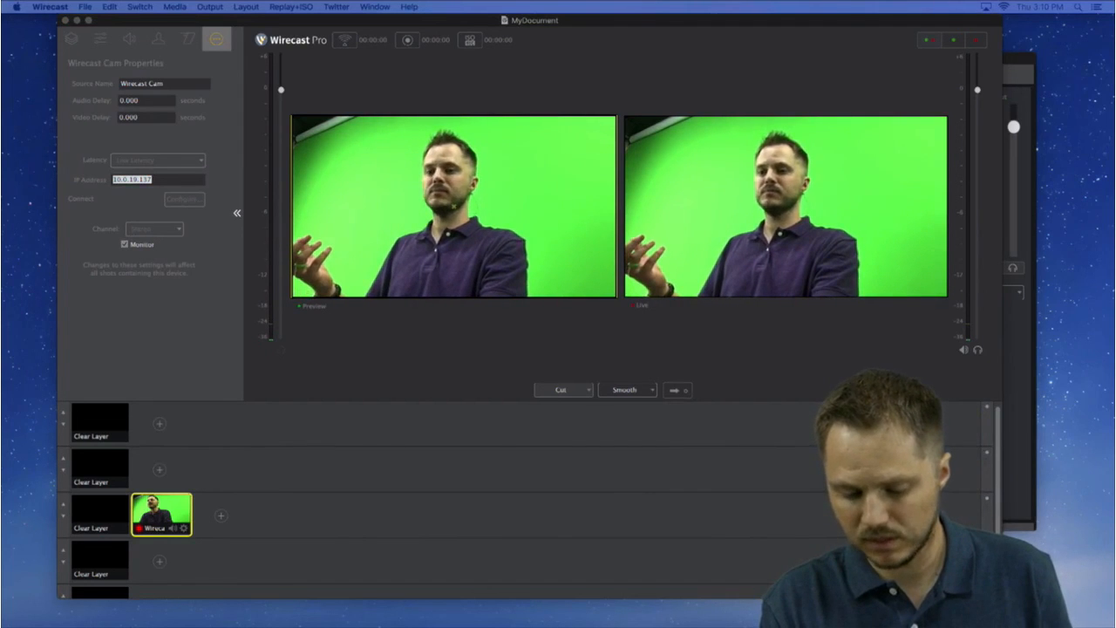
Review the shot's layer properties and audio settings, finishing on its list of shot layers
click(151, 322)
click(98, 43)
click(75, 41)
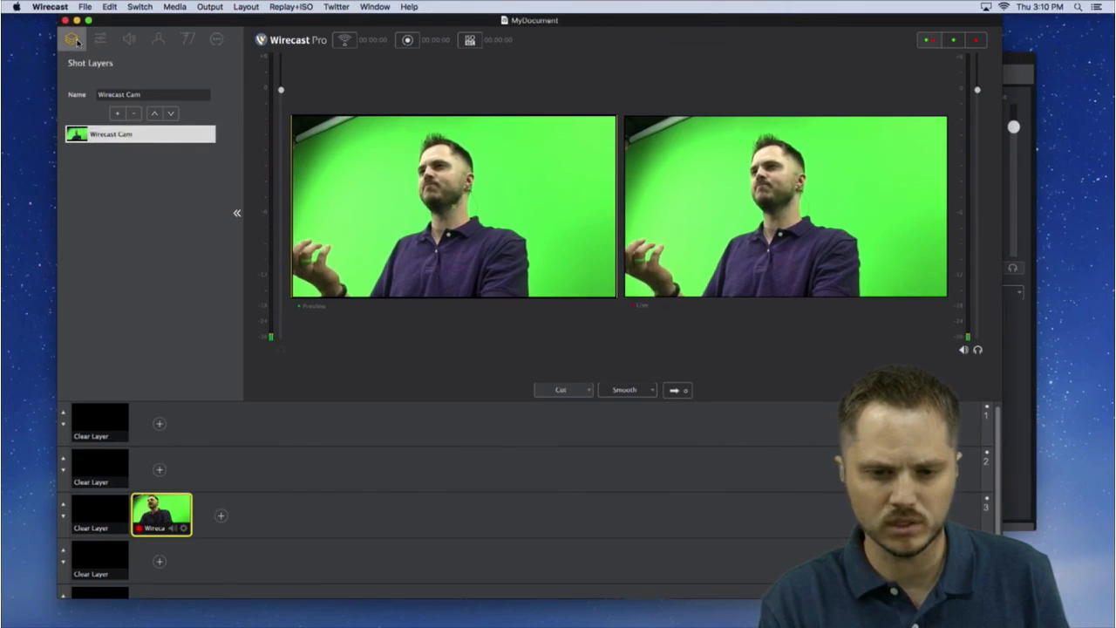
click(99, 43)
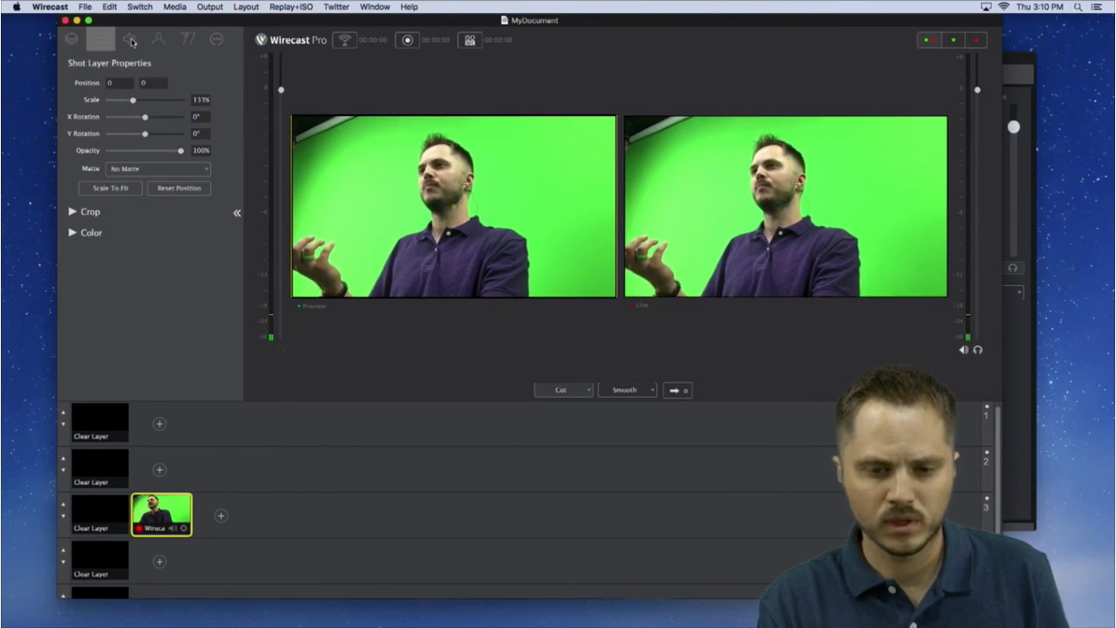
click(130, 40)
click(72, 40)
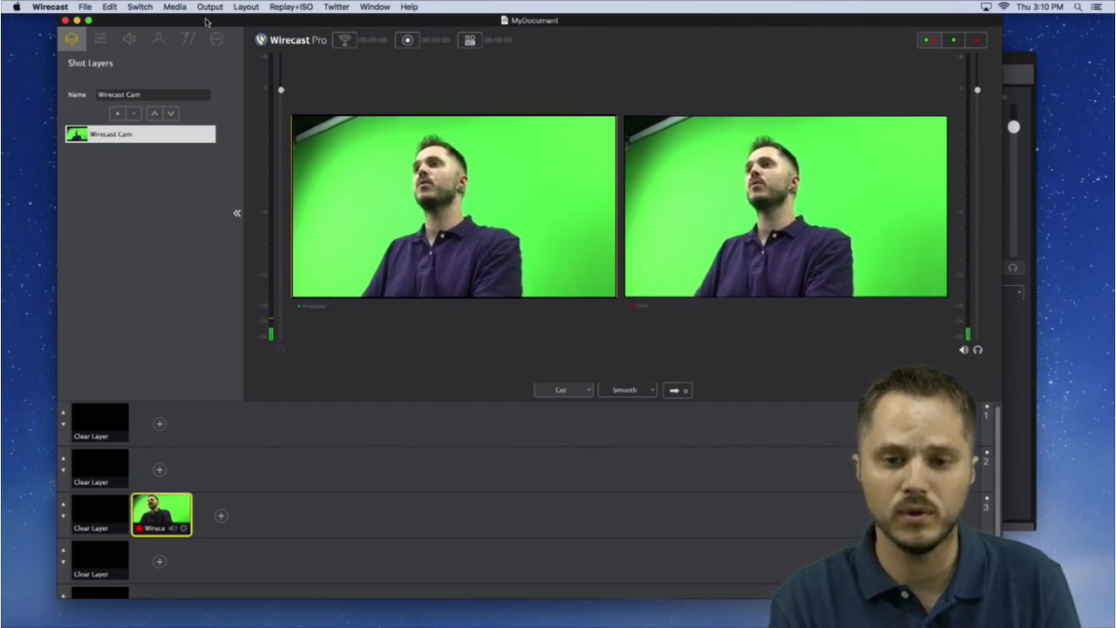
Search the Mac for garage and launch GarageBand
mouse_move(469, 623)
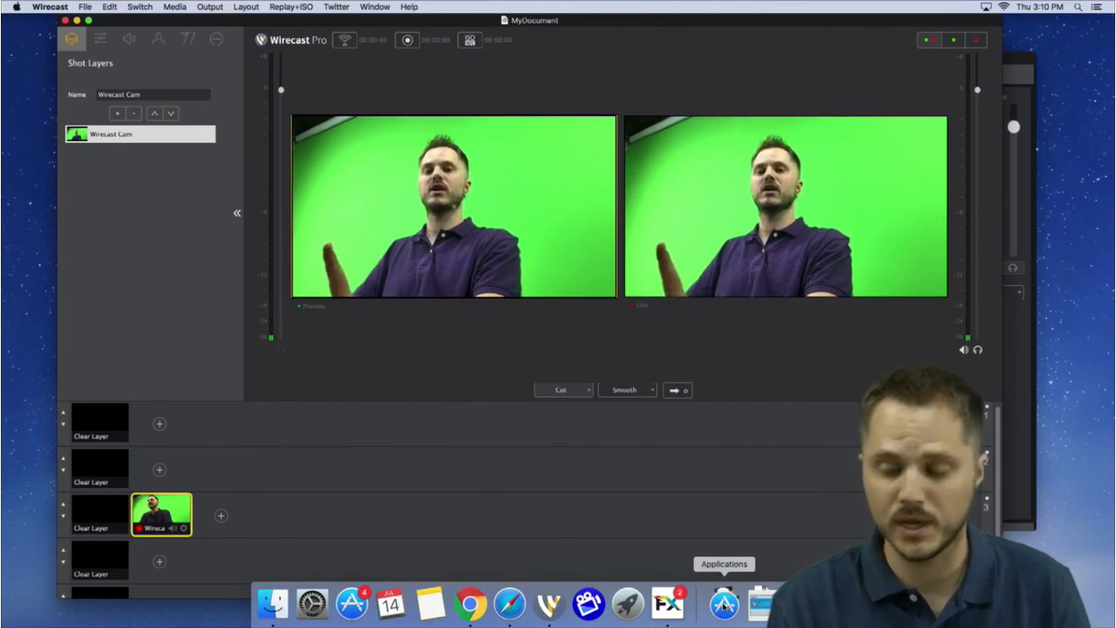
key(super+space)
text(ga)
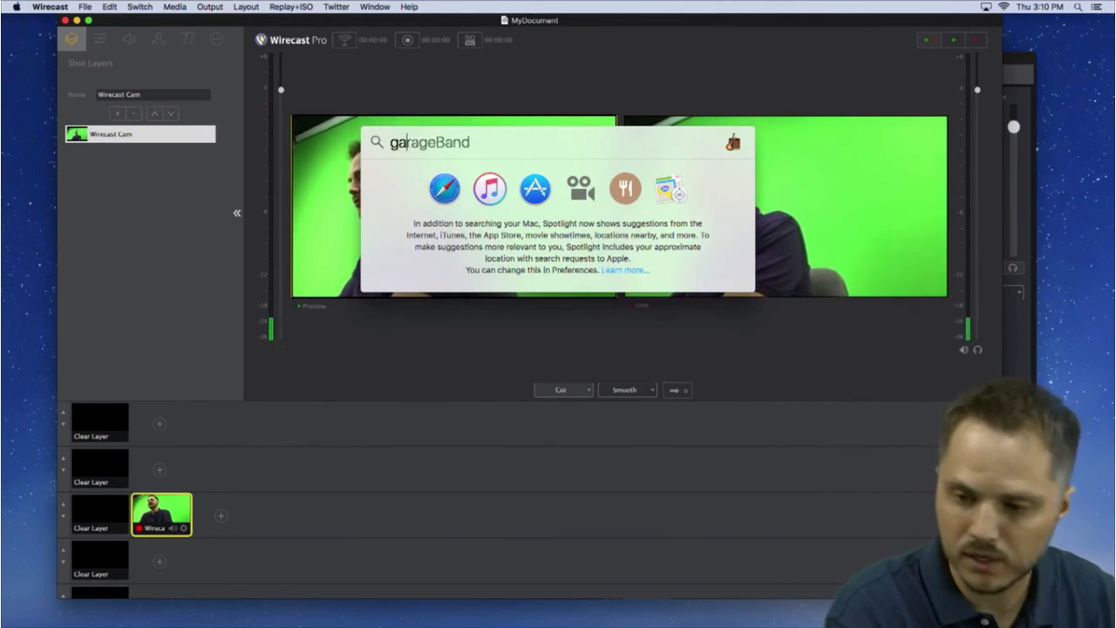
text(rage)
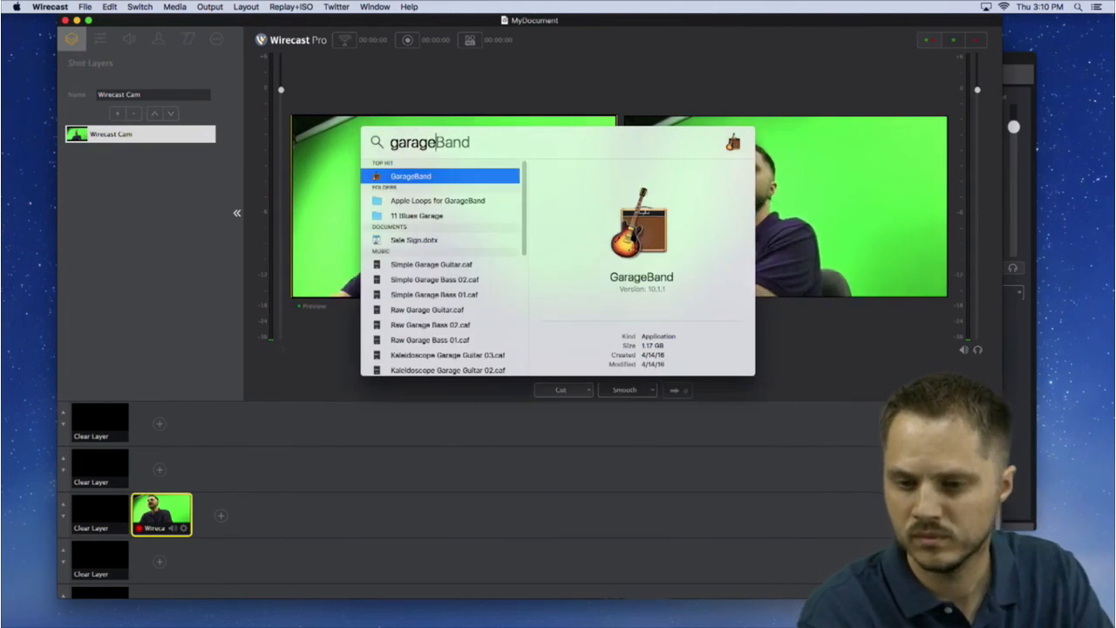
key(Return)
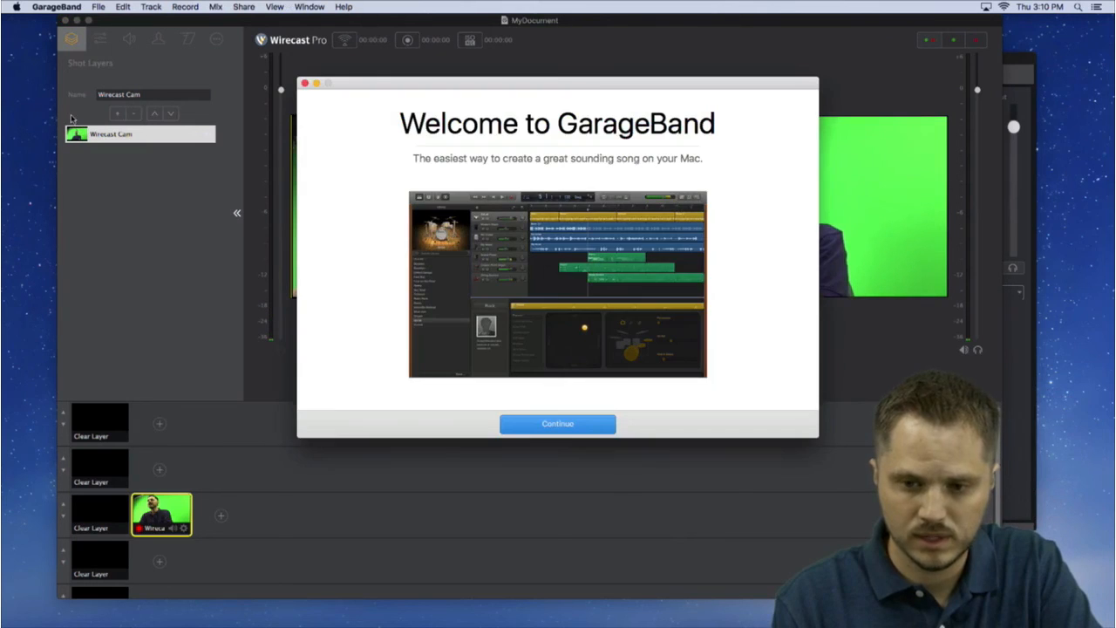
Get past the GarageBand welcome screens and create an Empty Project
click(551, 422)
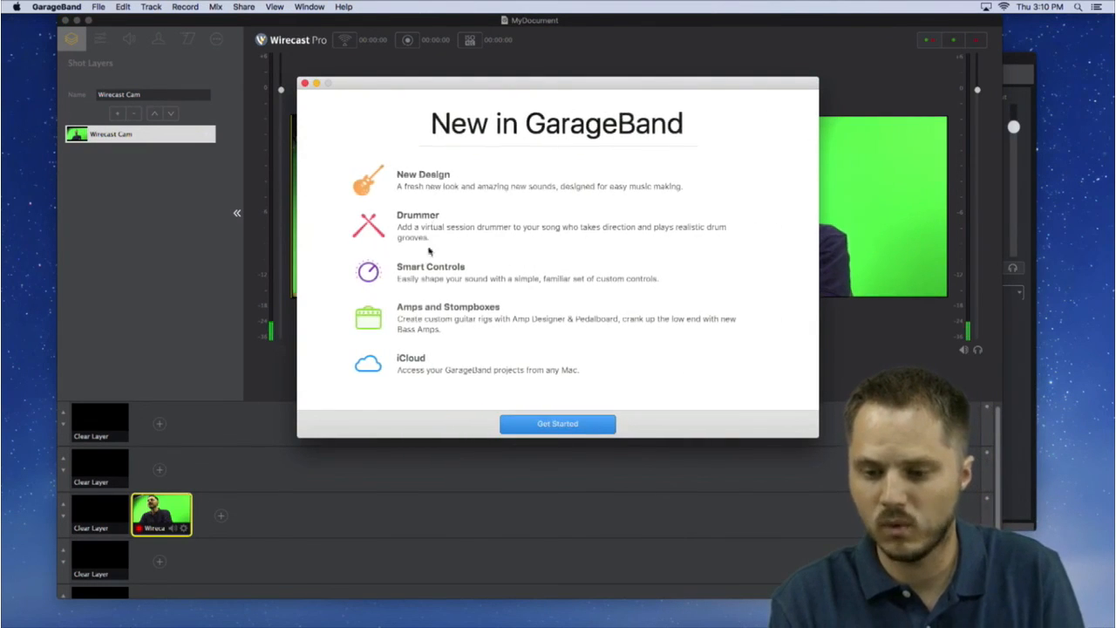
click(555, 422)
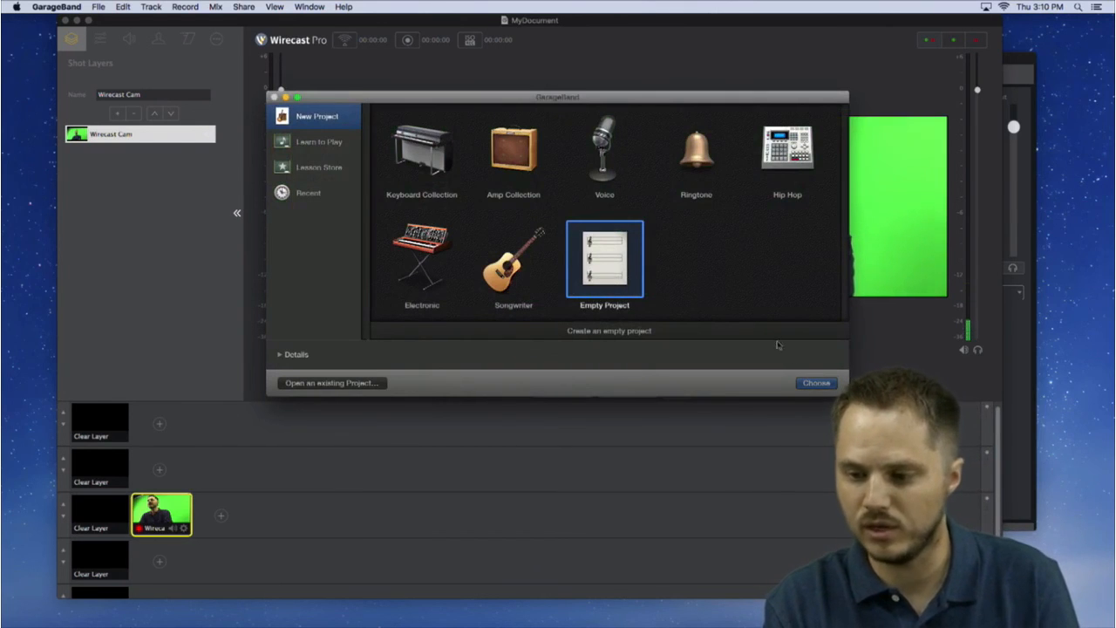
click(824, 384)
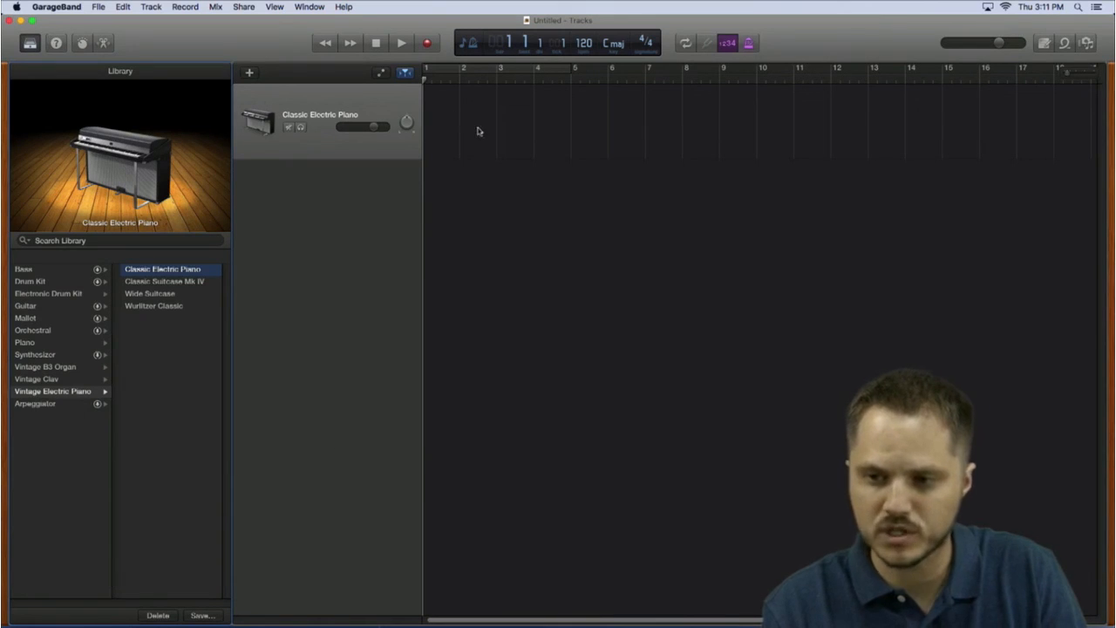
Show the project's media browser and look through the GarageBand and iTunes audio for a usable file
click(1088, 44)
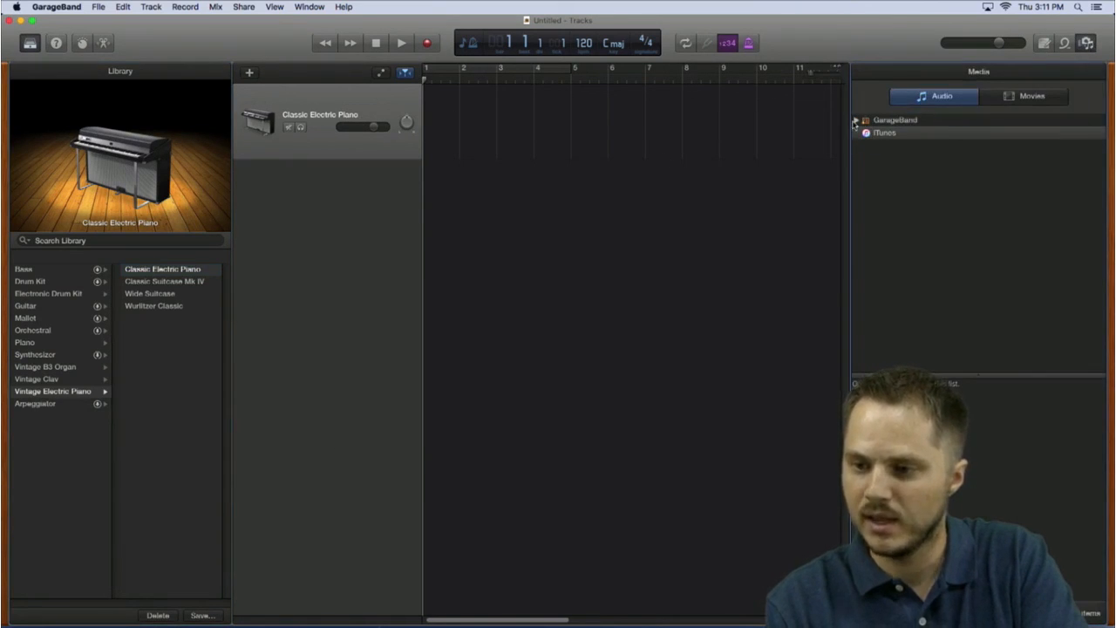
click(856, 122)
click(915, 135)
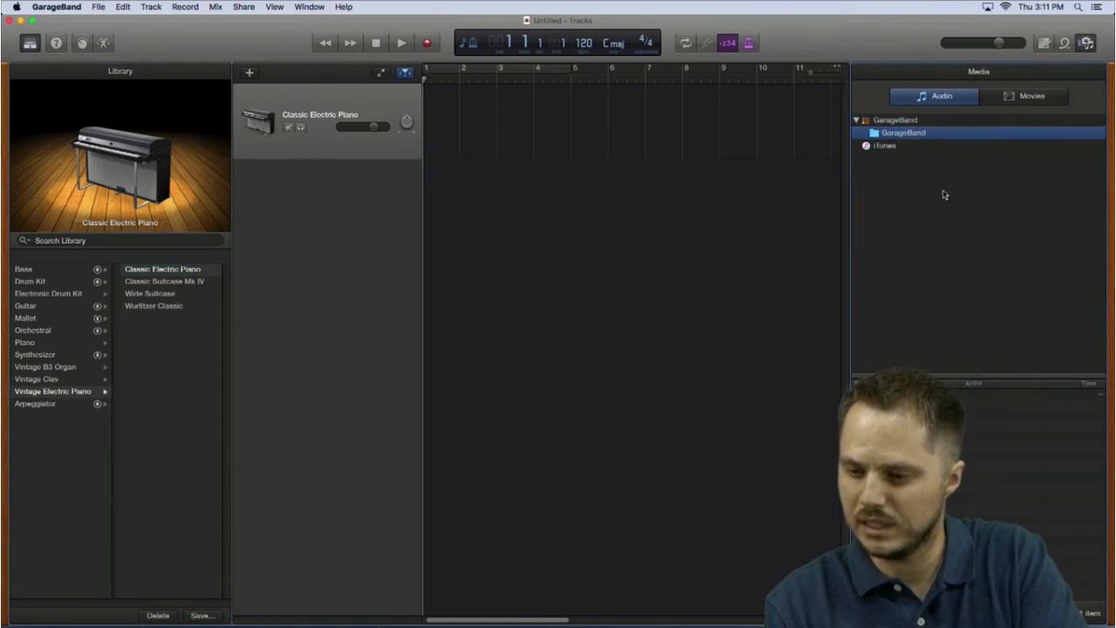
click(900, 394)
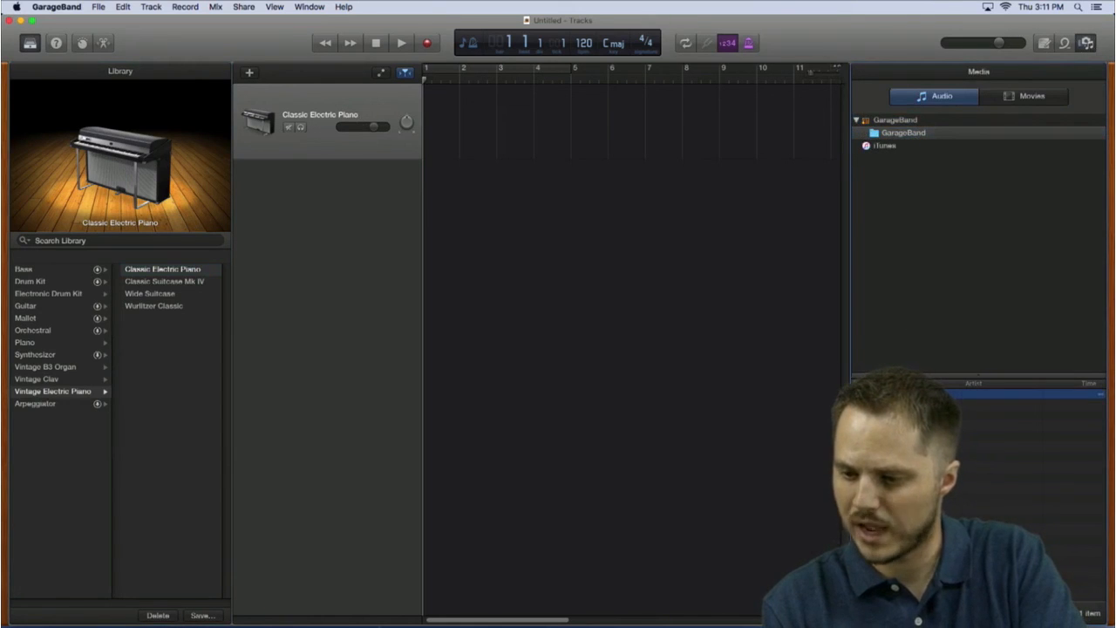
click(890, 147)
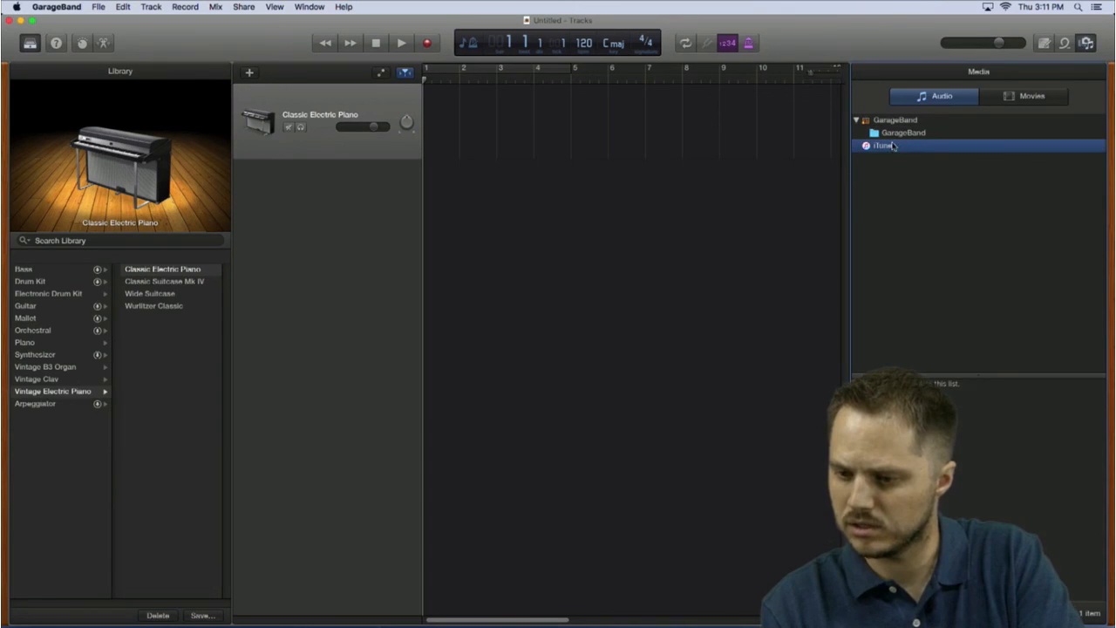
click(909, 128)
Add the Art-of-Flight movie from the Movies media to the timeline and clear away its video window
click(1026, 99)
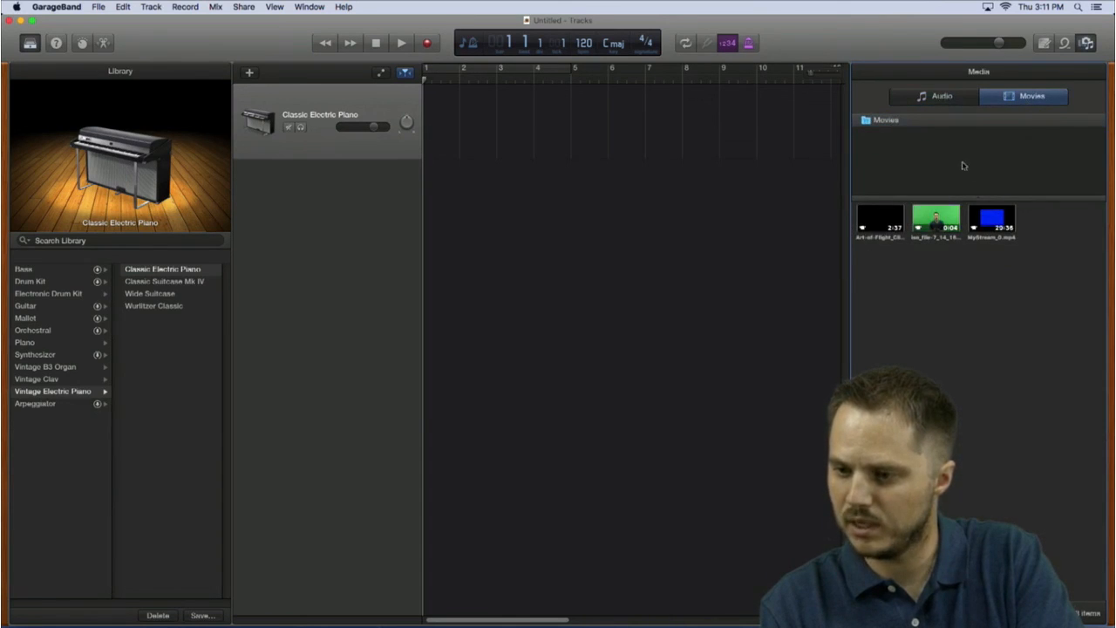
click(934, 103)
click(998, 102)
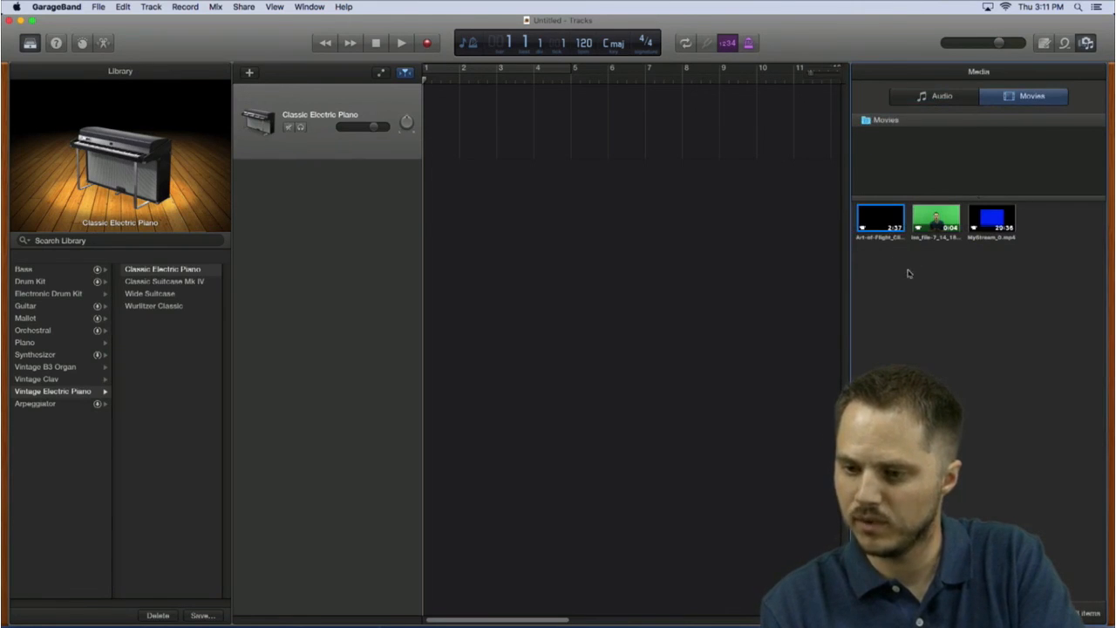
drag(886, 220, 600, 202)
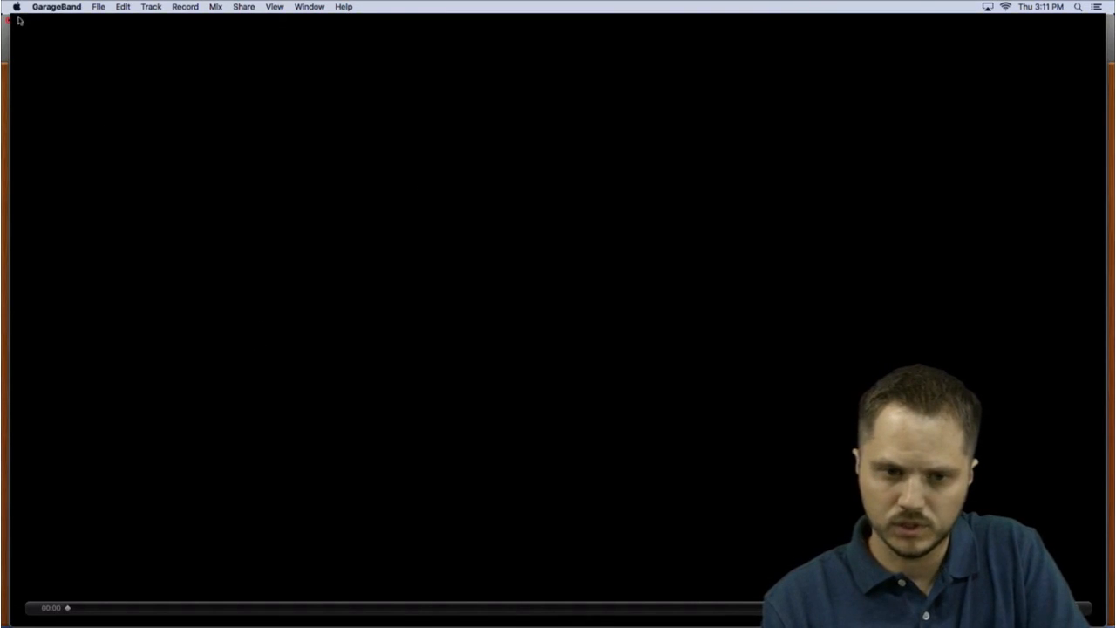
drag(19, 27, 76, 186)
click(76, 165)
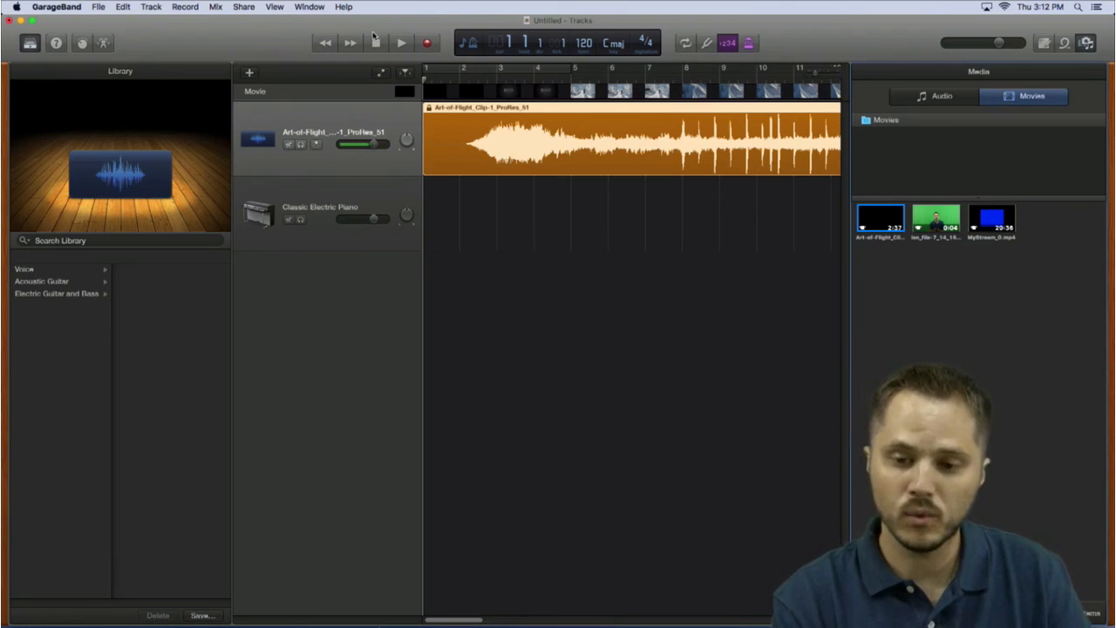
Switch to Wirecast and add a monitor screen capture source named Screen Capture 0 to layer 3, declining the audio capture driver installation
key(super+Tab)
click(428, 325)
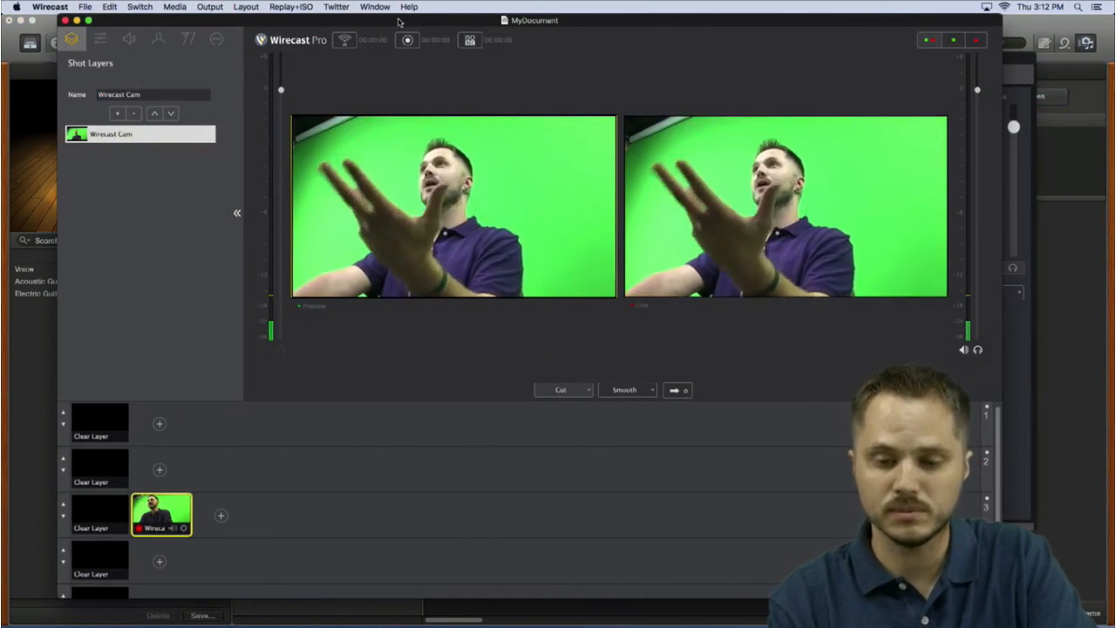
click(245, 7)
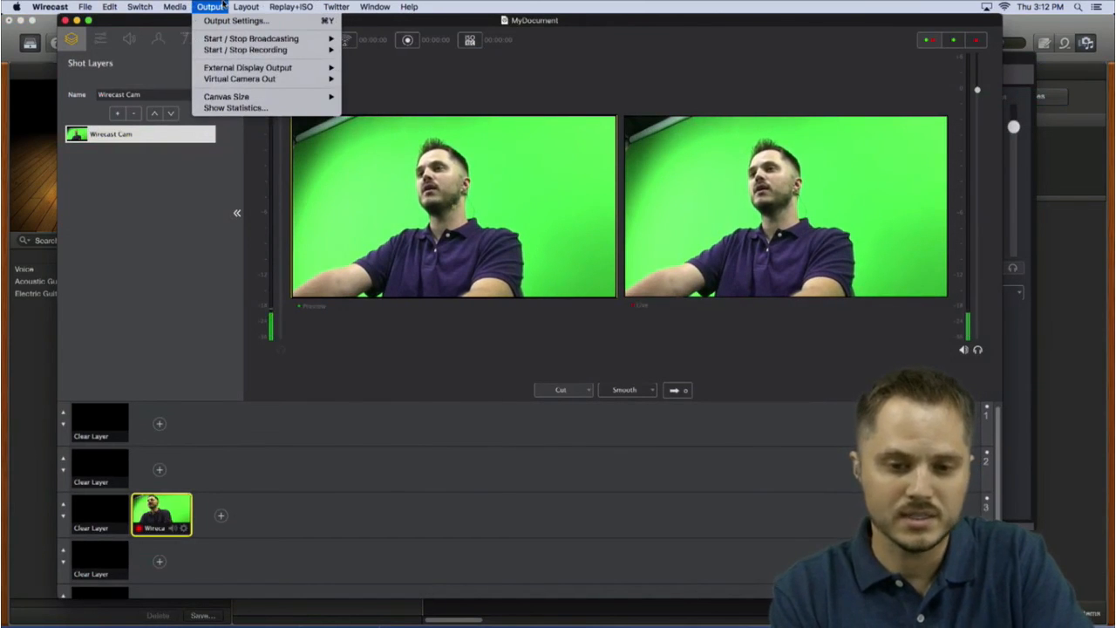
click(157, 288)
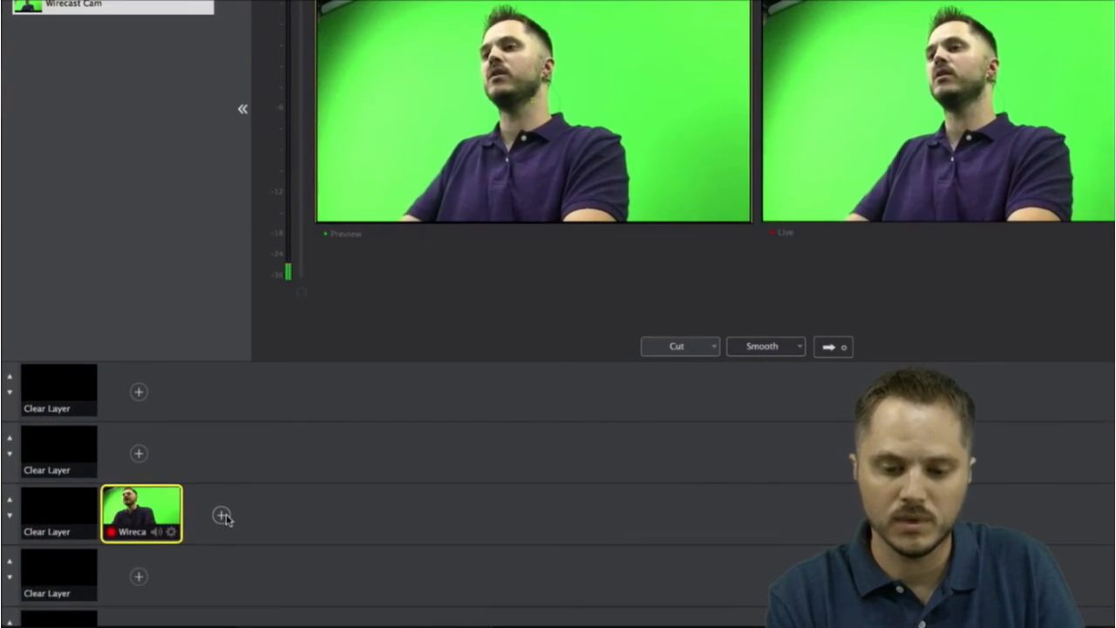
click(220, 515)
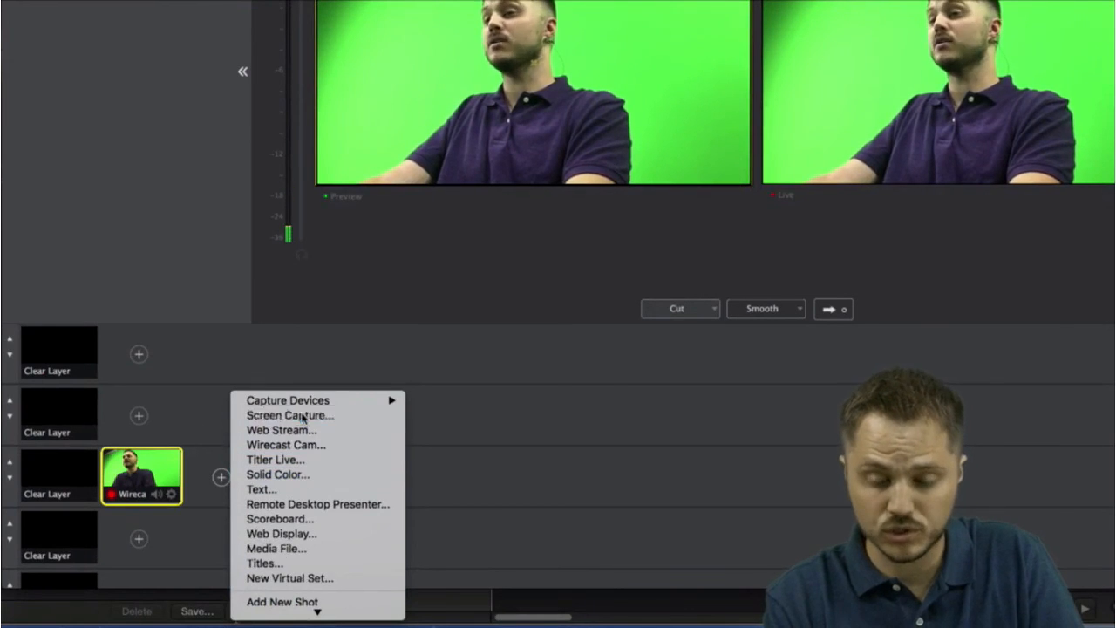
click(366, 415)
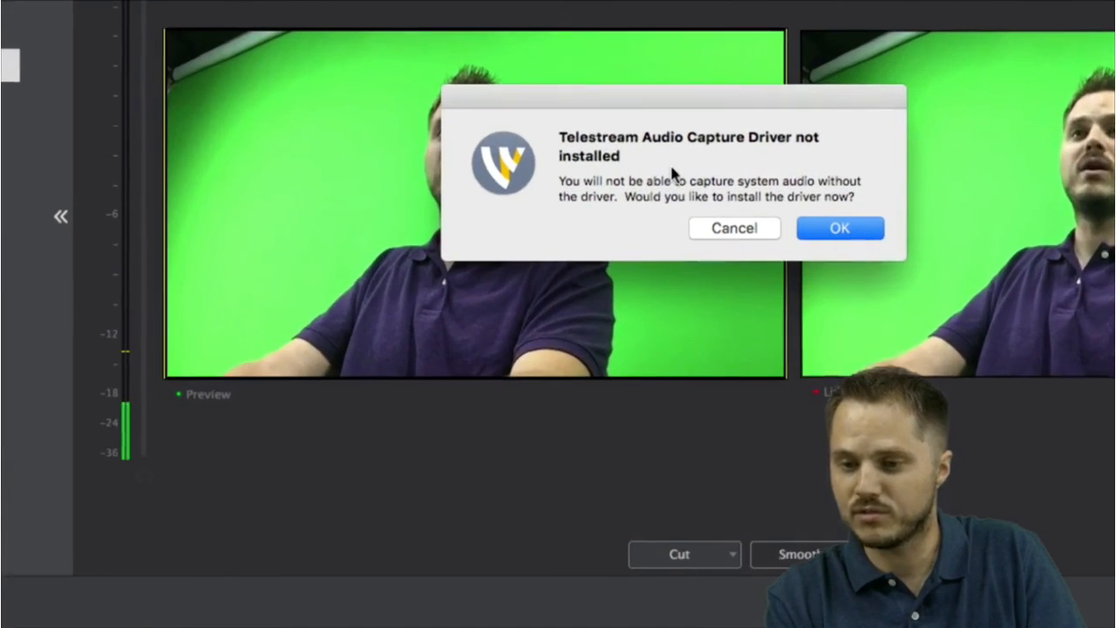
drag(654, 99, 558, 120)
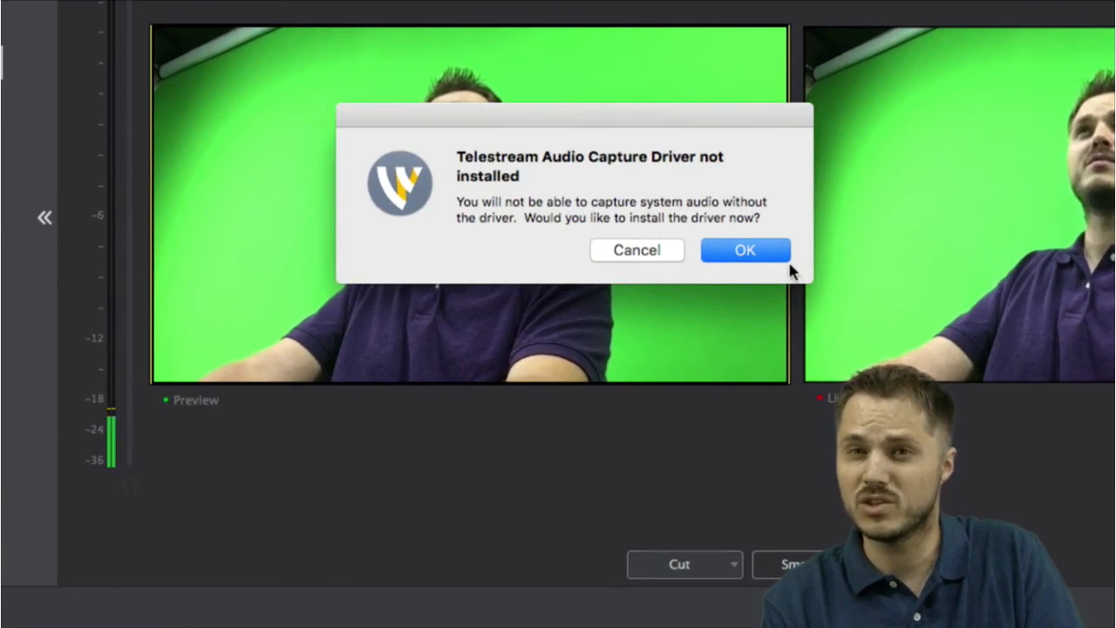
click(653, 252)
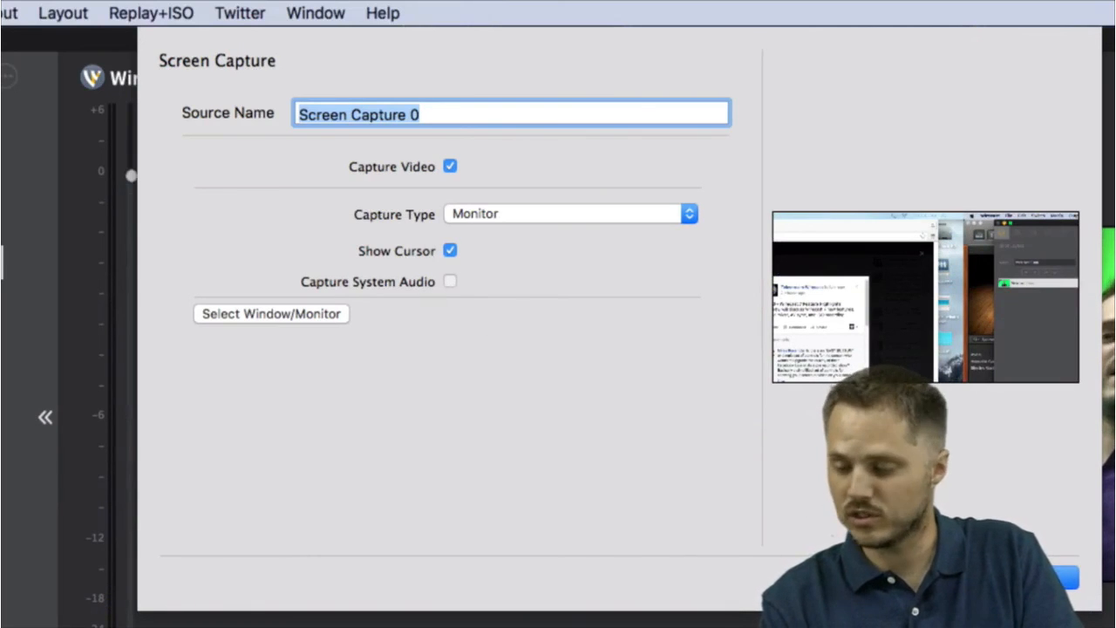
key(Return)
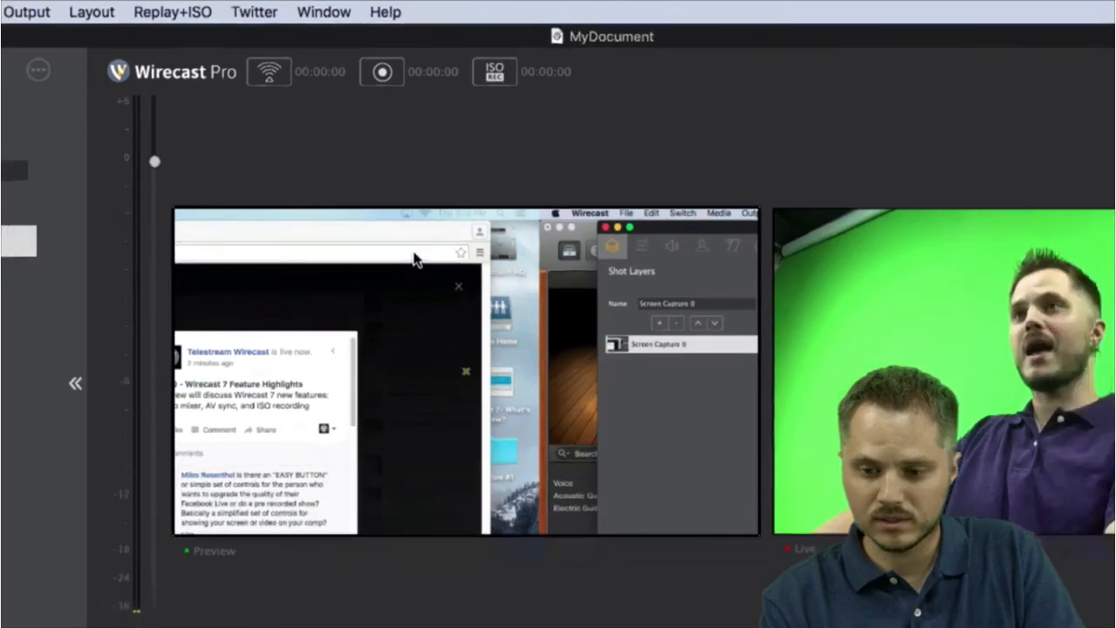
Change the Screen Capture 0 source to the Window capture type and select GarageBand's project window as its target
key(super+Tab)
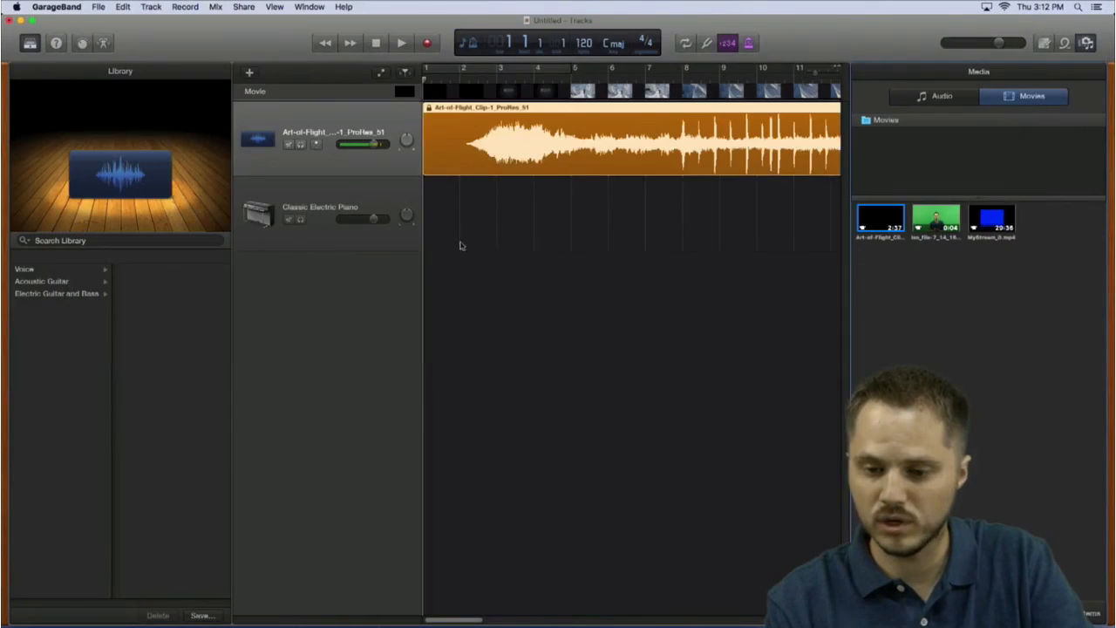
key(super+Tab)
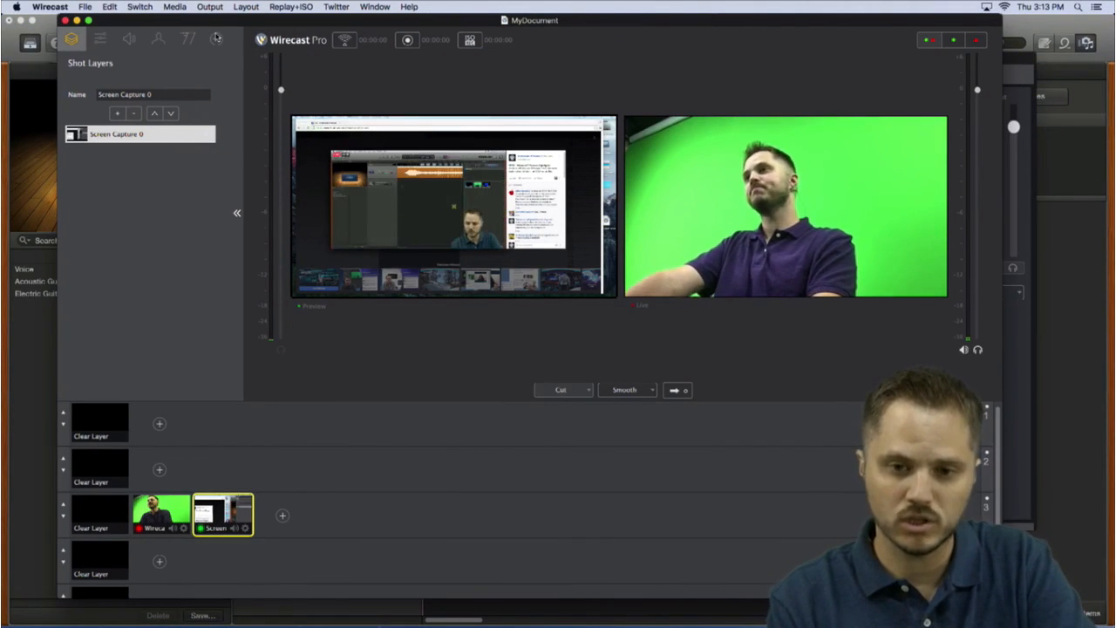
click(215, 41)
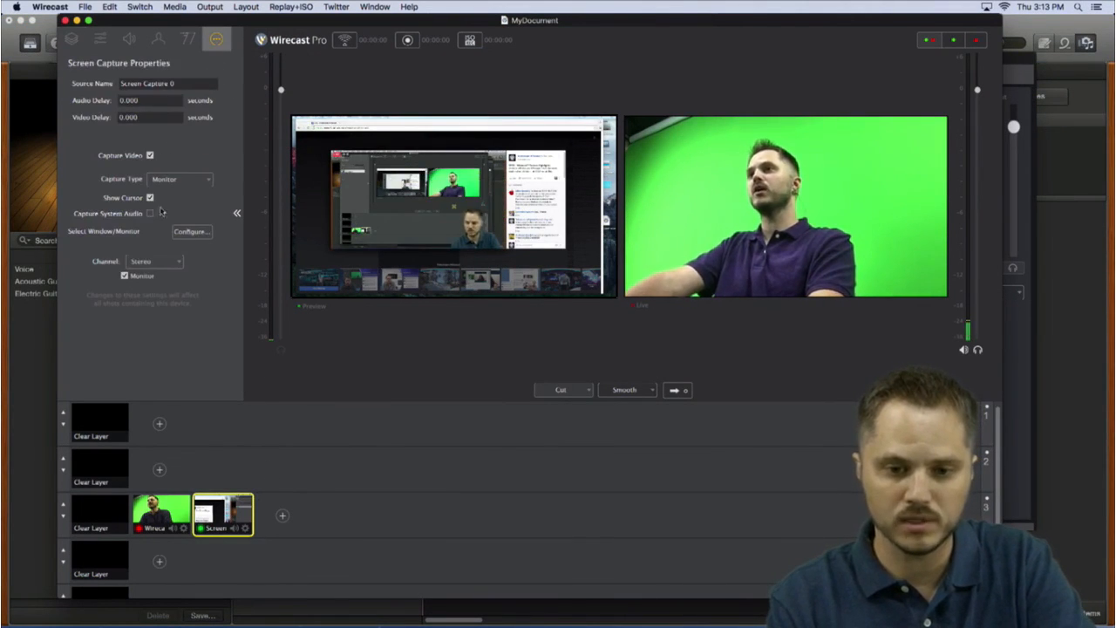
click(201, 181)
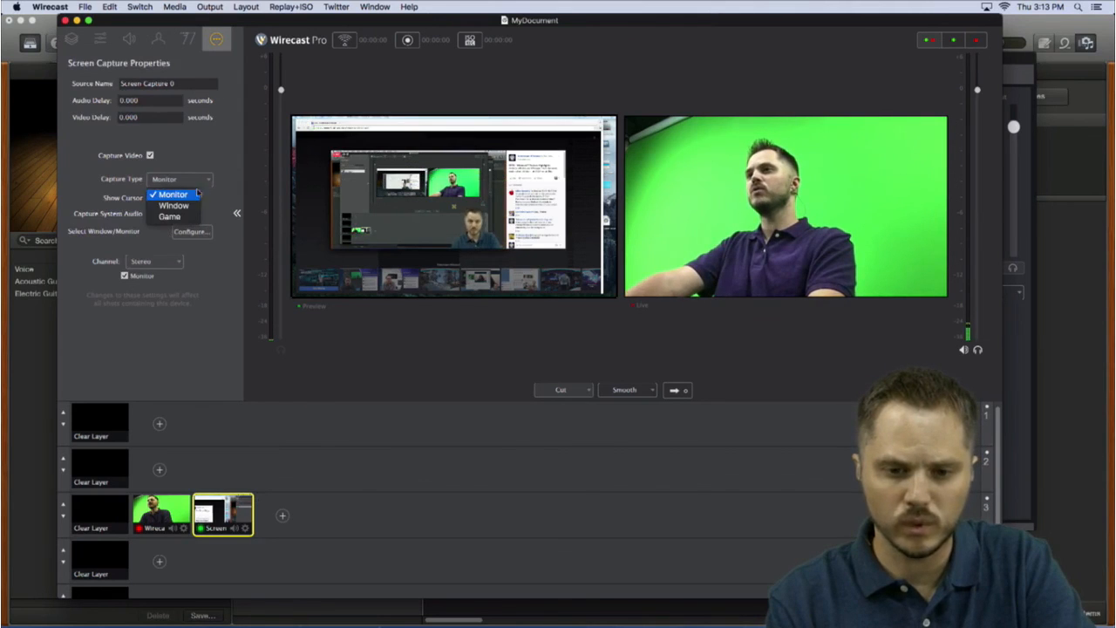
click(189, 205)
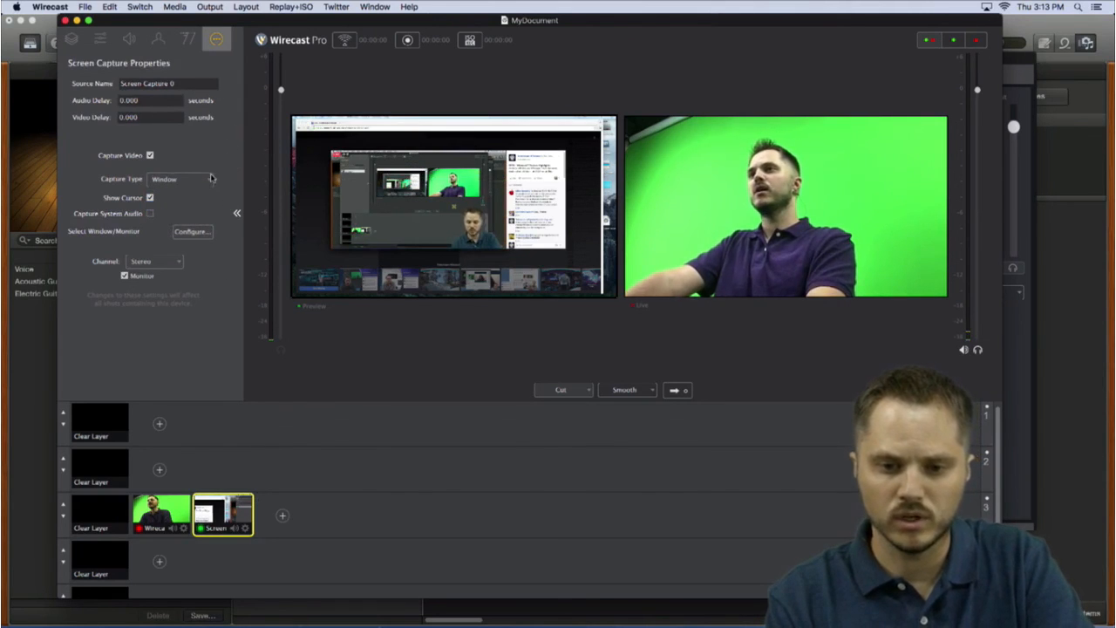
click(194, 232)
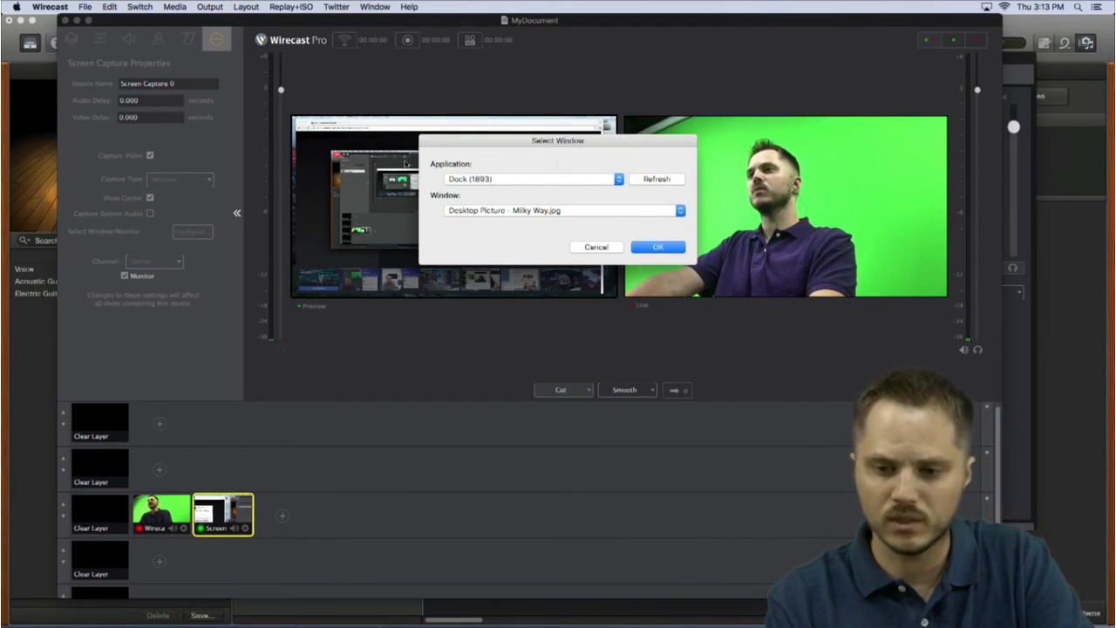
click(504, 180)
click(504, 200)
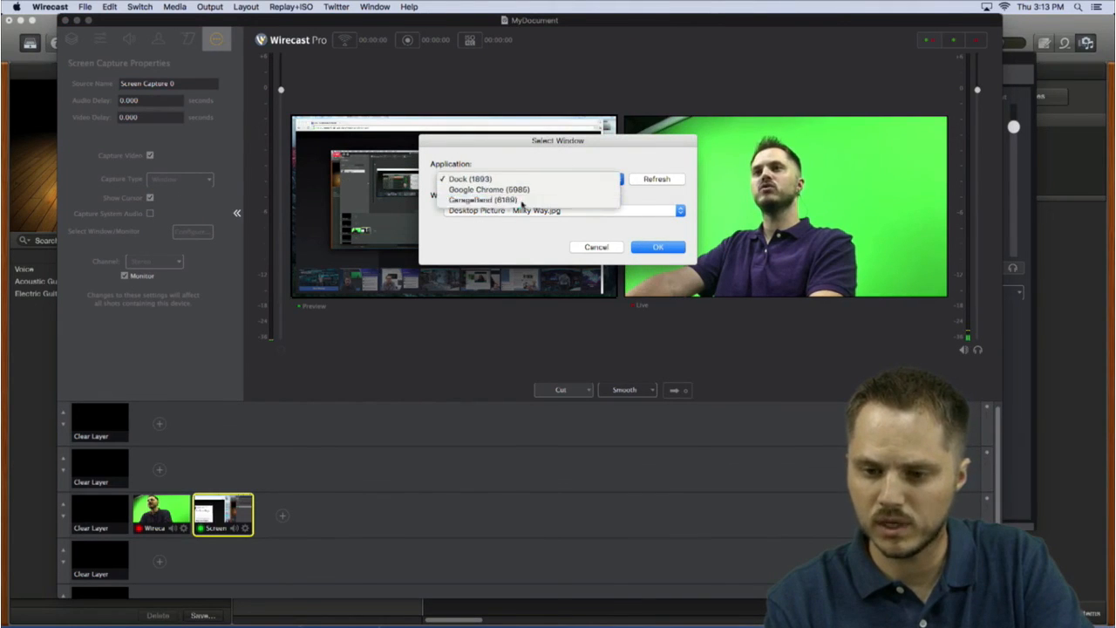
click(541, 210)
click(541, 210)
click(645, 247)
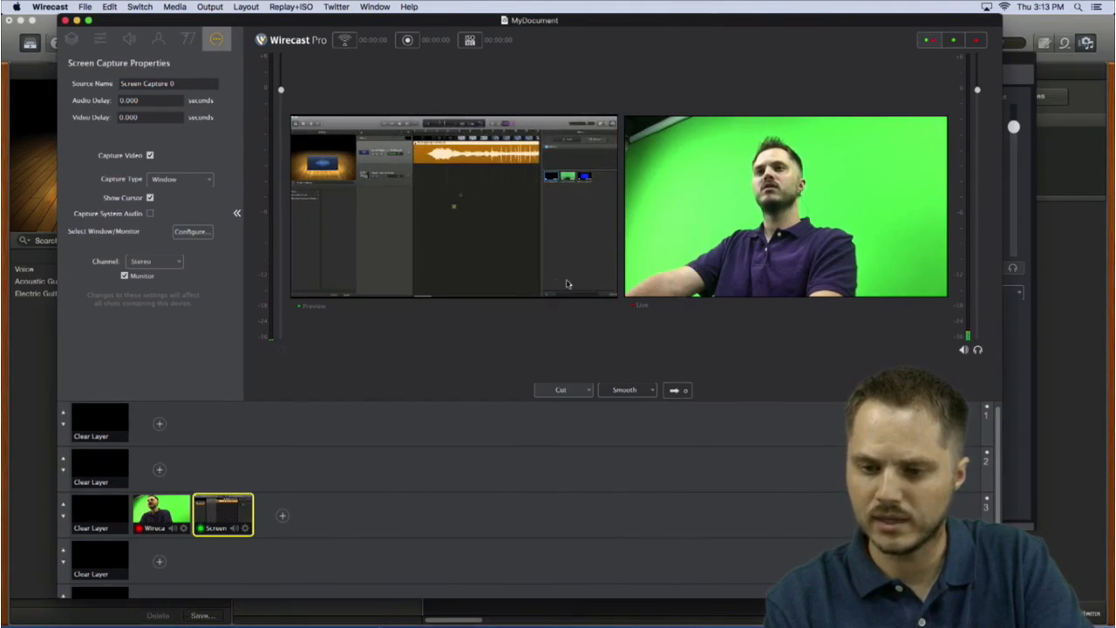
Compare the movie playing in GarageBand with the Audio Mixer, and turn off monitoring for the Screen Capture 0 source
key(super+Tab)
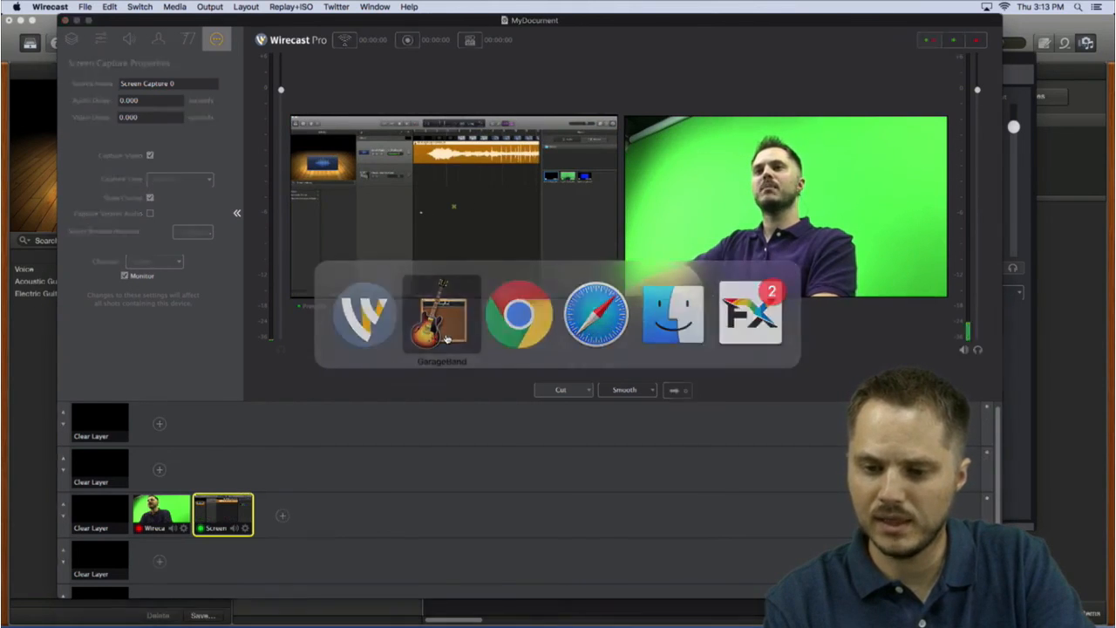
click(444, 338)
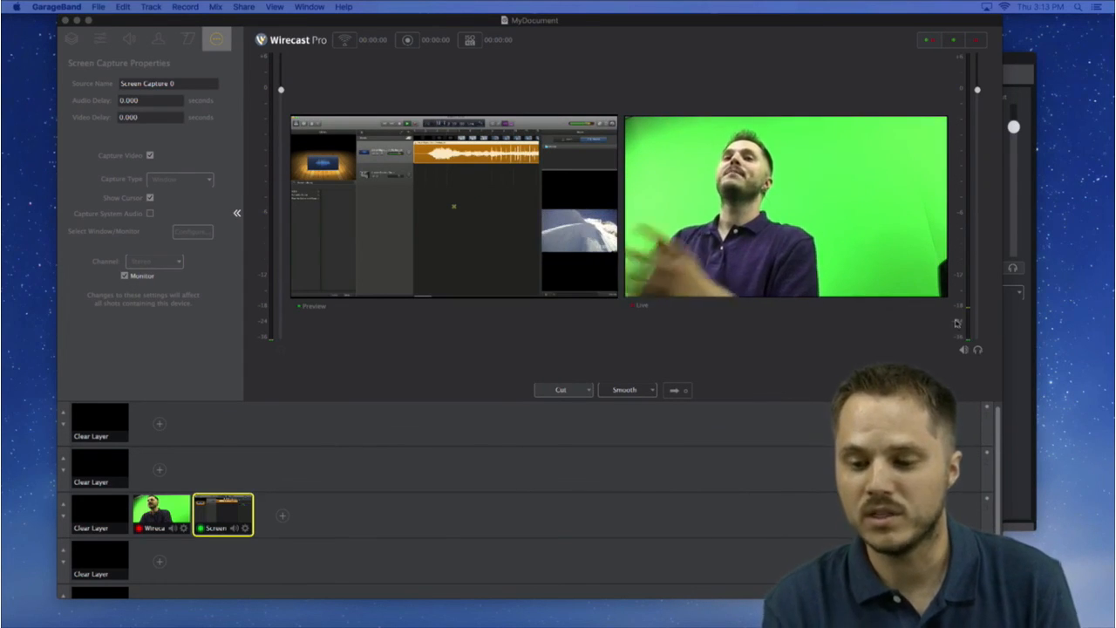
click(1016, 326)
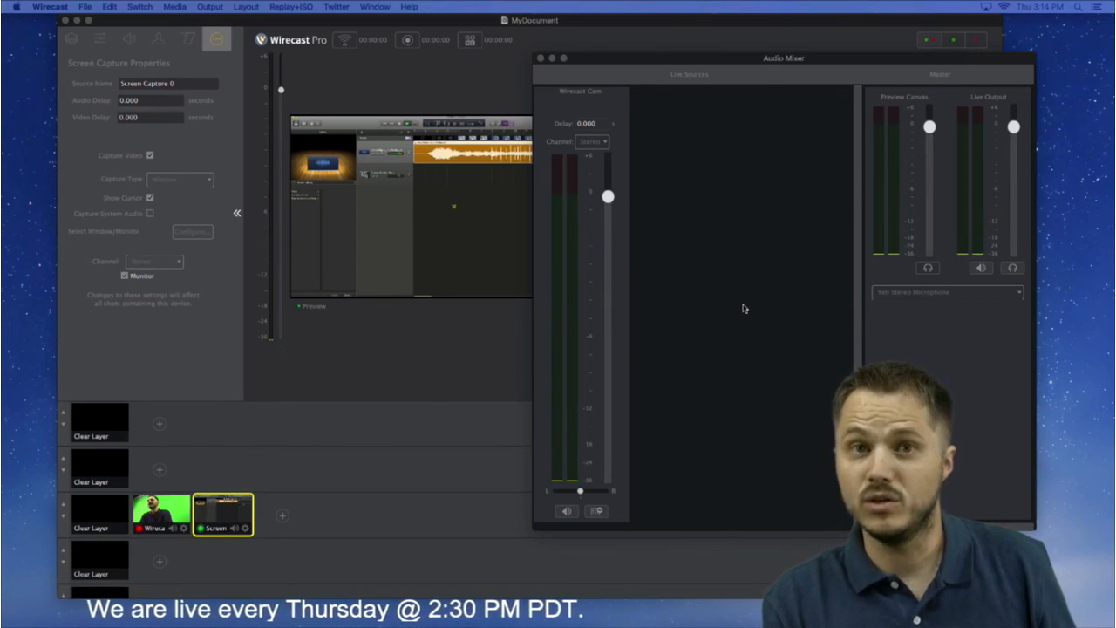
click(293, 60)
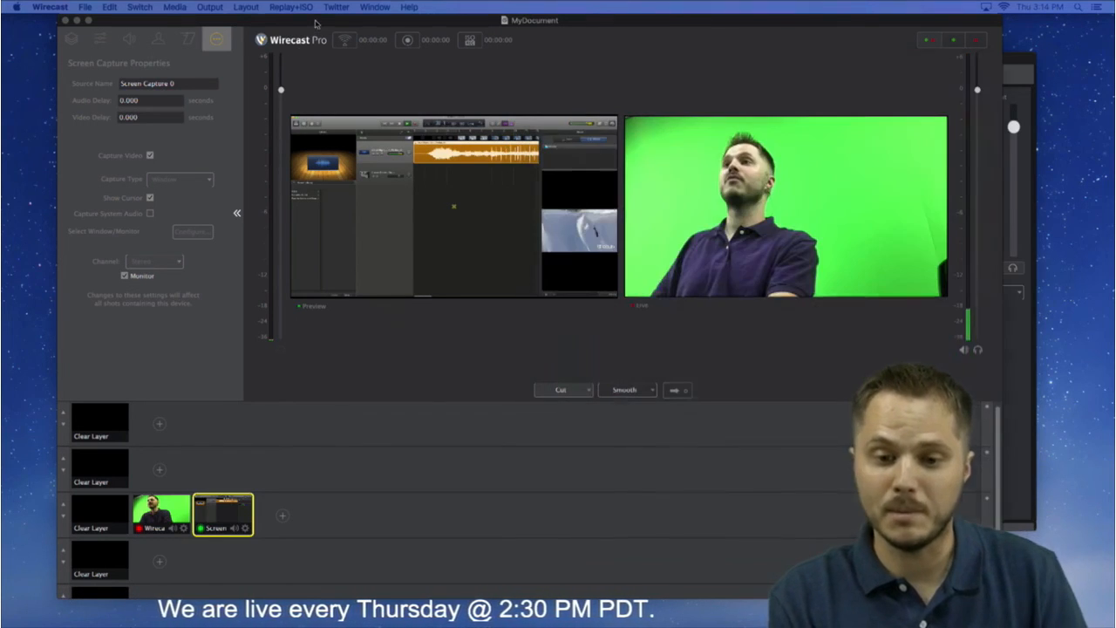
click(124, 275)
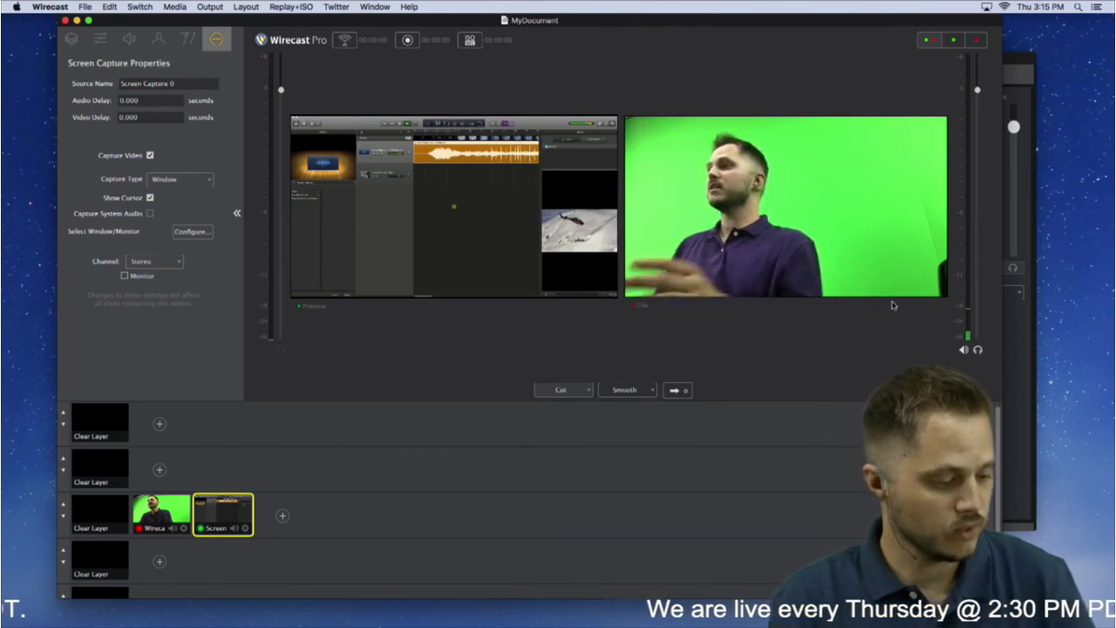
key(super+Tab)
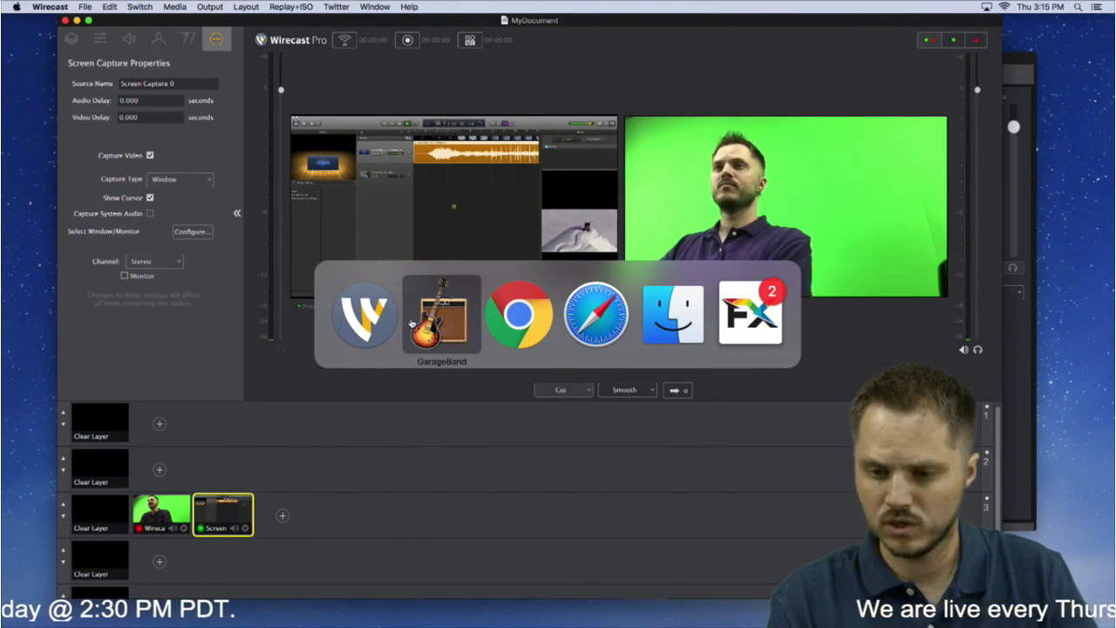
click(612, 328)
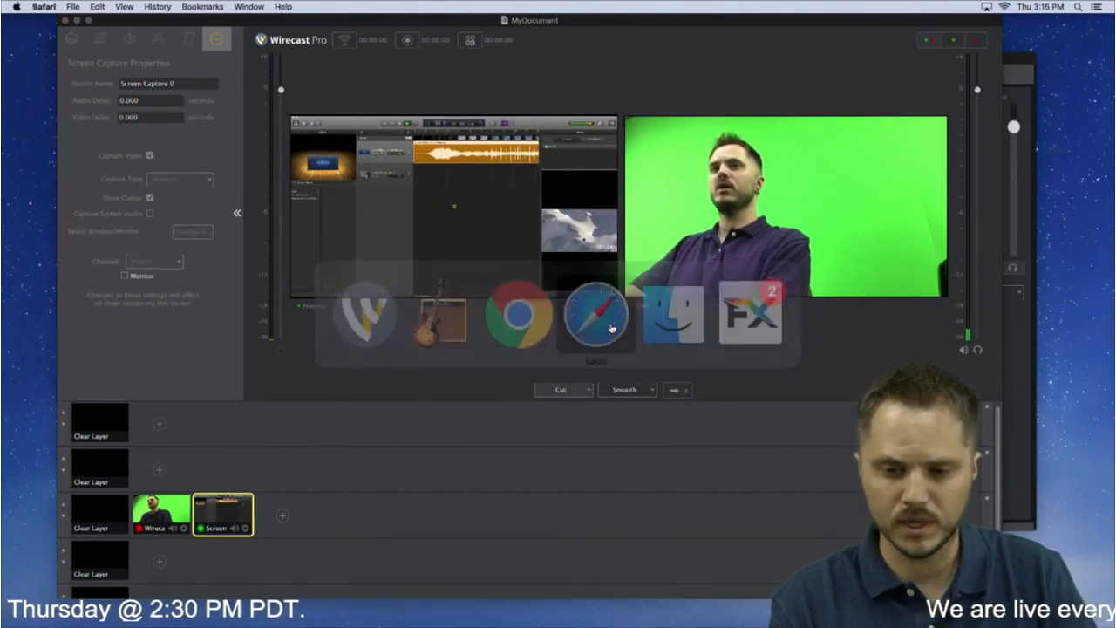
key(super+Tab)
click(607, 333)
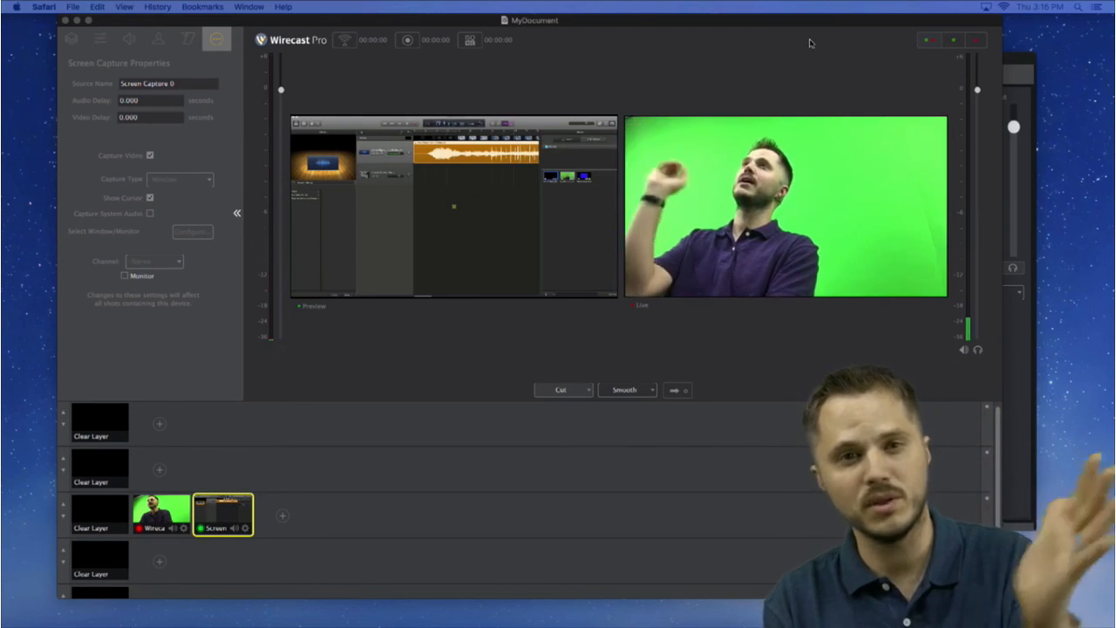
mouse_move(362, 621)
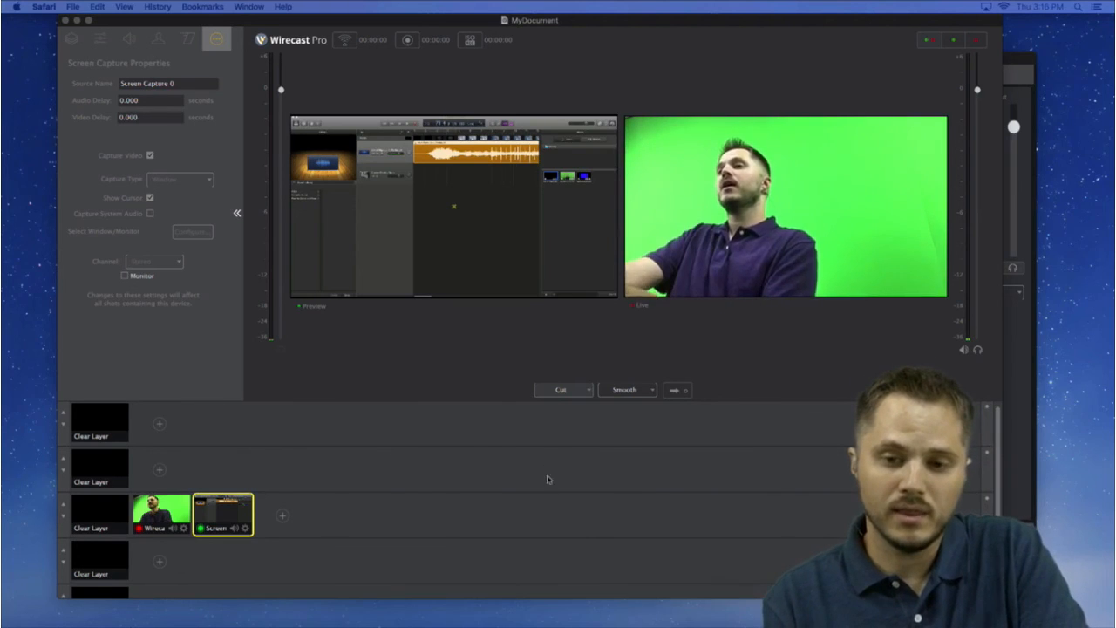
Return to Wirecast and add the Art-of-Flight movie from the Movies folder as a media file shot on layer 1
click(335, 26)
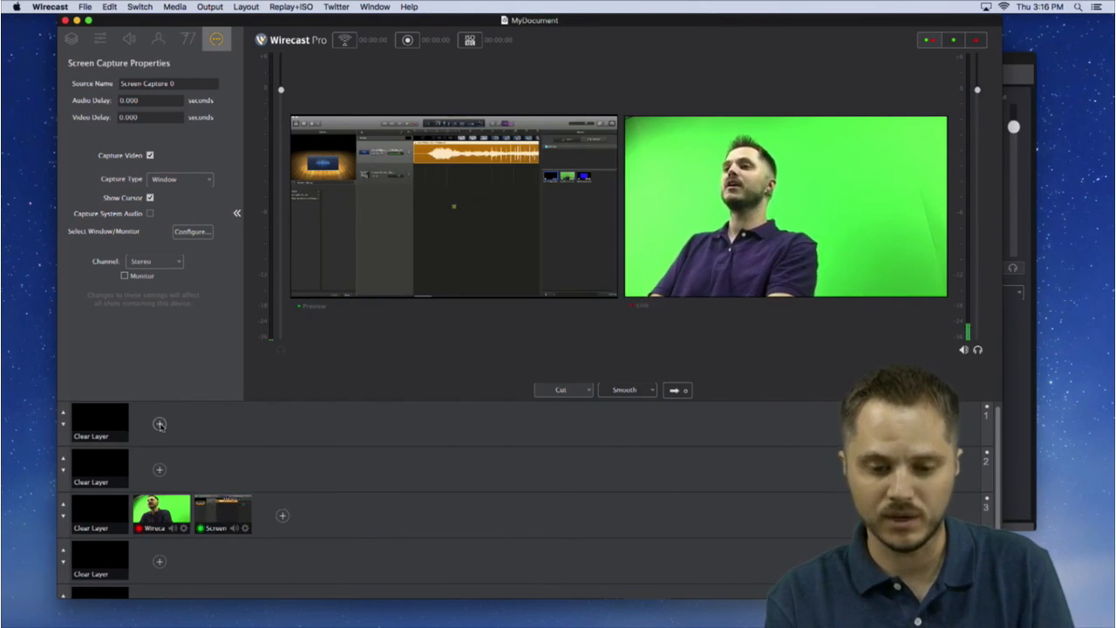
click(160, 424)
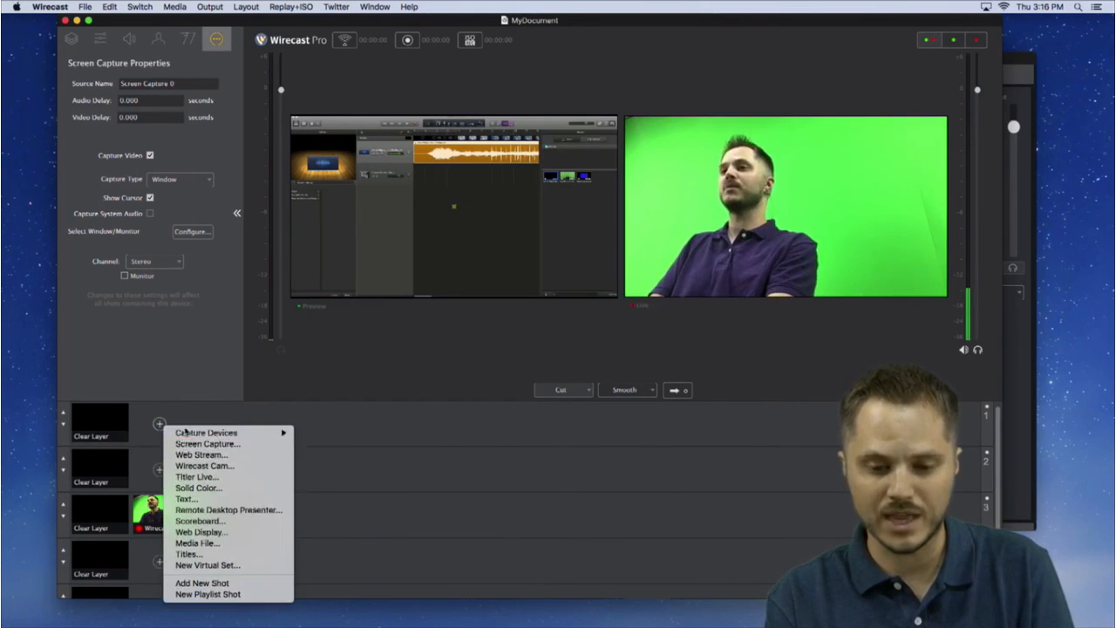
click(229, 543)
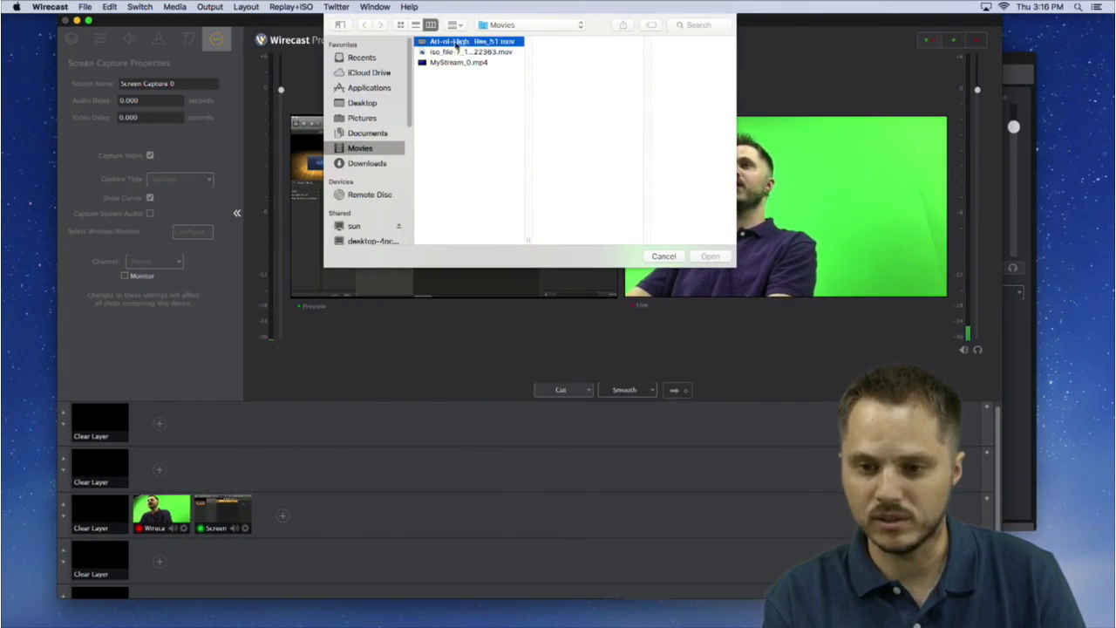
click(709, 256)
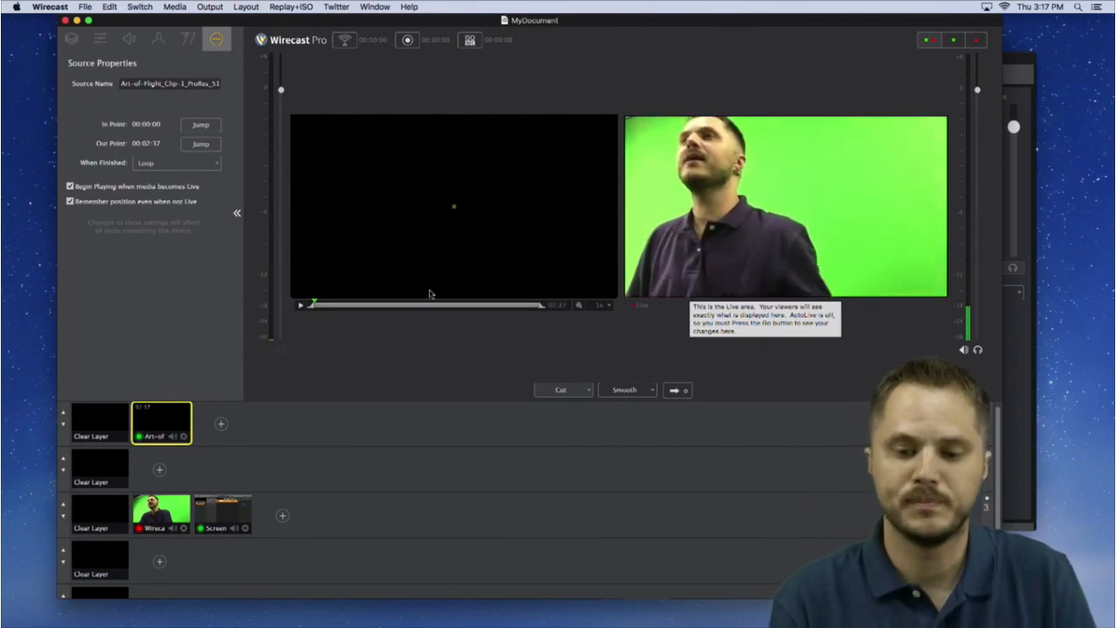
Show the output settings for a Facebook Live destination and leave them without saving
click(346, 41)
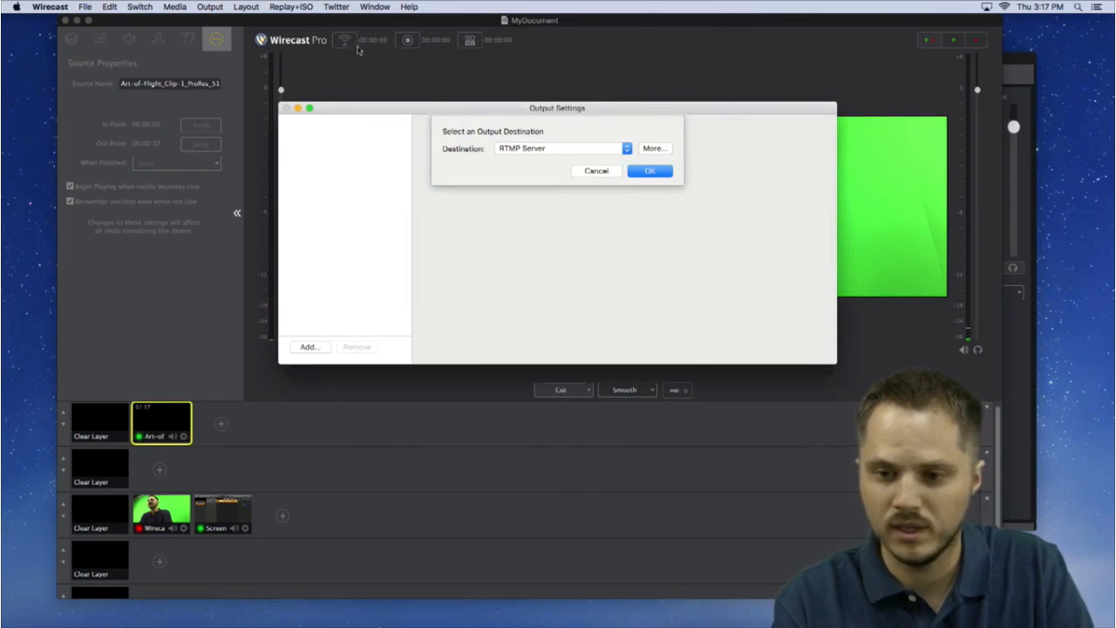
click(520, 150)
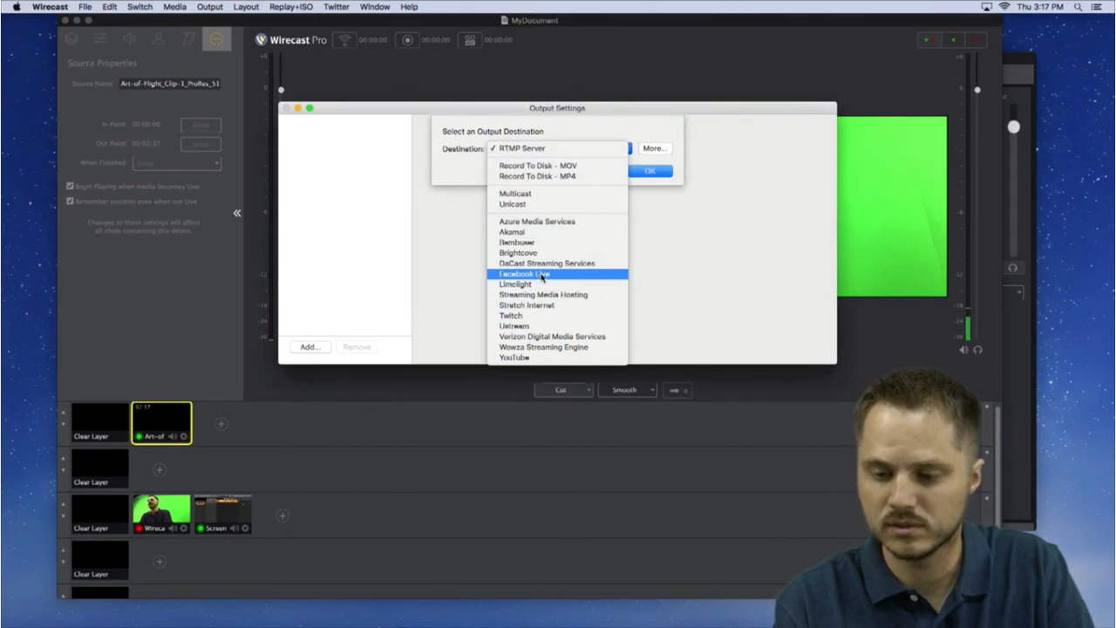
click(543, 275)
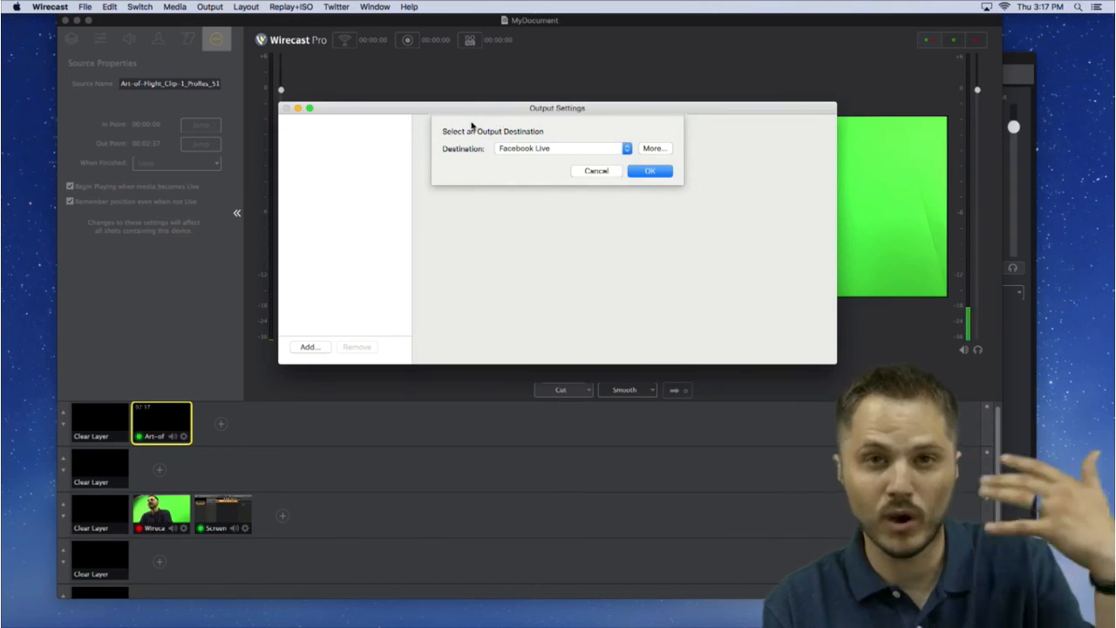
click(650, 171)
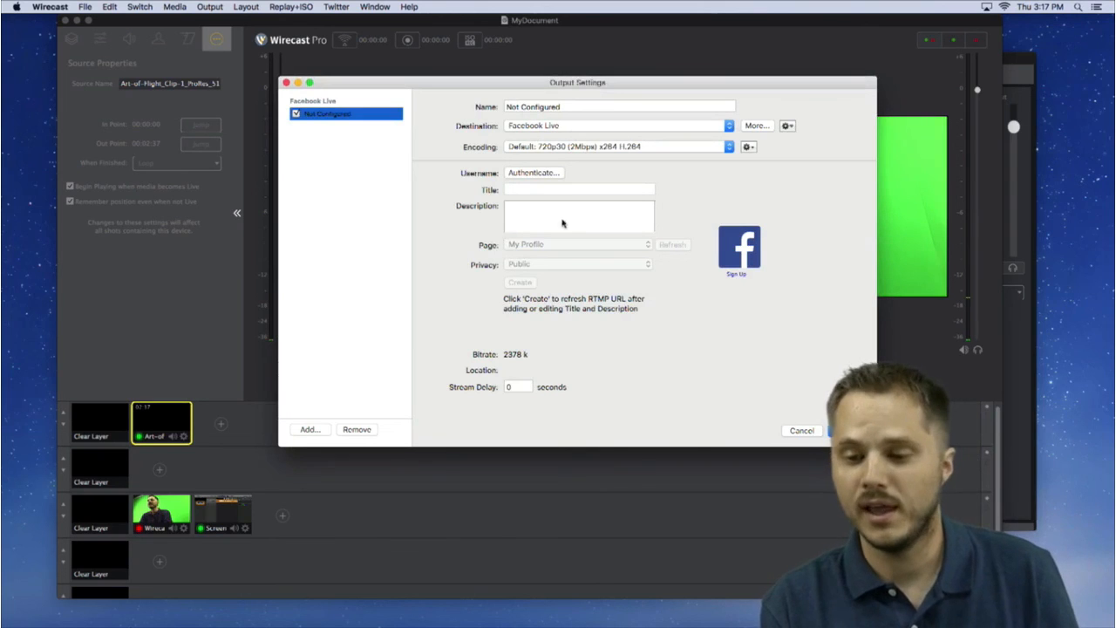
click(802, 431)
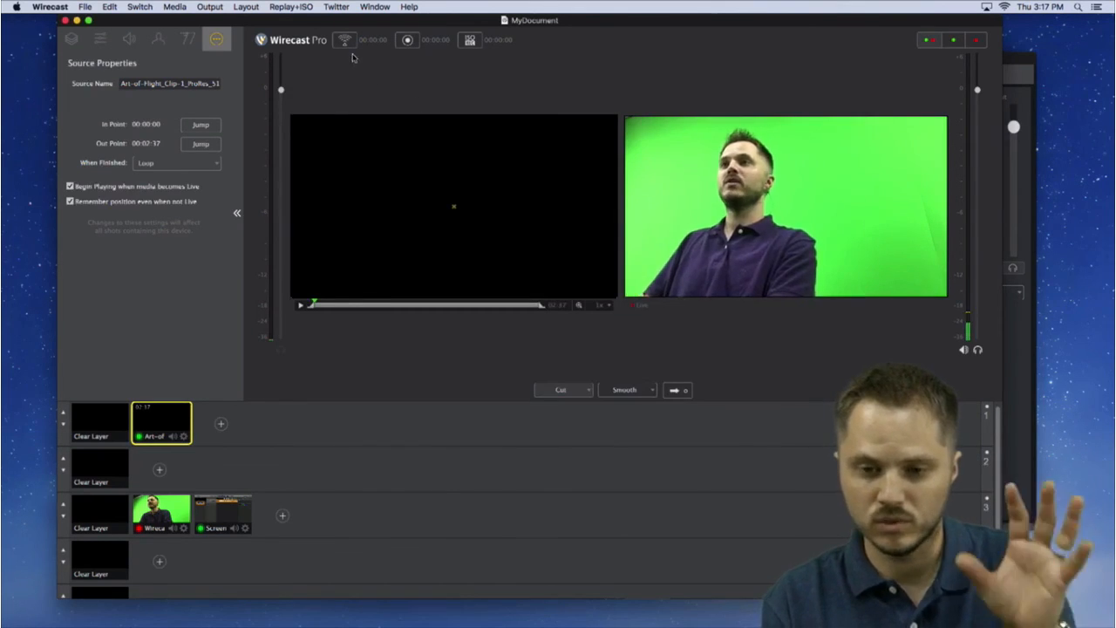
Take the Art-of-Flight shot live, and clear layer 1 from the live output
click(677, 390)
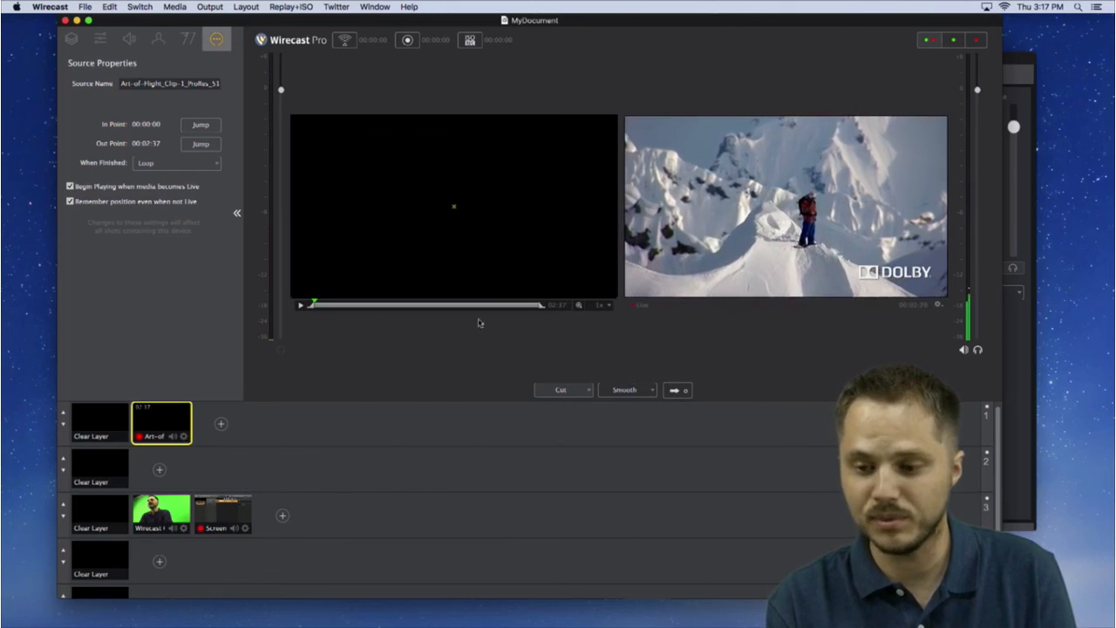
click(101, 423)
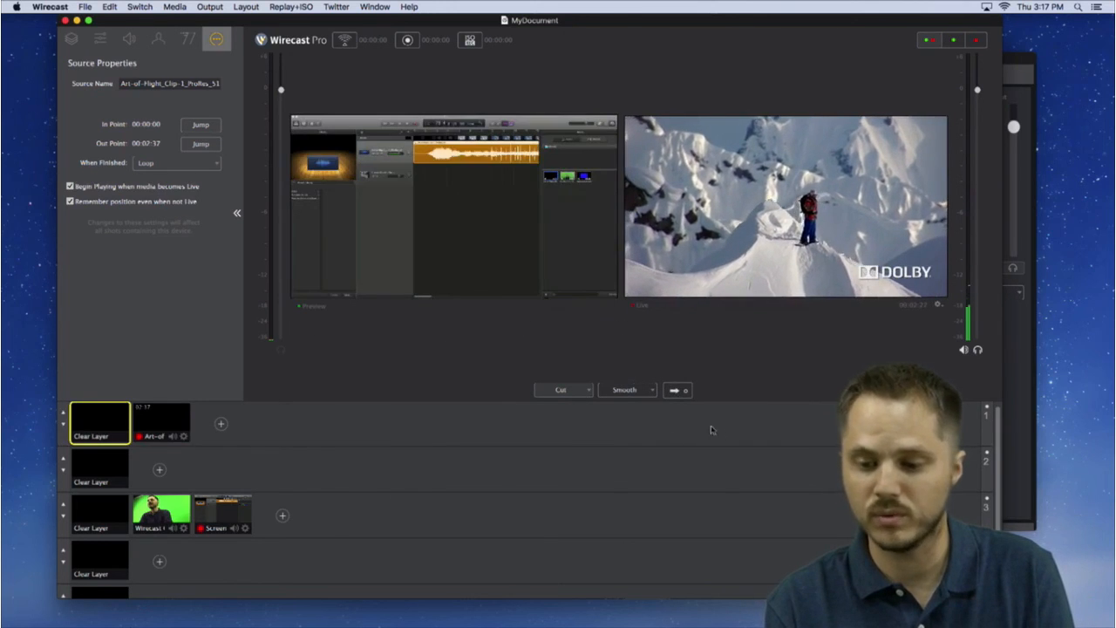
click(674, 390)
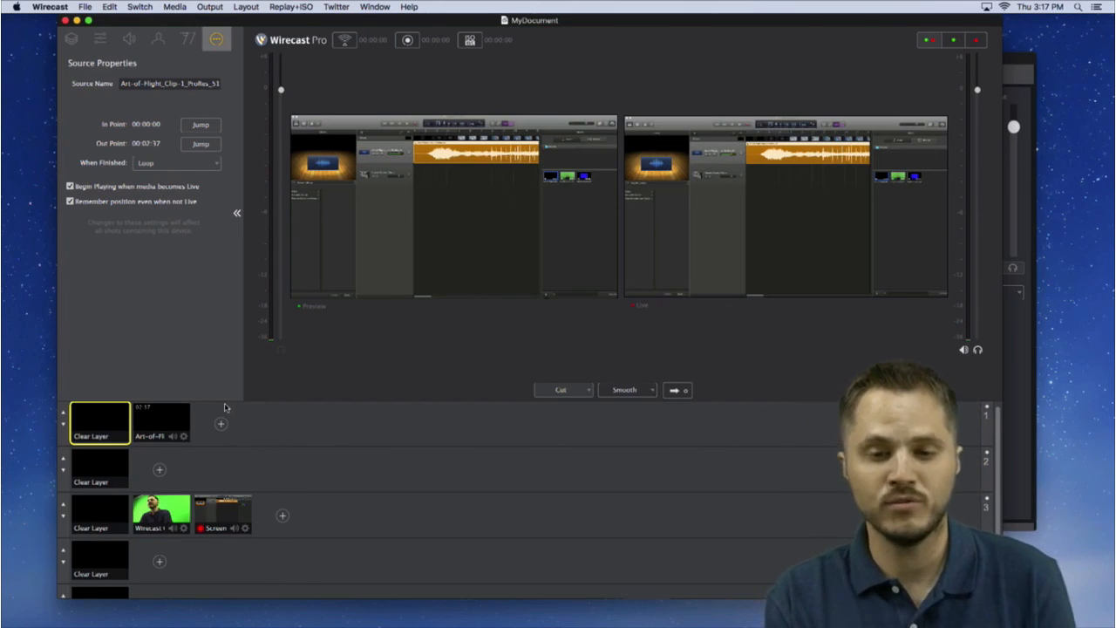
Put the Art-of-Flight shot on layer 1 of the preview and select the Screen Capture 0 shot on layer 3
click(176, 428)
click(157, 513)
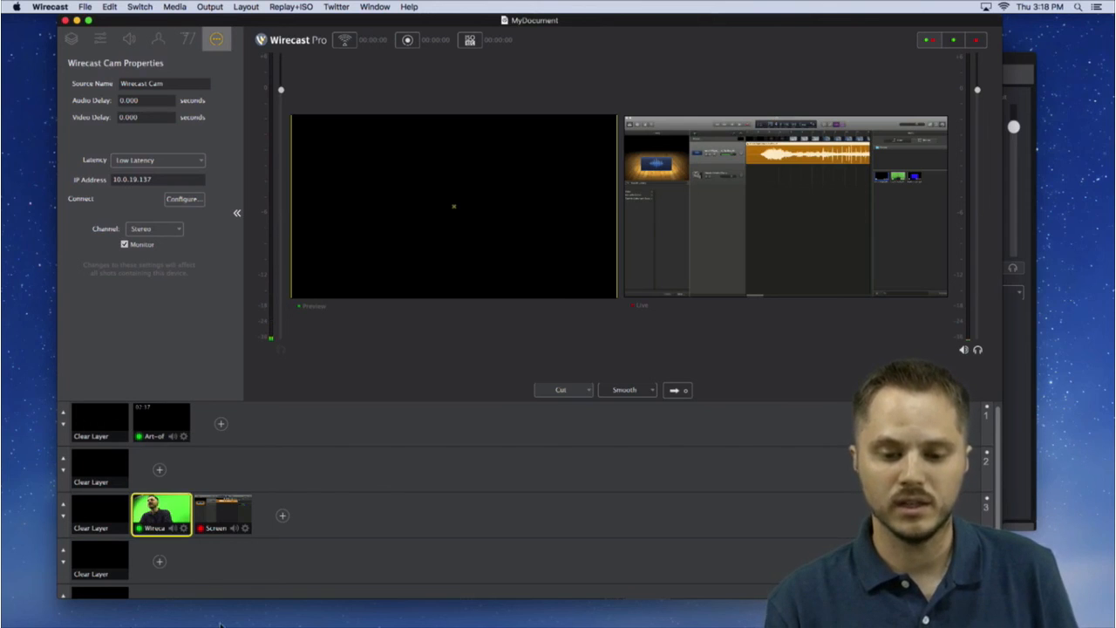
click(226, 507)
click(160, 512)
click(282, 514)
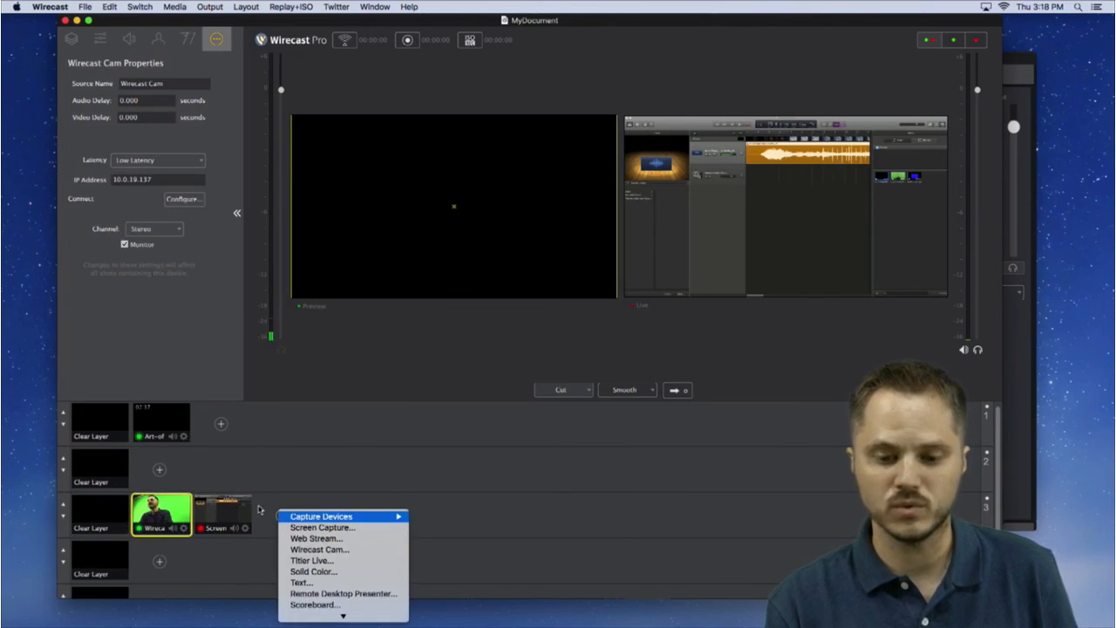
click(223, 510)
click(222, 511)
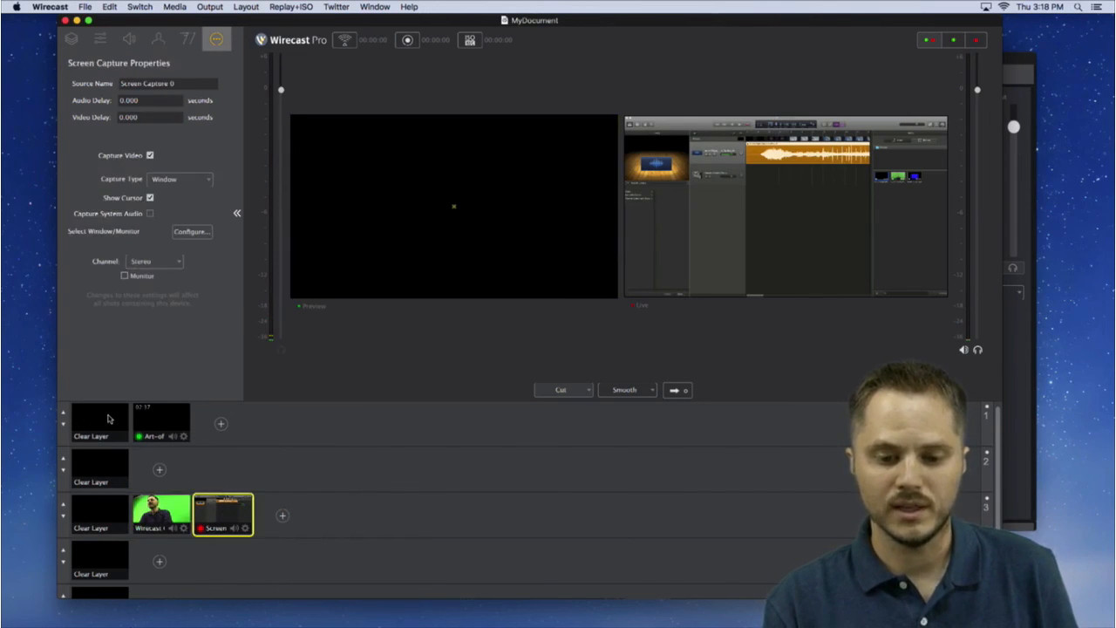
Clear layer 1, load the Wirecast Cam shot from layer 3 into preview and take it live
click(104, 421)
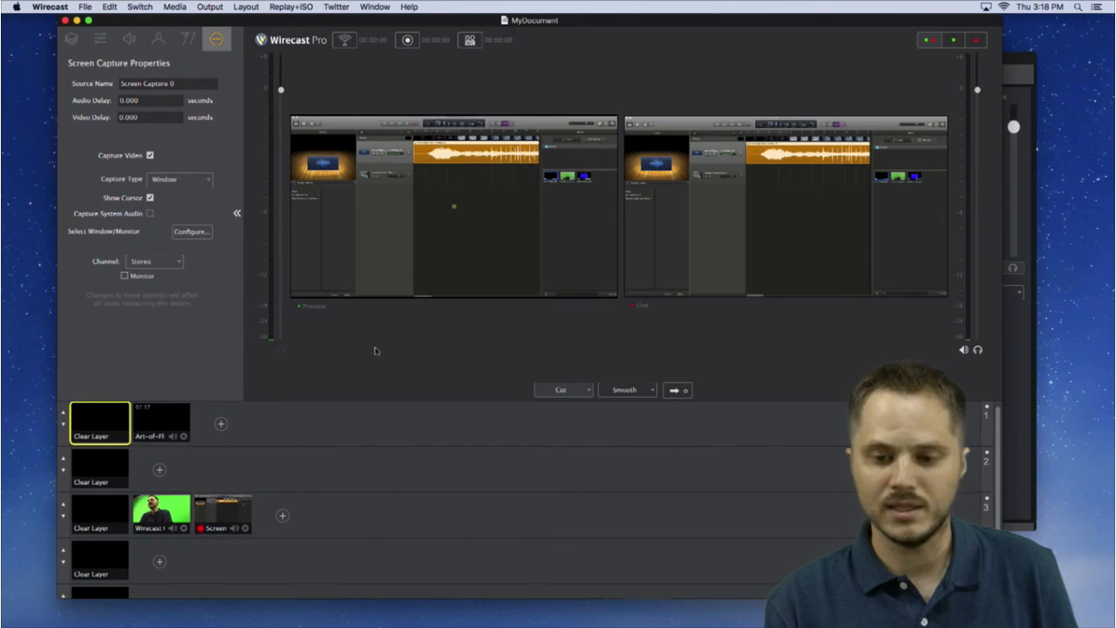
click(160, 520)
click(672, 392)
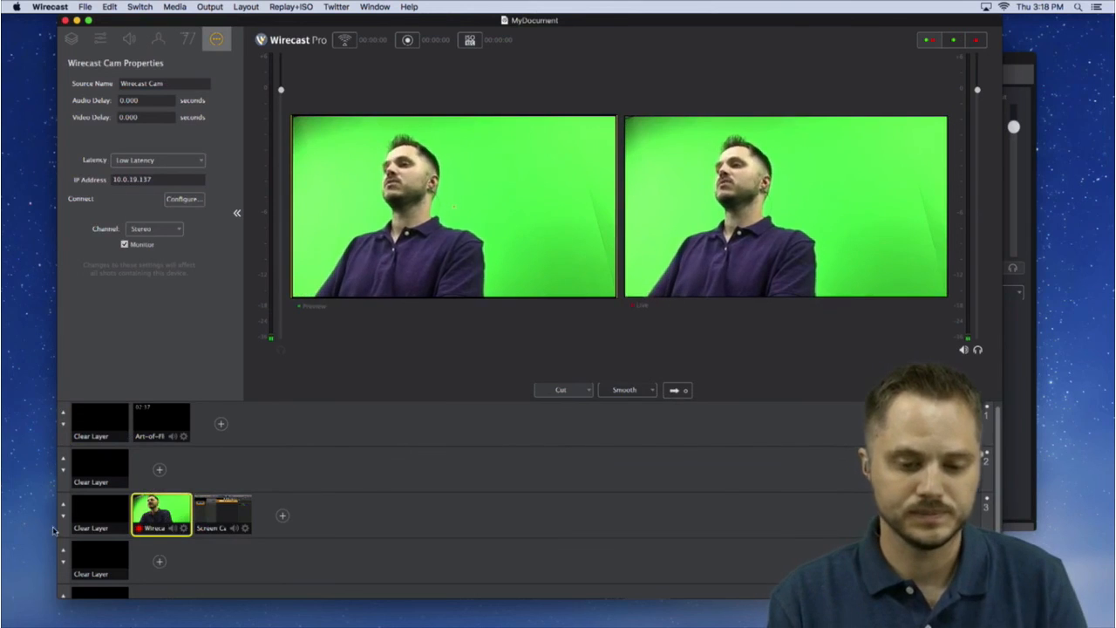
Clear layers 3, 2 and 1 in the preview and take the empty output live
click(105, 512)
click(105, 464)
click(112, 424)
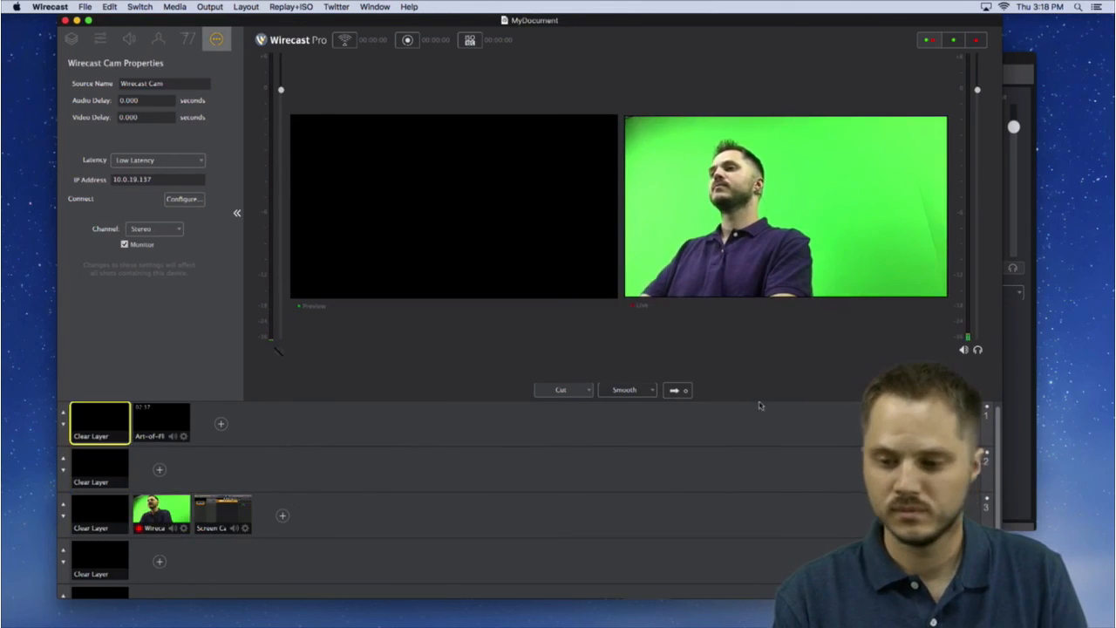
click(672, 392)
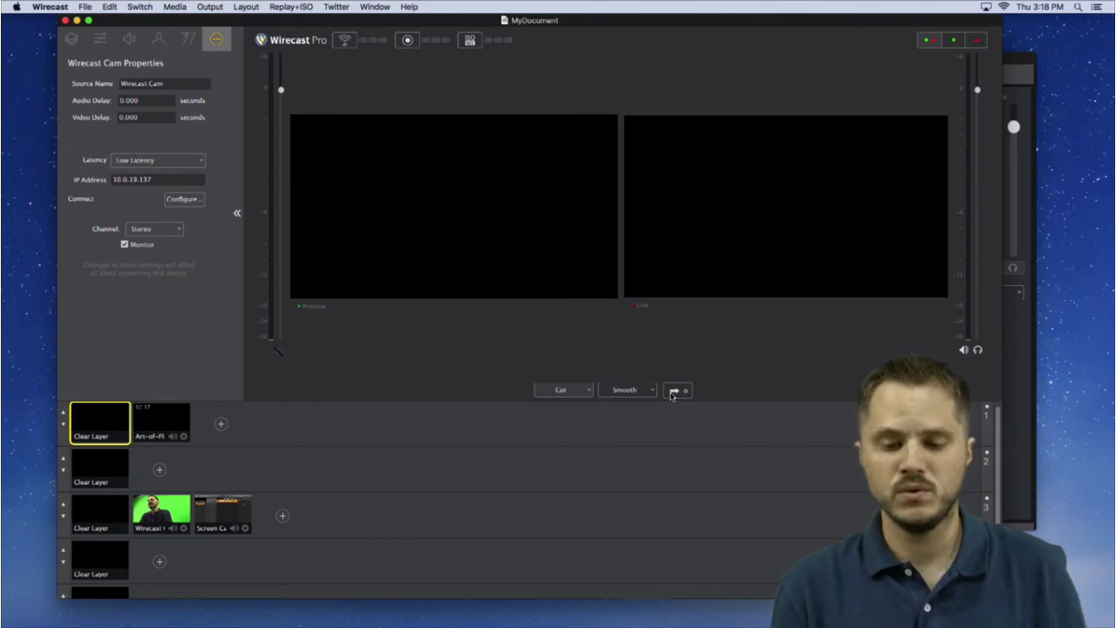
click(104, 472)
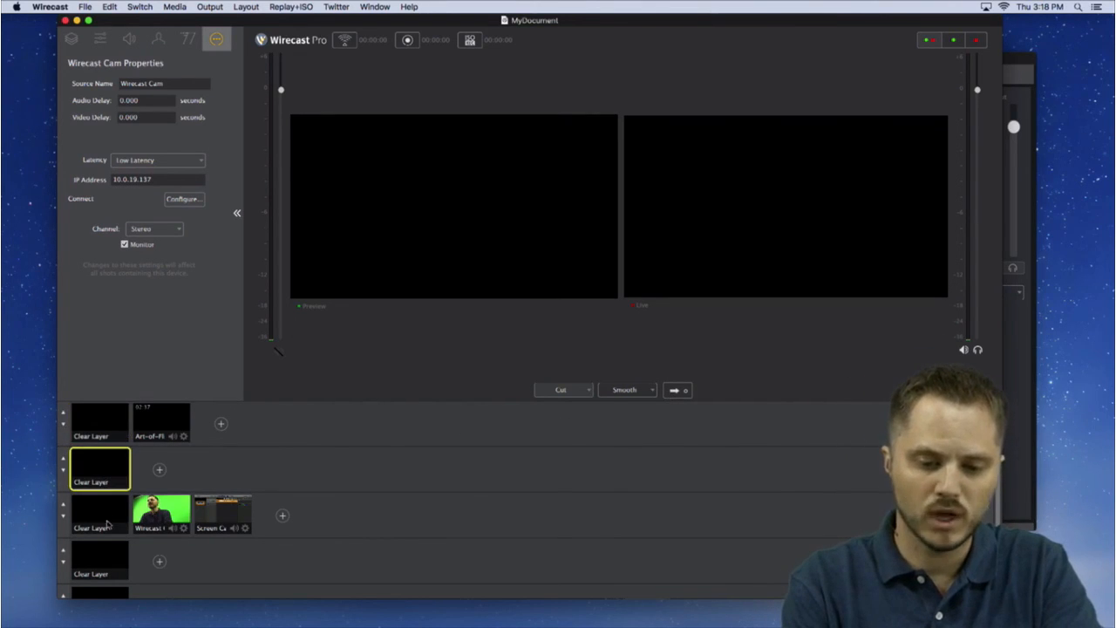
click(113, 508)
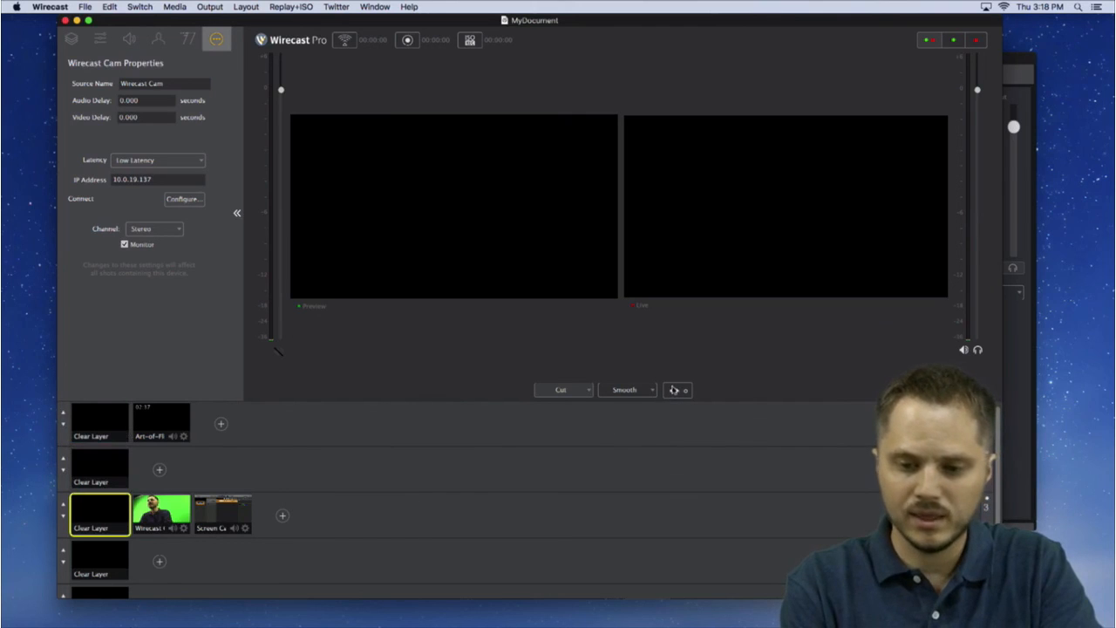
click(122, 417)
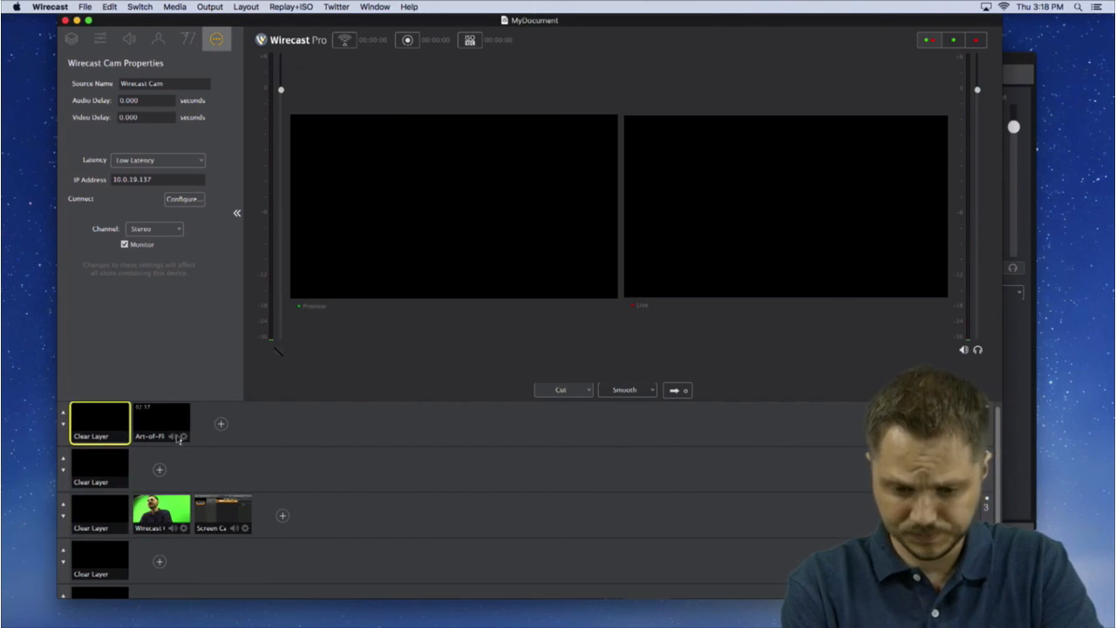
Move the Art-of-Flight clip shot from layer 1 to layer 4 and keep it selected
click(160, 418)
right_click(162, 419)
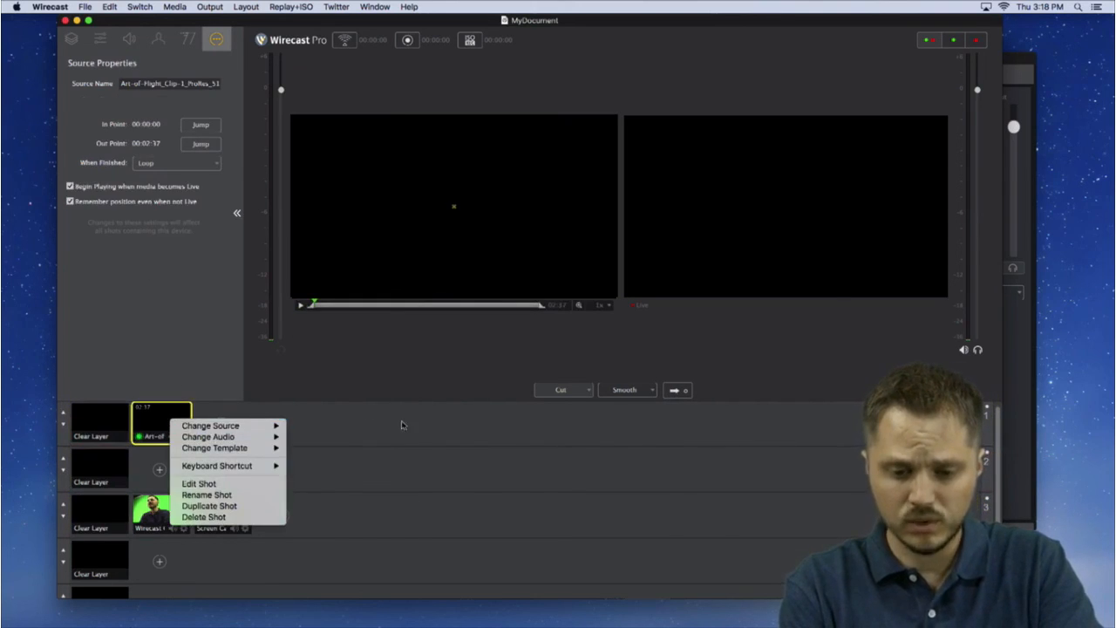
click(128, 422)
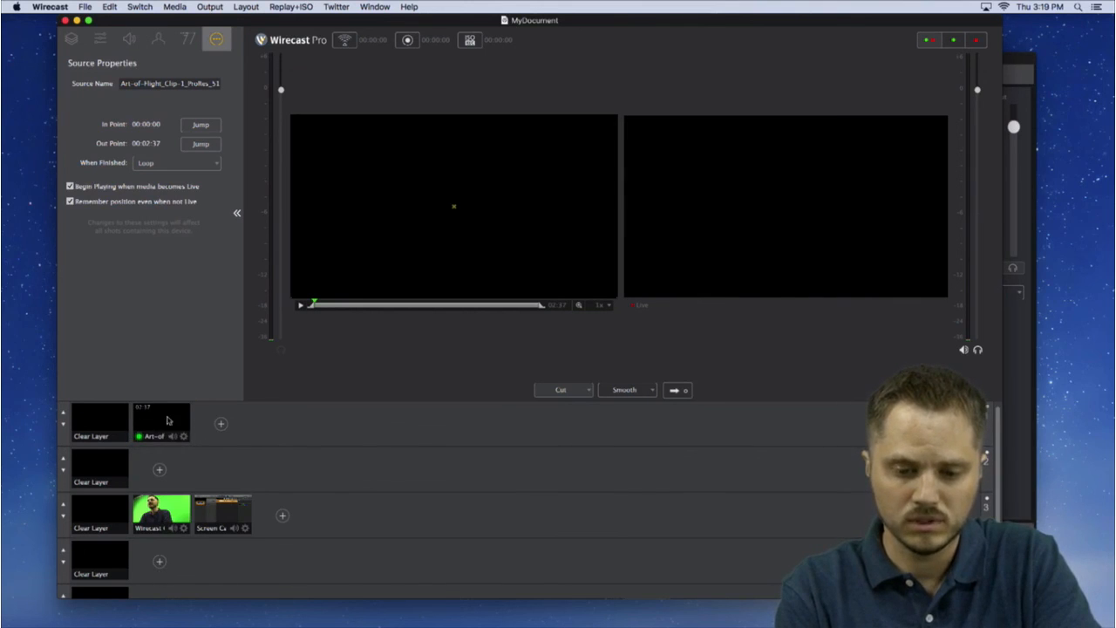
drag(155, 434, 167, 555)
click(166, 555)
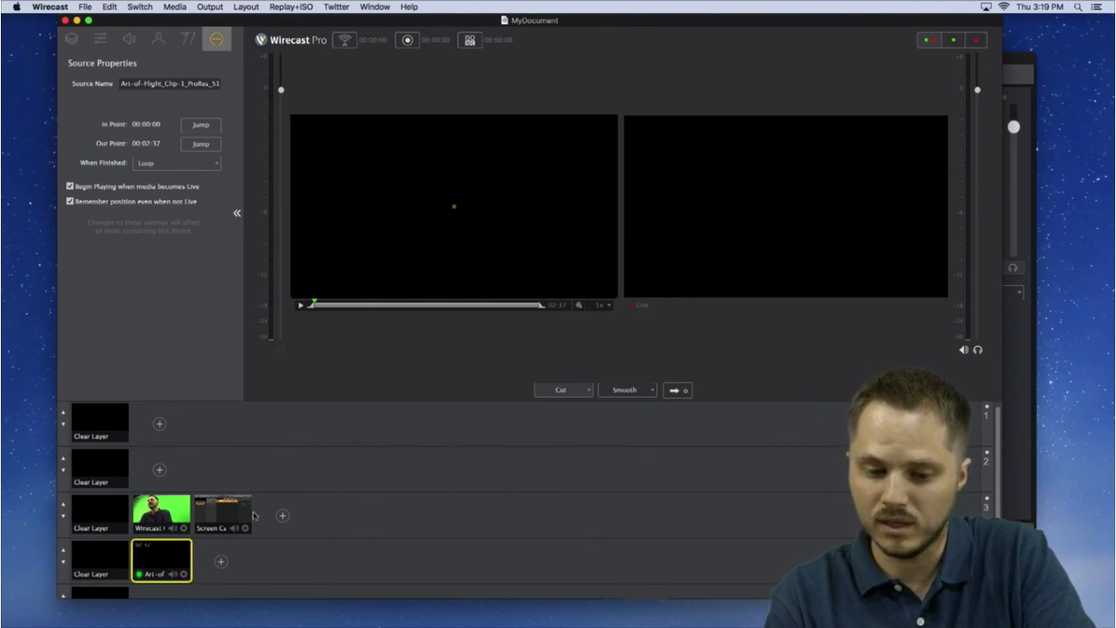
Lower the Art-of-Flight clip's volume to 11% and take the shot live
click(127, 40)
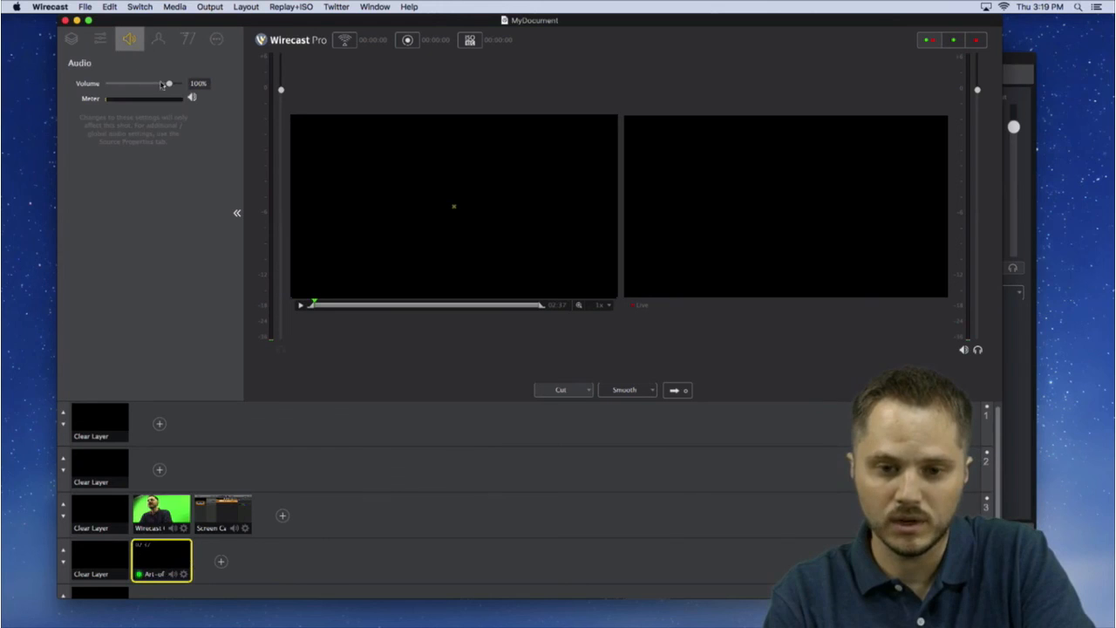
drag(172, 84, 119, 85)
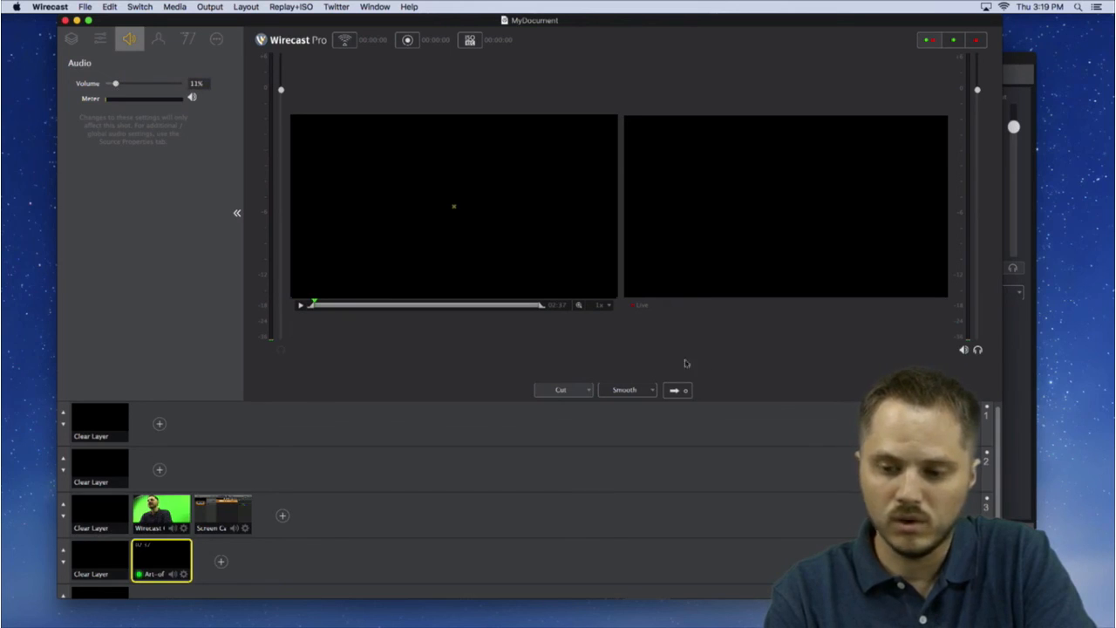
click(99, 38)
click(71, 38)
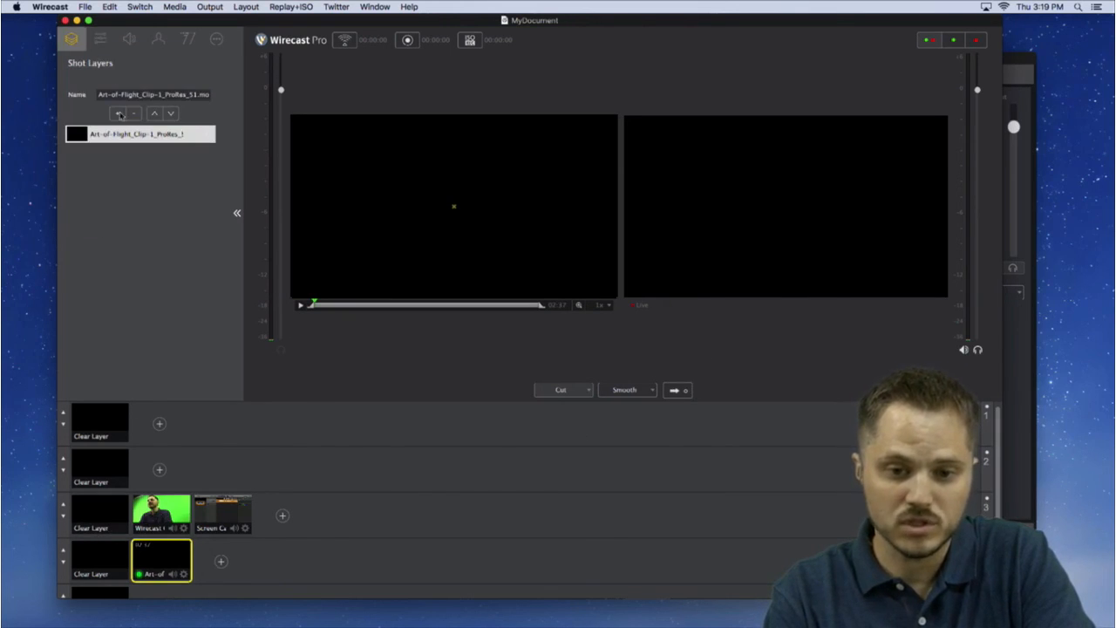
click(200, 139)
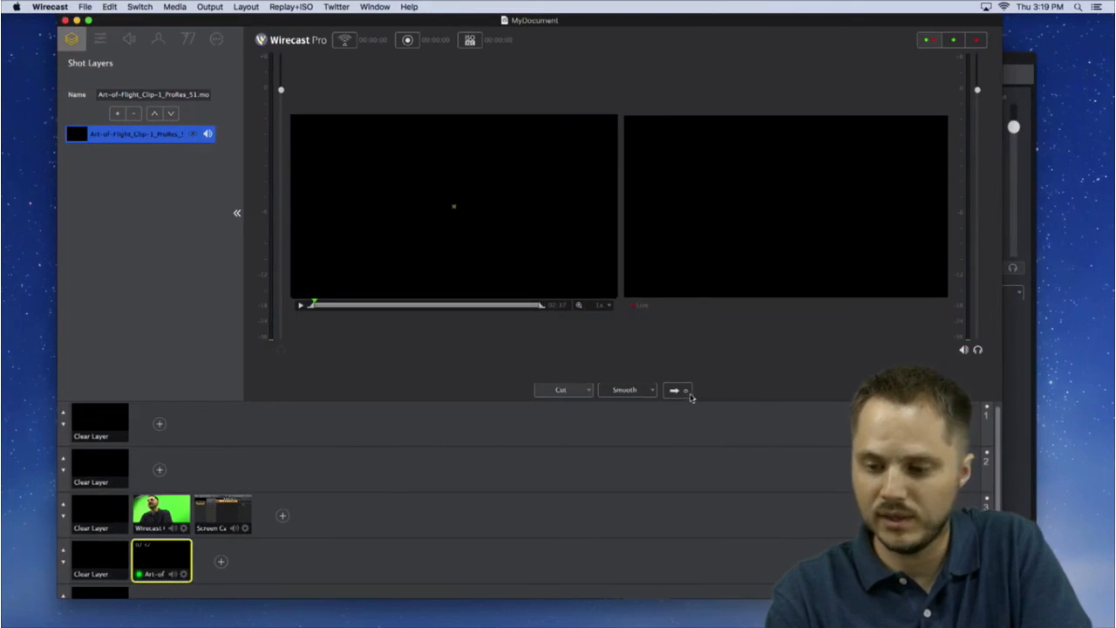
click(679, 390)
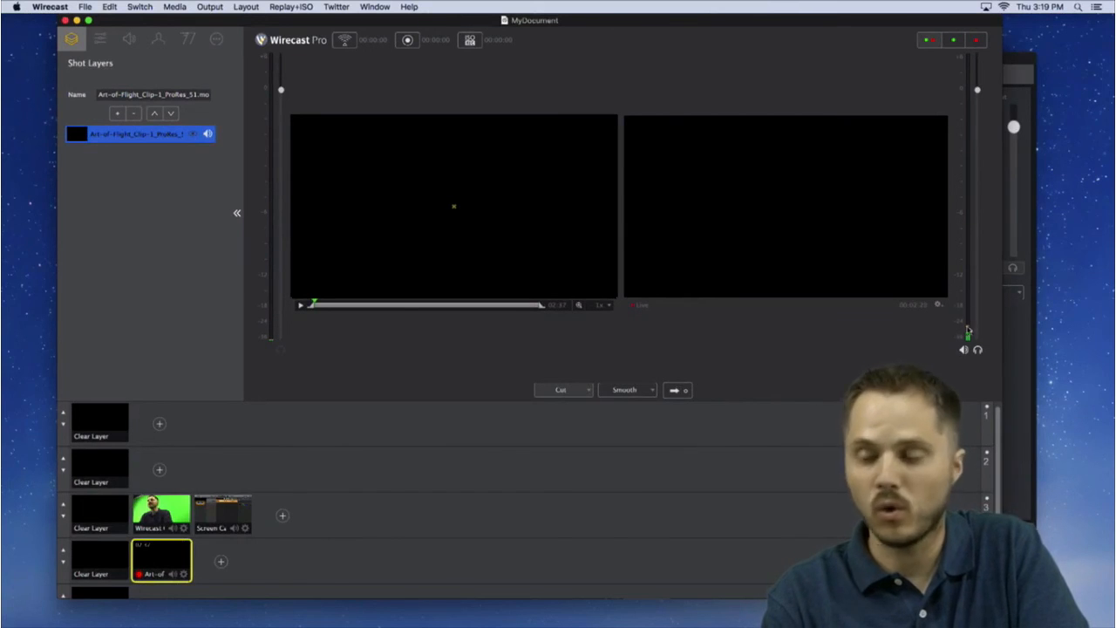
Check the Wirecast Cam shot's layer list, audio and layer properties, and reload it in preview after clearing the upper layers
click(161, 514)
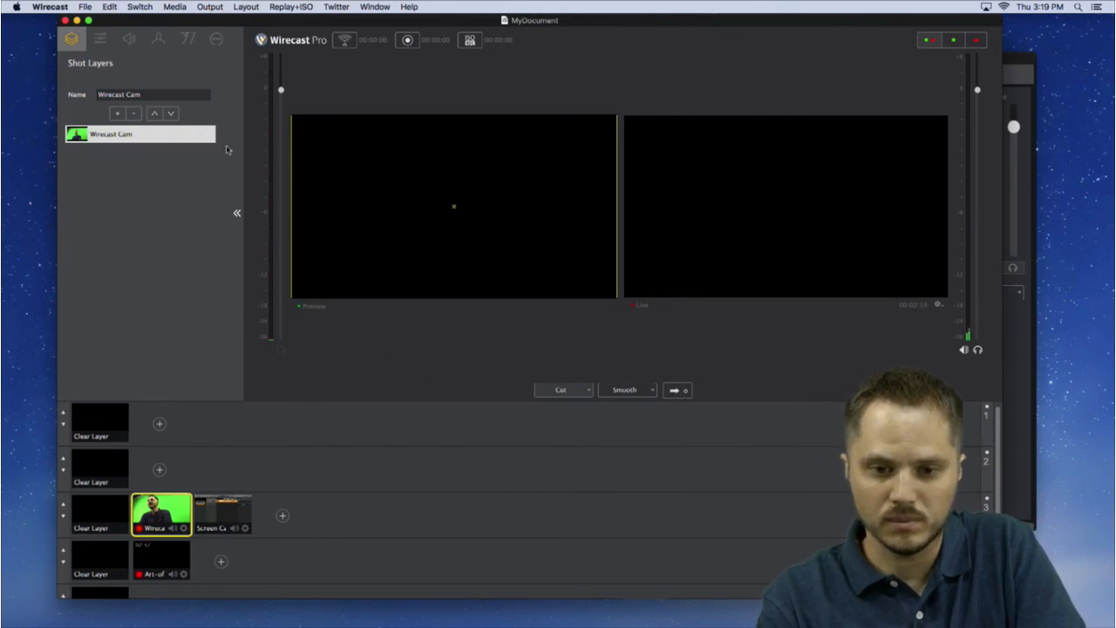
click(168, 138)
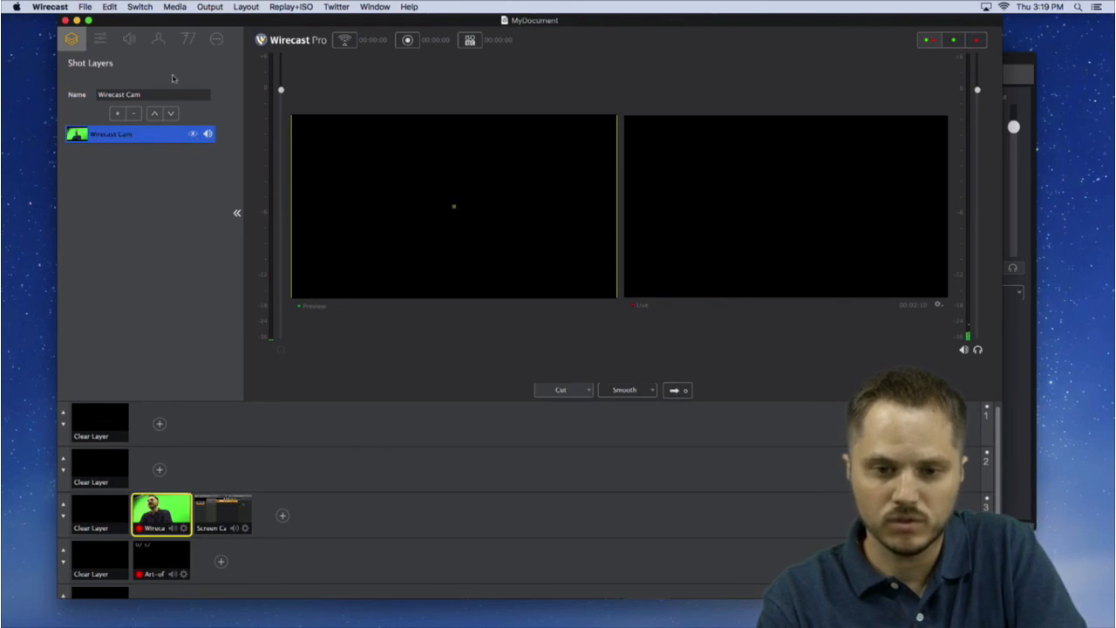
click(129, 38)
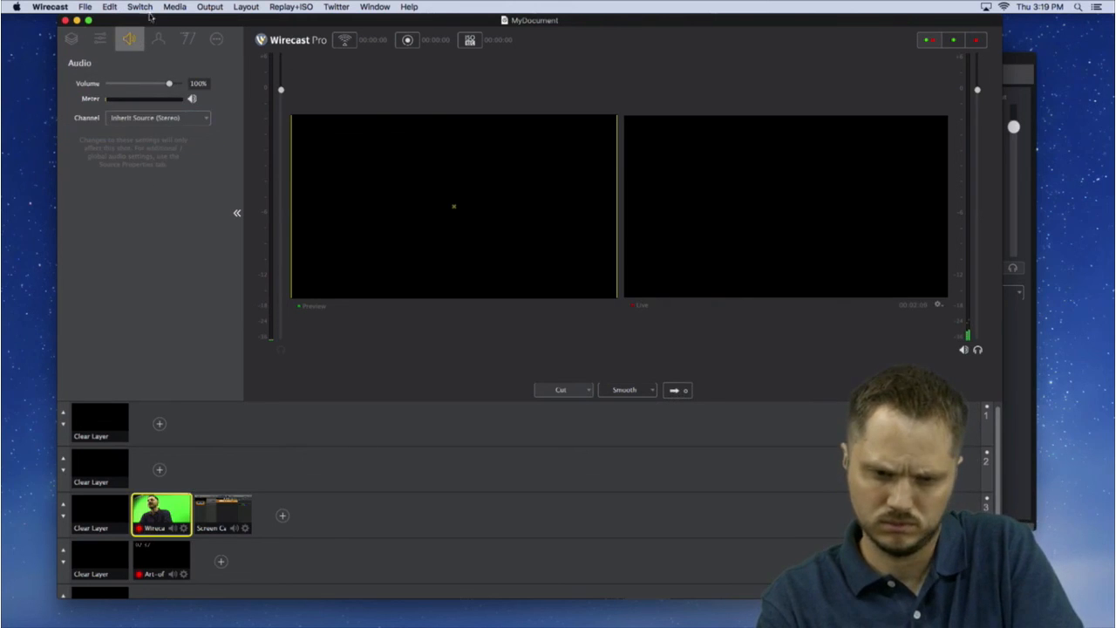
click(103, 35)
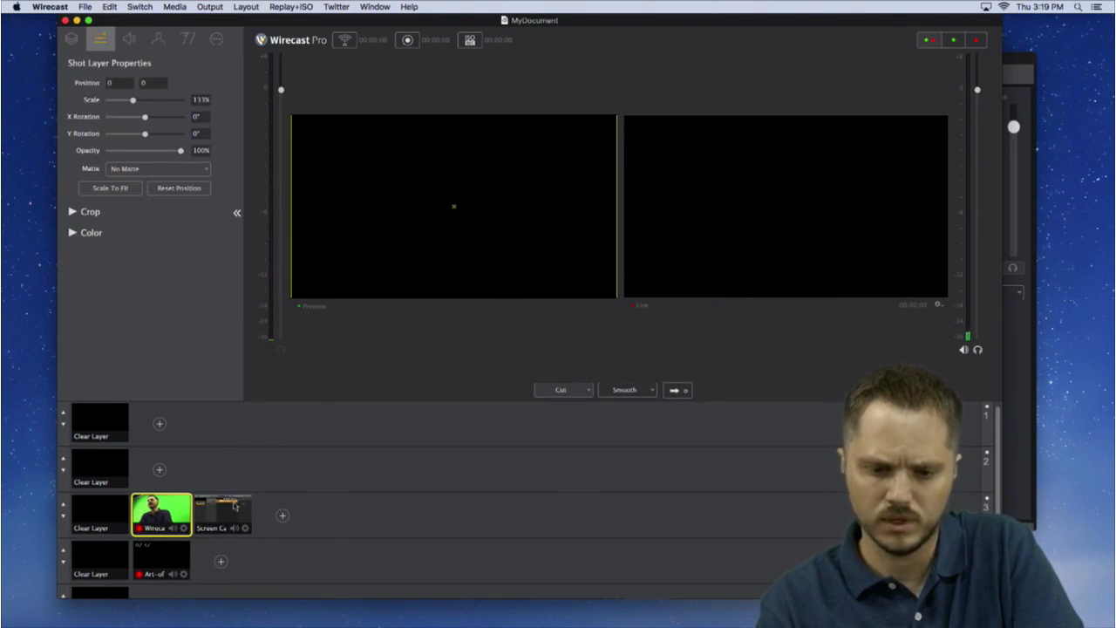
click(91, 507)
click(95, 467)
click(101, 425)
click(171, 514)
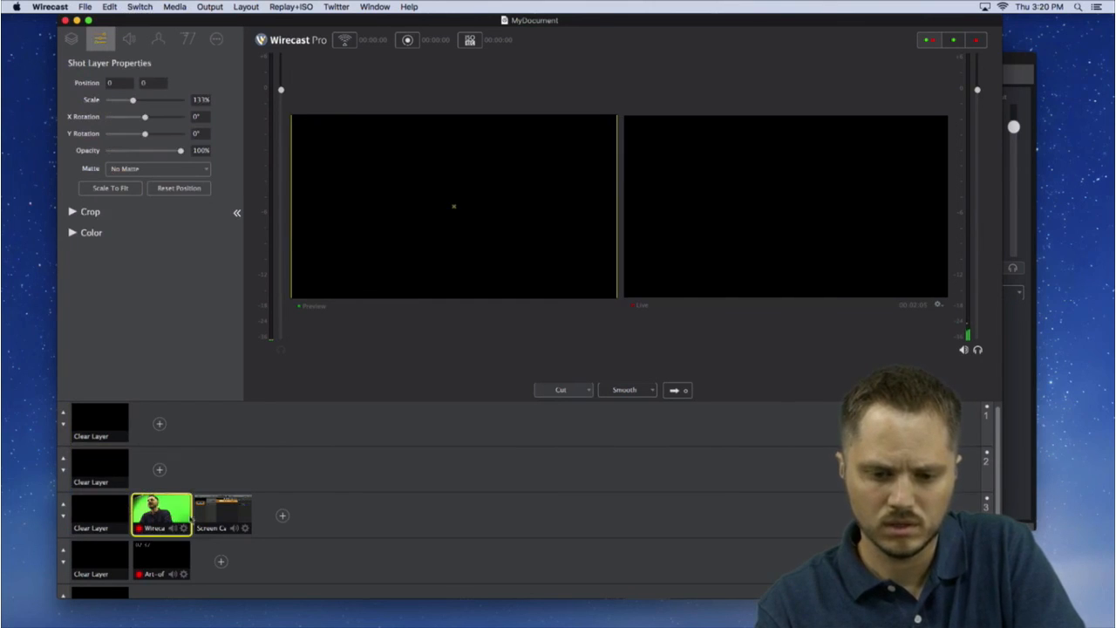
Change the Wirecast Cam source's IP address to 10.0.19.138
click(216, 39)
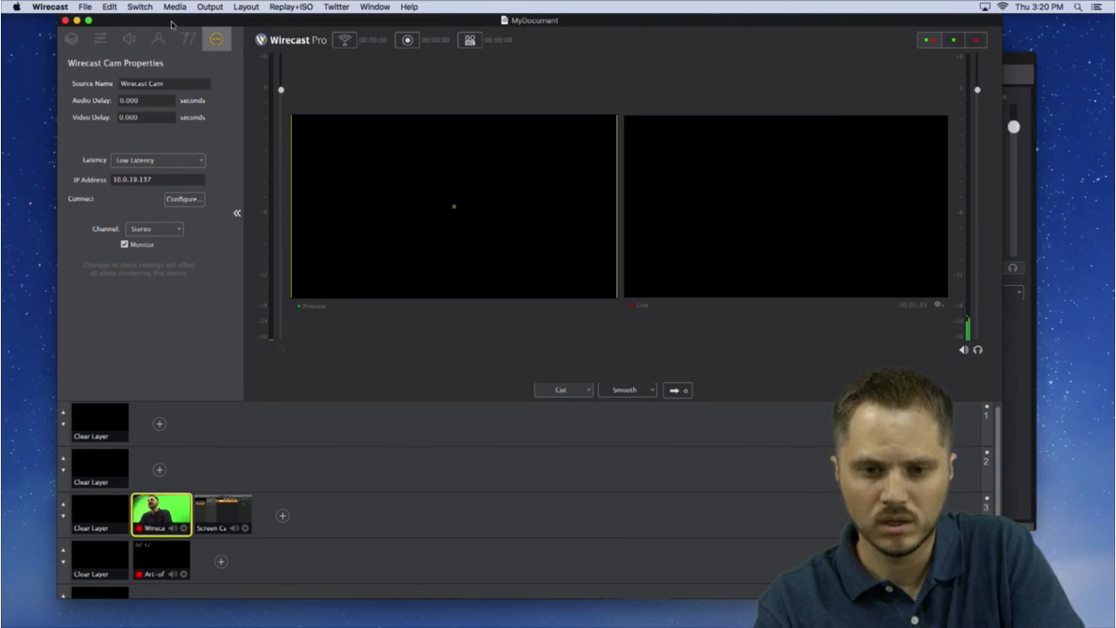
drag(171, 24, 167, 25)
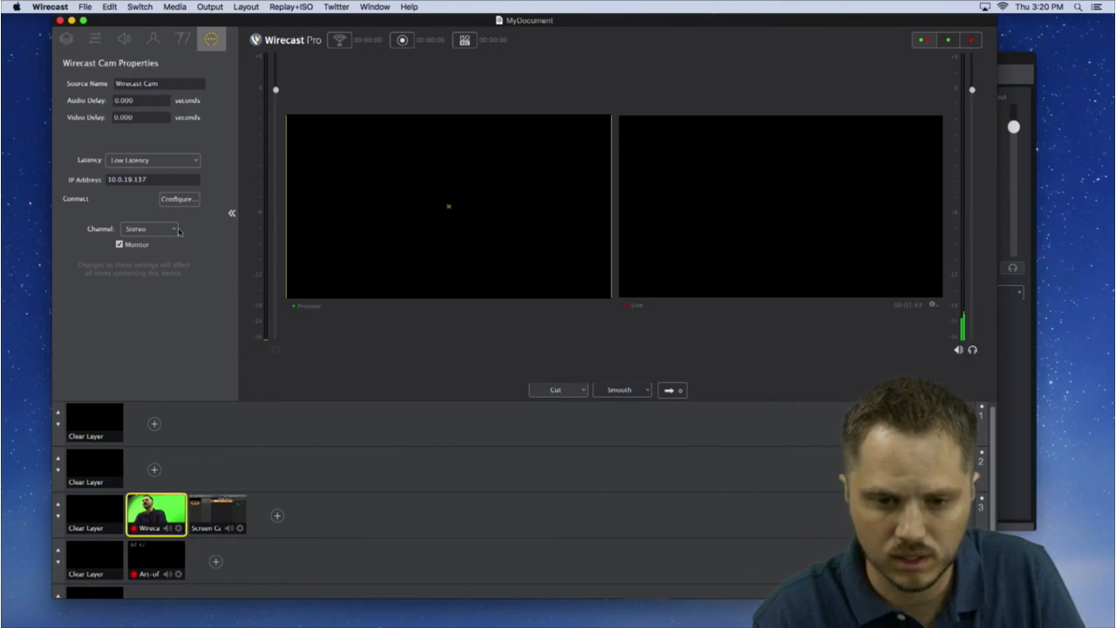
key(super+a)
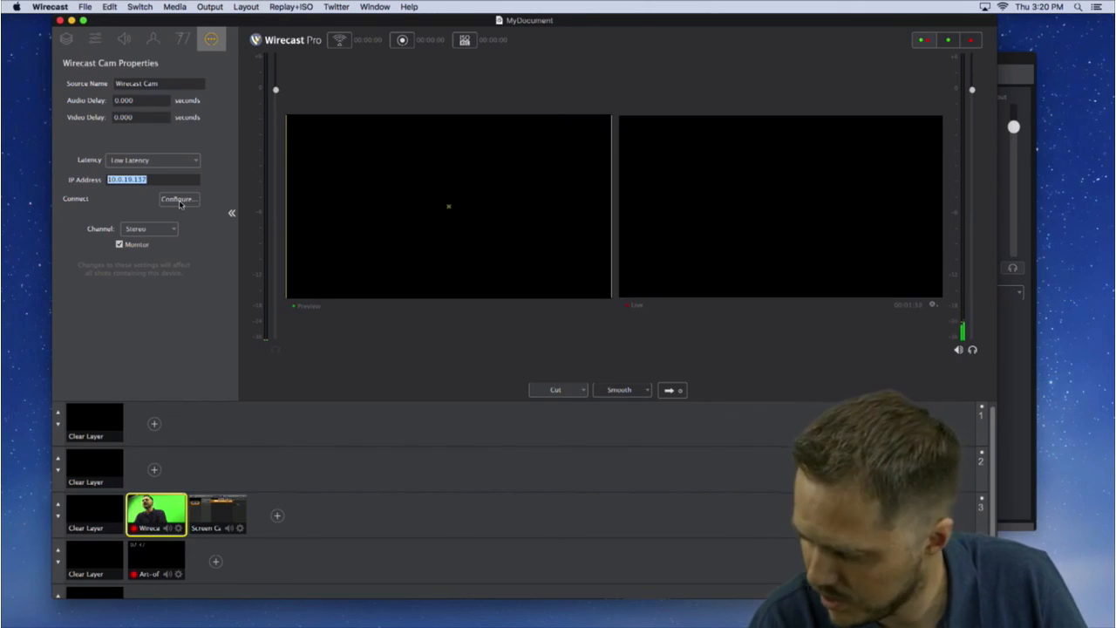
key(Return)
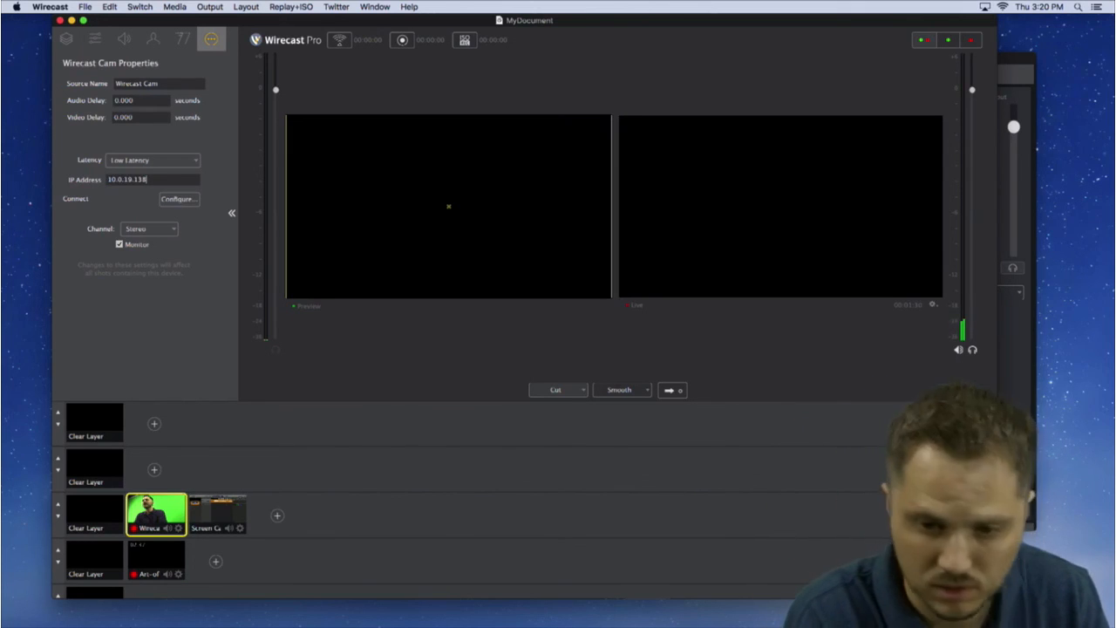
key(BackSpace)
text(8)
key(Return)
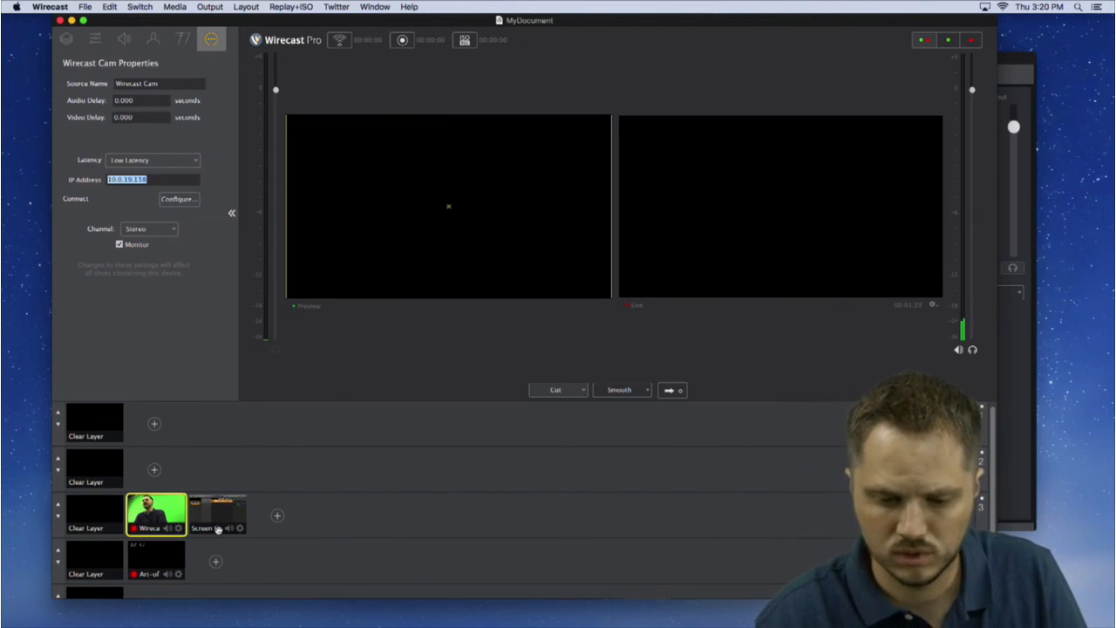
Clear layers 3 and 2, load the screen capture shot, and reload the Wirecast Cam shot to test its feed
click(204, 484)
click(155, 511)
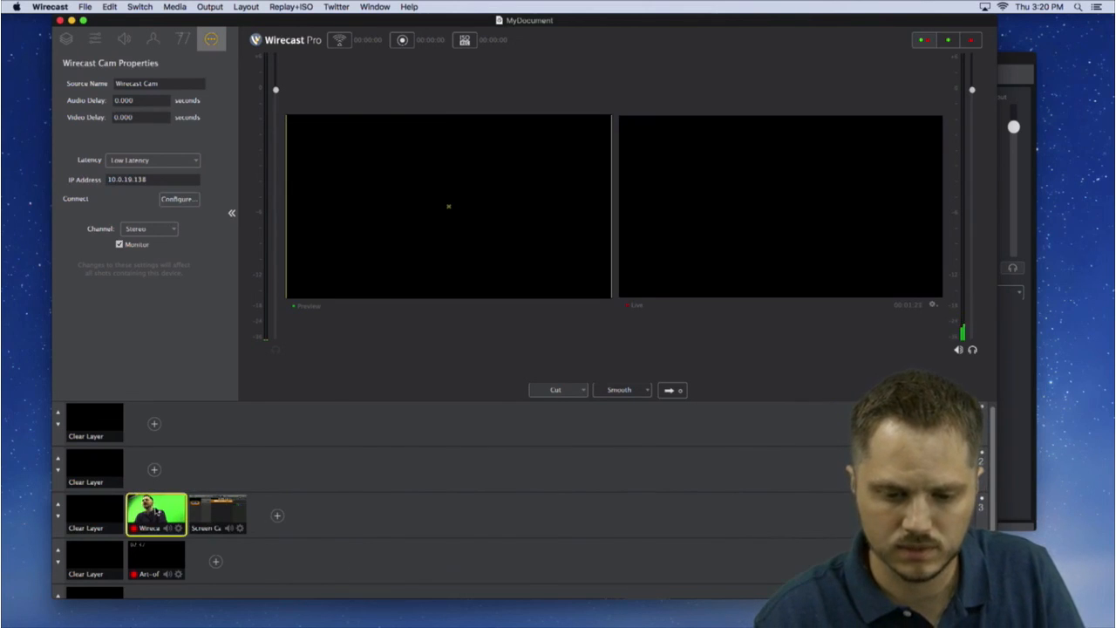
click(101, 509)
click(101, 463)
click(216, 518)
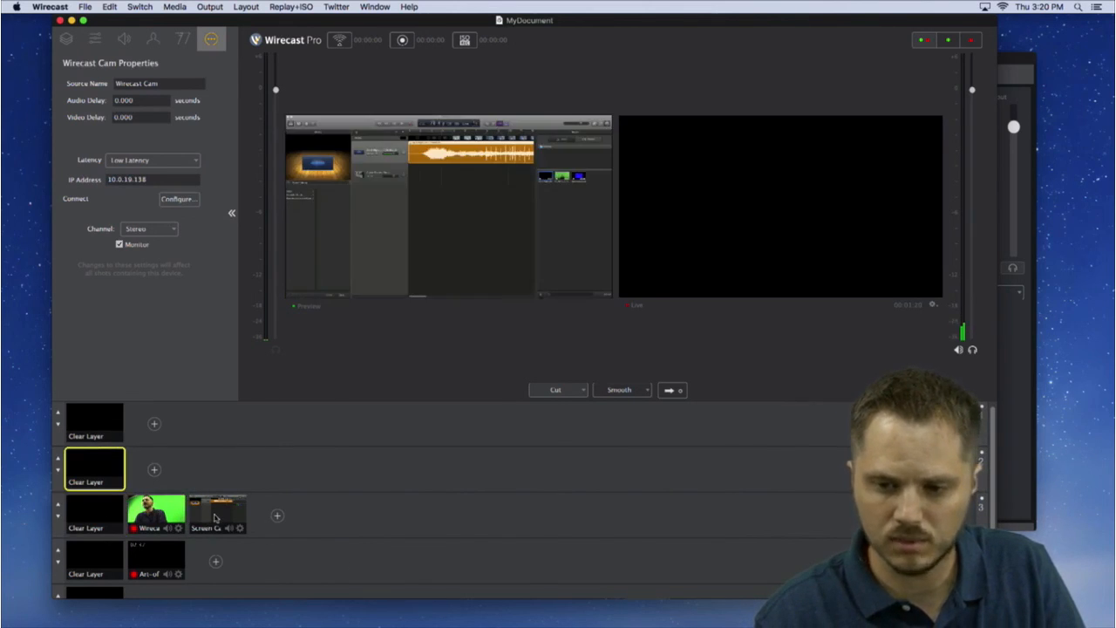
click(157, 518)
Delete the Wirecast Cam shot from layer 3 and clear that layer in the preview
right_click(173, 512)
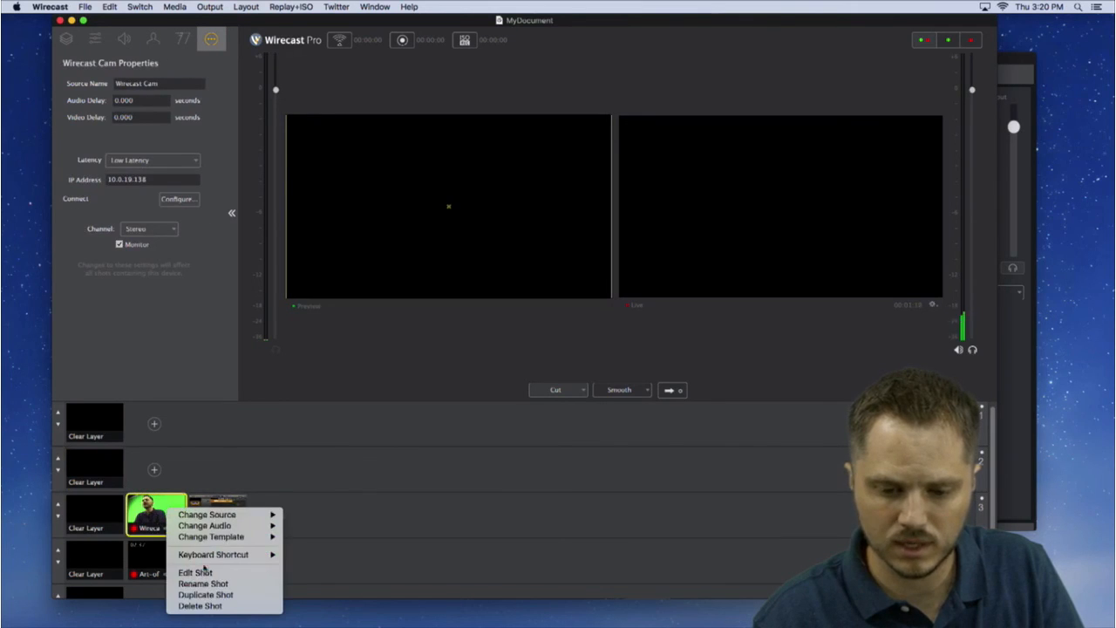
click(200, 601)
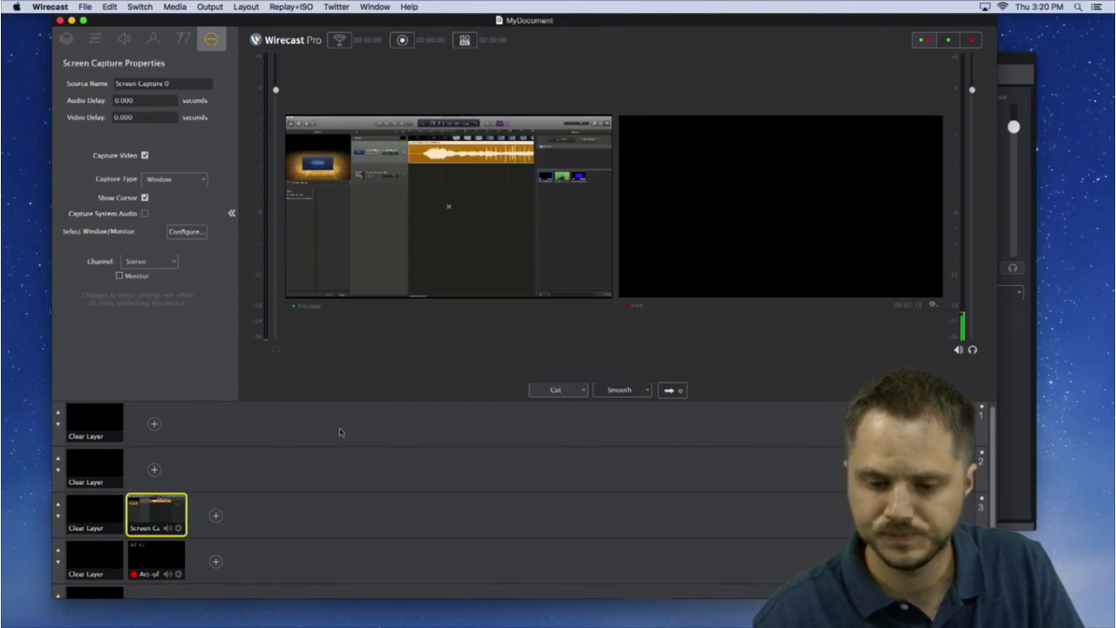
click(92, 513)
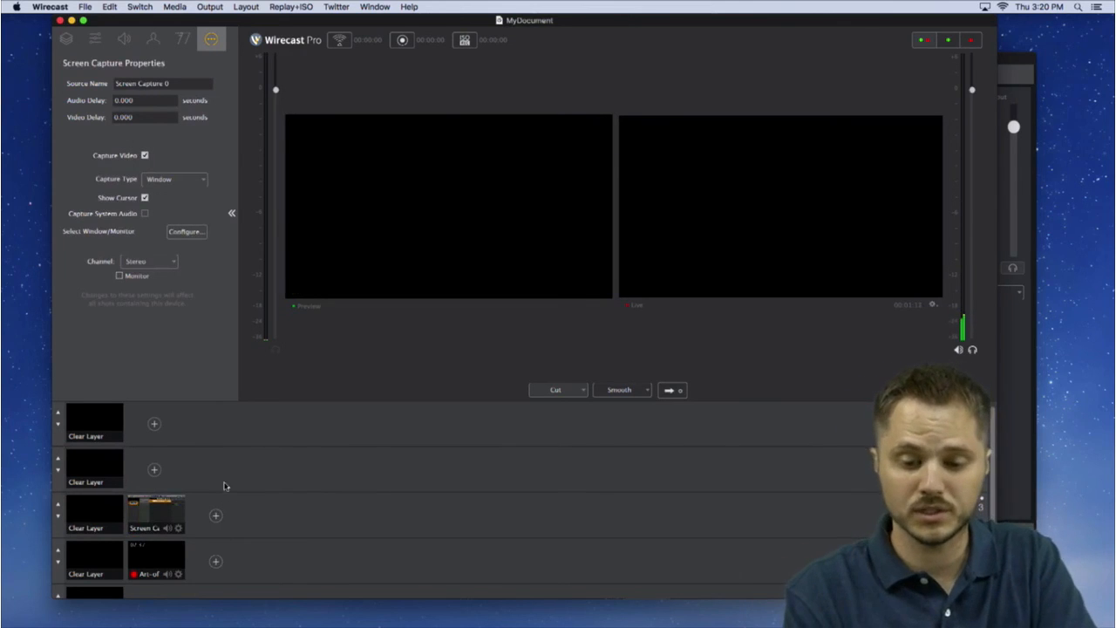
Add a new Wirecast Cam source named Wirecast Cam 2 to layer 3, using low latency and IP address 10.0.6.138
click(216, 515)
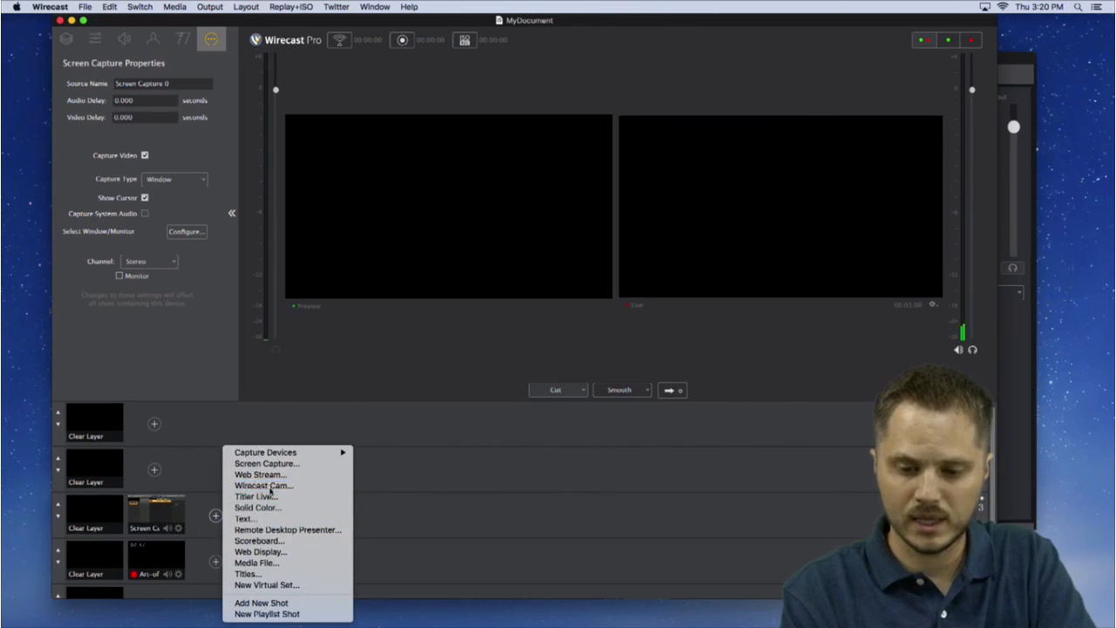
click(264, 484)
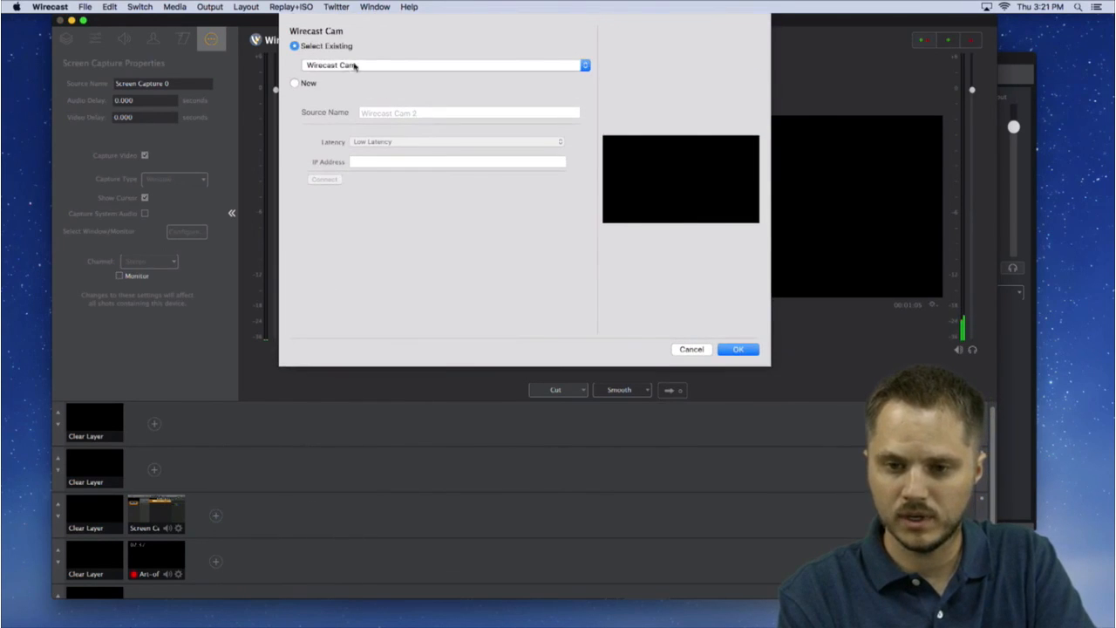
click(355, 67)
click(366, 67)
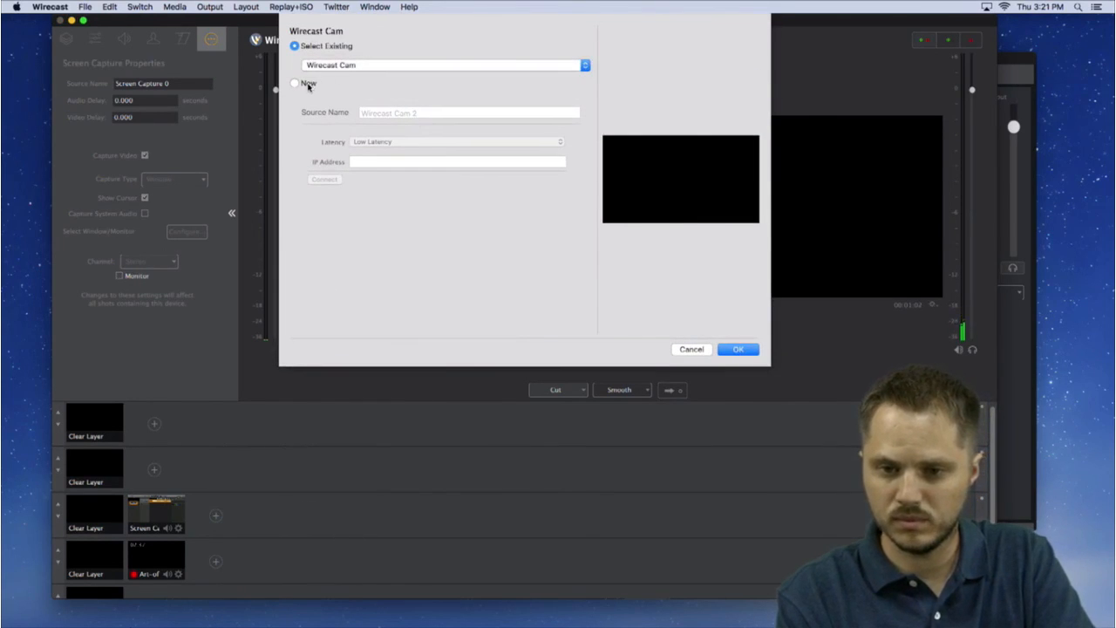
click(296, 82)
click(429, 112)
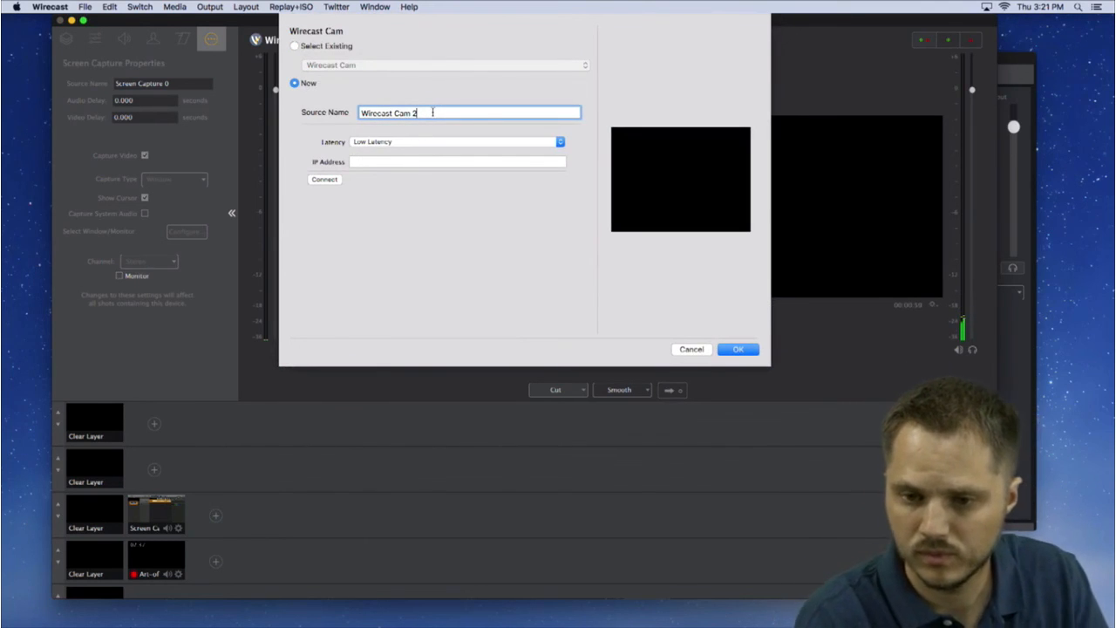
click(377, 161)
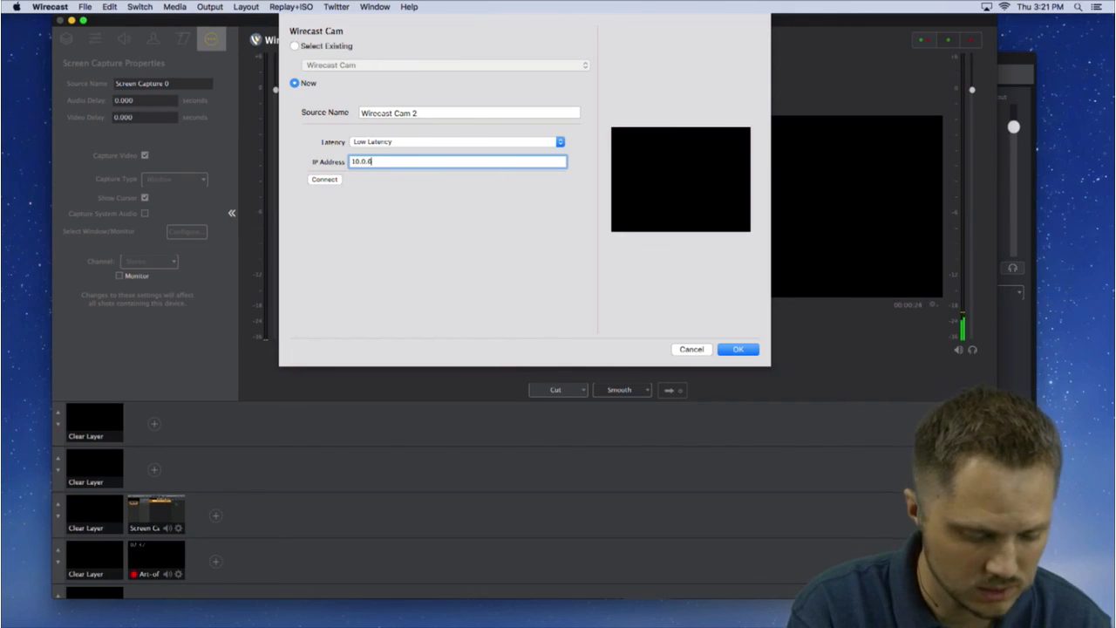
text(8)
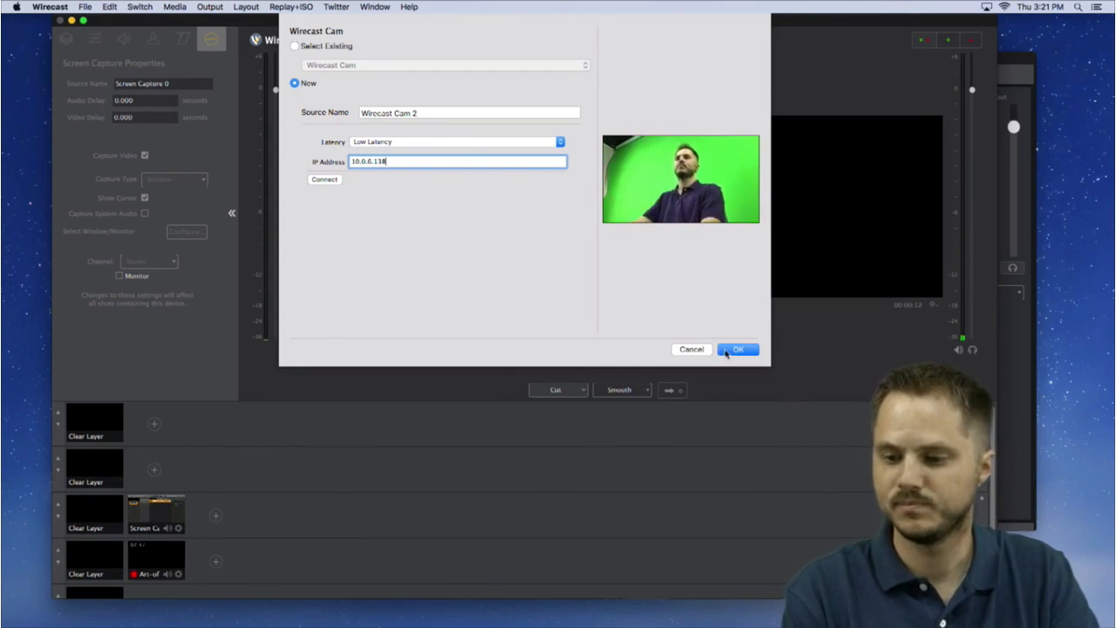
key(Return)
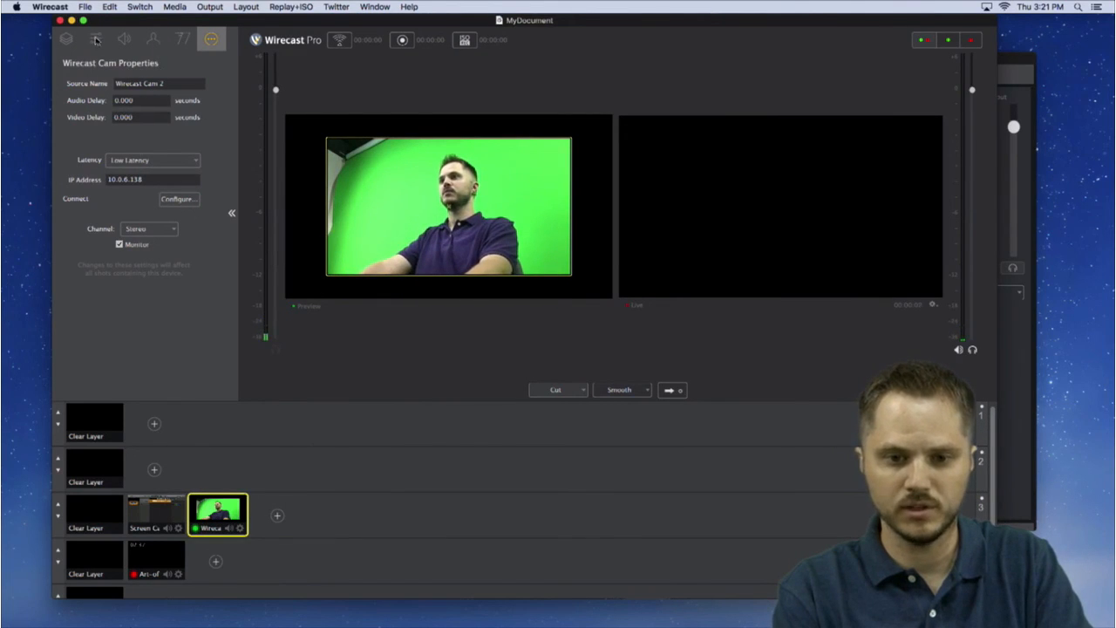
Scale the Wirecast Cam 2 shot to fit the frame and enlarge the shot thumbnails of layer 3
click(96, 40)
click(106, 188)
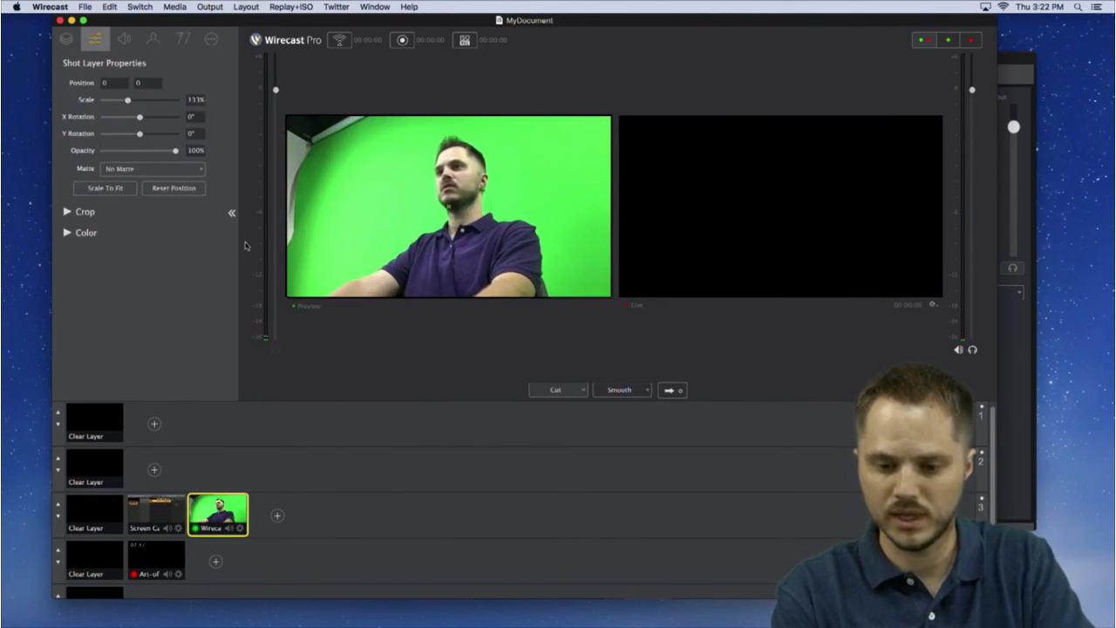
click(58, 506)
scroll(516, 431, down, 2)
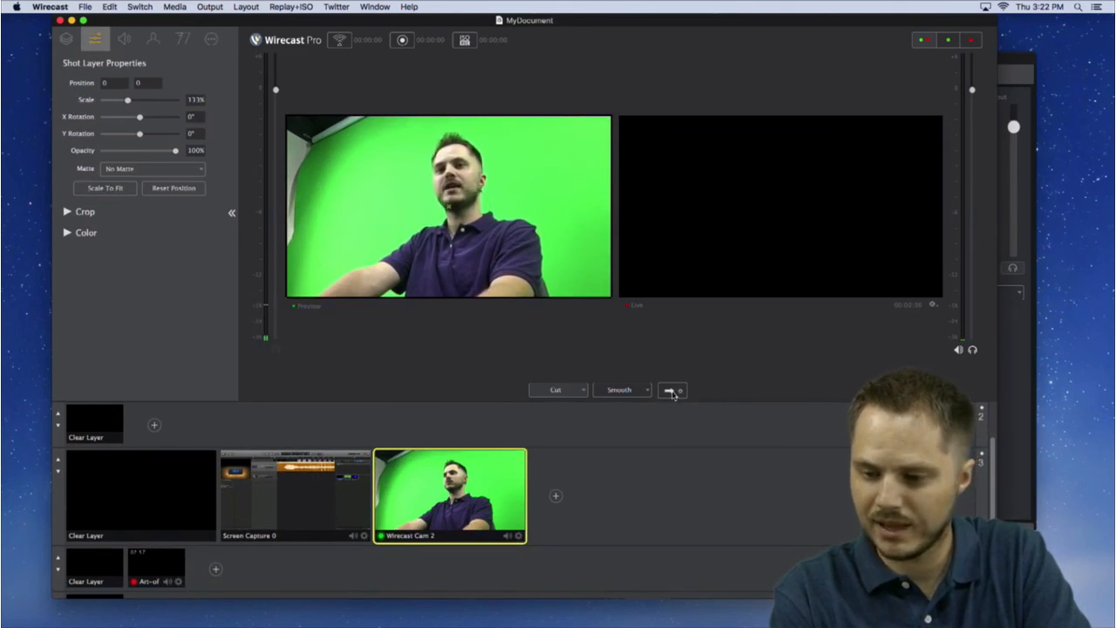
Load the Art-of-Flight clip and the Wirecast Cam 2 shot into preview and send them live
click(159, 561)
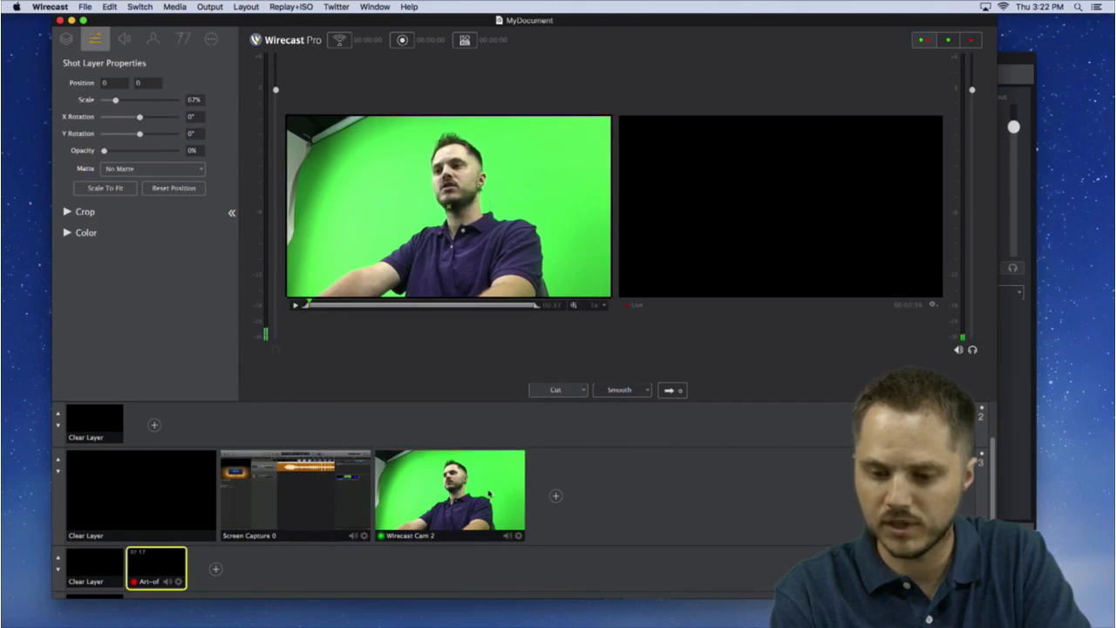
click(490, 494)
click(668, 389)
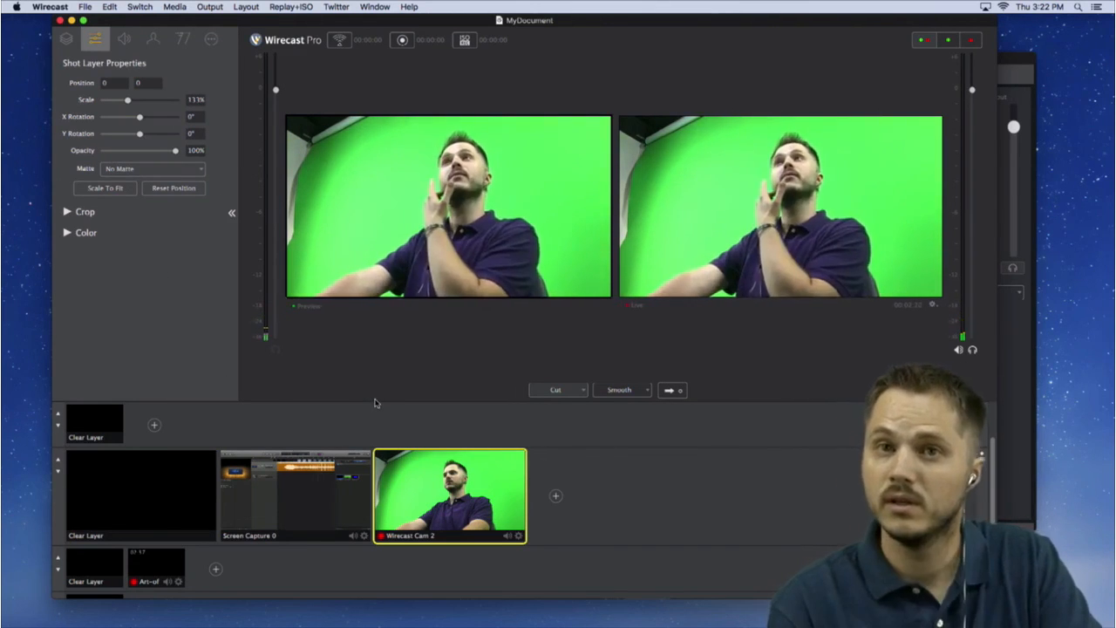
Add the Yeti Stereo Microphone Audio capture device as a shot on layer 4
scroll(175, 563, down, 1)
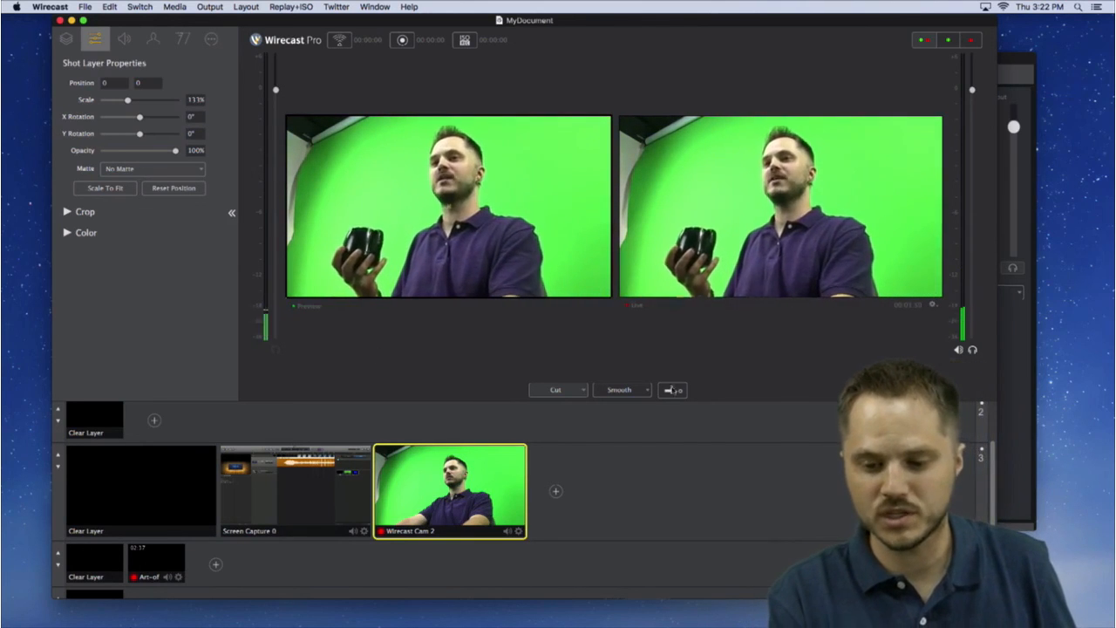
click(216, 566)
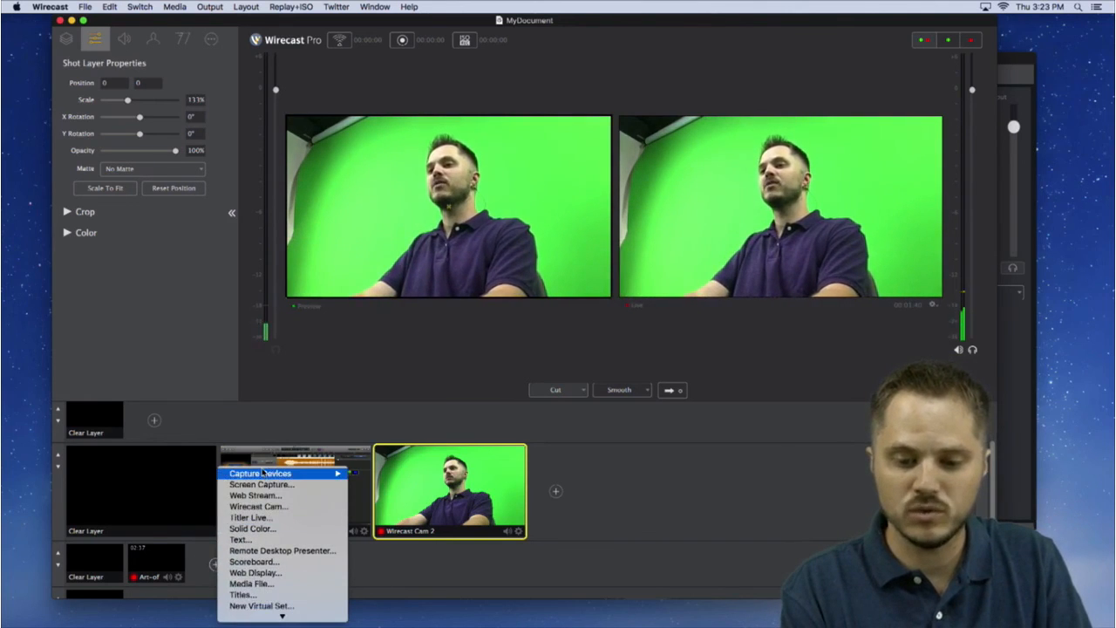
mouse_move(265, 474)
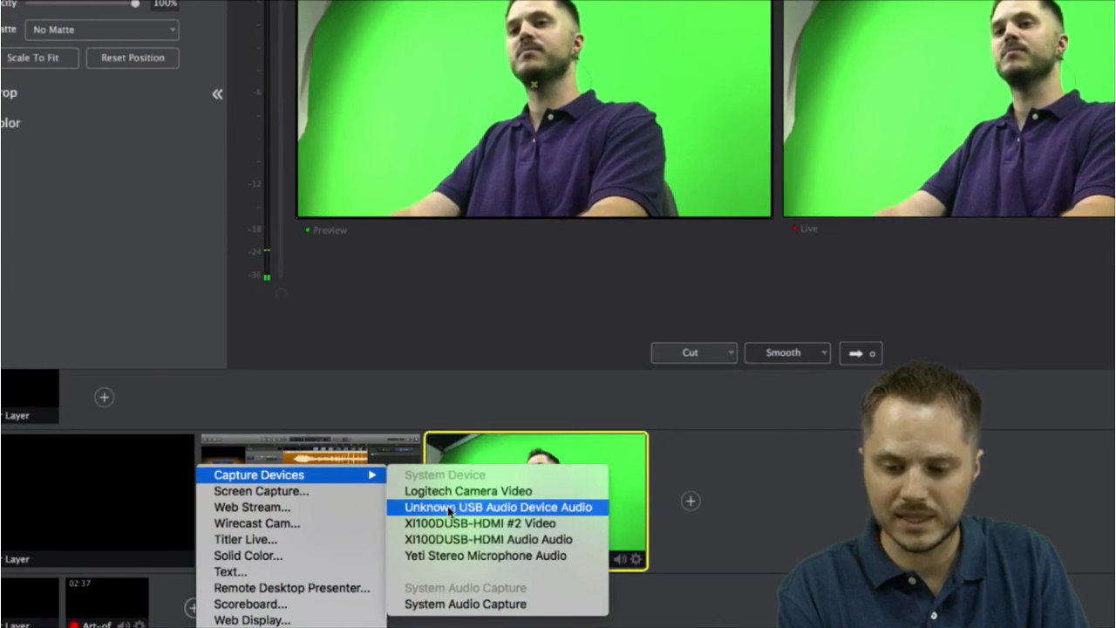
click(459, 560)
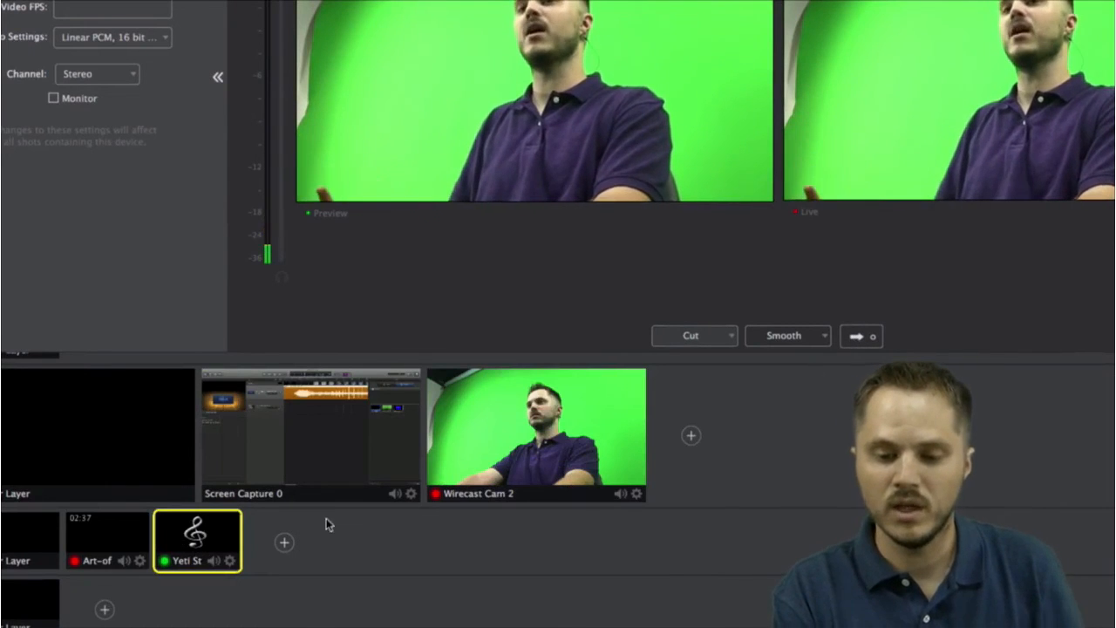
Add the Logitech Camera Video capture device as a new shot on layer 3
scroll(340, 520, up, 3)
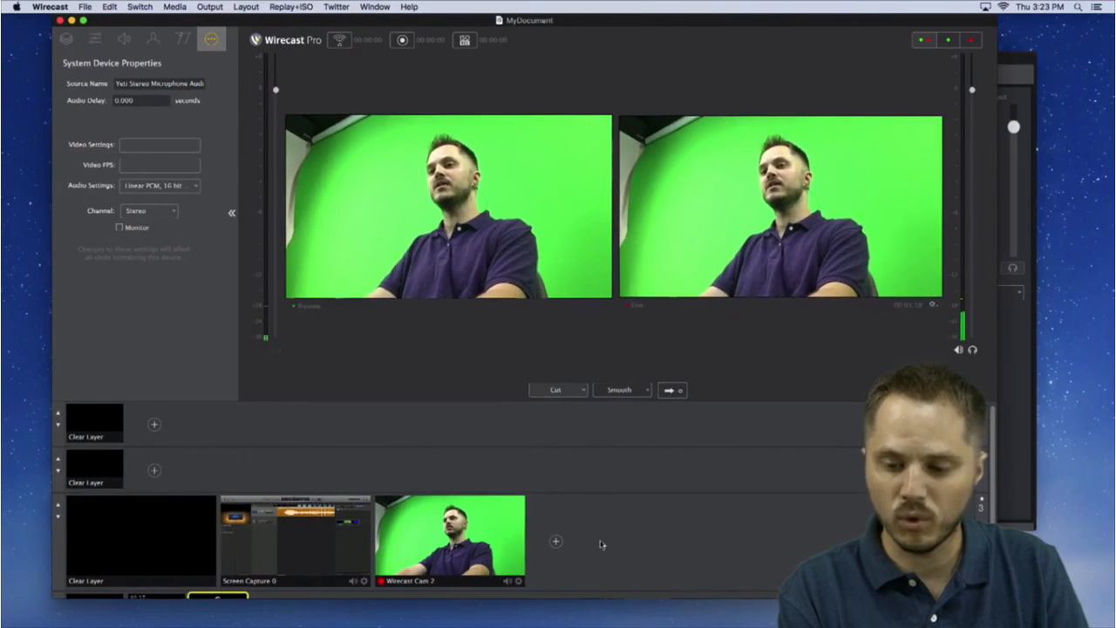
click(556, 541)
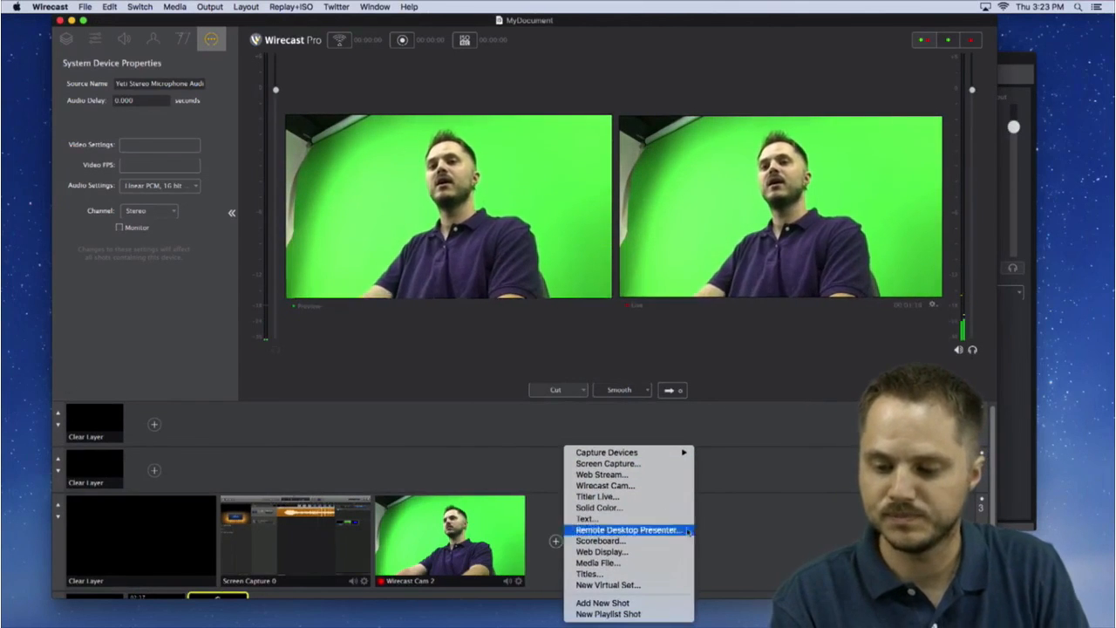
mouse_move(655, 451)
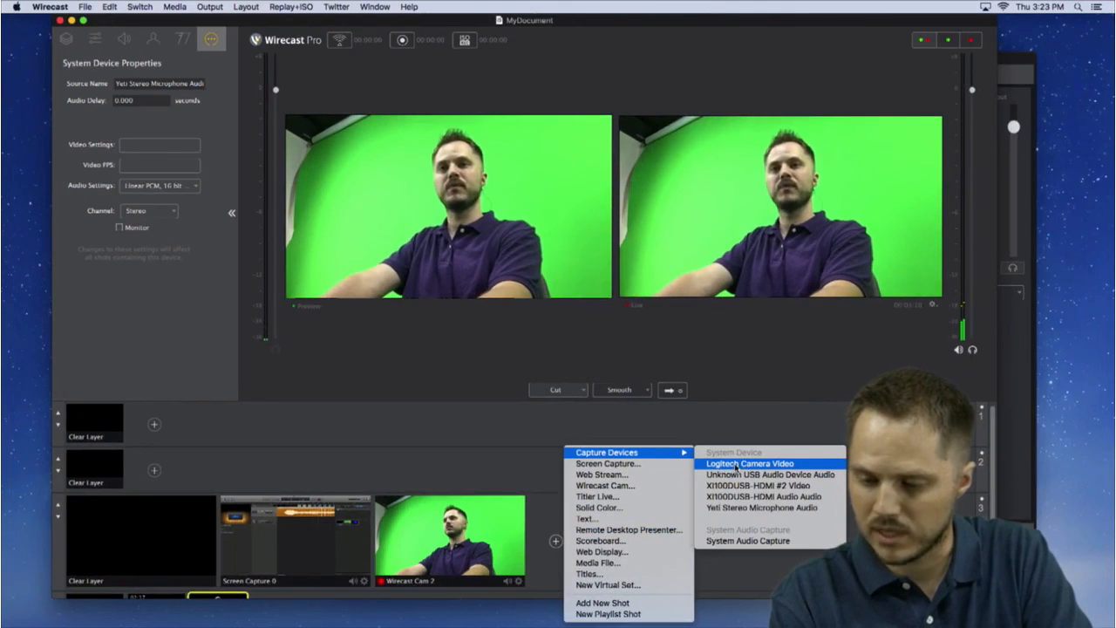
click(736, 465)
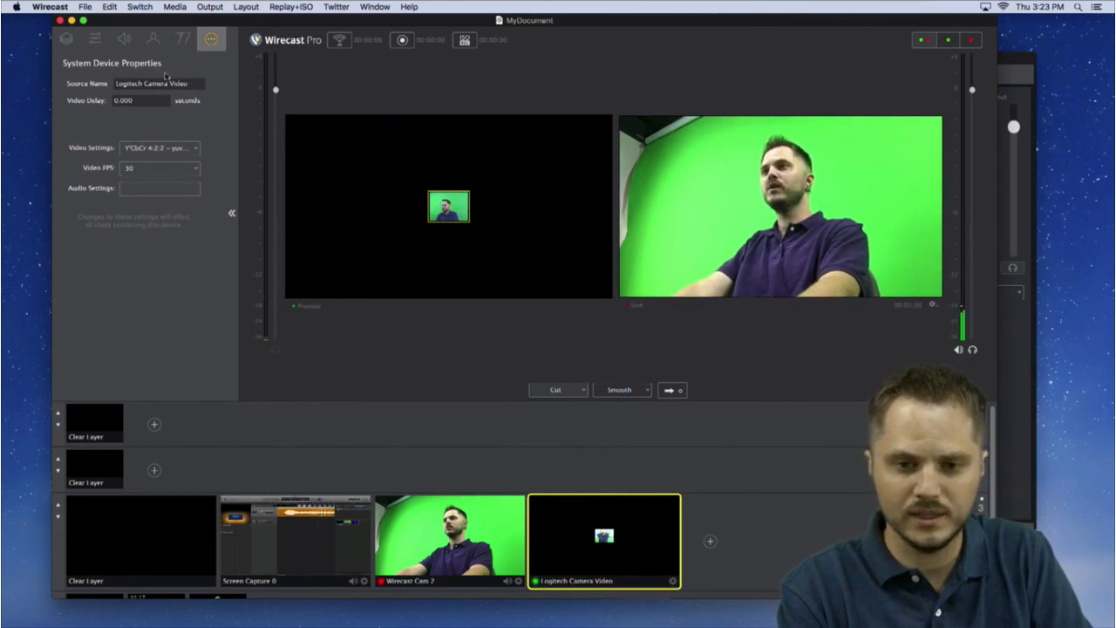
Set the Logitech camera's video format to MJPEG Open DML, 1920 x 1080
click(182, 149)
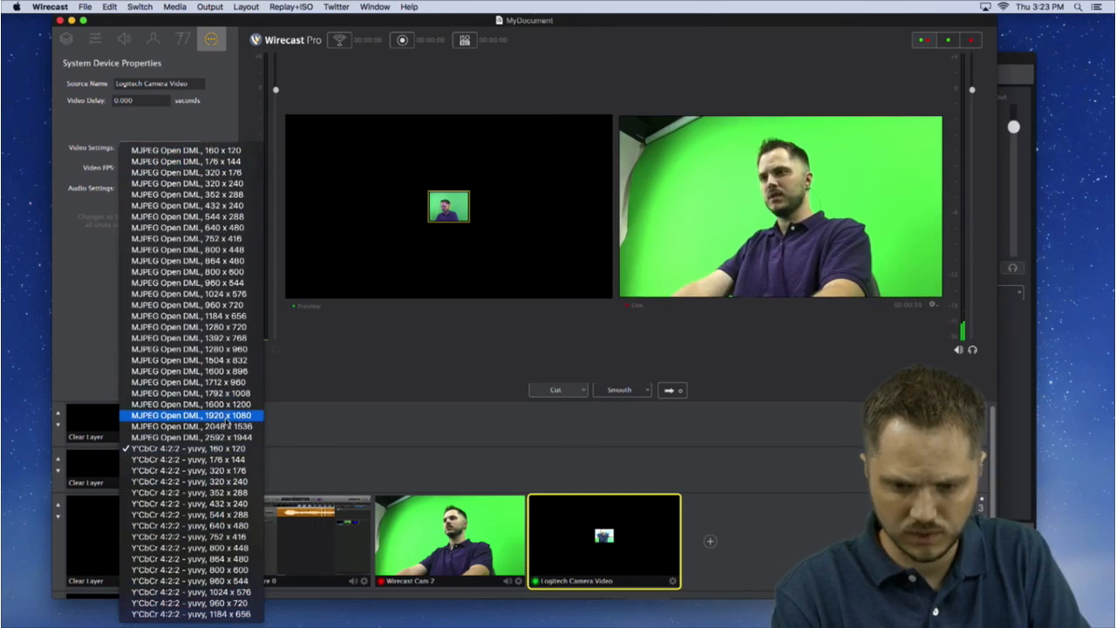
click(191, 415)
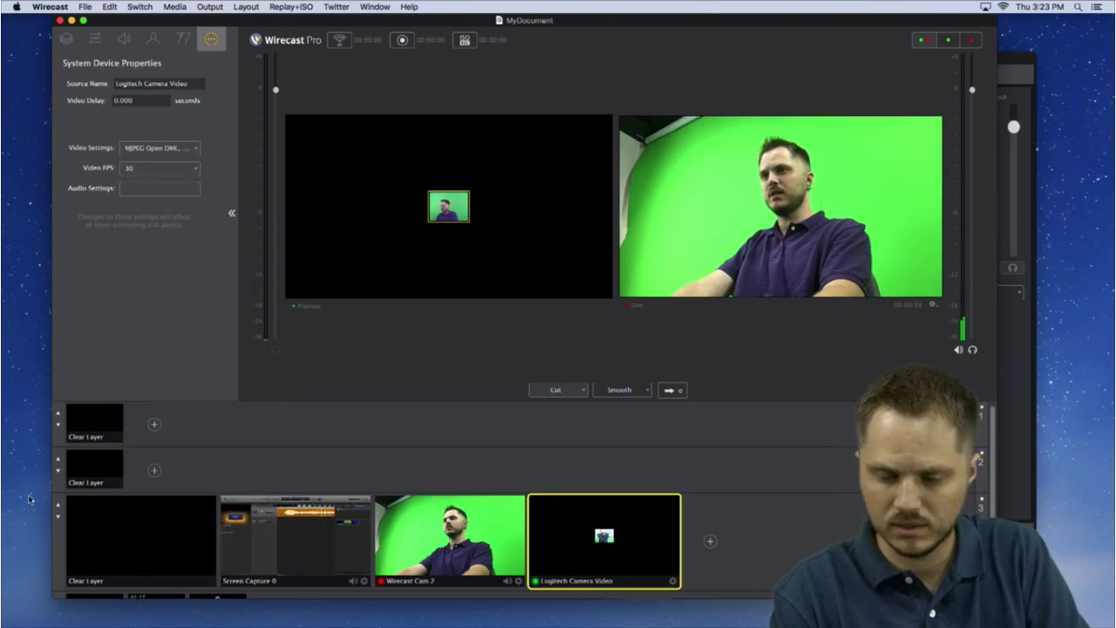
click(181, 150)
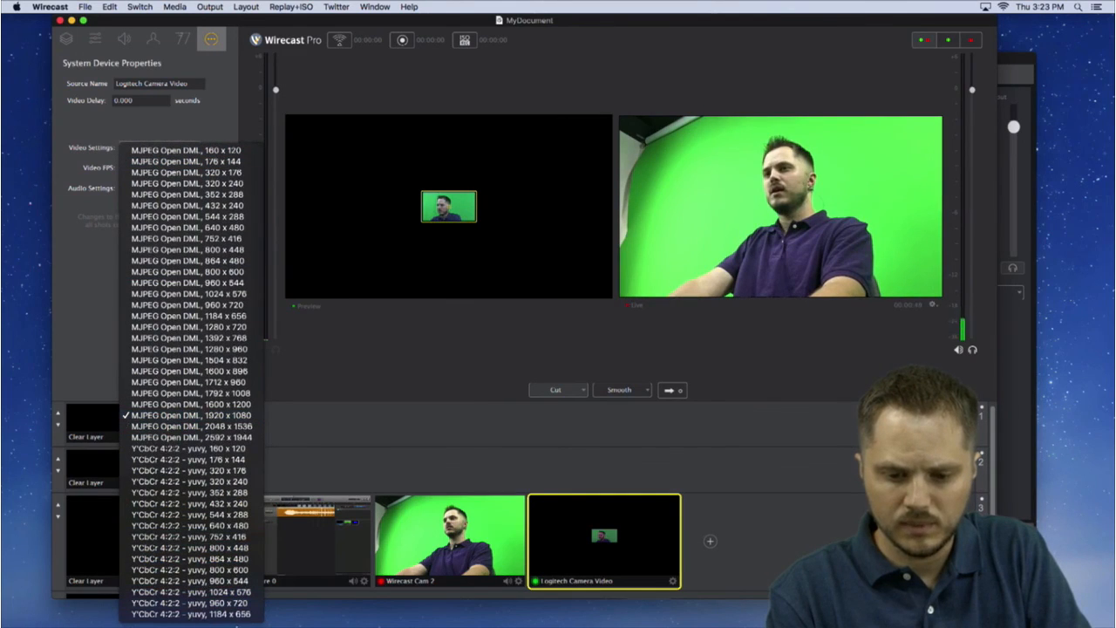
click(349, 364)
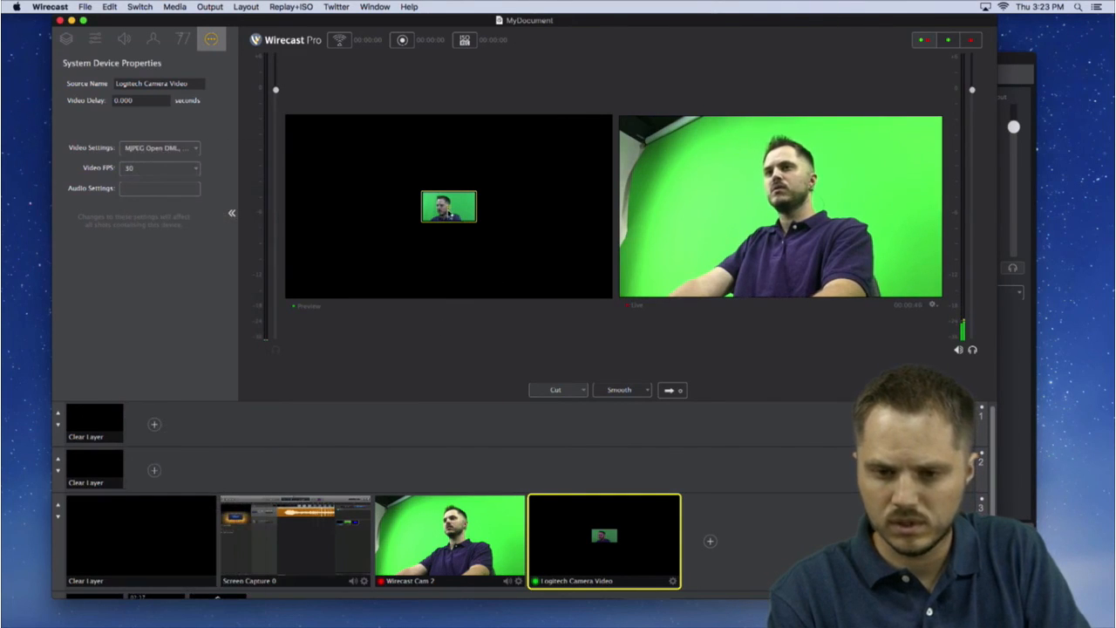
Scale the Logitech Camera Video shot to fit the frame in its shot layer properties
click(181, 40)
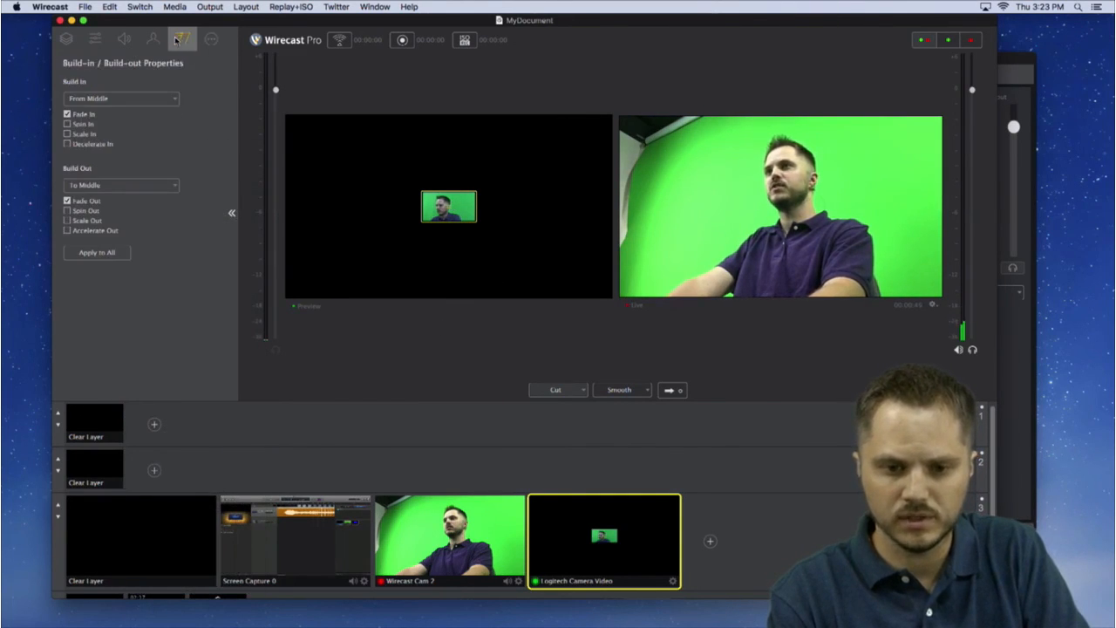
click(154, 41)
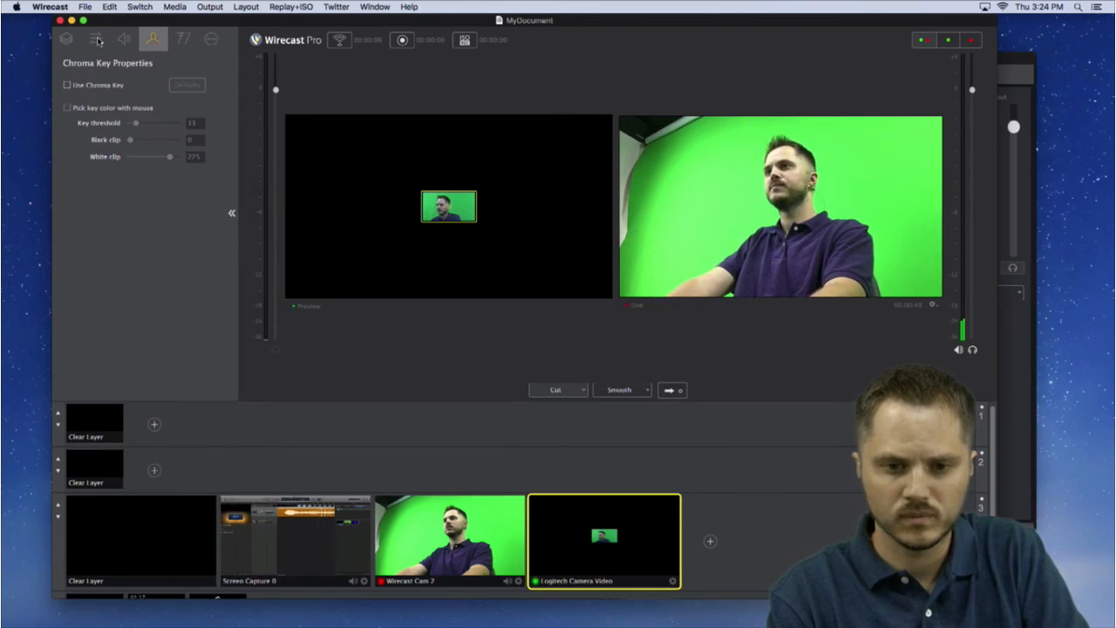
click(96, 40)
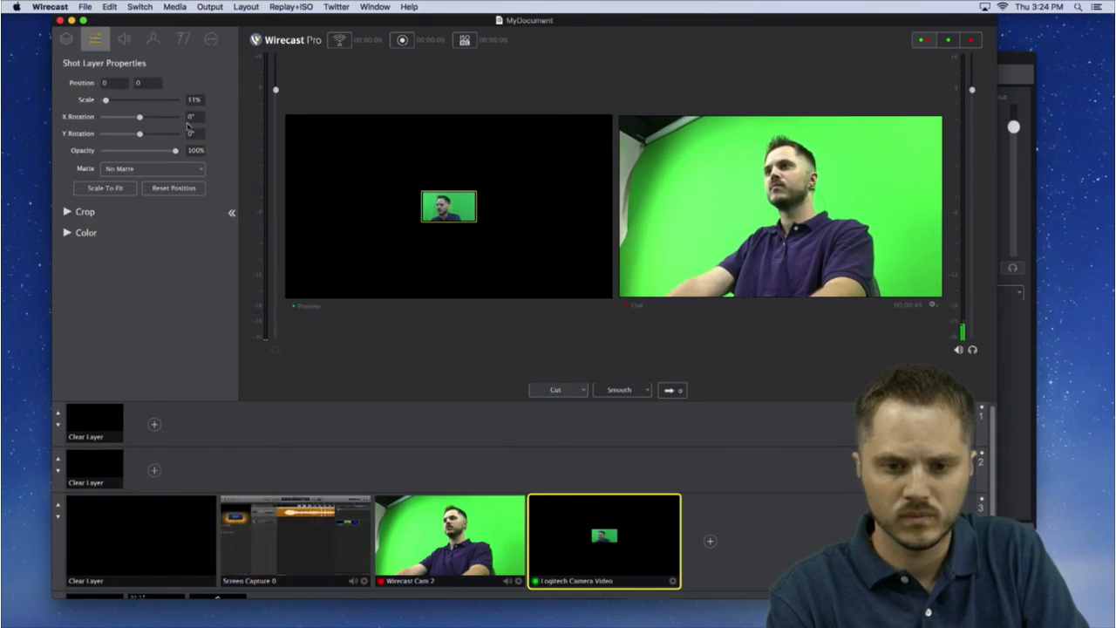
click(122, 189)
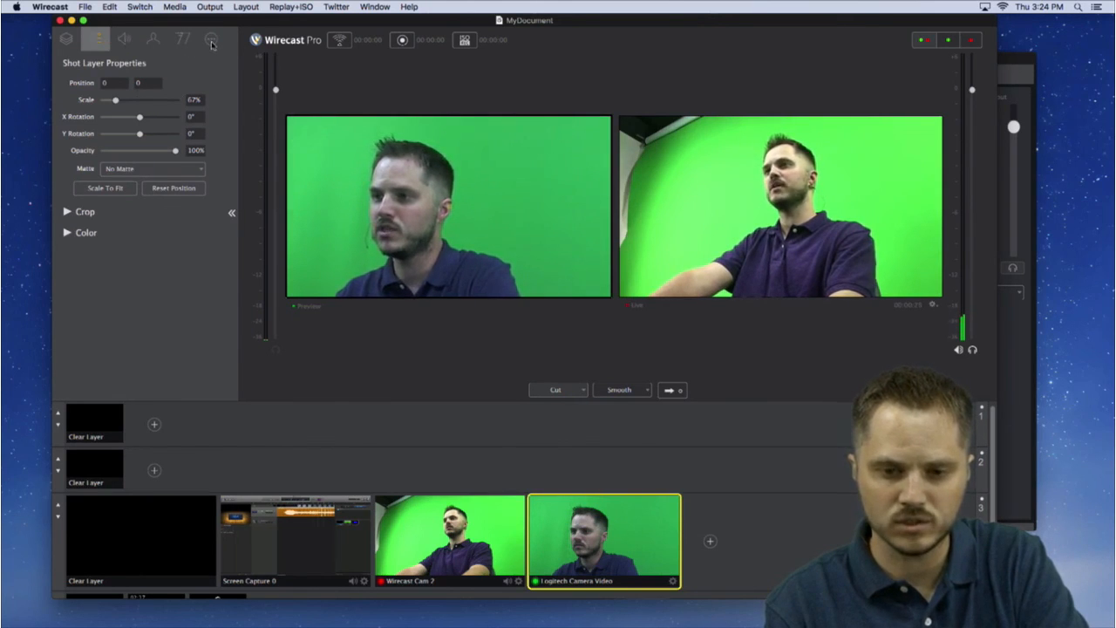
Switch the Logitech camera's video format to Y'CbCr 4:2:2 - yuvy, 960 x 720, and scale the shot to 141%
click(211, 40)
click(156, 150)
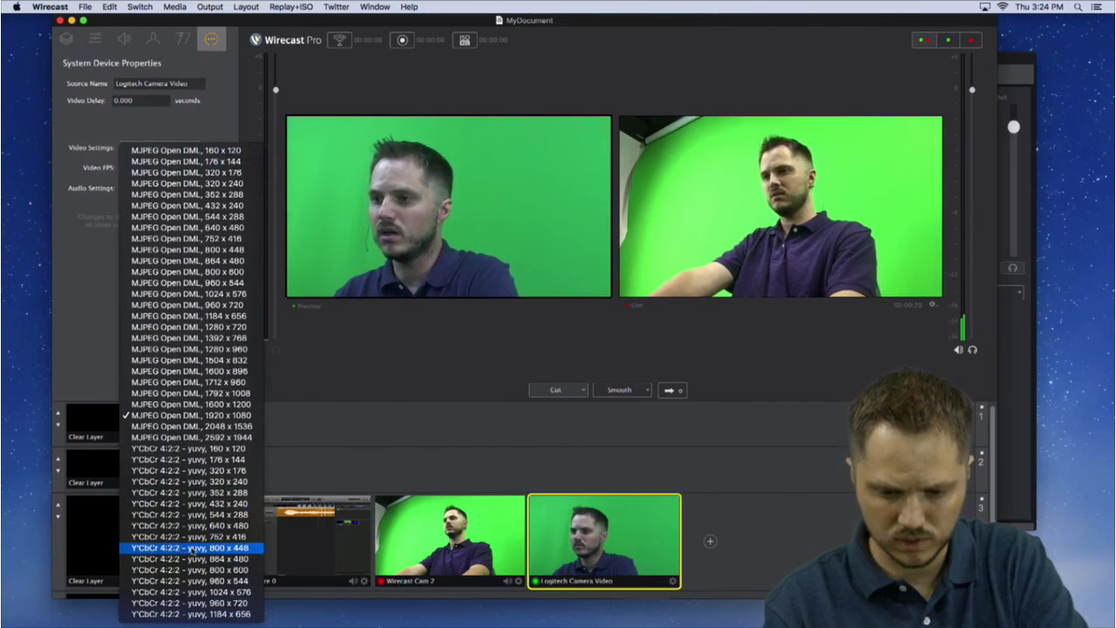
click(192, 614)
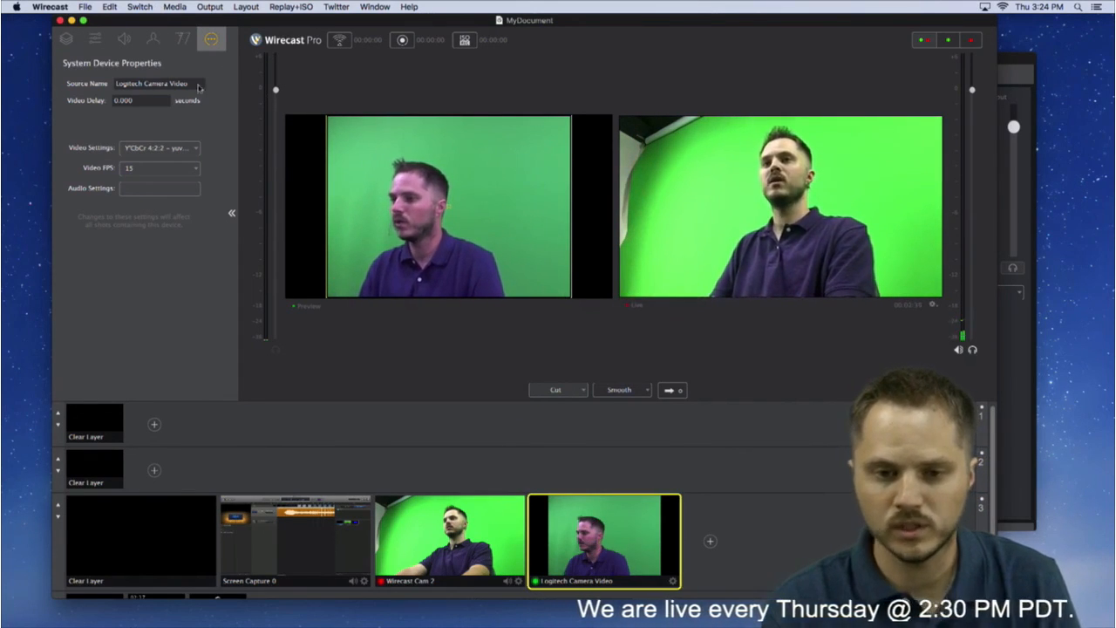
click(94, 40)
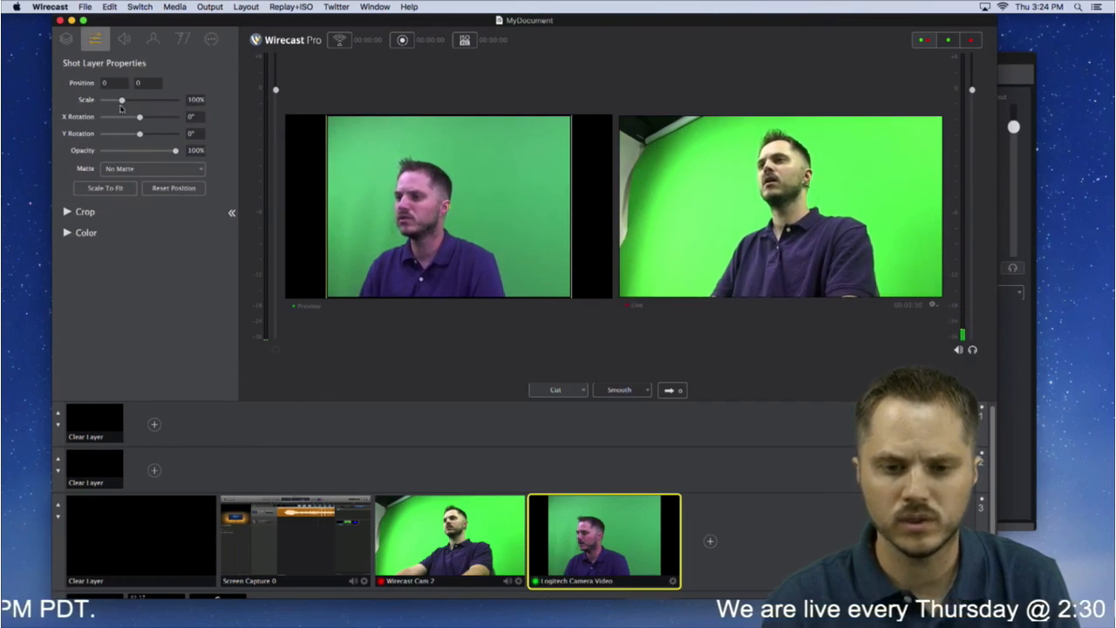
drag(121, 101, 128, 101)
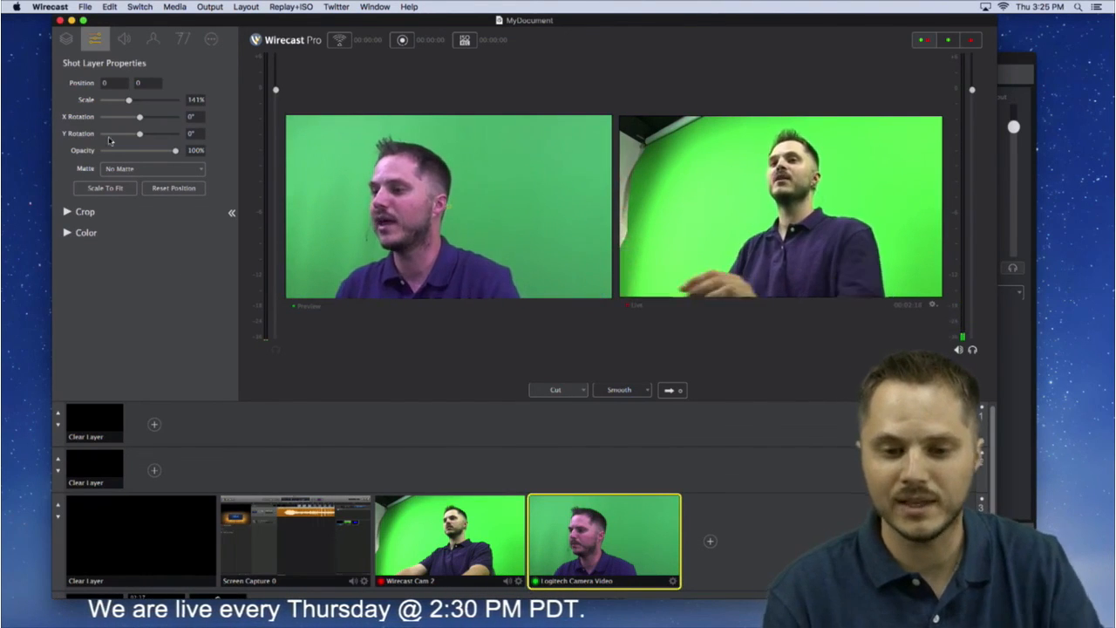
Adjust the Logitech shot's color to hue -0.05, saturation 1.57 and brightness 0.02
click(67, 234)
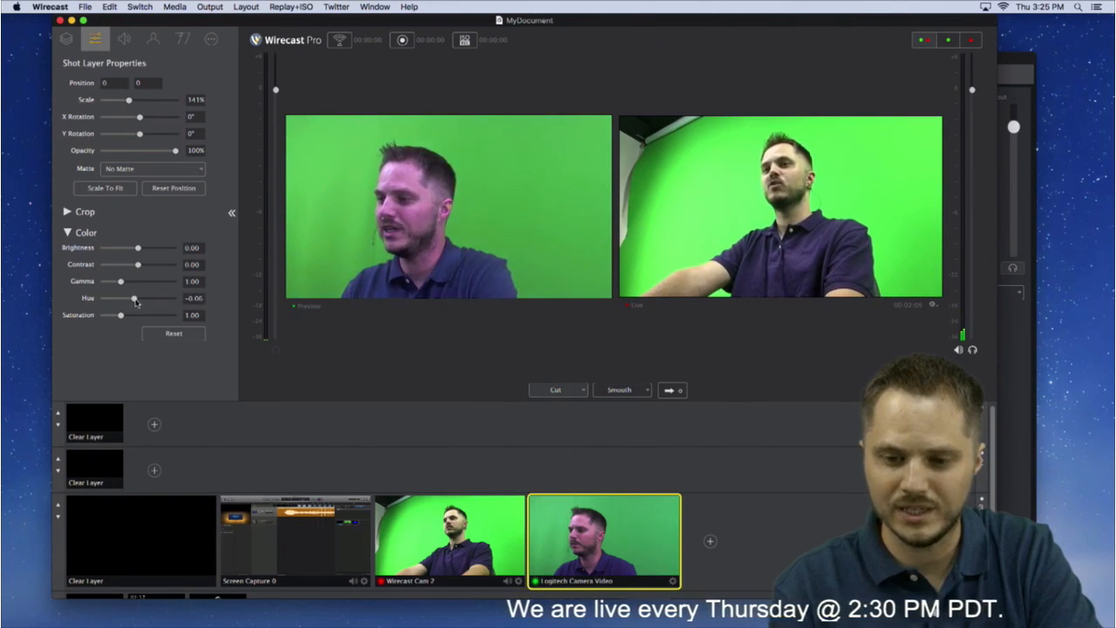
drag(133, 300, 135, 302)
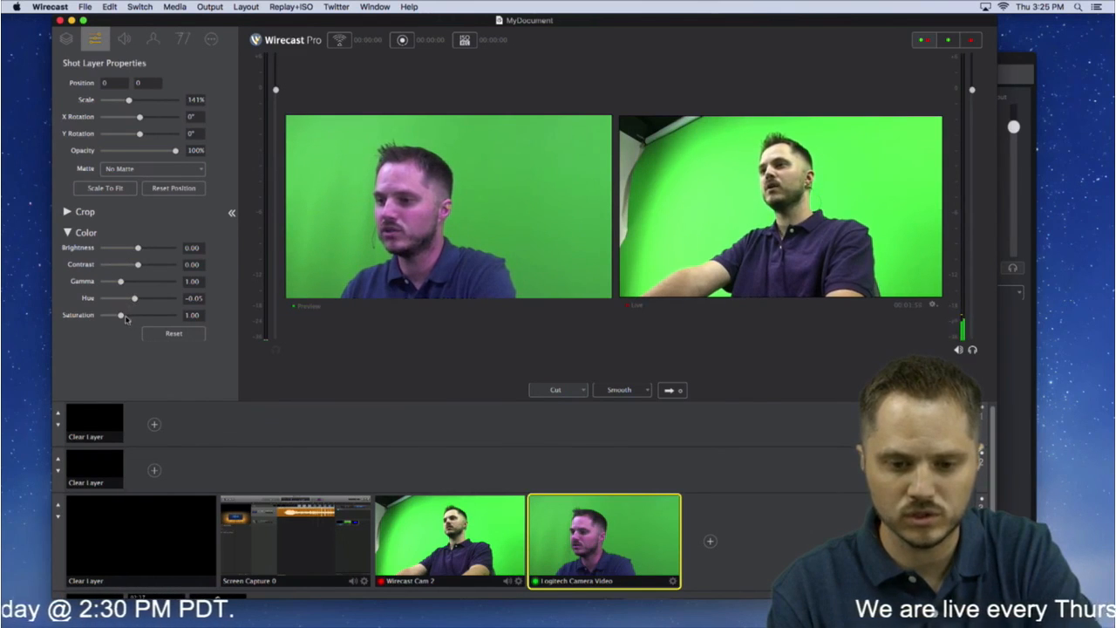
drag(125, 316, 130, 316)
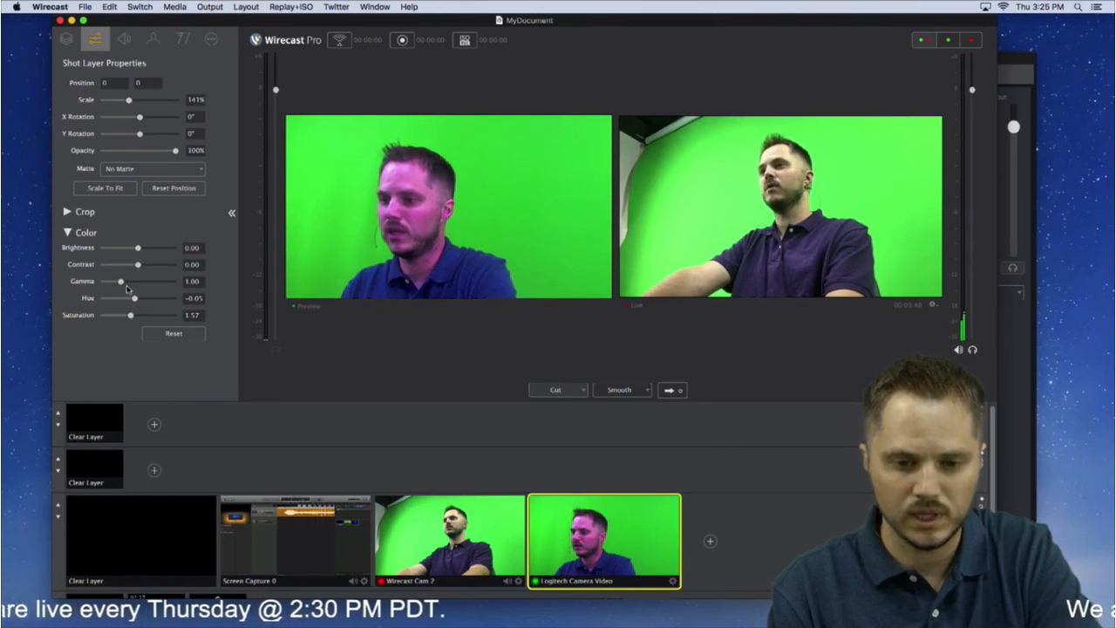
drag(138, 249, 141, 250)
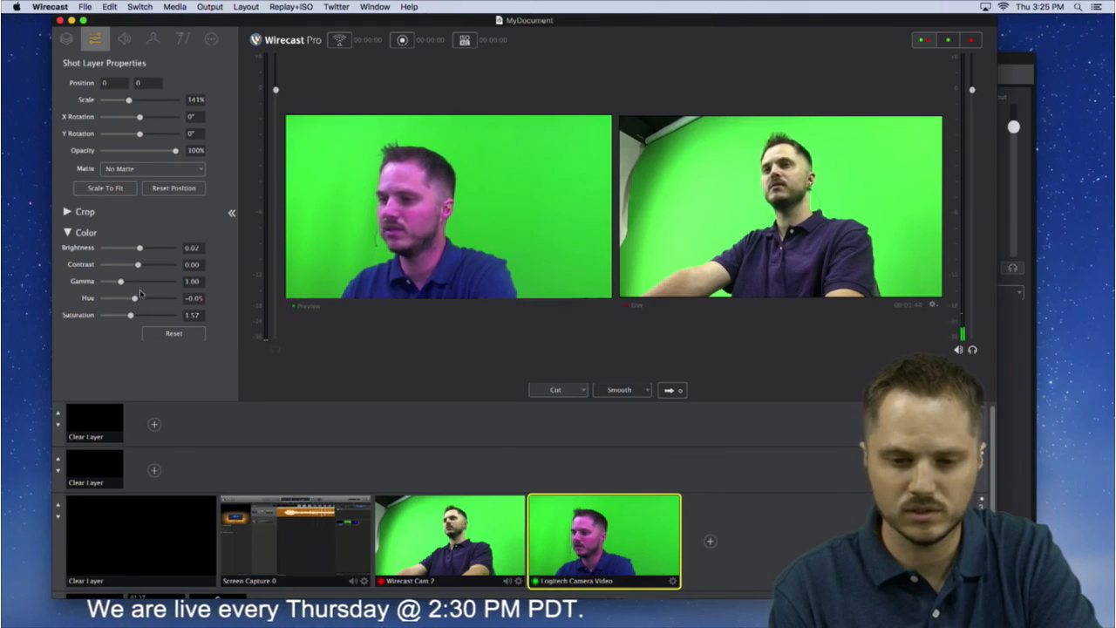
Set the Logitech shot's hue to -0.07 and the Wirecast Cam 2 shot's saturation to 0.77
drag(134, 298, 134, 299)
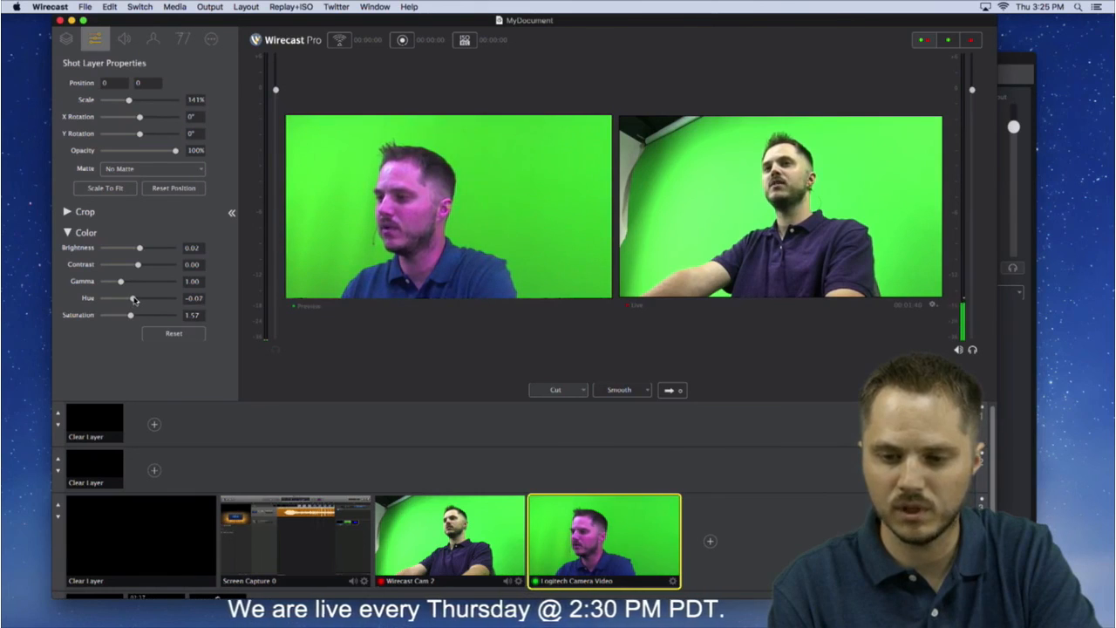
click(471, 534)
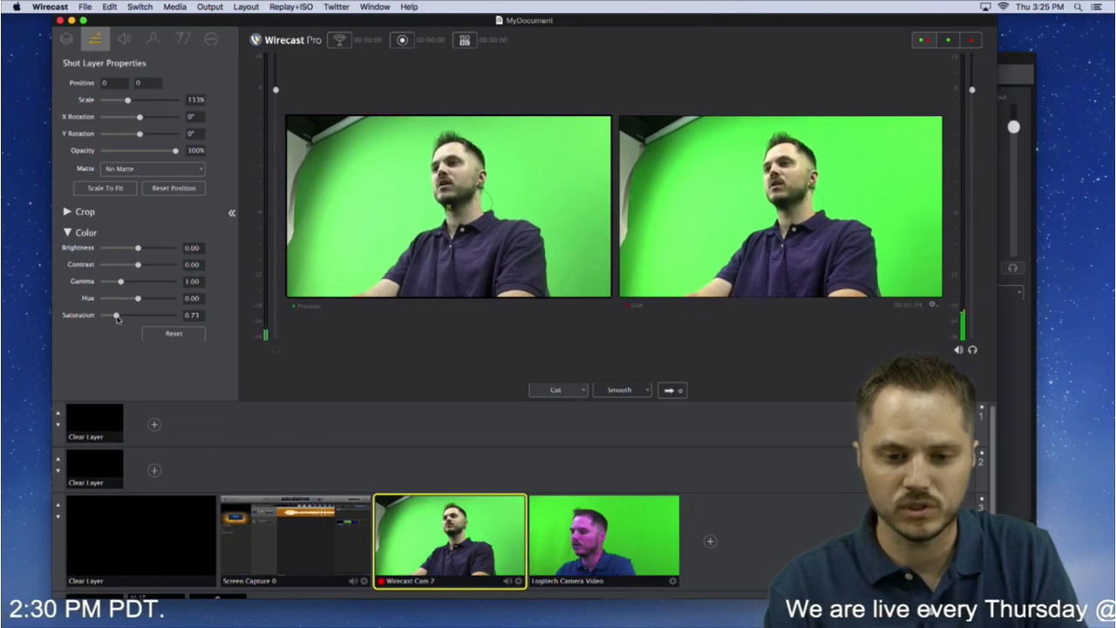
drag(121, 319, 118, 319)
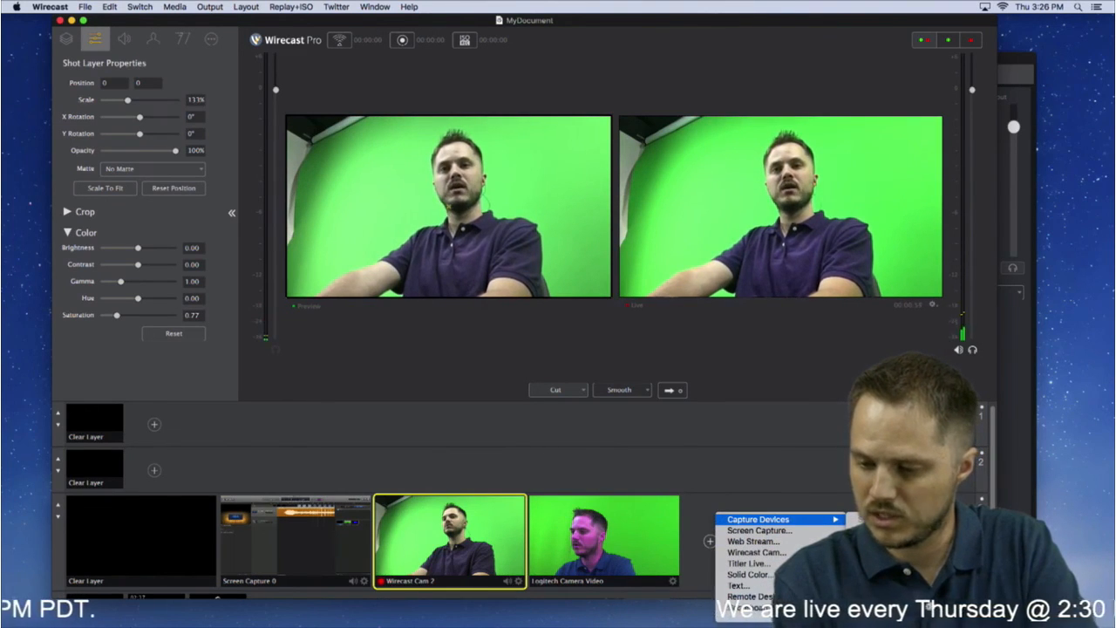
Add the Main Camera capture device as a new shot on layer 3
click(627, 507)
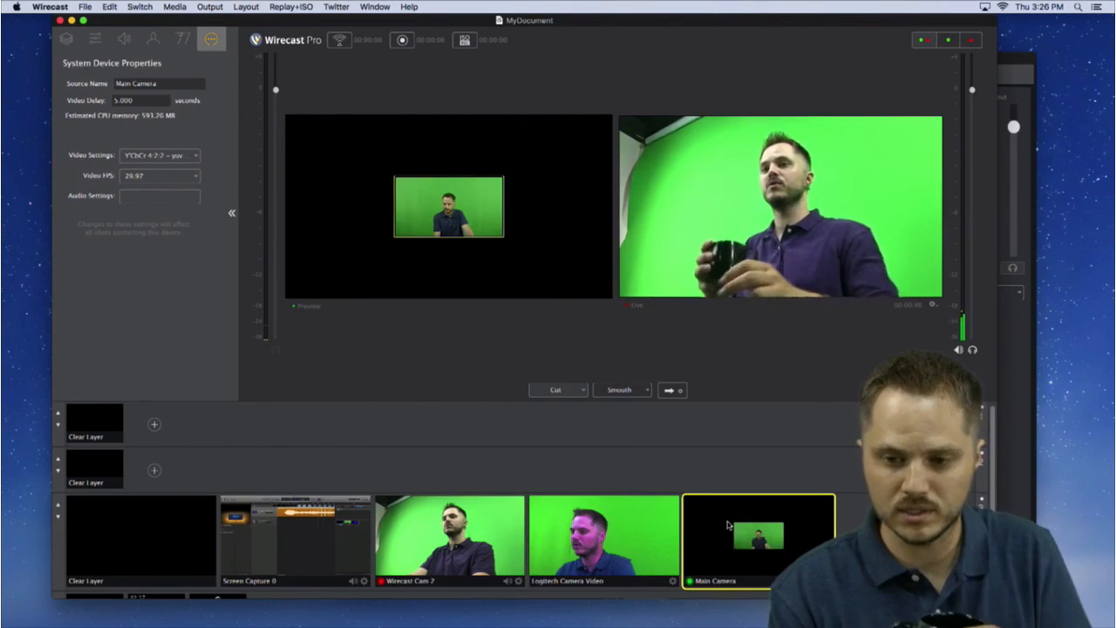
Check the video display rate and live icon settings in the Performance preferences
click(83, 6)
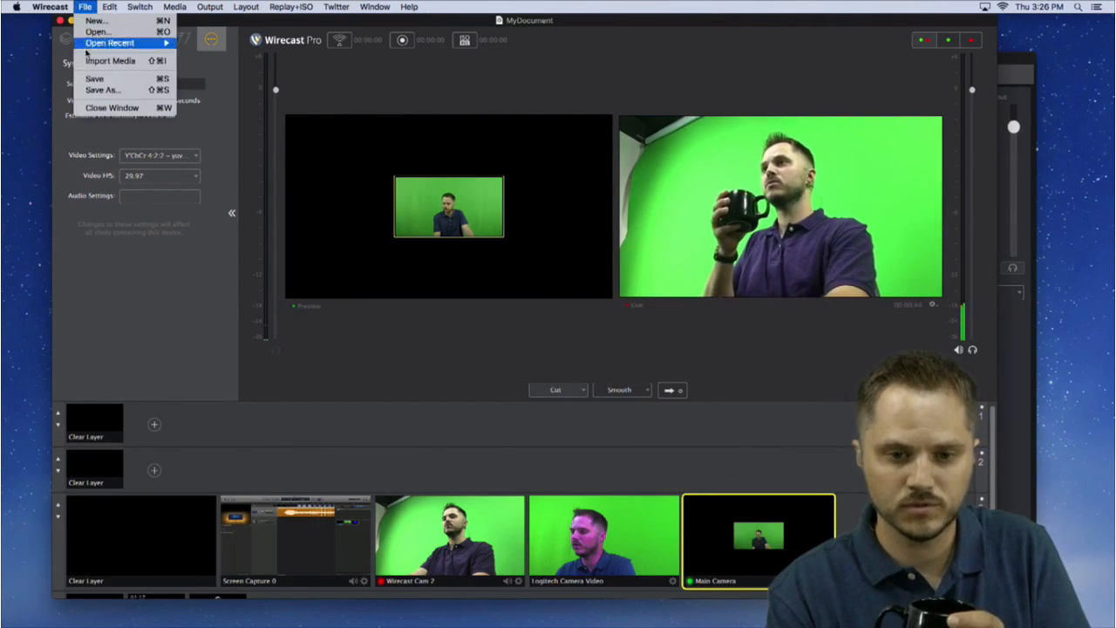
mouse_move(55, 9)
click(66, 40)
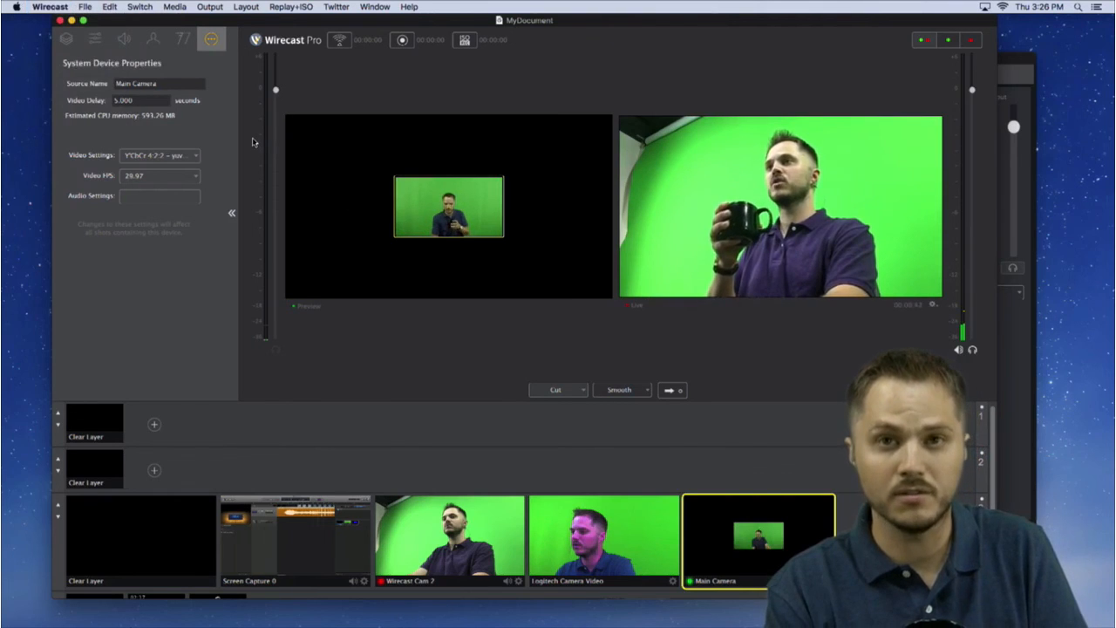
click(452, 144)
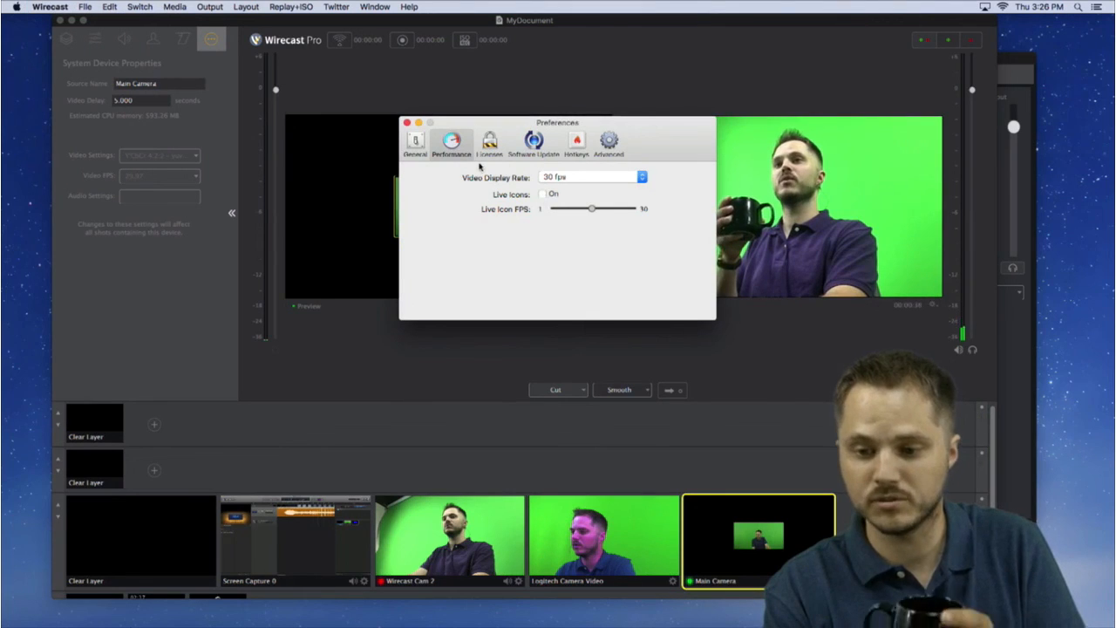
click(406, 124)
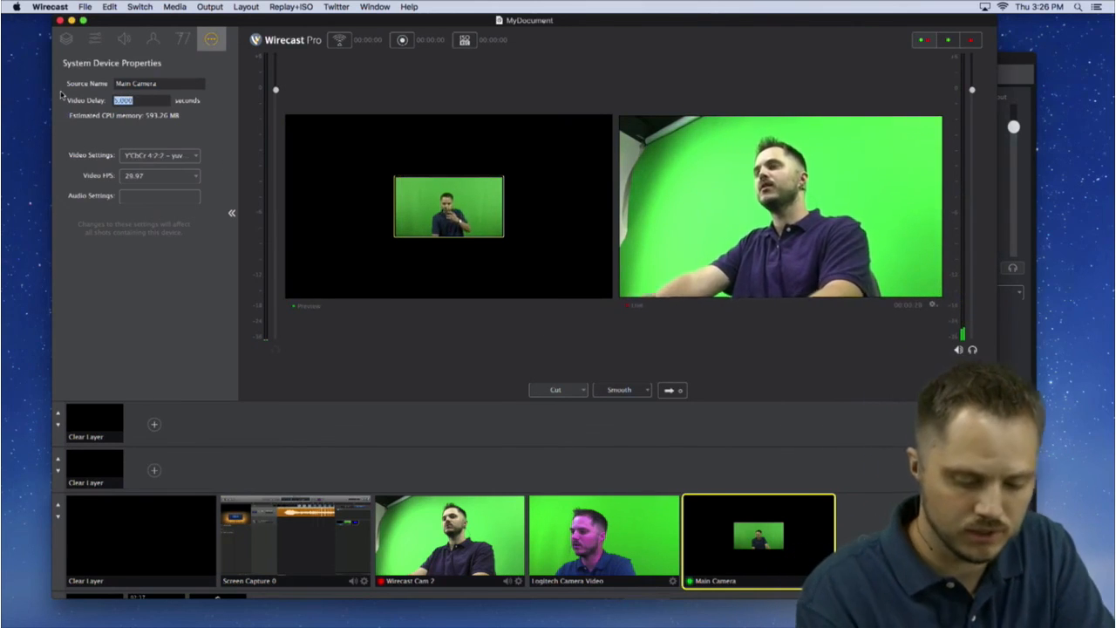
Set the Main Camera's video delay to 0 seconds and check its available video formats
text(0)
key(Return)
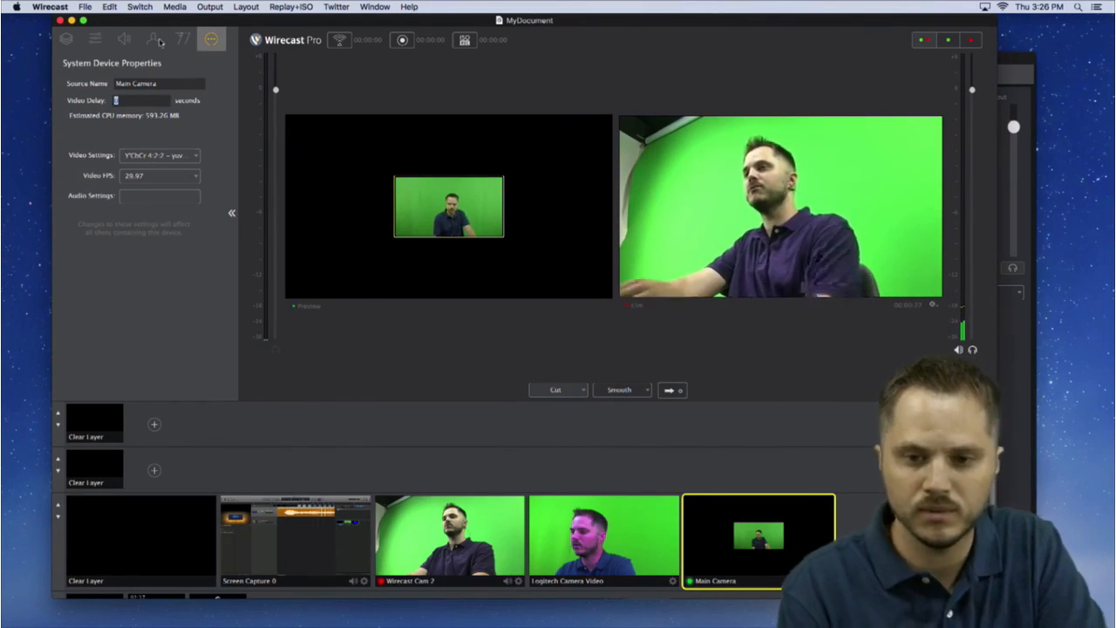
click(160, 149)
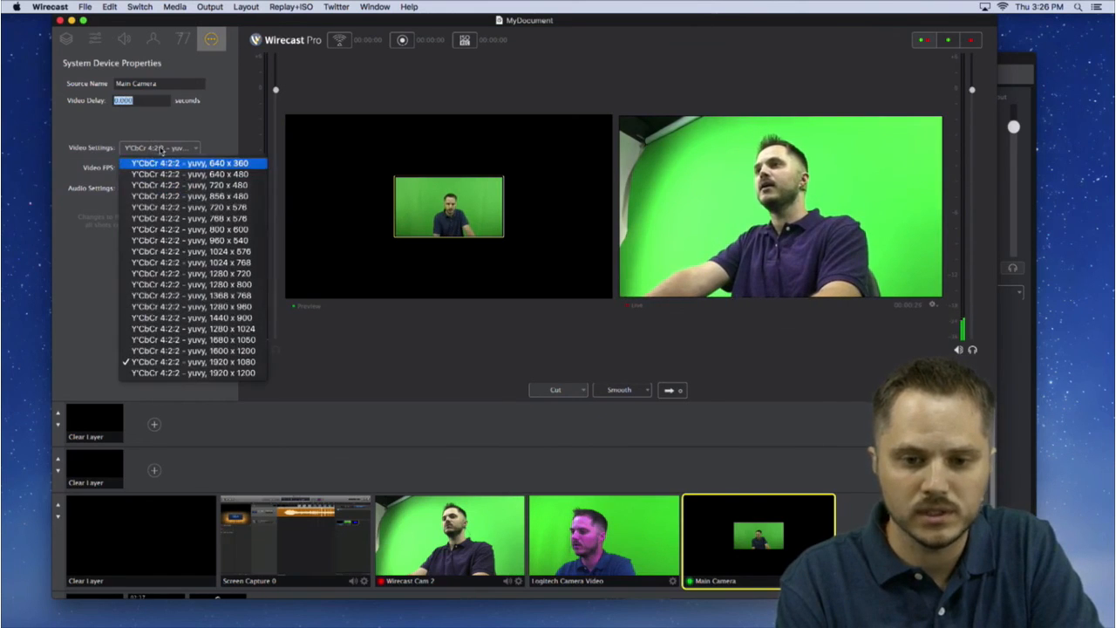
click(76, 280)
Scale the Main Camera shot to fit the frame in its shot layer properties
click(123, 39)
click(96, 39)
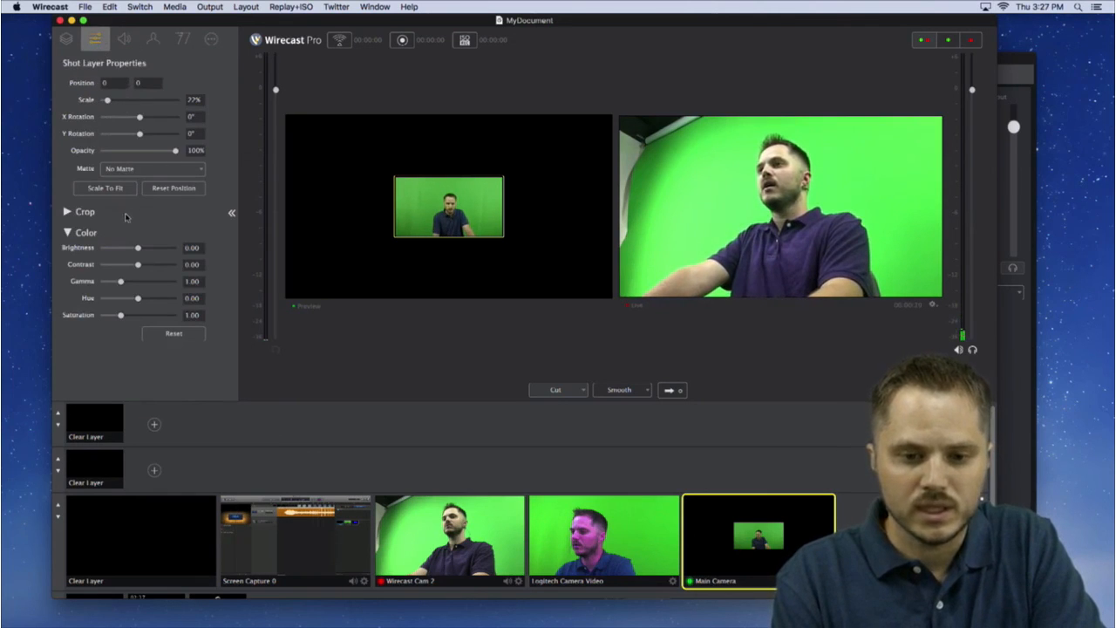
click(105, 188)
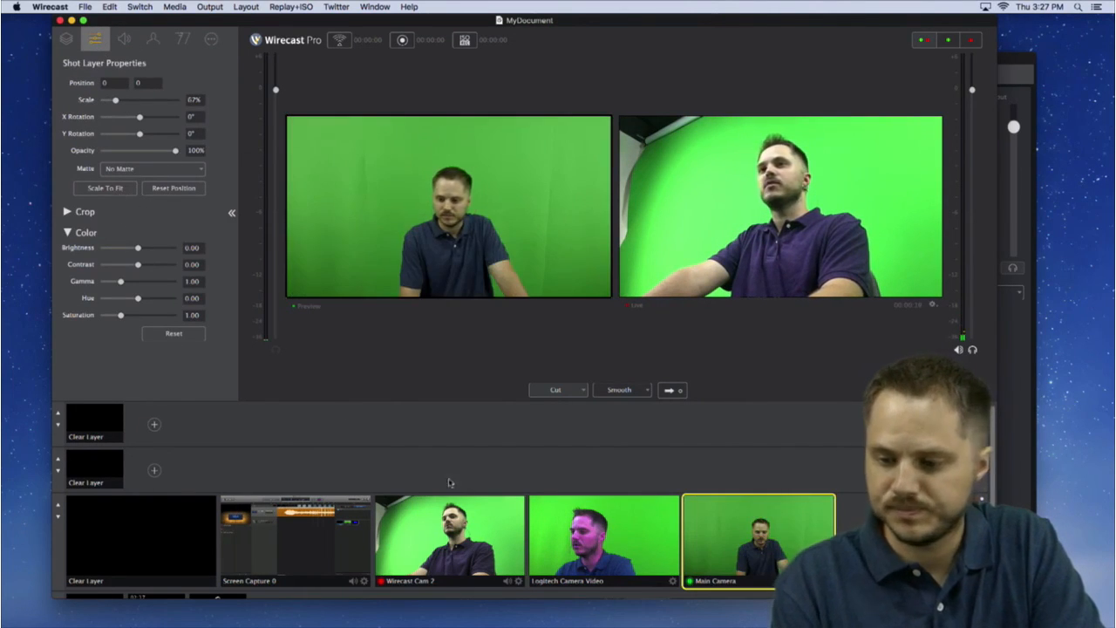
Compare the Logitech, Wirecast Cam 2 and Main Camera shots by switching between them in the preview
click(604, 534)
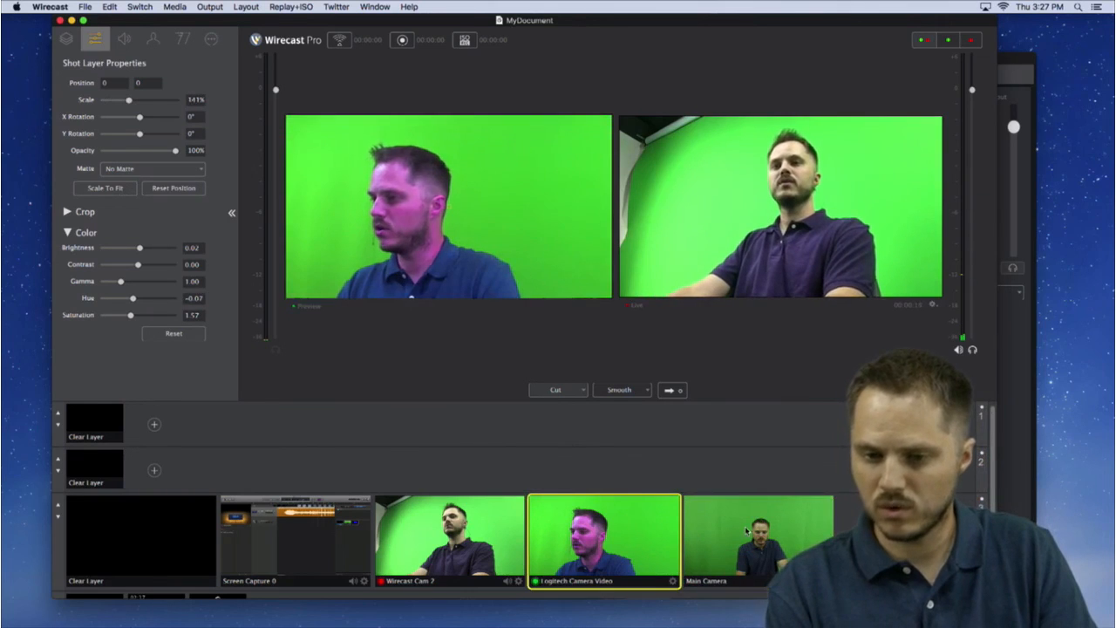
click(475, 536)
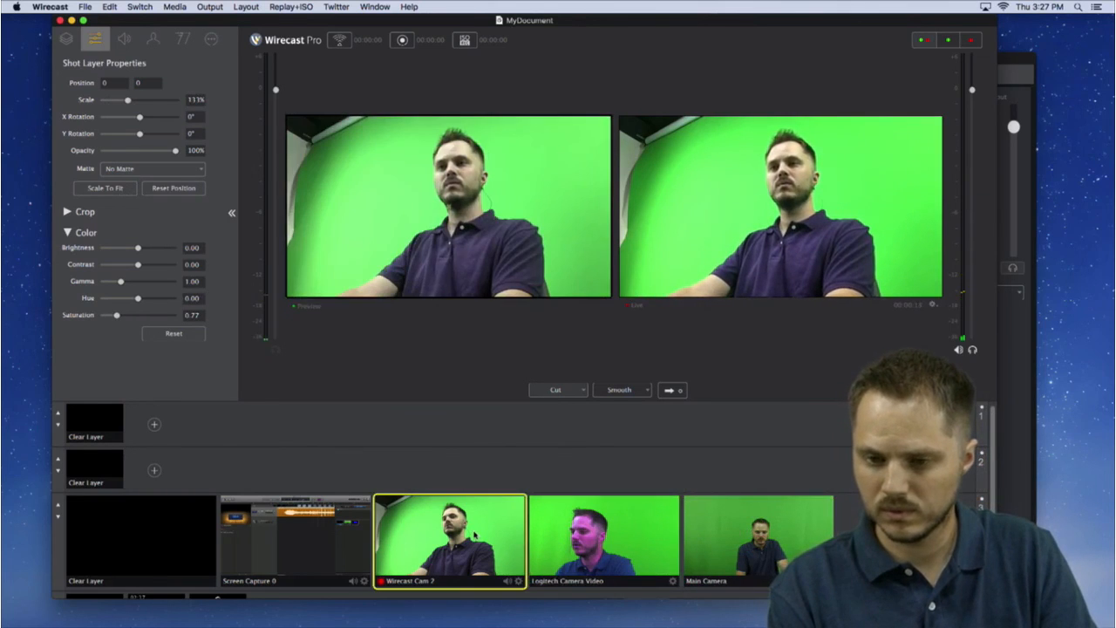
click(616, 542)
click(757, 542)
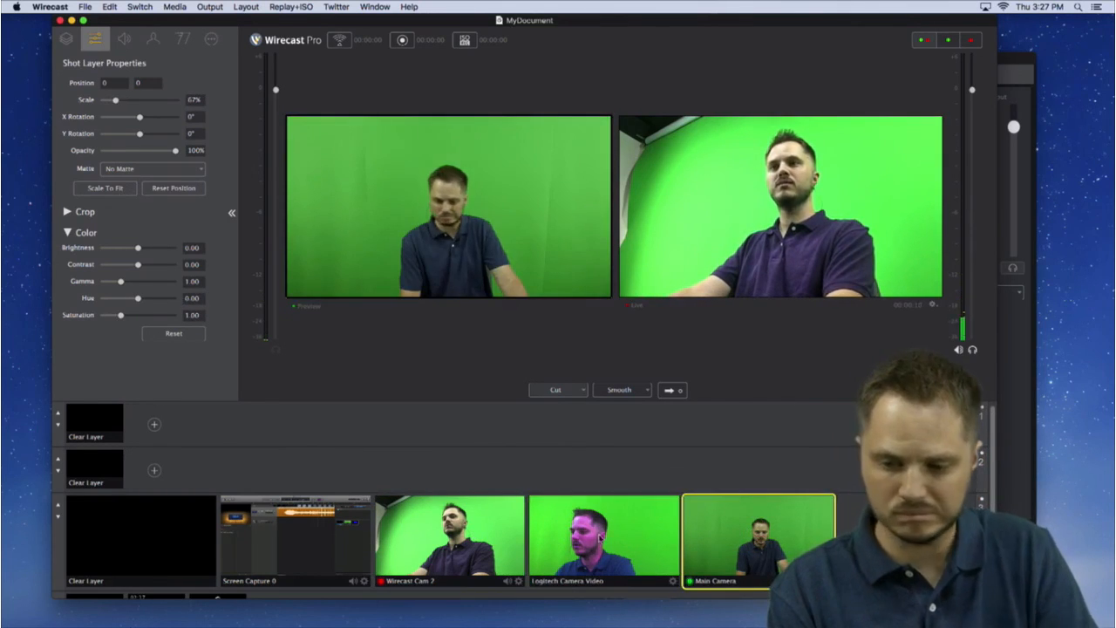
click(485, 539)
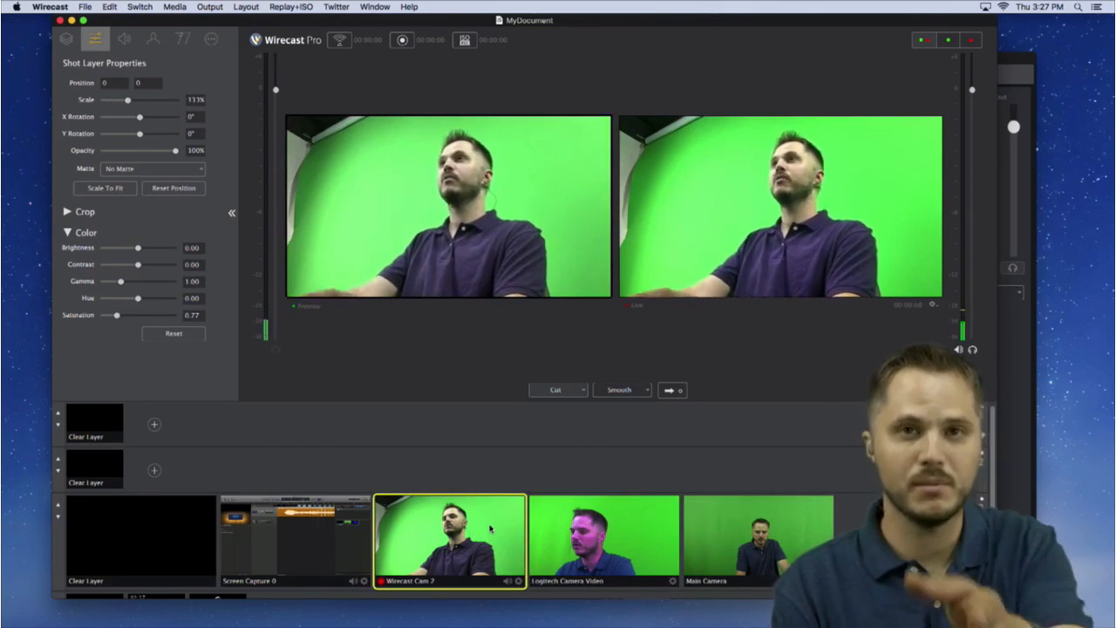
click(774, 542)
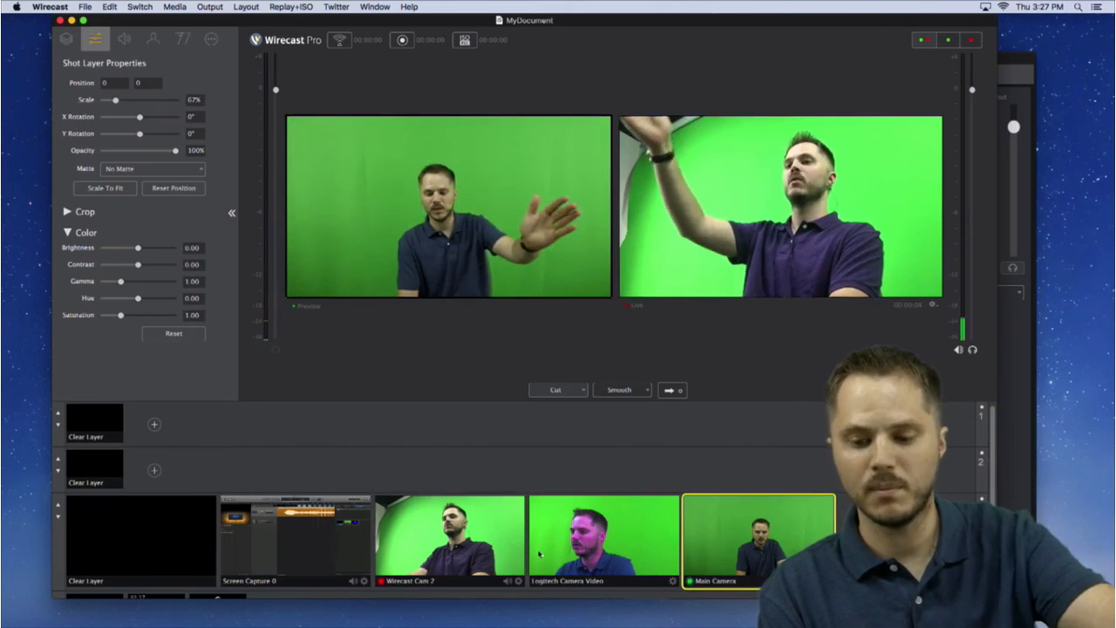
Reset the Logitech Camera Video shot's color adjustments to their defaults
click(581, 553)
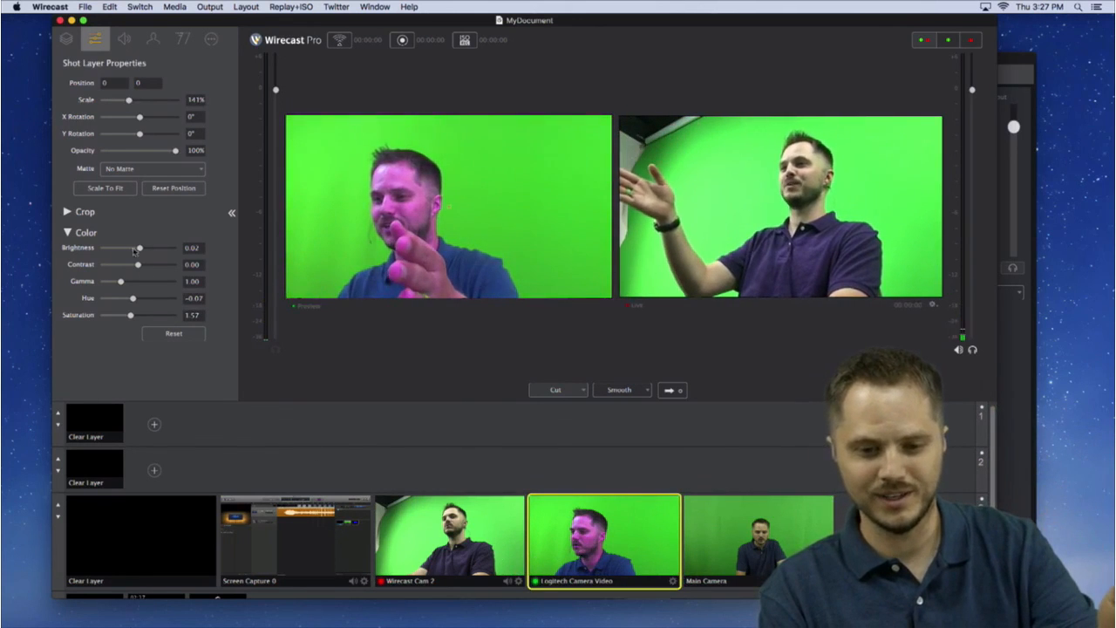
click(175, 334)
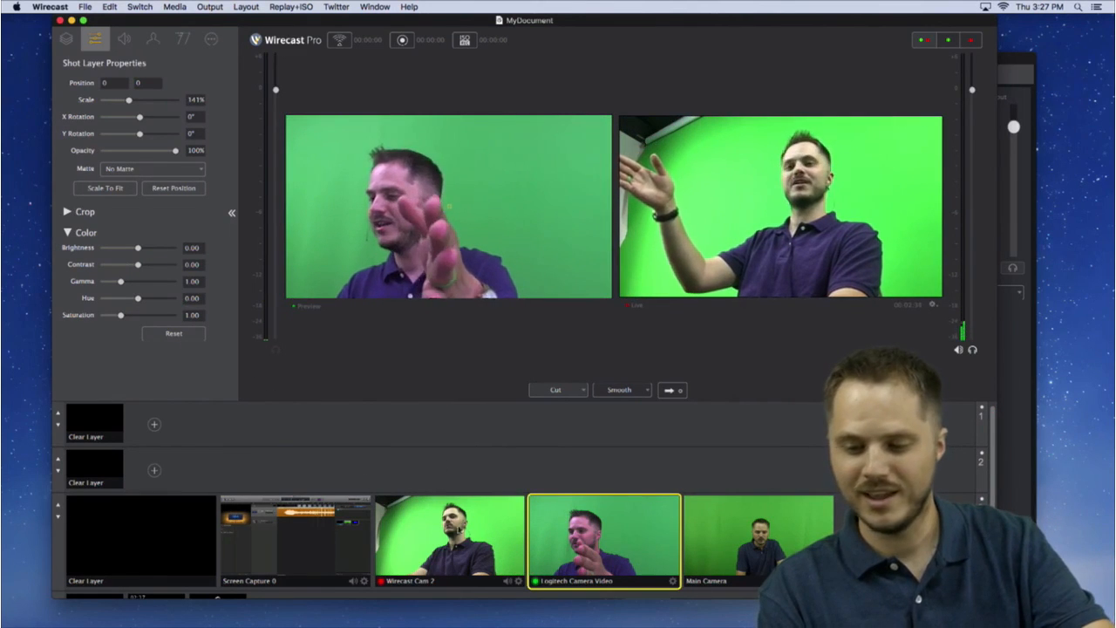
Enlarge the document window and take the Main Camera shot live
click(453, 540)
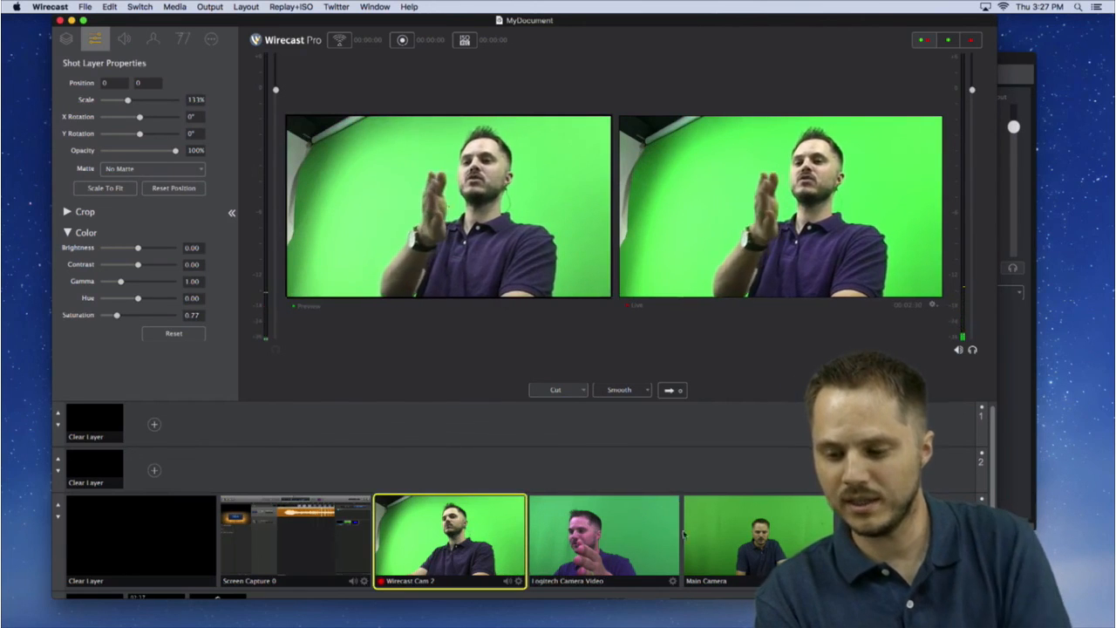
click(736, 531)
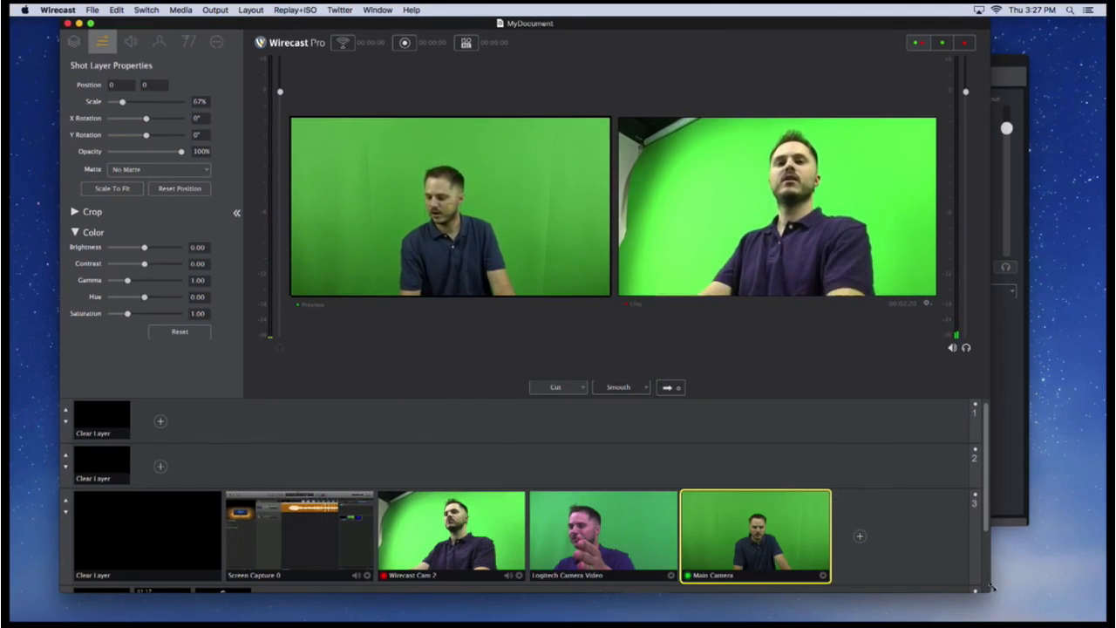
drag(1081, 592, 1086, 621)
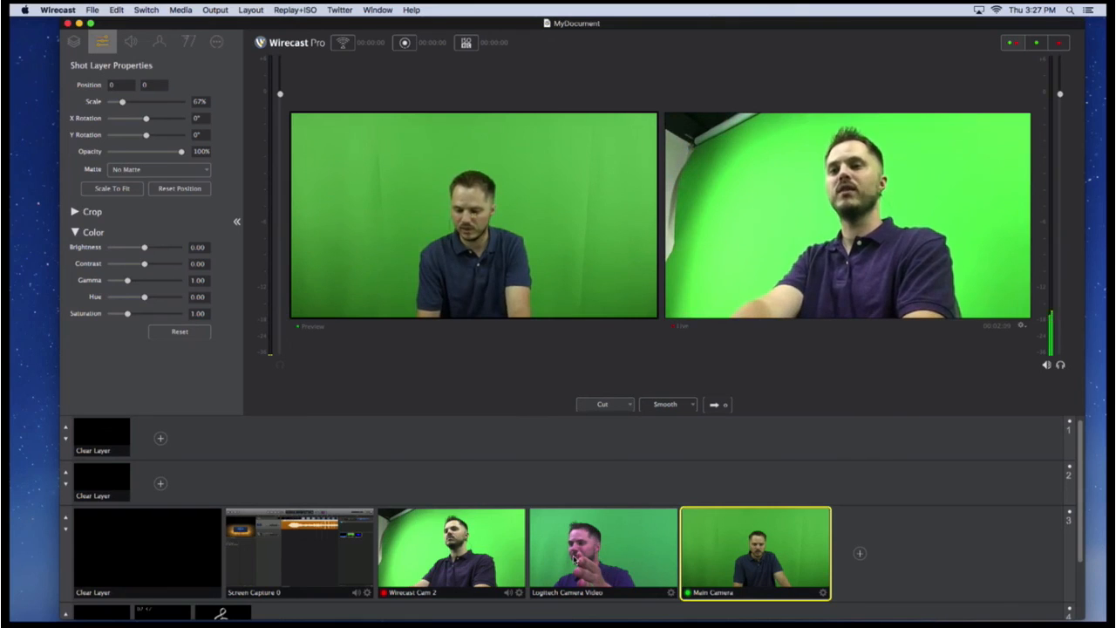
click(719, 405)
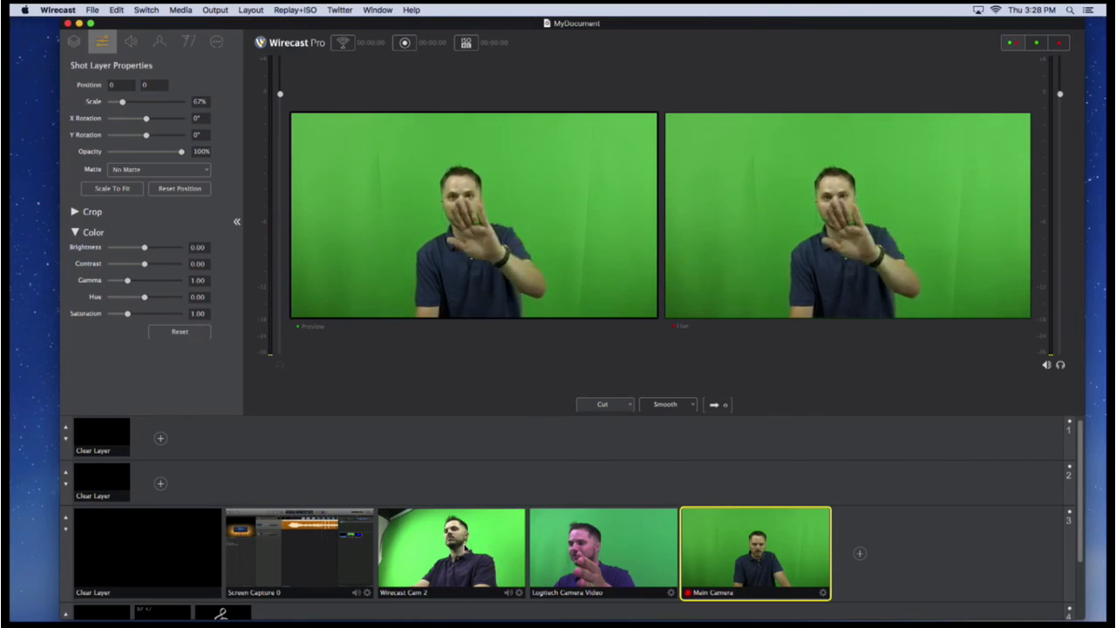
Preview the Wirecast Cam 2, Main Camera and Logitech shots in turn to compare their timing with the live camera
click(521, 545)
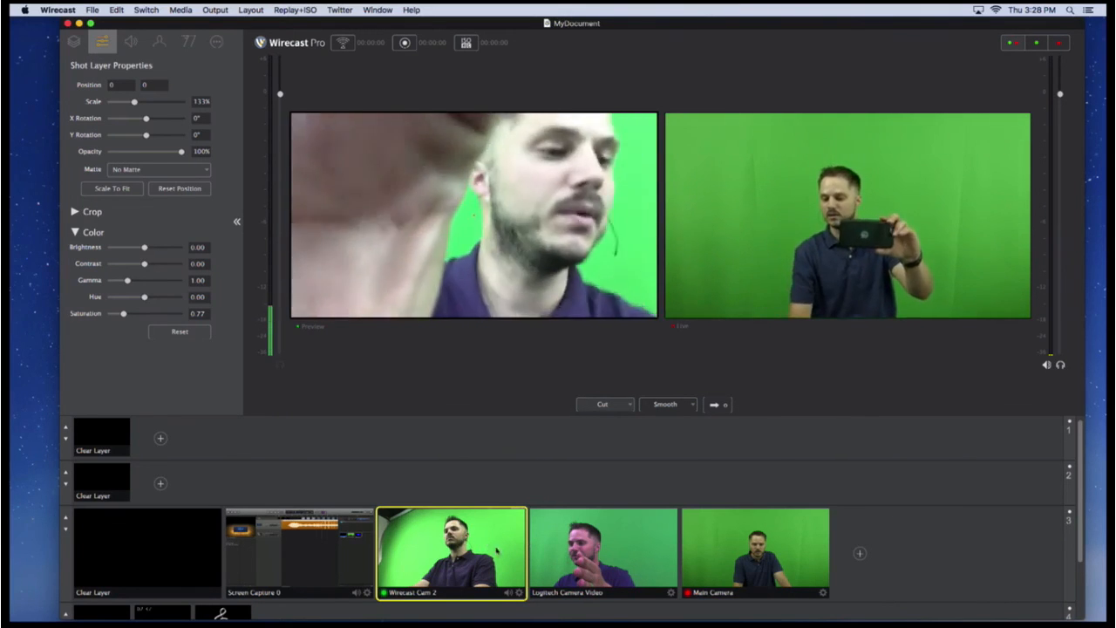
click(738, 542)
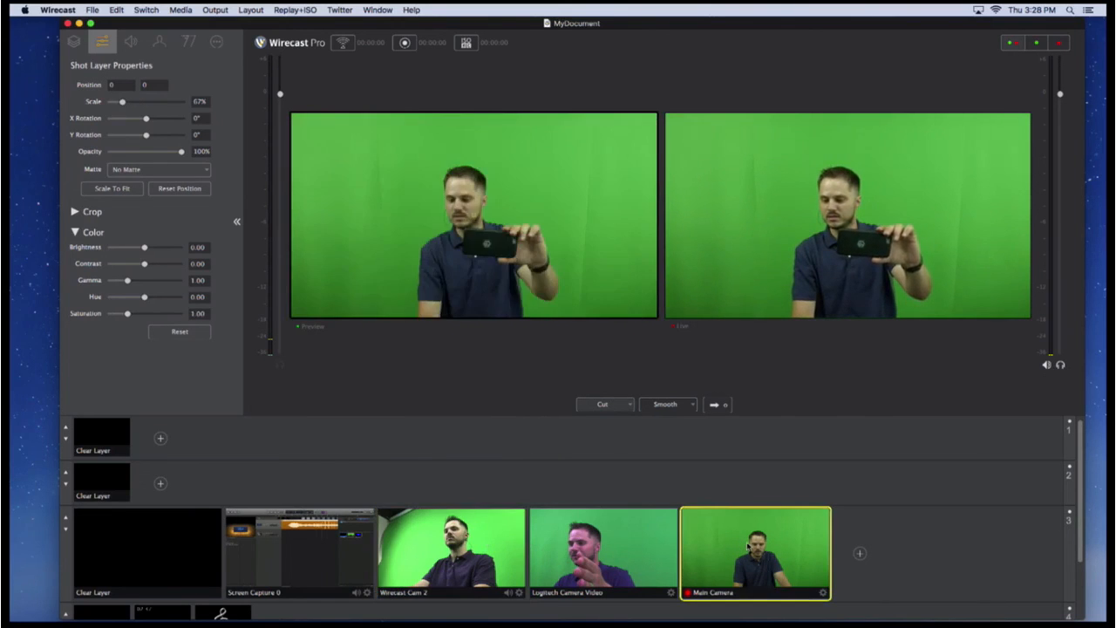
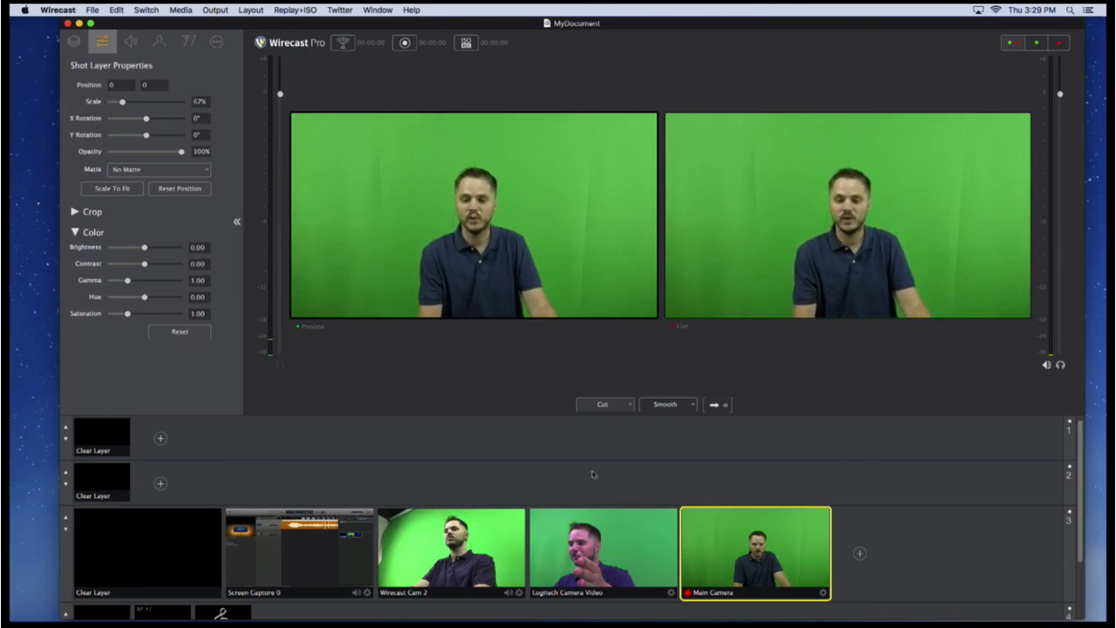
click(585, 551)
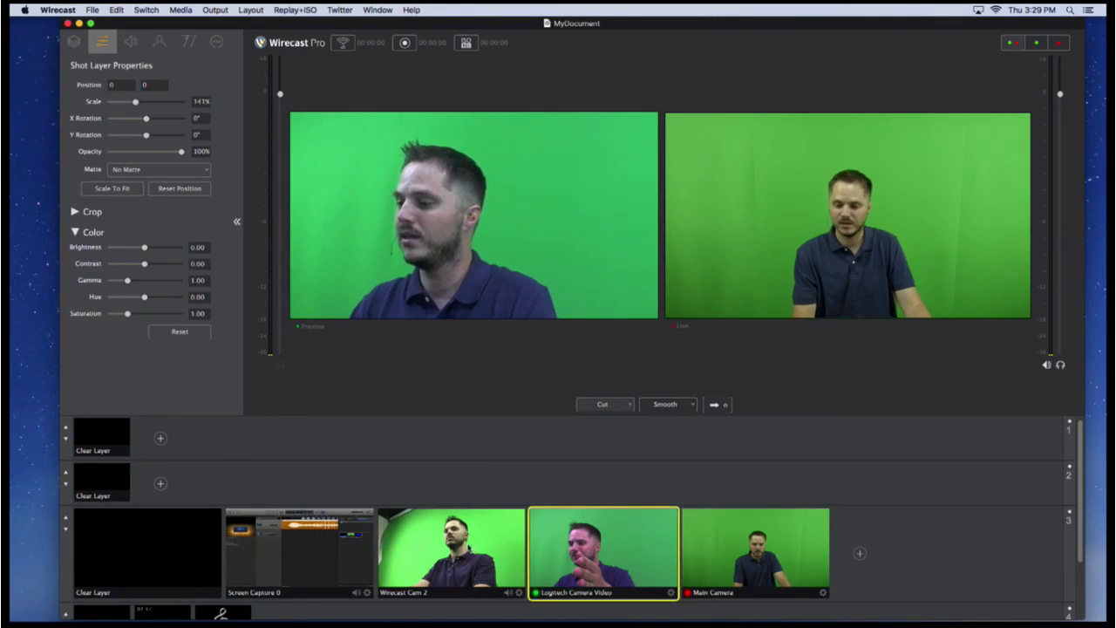
Set the video delay of the Wirecast Cam 2 source to 0.5 seconds
click(471, 550)
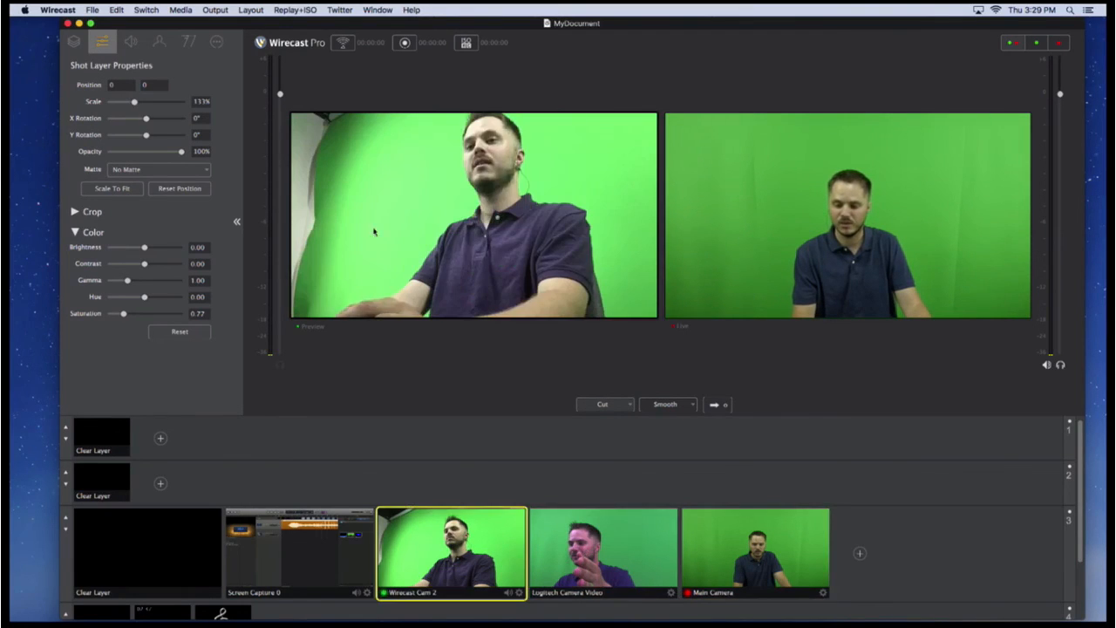
click(216, 42)
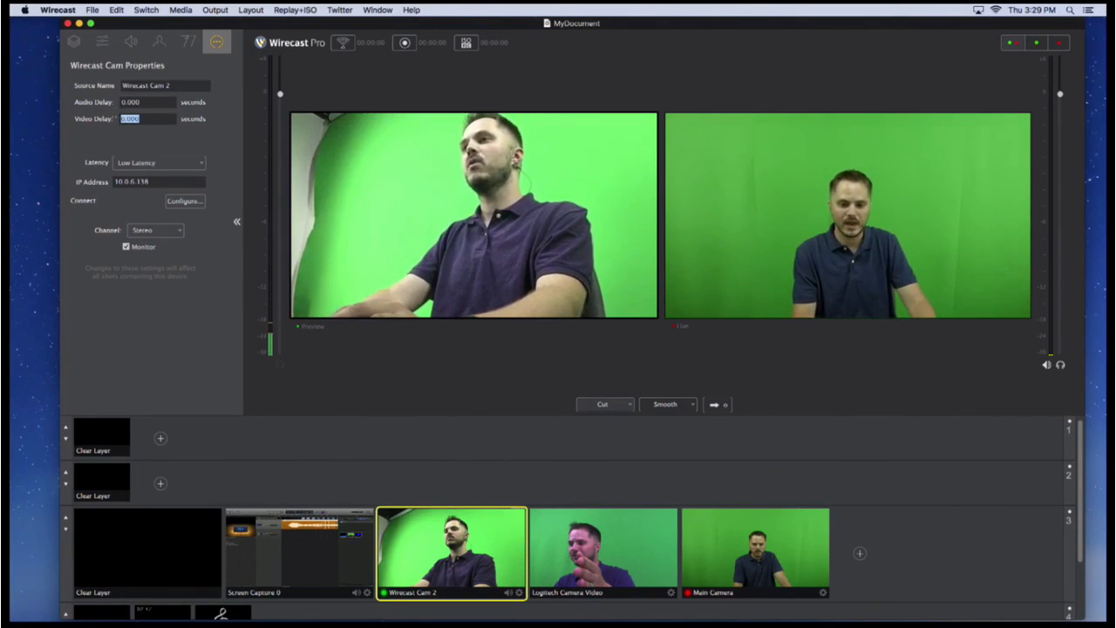
click(154, 120)
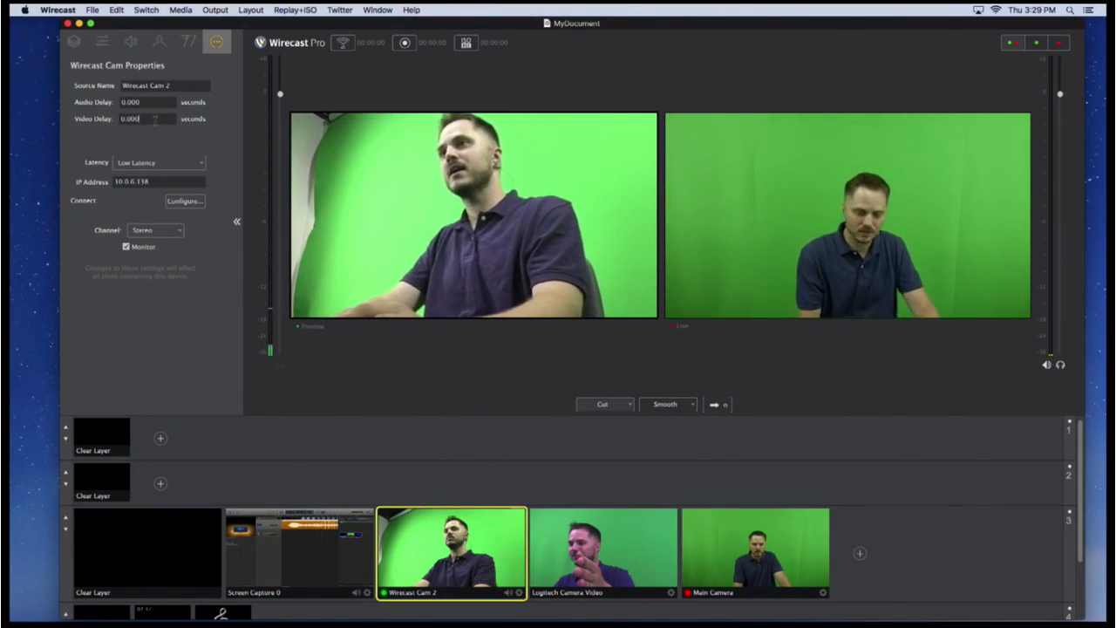
key(BackSpace)
key(BackSpace)
key(BackSpace)
text(5)
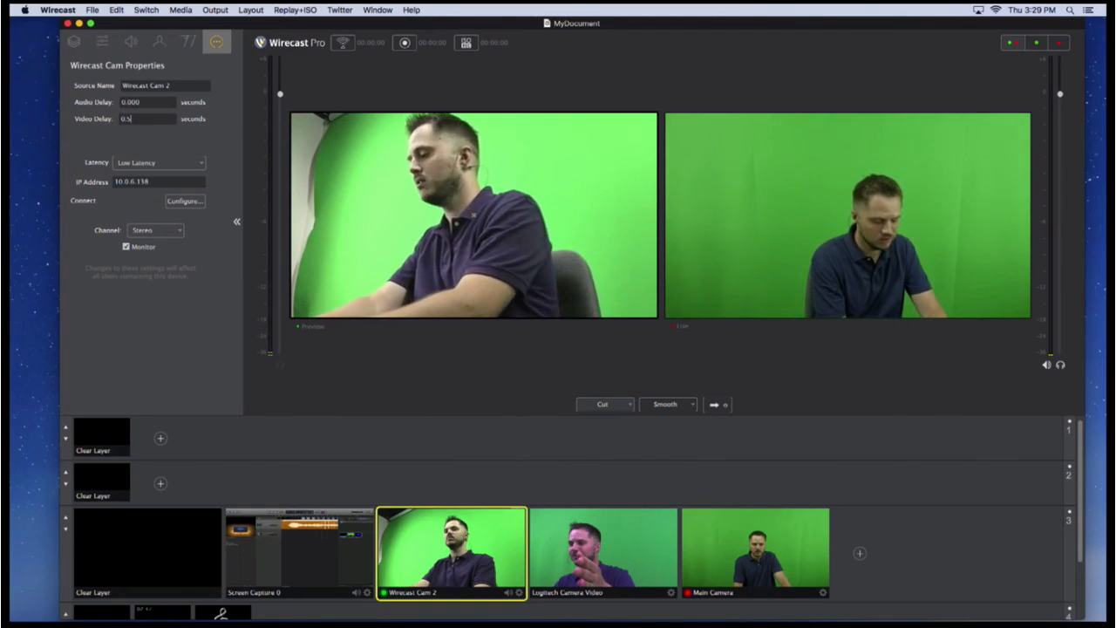
key(Return)
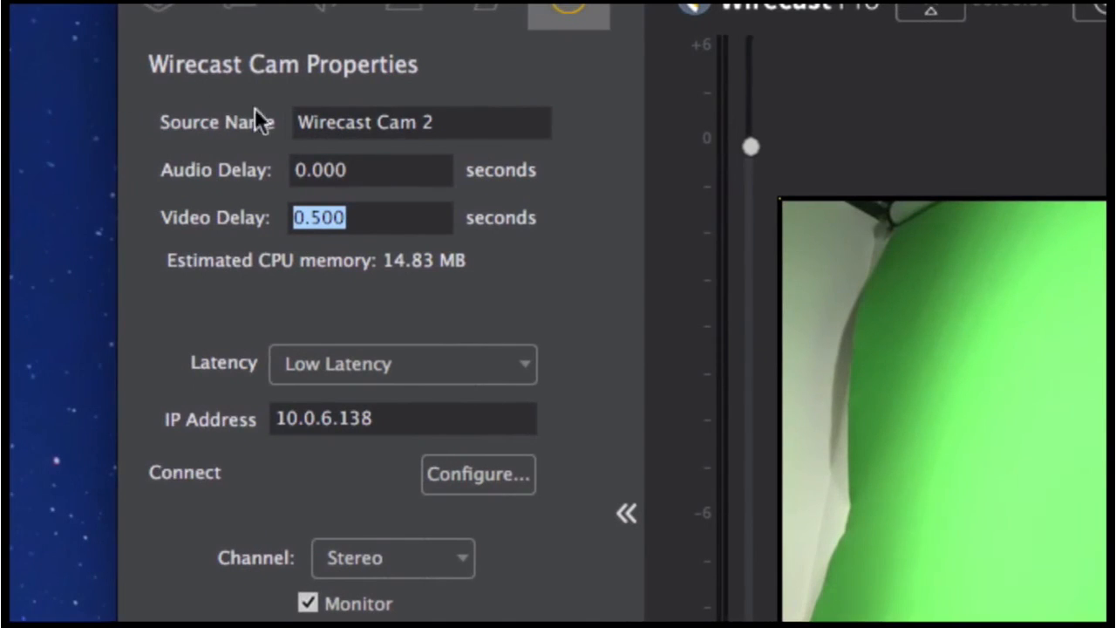
Set the audio delay of the Wirecast Cam 2 source to 0.500 seconds
click(358, 171)
drag(359, 172, 315, 173)
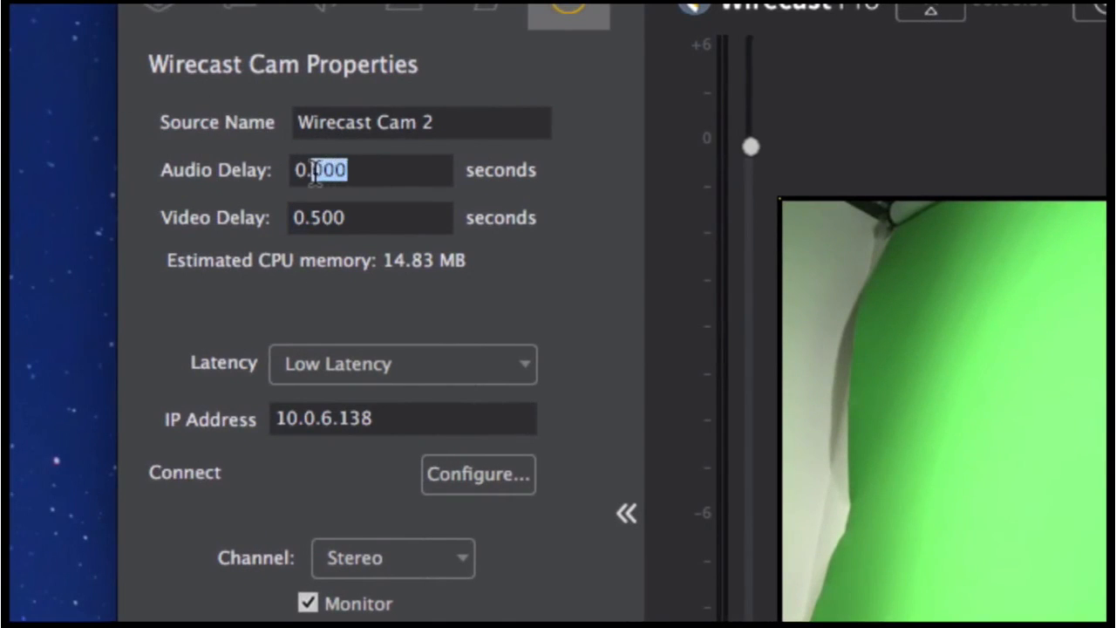
text(500)
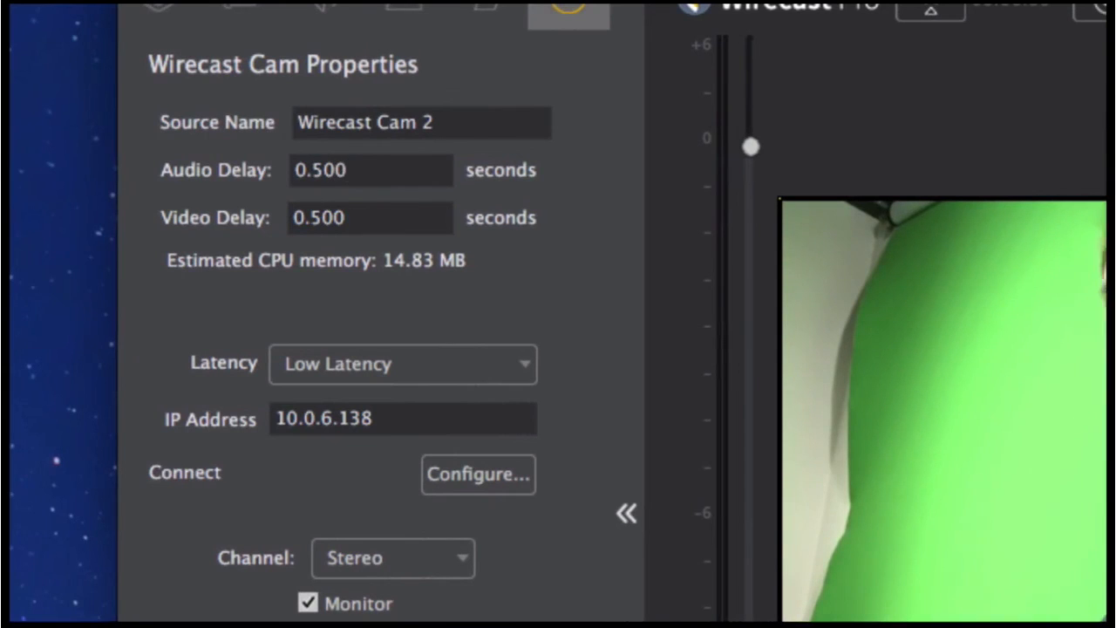
key(Return)
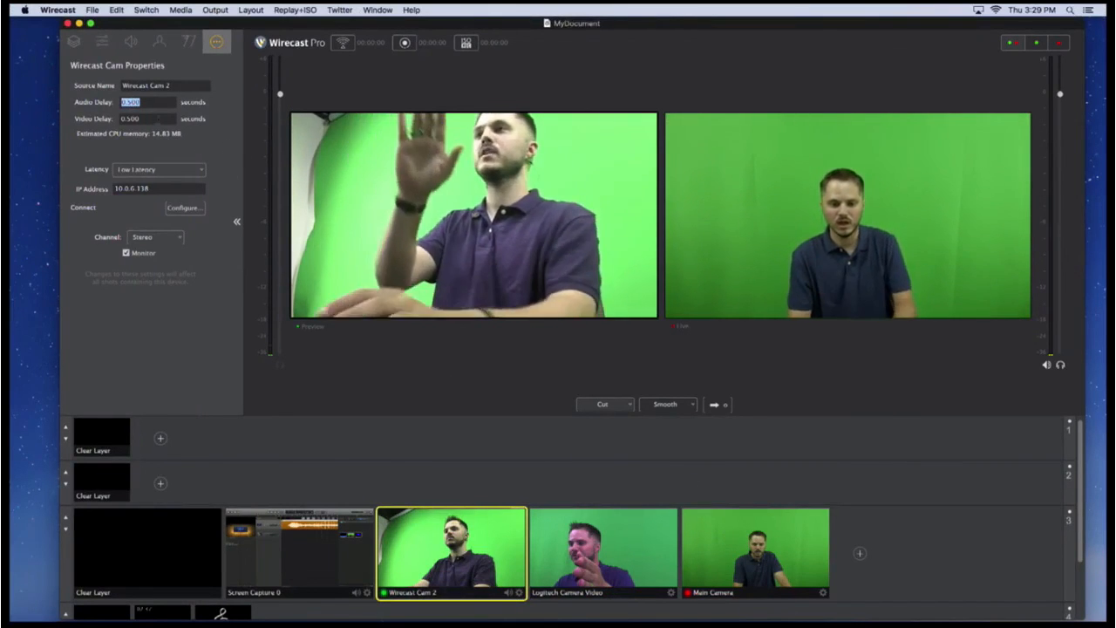
click(178, 150)
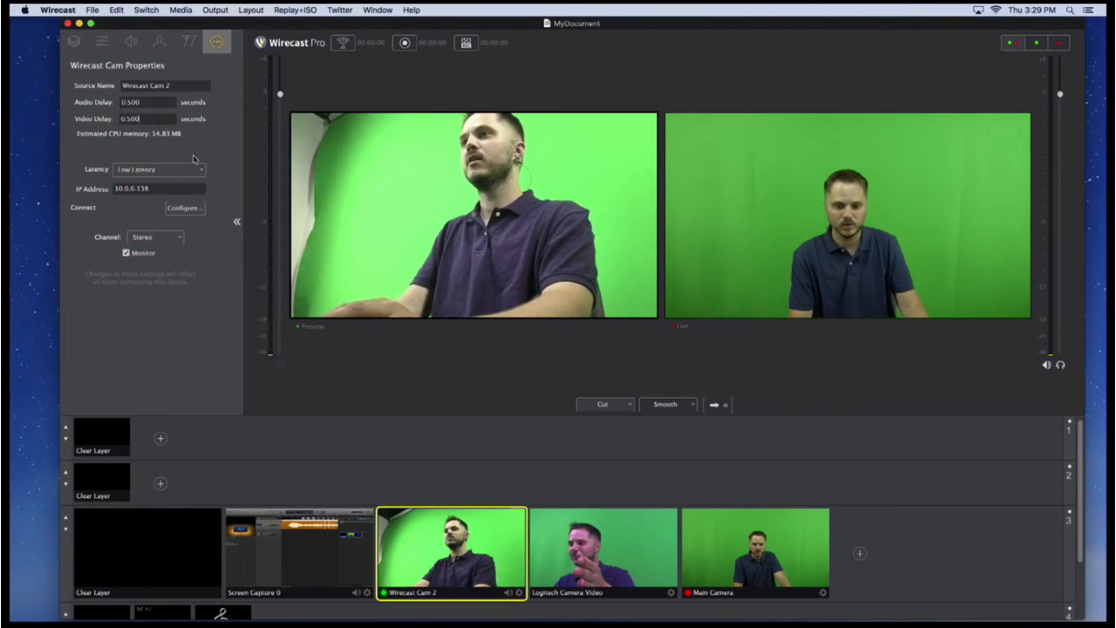
key(Tab)
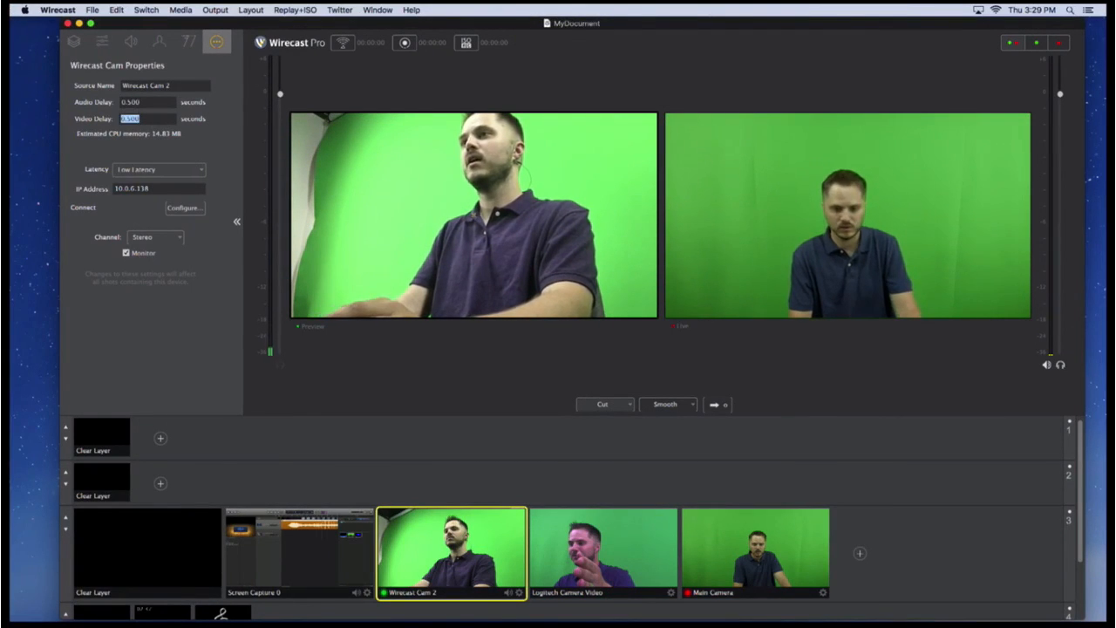
click(72, 42)
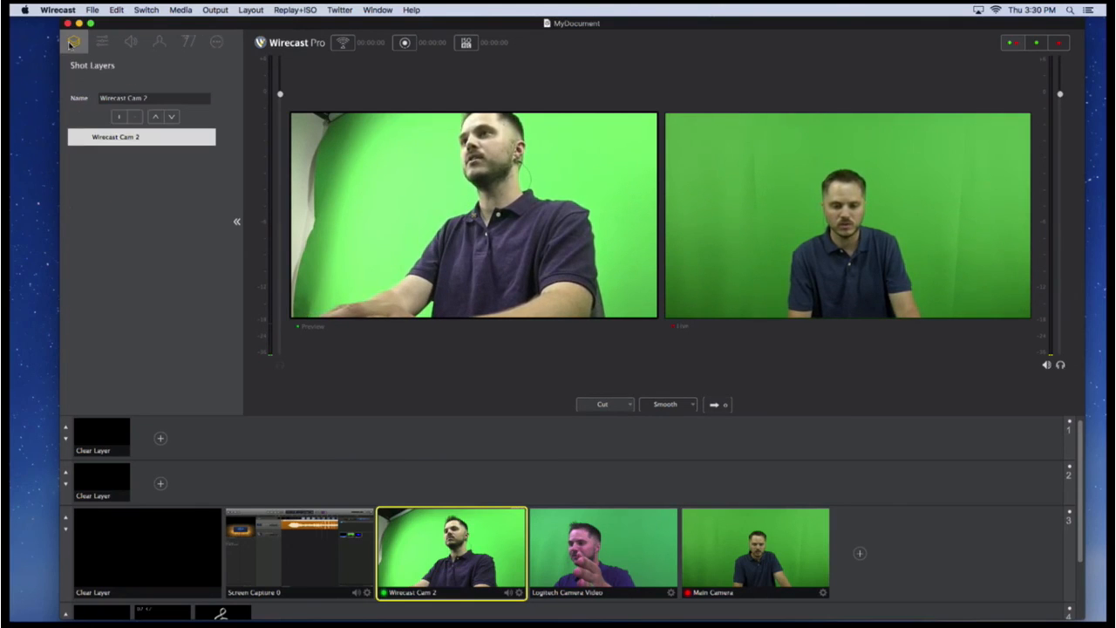
click(194, 42)
click(217, 43)
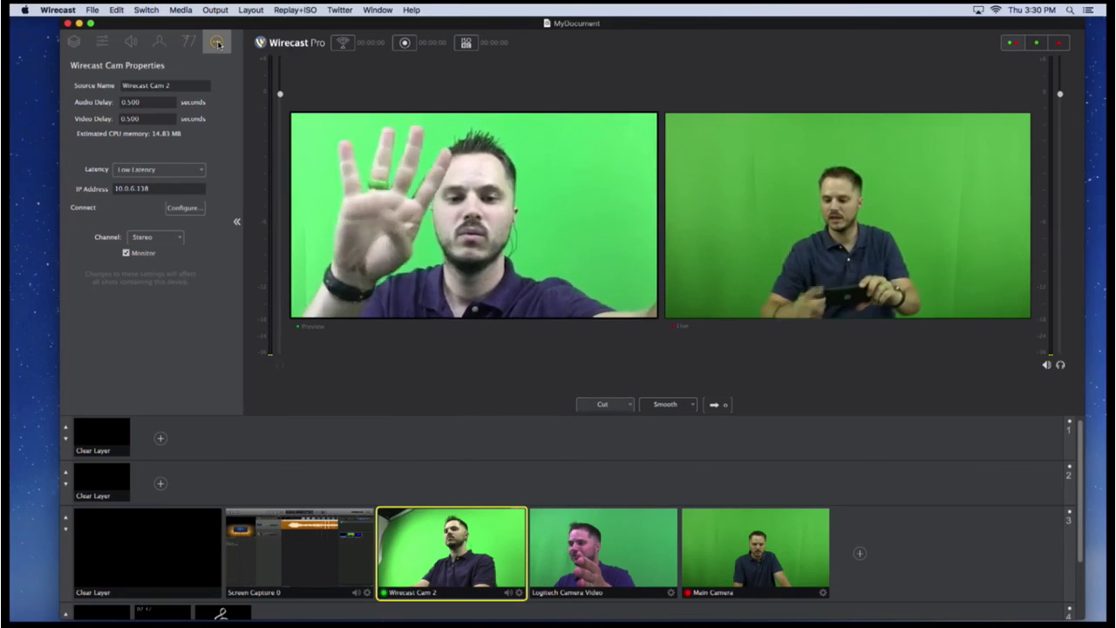
Take the Wirecast Cam 2 shot live and preview the Main Camera shot to compare their timing
click(714, 403)
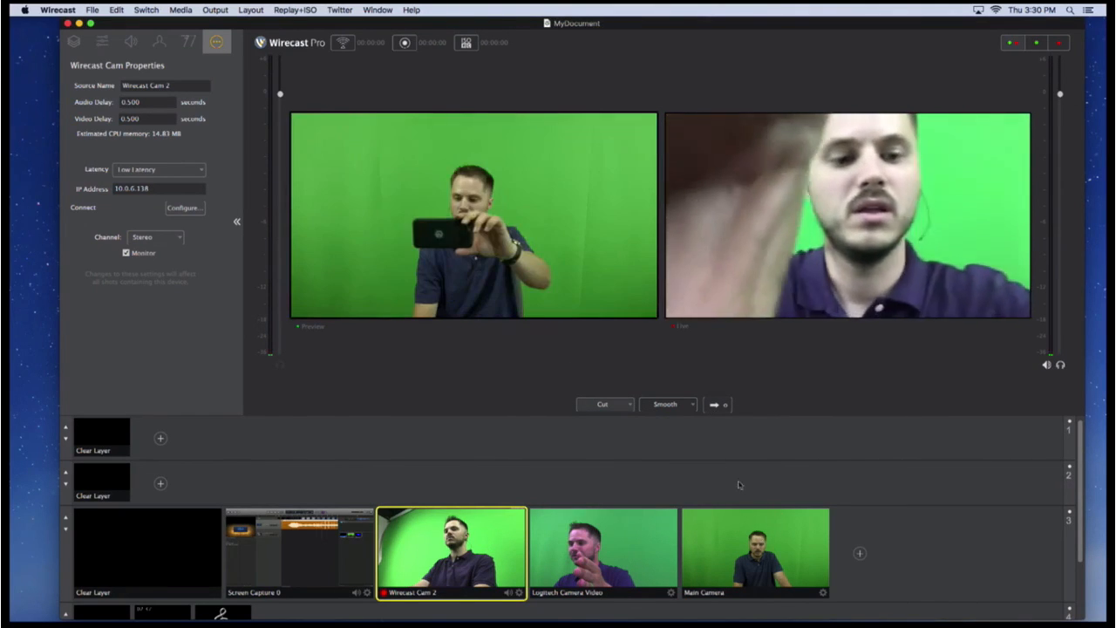
click(751, 545)
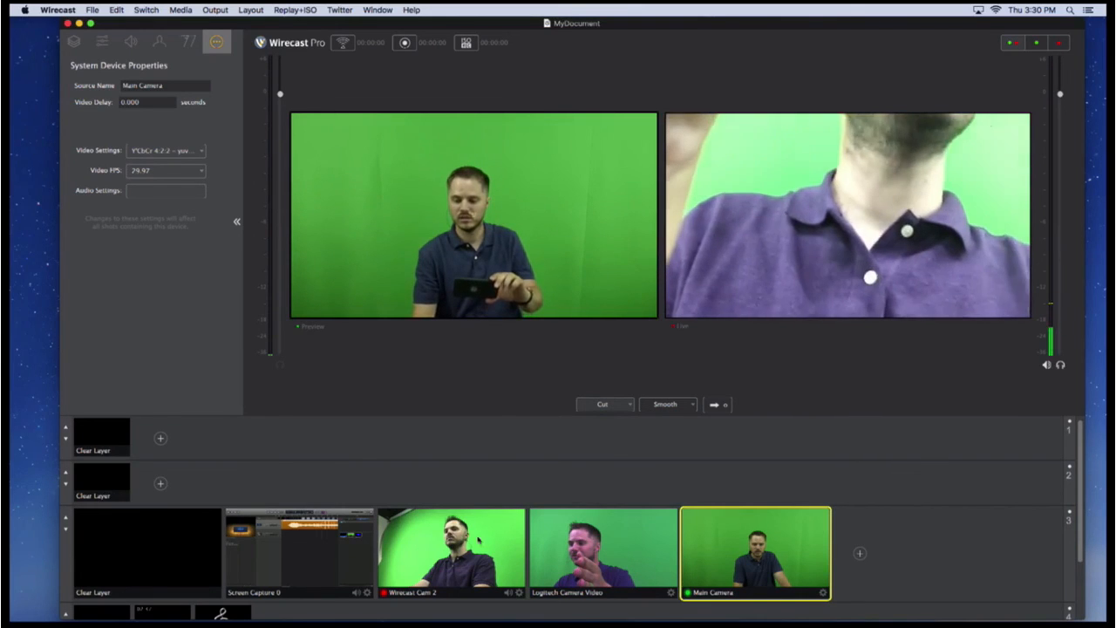
Reset both the audio delay and the video delay of the Wirecast Cam 2 source to 0 seconds
click(477, 570)
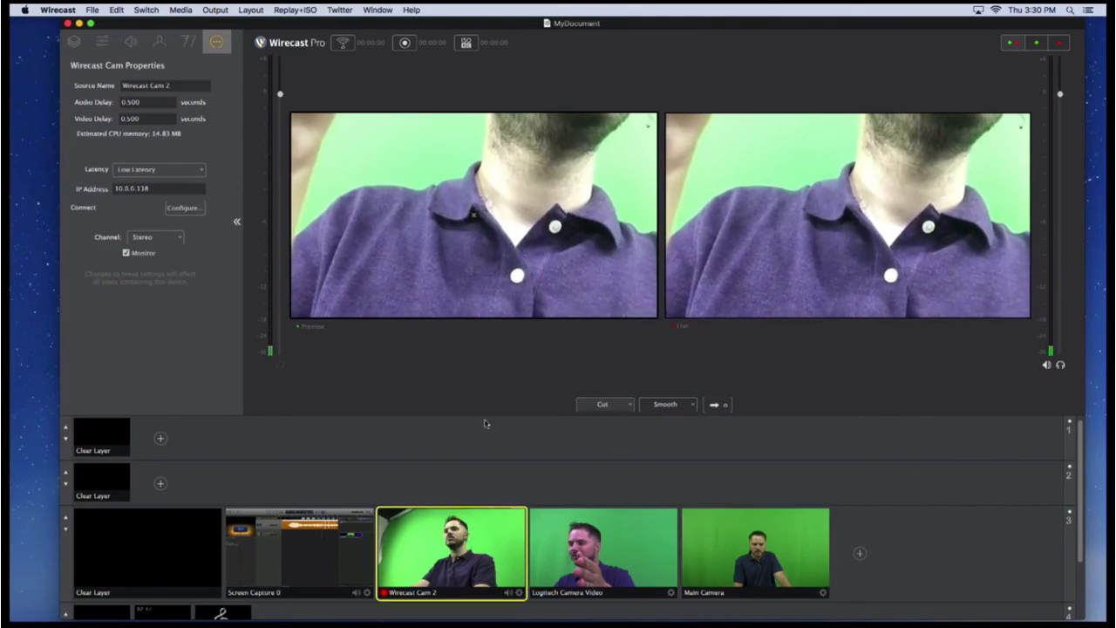
drag(150, 102, 101, 101)
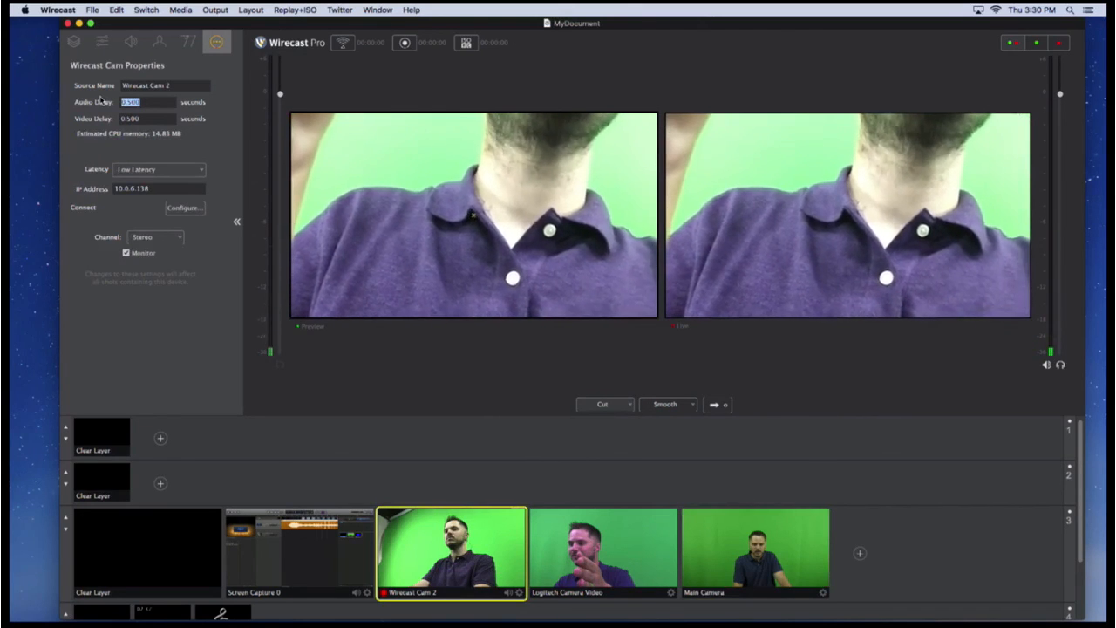
text(0)
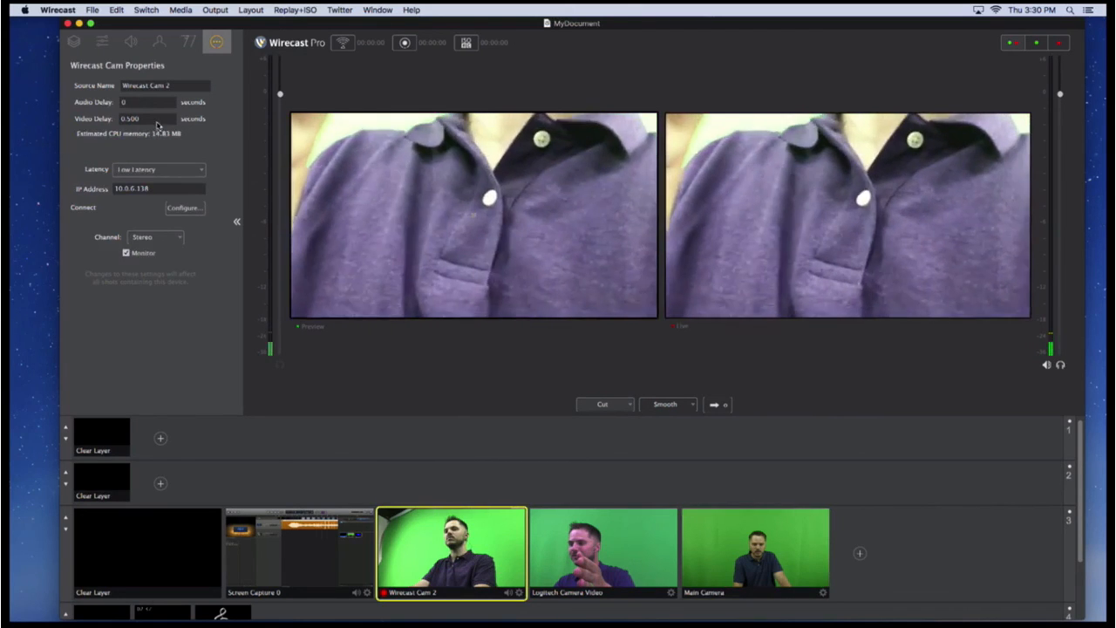
key(Tab)
text(0)
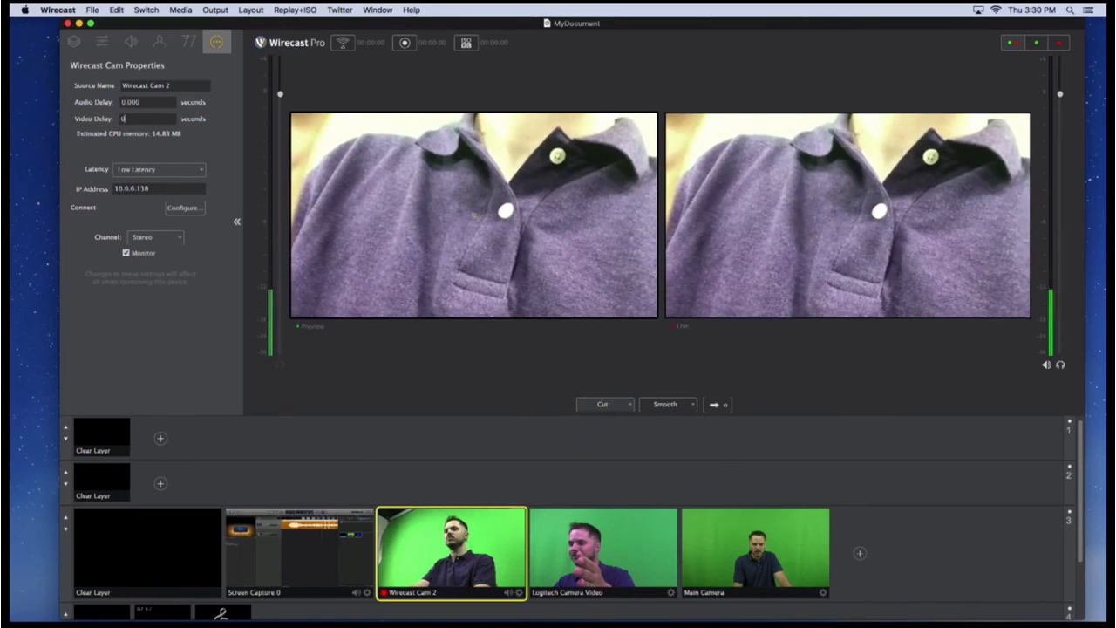
key(Return)
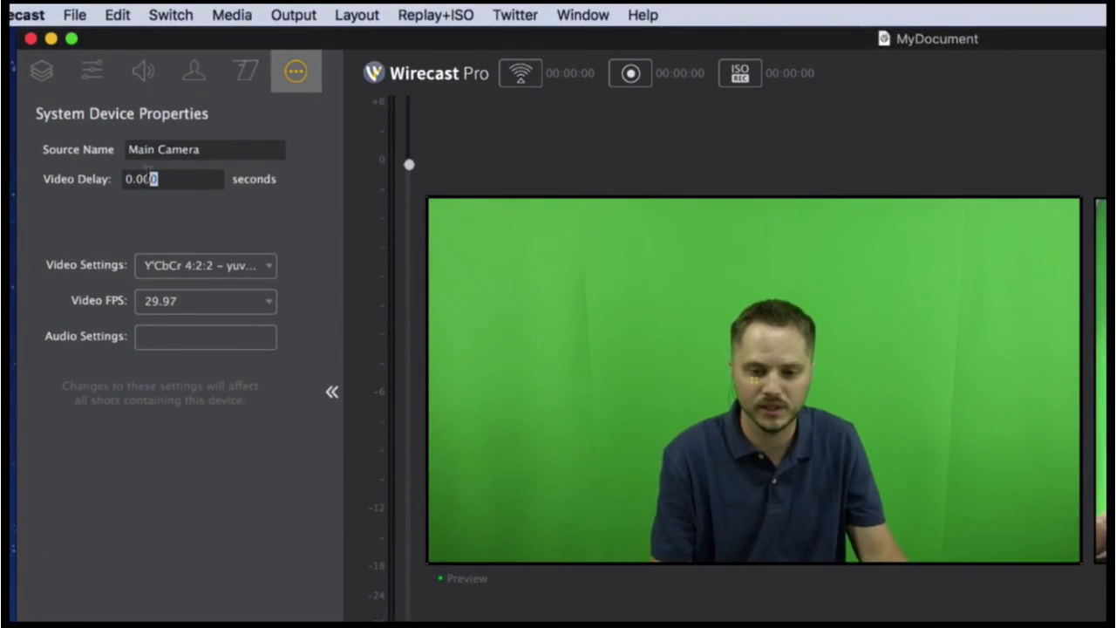
Try a video delay of 0.500 seconds on the Main Camera source
double_click(162, 185)
text(5)
key(Return)
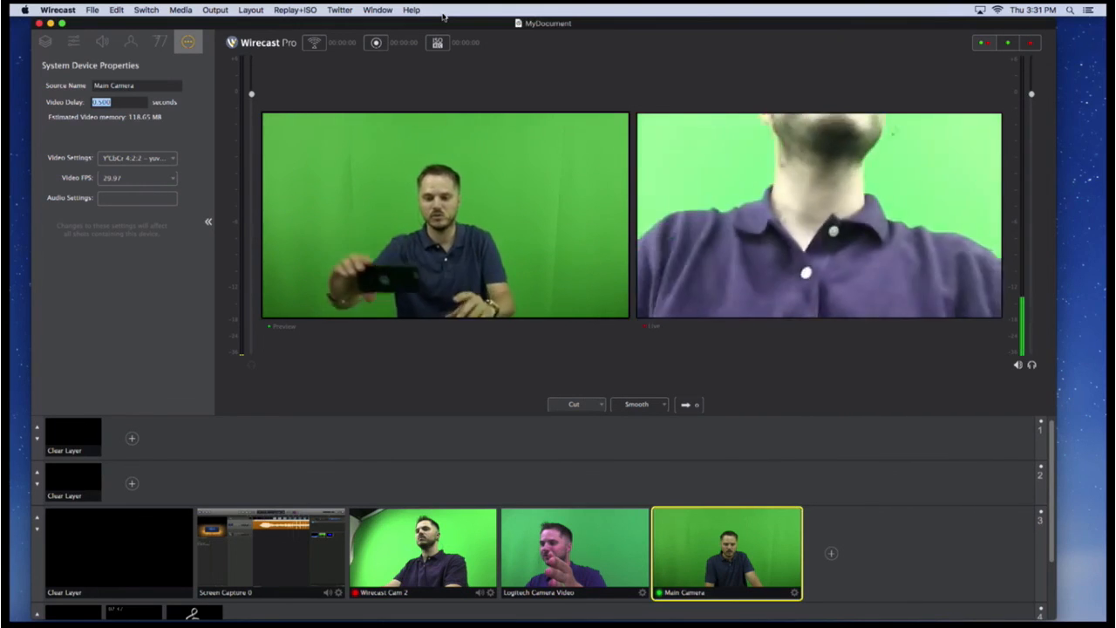
Try a video delay of 0.300 seconds on the Main Camera source
click(120, 102)
key(BackSpace)
key(BackSpace)
key(BackSpace)
key(BackSpace)
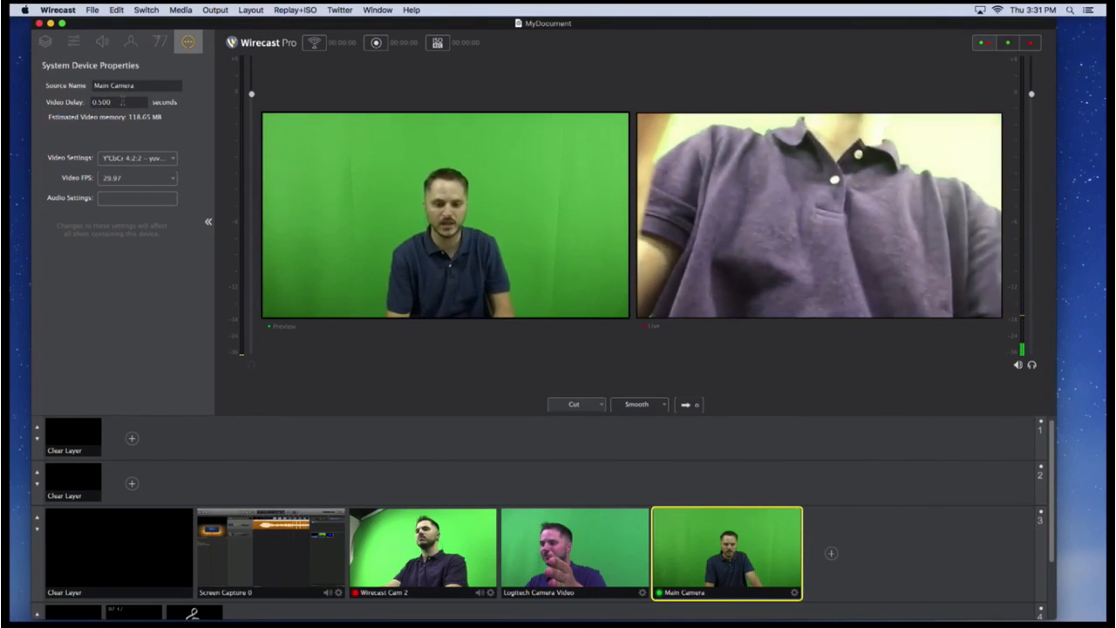
text(.)
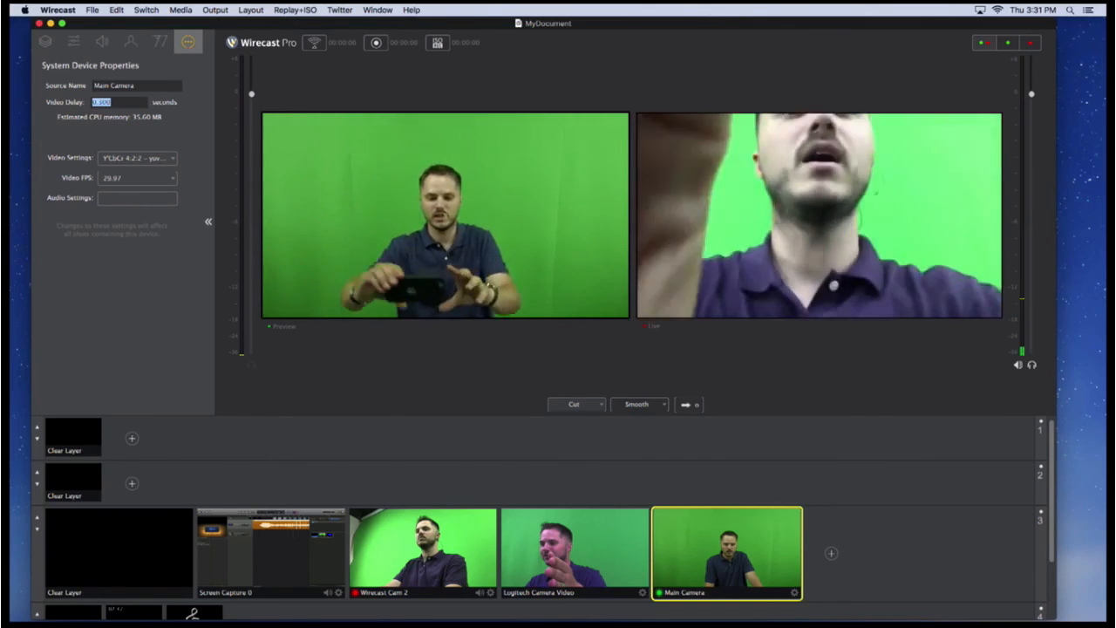
text(0.300)
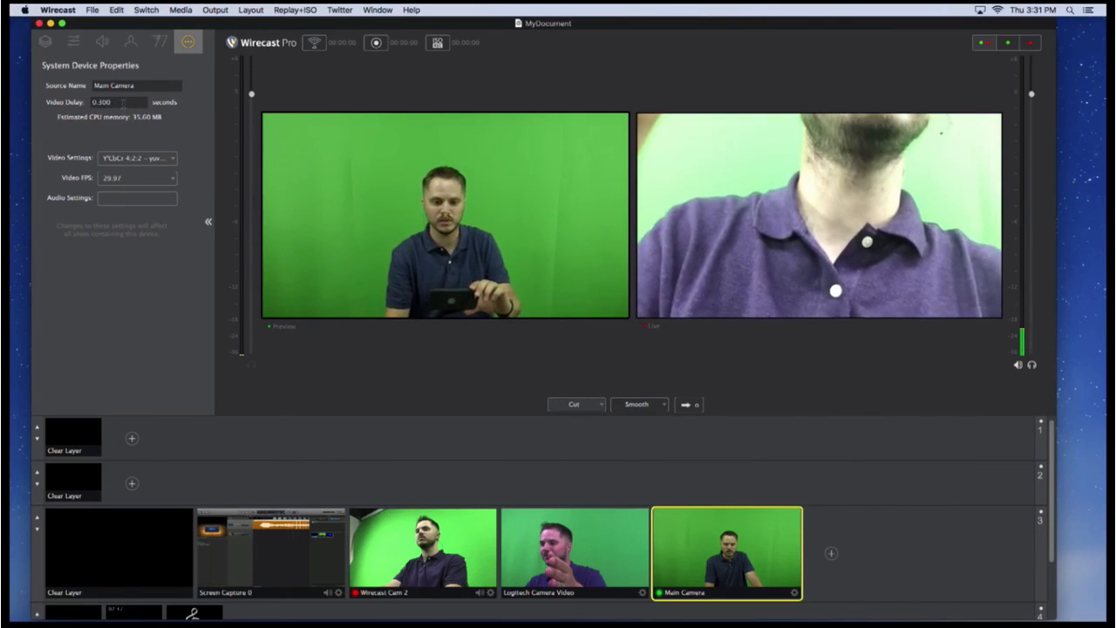
key(Return)
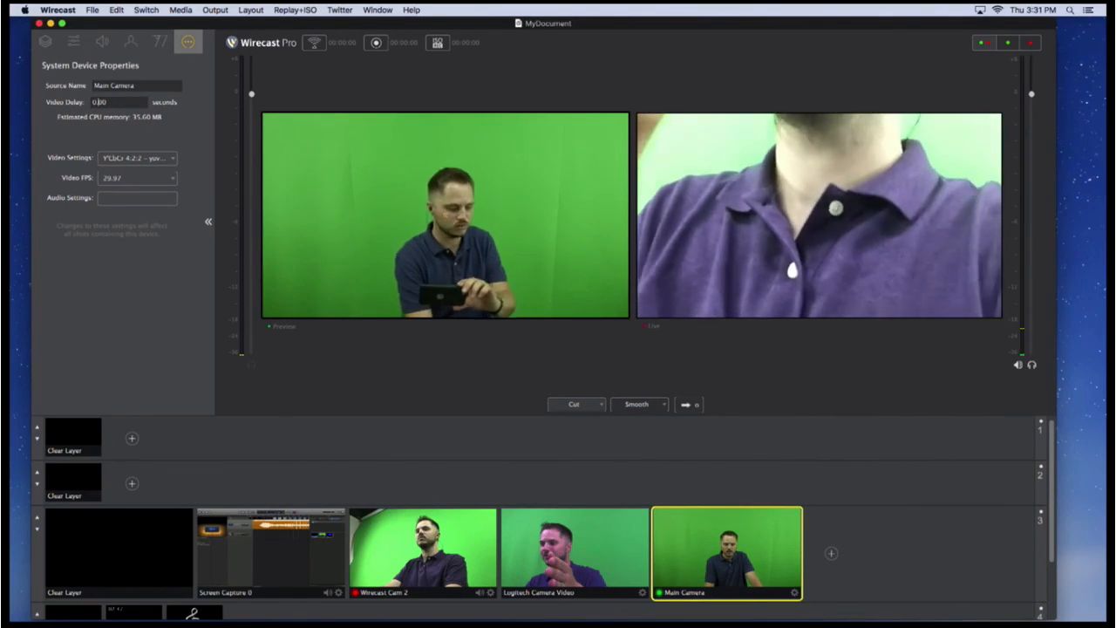
Set the video delay of the Main Camera source to 0.200 seconds
text(0.200)
key(Return)
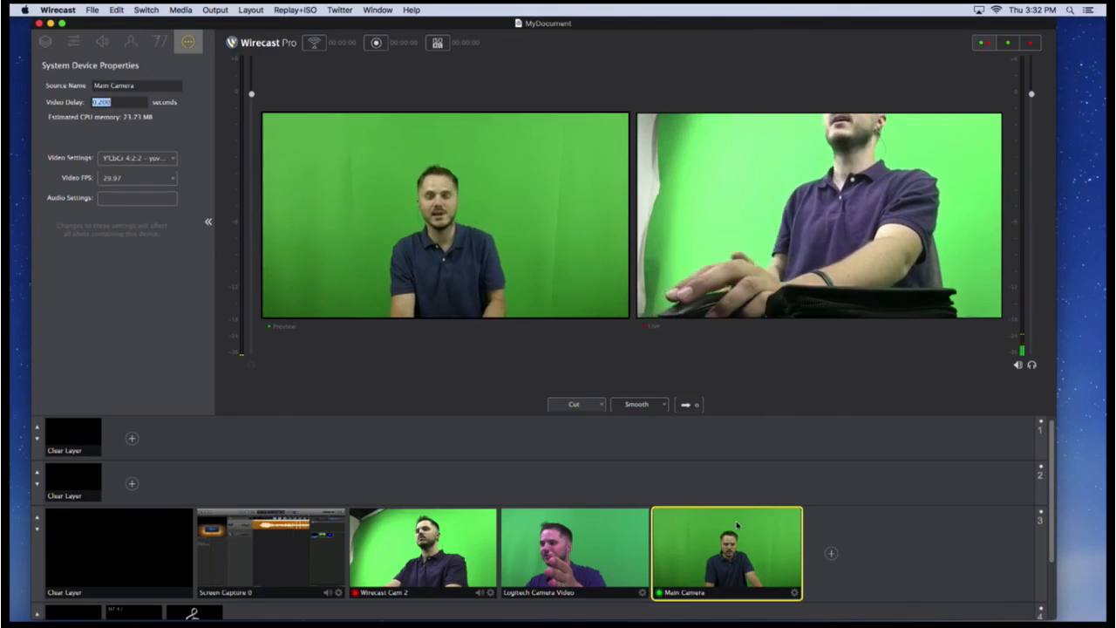
Select the Clear Layer shots on layers 3 and 4 and take them live to empty the live output
scroll(737, 524, down, 3)
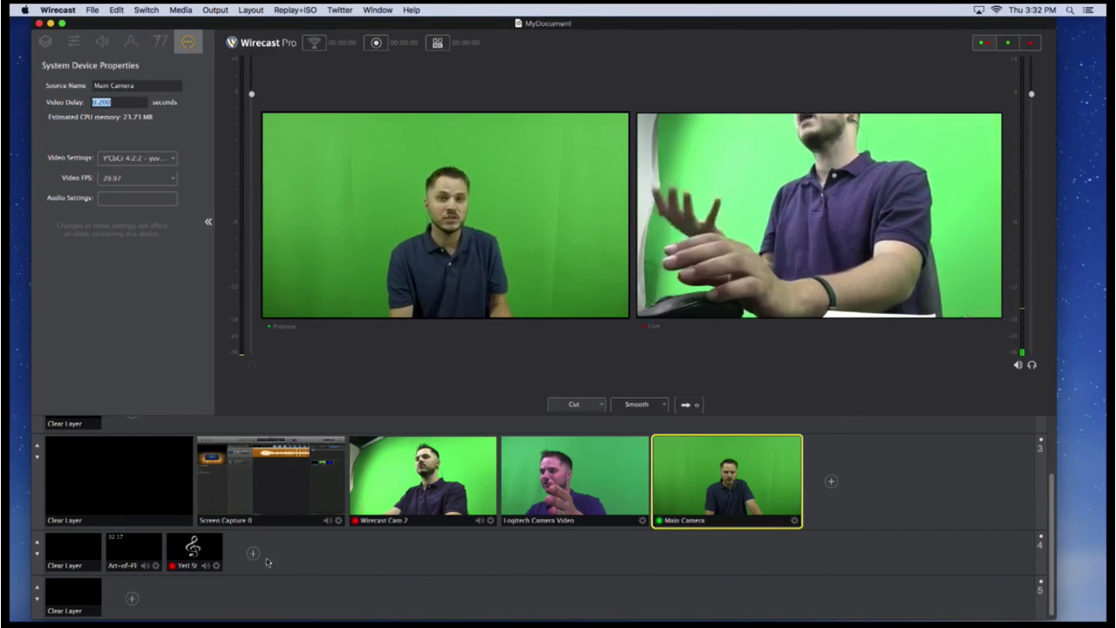
click(112, 508)
click(111, 508)
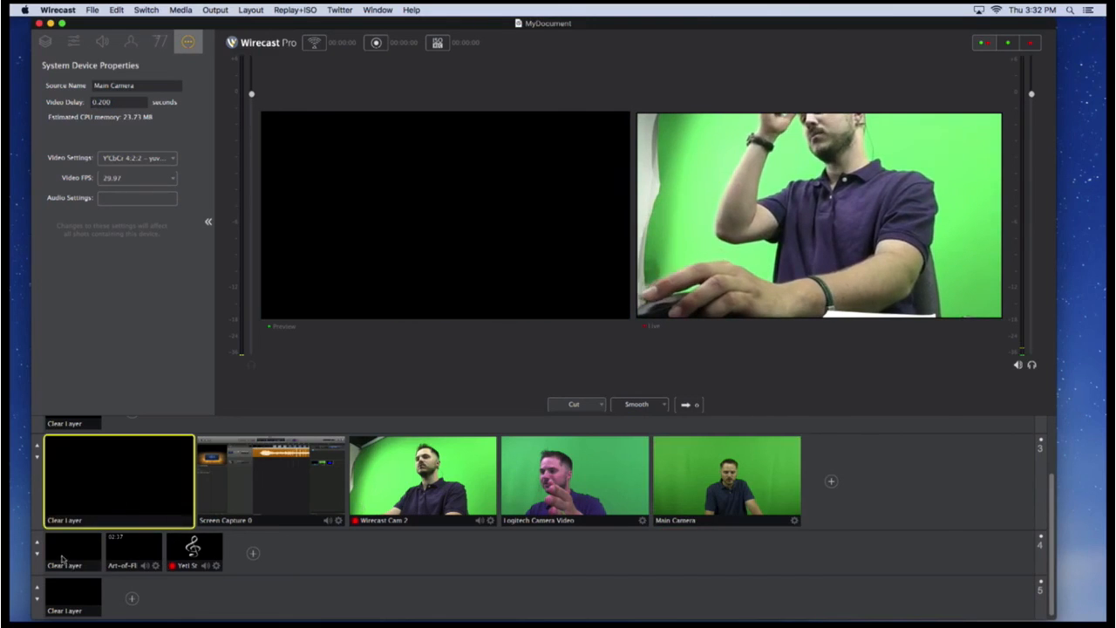
click(73, 551)
click(687, 404)
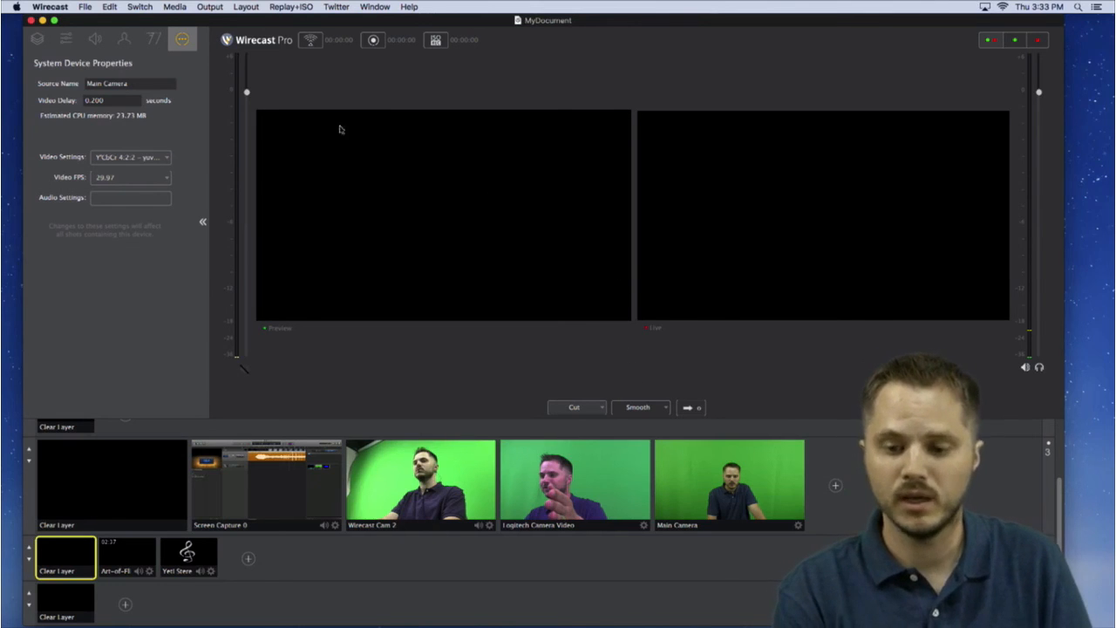
Open the Camera Preview window and move it over the preview area, clear of the webcam picture
click(297, 7)
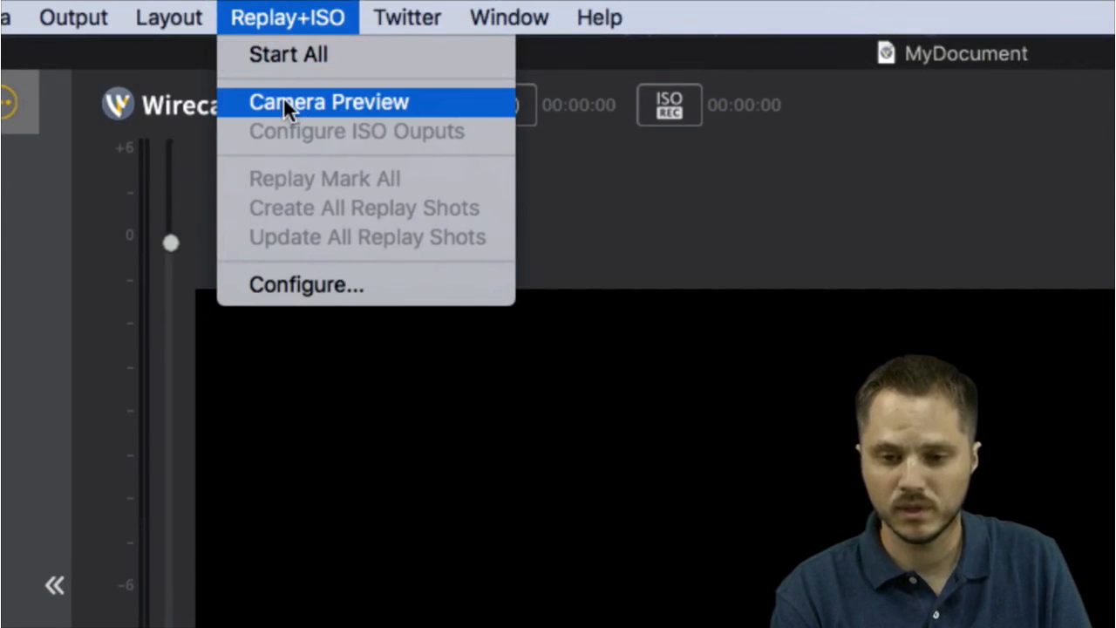
click(283, 100)
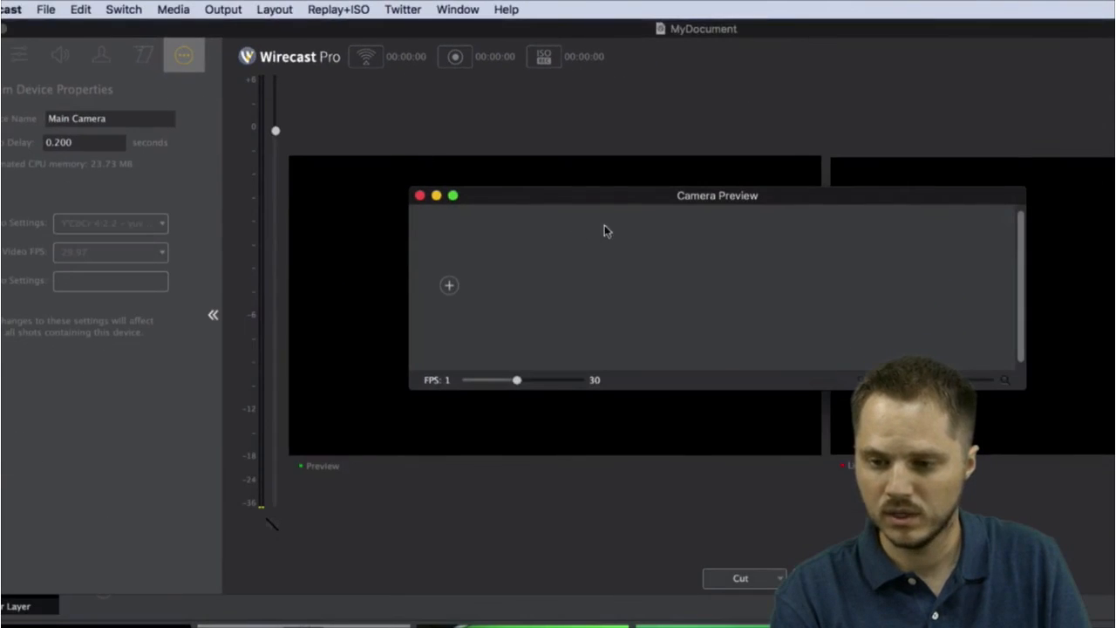
drag(593, 196, 421, 190)
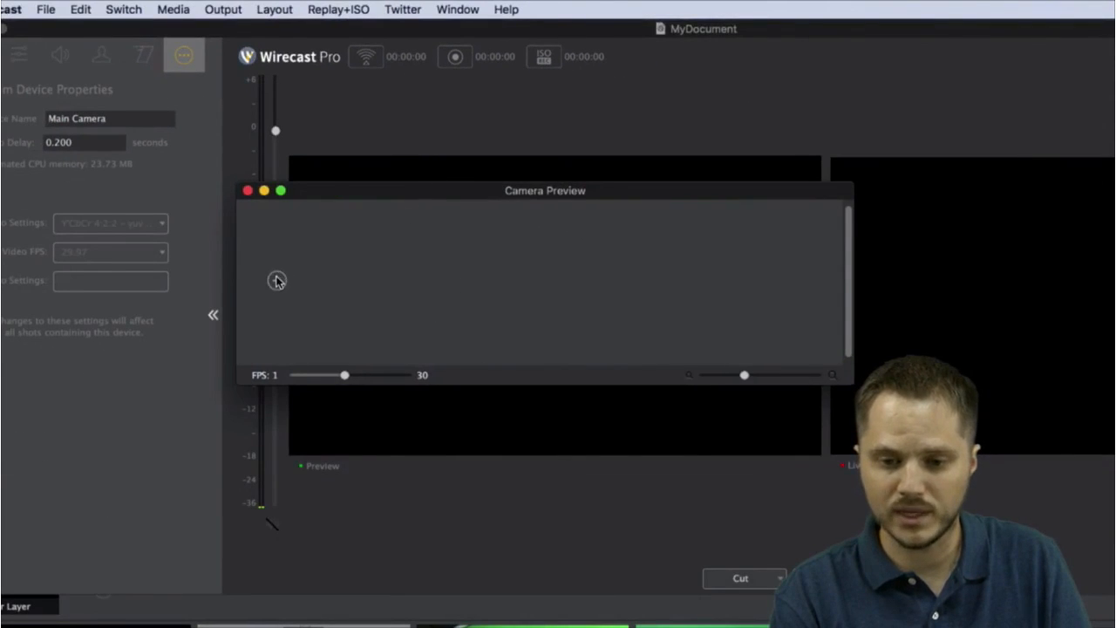
click(276, 279)
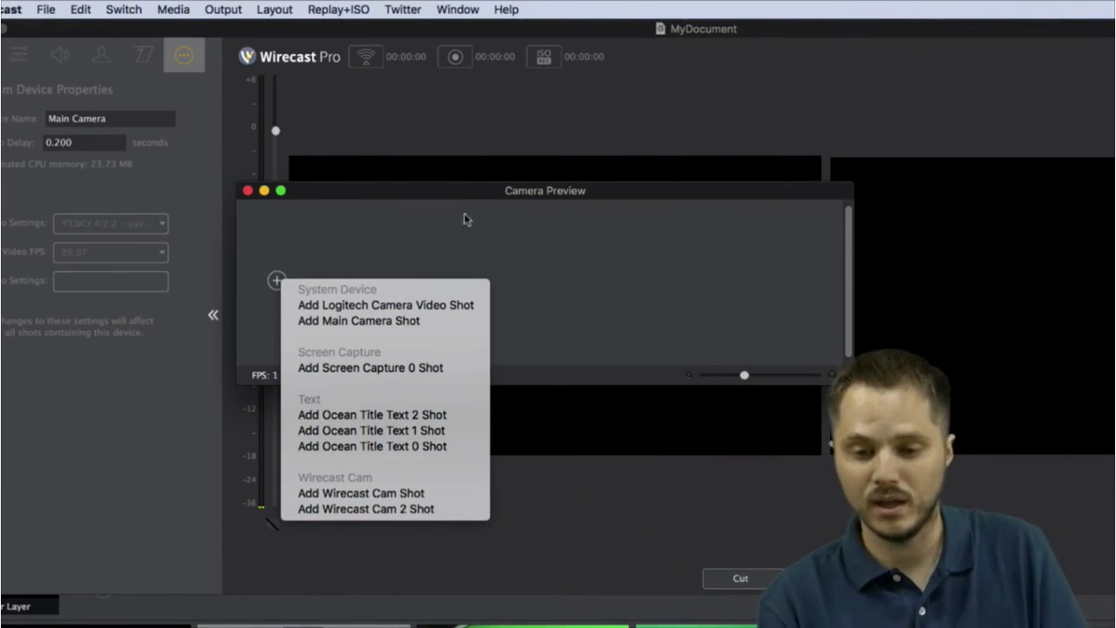
click(429, 211)
right_click(401, 229)
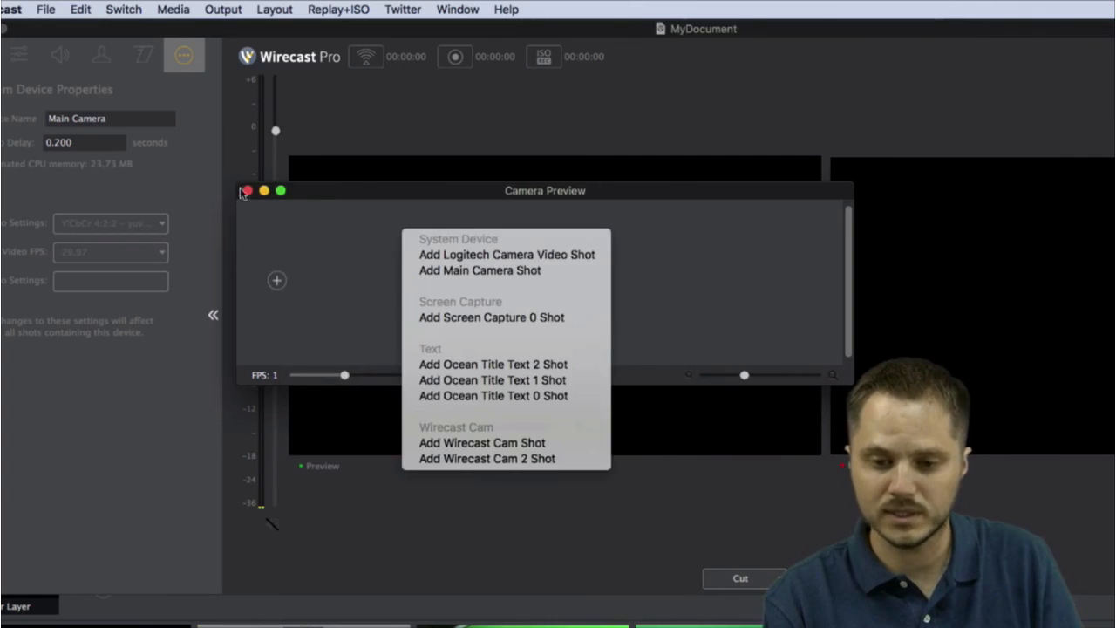
click(355, 216)
right_click(350, 243)
click(248, 191)
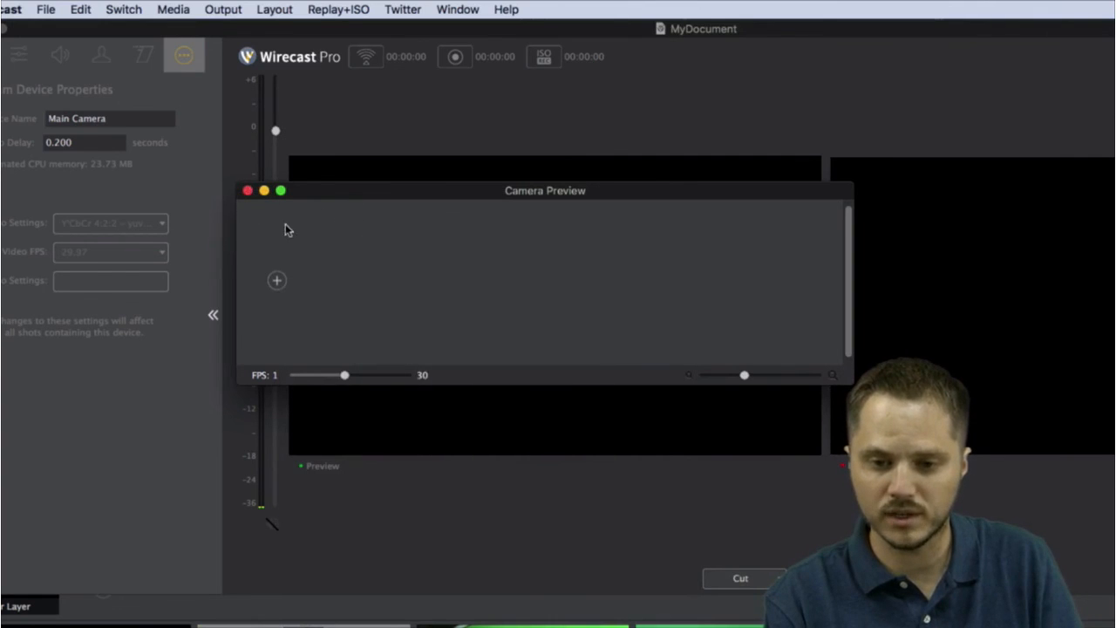
Add the Wirecast Cam and Main Camera shots to the Camera Preview window
click(277, 283)
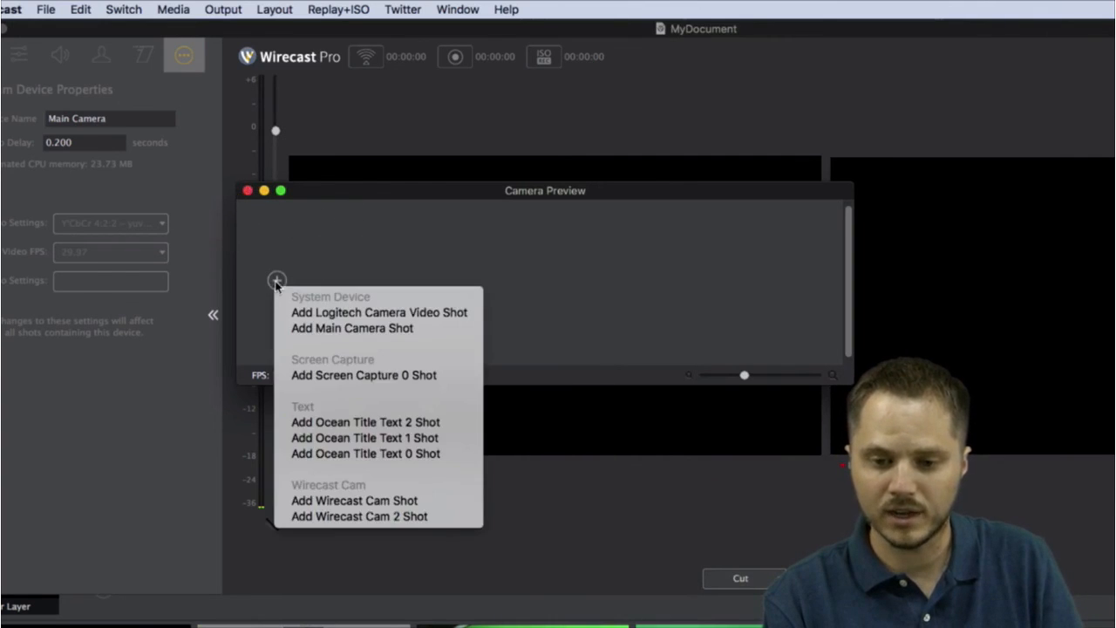
click(389, 504)
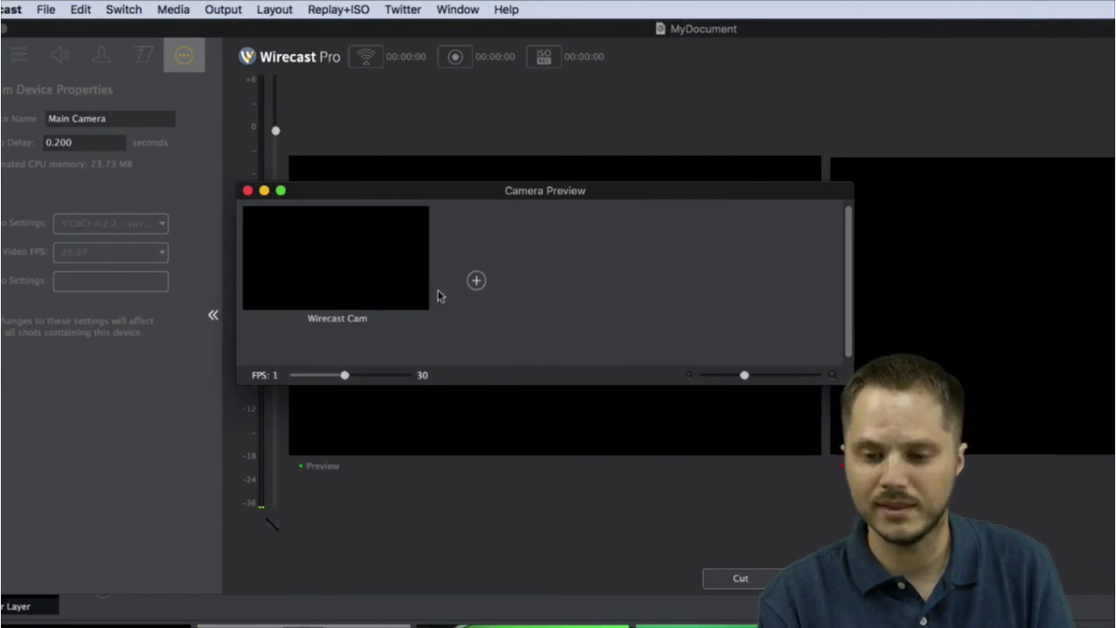
click(476, 281)
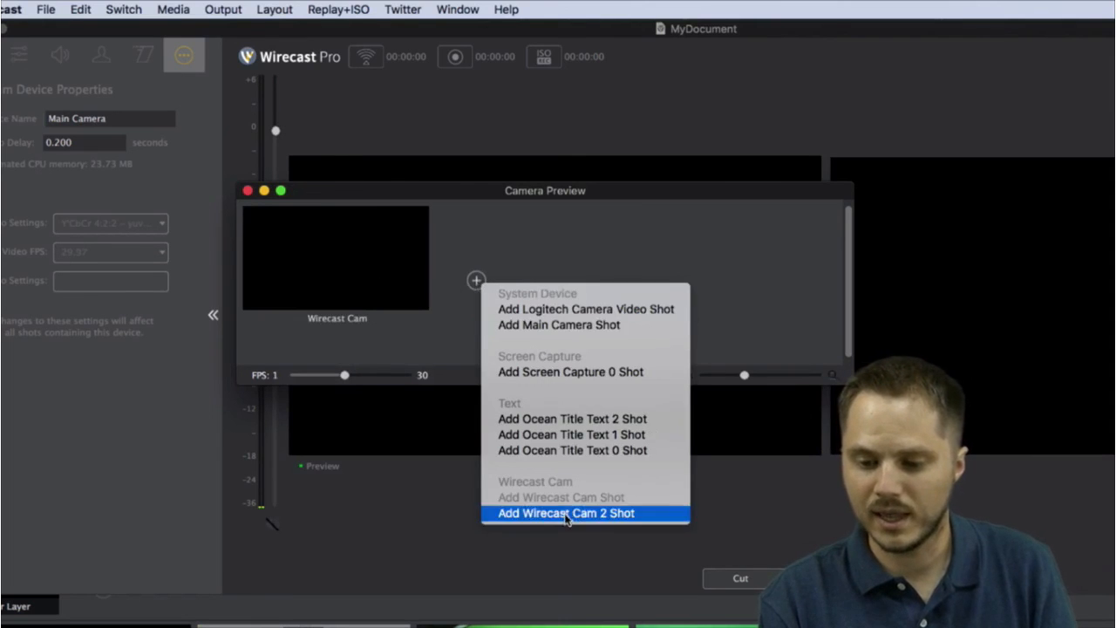
click(571, 325)
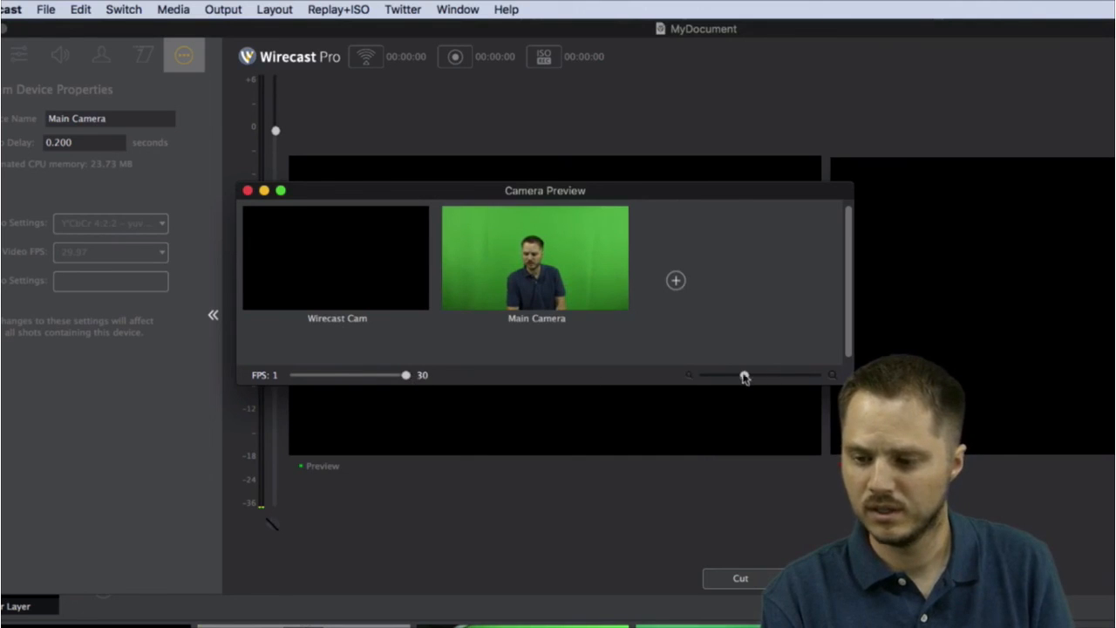
Shrink the thumbnails slightly, enlarge the Camera Preview window and add the Logitech Camera Video shot to it
mouse_move(743, 376)
mouse_down()
mouse_move(722, 379)
mouse_move(765, 379)
mouse_move(743, 379)
mouse_up()
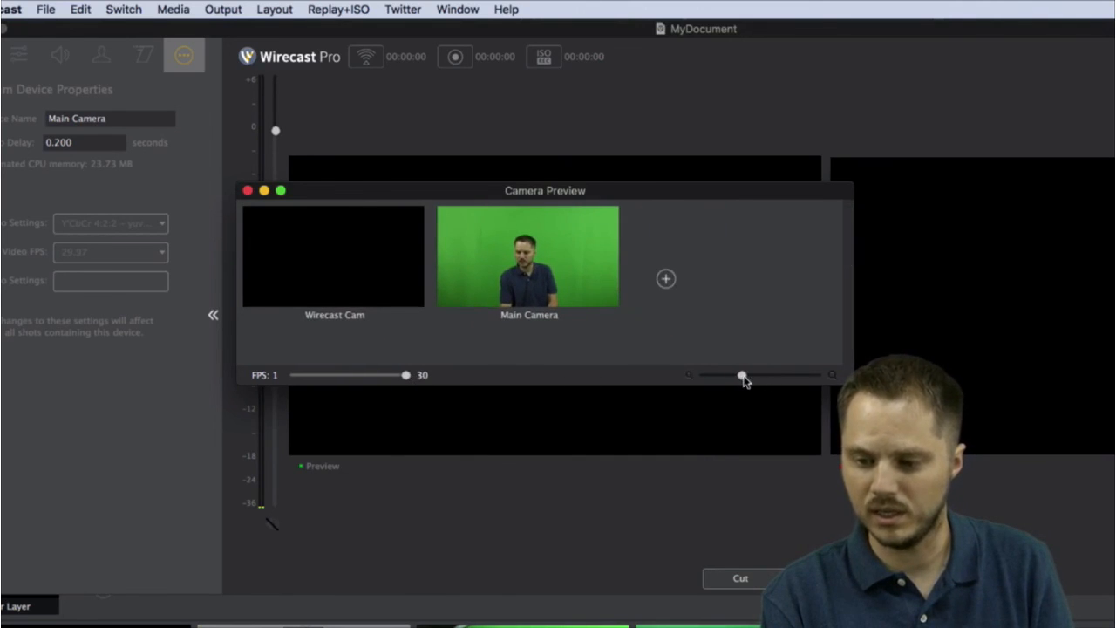
drag(853, 384, 967, 430)
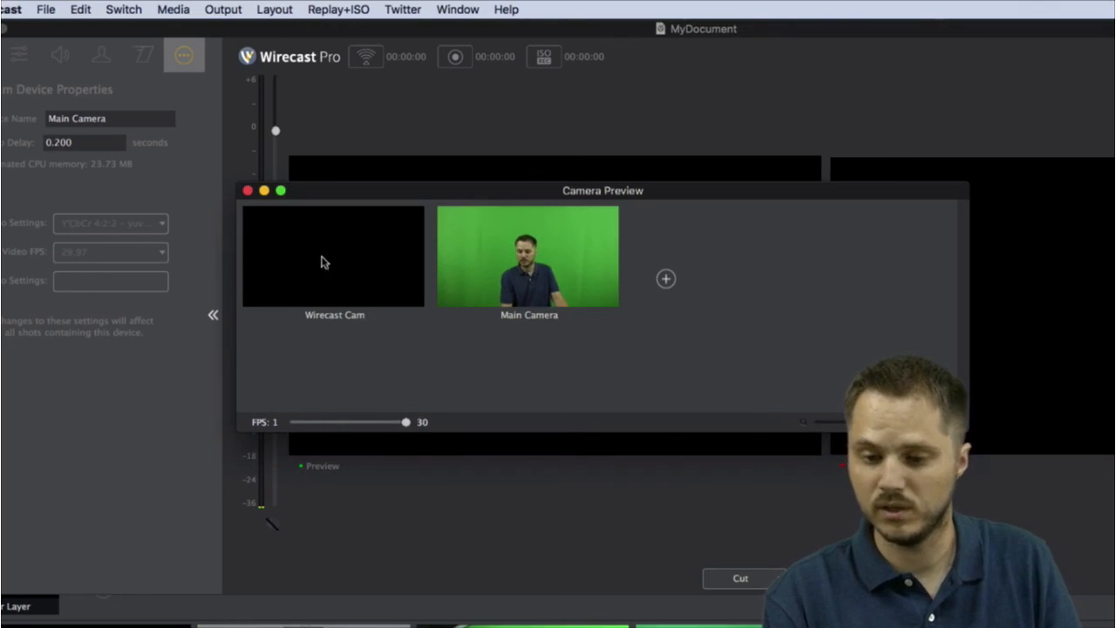
click(665, 279)
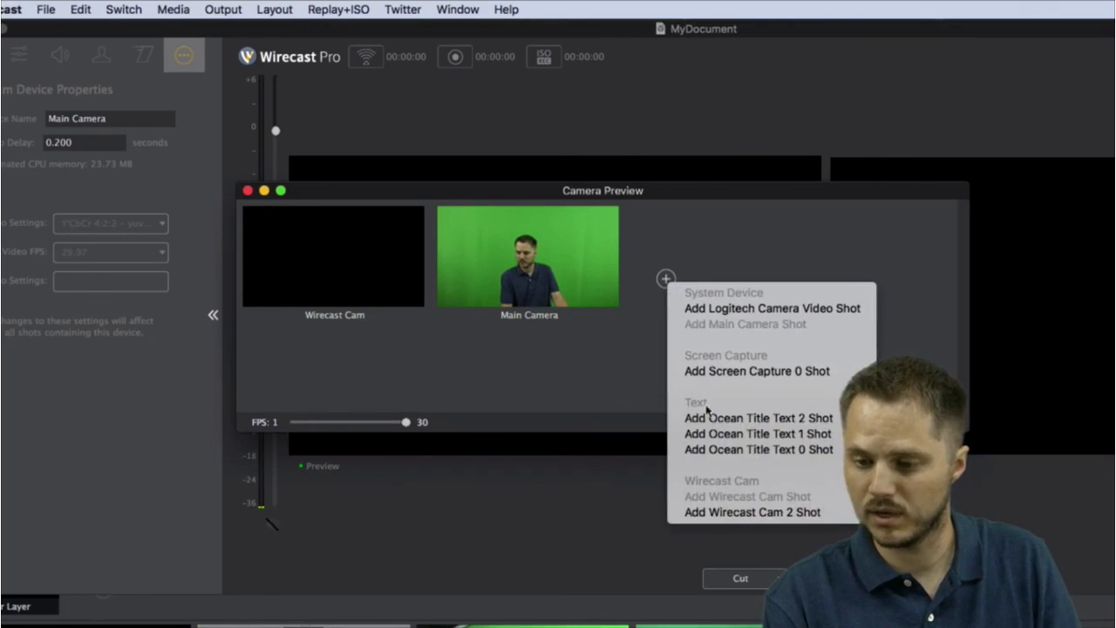
click(753, 308)
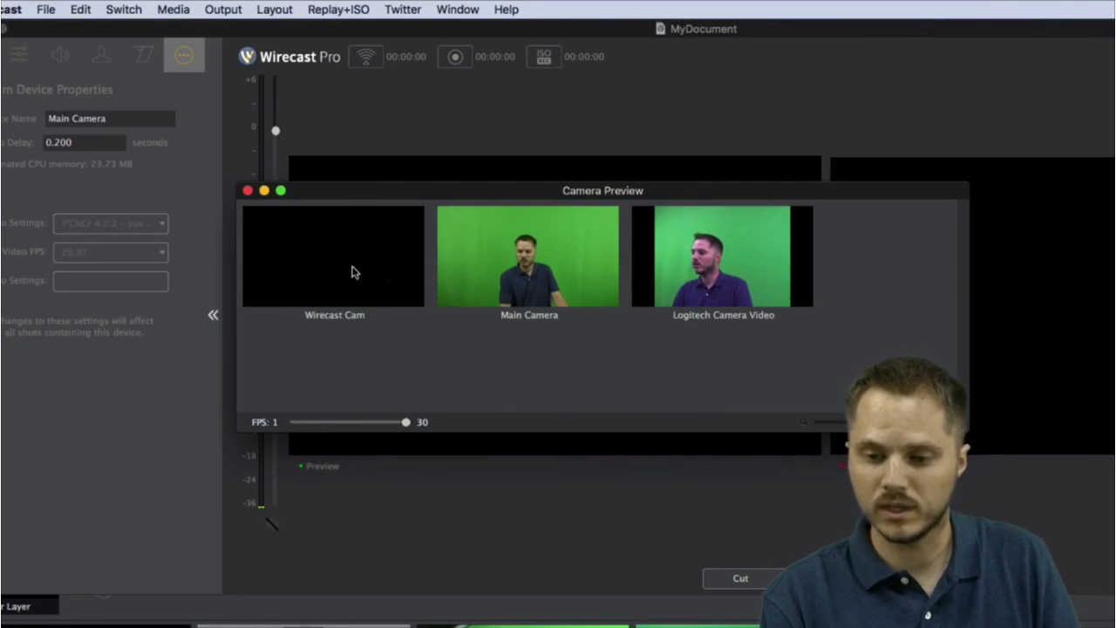
drag(369, 193, 344, 216)
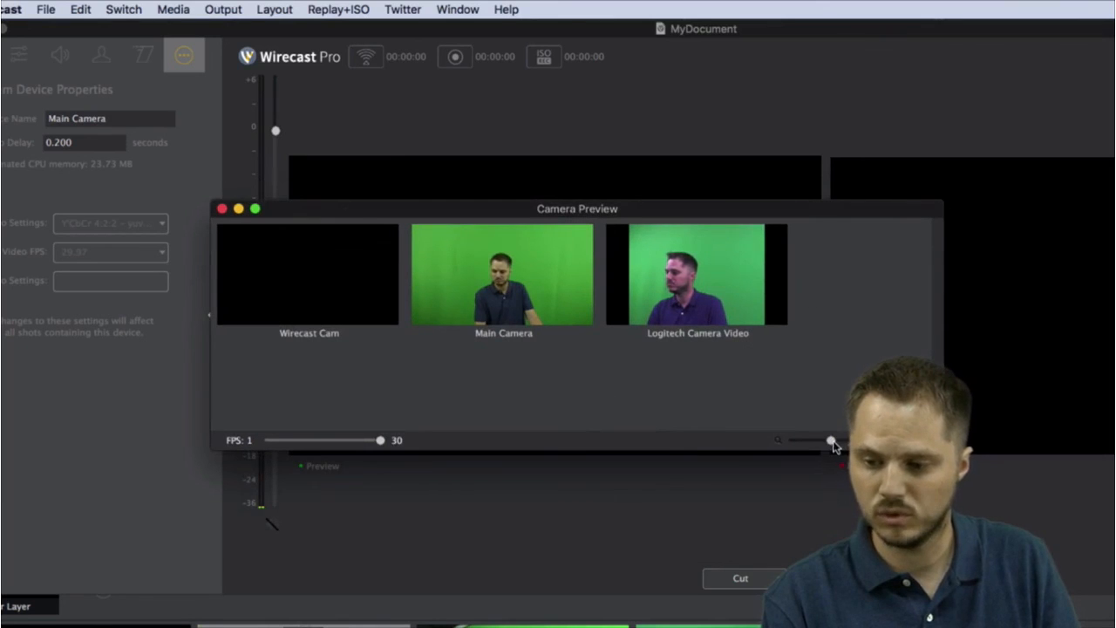
Remove the Wirecast Cam shot from the Camera Preview window and enlarge the window with its two remaining camera thumbnails
drag(833, 446, 807, 441)
mouse_move(310, 269)
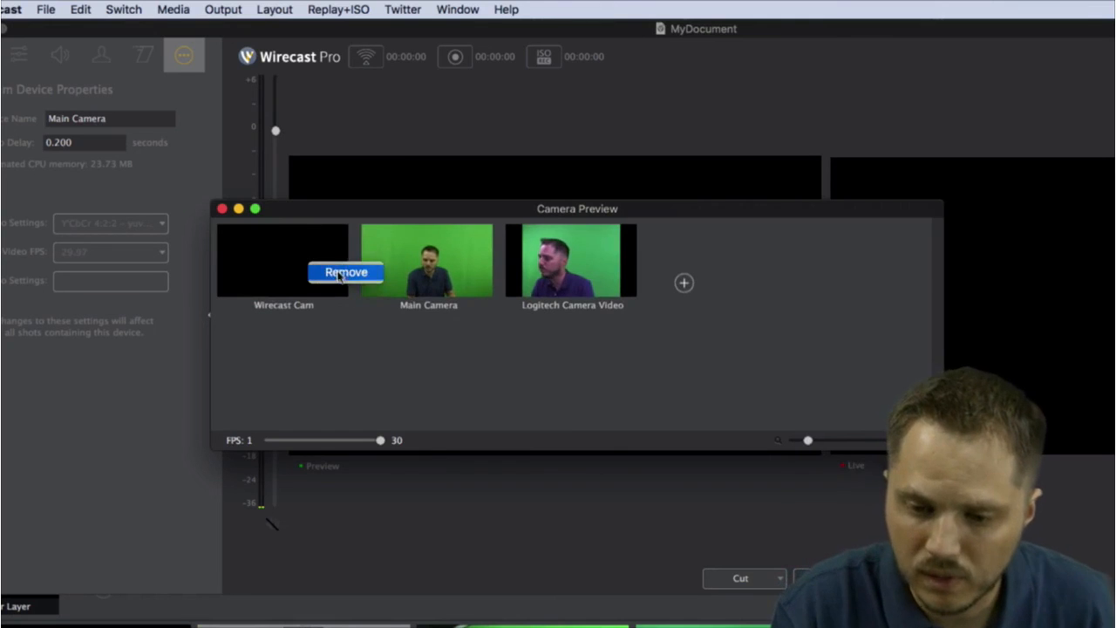
click(346, 272)
drag(316, 212, 312, 235)
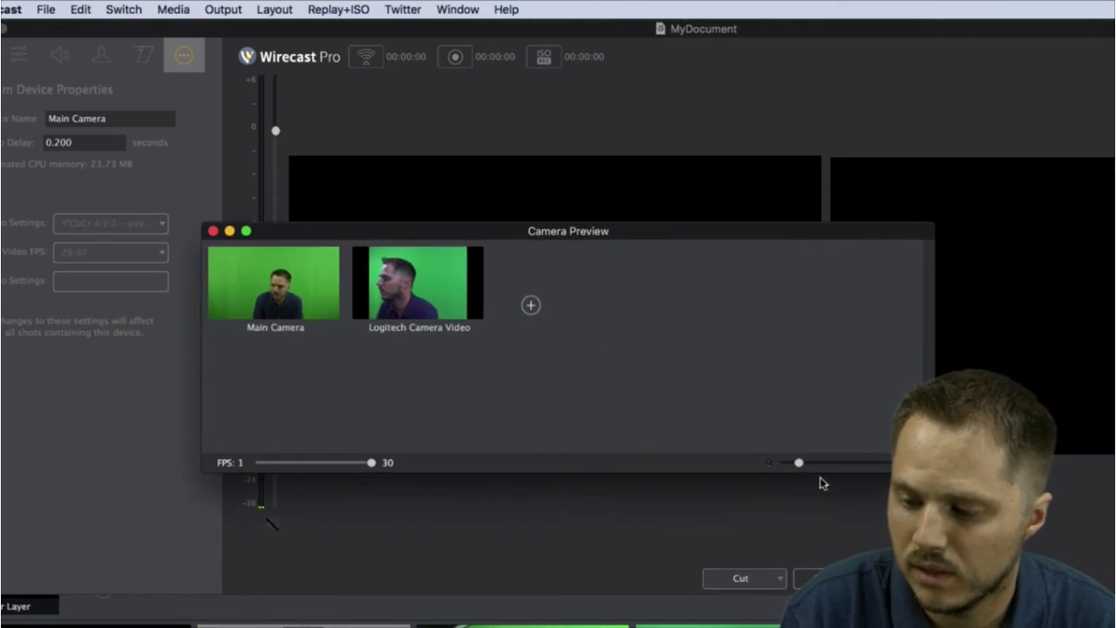
drag(798, 462, 996, 510)
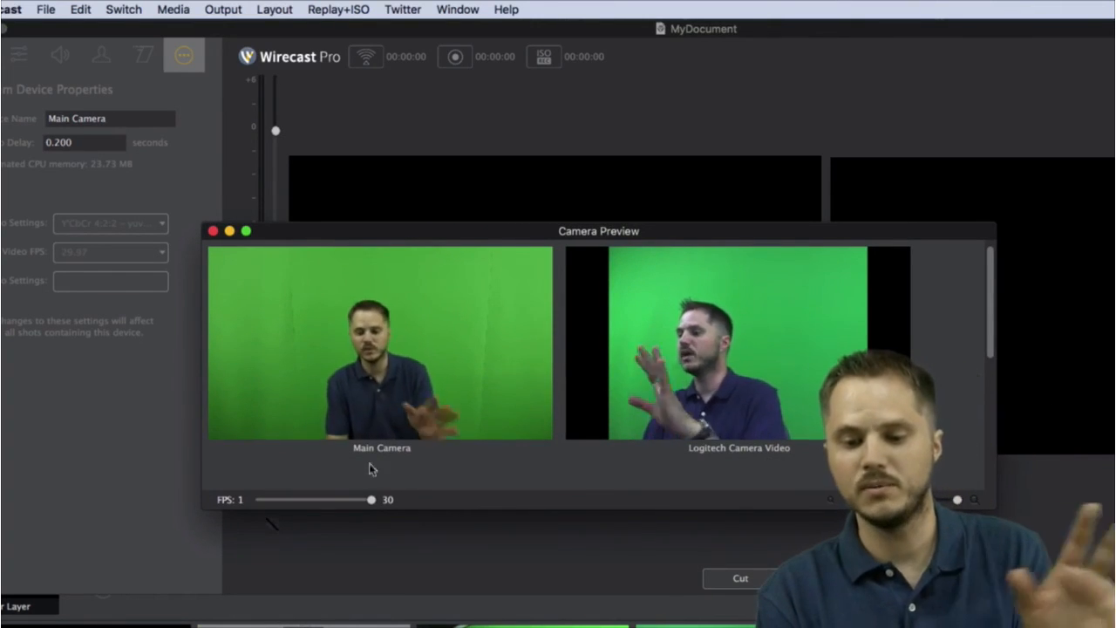
Lower the Camera Preview frame rate to about the middle of its 1–30 FPS range and close the preview window
drag(371, 501, 314, 506)
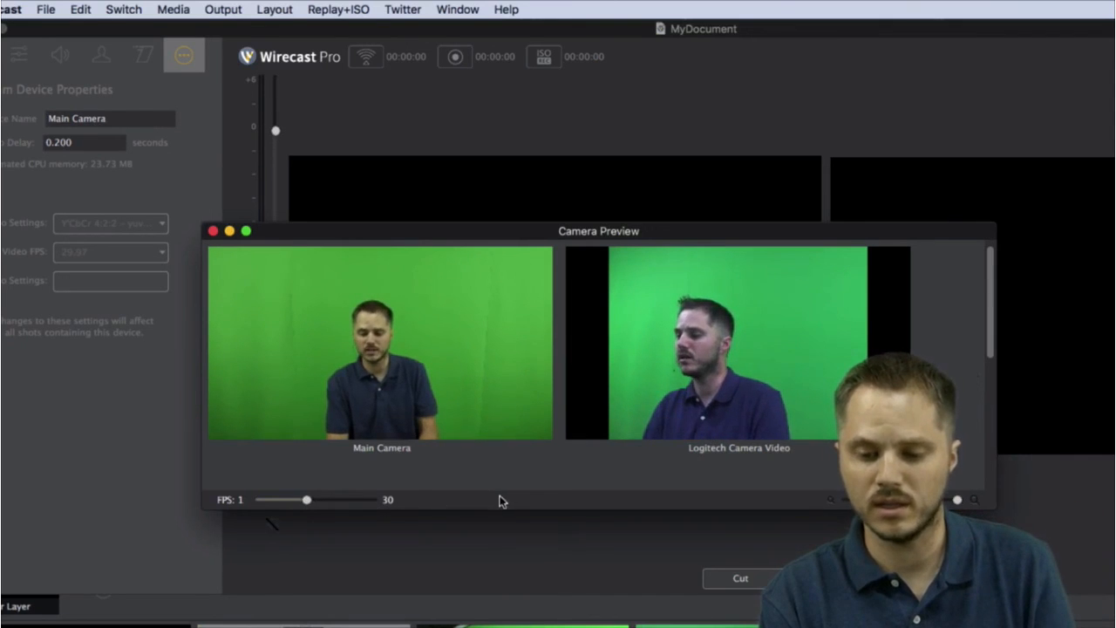
drag(490, 231, 479, 90)
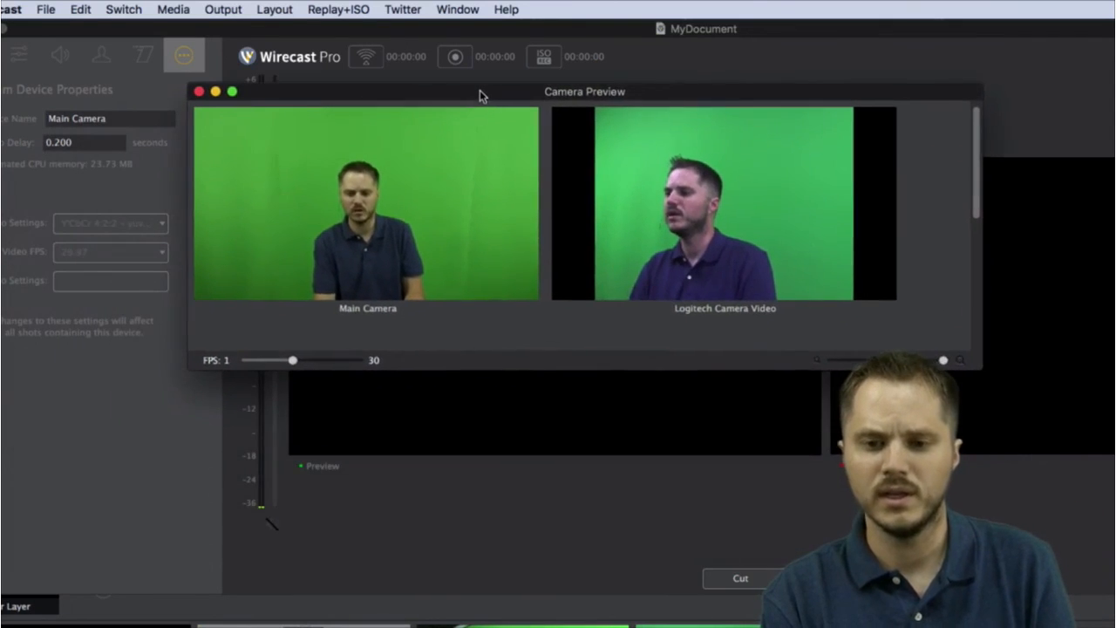
click(338, 9)
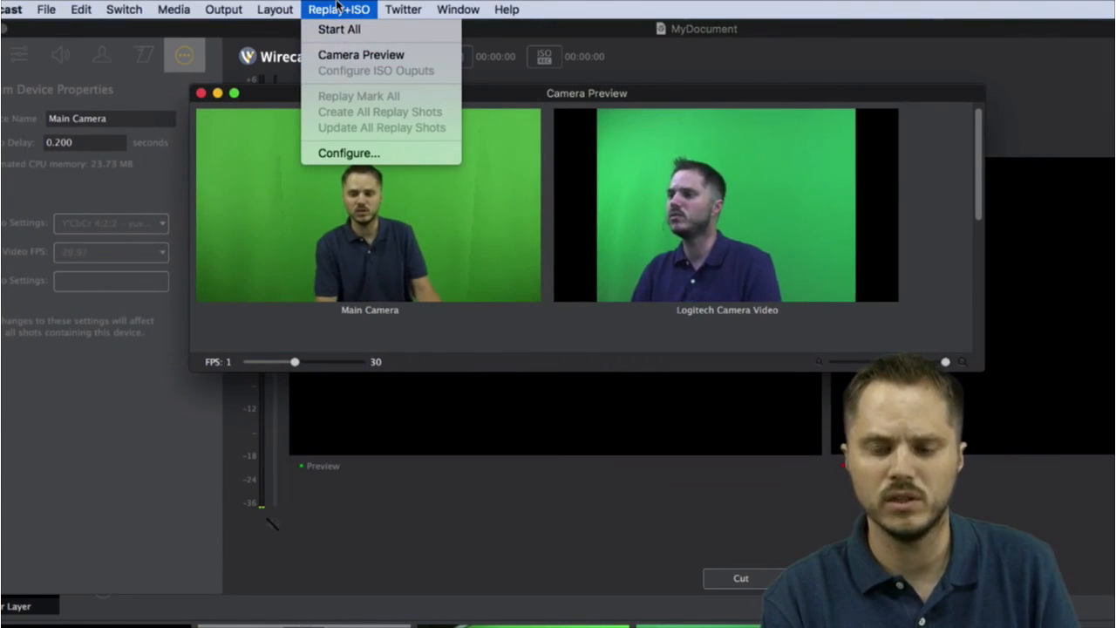
mouse_move(443, 8)
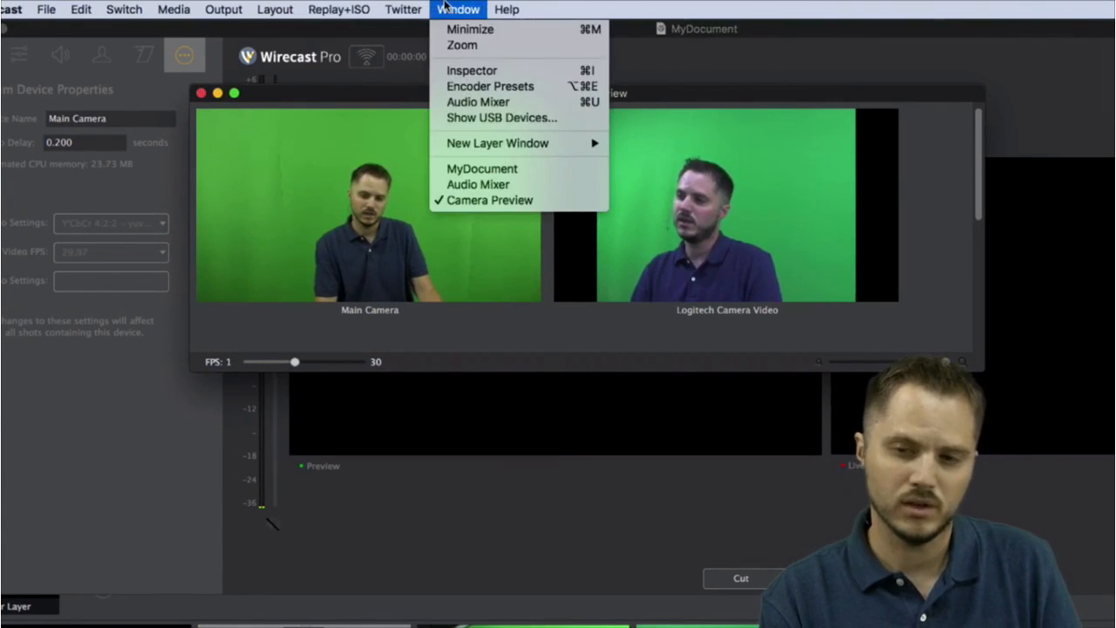
click(366, 98)
drag(367, 97, 341, 128)
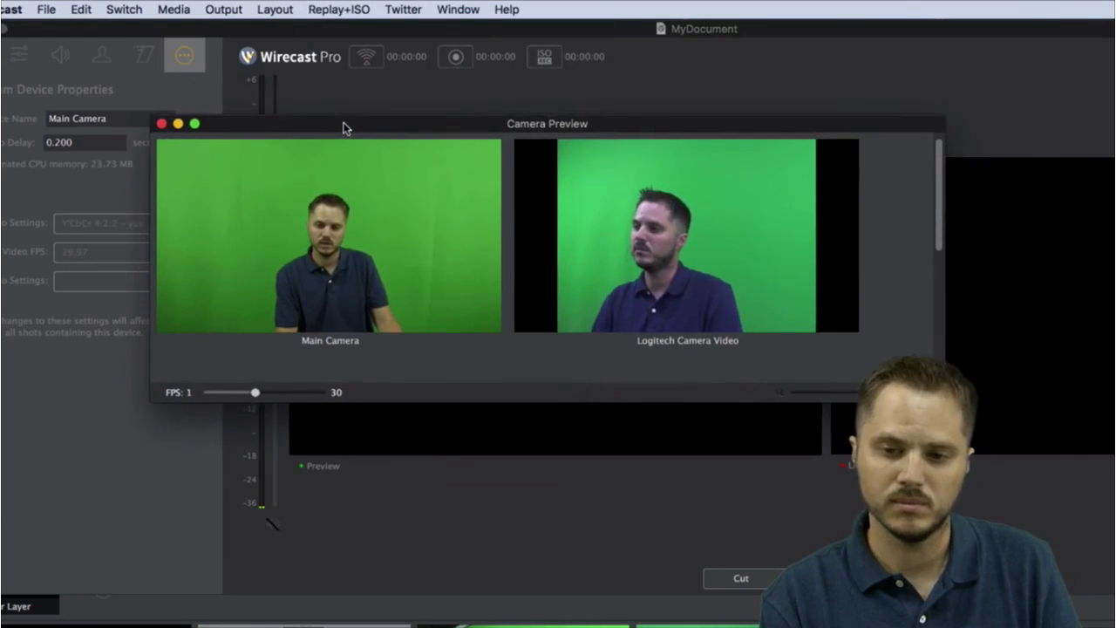
click(161, 123)
Add an ISO recording with Main Camera as its video source and name it Main Camera
click(327, 9)
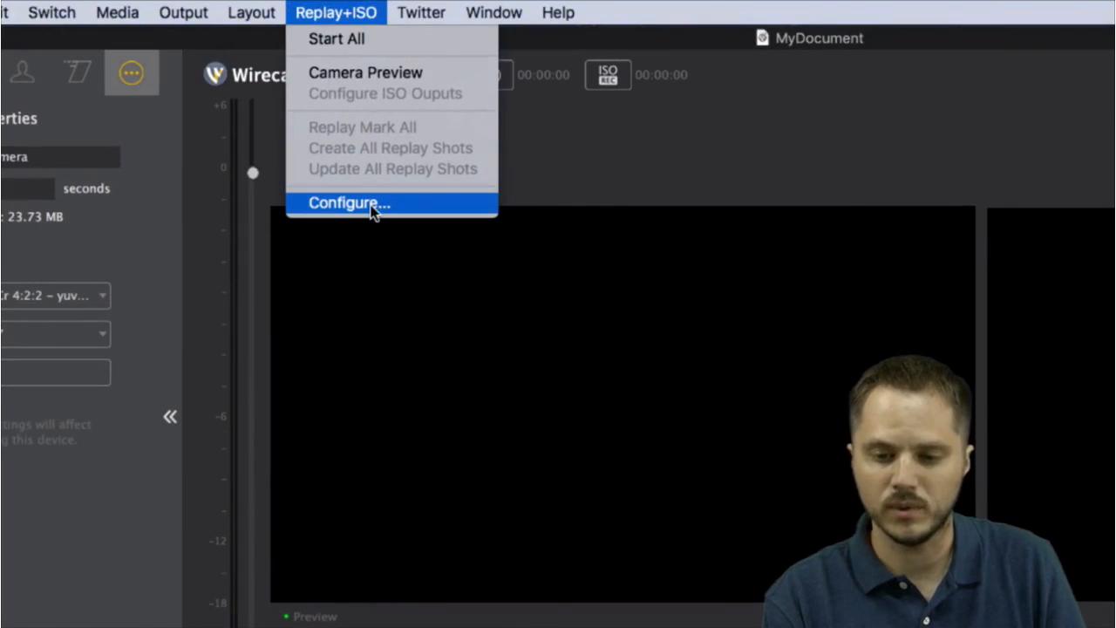
click(370, 206)
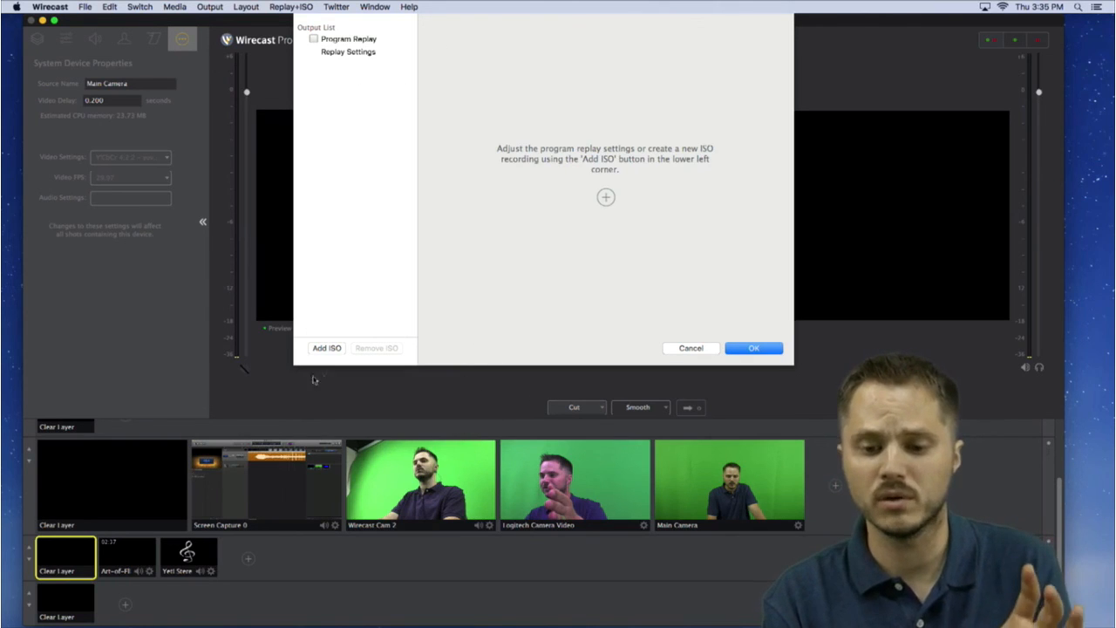
click(327, 347)
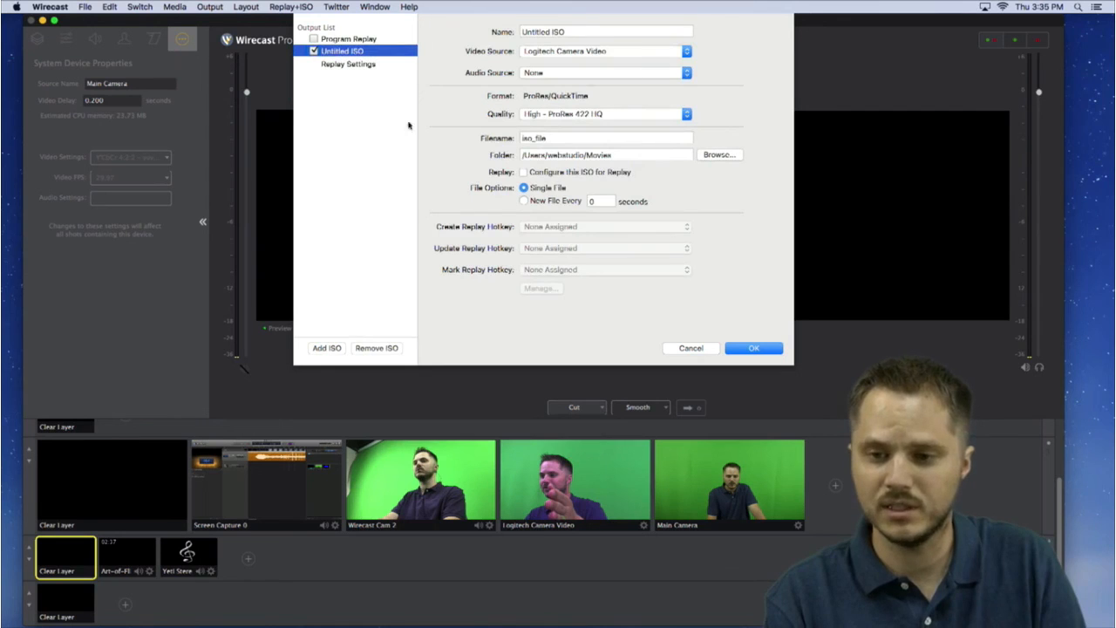
click(565, 53)
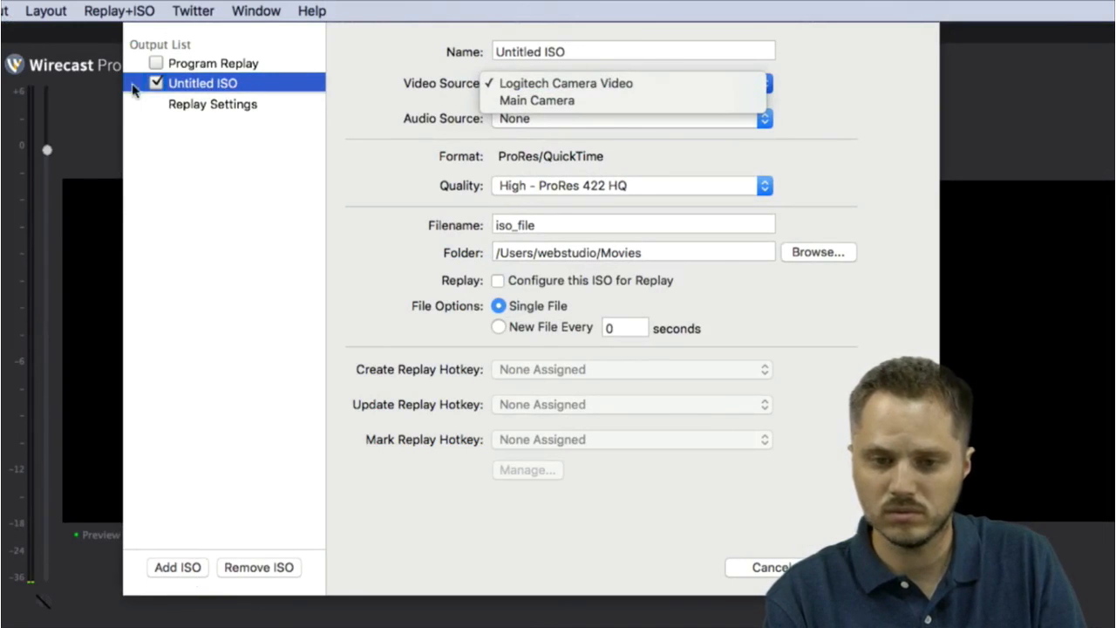
click(157, 86)
click(156, 84)
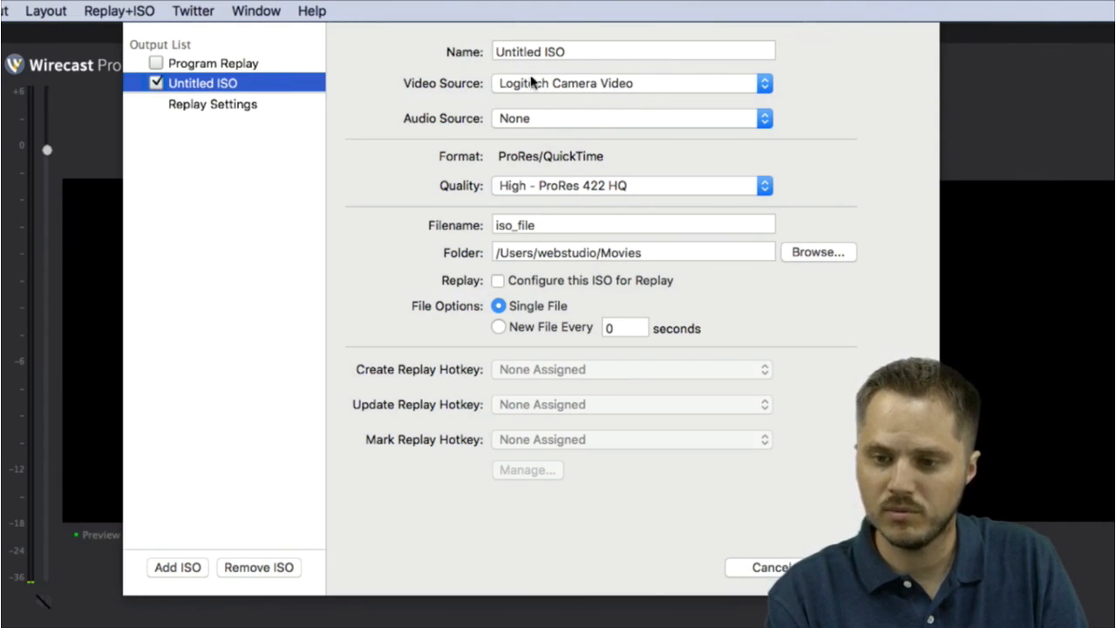
click(567, 83)
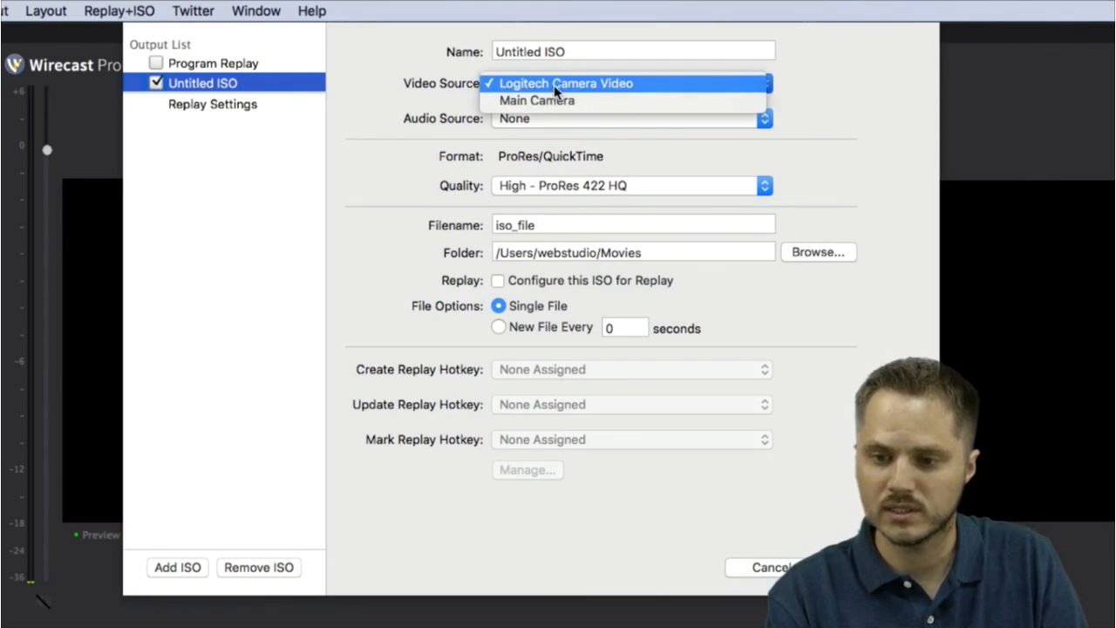
click(601, 103)
triple_click(584, 53)
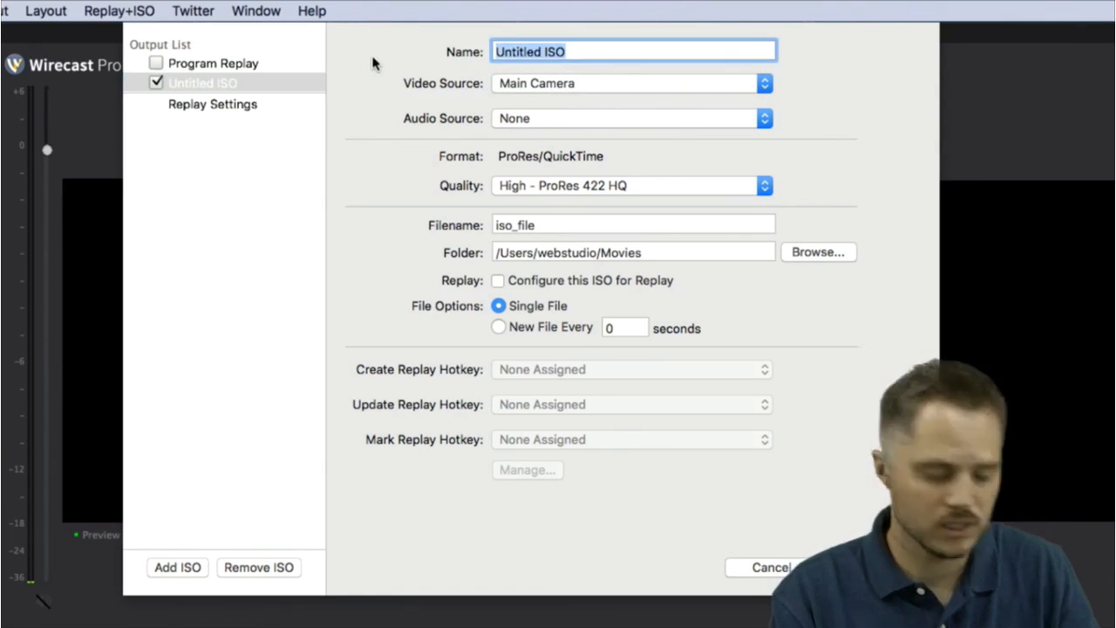
text(Main Camera)
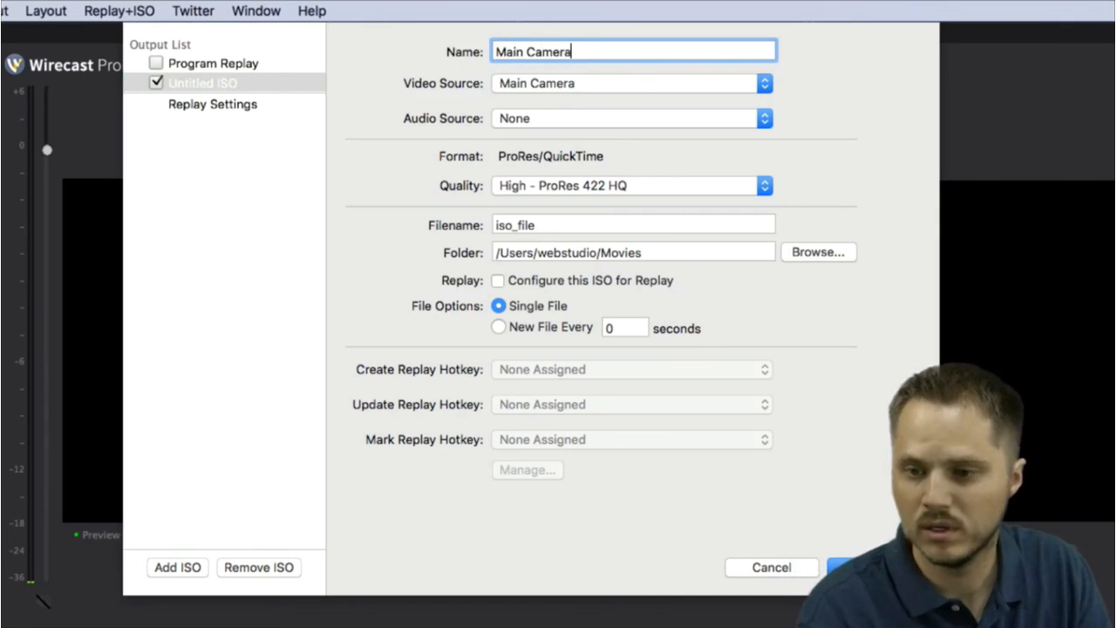
Choose Yeti Stereo Microphone Audio as the ISO recording's audio source, and cancel the ISO configuration
click(744, 122)
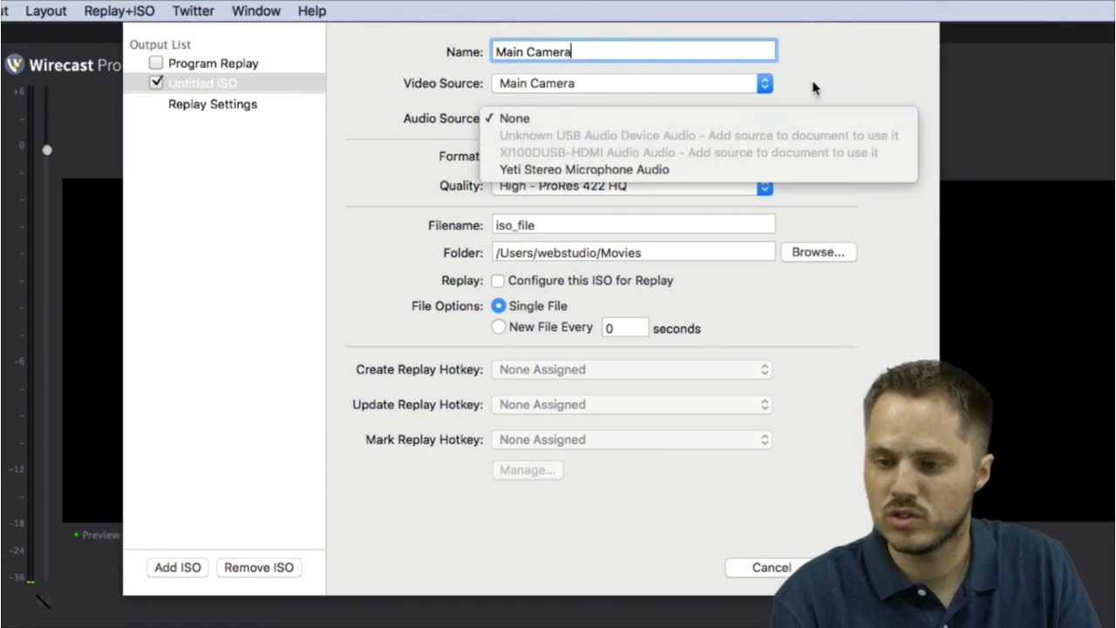
click(742, 119)
click(753, 119)
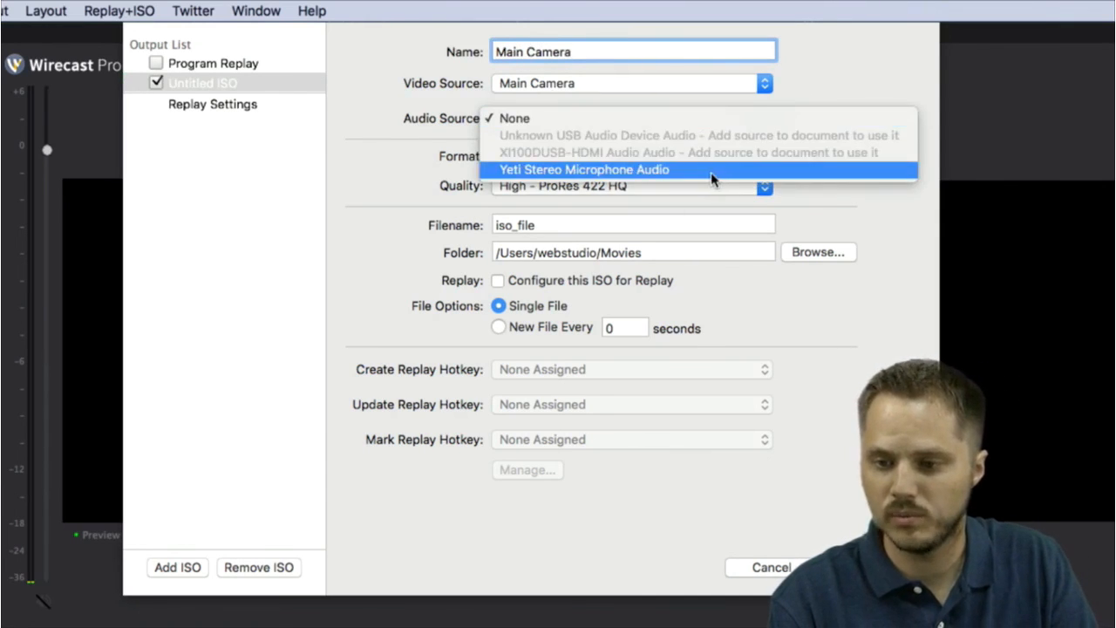
click(813, 91)
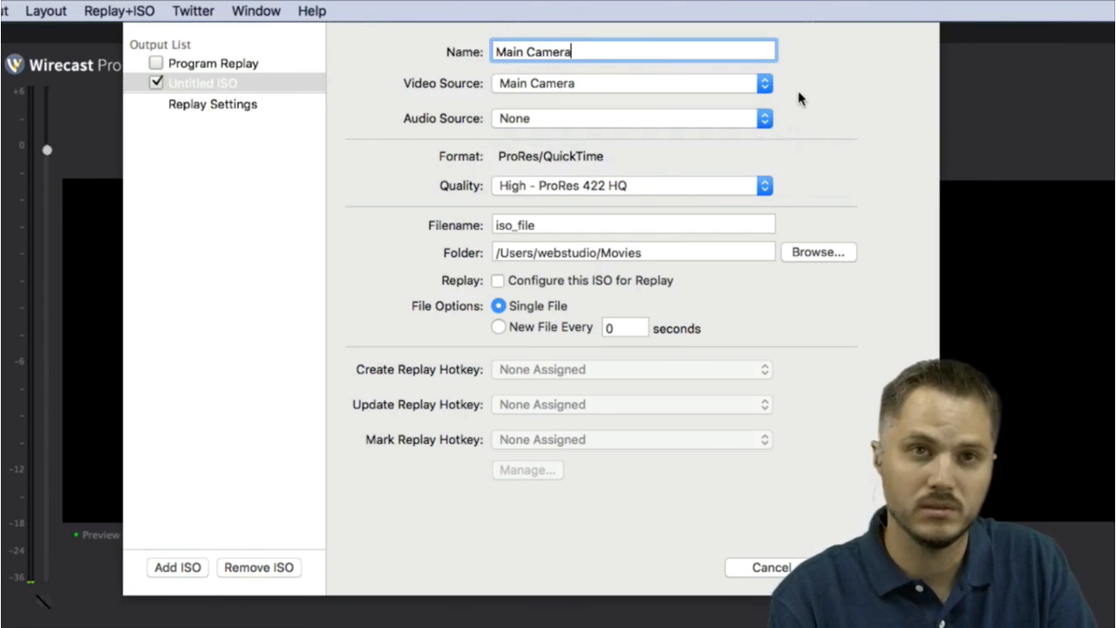
click(725, 122)
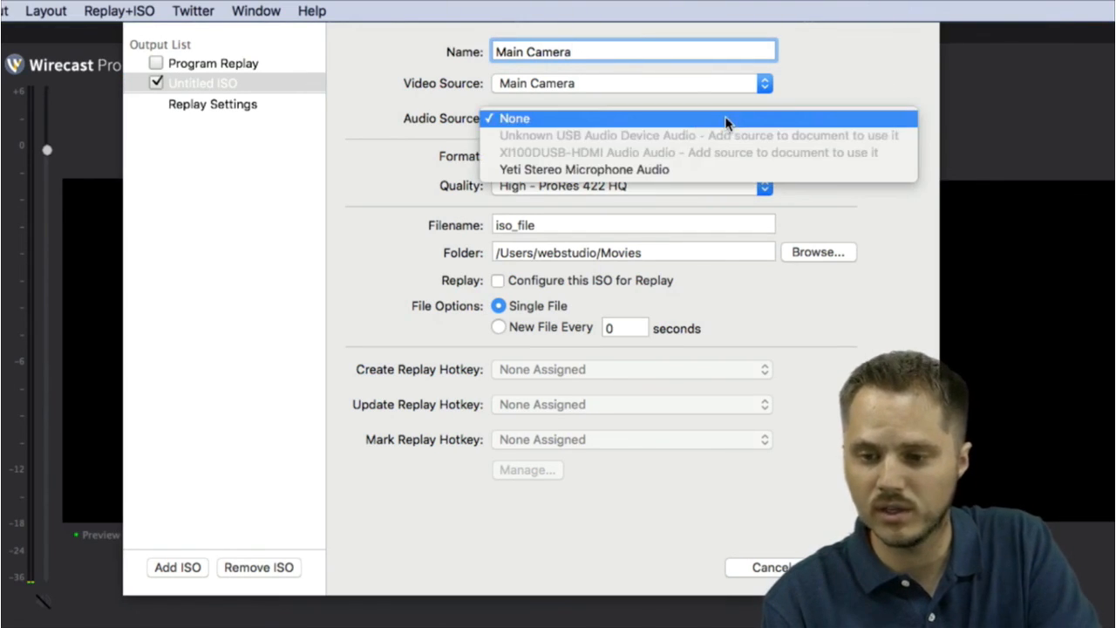
click(680, 170)
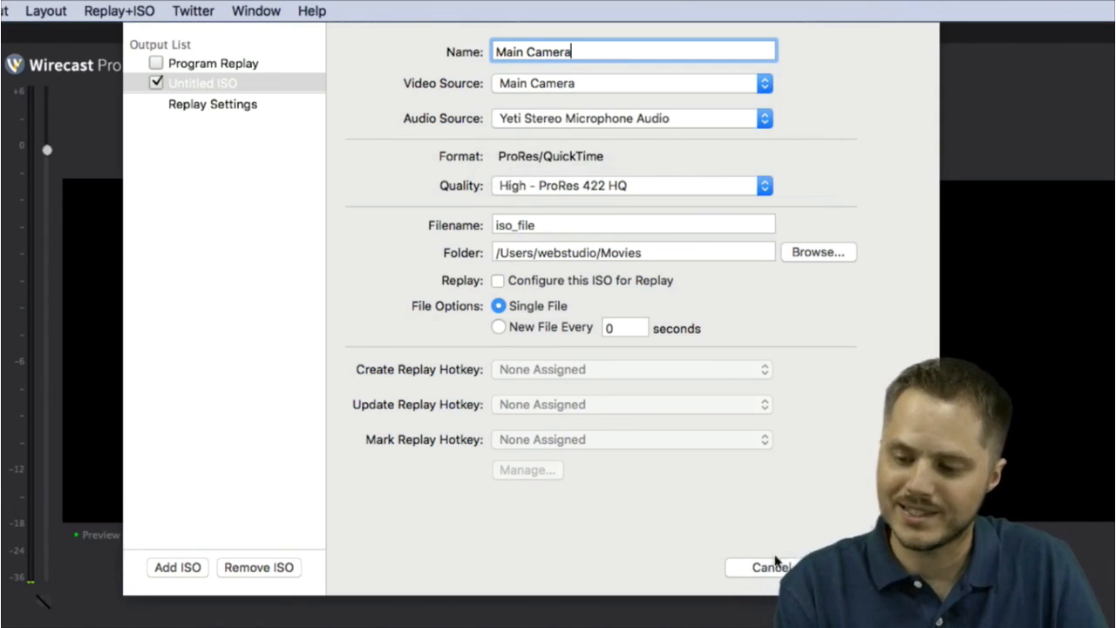
click(774, 567)
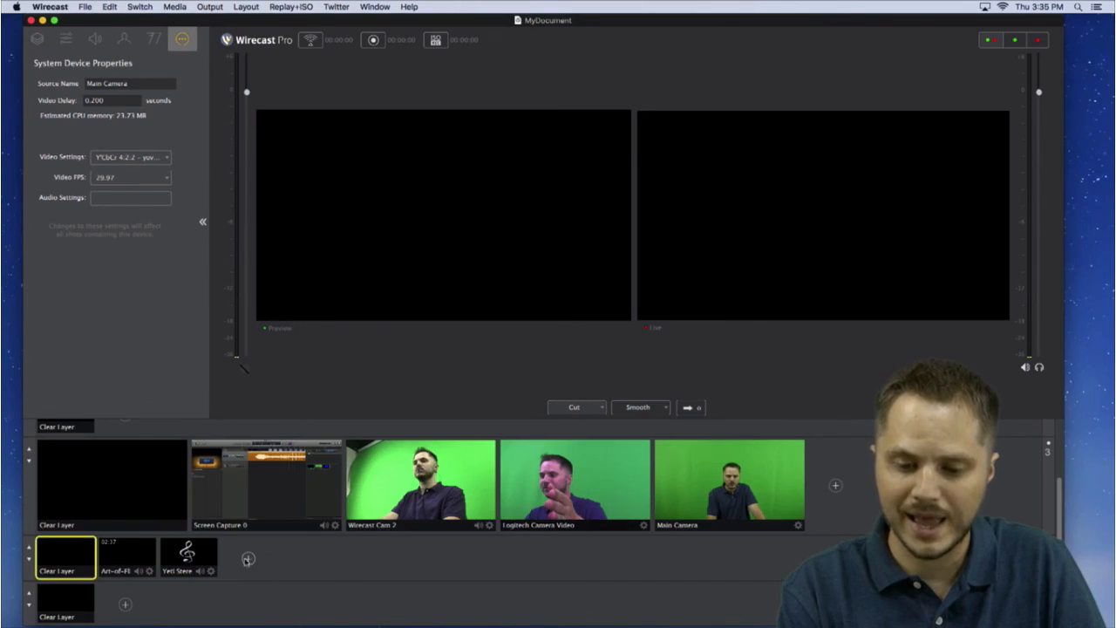
Add the XI100DUSB-HDMI Audio capture device as a new shot on layer 4
click(247, 559)
mouse_move(317, 523)
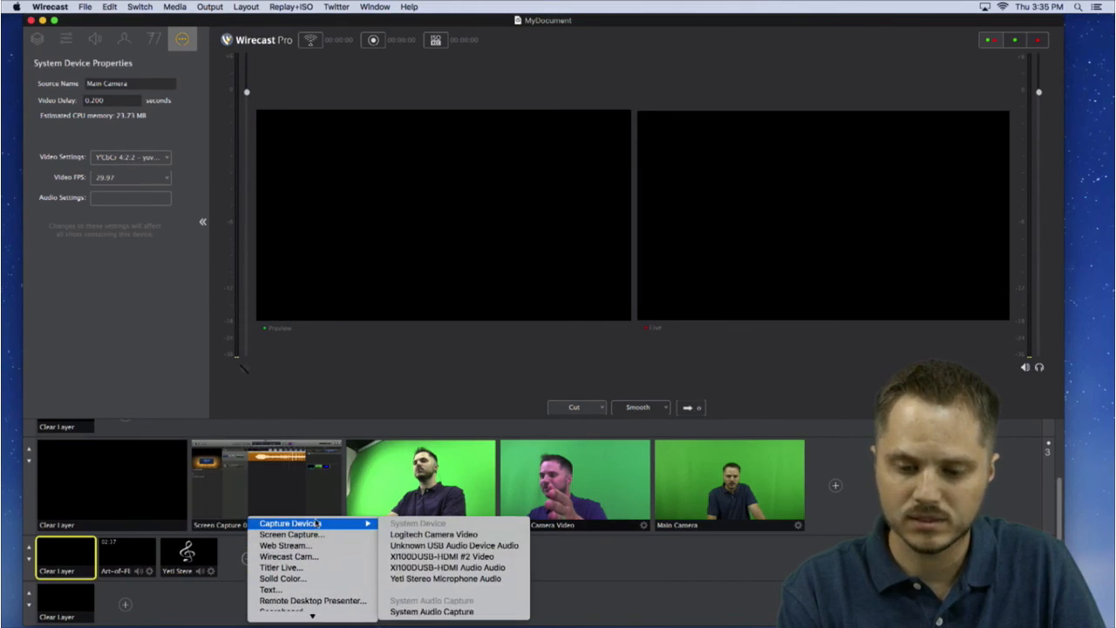
click(465, 567)
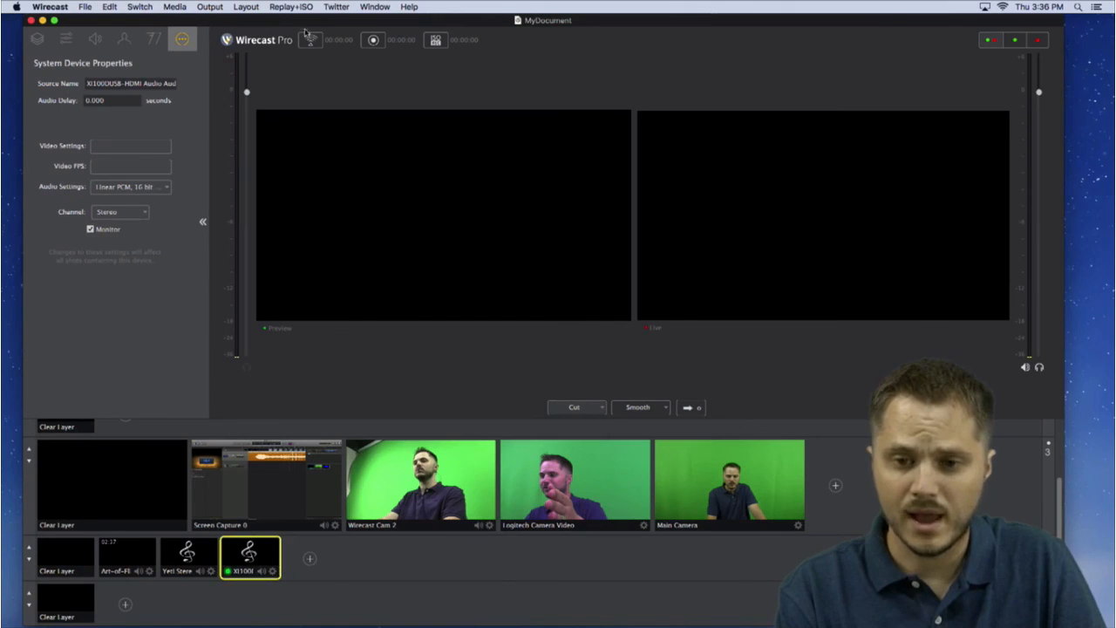
Configure an ISO recording with Main Camera as its video source and XI100DUSB-HDMI Audio as its audio source
click(289, 6)
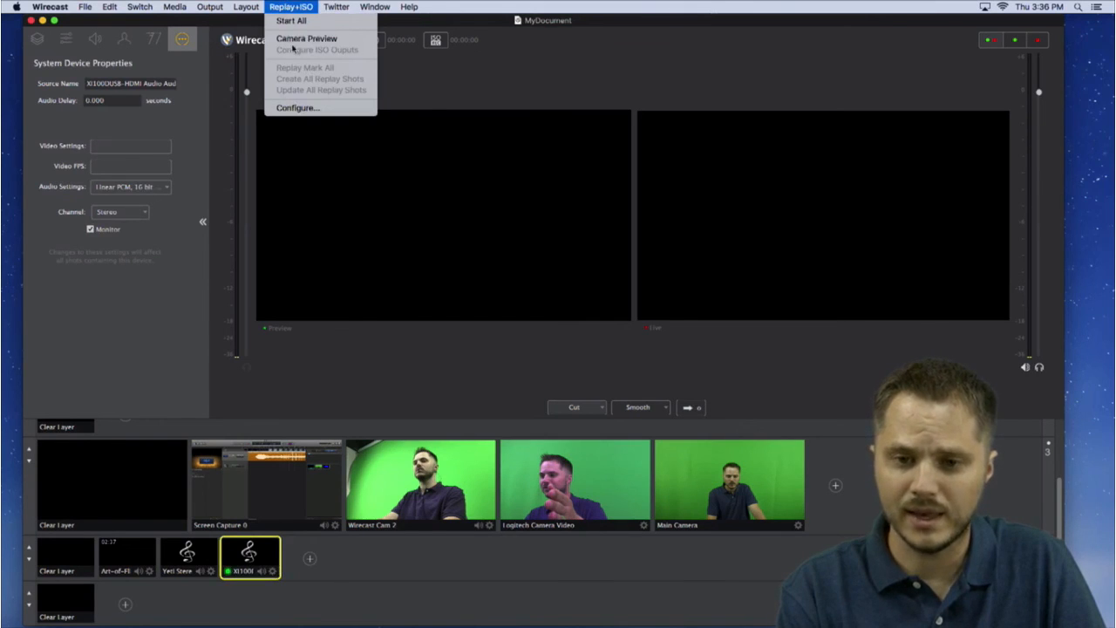
click(291, 108)
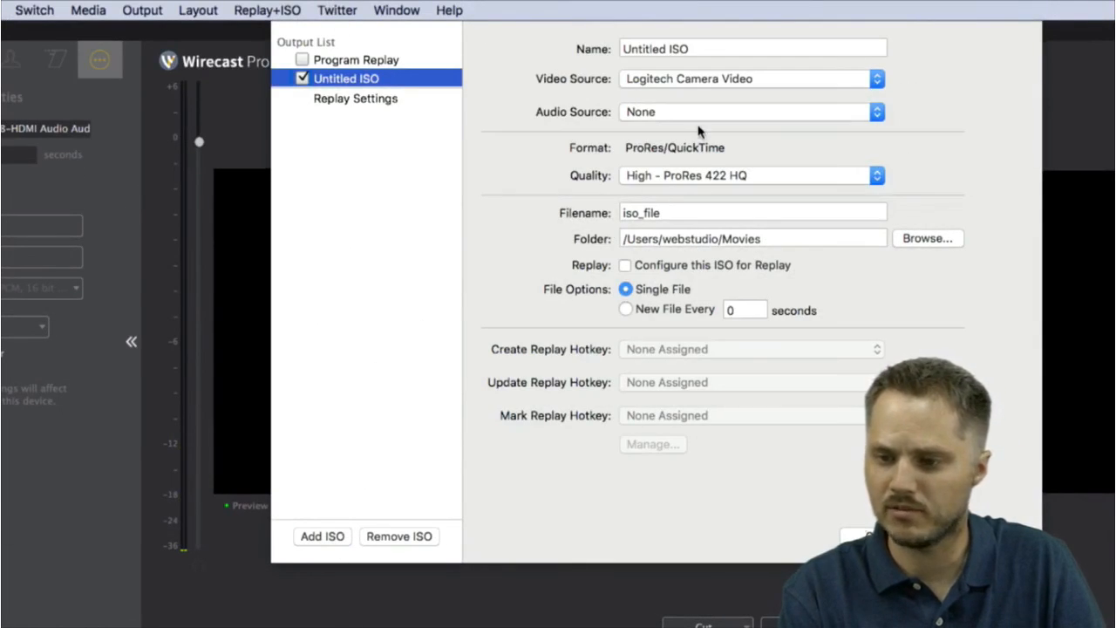
click(666, 80)
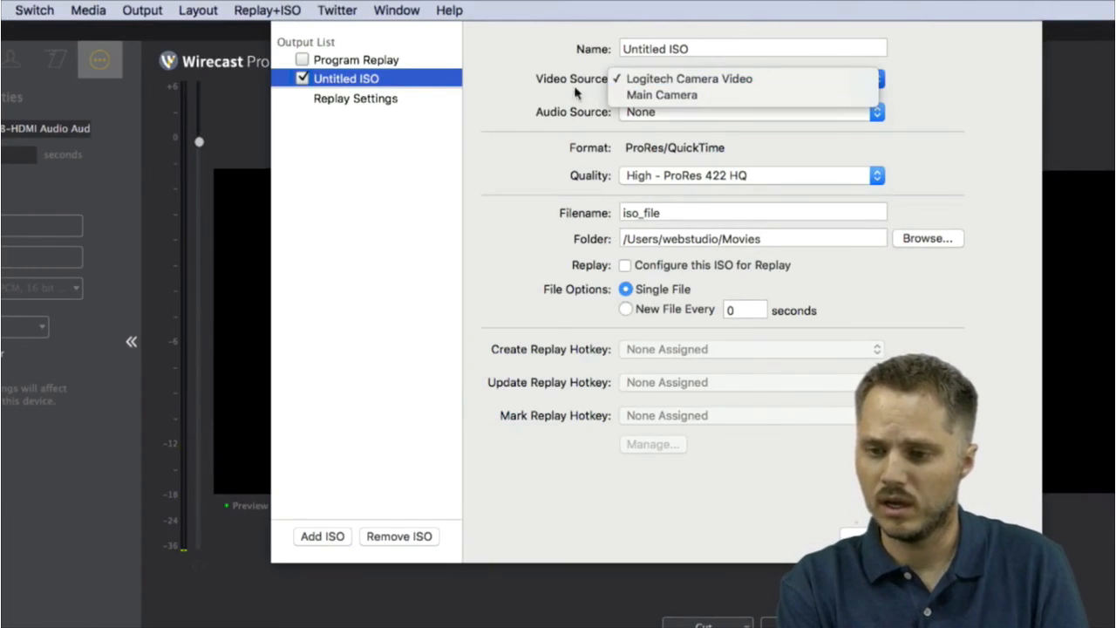
click(551, 80)
click(696, 113)
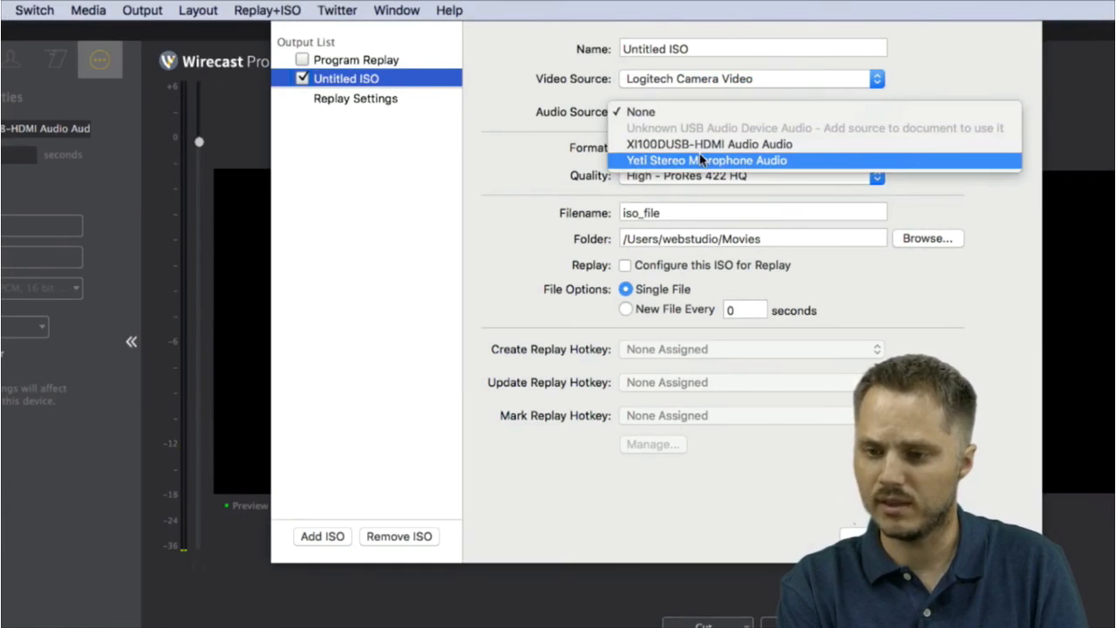
click(530, 102)
click(663, 78)
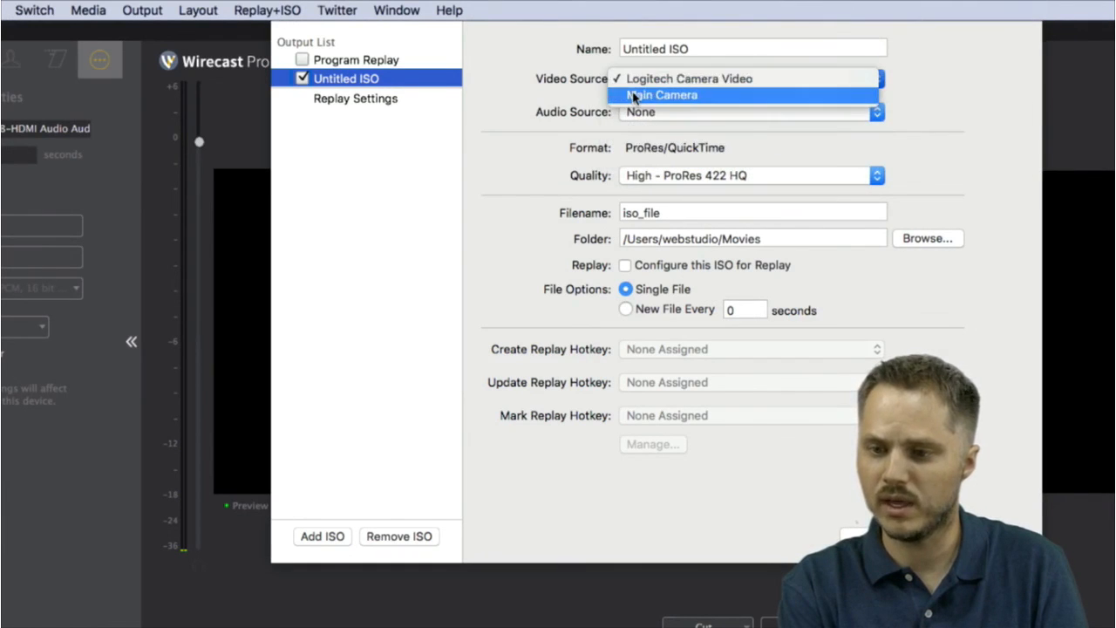
click(660, 94)
click(664, 114)
click(649, 144)
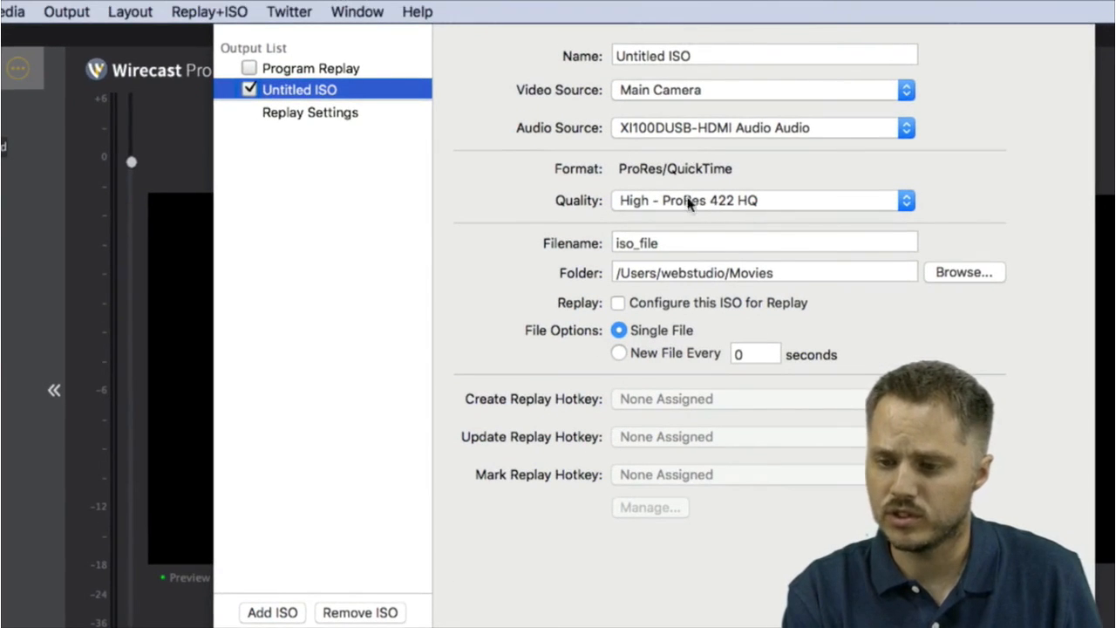
Set the ISO recording's quality to Least - ProRes 422 proxy
click(698, 204)
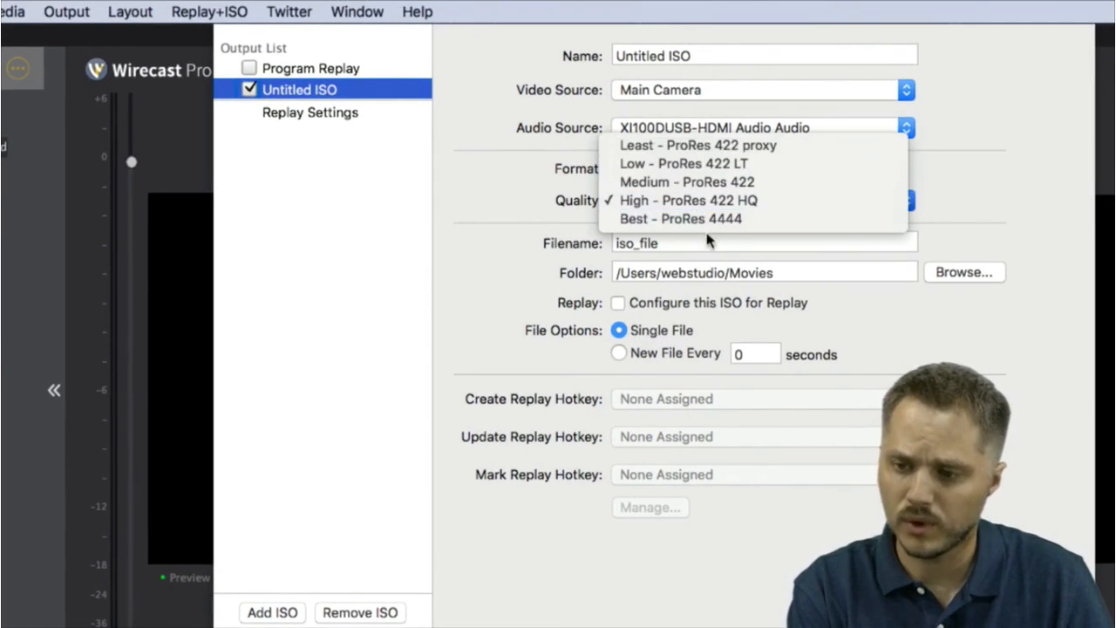
click(736, 150)
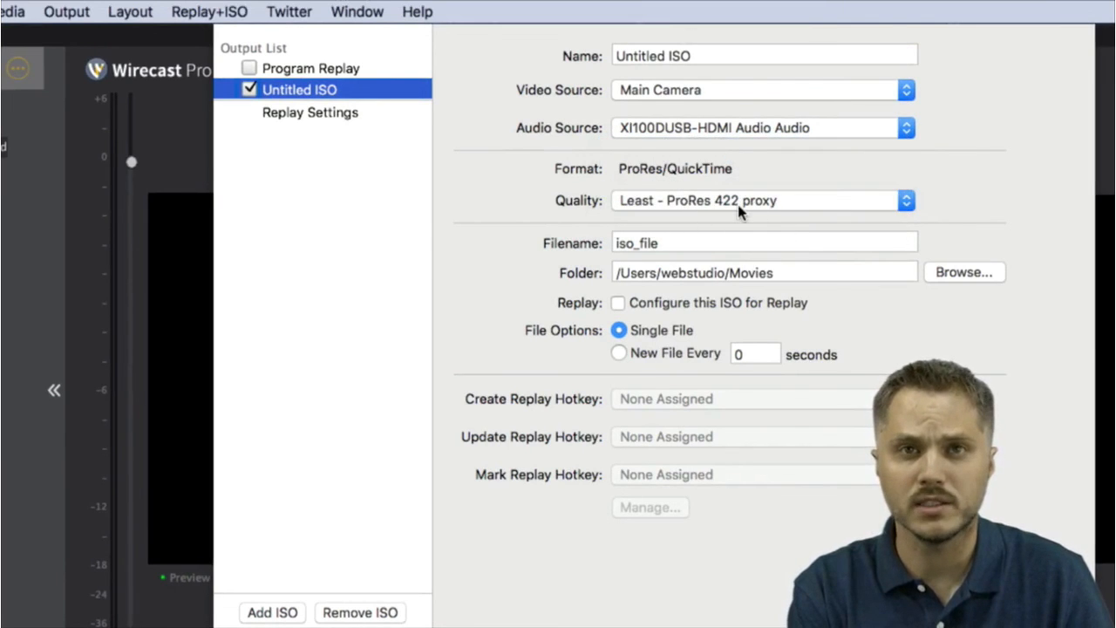
click(709, 202)
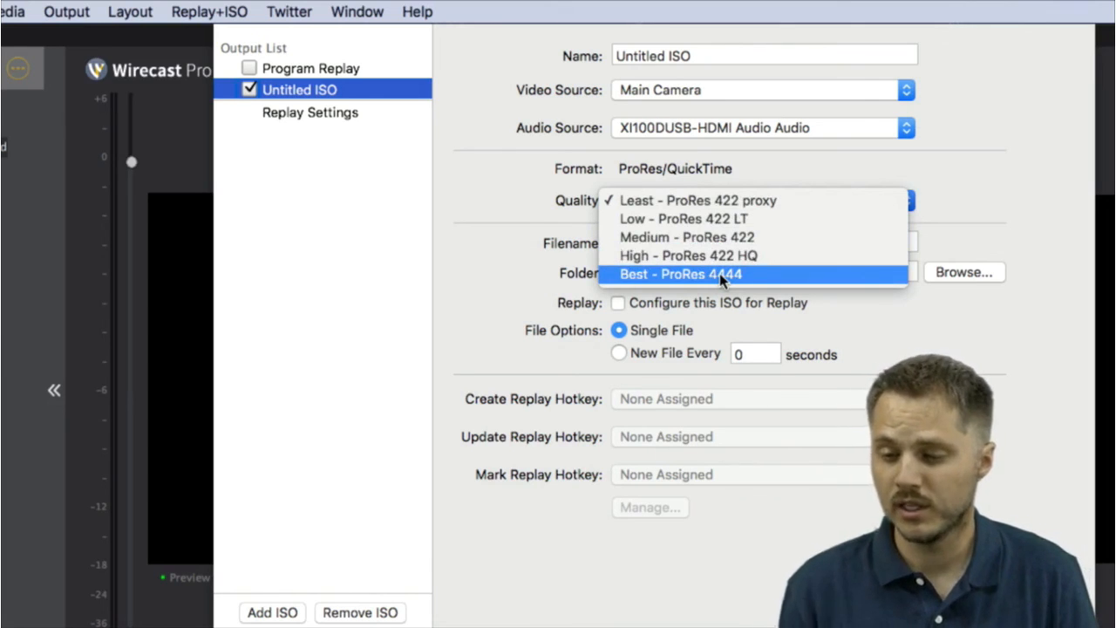
click(442, 171)
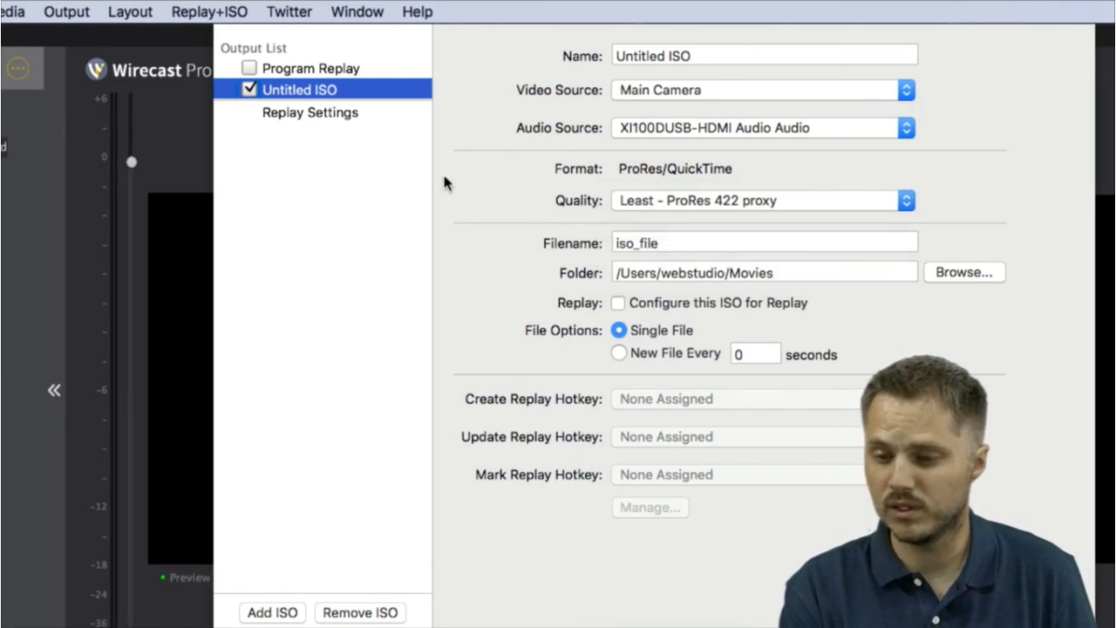
Enter Main Camer ISO - Ep 10 WCL as the ISO recording's filename
double_click(684, 248)
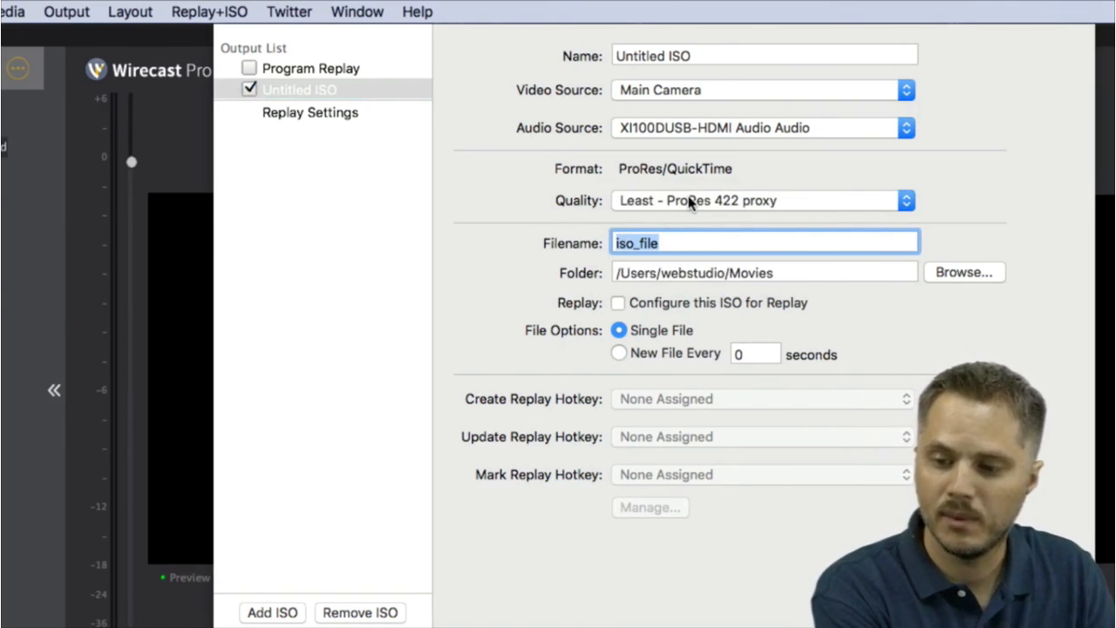
text(Main Camer ISO - Ep 10)
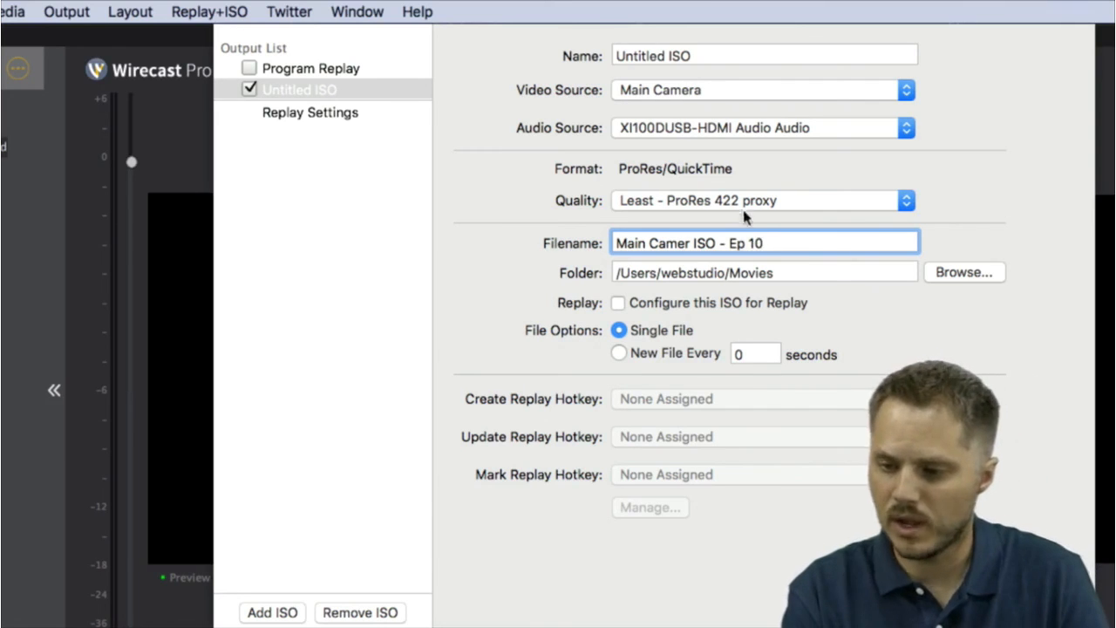
text(WCL)
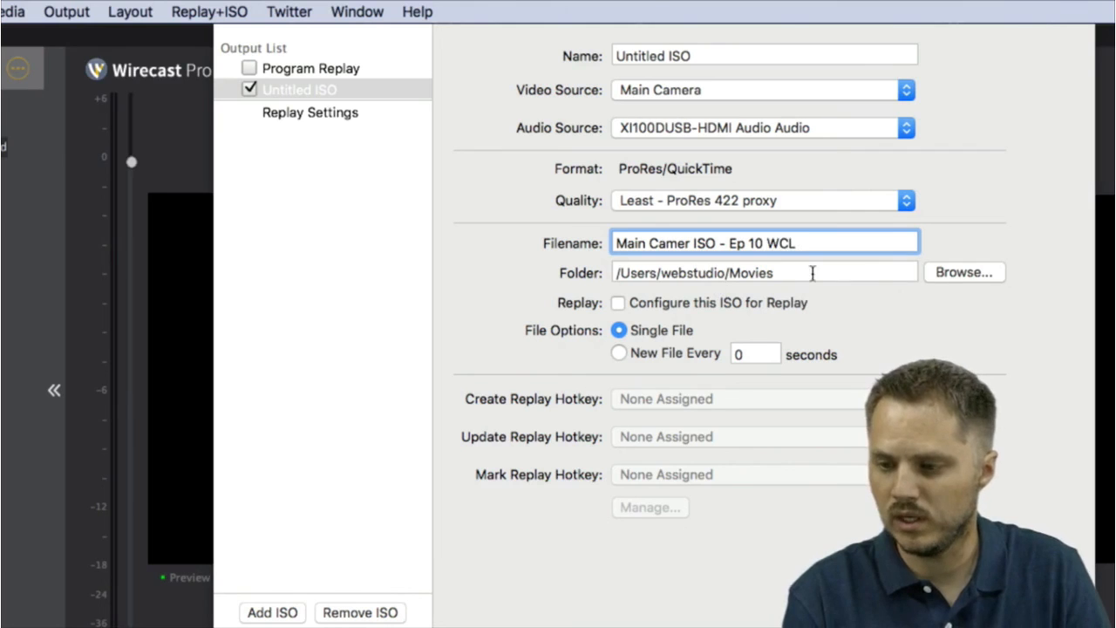
Set the ISO recording's folder to the Desktop and its filename to Main Camera ISO - WCL Ep 10
click(963, 272)
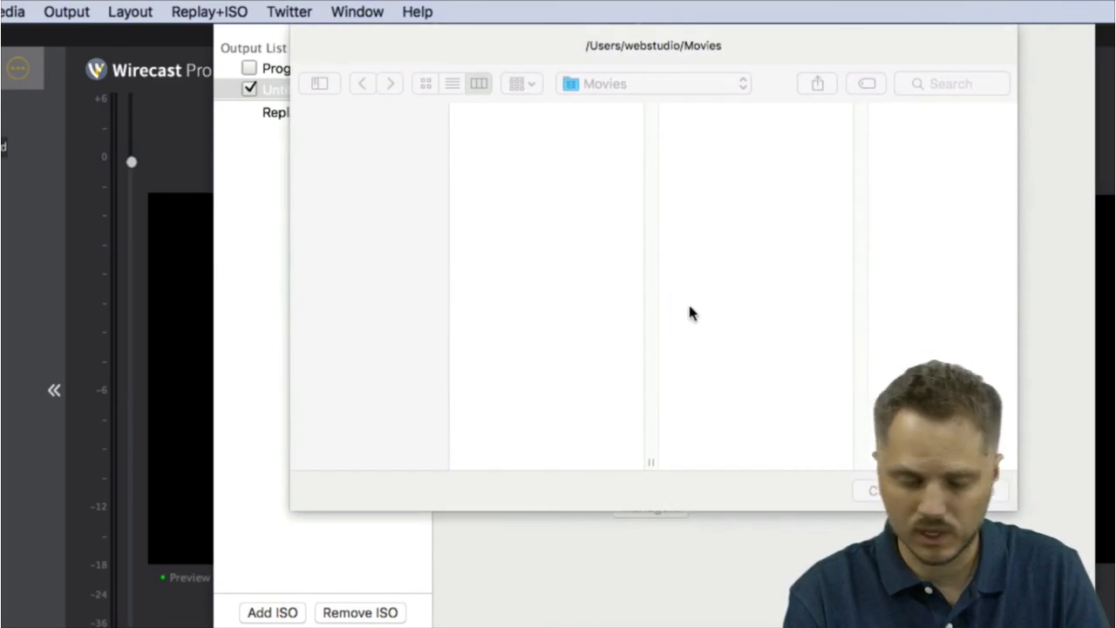
click(379, 222)
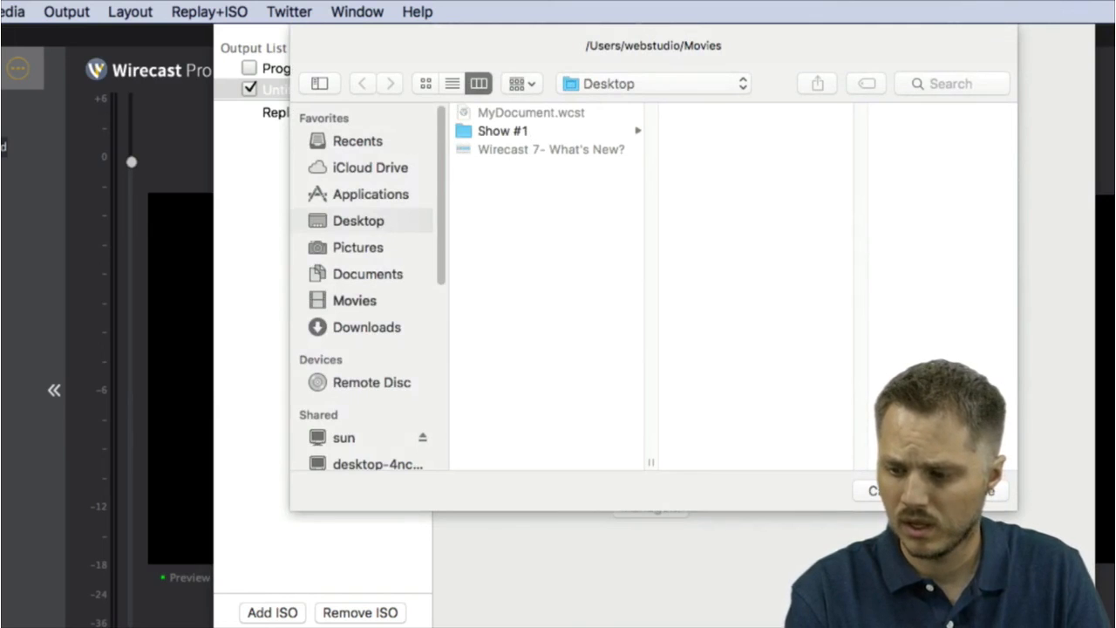
click(981, 491)
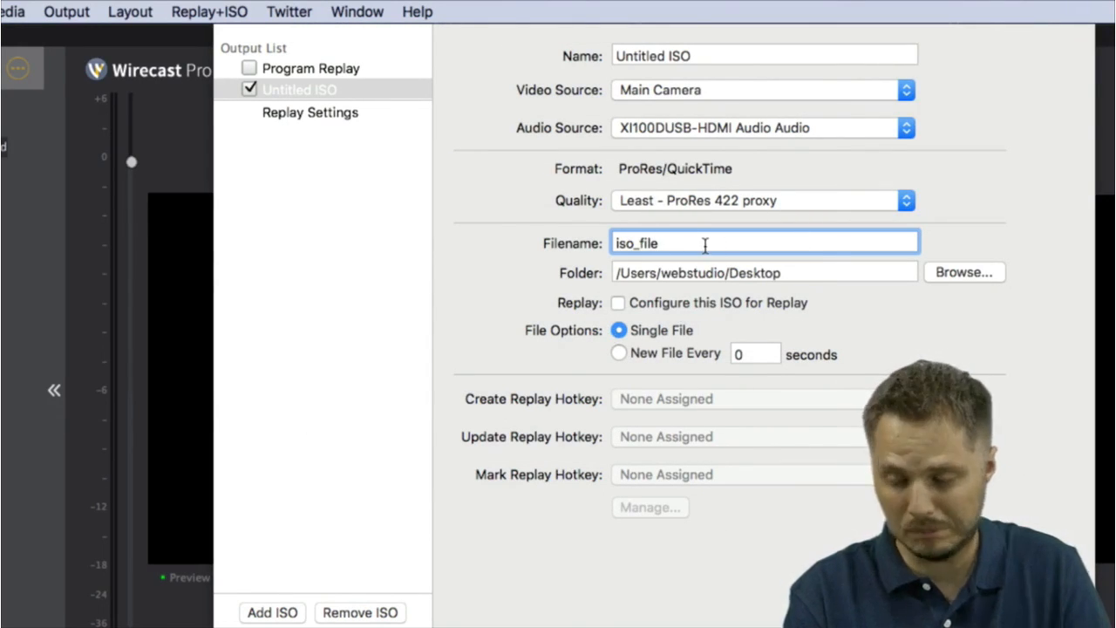
drag(759, 243, 538, 236)
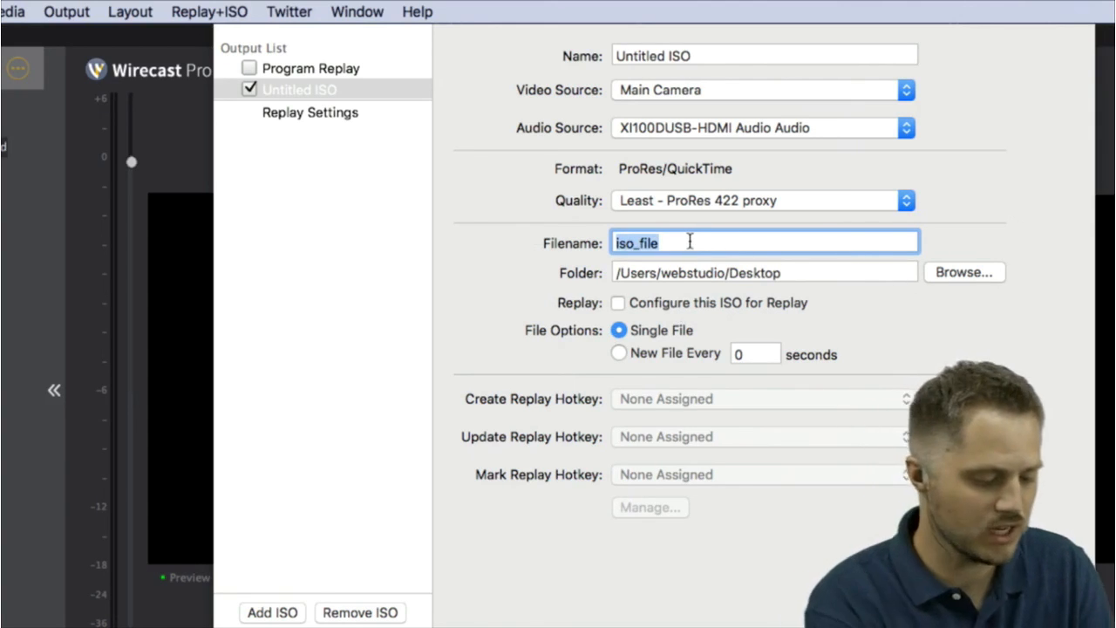
text(Main Camera ISO - WCL Ep 10)
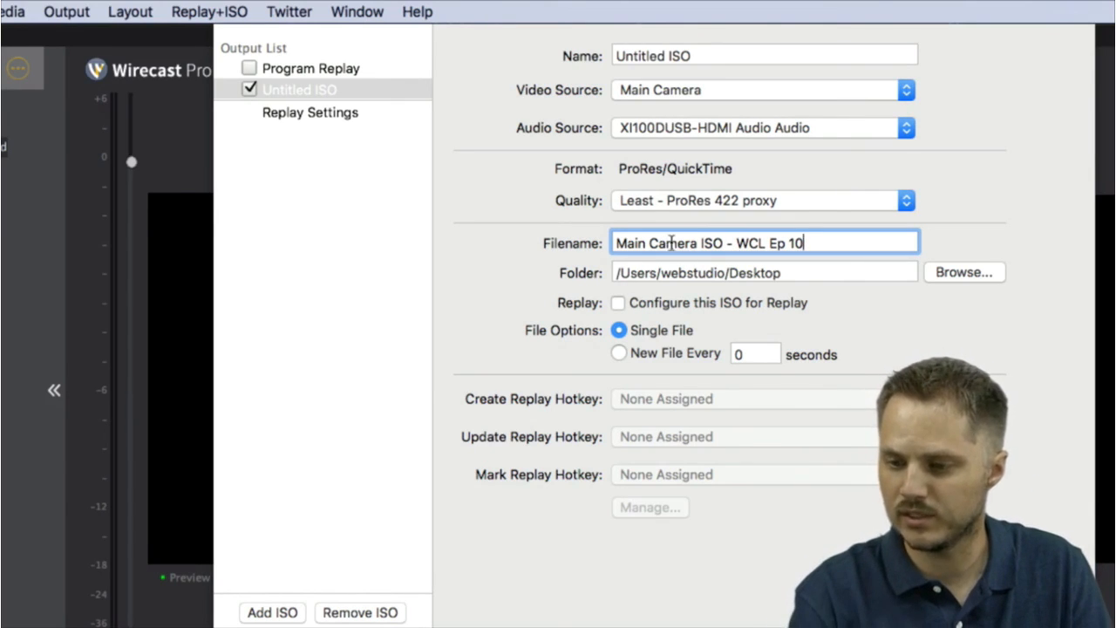
Check that the ISO recording's filename and folder entries are retained when switching between the two fields
key(super+a)
click(826, 273)
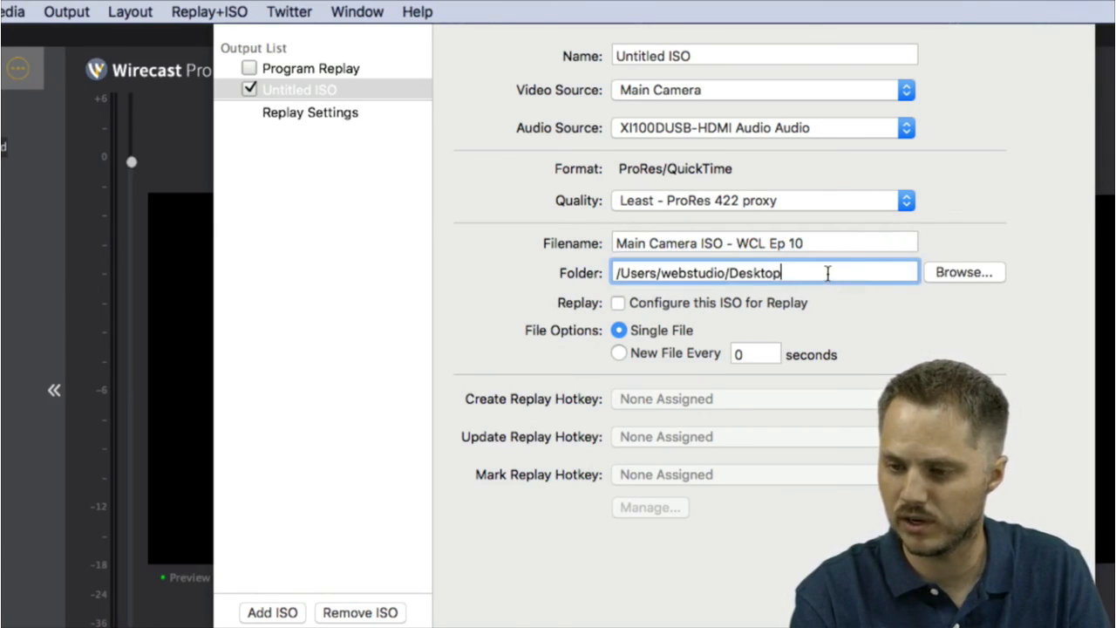
click(821, 244)
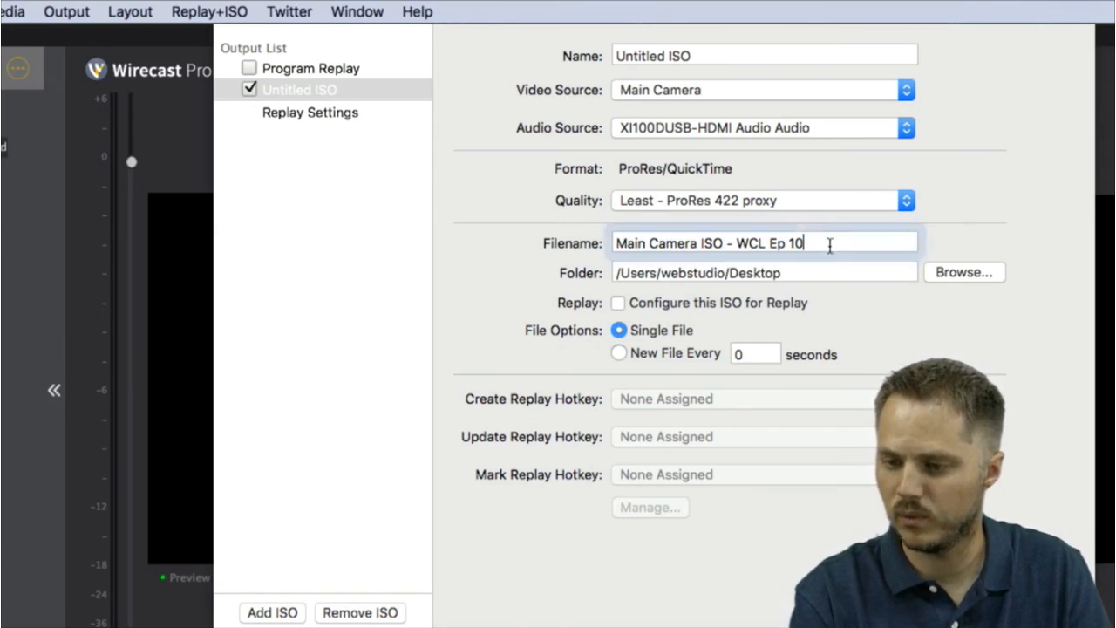
click(800, 272)
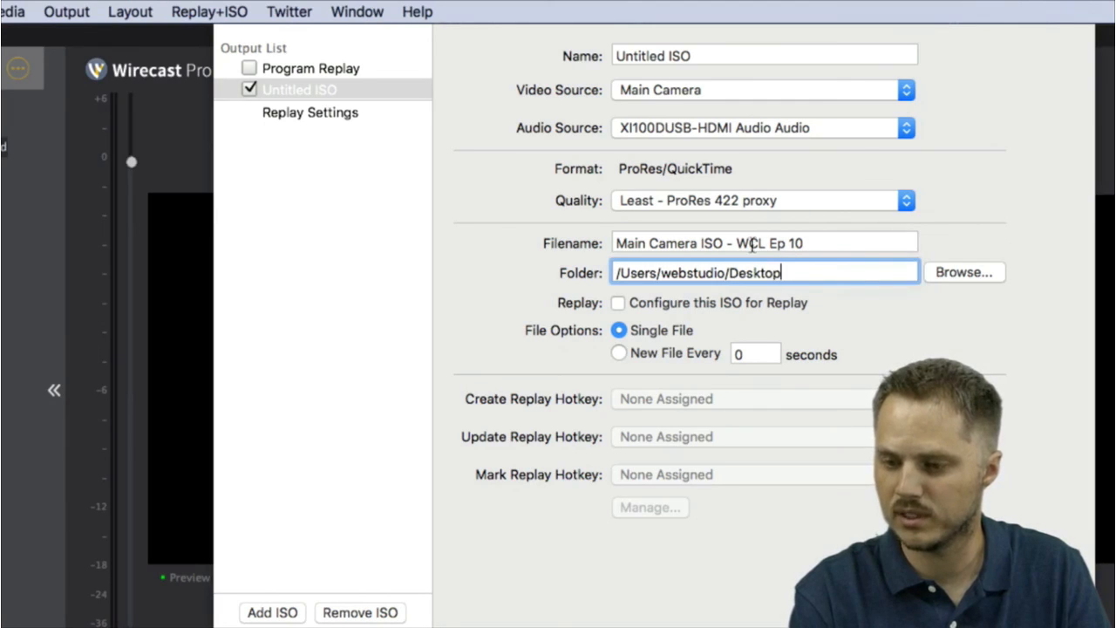
click(831, 244)
click(836, 274)
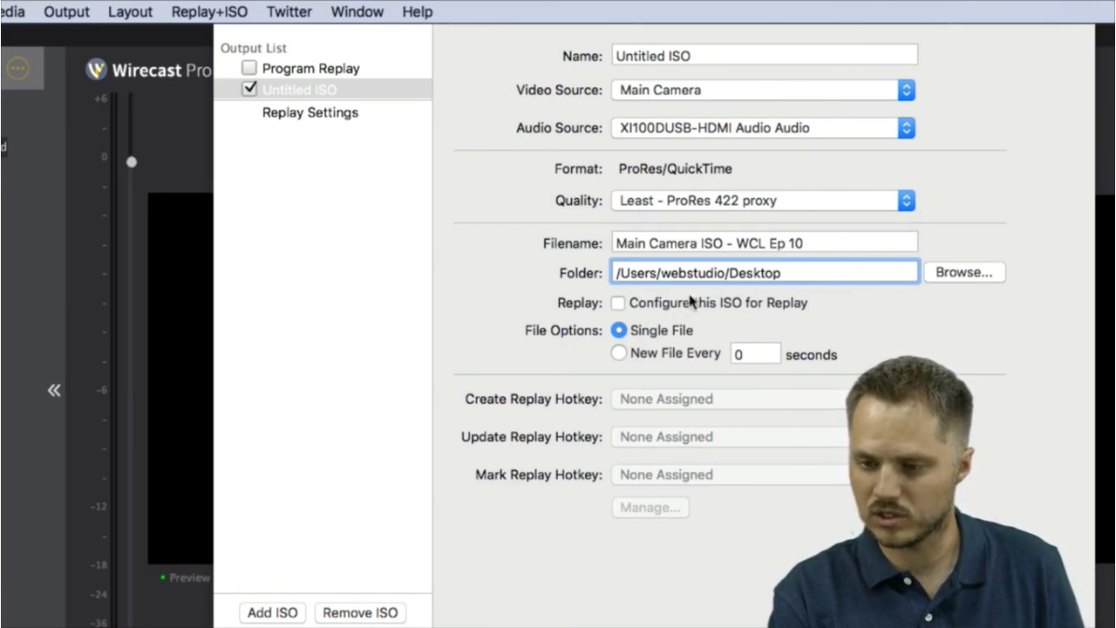
drag(659, 243, 867, 316)
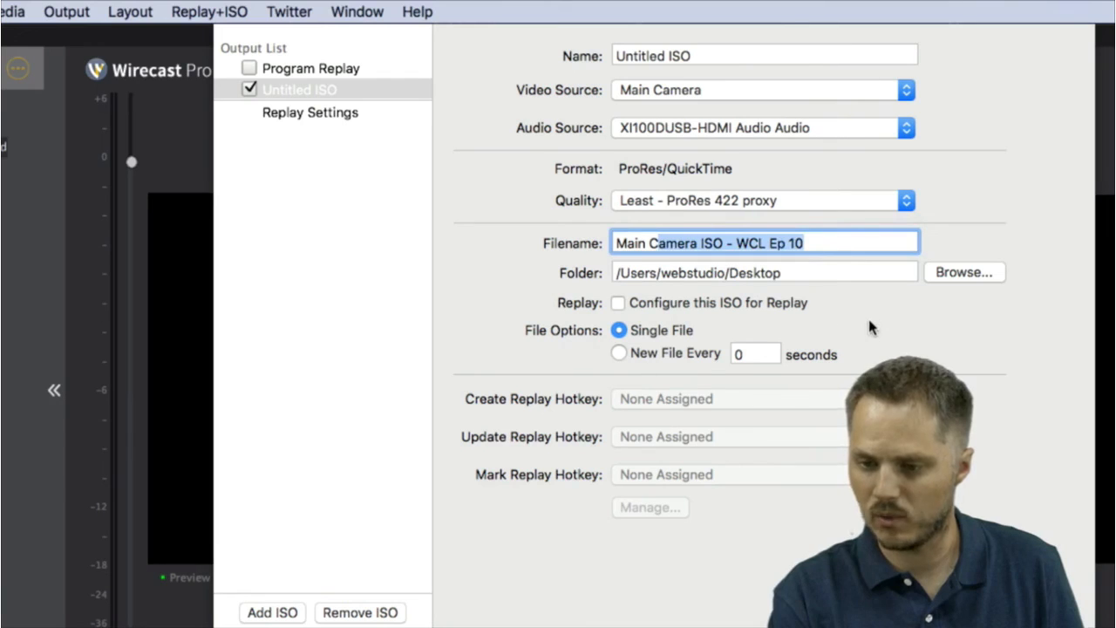
click(861, 244)
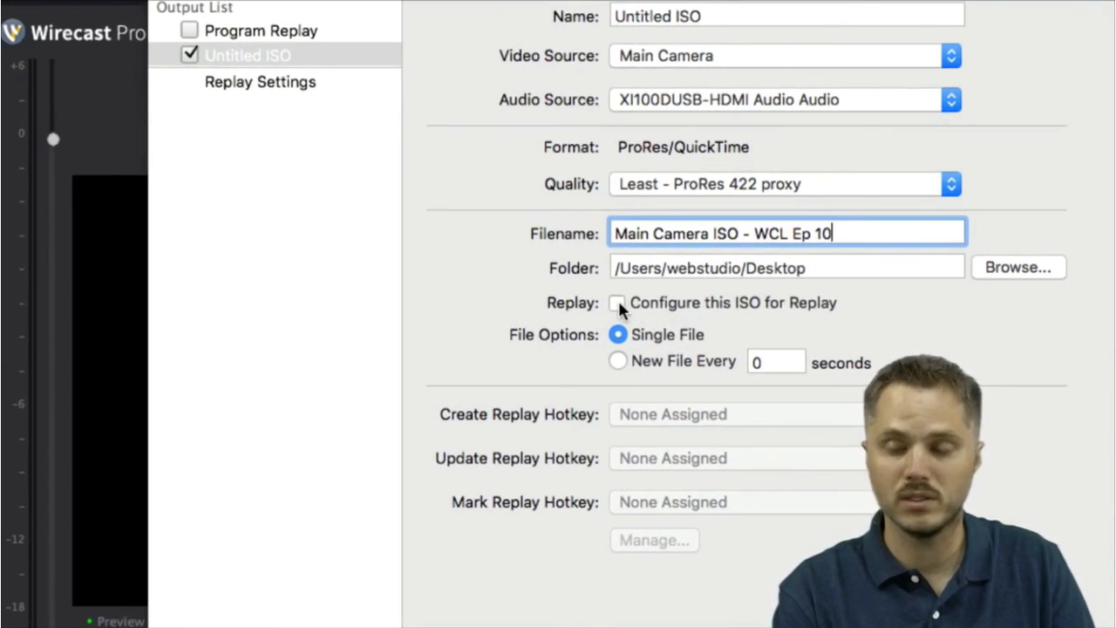
Try splitting the ISO recording into a new file every 1800 seconds, and return it to Single File
click(617, 361)
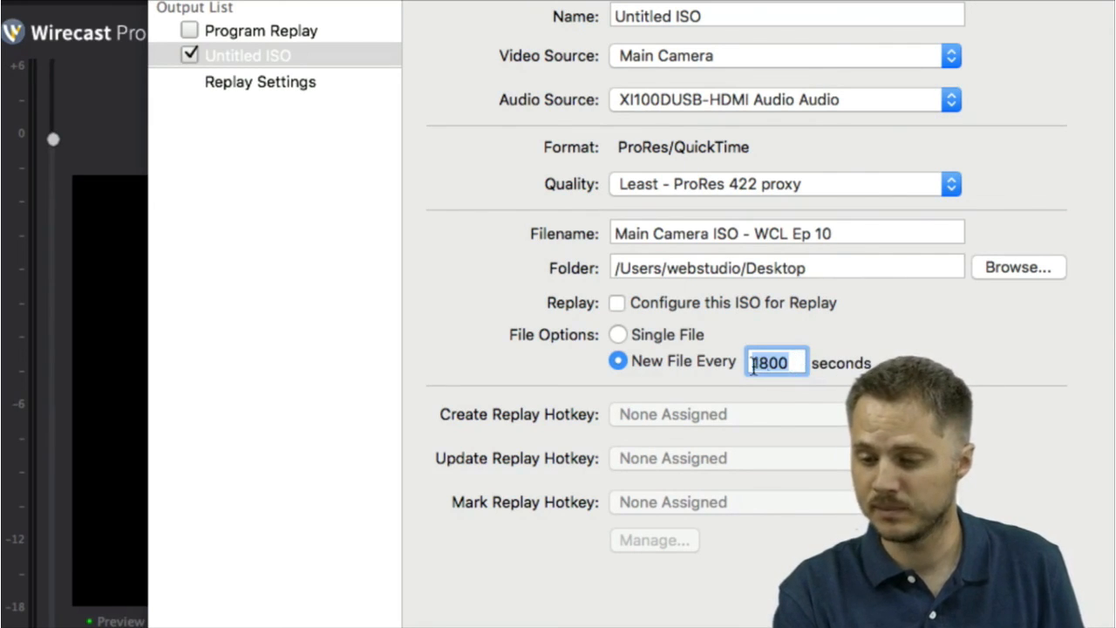
drag(796, 364, 680, 362)
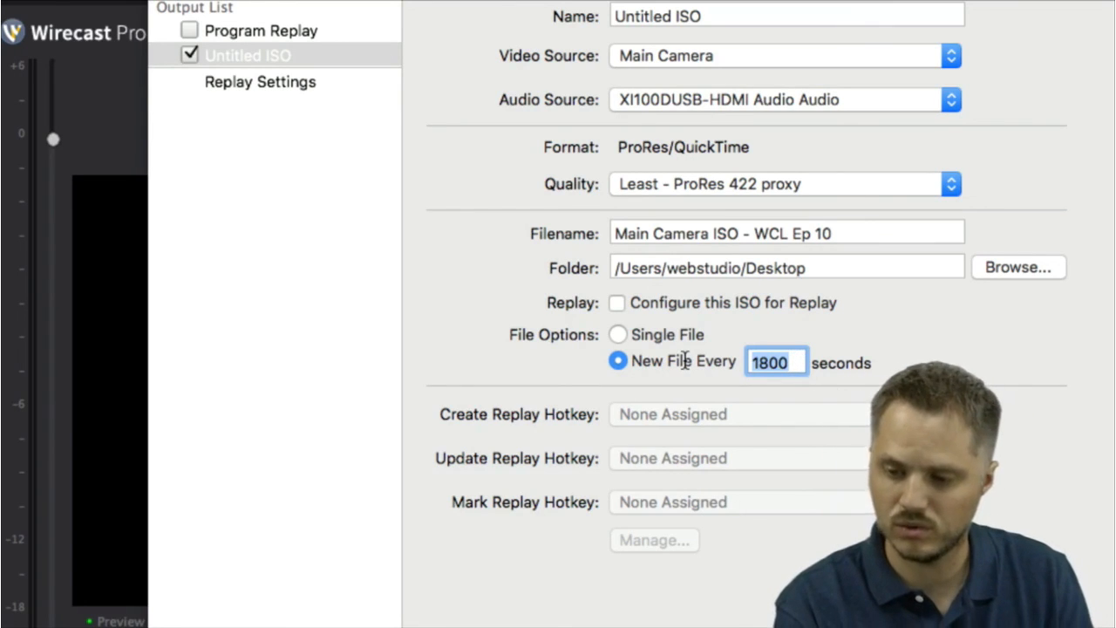
click(619, 335)
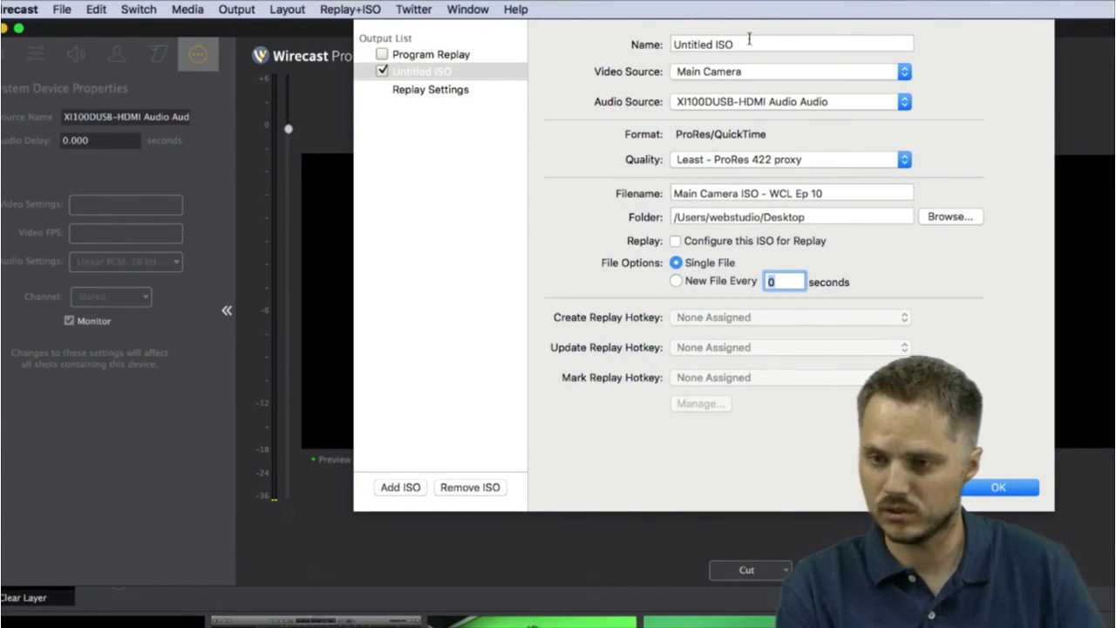
Name the ISO recording Main Camer ISO and confirm the ISO configuration
key(Tab)
text(Main Camer ISO)
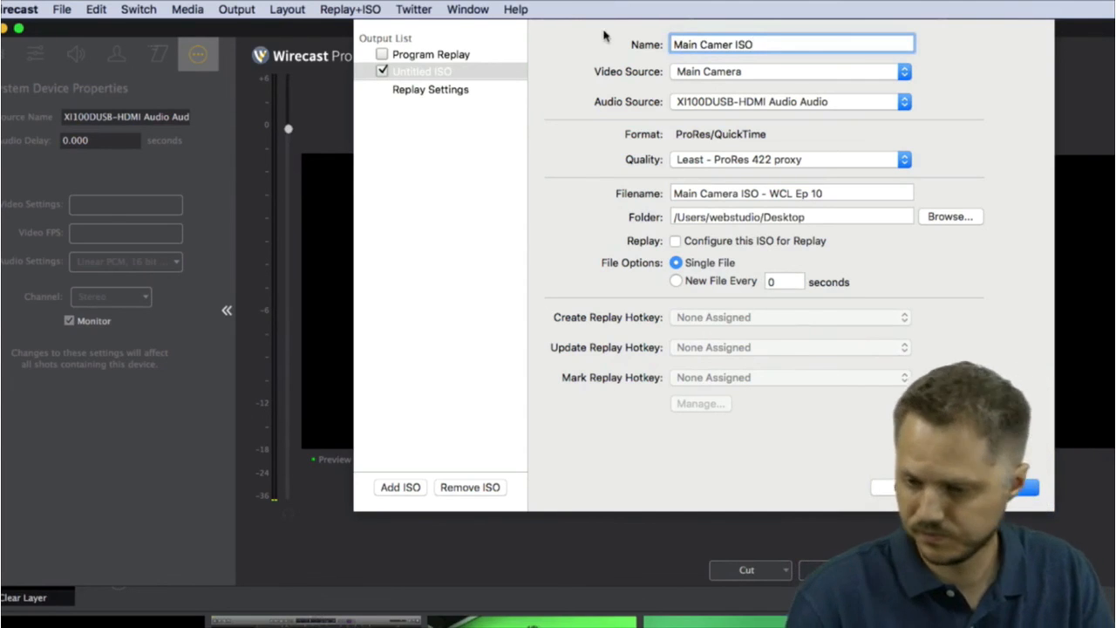
click(1011, 493)
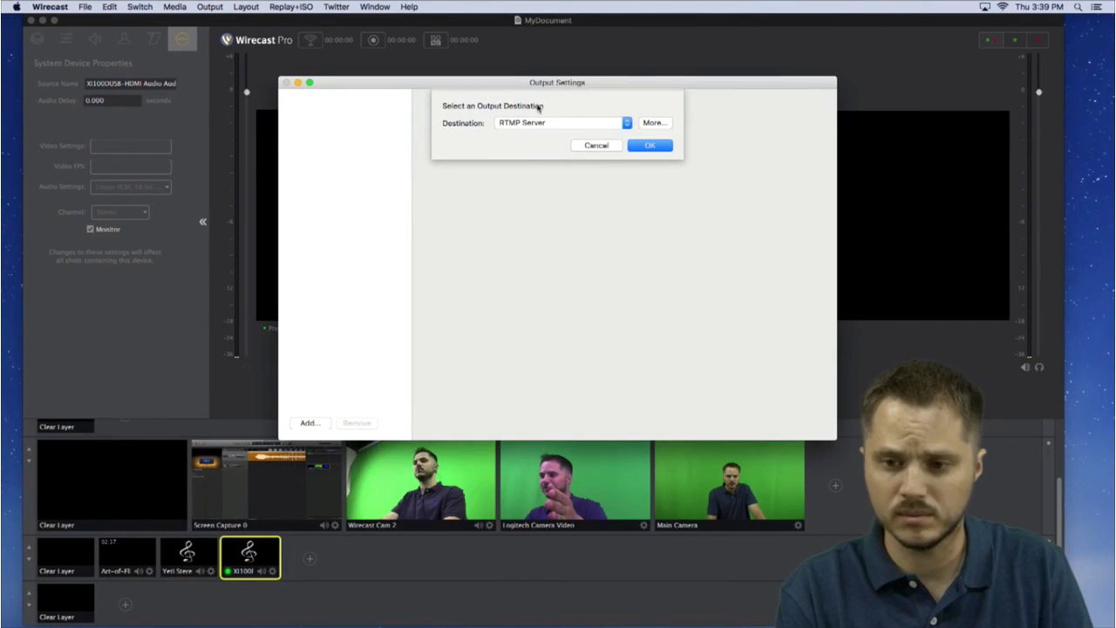
Add an output with Record To Disk - MP4 as its destination
click(540, 123)
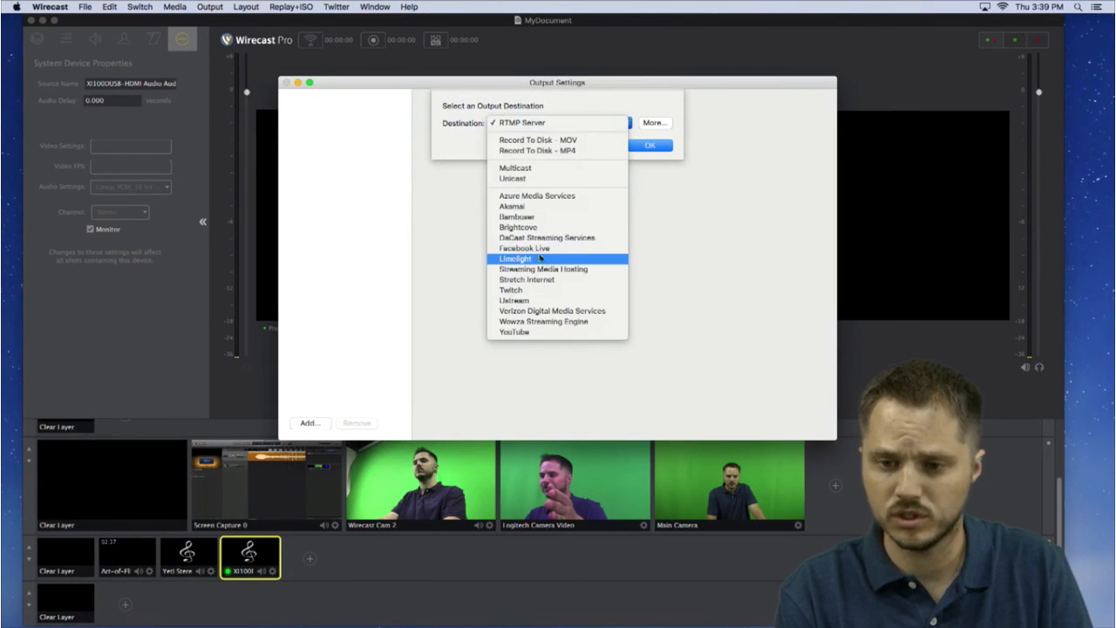
click(535, 151)
click(664, 146)
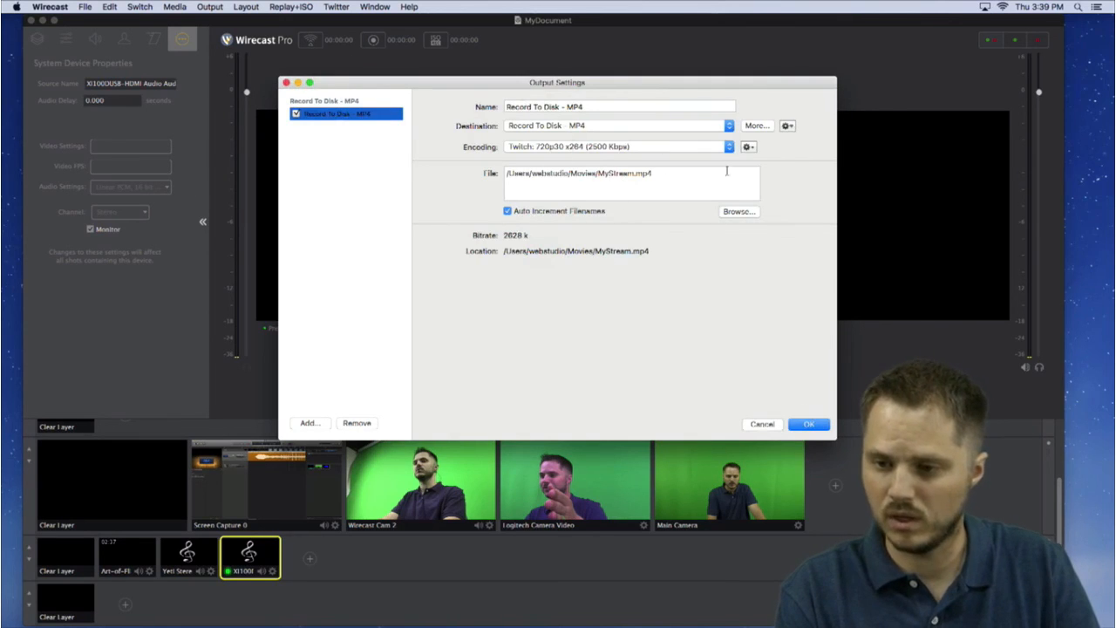
Set the MP4 recording's file to Ep10.mp4 on the Desktop and confirm the output settings
click(738, 212)
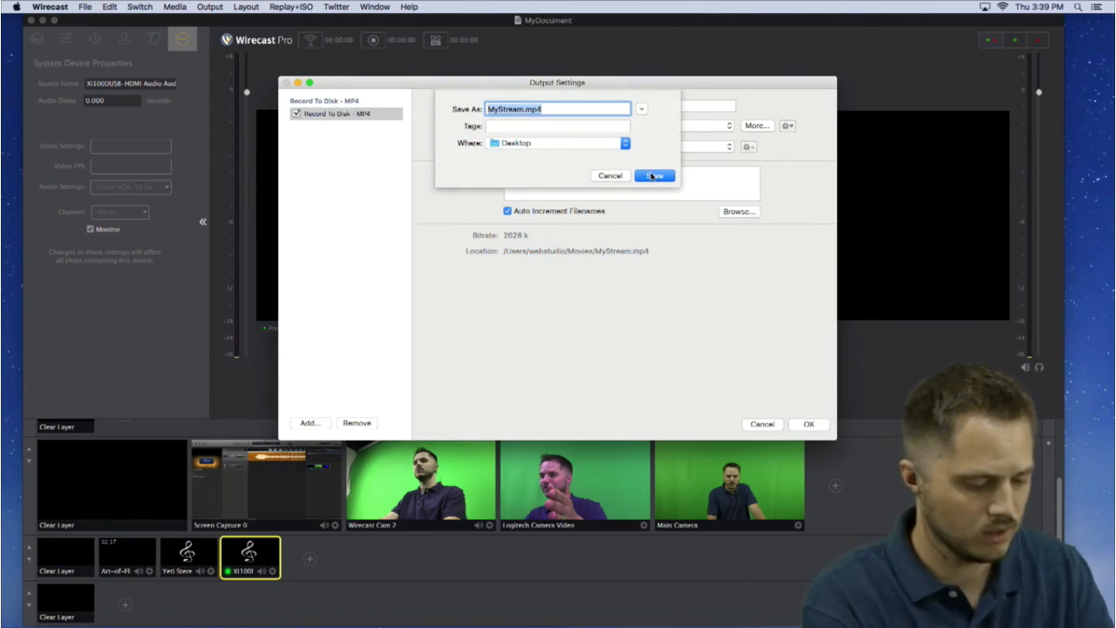
text(test)
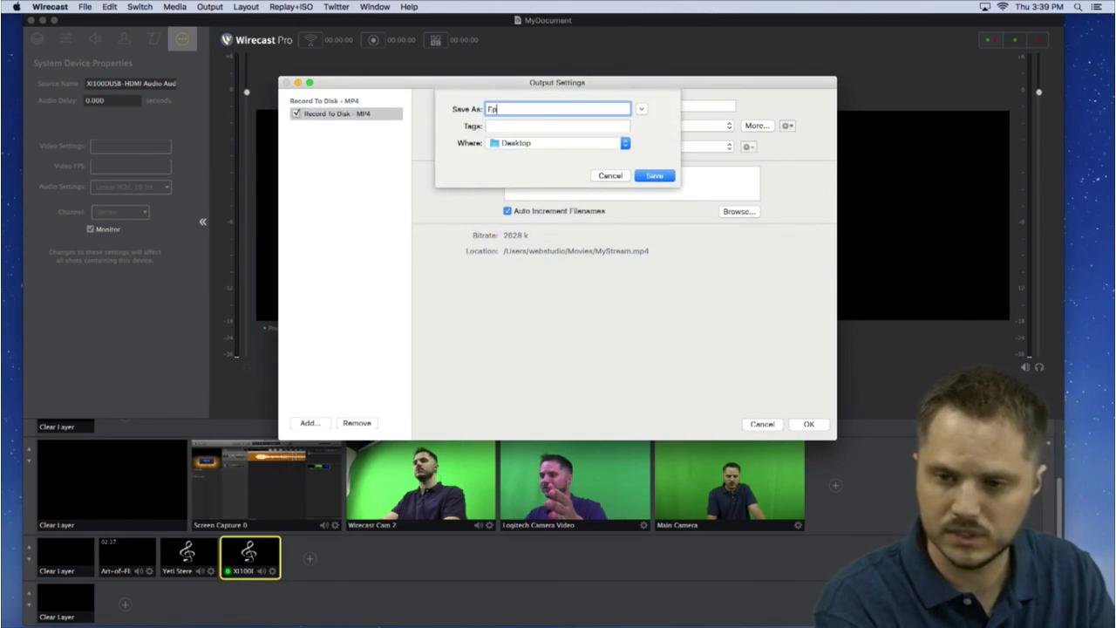
key(Return)
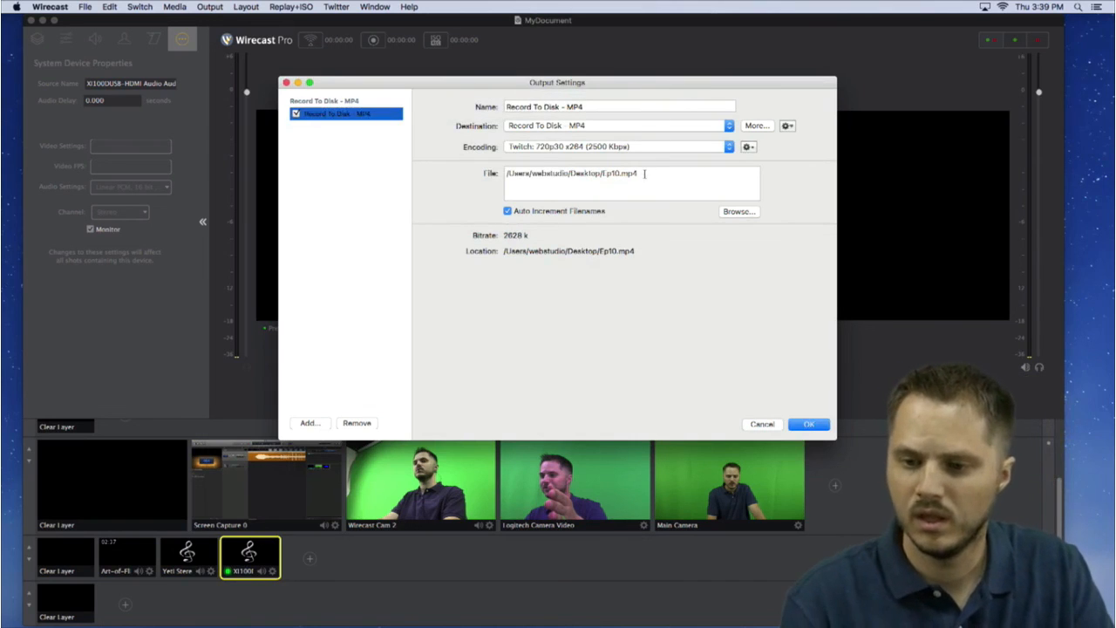
click(558, 150)
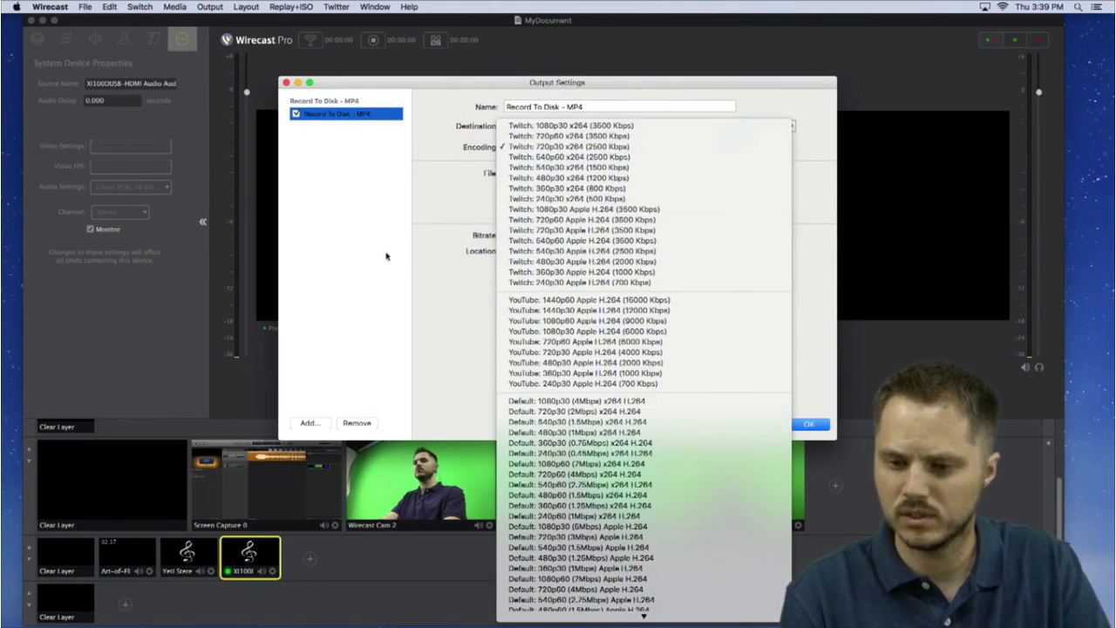
click(427, 230)
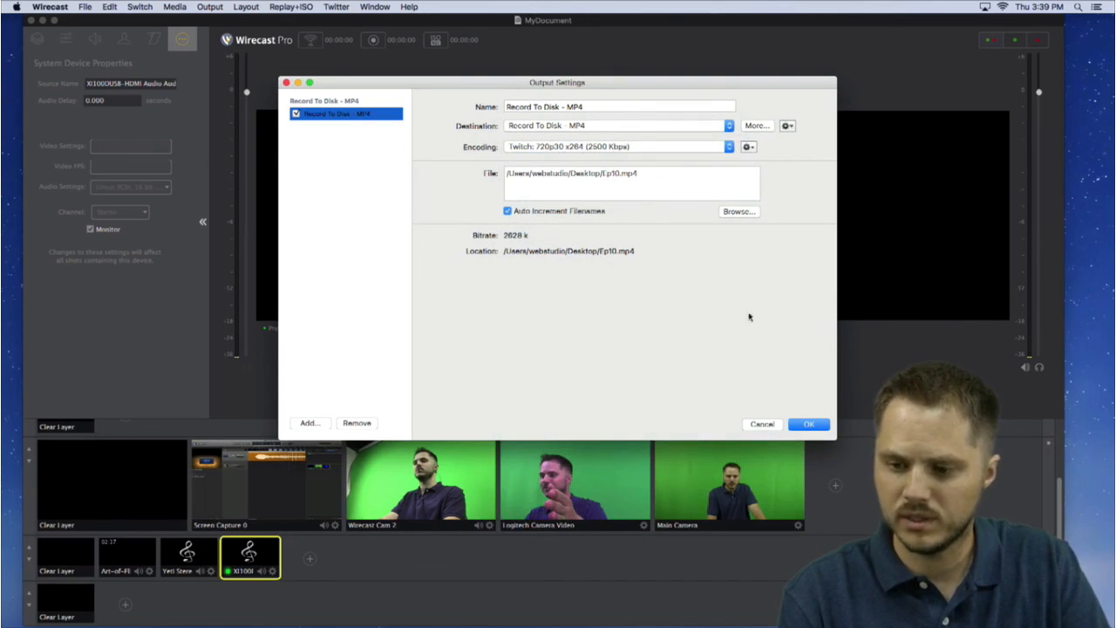
click(808, 425)
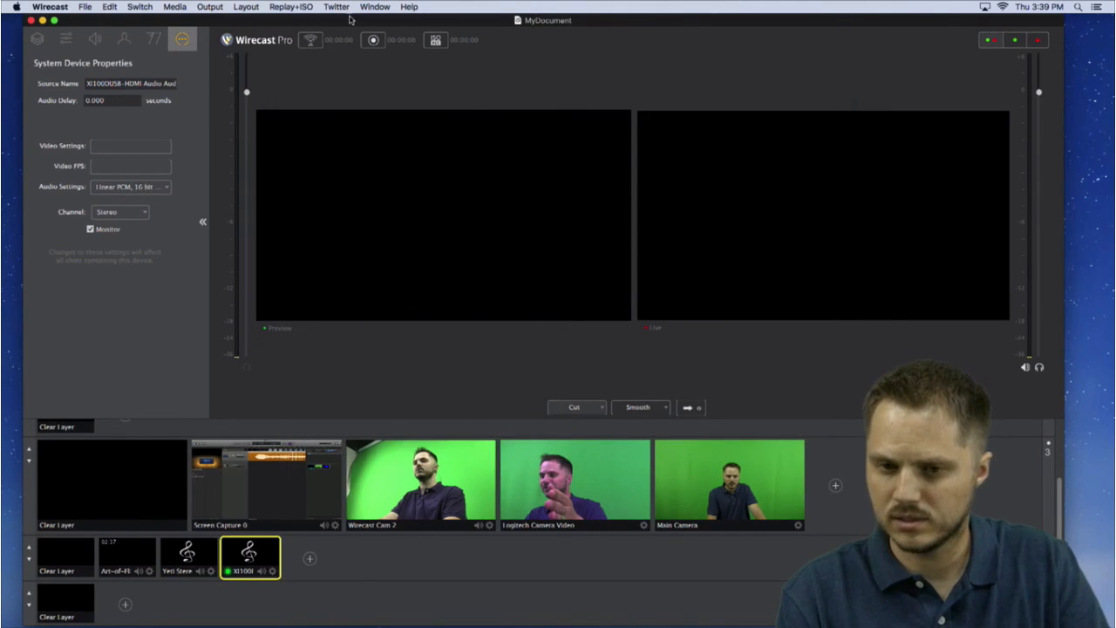
Start a test recording of the program output to disk and stop it
click(372, 40)
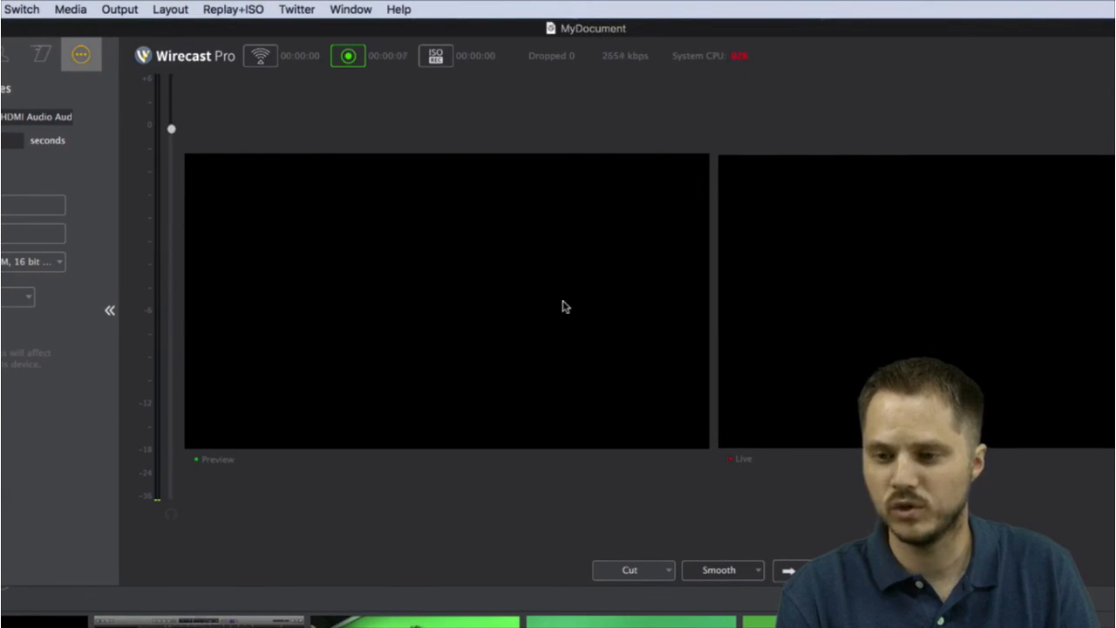
click(348, 56)
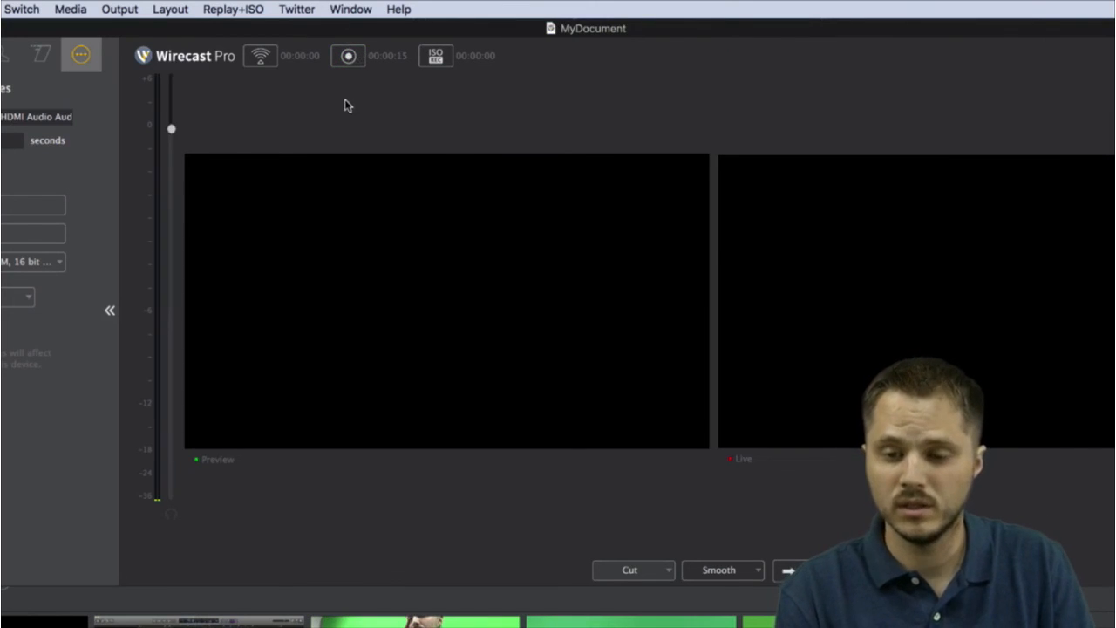
View the encoder preset details for the MP4 recording output and load the Default: 720p30 (3Mbps) Apple H.264 preset
click(119, 9)
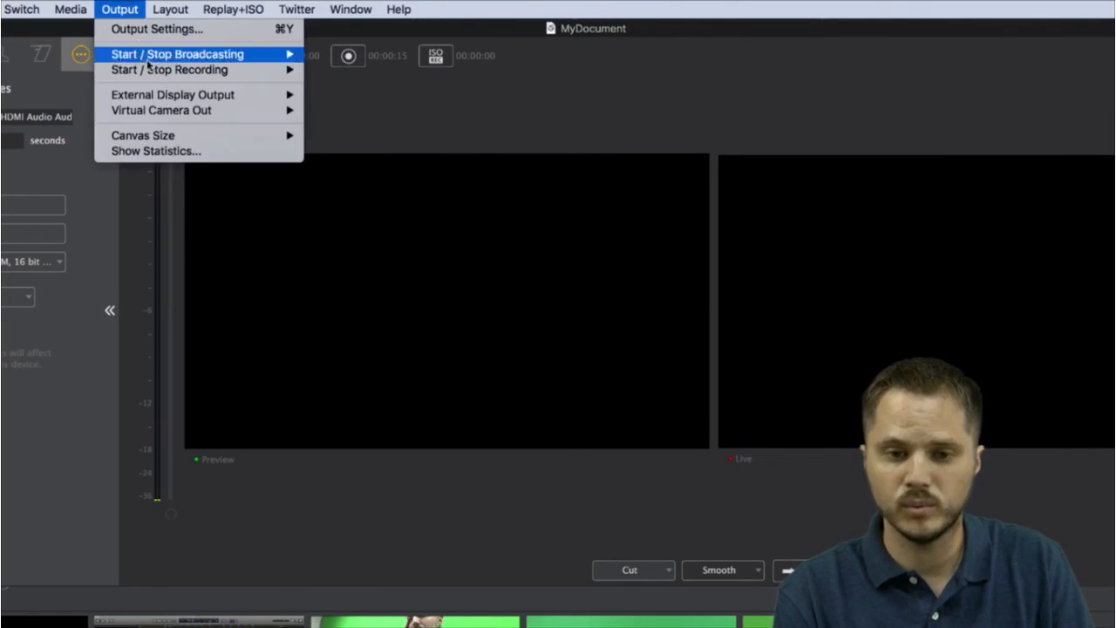
click(153, 27)
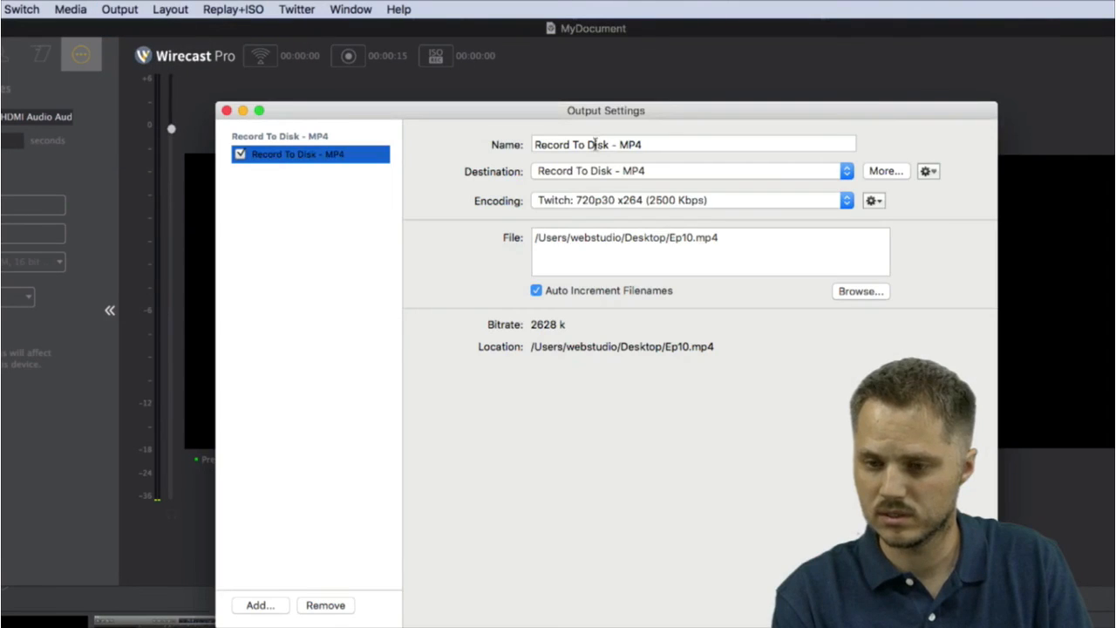
click(670, 201)
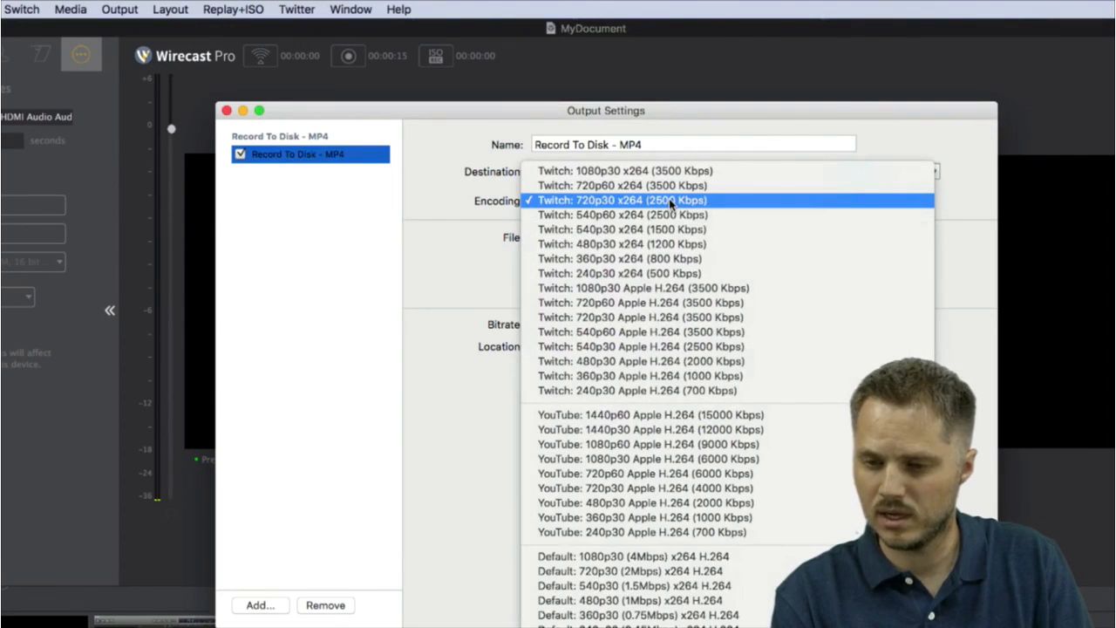
click(670, 203)
click(876, 201)
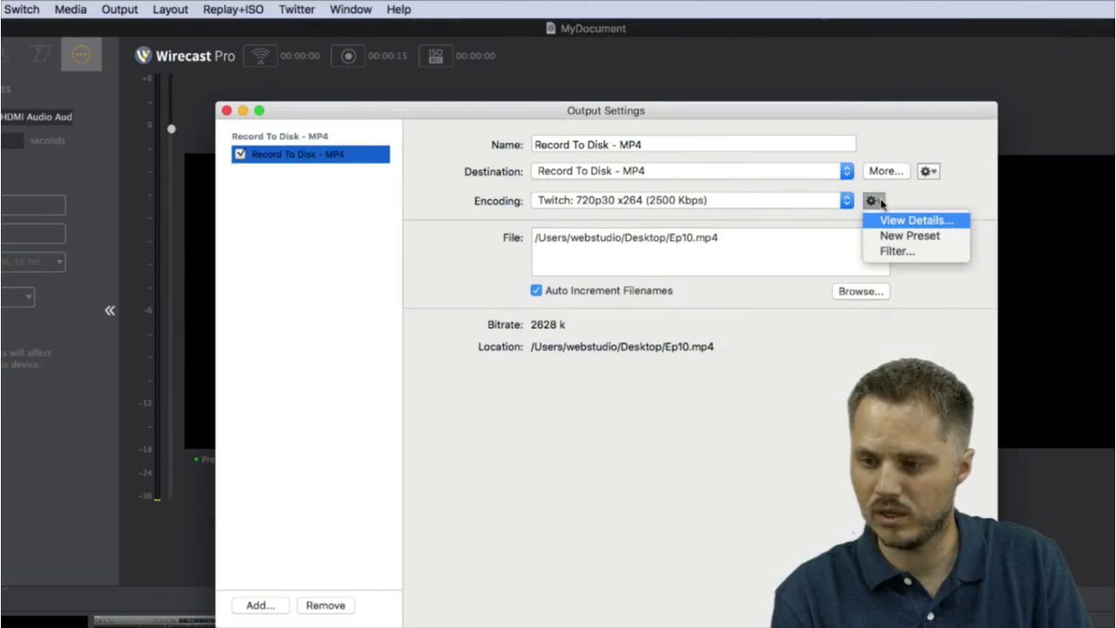
click(913, 223)
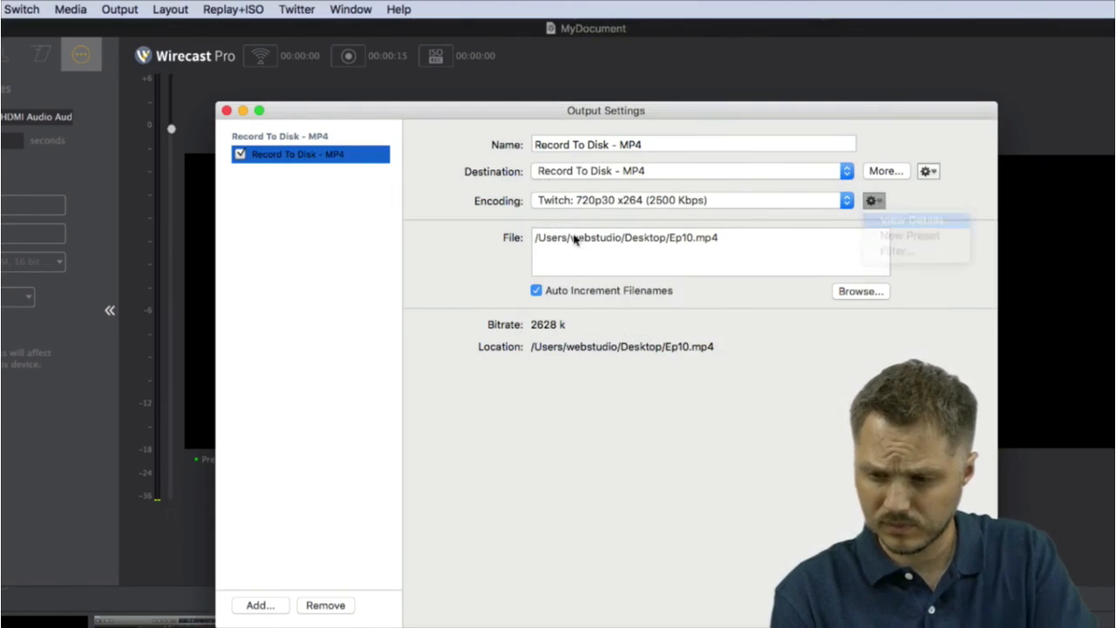
drag(237, 234, 485, 118)
click(486, 139)
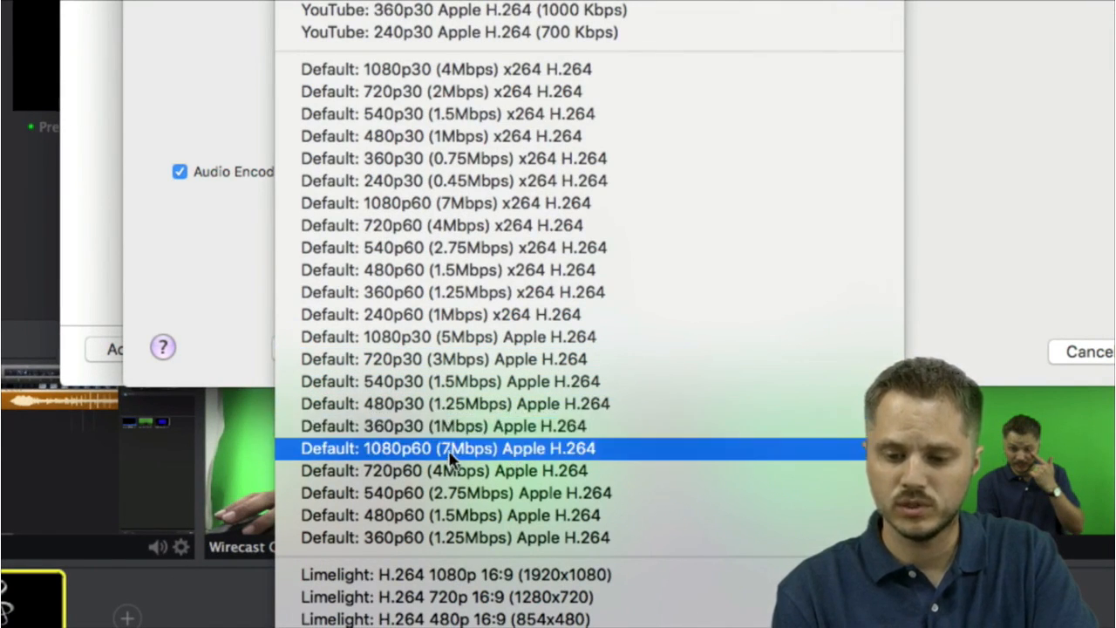
click(511, 359)
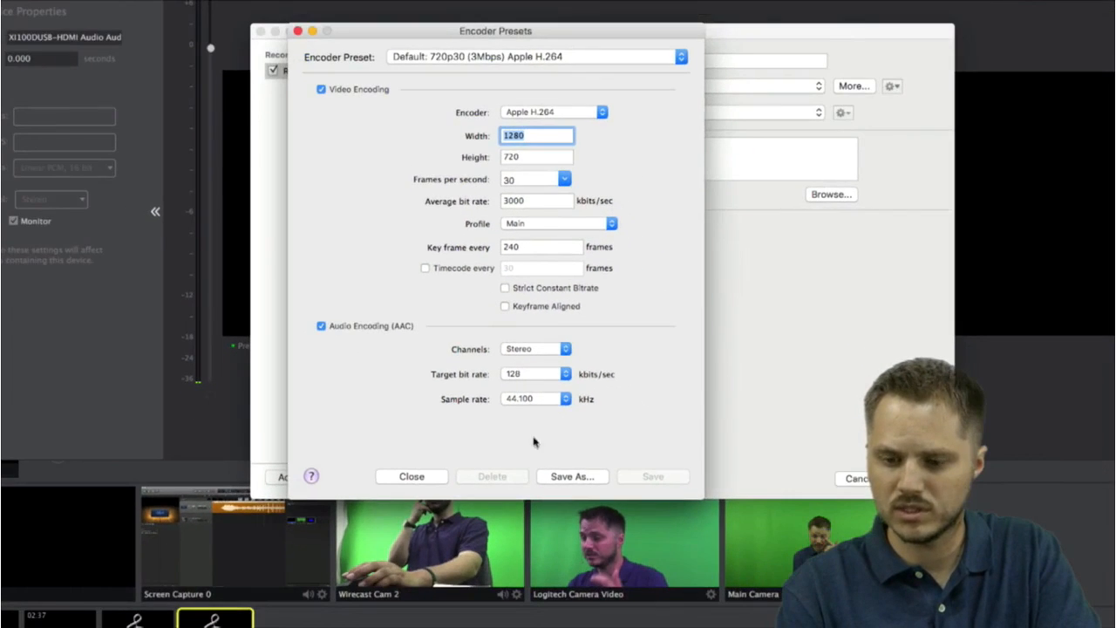
Save the Apple H.264 encoder settings as a new preset named Hardware Encode 720p 30
click(572, 476)
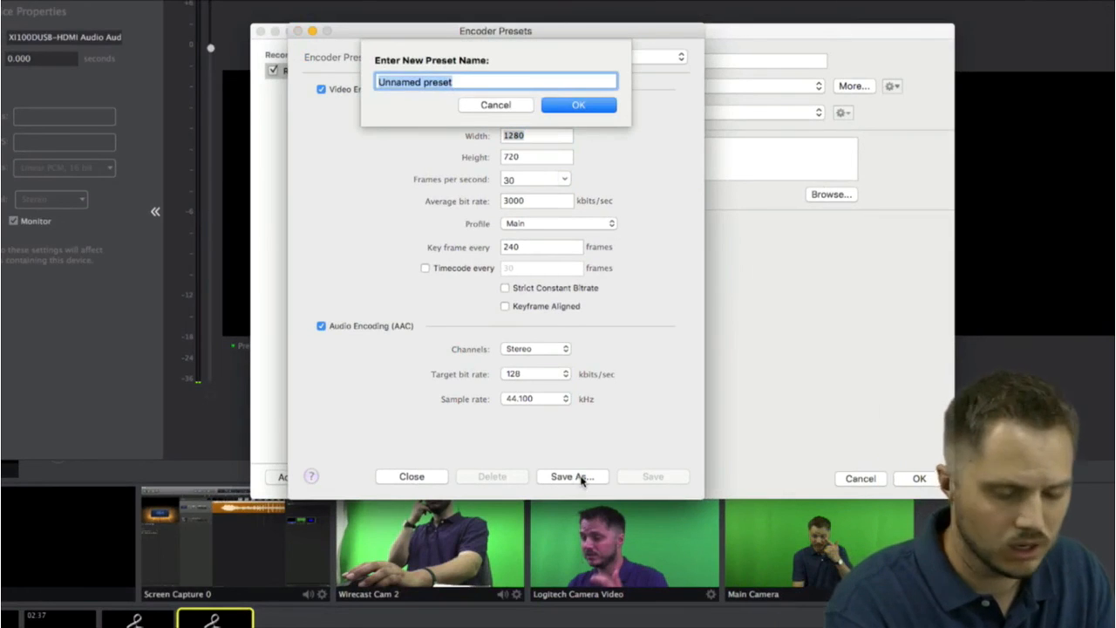
text(Hardware Enco)
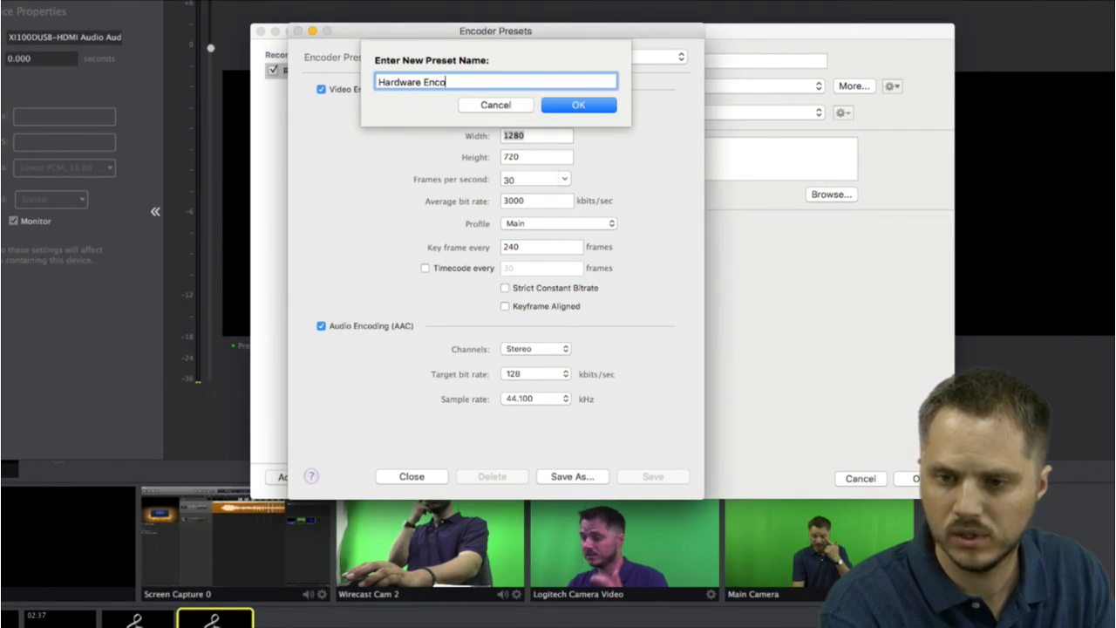
text(de 720)
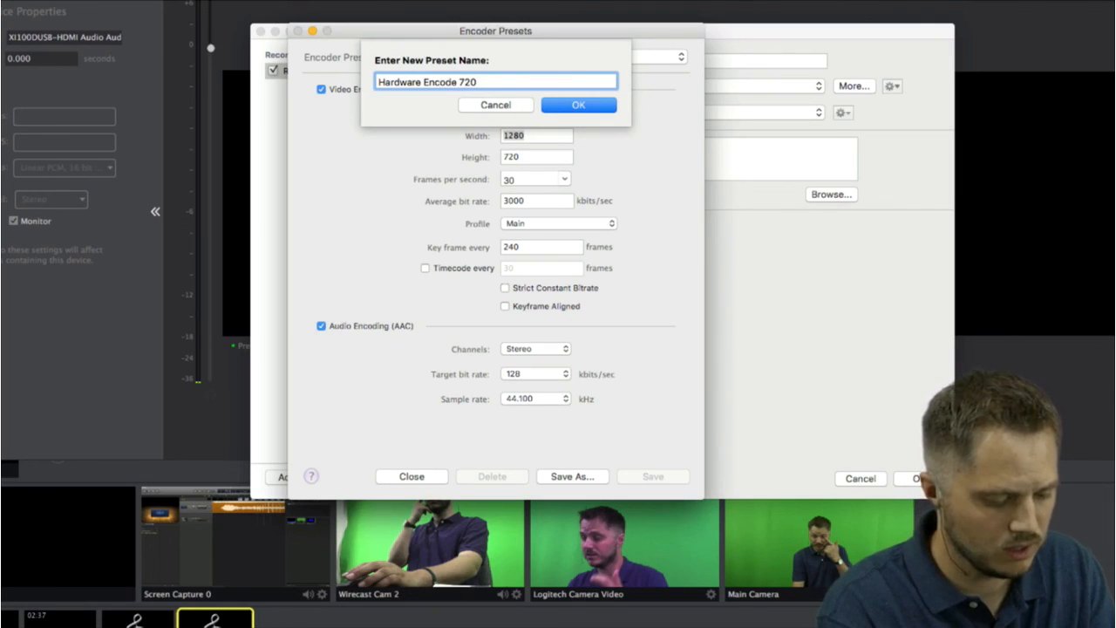
text(p 30)
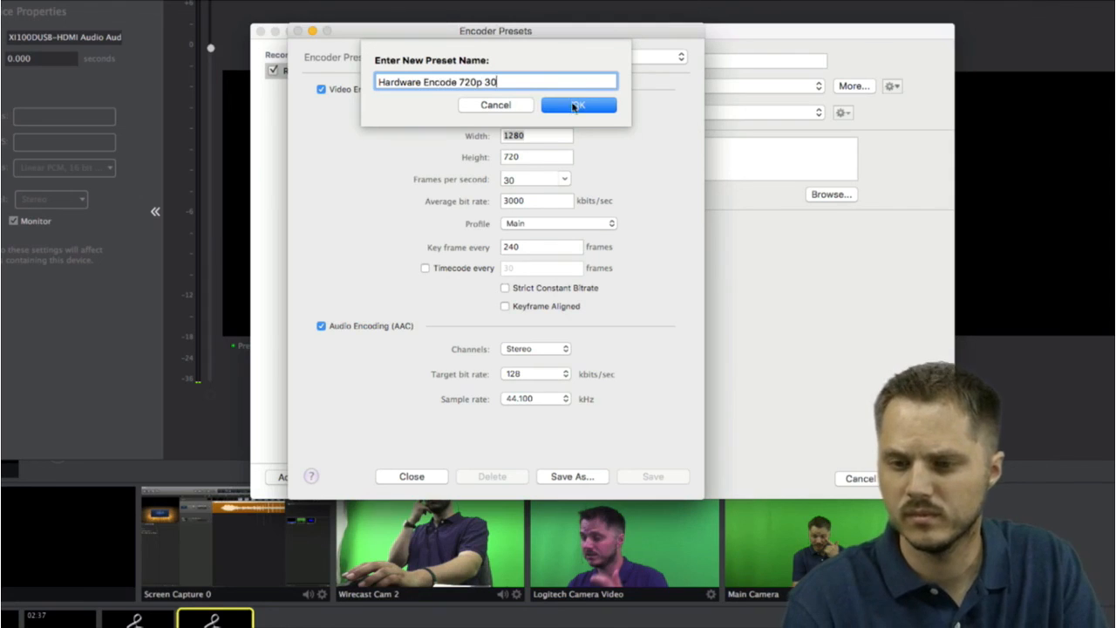
click(577, 105)
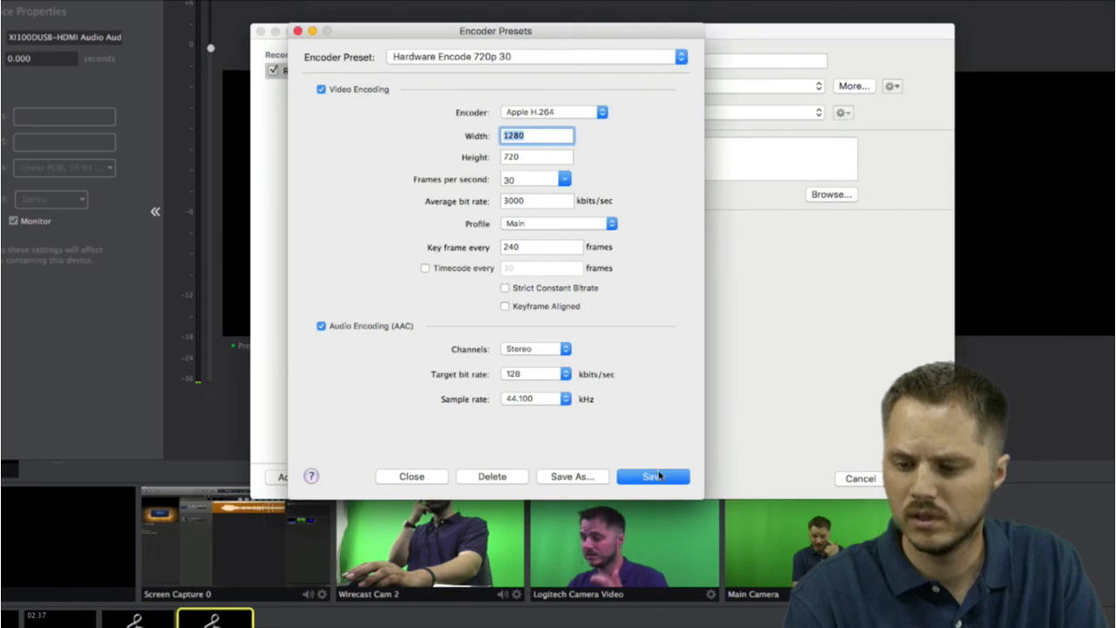
click(654, 476)
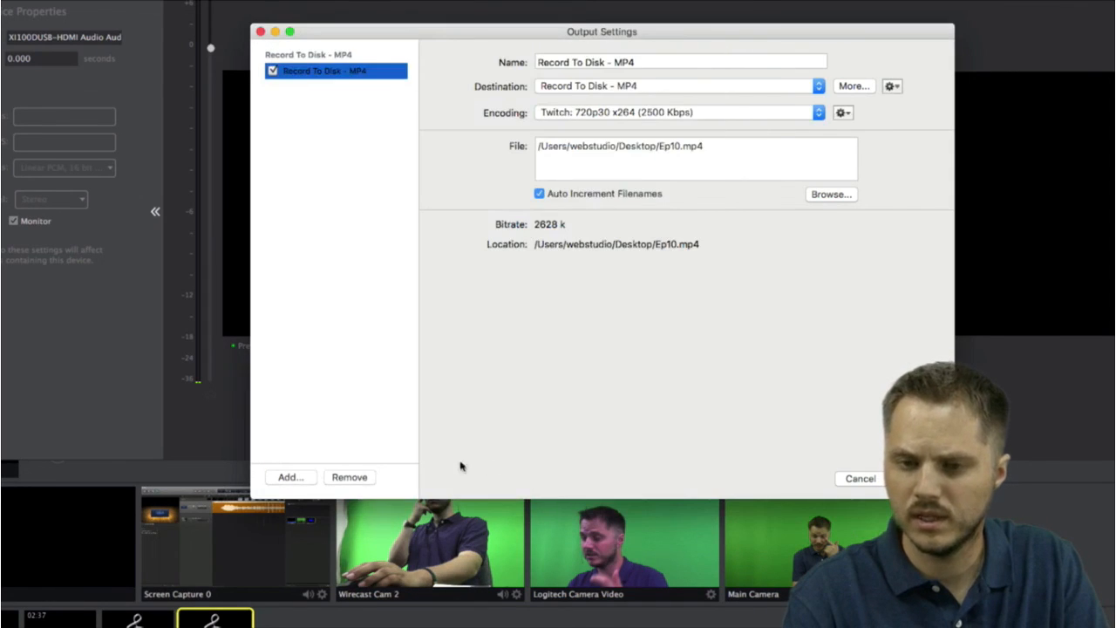
Set the MP4 recording's encoding to Hardware Encode 720p 30 and confirm the output settings
click(629, 111)
click(598, 104)
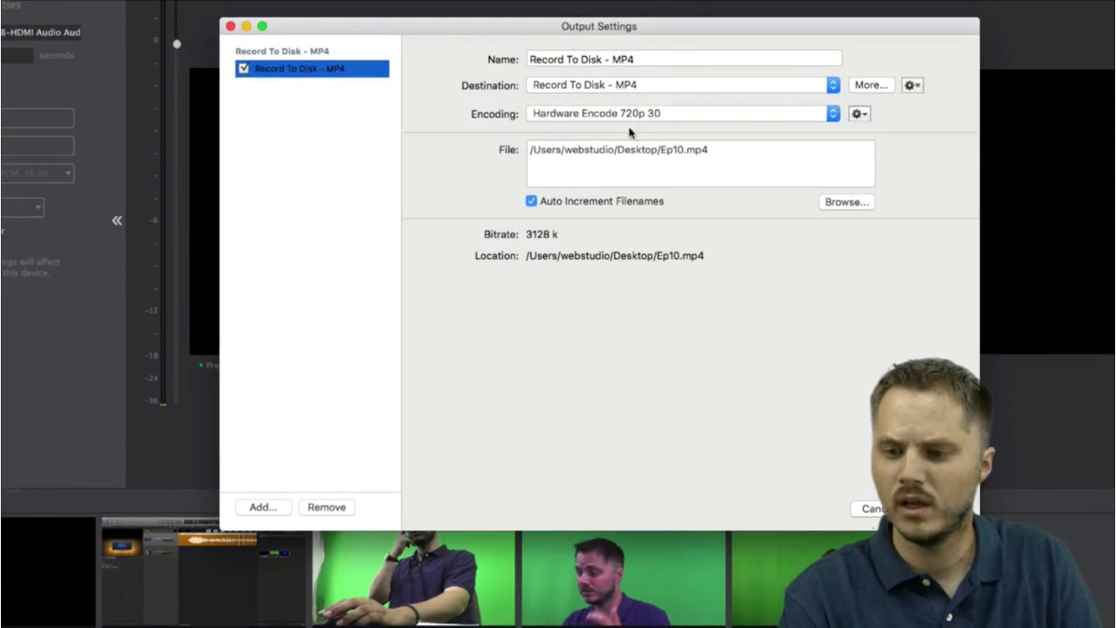
click(631, 117)
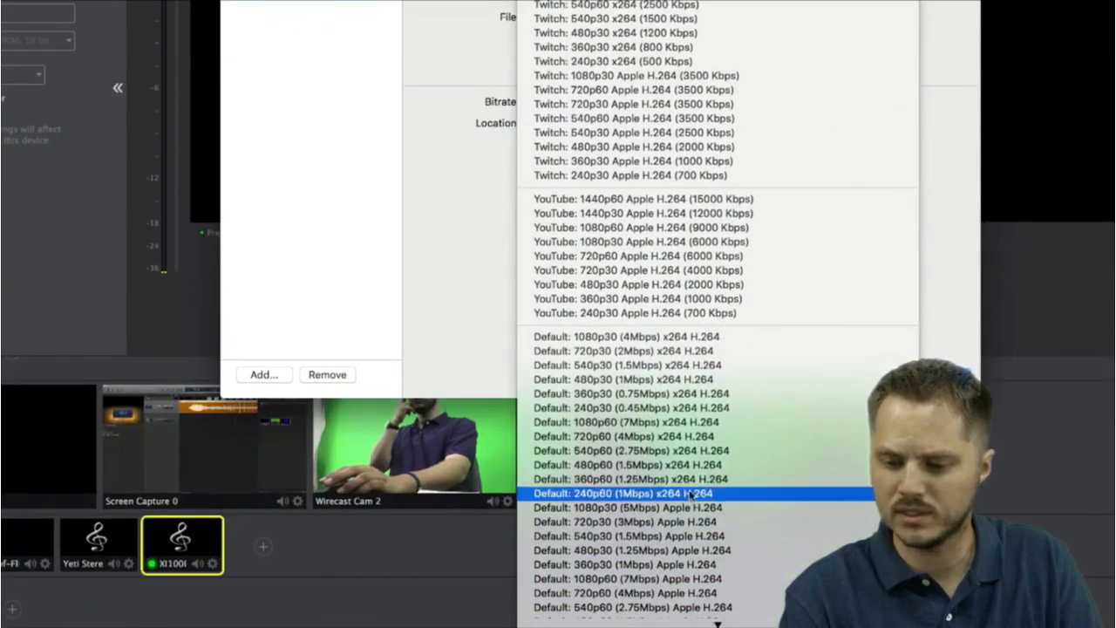
mouse_move(715, 610)
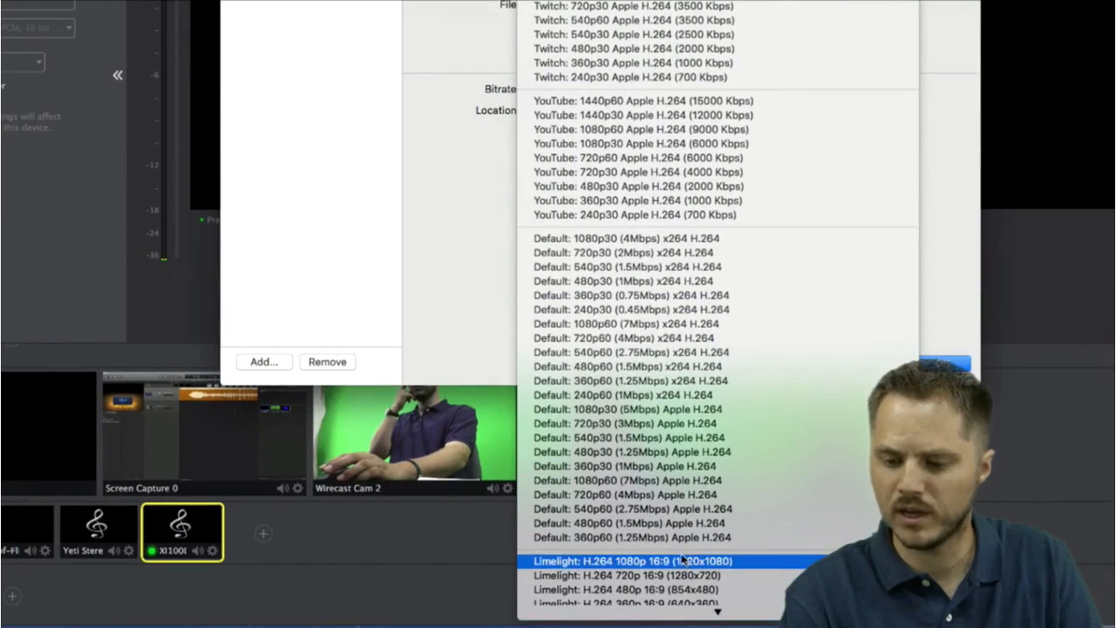
click(494, 262)
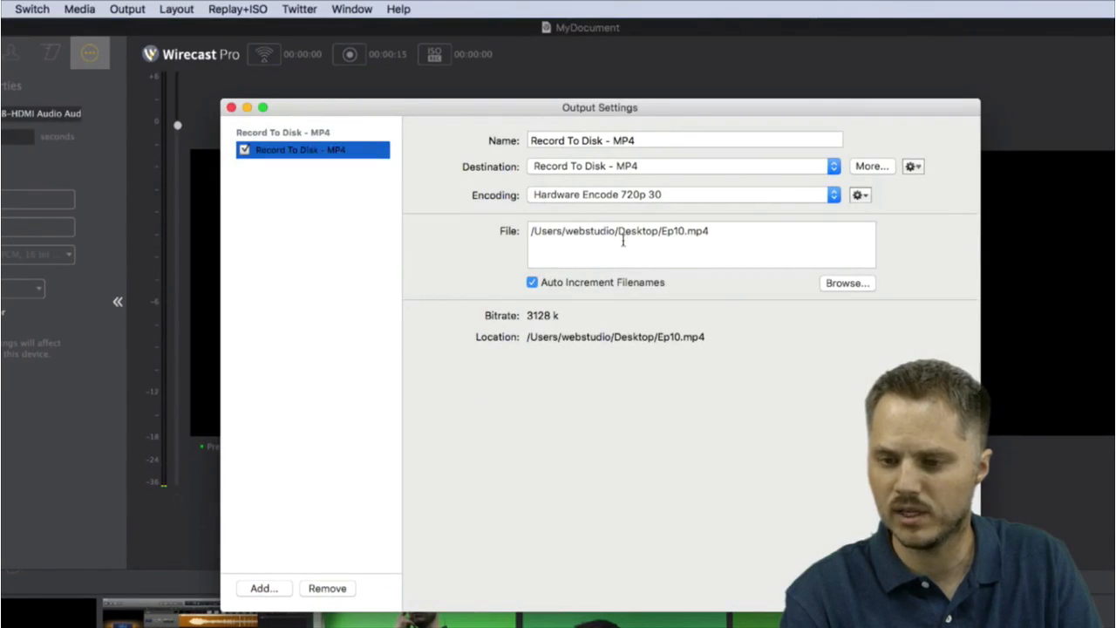
click(599, 197)
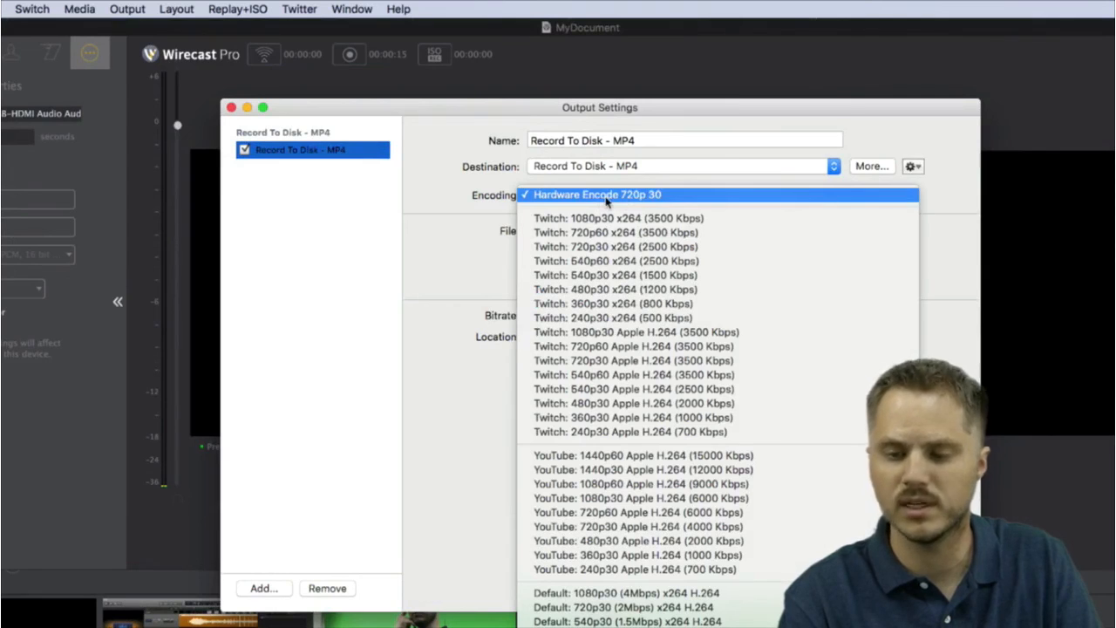
click(439, 265)
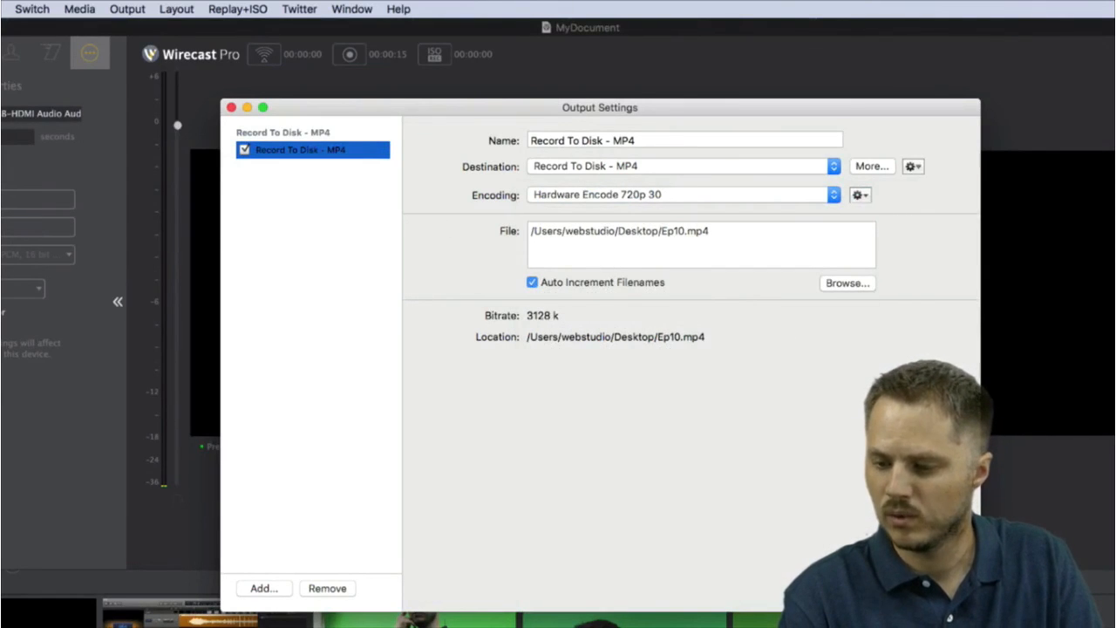
key(Return)
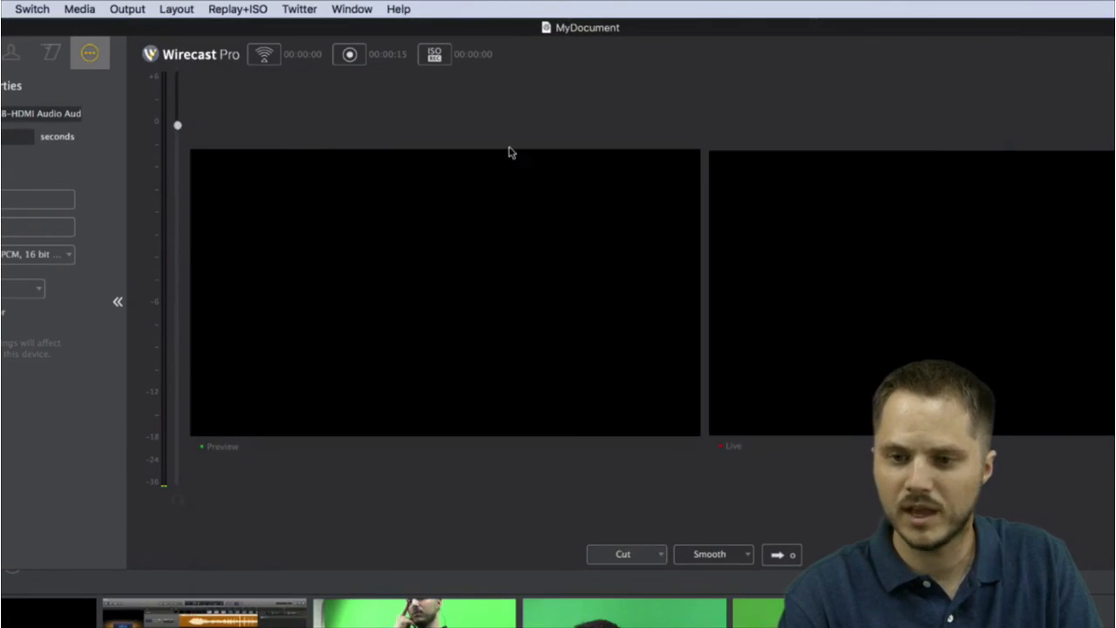
Make a test disk recording of the program output with the hardware encoding preset, and start the ISO recording
click(349, 56)
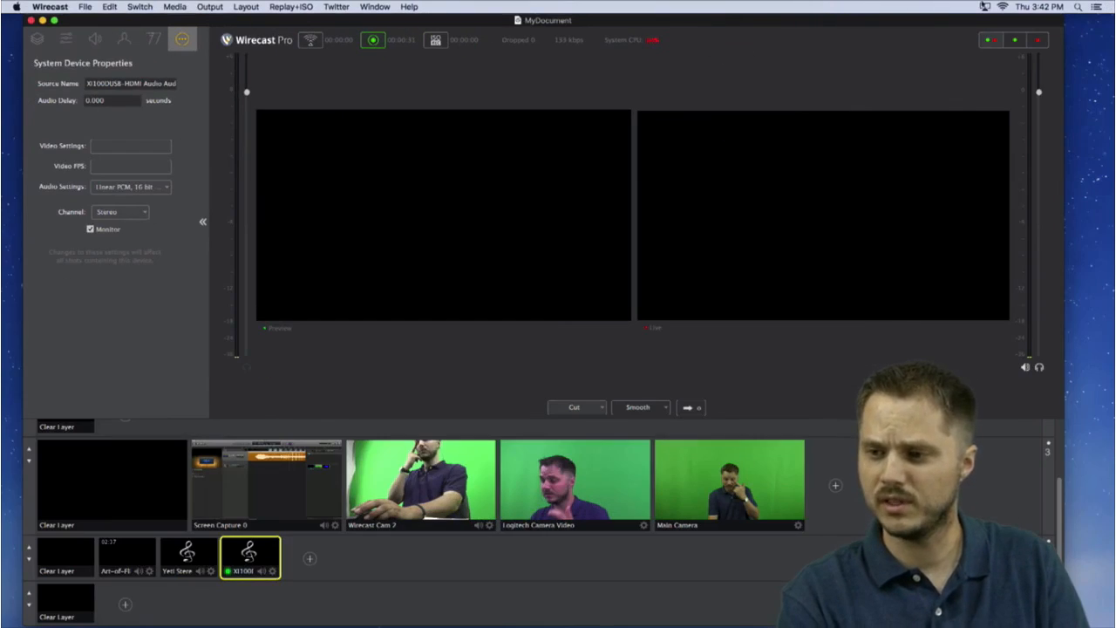
click(377, 44)
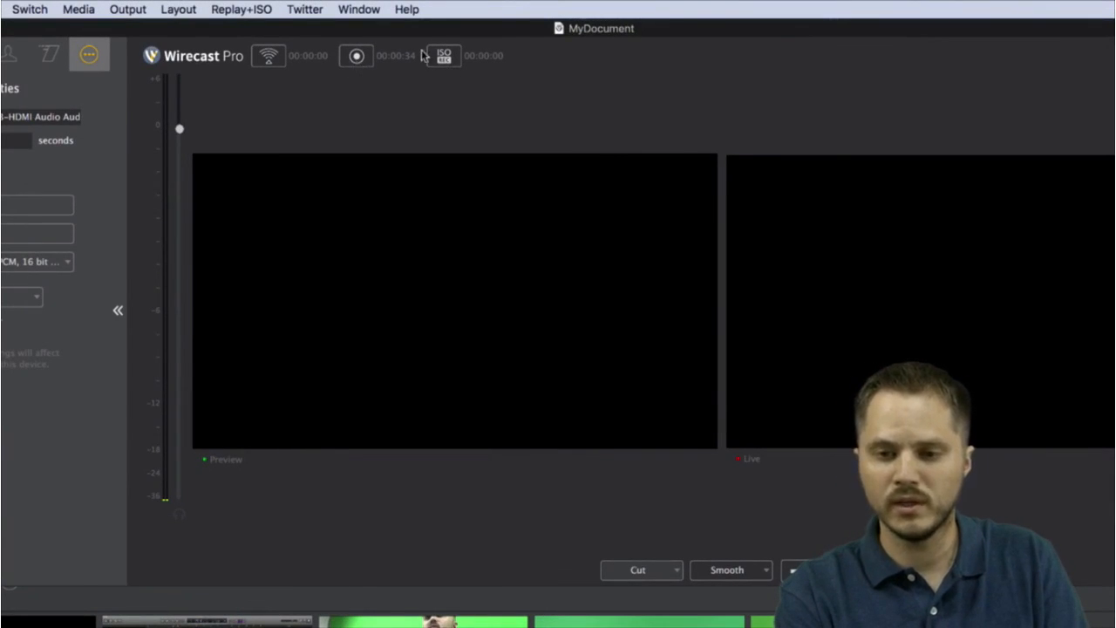
click(445, 58)
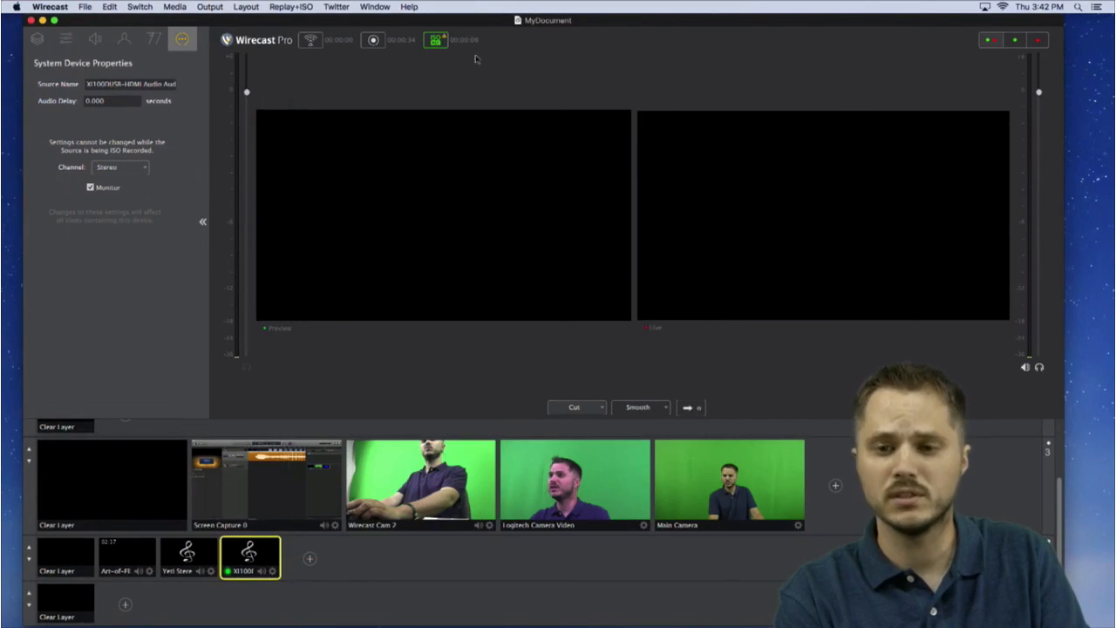
Show the document's output statistics while the ISO recording runs
click(245, 7)
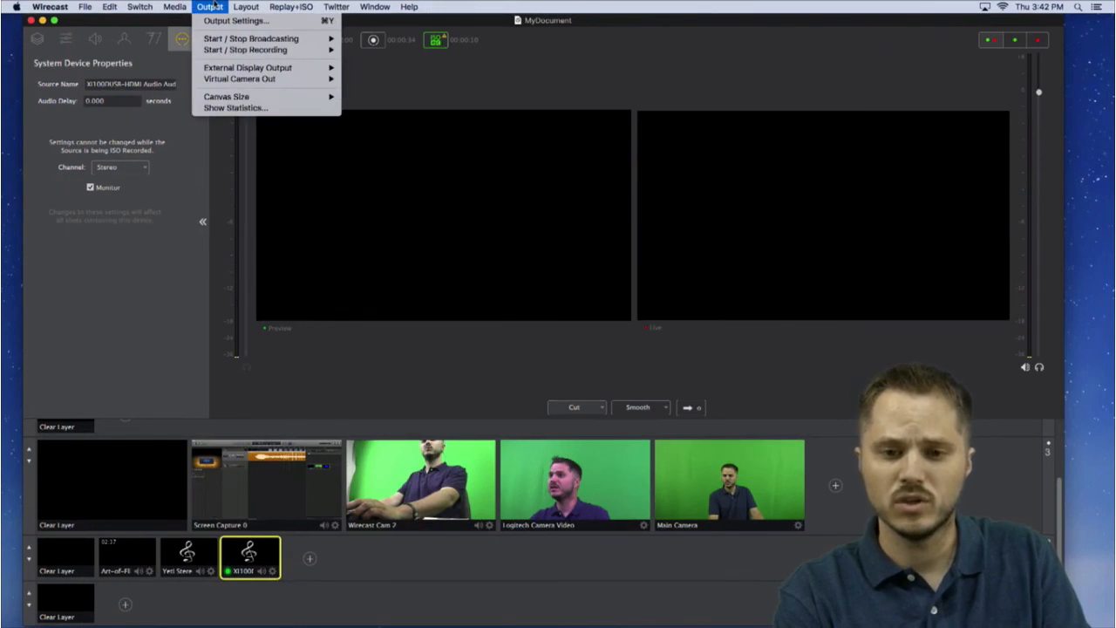
click(244, 108)
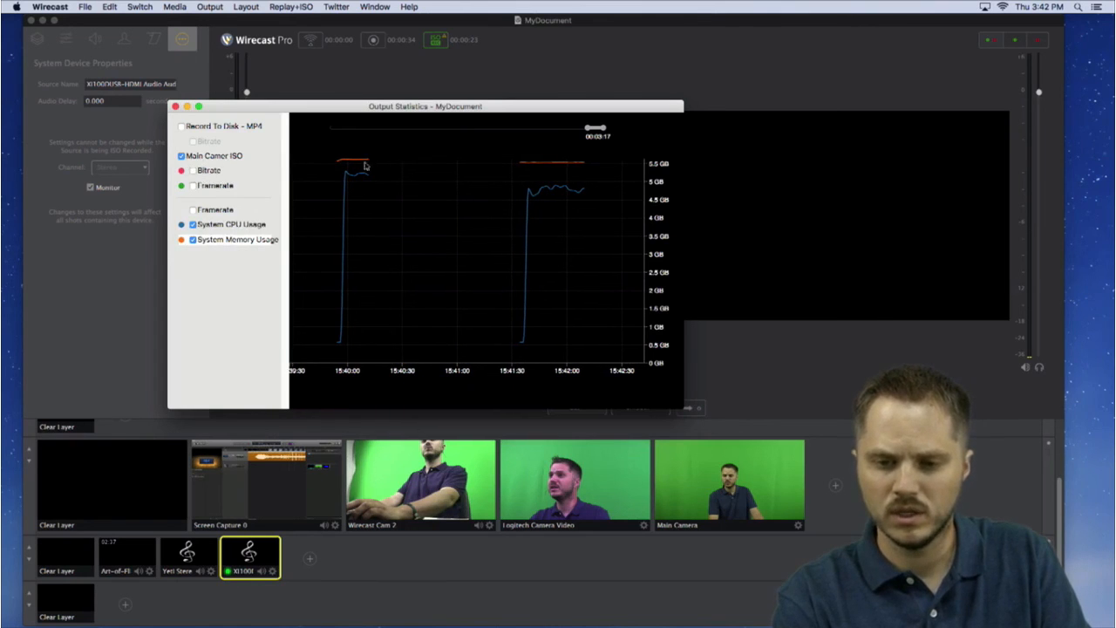
drag(322, 120, 308, 117)
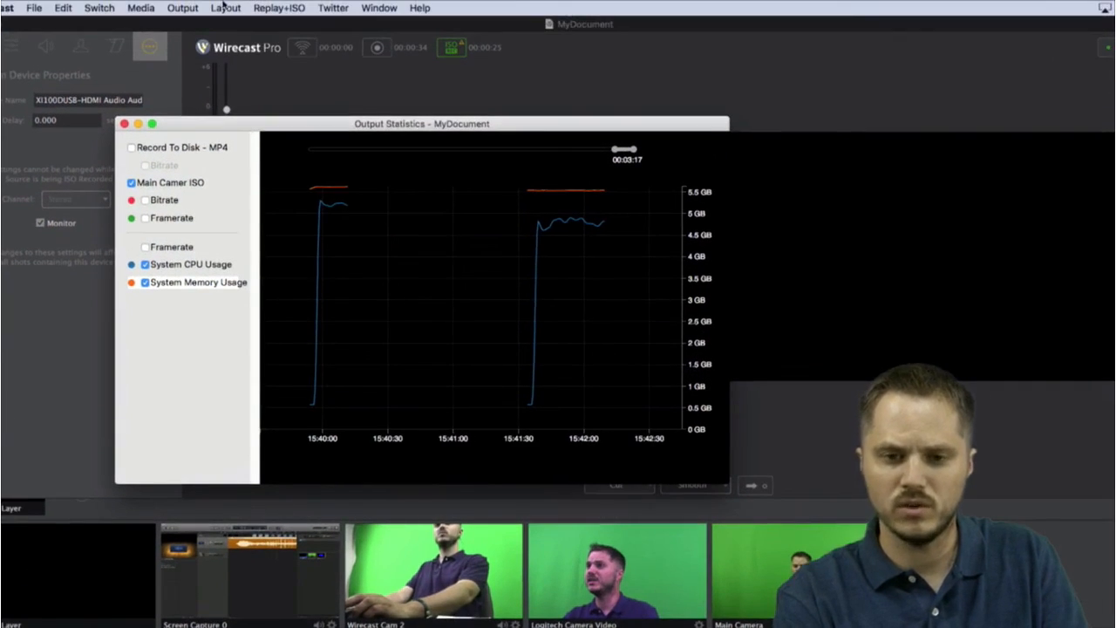
click(182, 0)
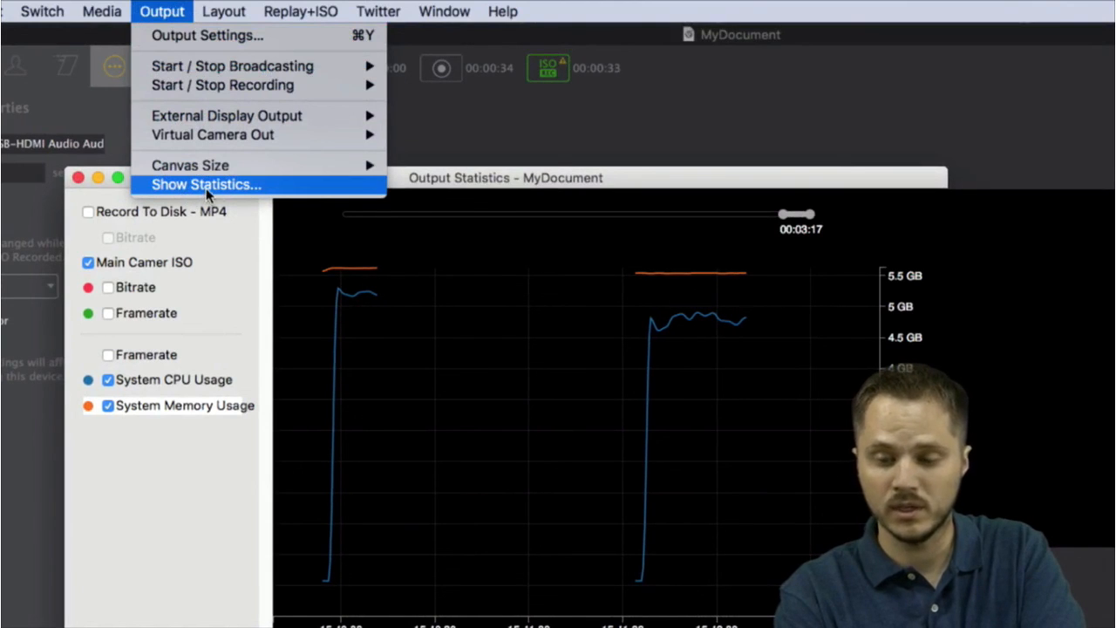
click(206, 188)
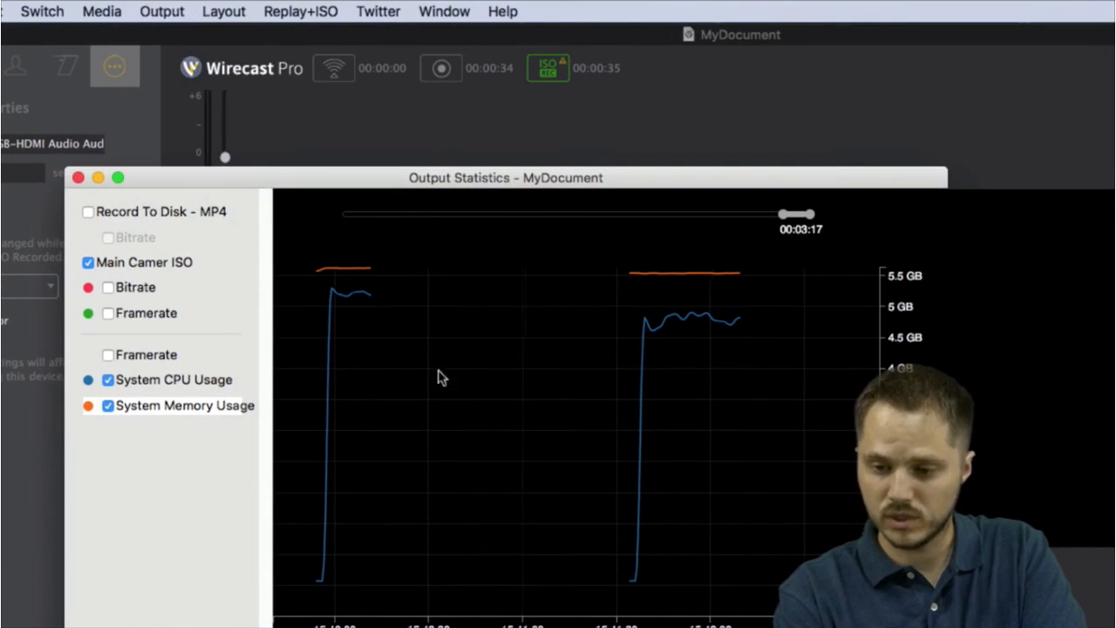
Examine the System CPU Usage and System Memory Usage graphs, alternating the scale between the two
click(182, 386)
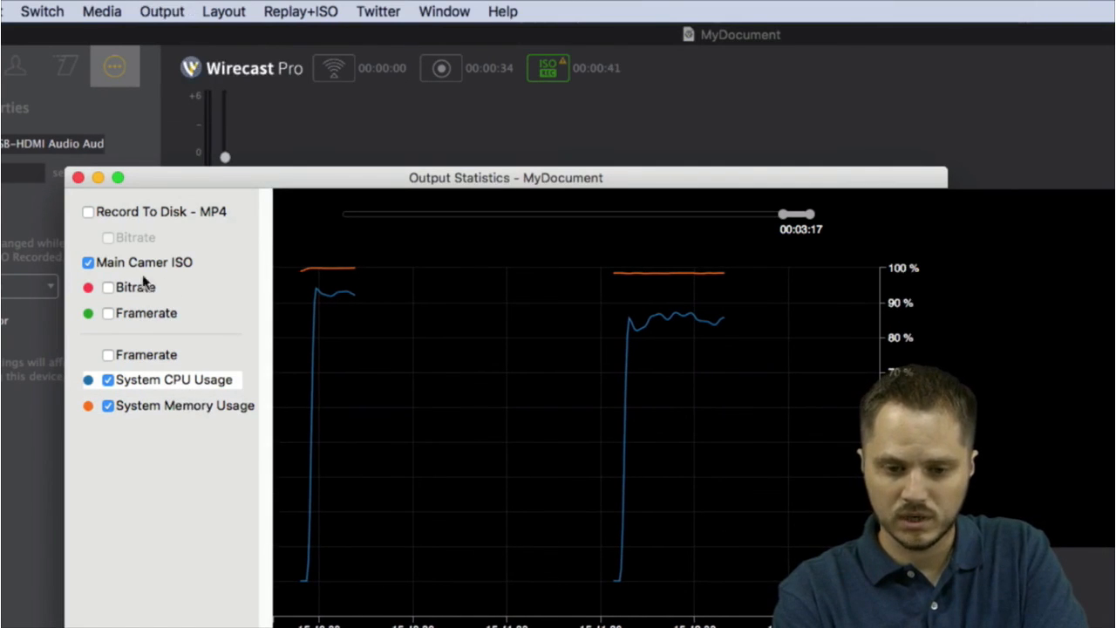
click(155, 406)
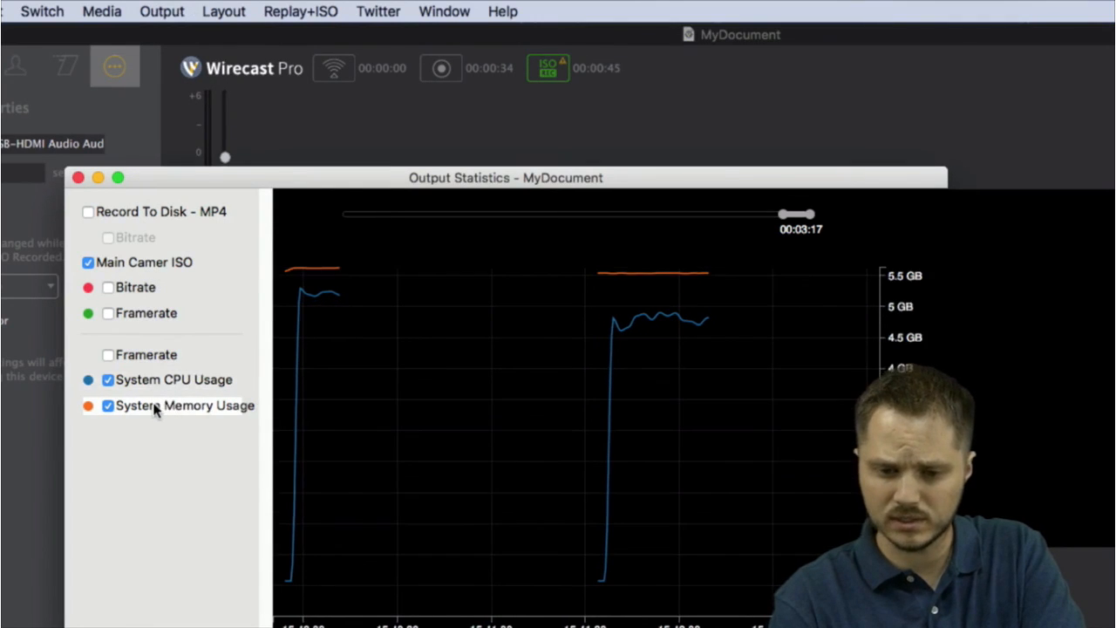
click(158, 387)
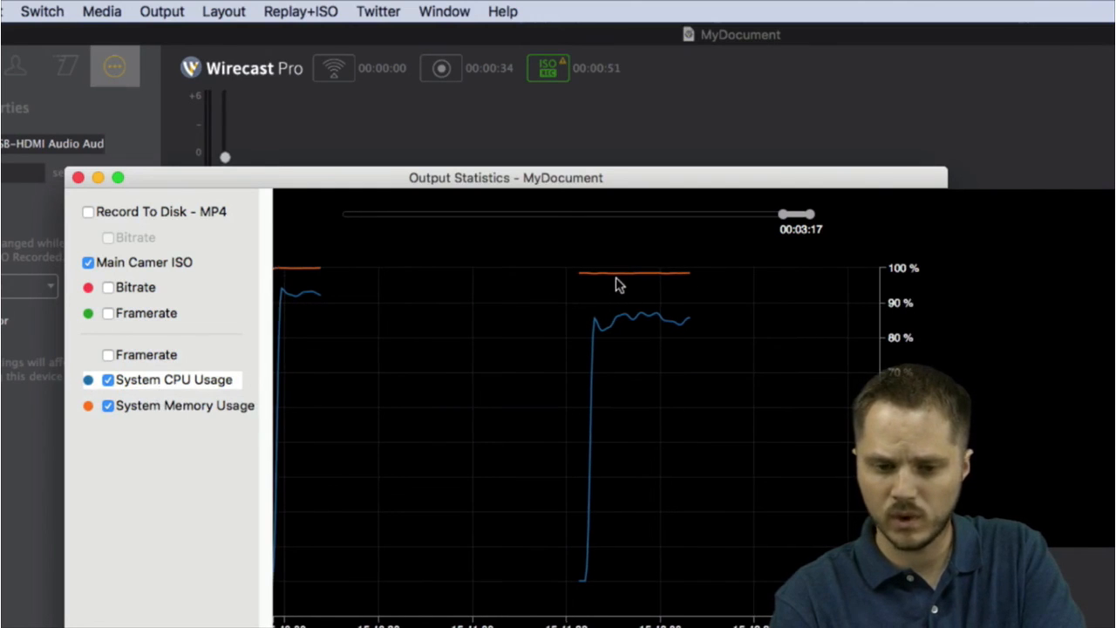
click(175, 410)
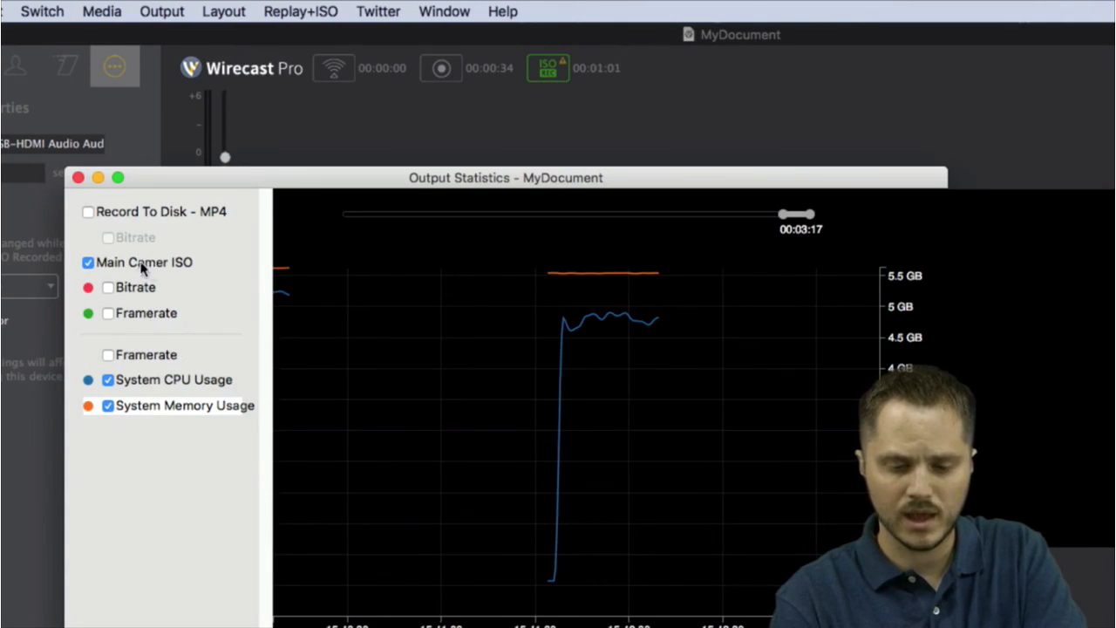
Add the framerate and bitrate of the Main Camer ISO output to the statistics graph, and dismiss the export error alert
click(108, 313)
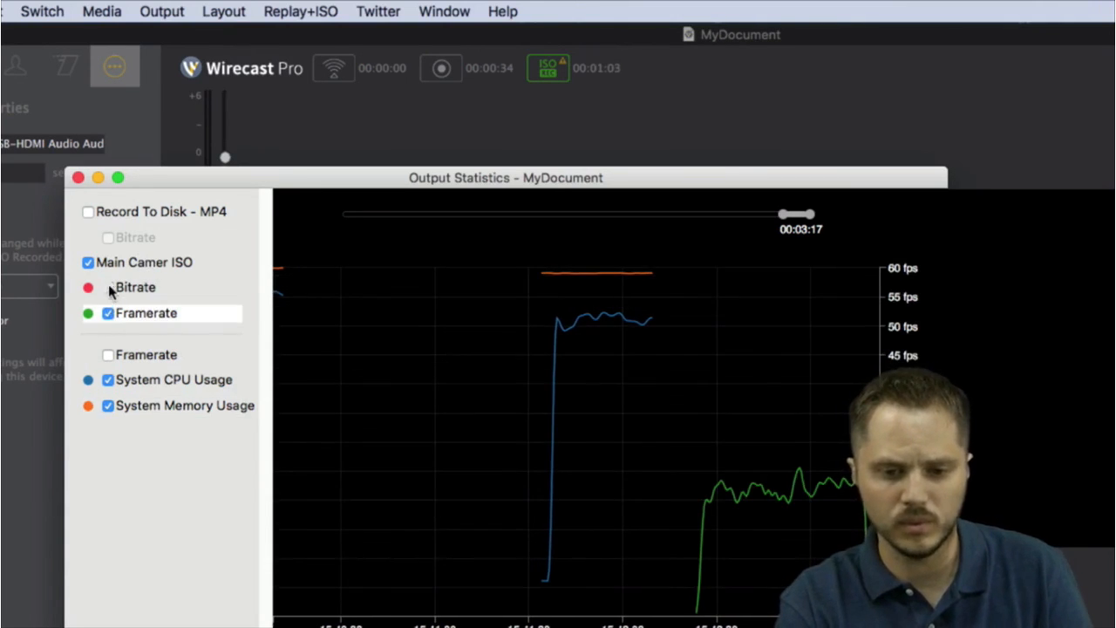
click(109, 288)
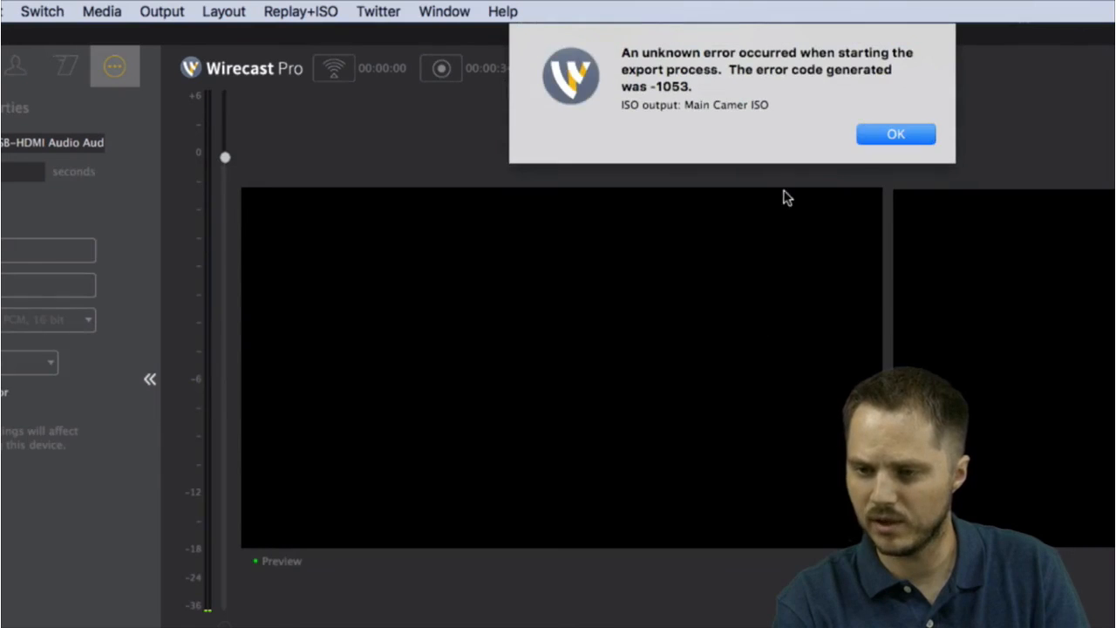
click(923, 134)
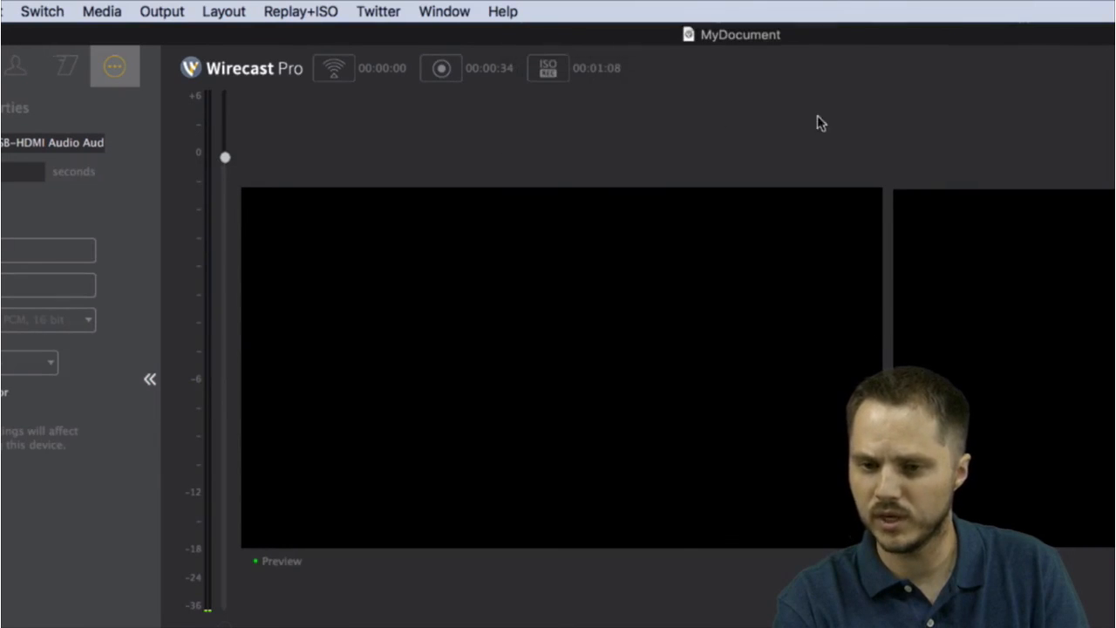
Make a short test ISO recording and stop it
click(548, 74)
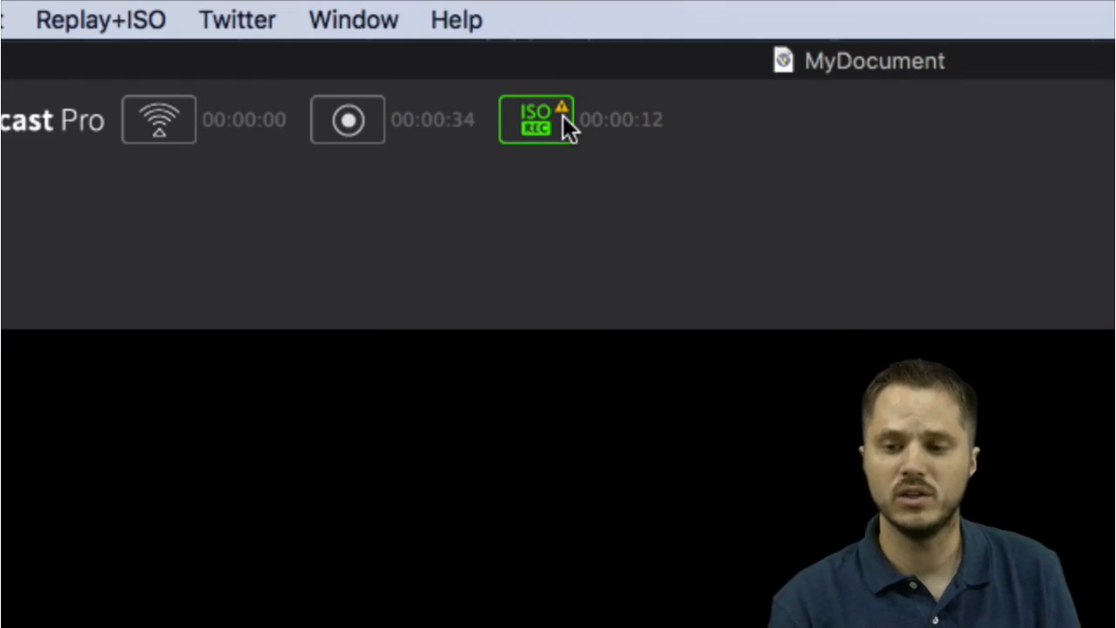
click(558, 122)
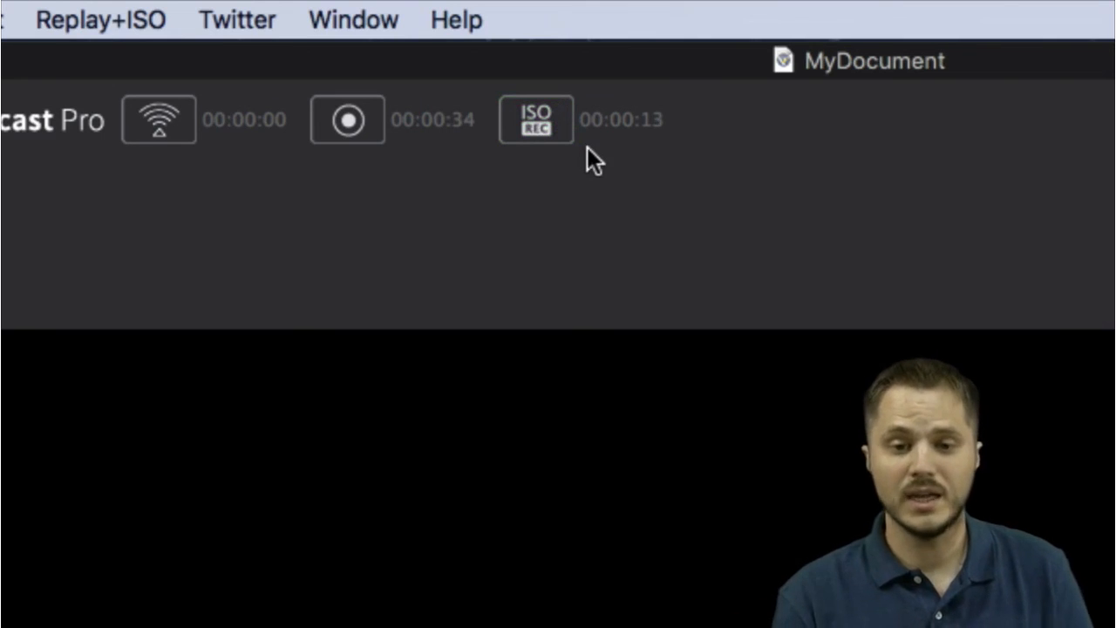
Try configuring the Main Camer ISO for replay, and discard the changes to the ISO configuration
click(130, 20)
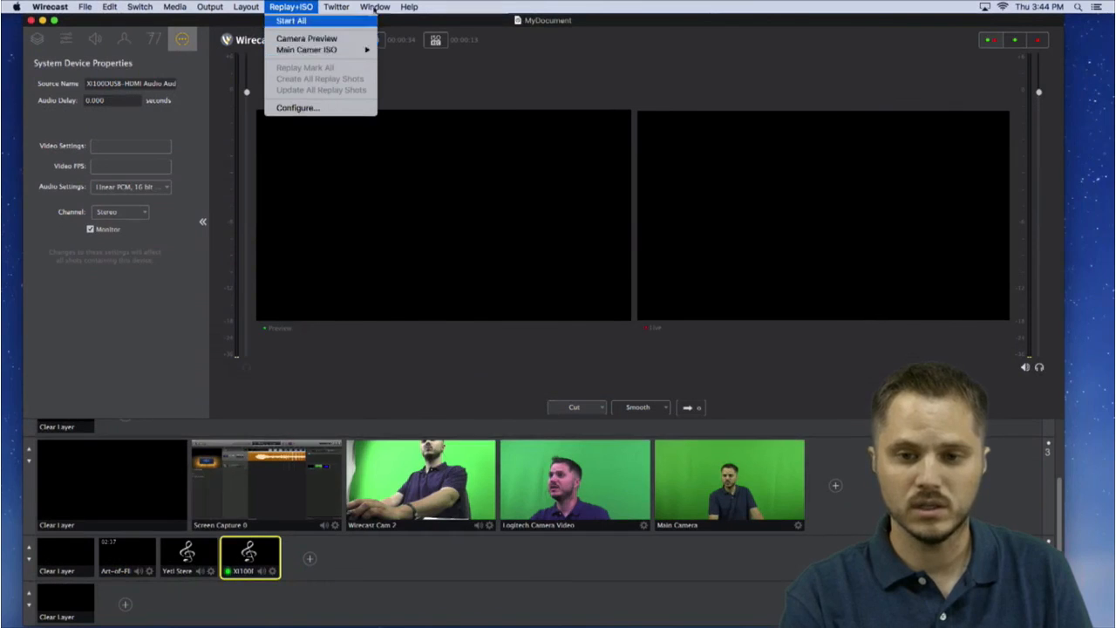
click(314, 108)
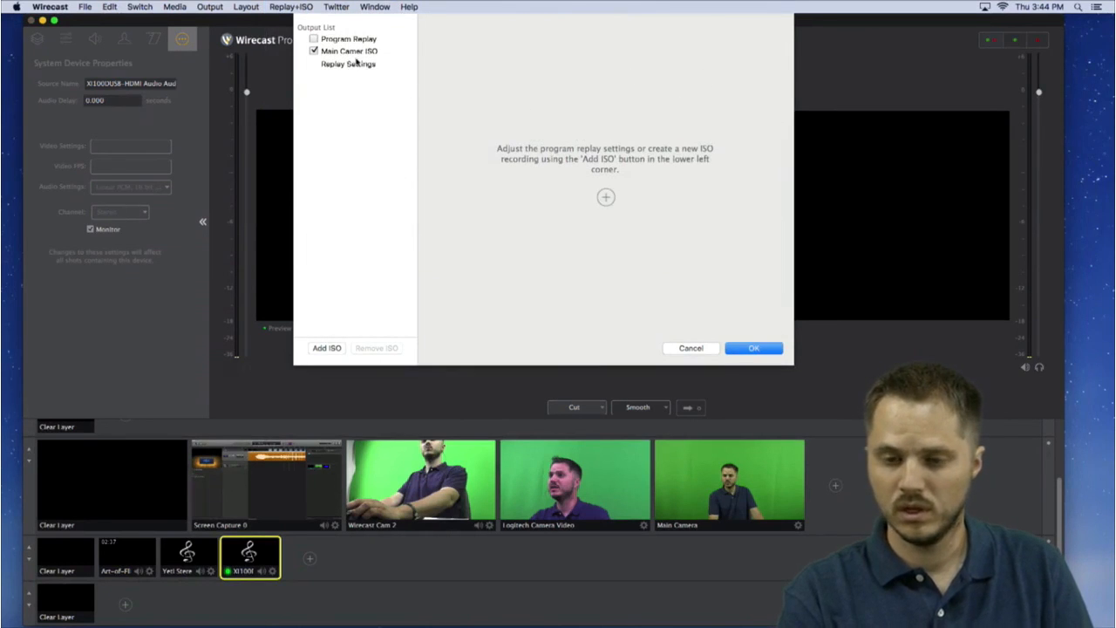
click(358, 60)
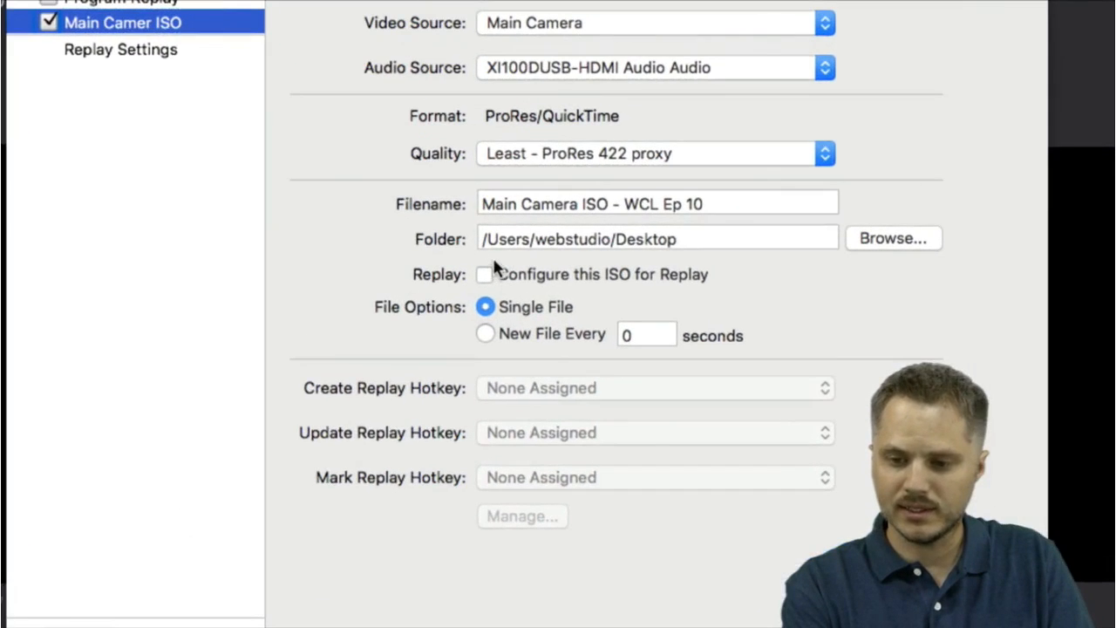
click(485, 274)
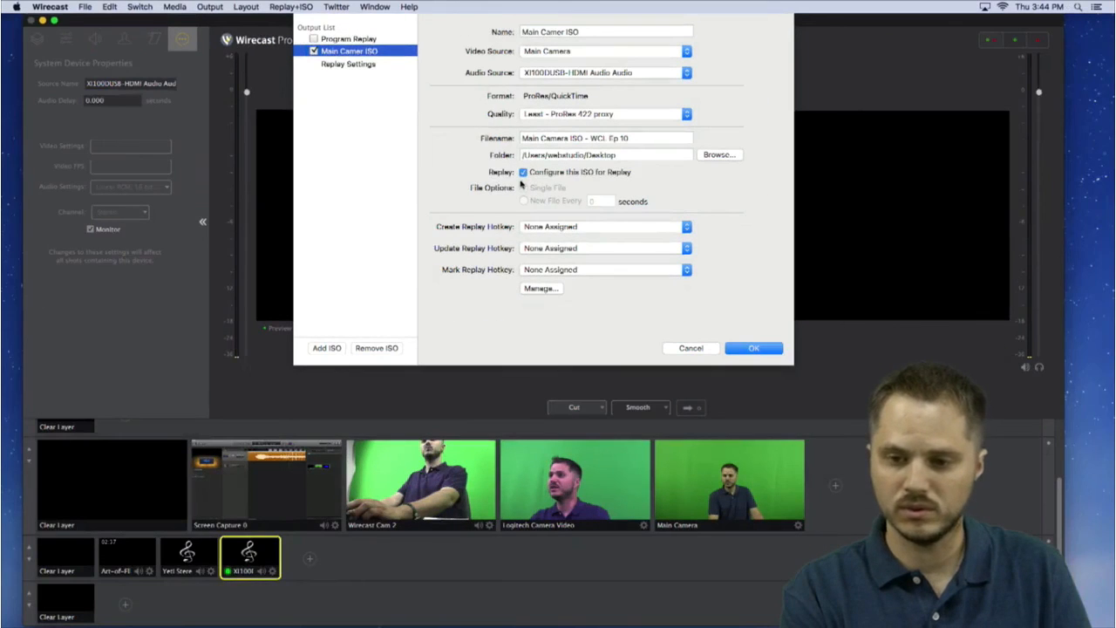
click(693, 348)
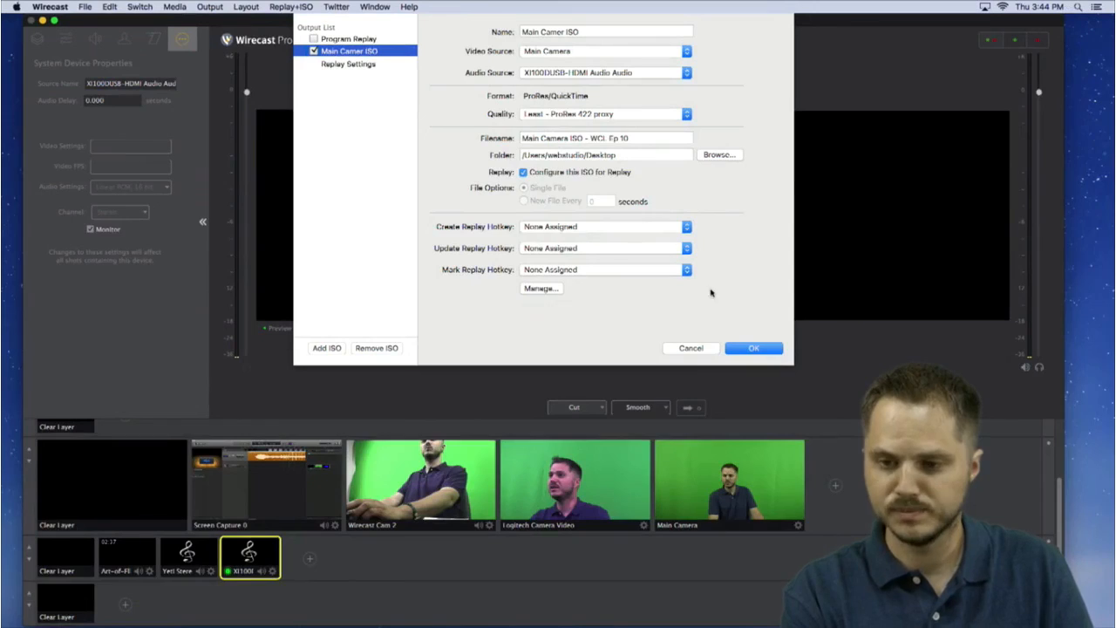
mouse_move(264, 18)
mouse_down()
mouse_move(262, 296)
mouse_move(266, 2)
mouse_up()
key(Escape)
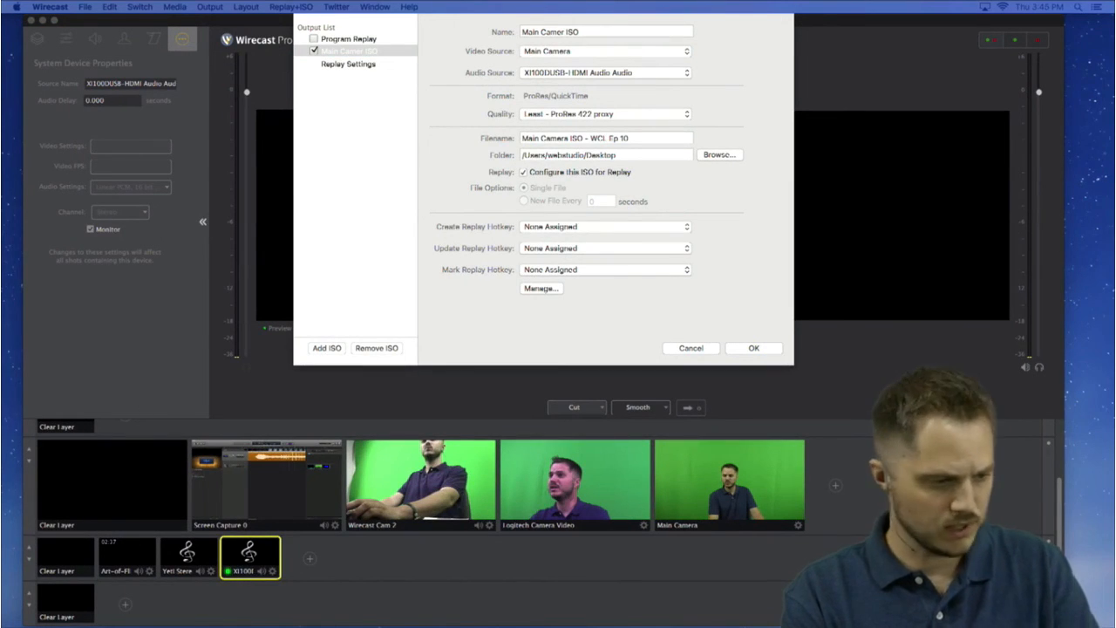
click(279, 480)
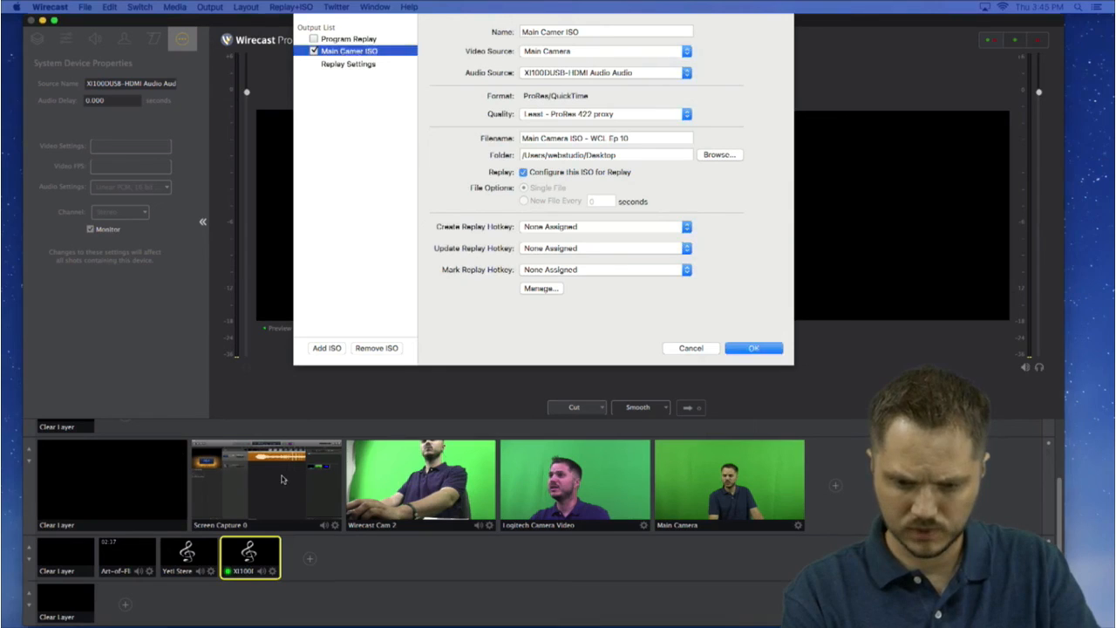
click(690, 348)
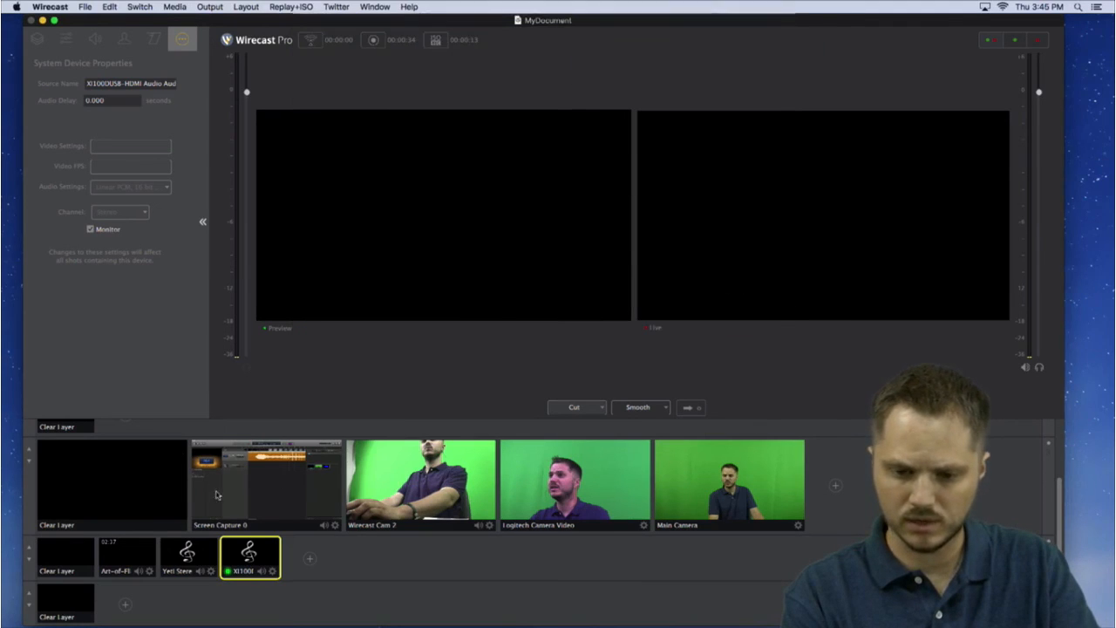
Delete the Screen Capture 0 shot from the layer holding the camera shots
click(288, 506)
right_click(293, 516)
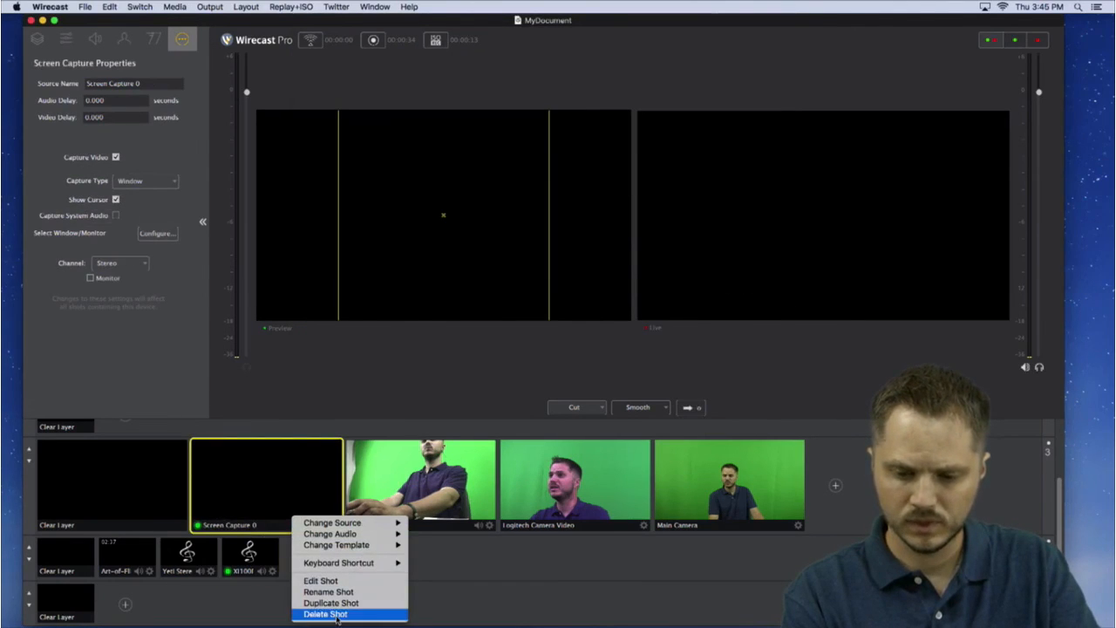
click(325, 614)
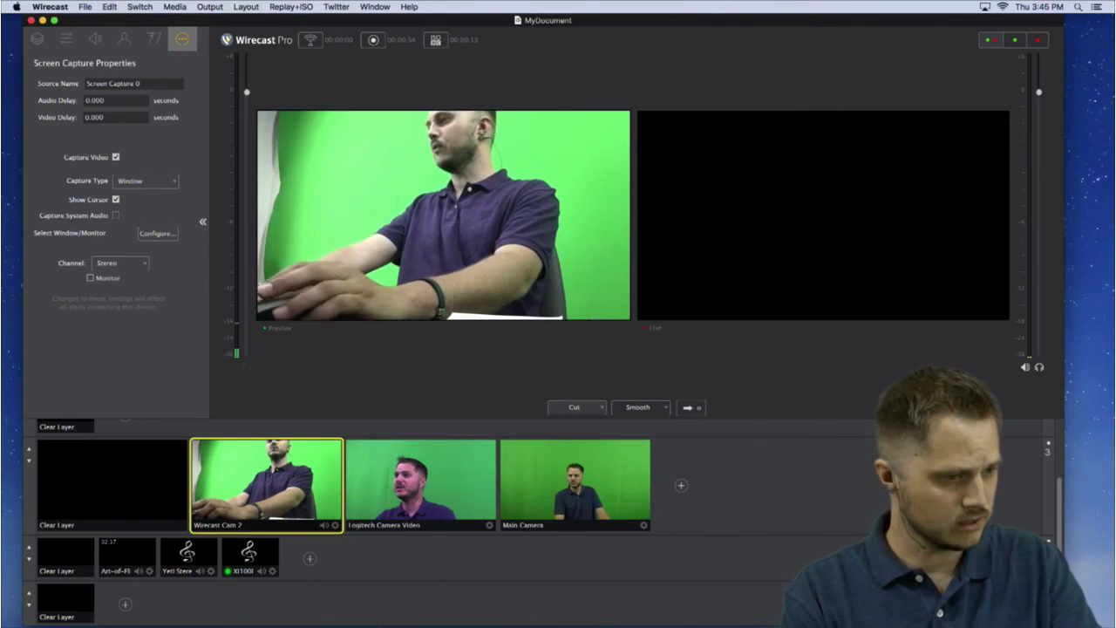
Clear the desktop by closing the Output Statistics and Audio Mixer windows and minimizing the document, keeping it open
click(443, 28)
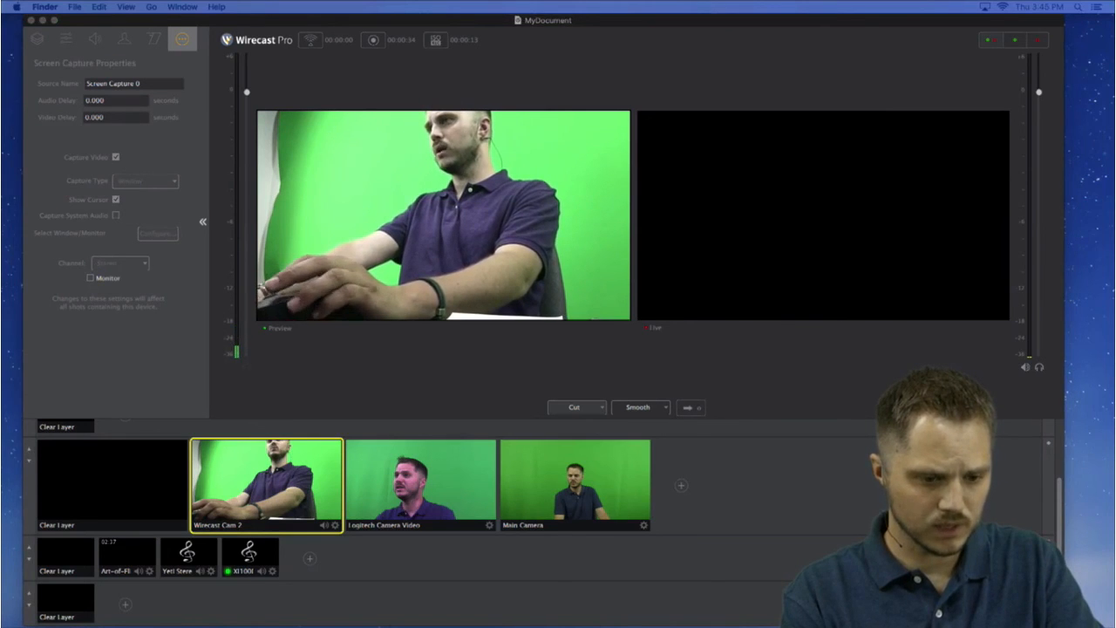
click(43, 20)
click(388, 103)
drag(389, 103, 413, 216)
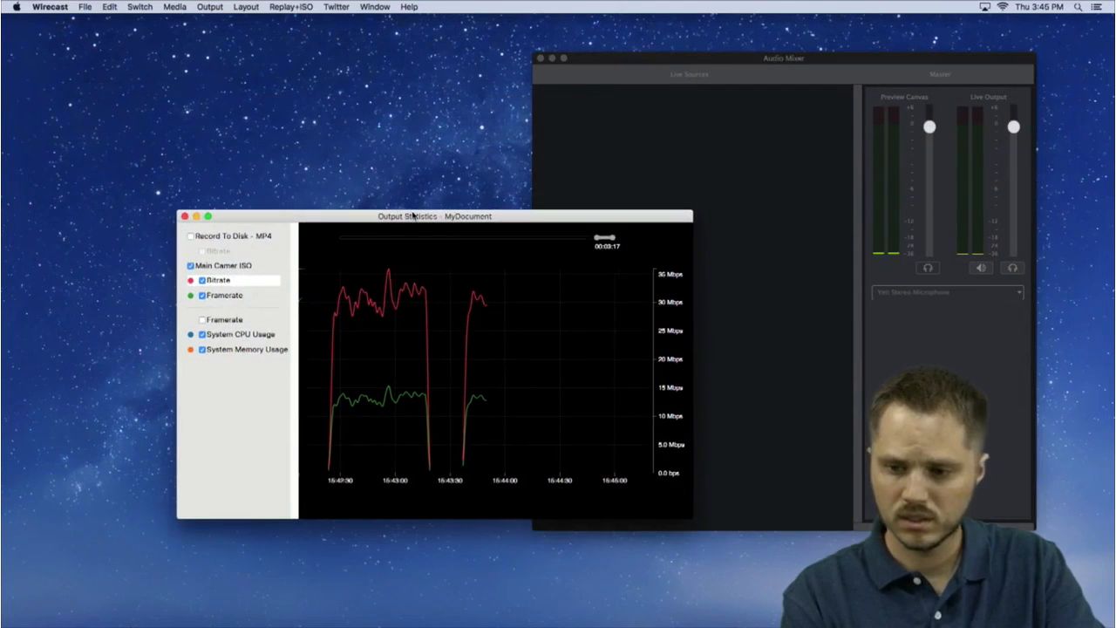
key(super+w)
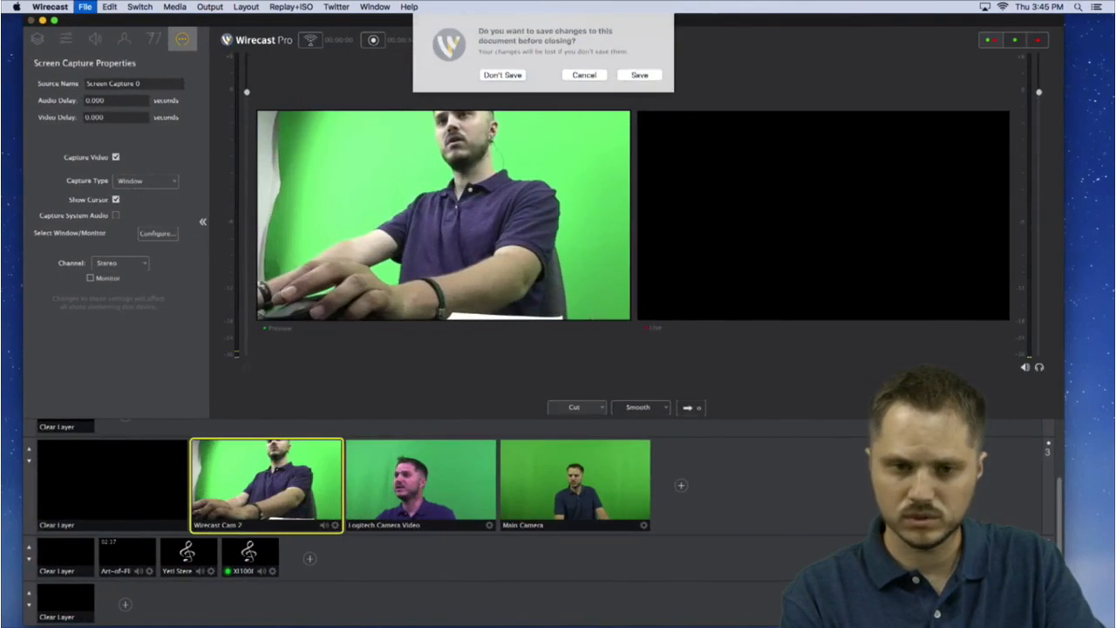
click(582, 75)
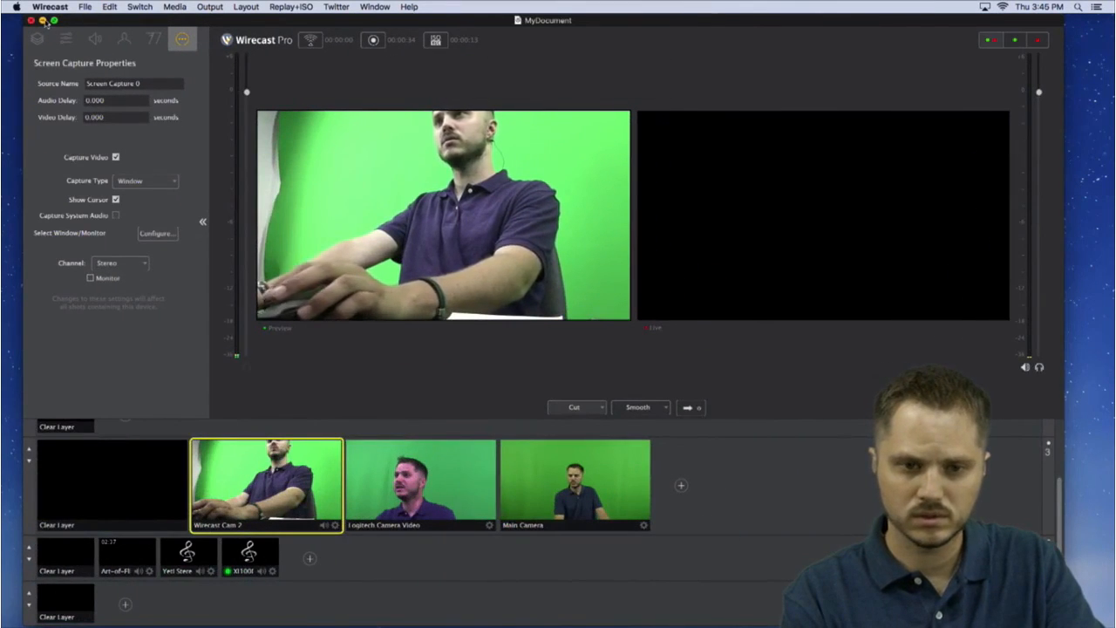
key(super+m)
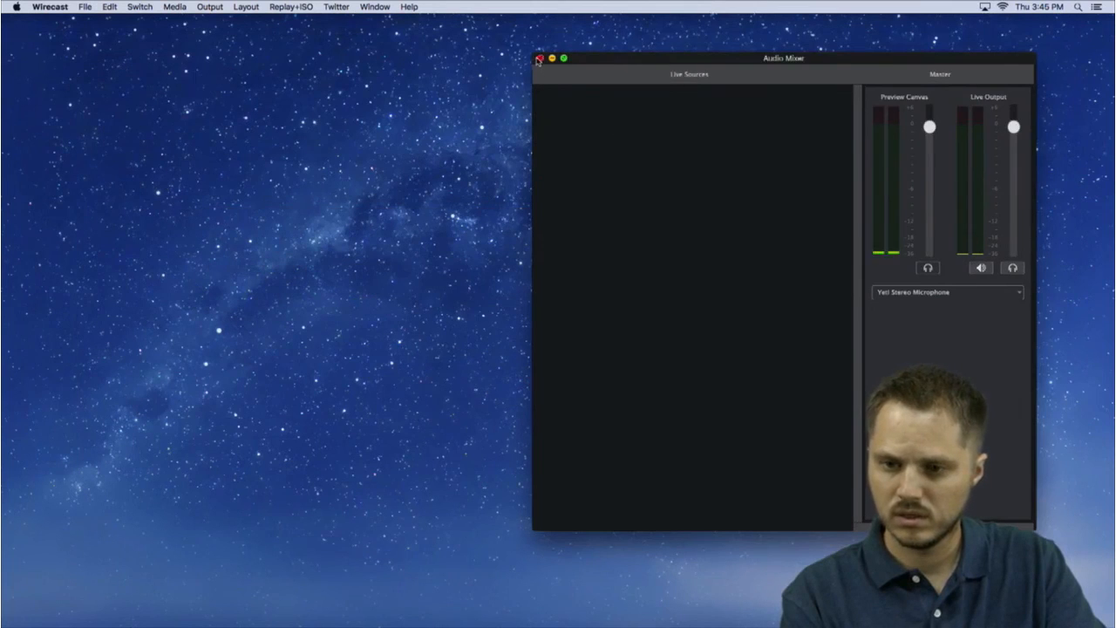
click(539, 58)
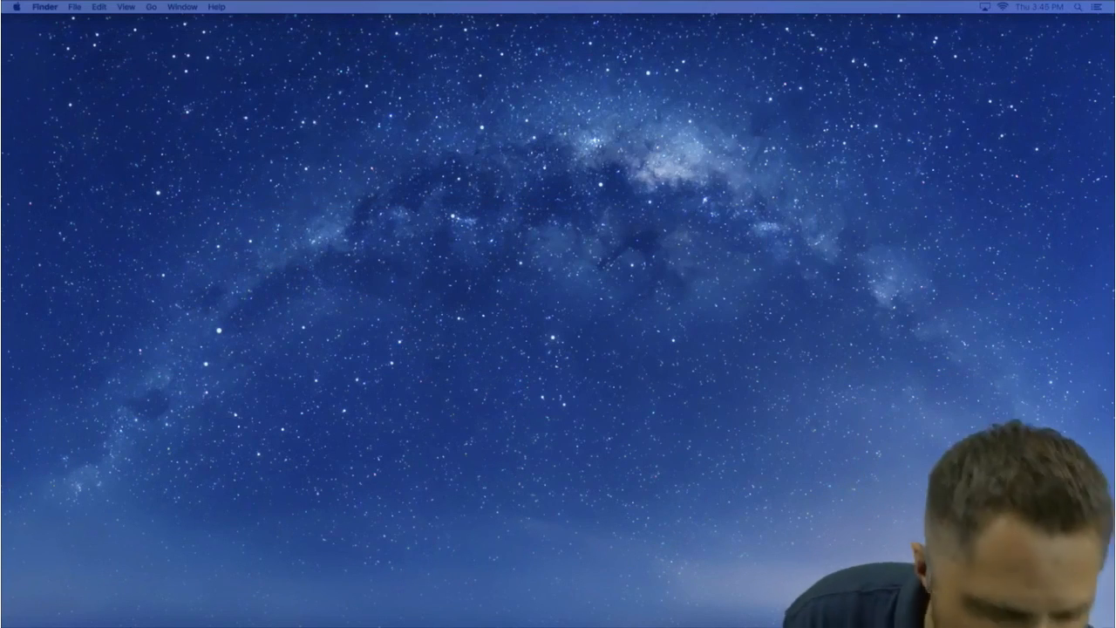
Move the two Main Camera ISO .mov recordings onto the empty desktop and place them side by side
drag(2, 348, 704, 209)
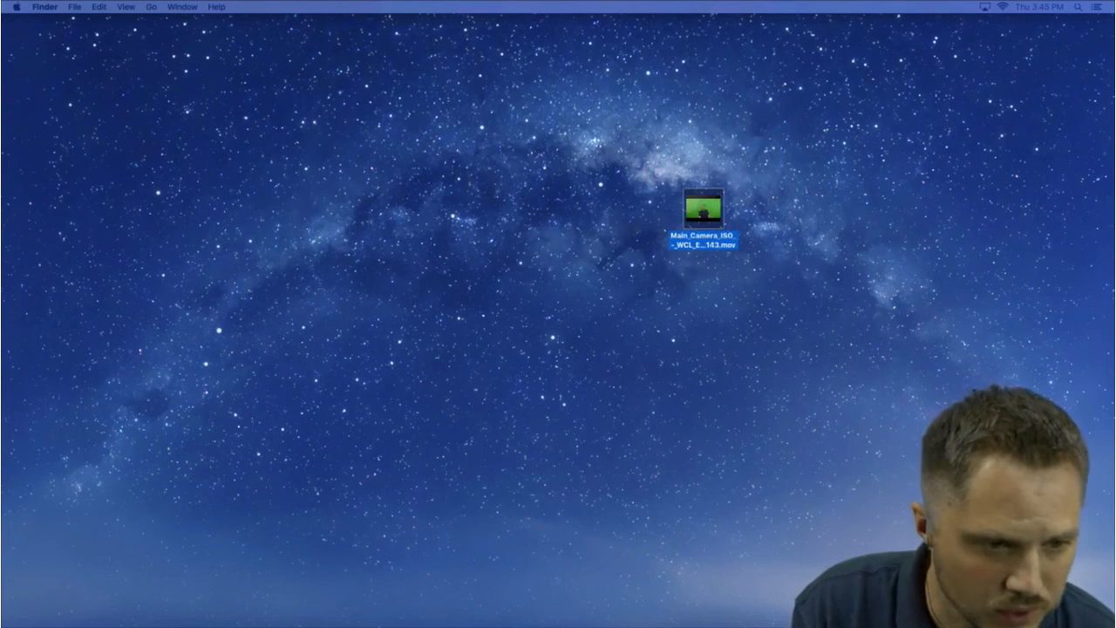
drag(2, 261, 618, 205)
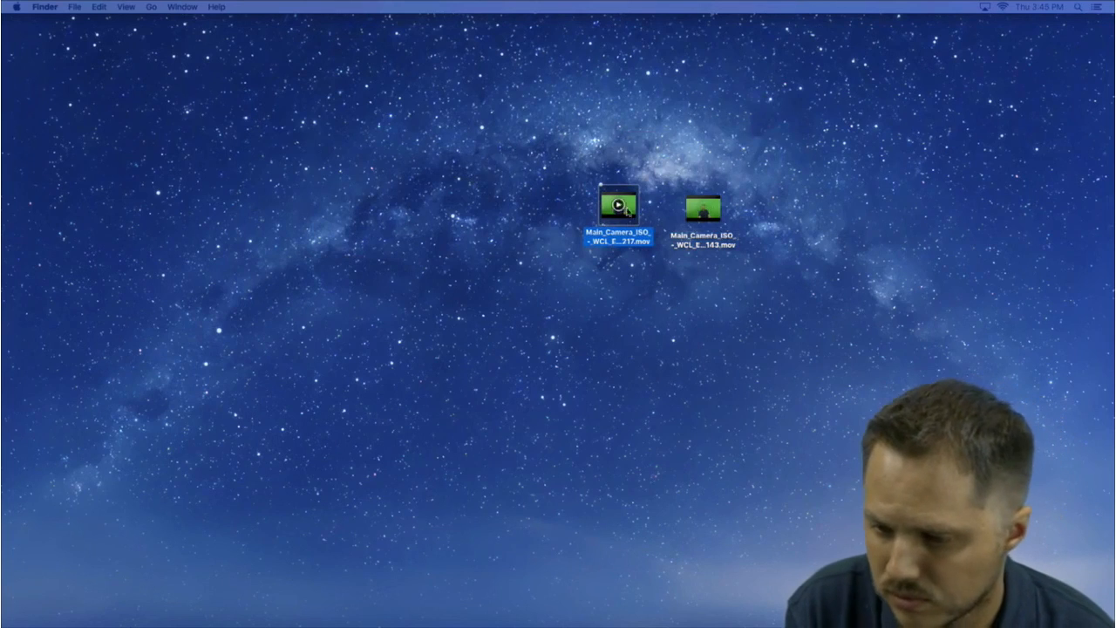
mouse_move(626, 211)
mouse_down()
mouse_move(613, 237)
mouse_move(612, 215)
mouse_up()
click(657, 178)
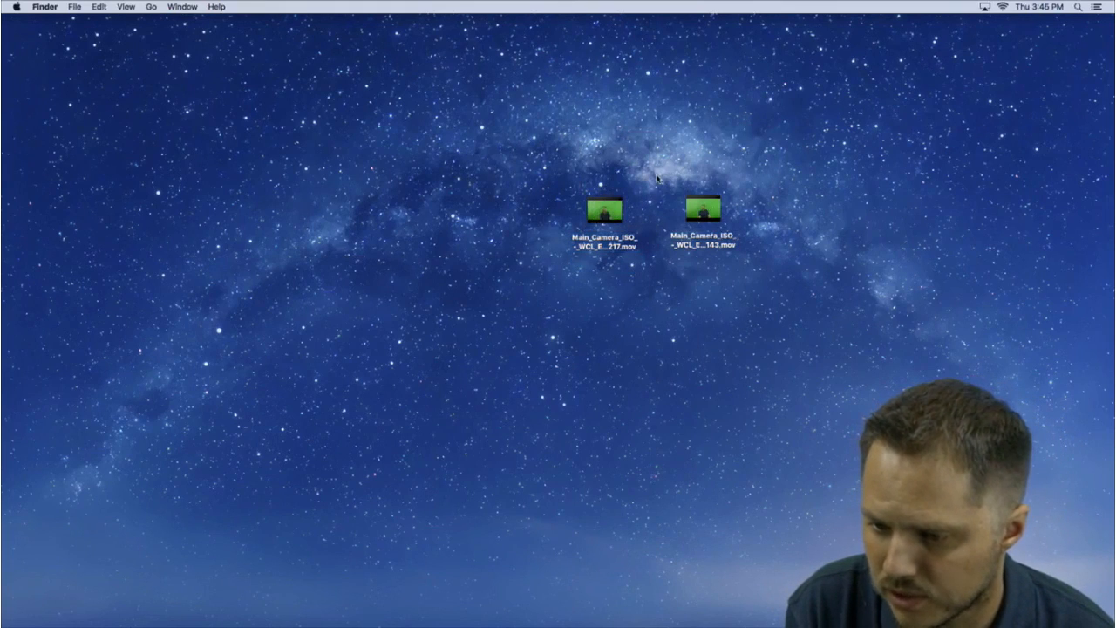
Preview the Main Camera ISO recording ending in 217.mov with Quick Look, and close the preview
click(622, 208)
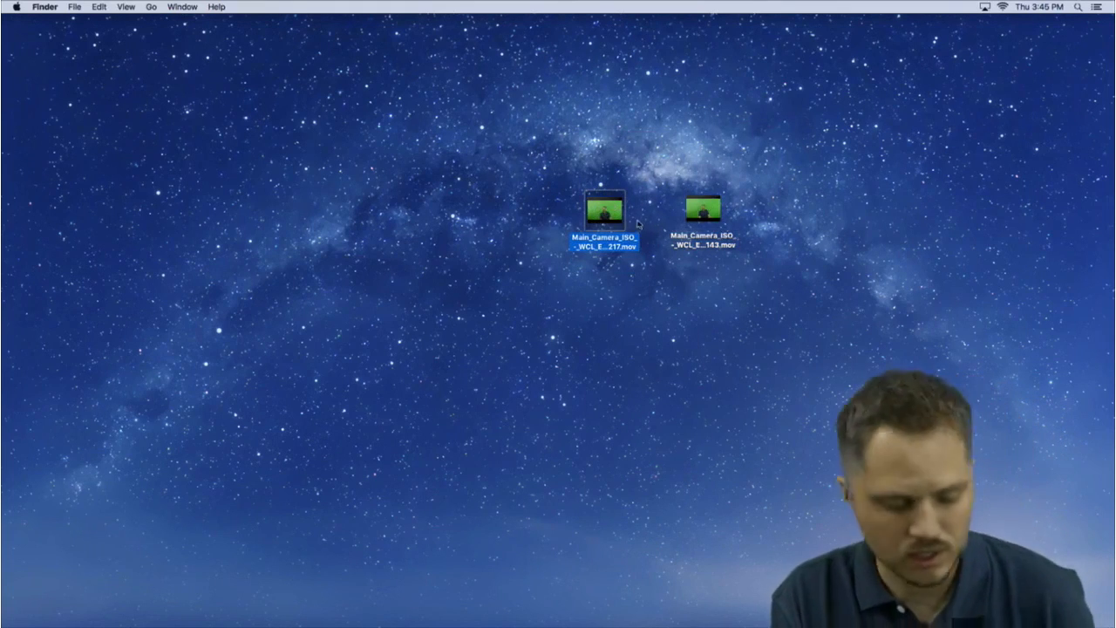
key(space)
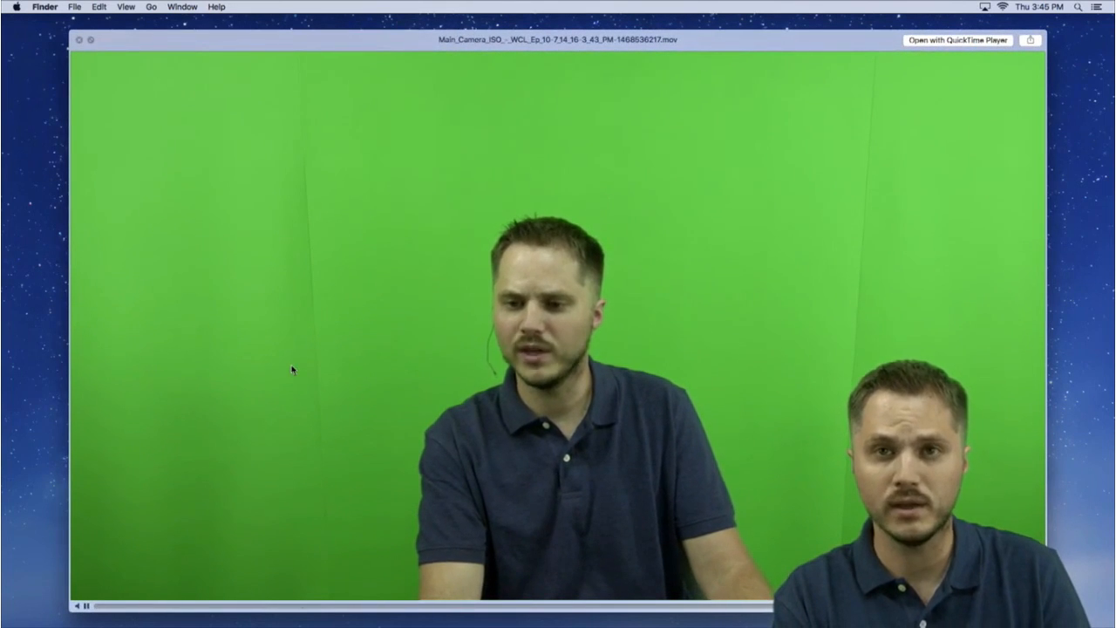
key(space)
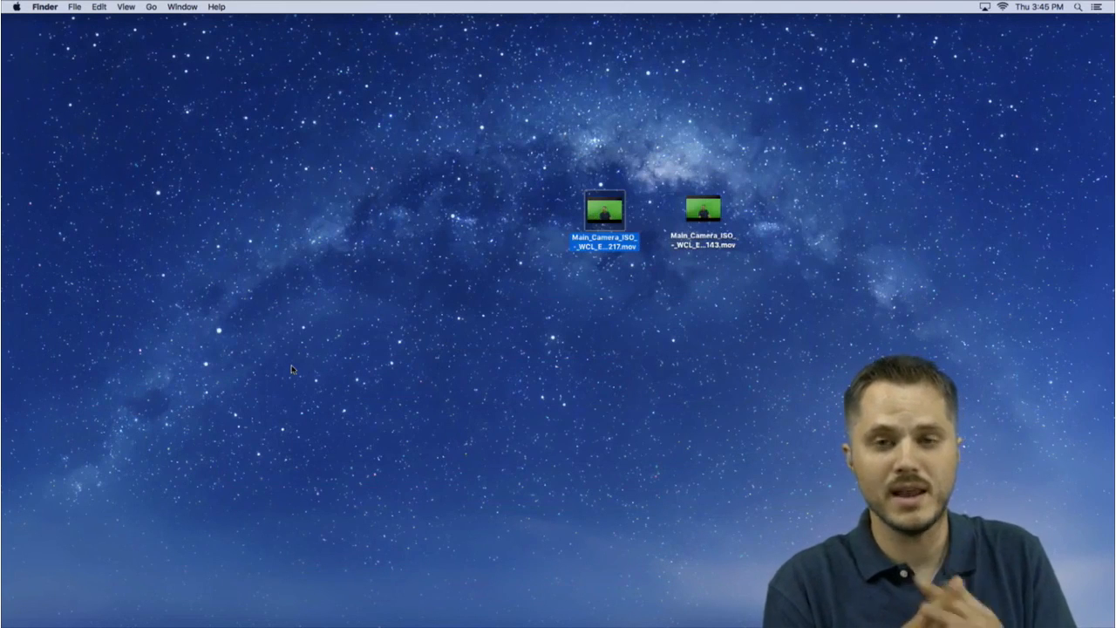
Switch back to the minimized Wirecast document and load the Main Camera shot into the preview area
mouse_move(450, 615)
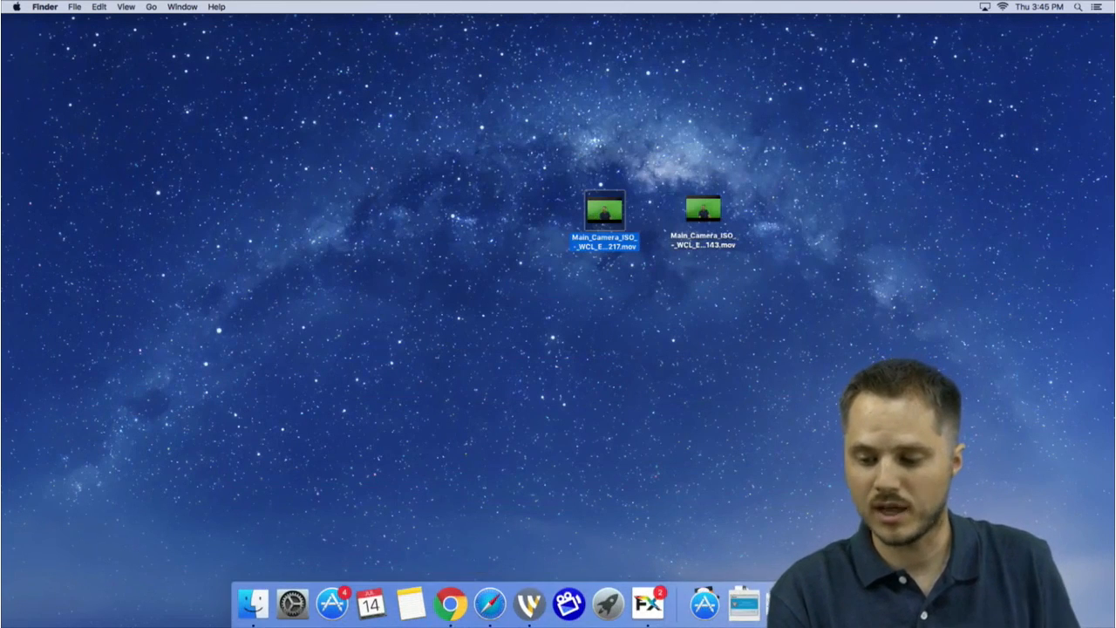
click(822, 603)
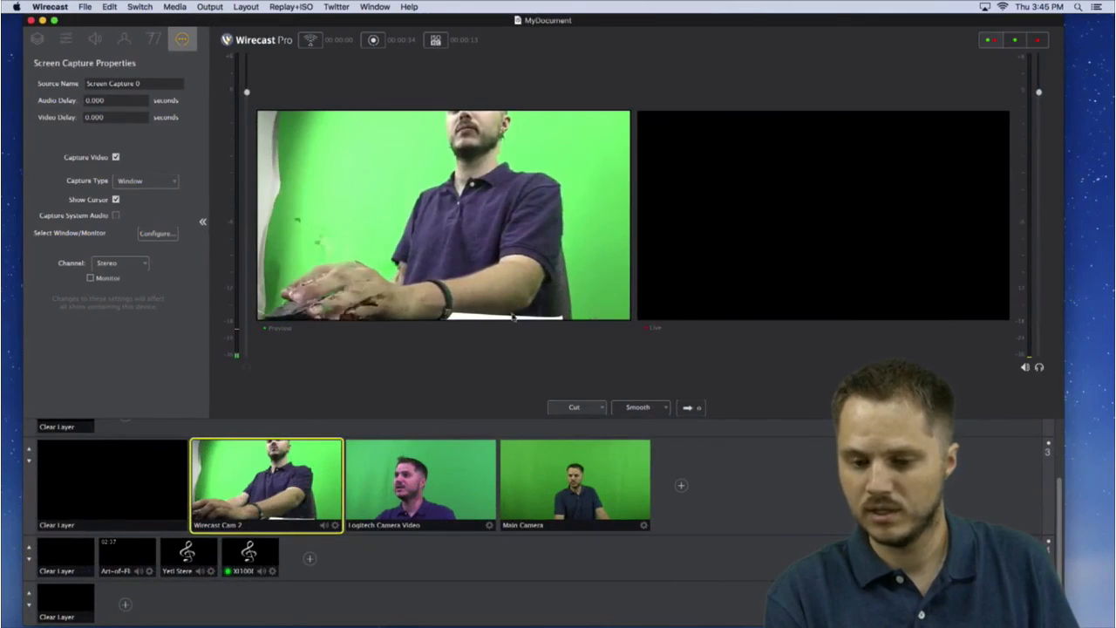
click(122, 492)
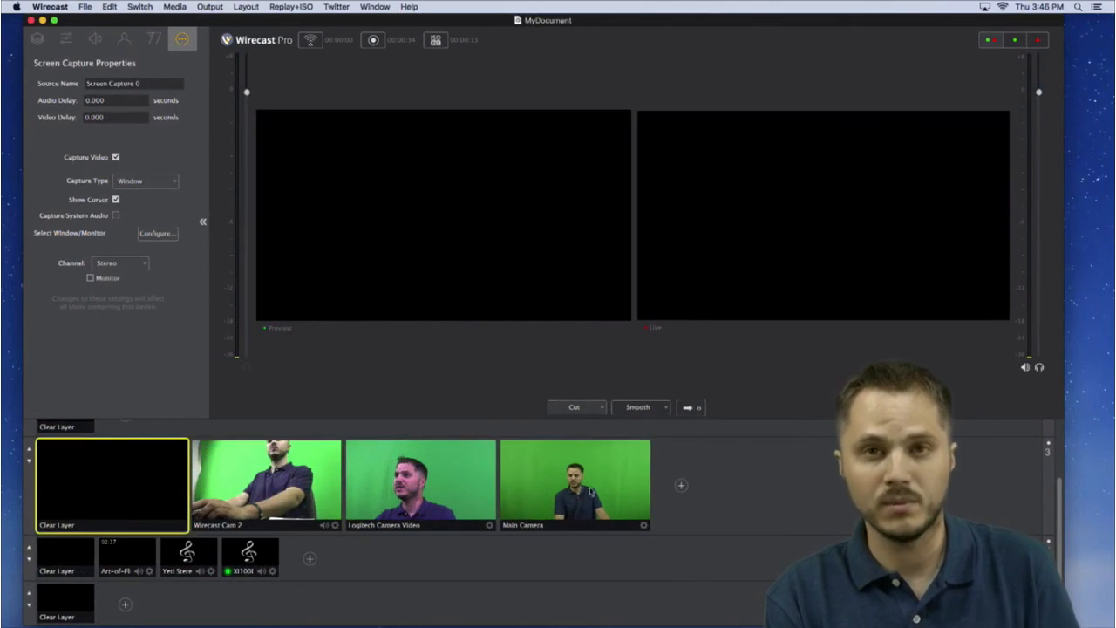
click(526, 445)
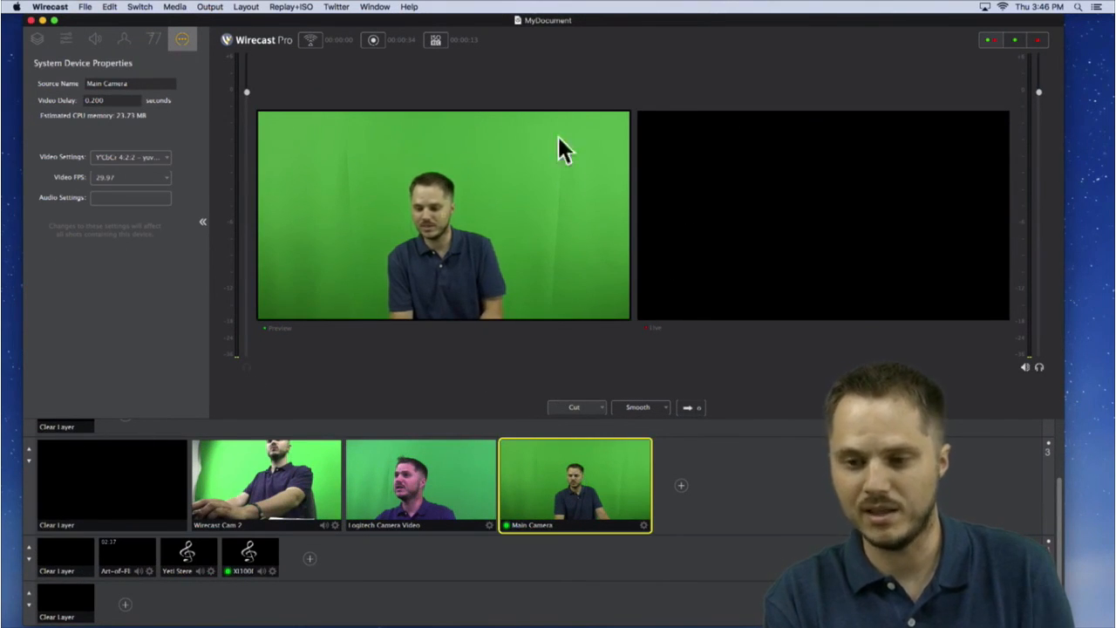
mouse_move(822, 210)
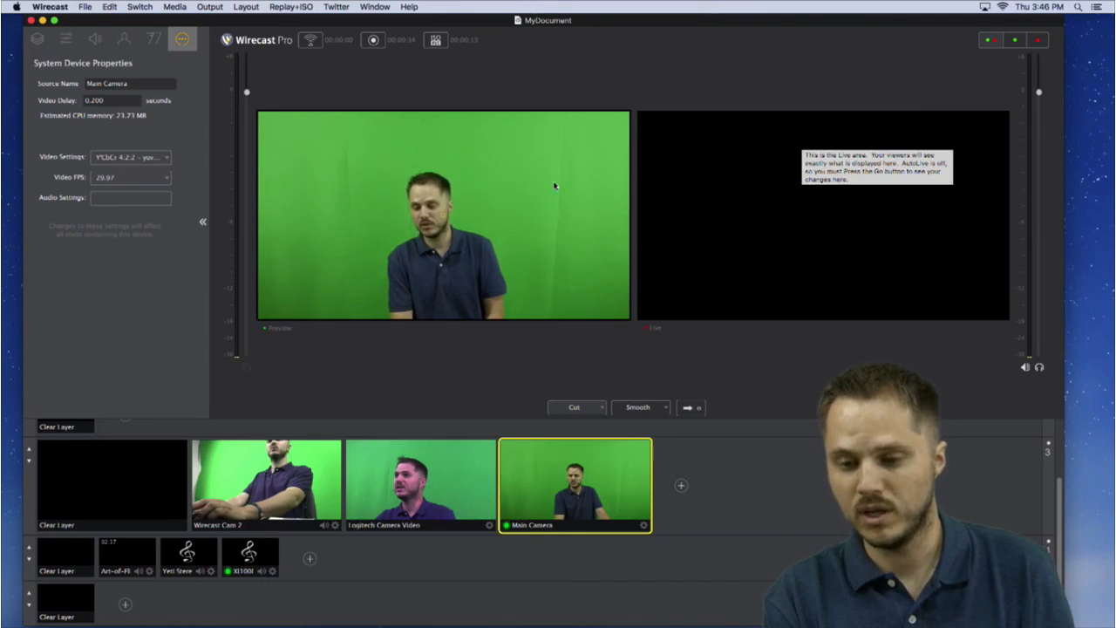
mouse_move(535, 276)
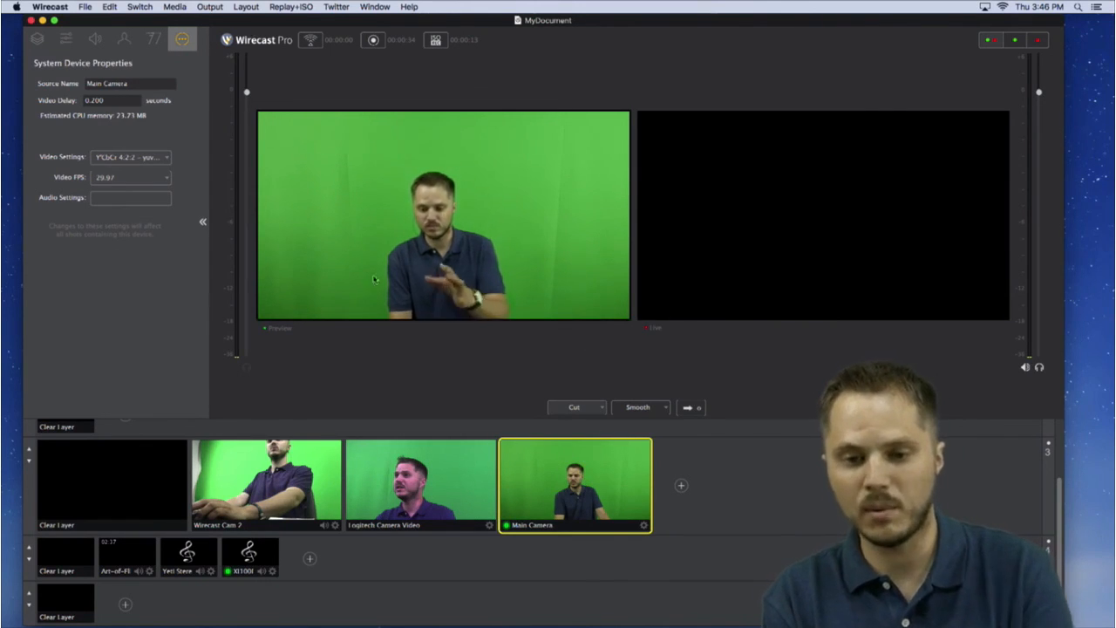
Minimize the document and compare both Main Camera ISO recordings in Quick Look, ending with the 143.mov file
click(43, 20)
click(620, 216)
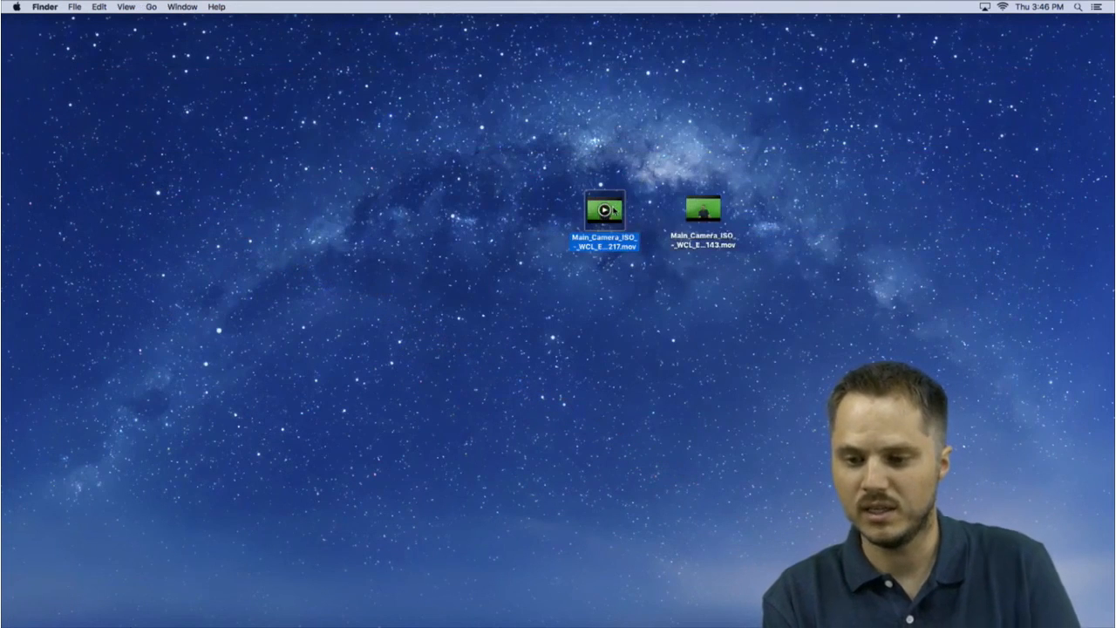
key(space)
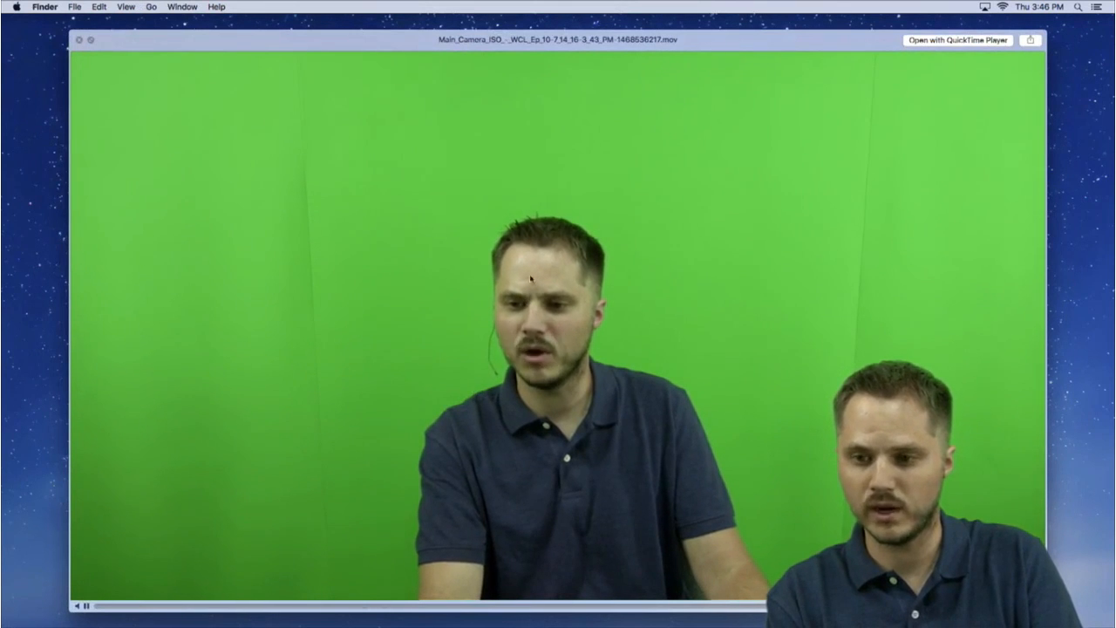
key(Left)
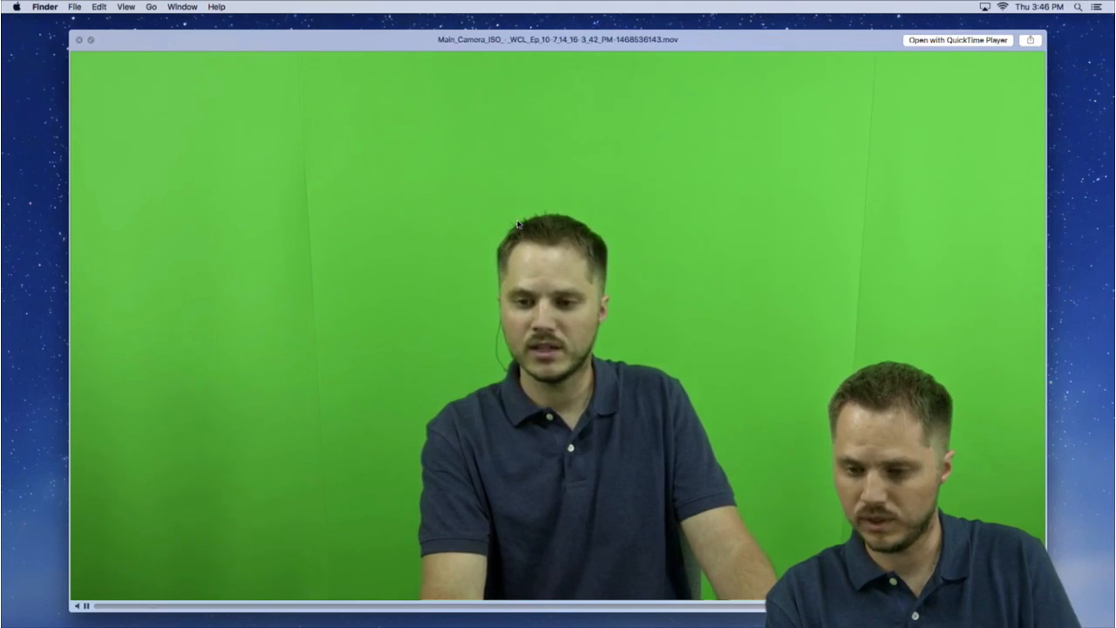
key(space)
click(600, 148)
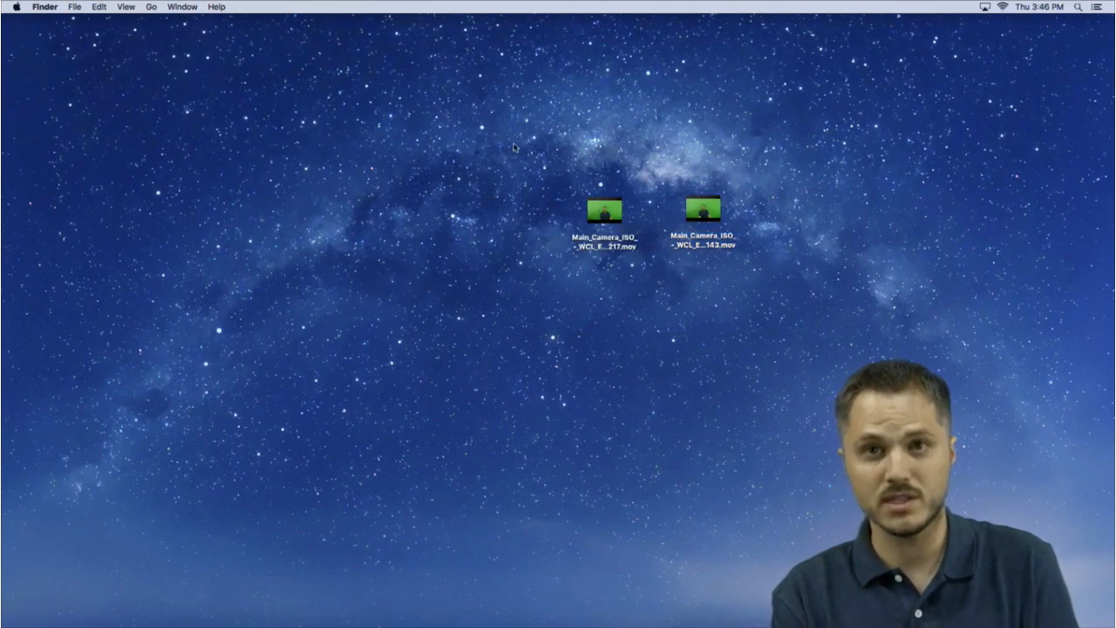
drag(514, 147, 541, 366)
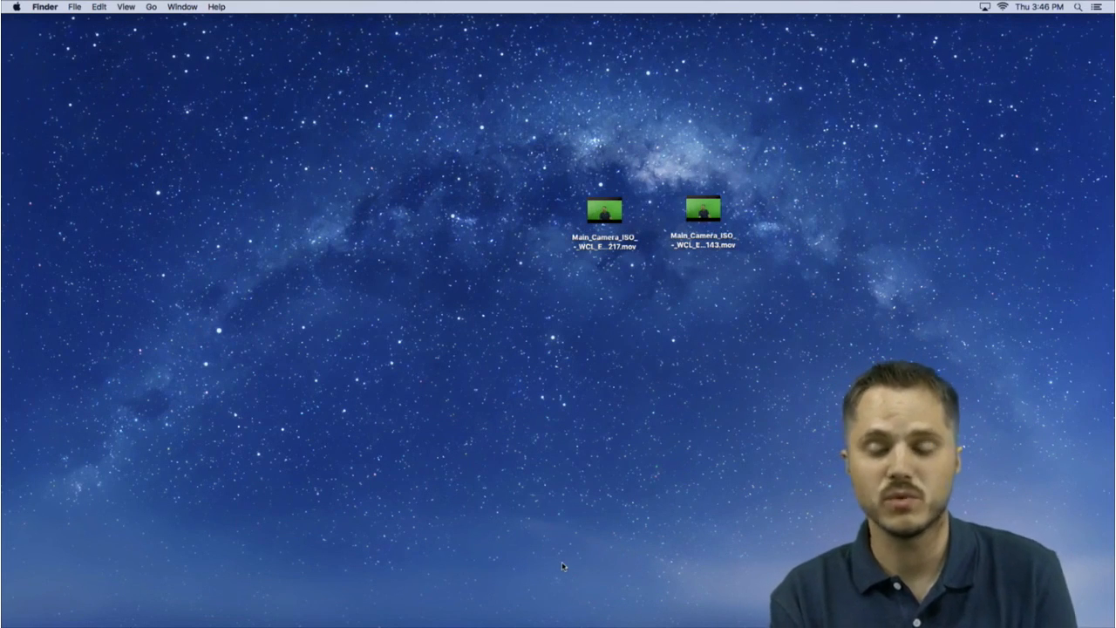
Restore the minimized Wirecast document and enable replay for the Main Camer ISO in the Replay+ISO configuration
mouse_move(569, 624)
click(825, 604)
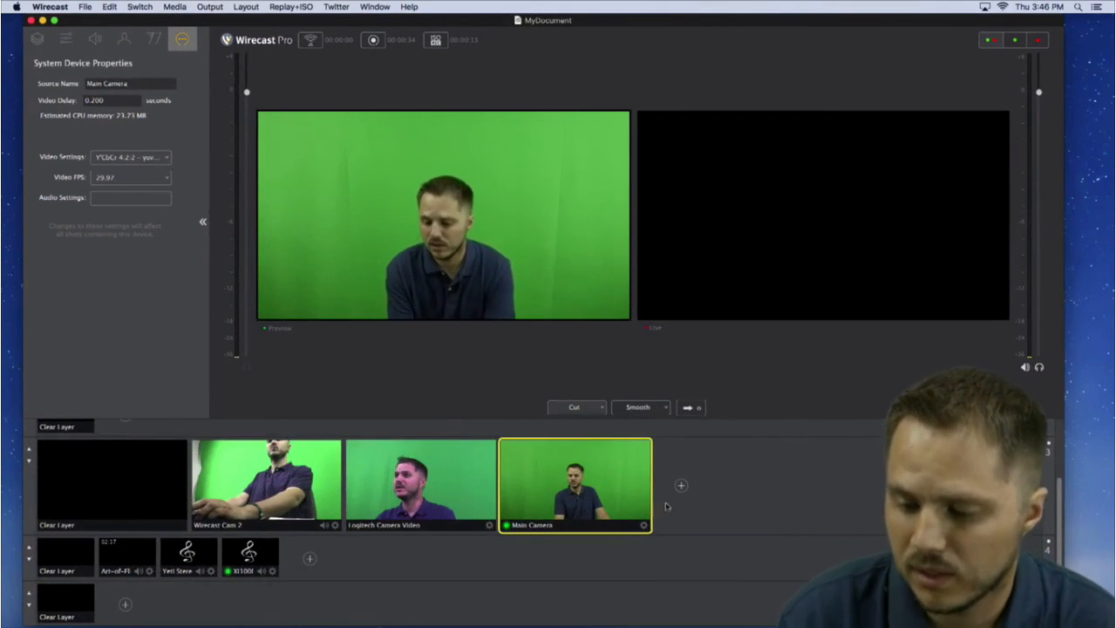
mouse_move(415, 23)
mouse_down()
mouse_move(394, 24)
mouse_move(414, 23)
mouse_up()
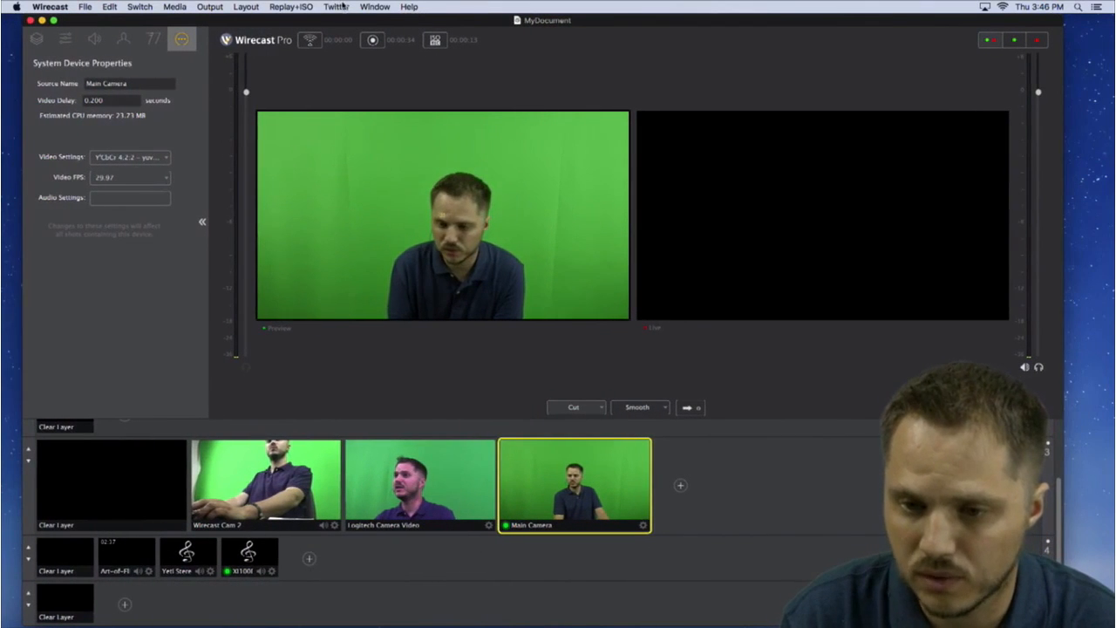
click(305, 6)
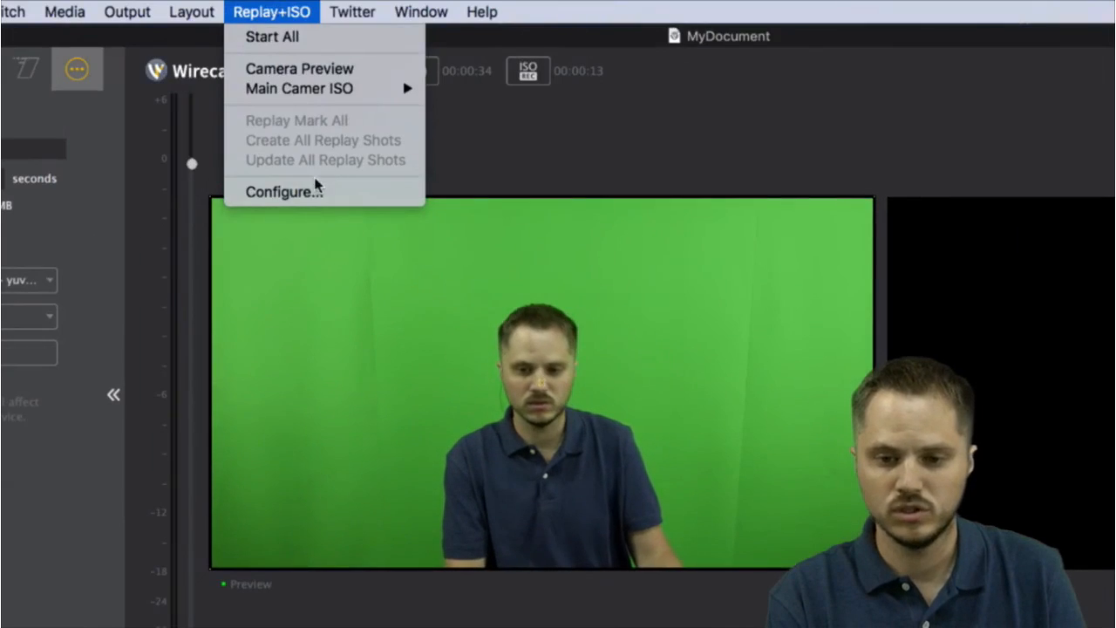
click(314, 191)
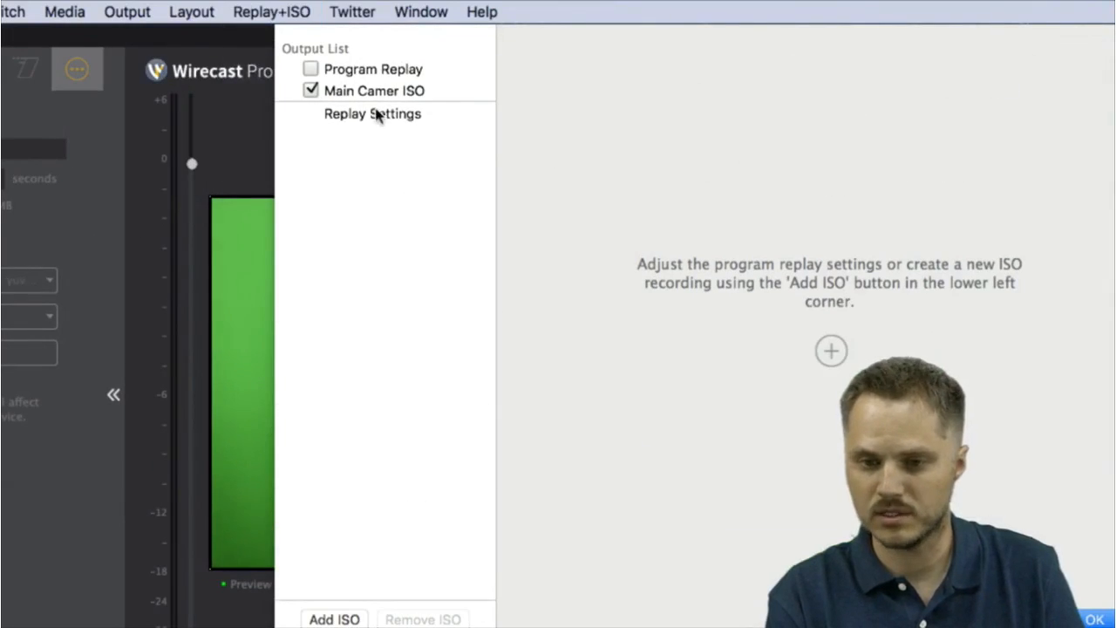
click(377, 92)
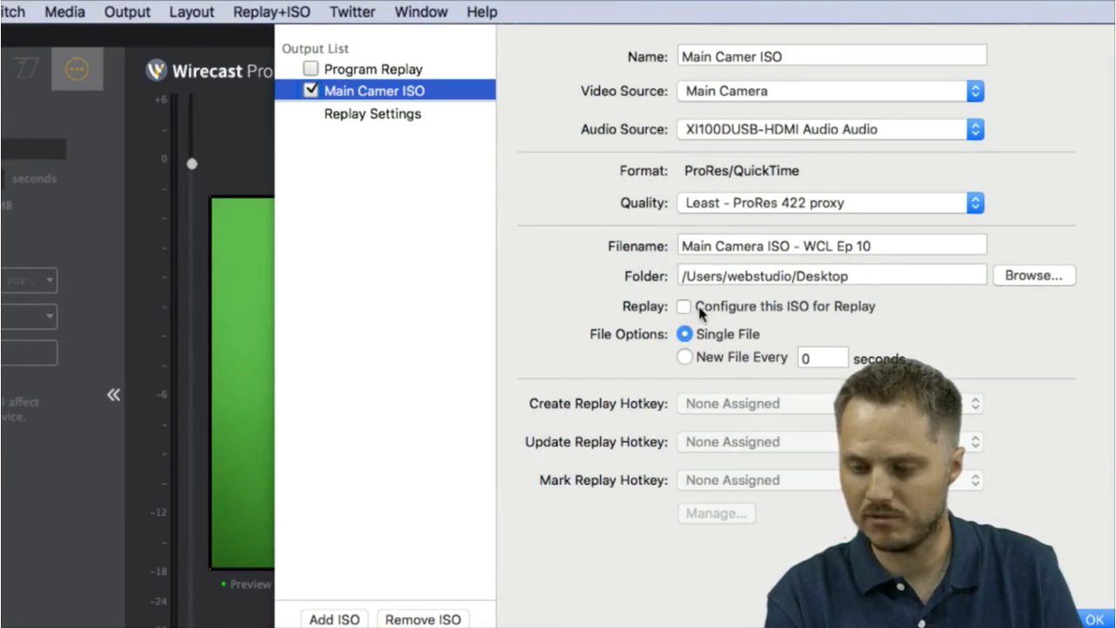
click(685, 309)
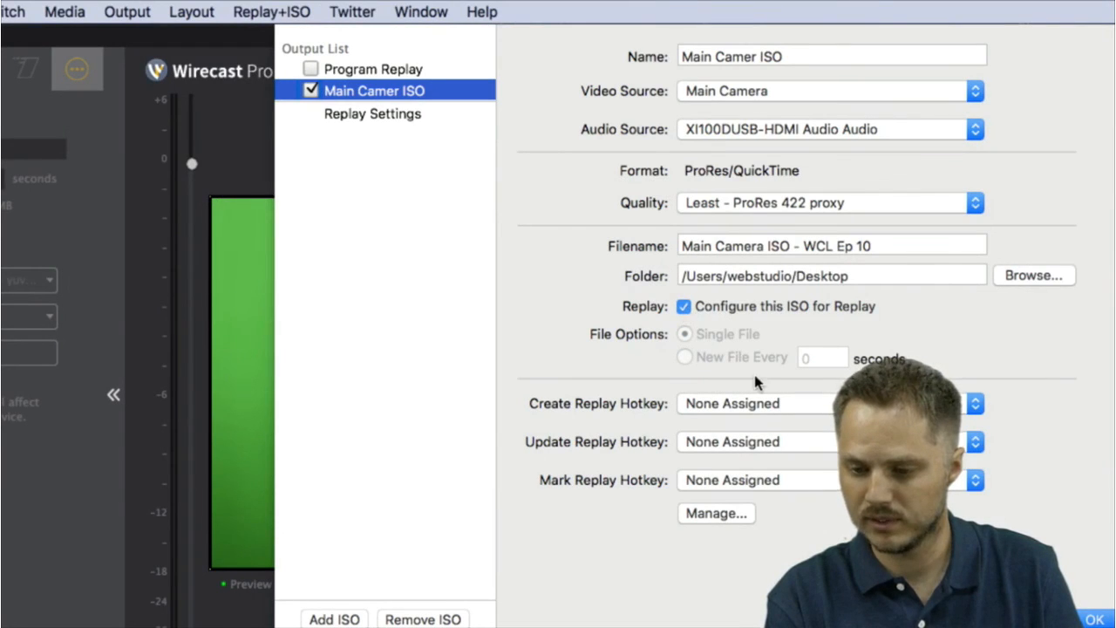
Check the hotkeys offered for creating and updating replays, and add a new hotkey named Main Camera Replay
click(789, 401)
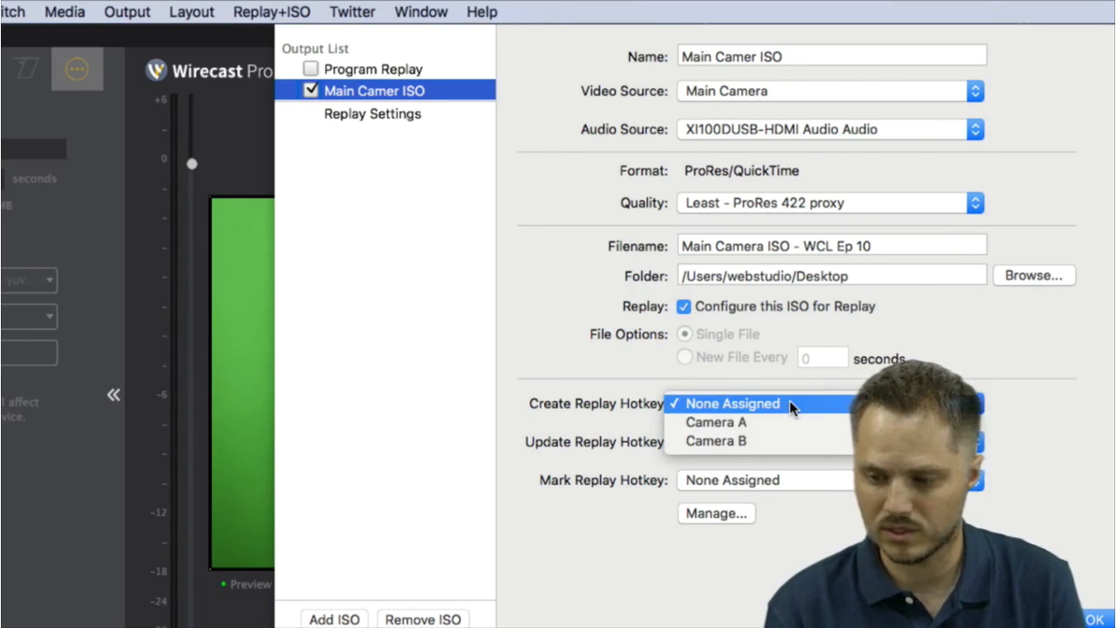
click(576, 368)
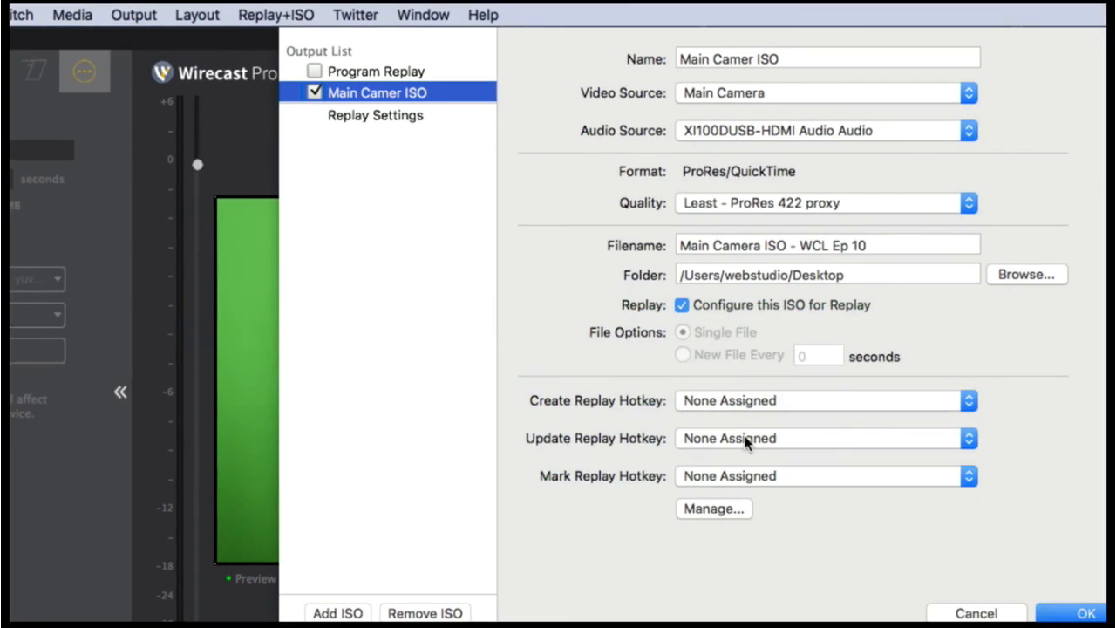
click(748, 443)
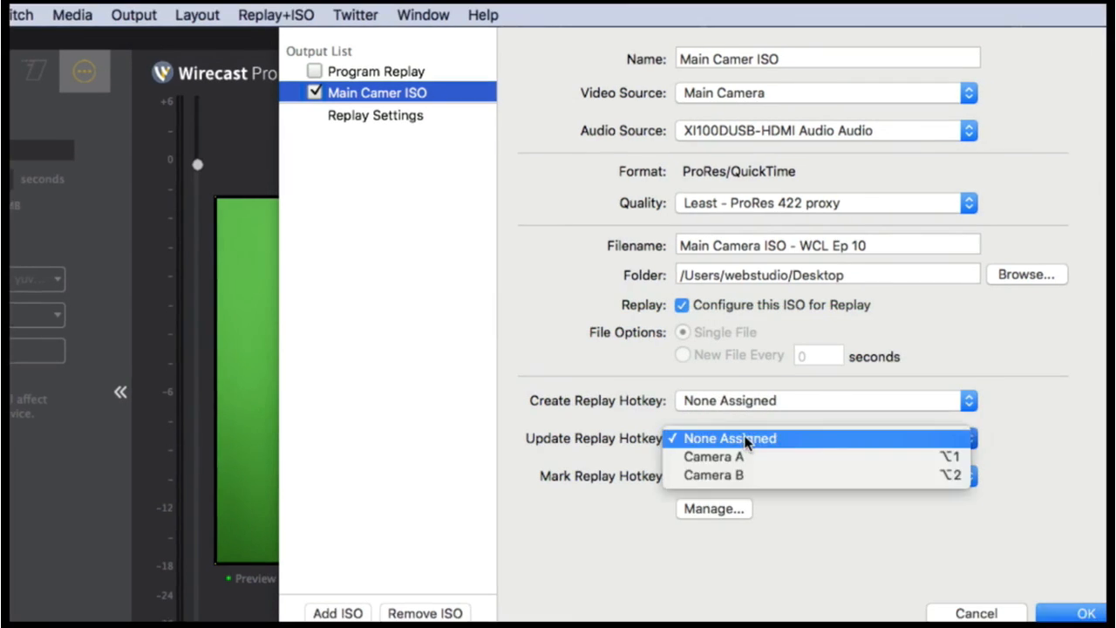
click(632, 354)
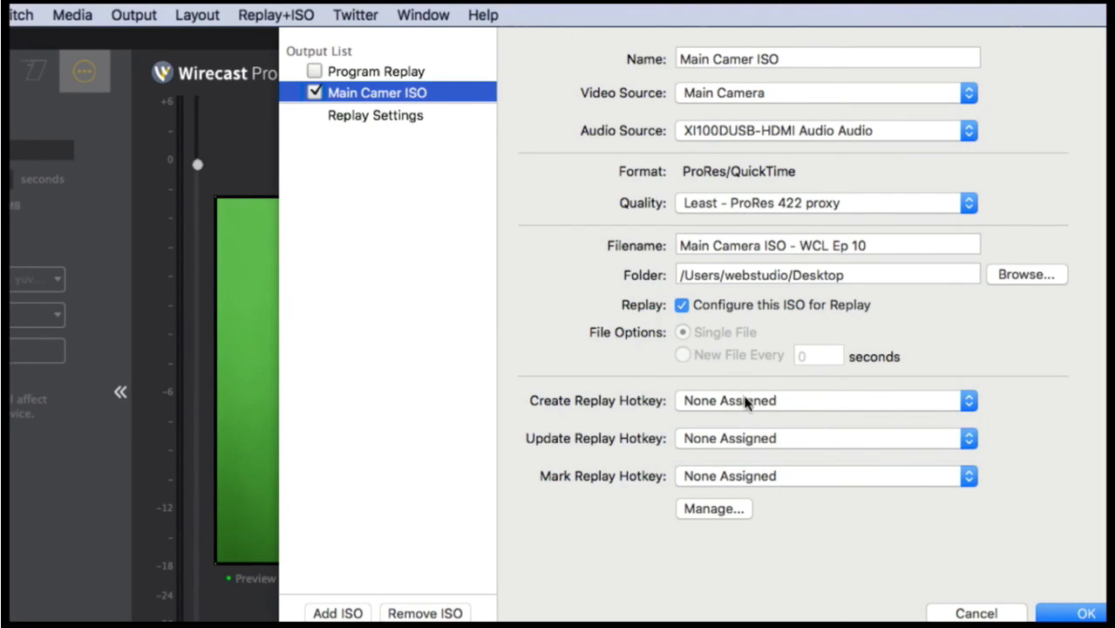
click(713, 509)
drag(642, 240, 452, 182)
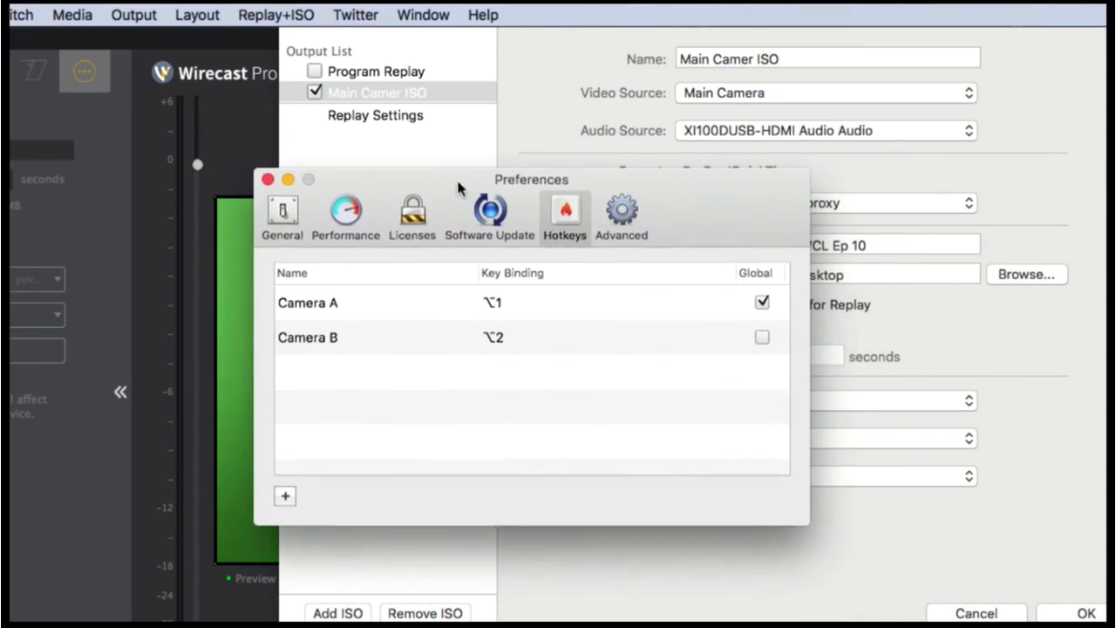
click(284, 496)
drag(503, 416, 323, 413)
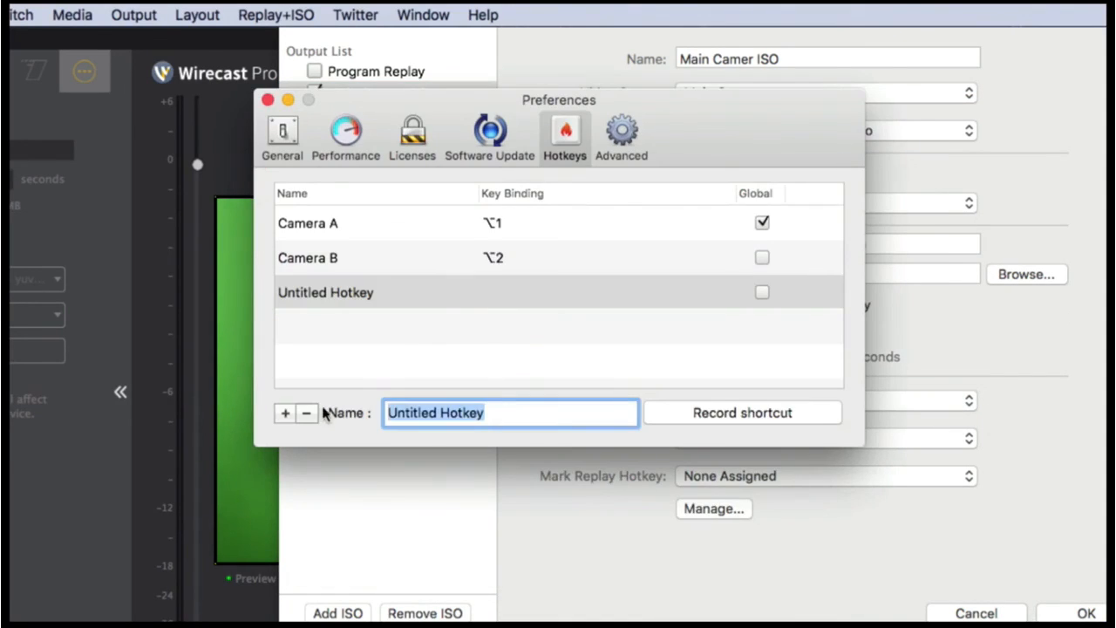
text(Main Camera Replay)
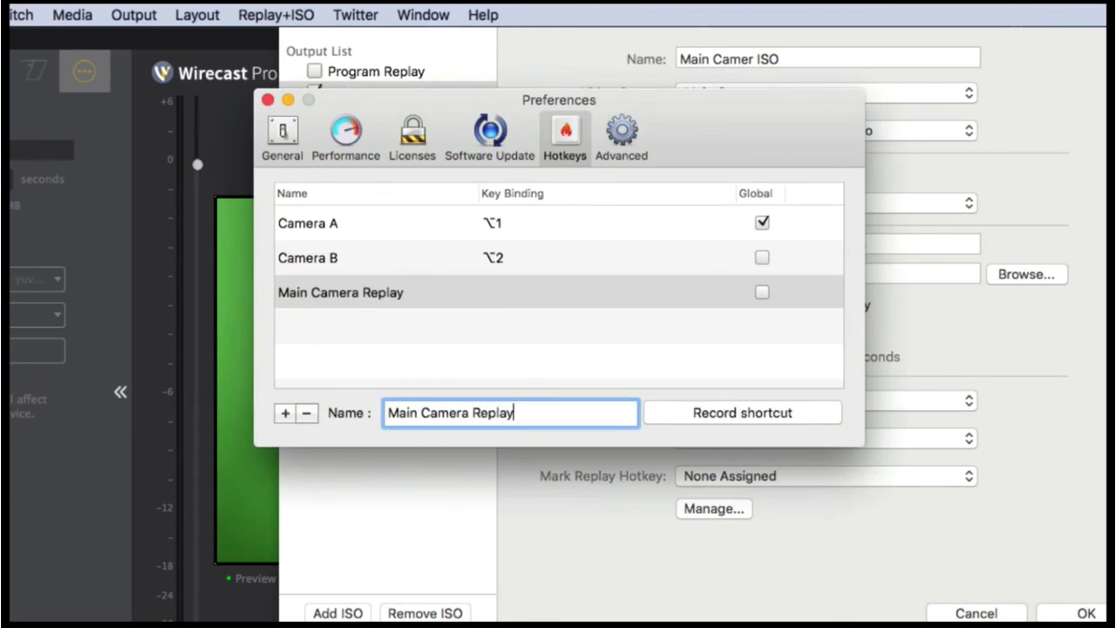
Record Option+R as the shortcut for the Main Camera Replay hotkey
click(690, 418)
click(718, 413)
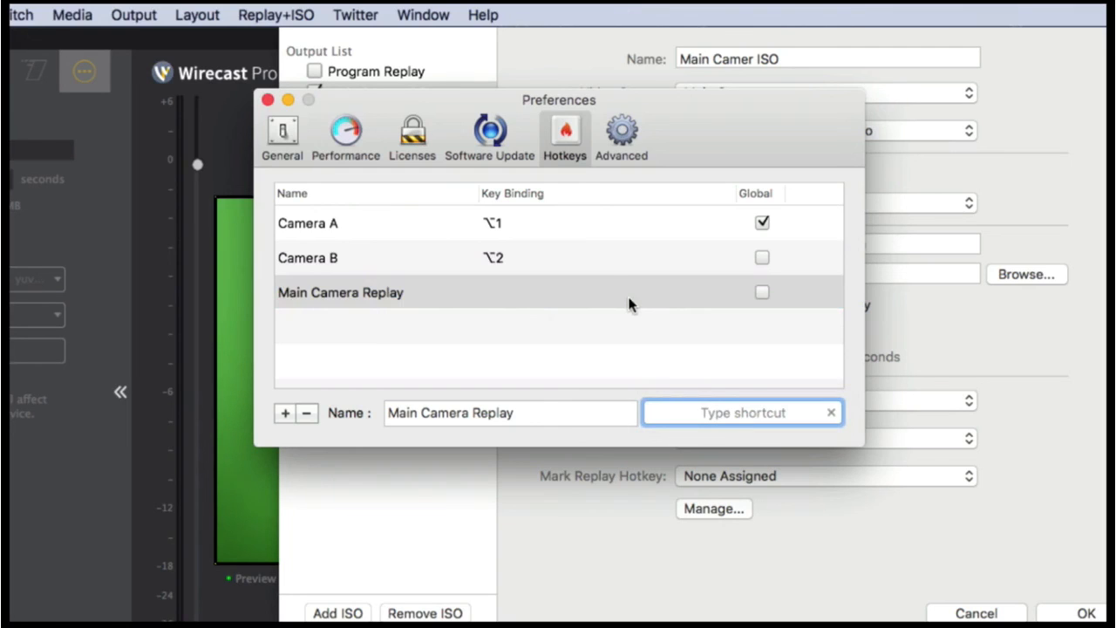
key(alt)
drag(682, 147, 685, 209)
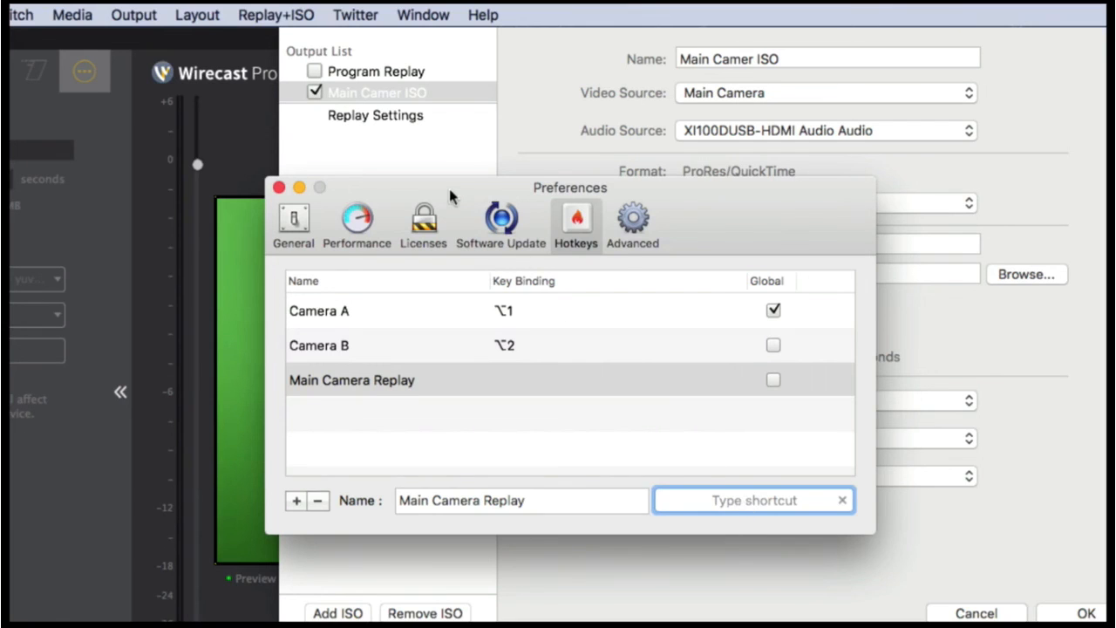
drag(451, 194, 646, 215)
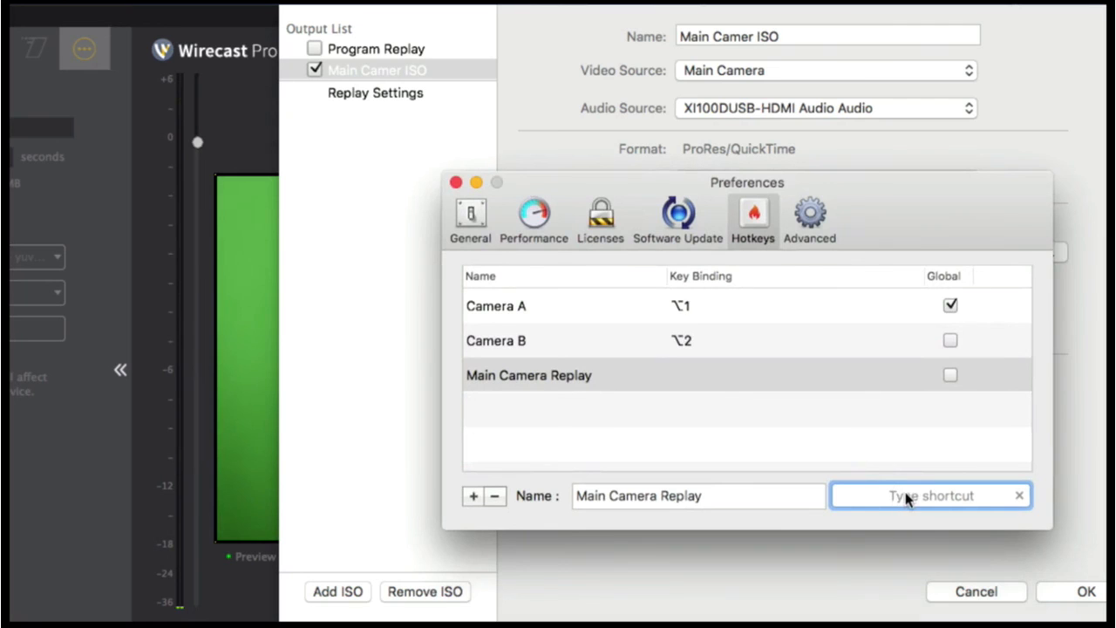
drag(870, 182, 680, 129)
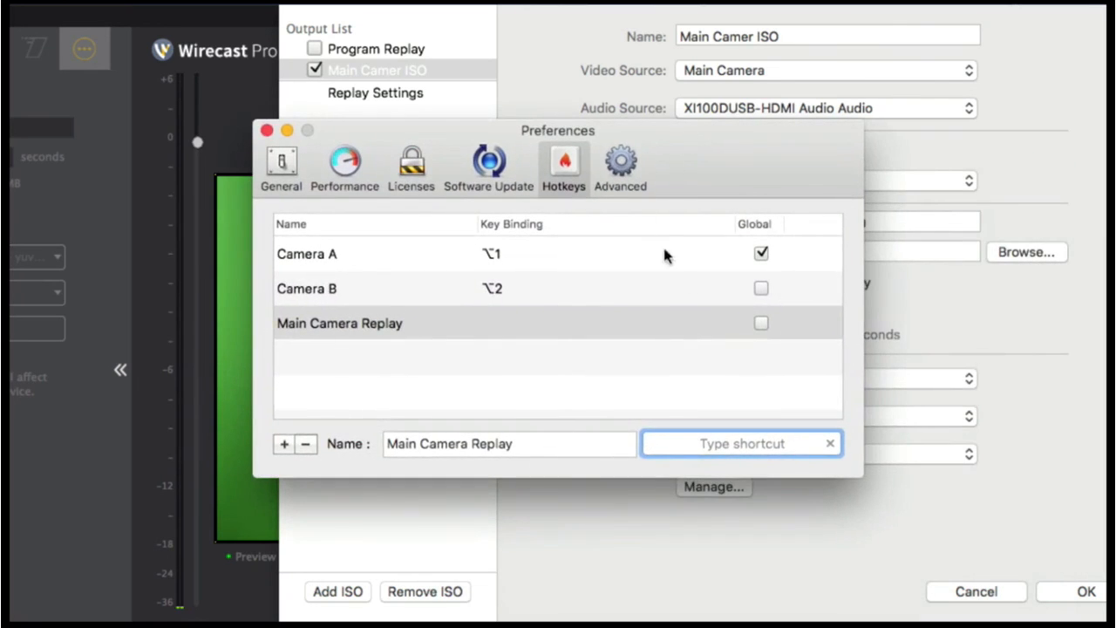
key(alt)
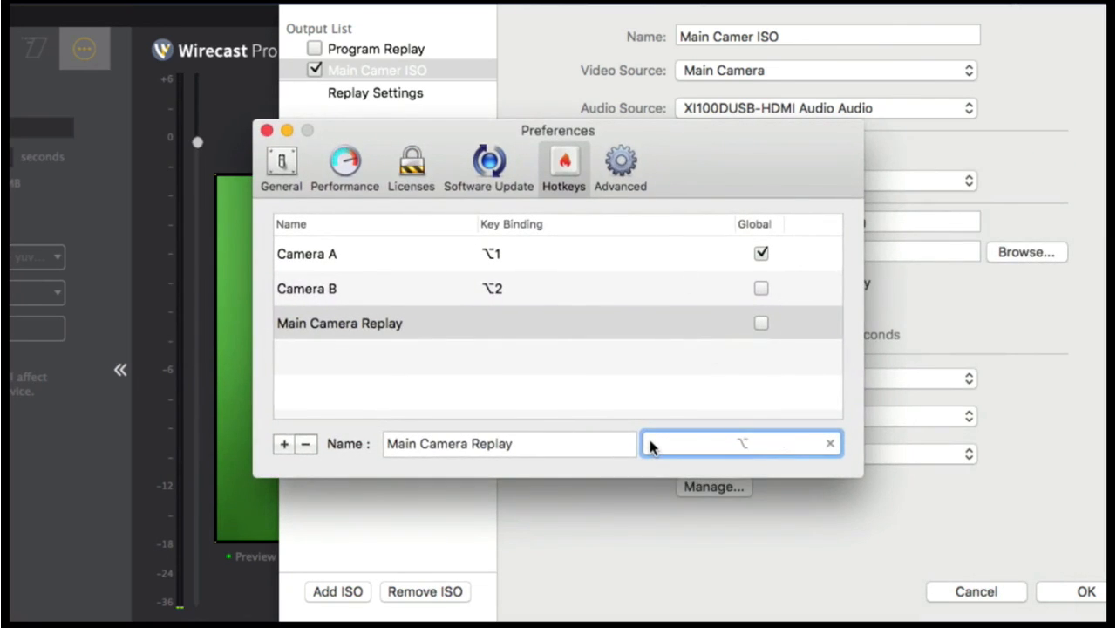
key(alt+r)
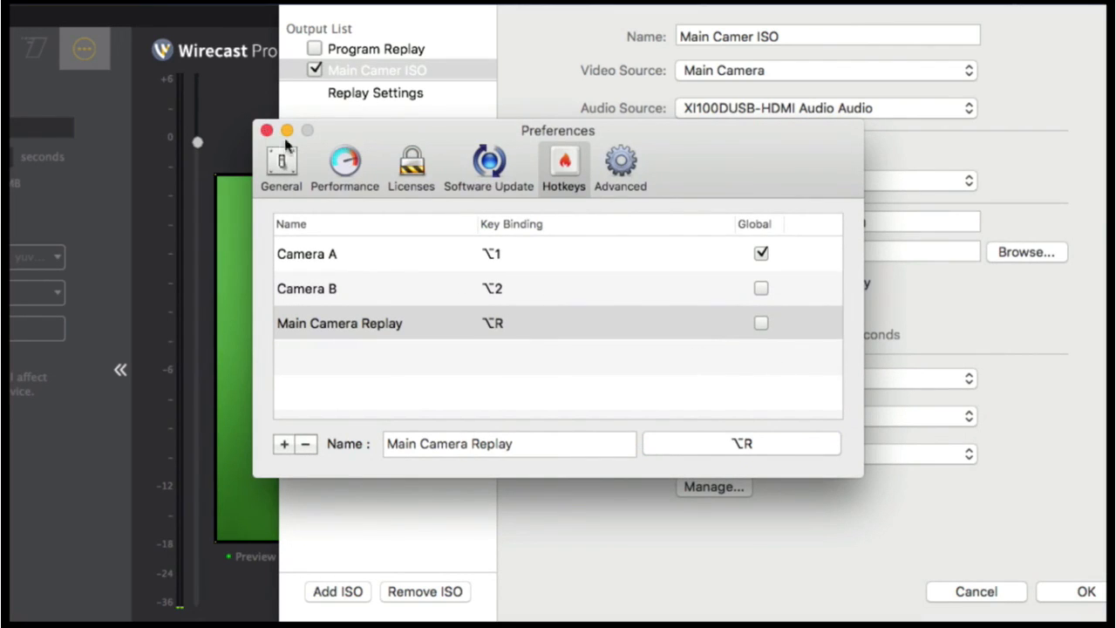
Make the Main Camera Replay hotkey global, record its Option+R shortcut again, and close the preferences
click(762, 325)
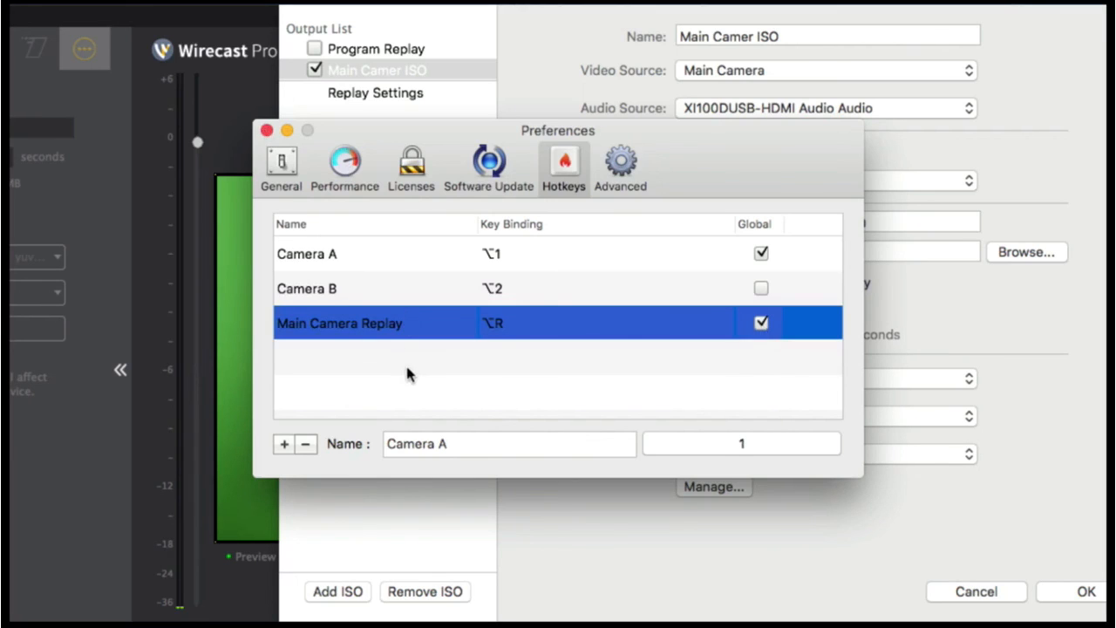
click(735, 449)
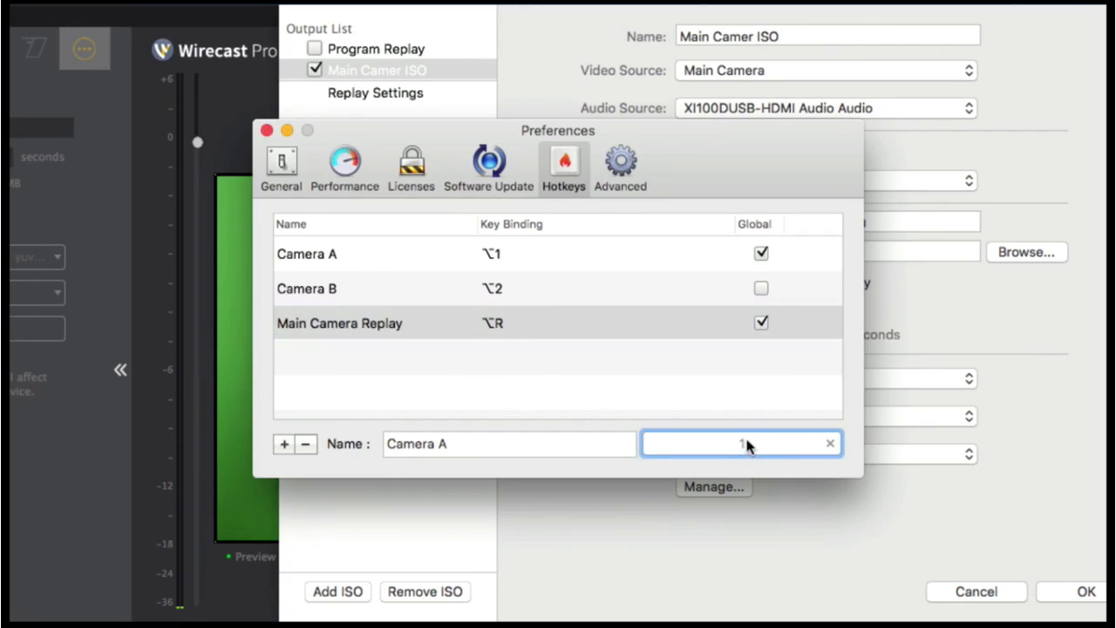
click(387, 321)
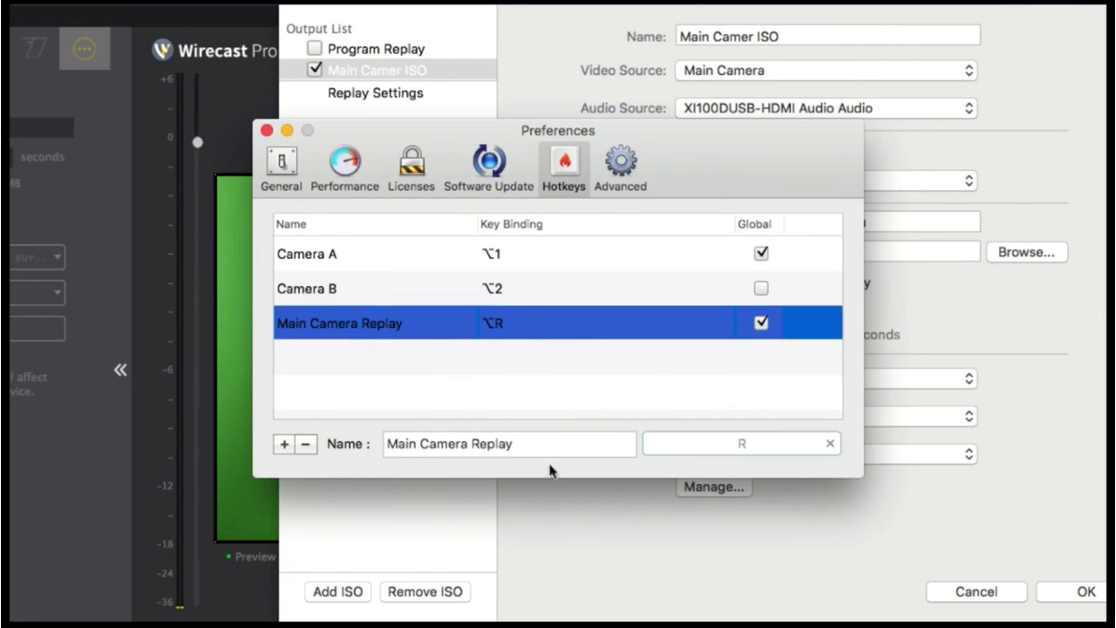
click(747, 446)
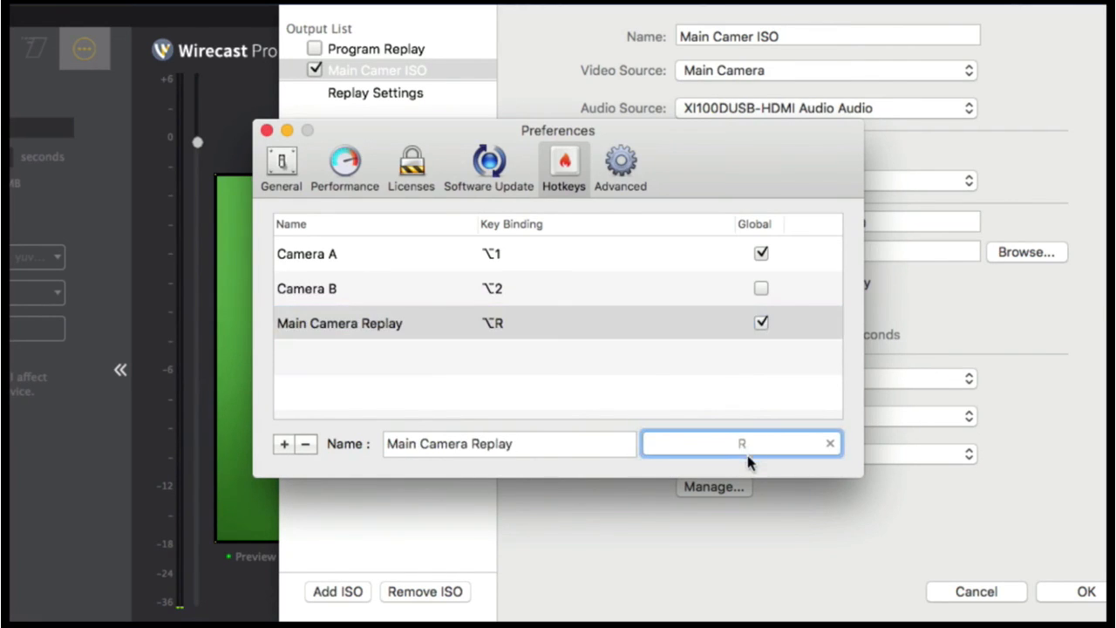
key(alt+r)
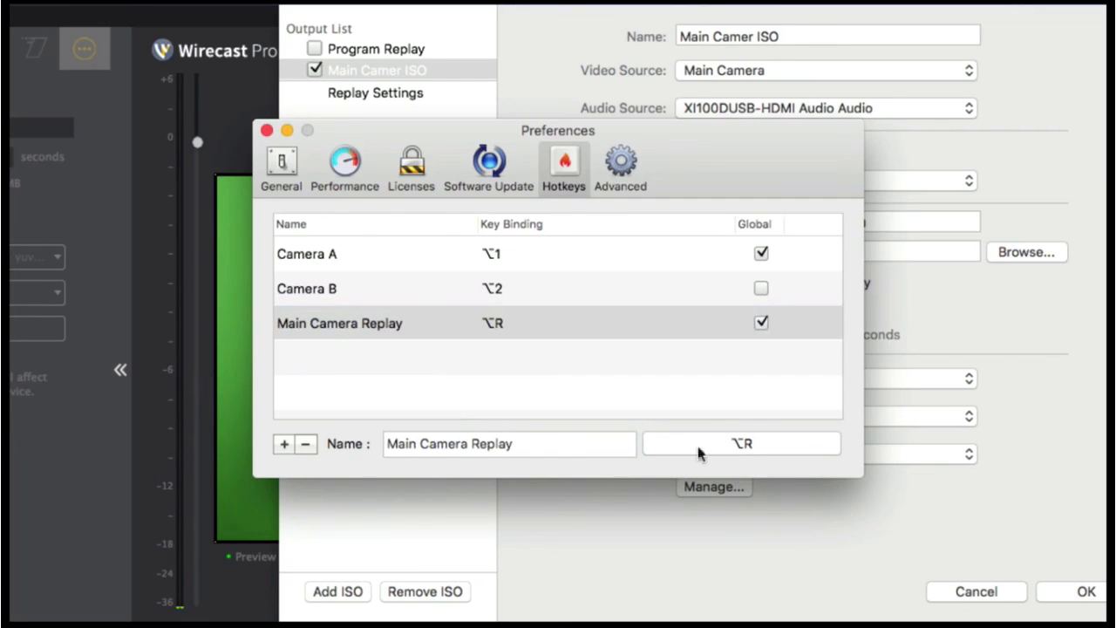
click(266, 130)
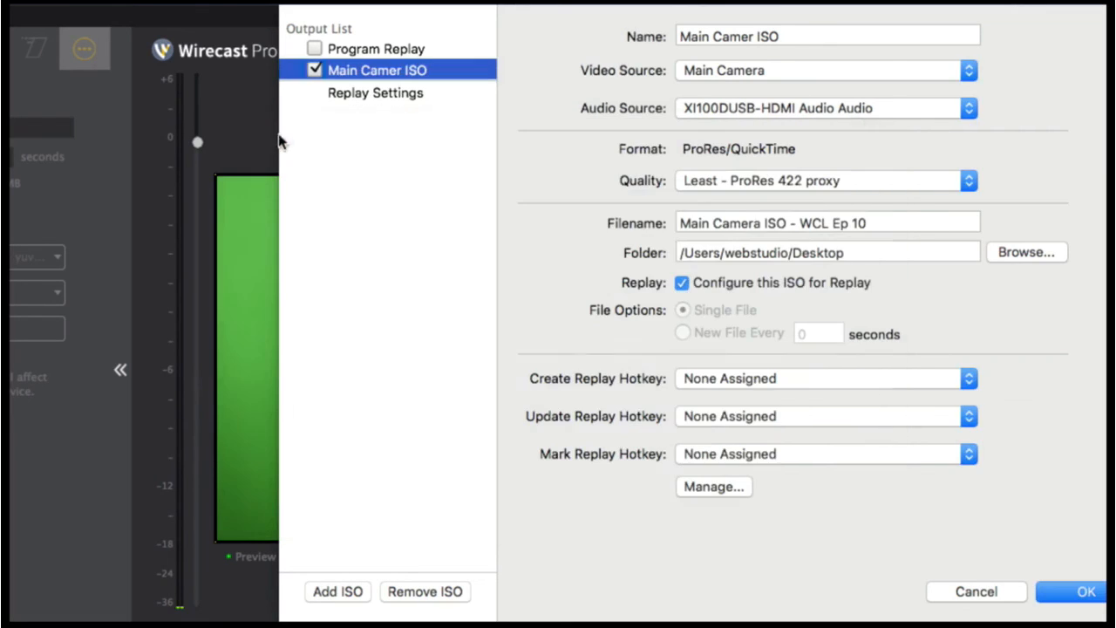
Assign Main Camera Replay as the Main Camer ISO's create replay hotkey, leave update and mark unassigned, and save the configuration
click(770, 380)
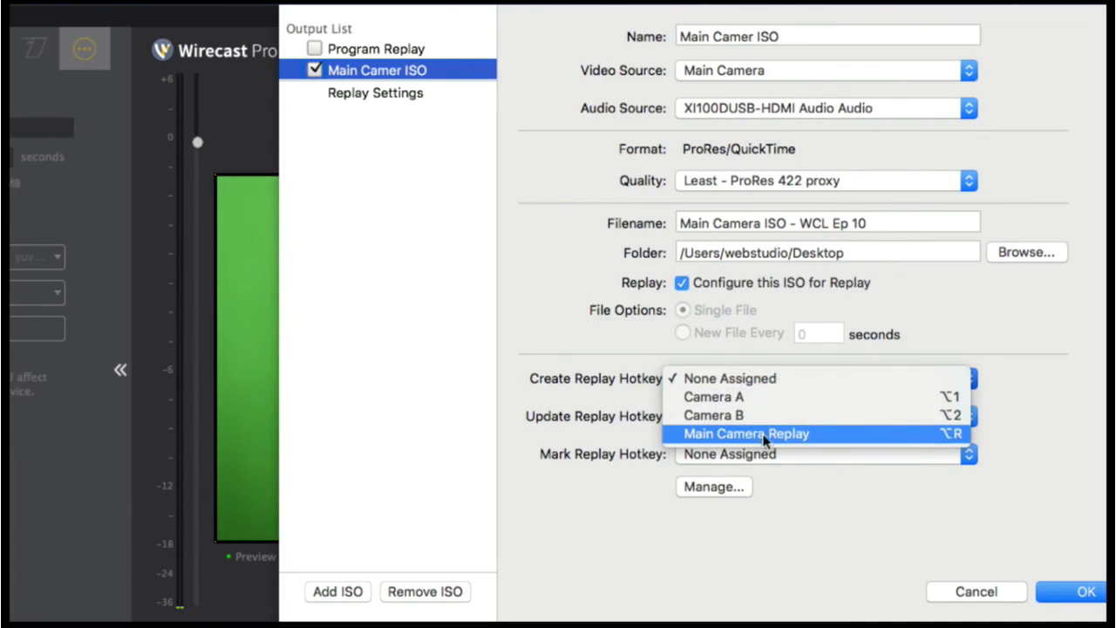
click(747, 433)
click(750, 419)
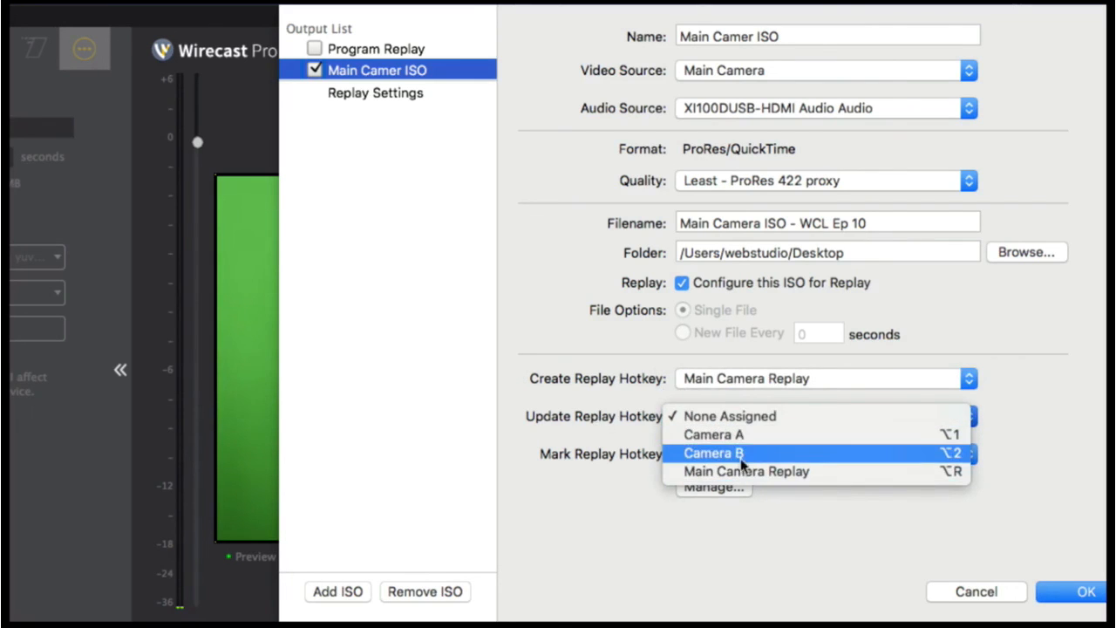
click(598, 417)
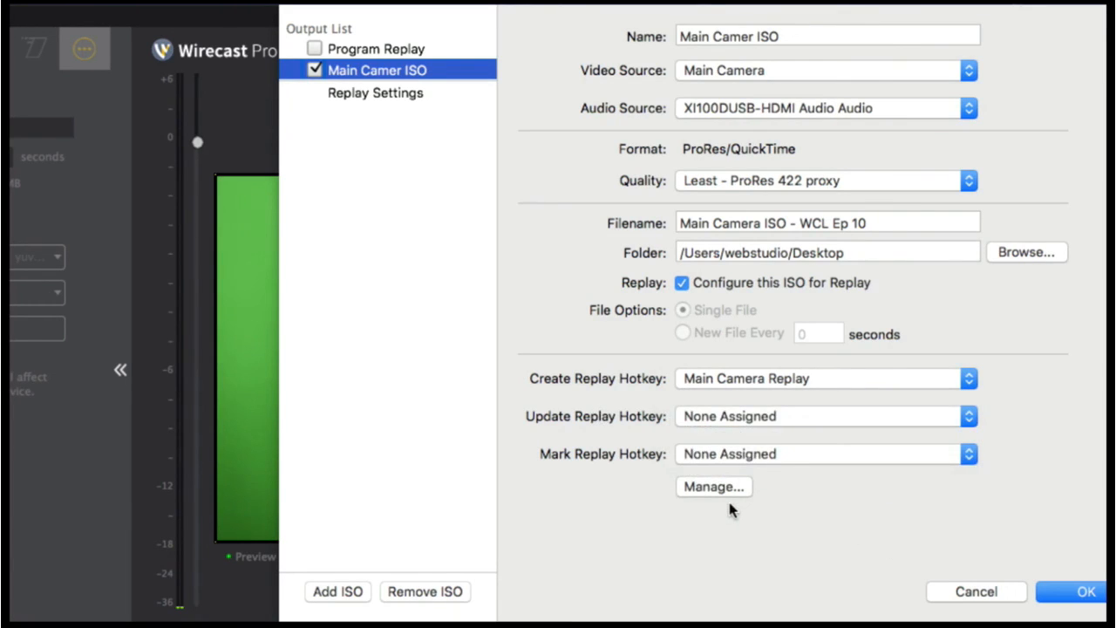
click(790, 456)
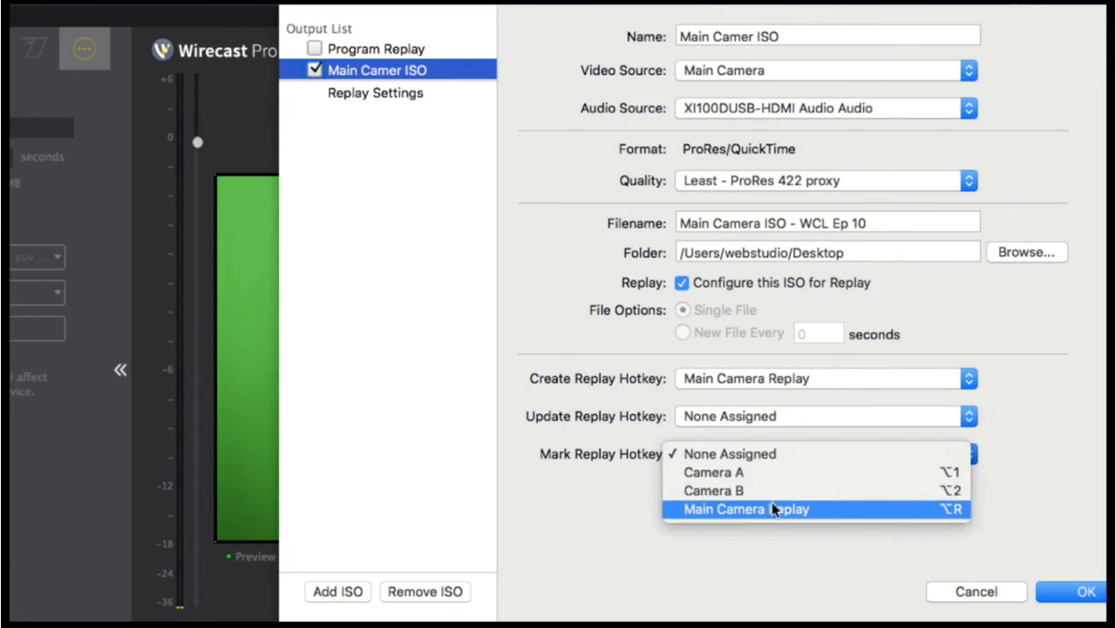
click(582, 486)
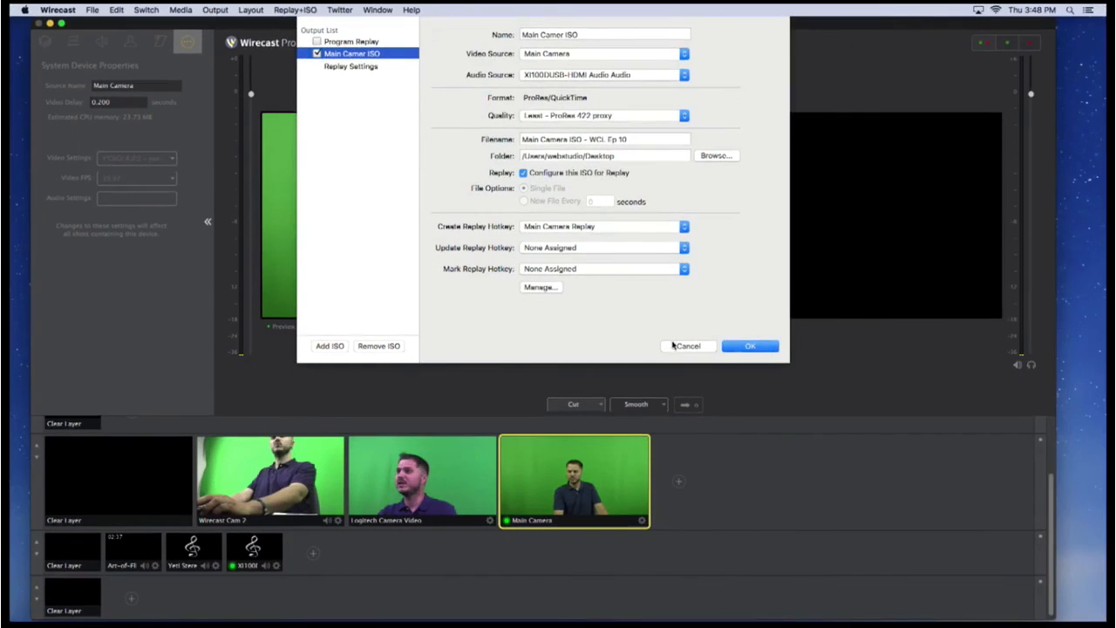
click(747, 346)
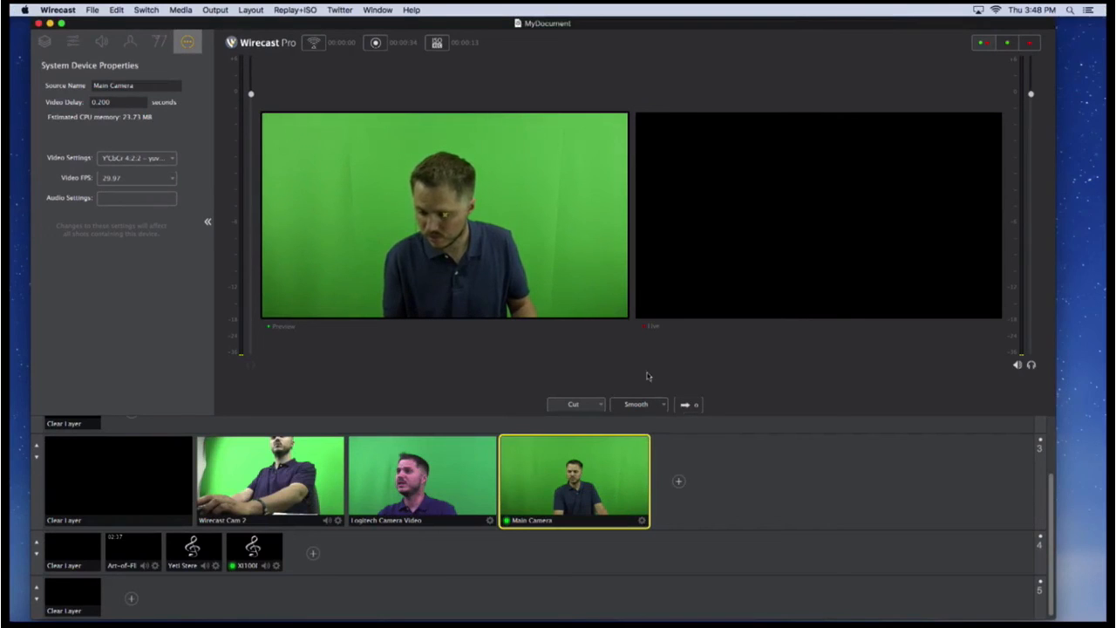
Start recording the Main Camer ISO and create a replay shot from the running recording
click(294, 9)
mouse_move(315, 57)
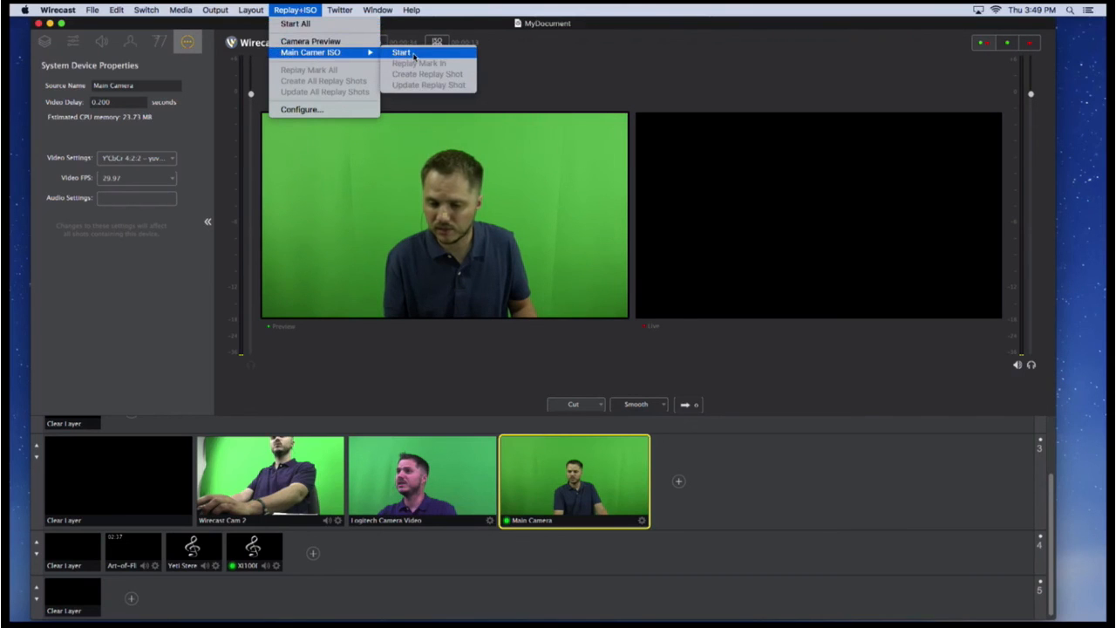
click(413, 54)
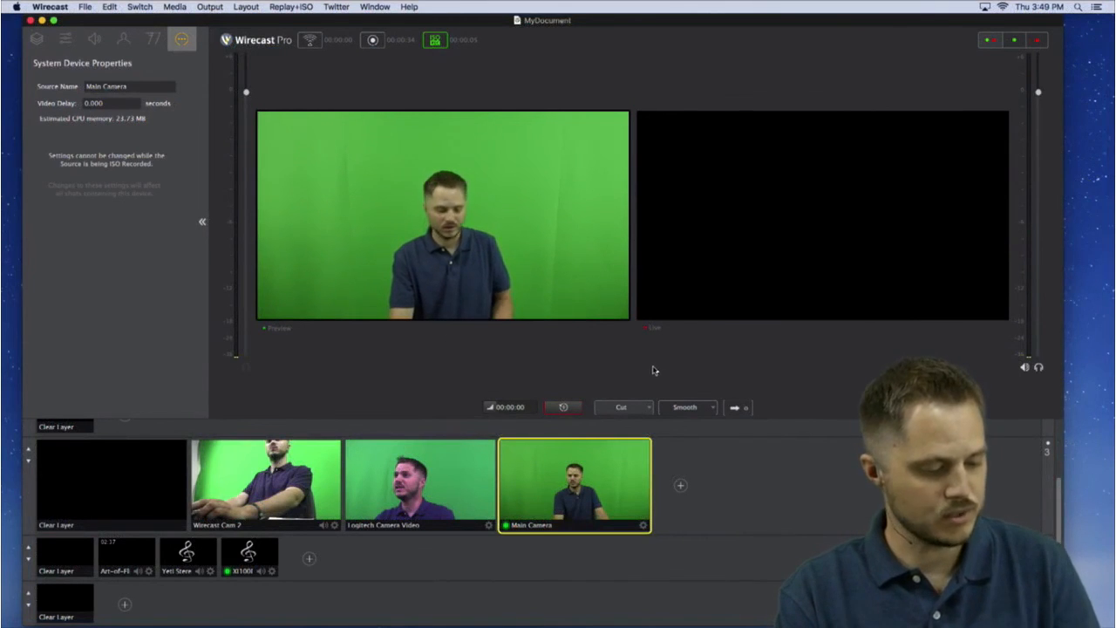
key(super+shift+r)
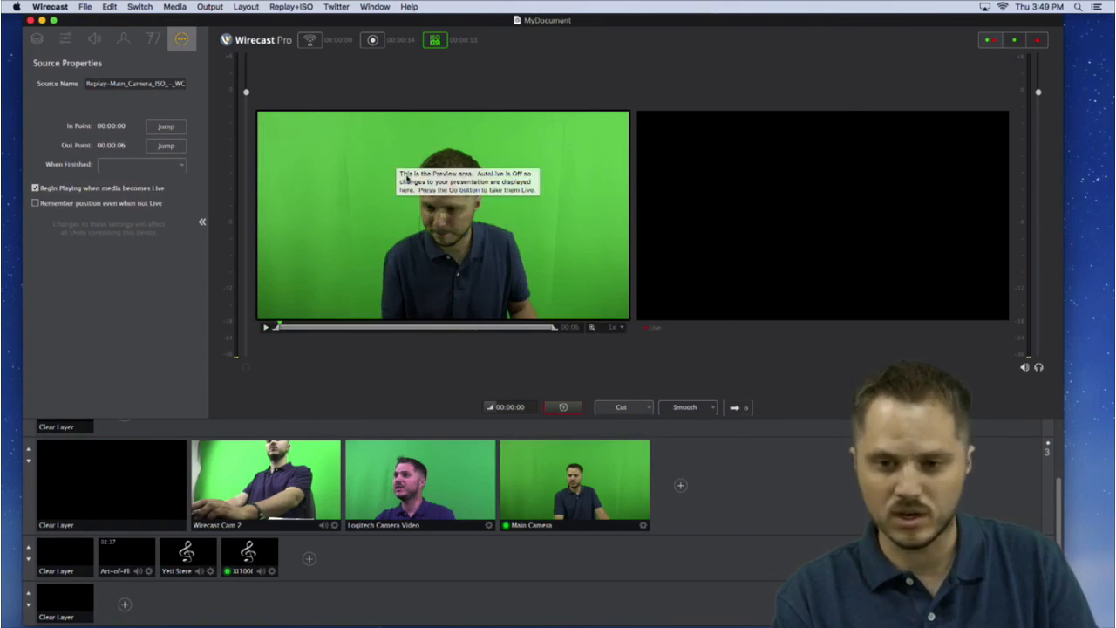
Stop the ISO recording and set the default replay duration to 5 seconds in the replay settings
click(435, 40)
click(291, 6)
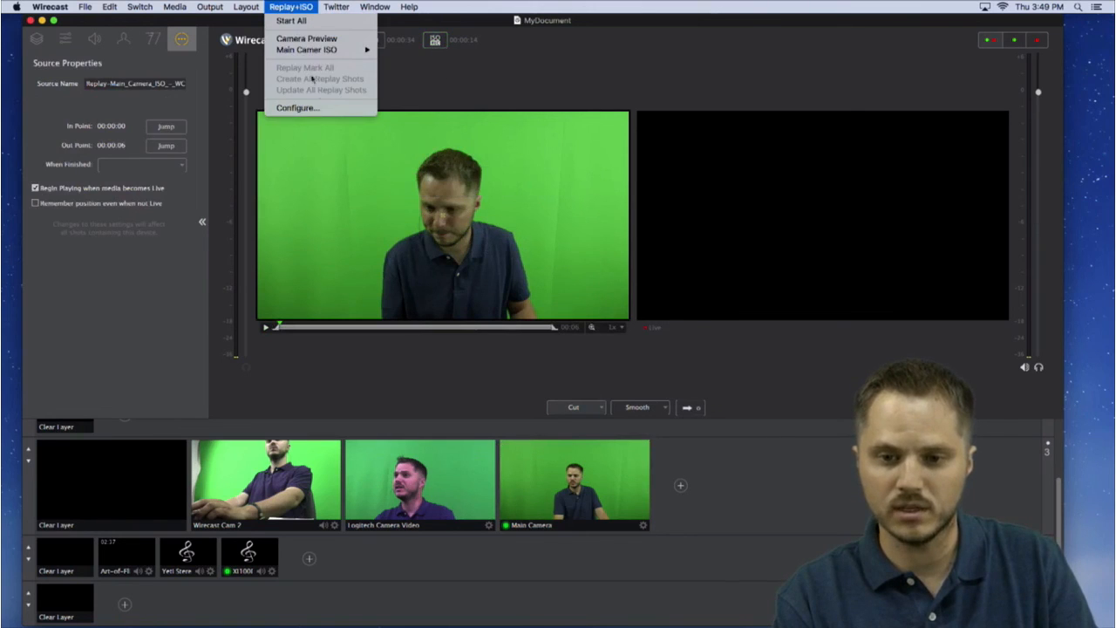
click(311, 108)
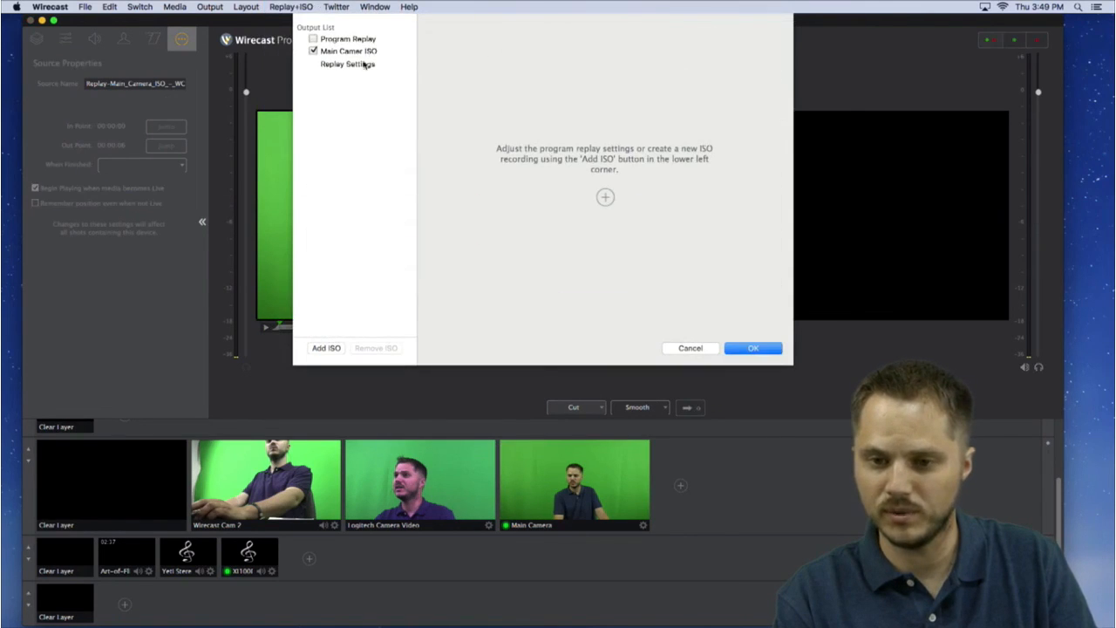
click(352, 67)
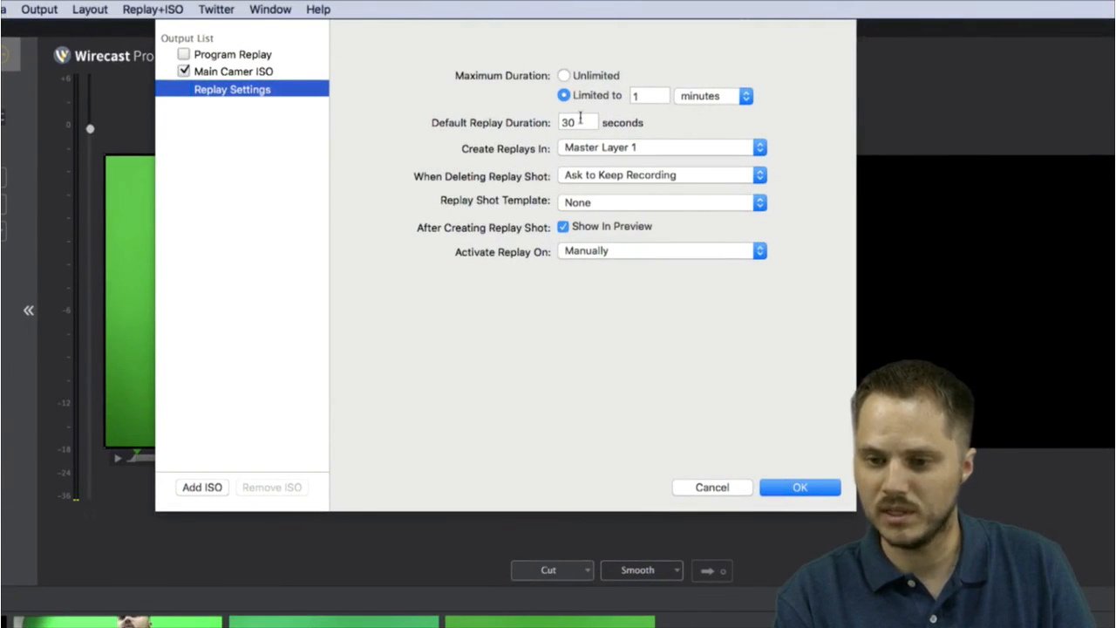
double_click(579, 122)
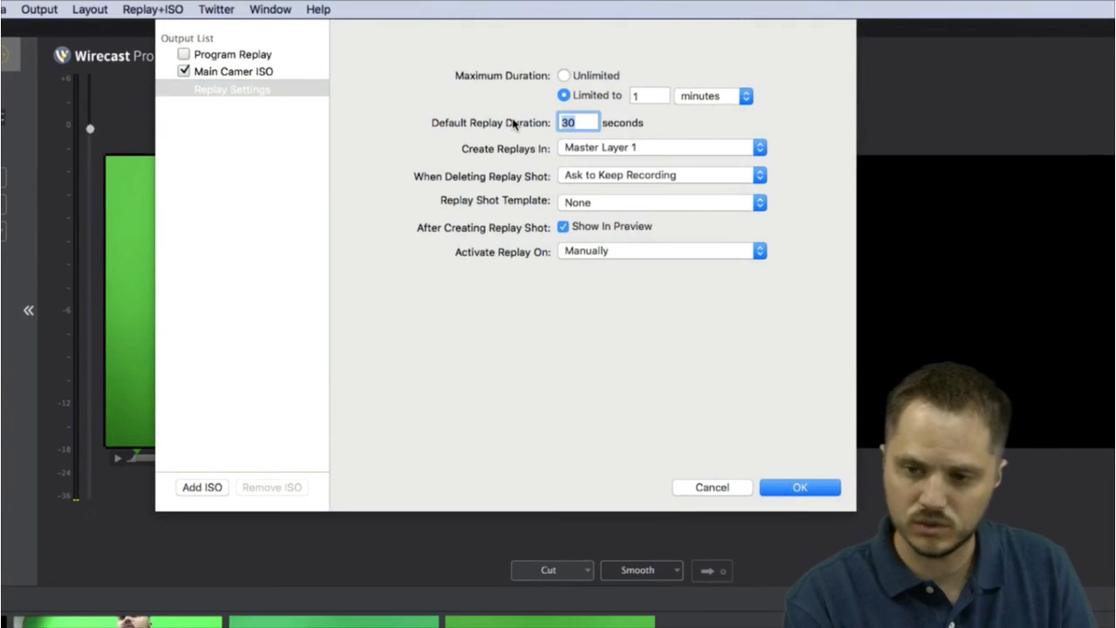
text(5)
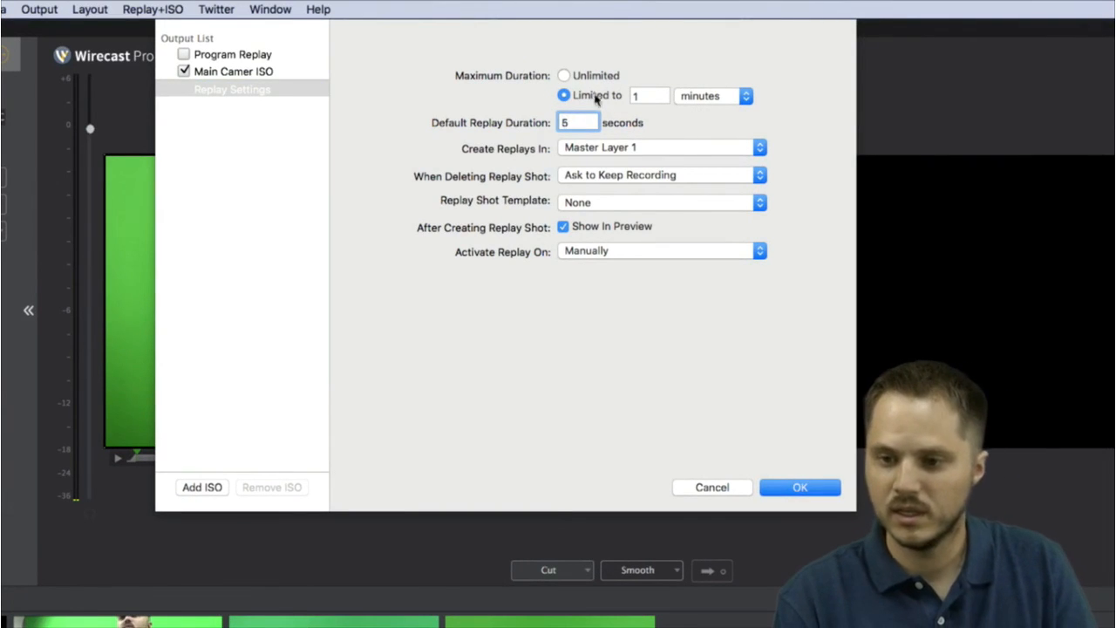
Keep the maximum replay duration limited to 1 minute and have replays created in Master Layer 1
click(654, 96)
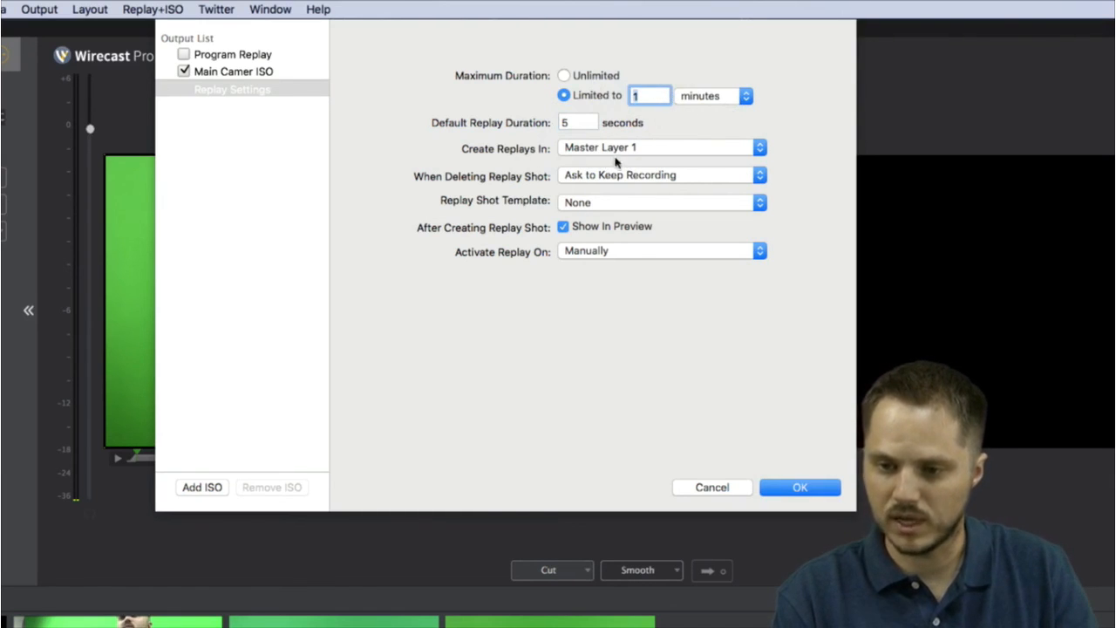
click(654, 150)
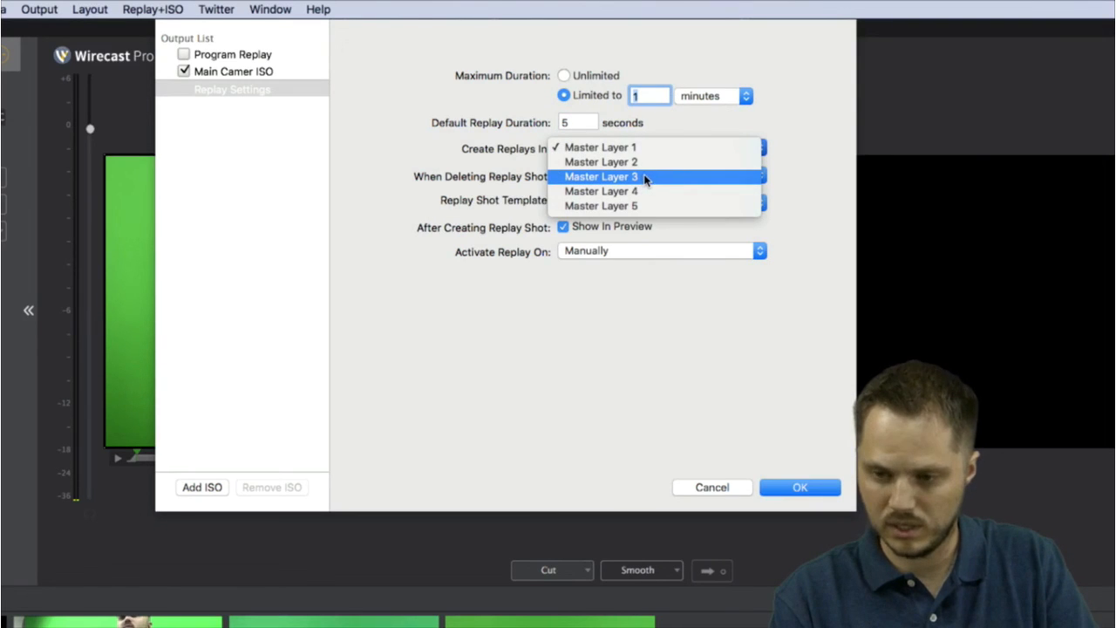
click(642, 147)
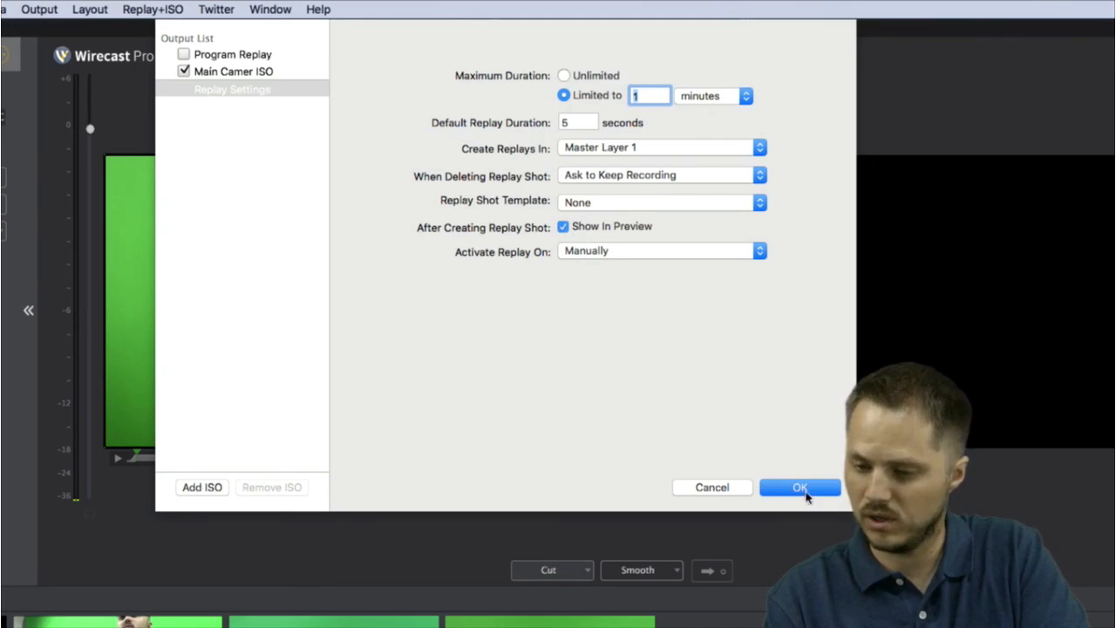
Review the Main Camer ISO configuration against the replay settings and save the configuration
click(240, 89)
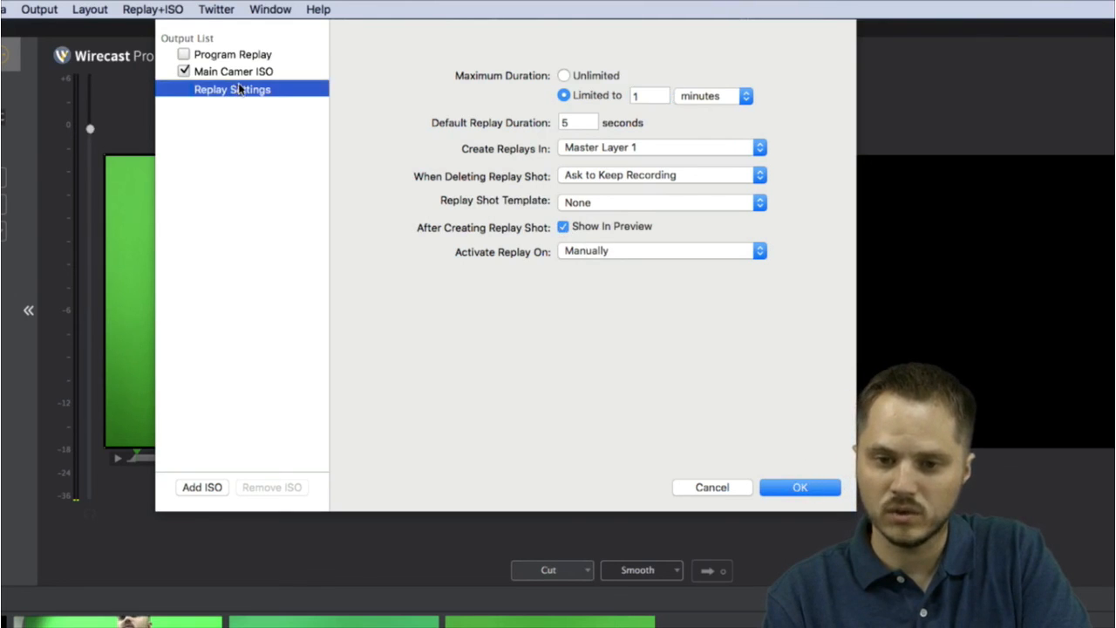
click(252, 73)
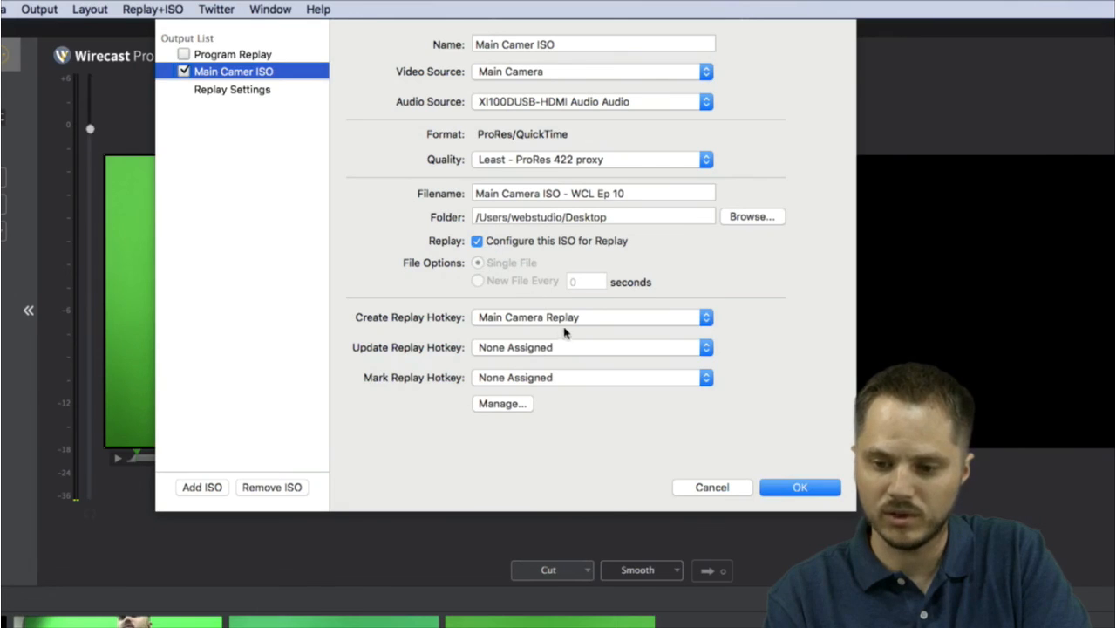
click(218, 90)
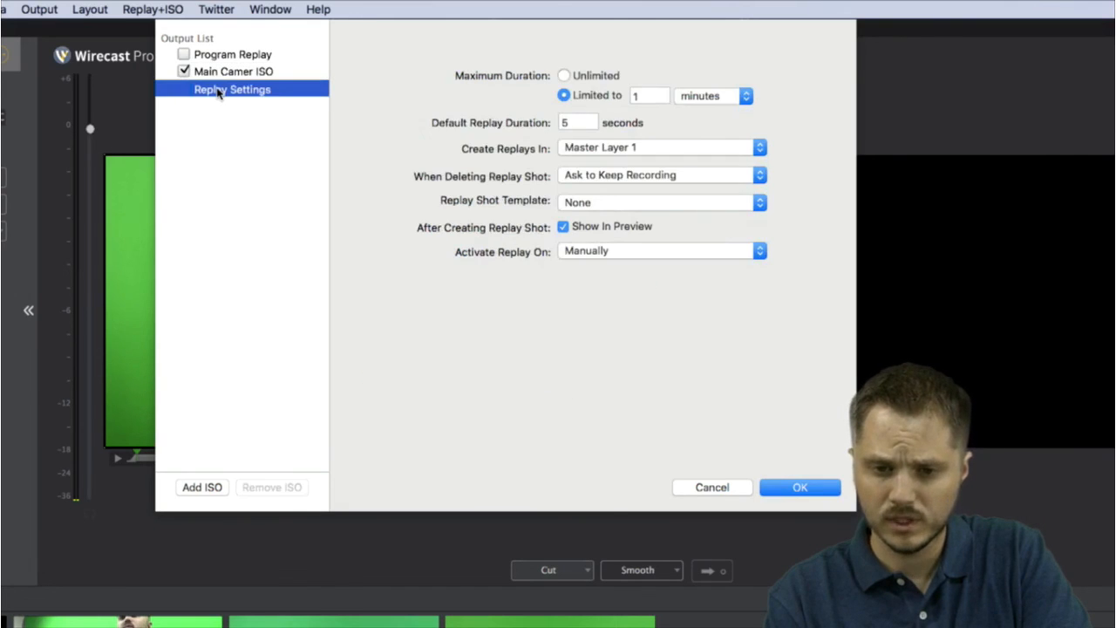
click(219, 75)
click(227, 89)
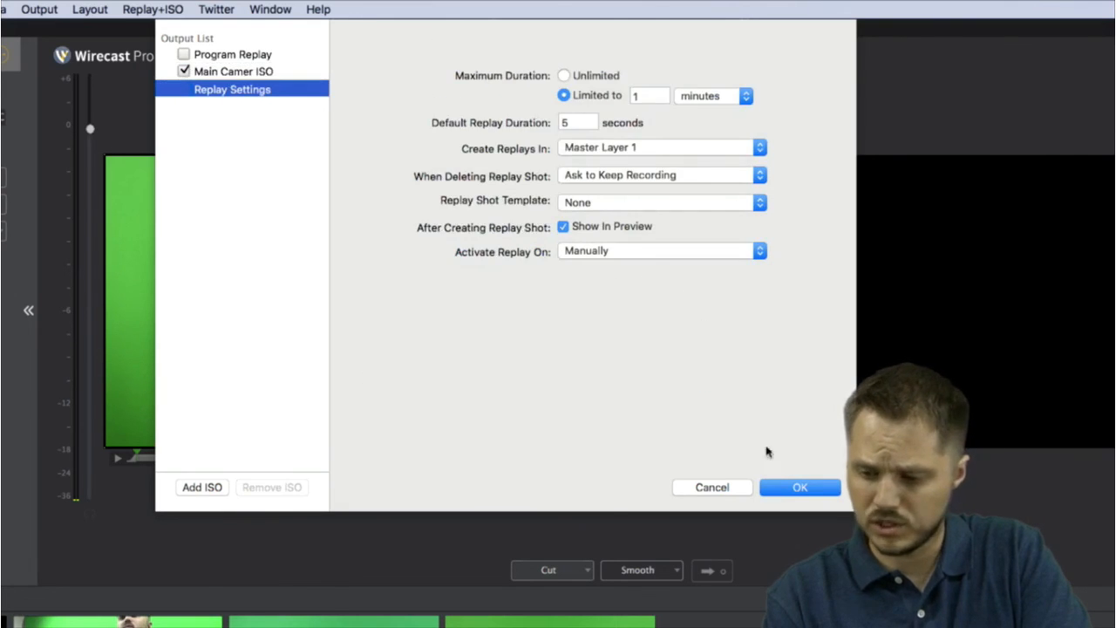
click(797, 487)
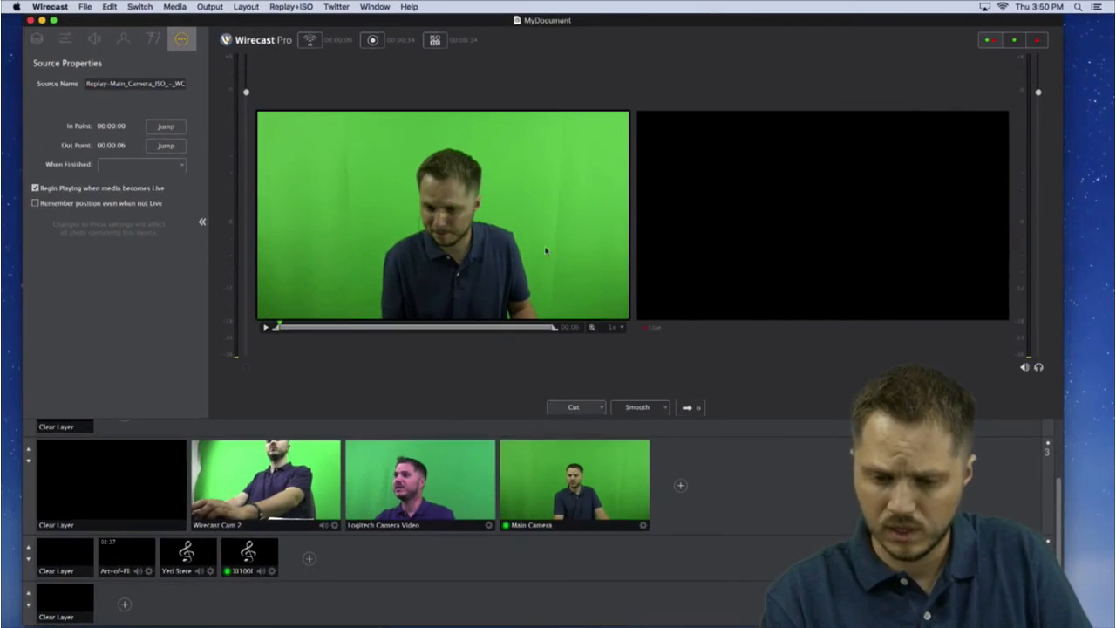
Clear the camera layer and the audio layer below it from the preview
click(480, 463)
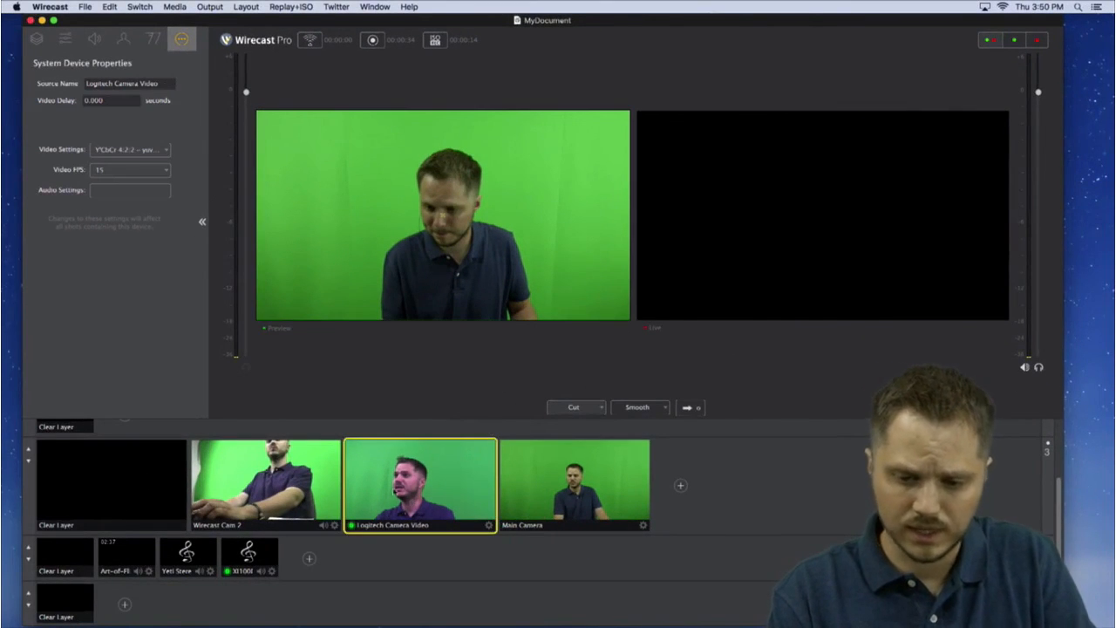
click(665, 409)
click(764, 392)
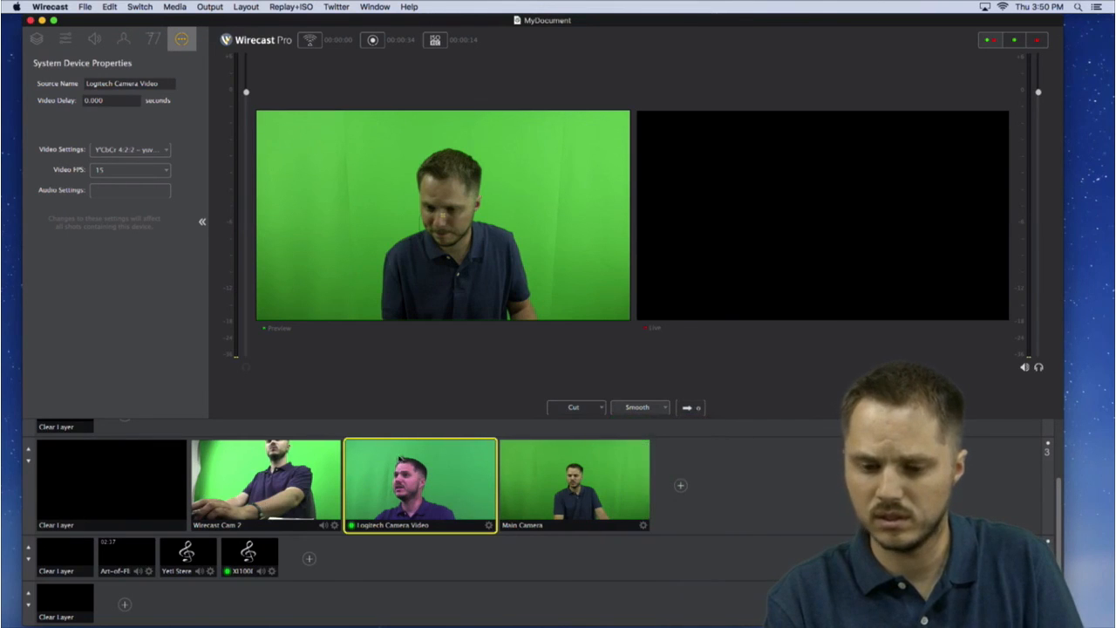
click(179, 500)
click(59, 553)
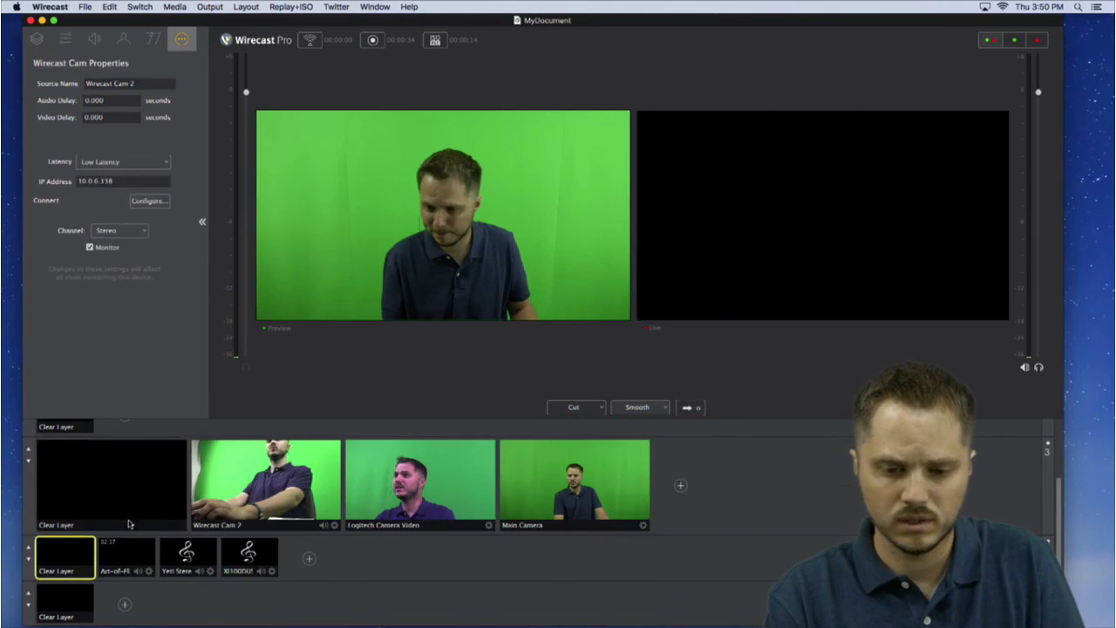
Delete the replay shot from layer 1 and remove its associated replay recordings
scroll(128, 523, up, 3)
click(135, 452)
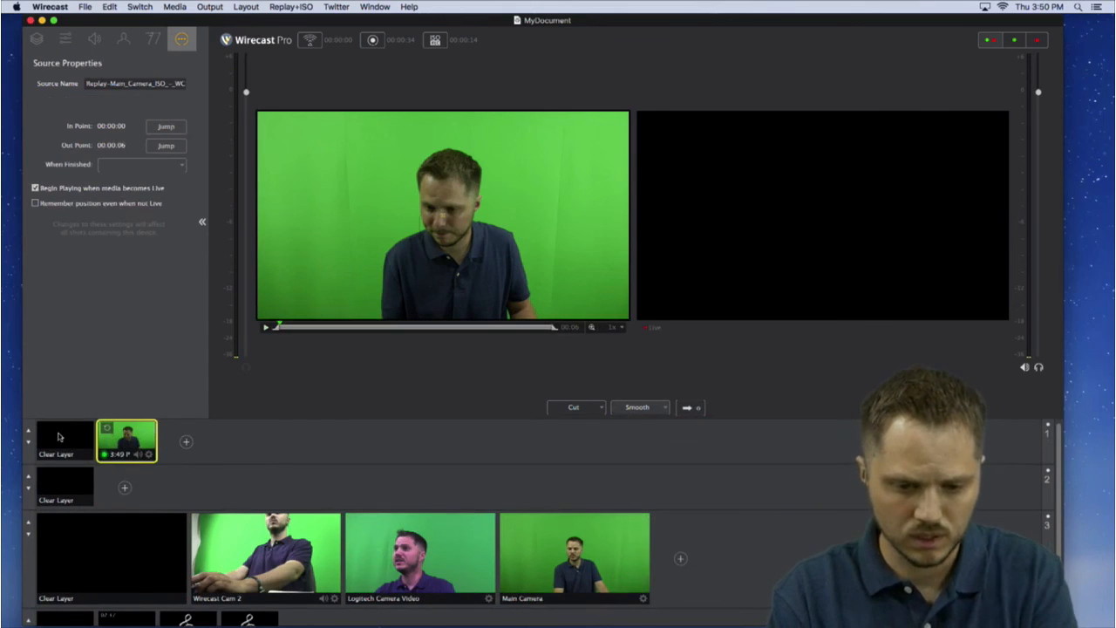
right_click(138, 437)
click(166, 537)
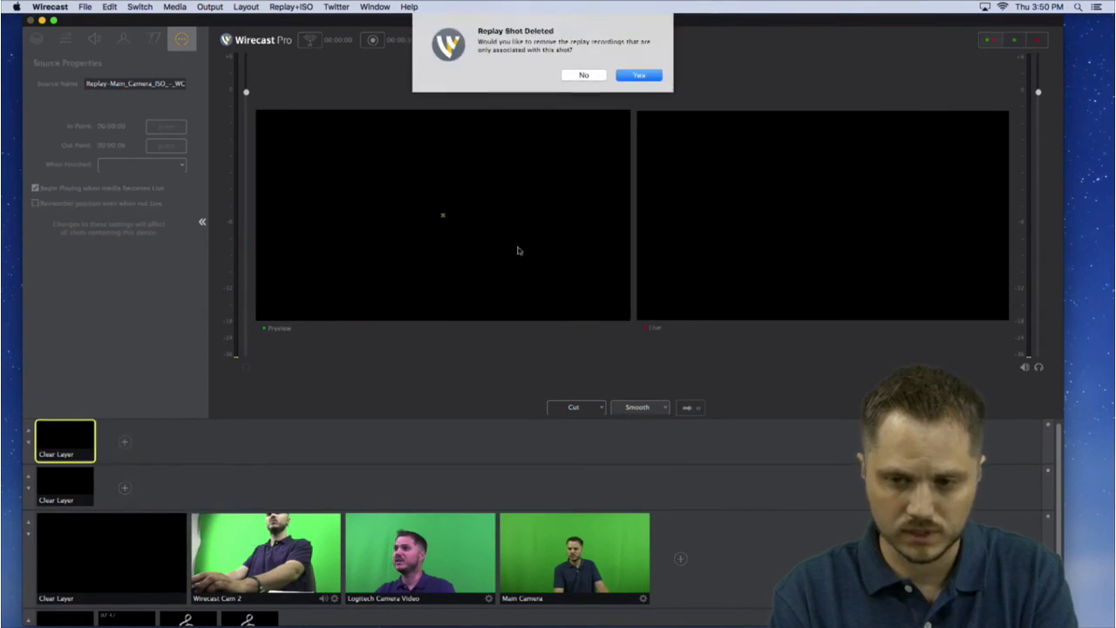
click(638, 74)
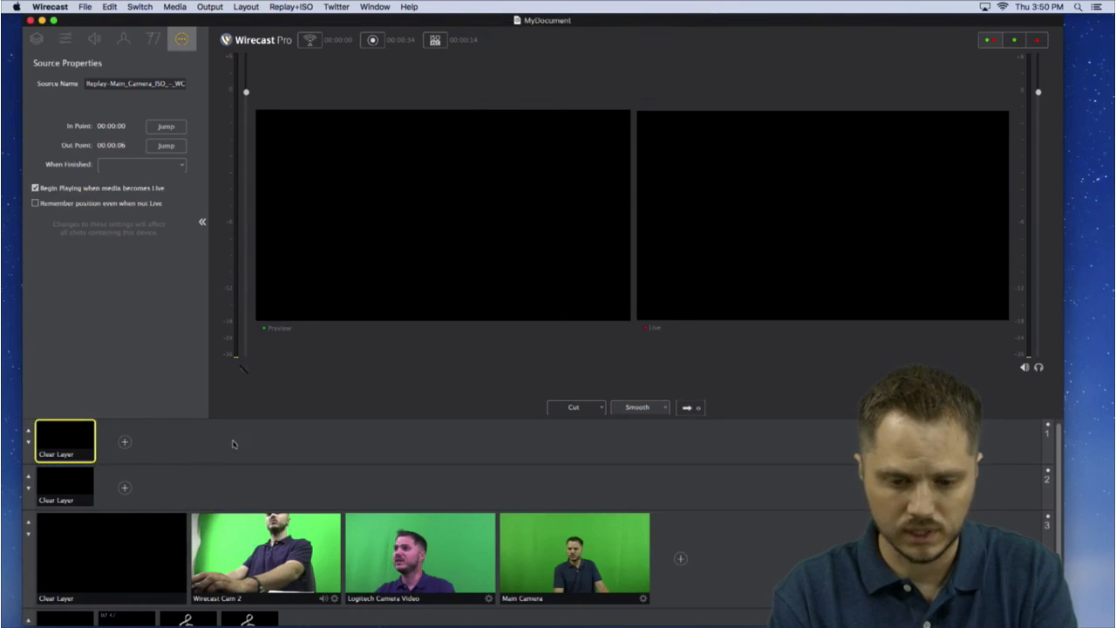
Shrink the shot thumbnails of layer 3 and enlarge those of layer 1
scroll(234, 445, down, 2)
click(122, 521)
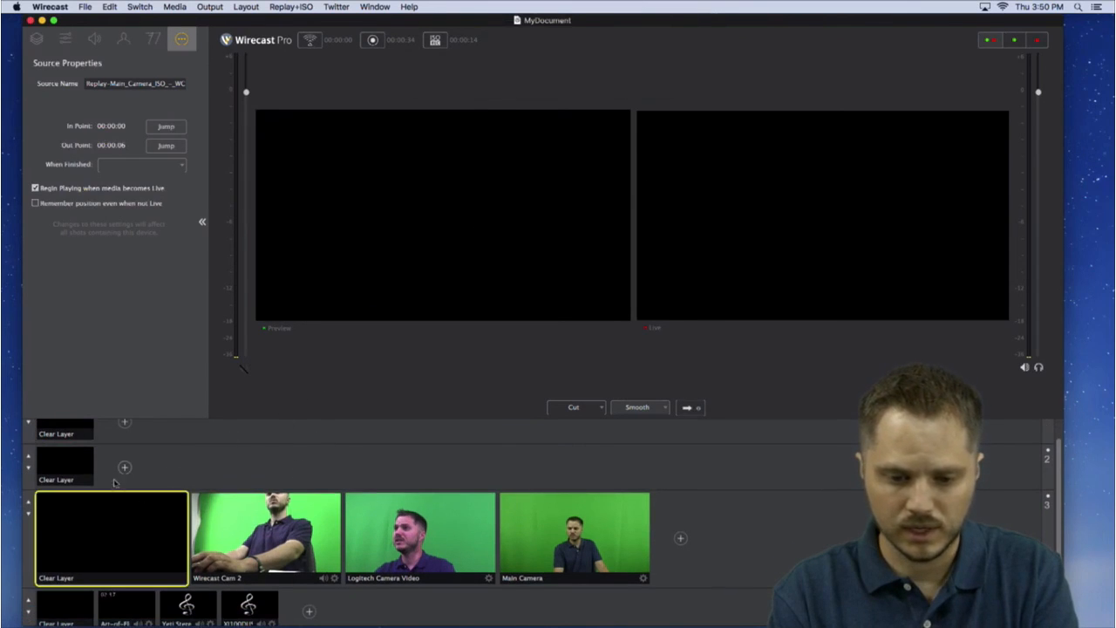
click(29, 513)
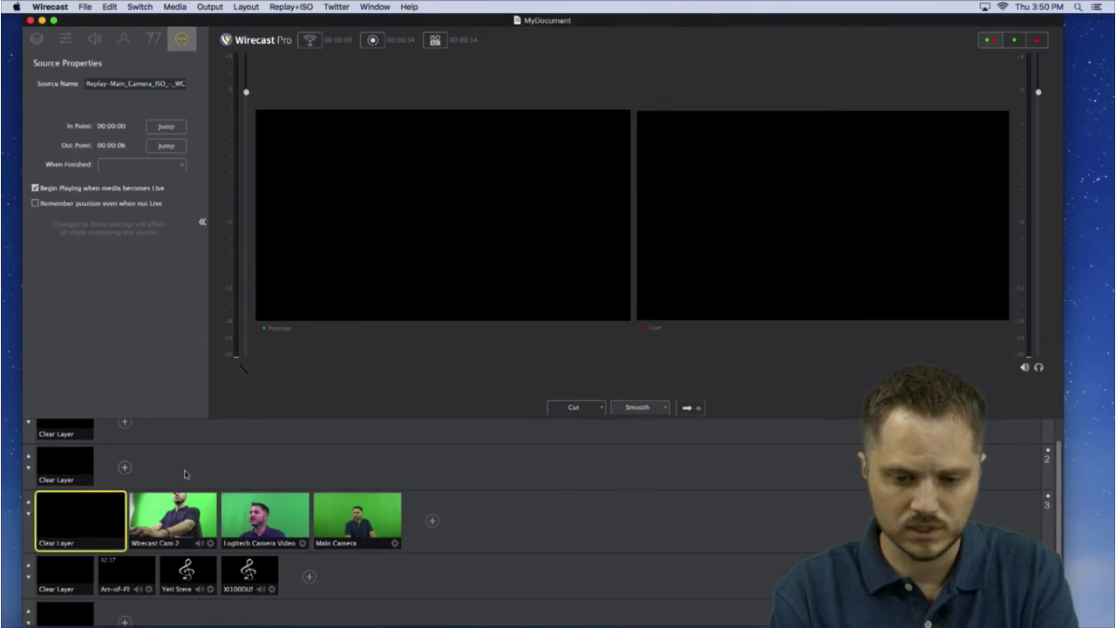
scroll(185, 475, up, 2)
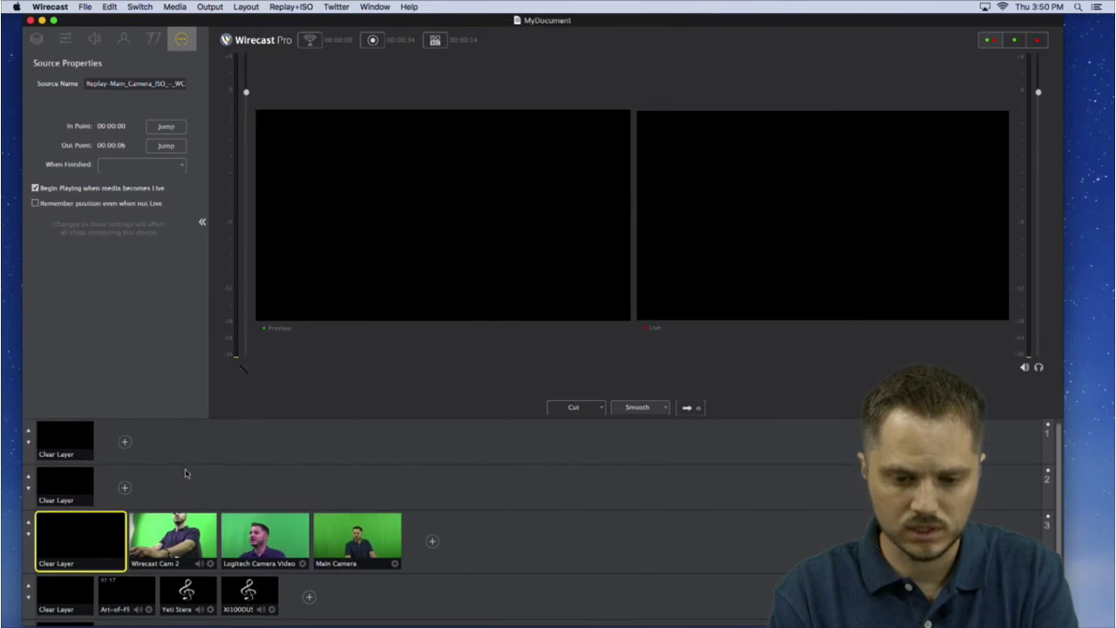
click(28, 431)
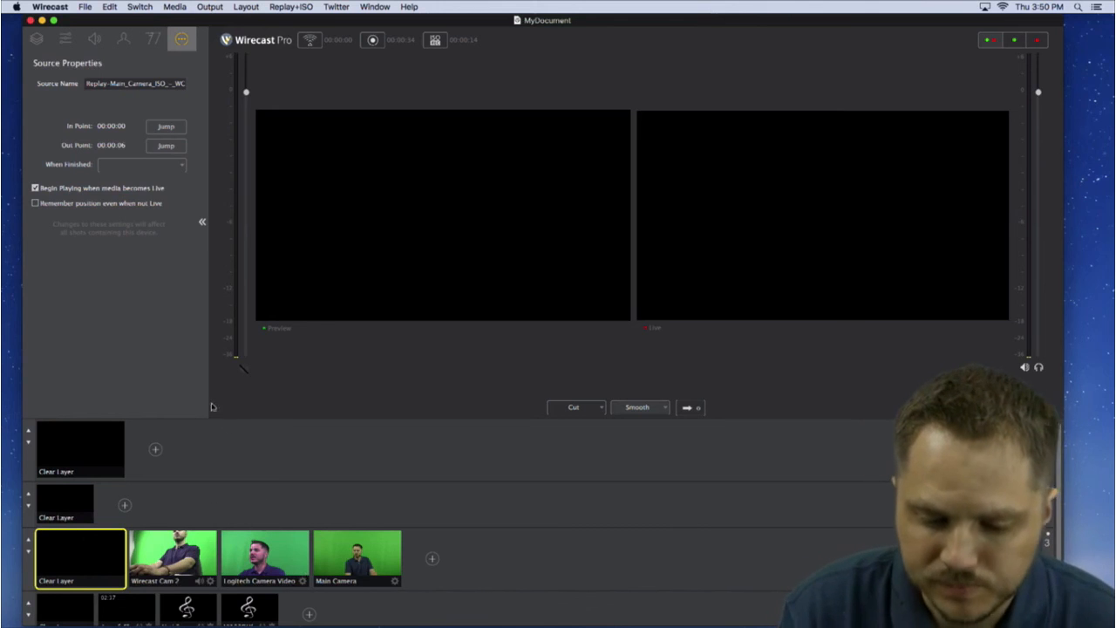
Preview each camera shot in turn, then take Logitech Camera Video live with the ISO recording running
click(192, 562)
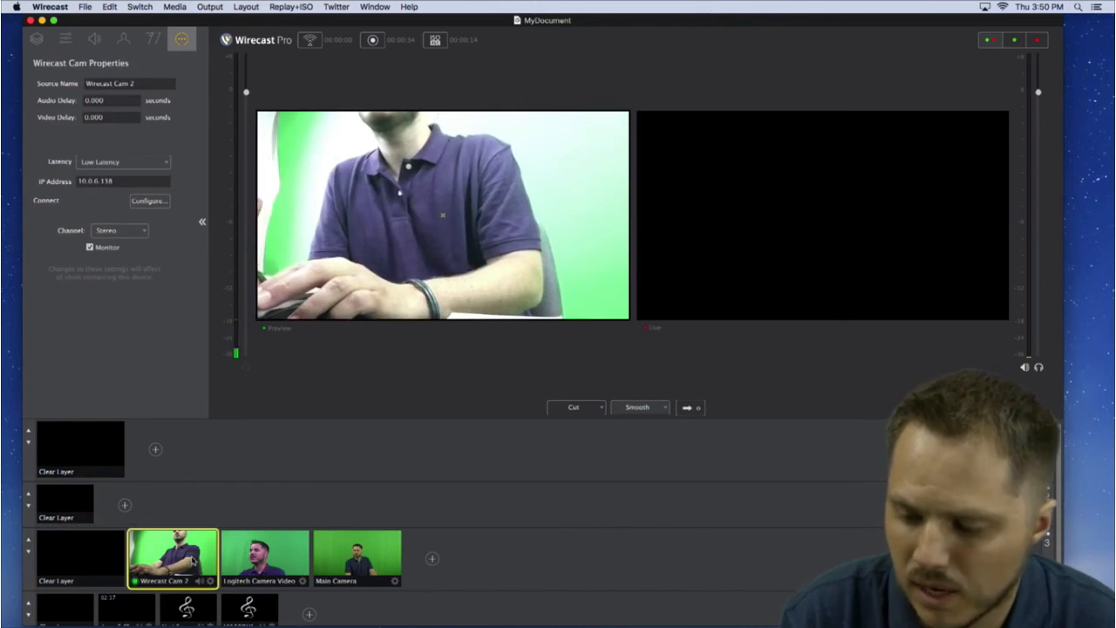
click(295, 553)
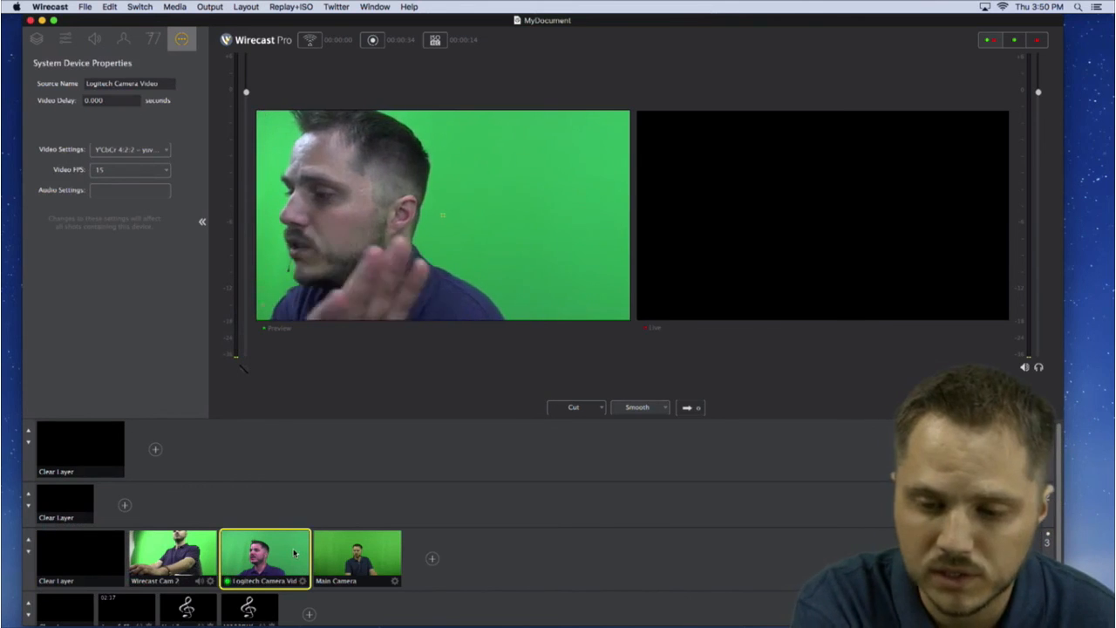
click(366, 546)
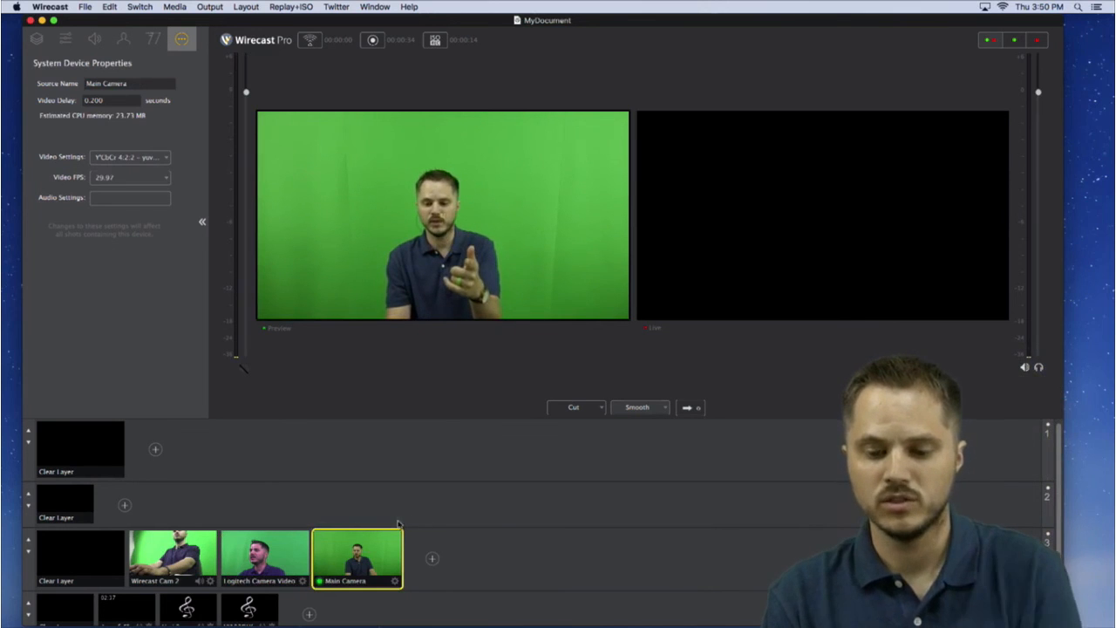
click(691, 407)
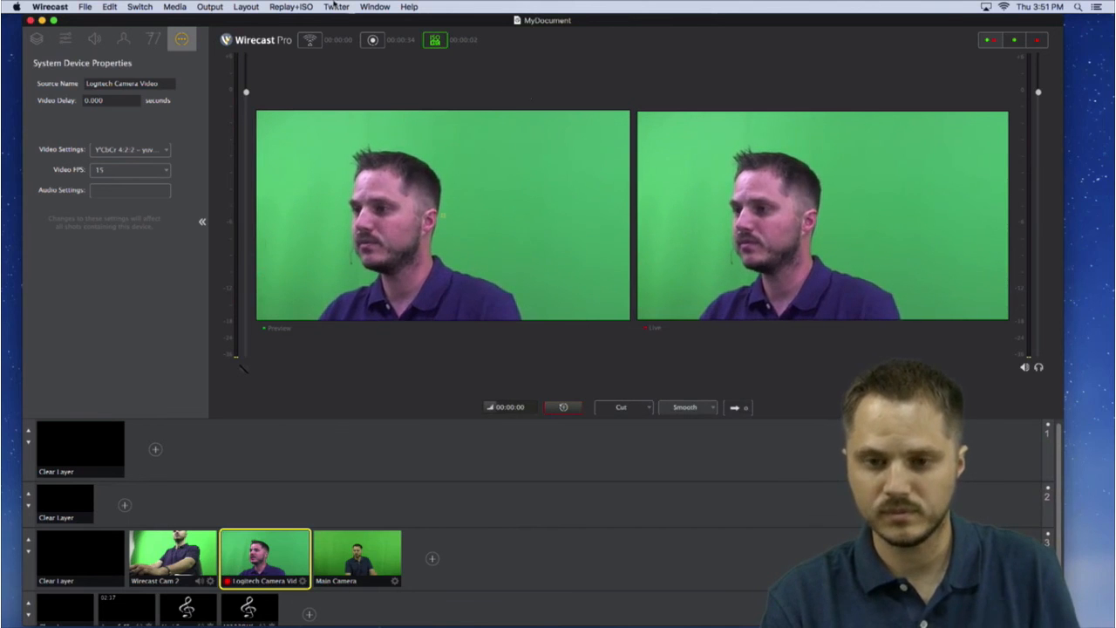
Create a replay shot from the running Main Camer ISO and play it live, ending with layer 1 cleared
click(286, 6)
click(285, 6)
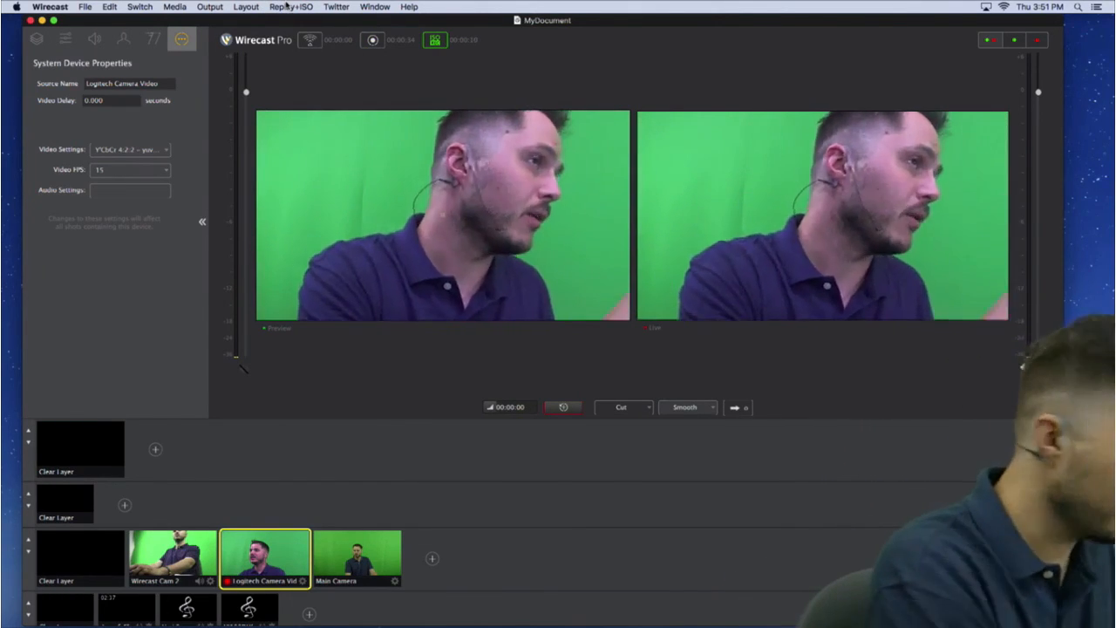
key(super+5)
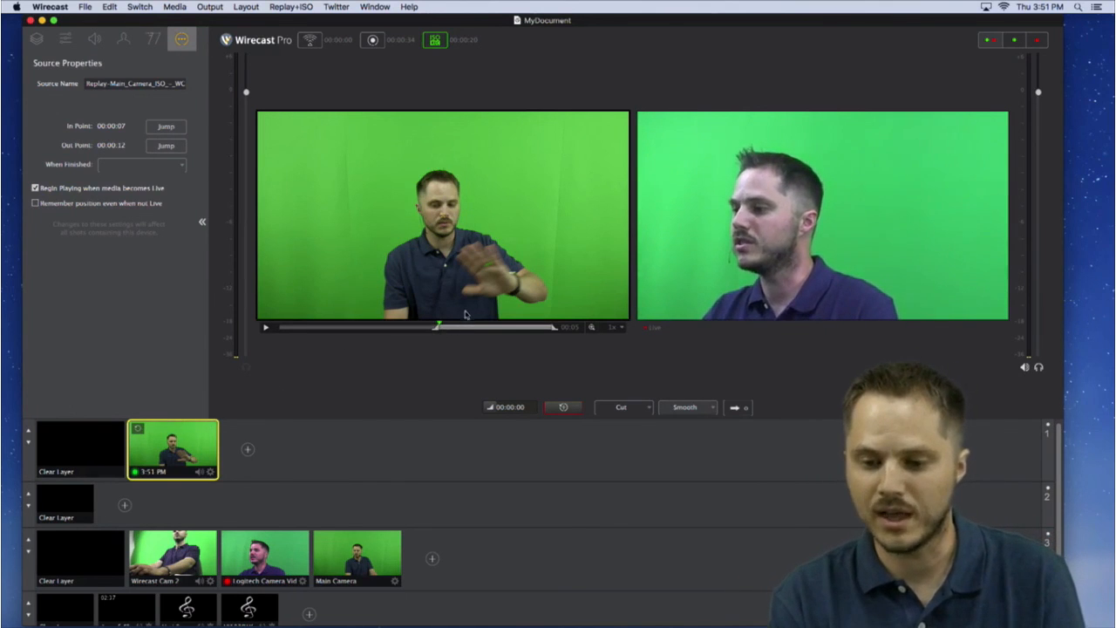
drag(489, 323, 440, 326)
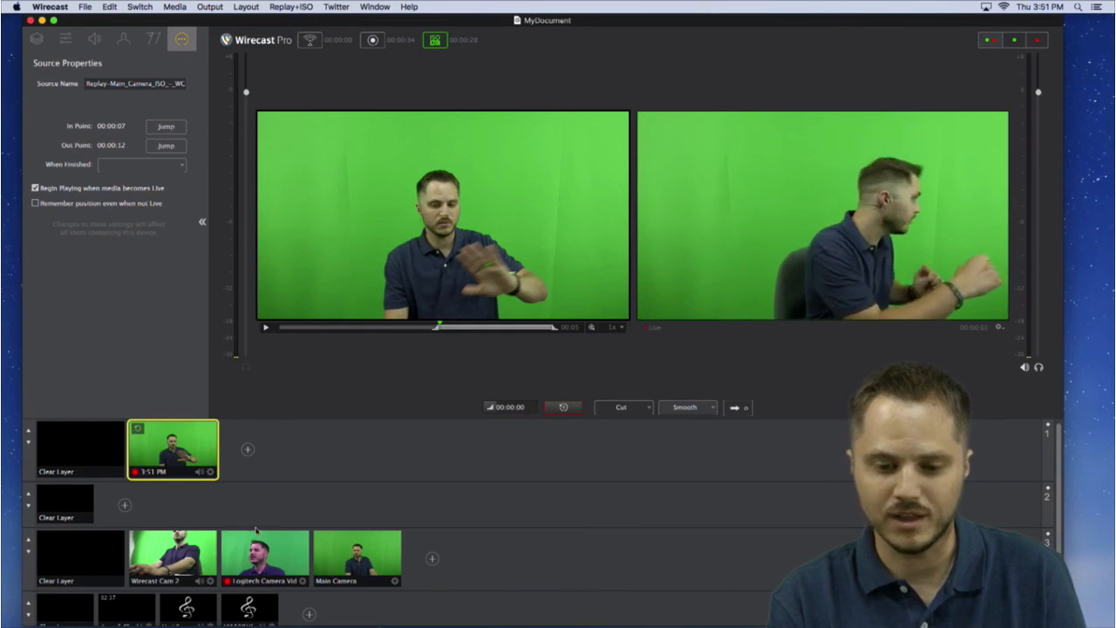
click(85, 451)
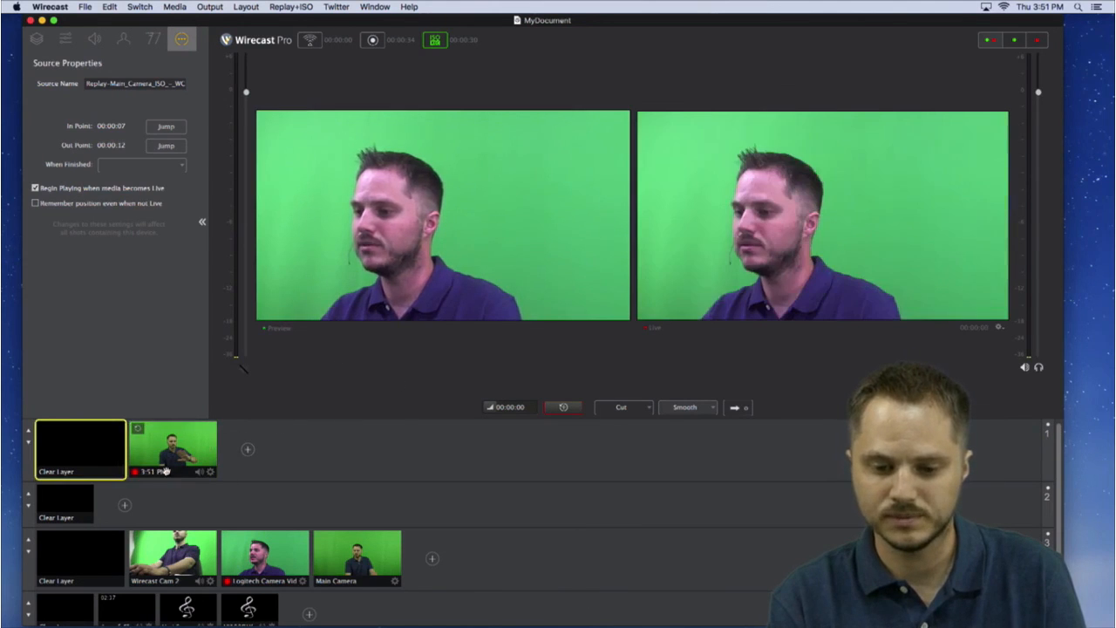
Trim the replay shot's in point to 00:00:09 and set its playback speed to 0.25x
click(175, 437)
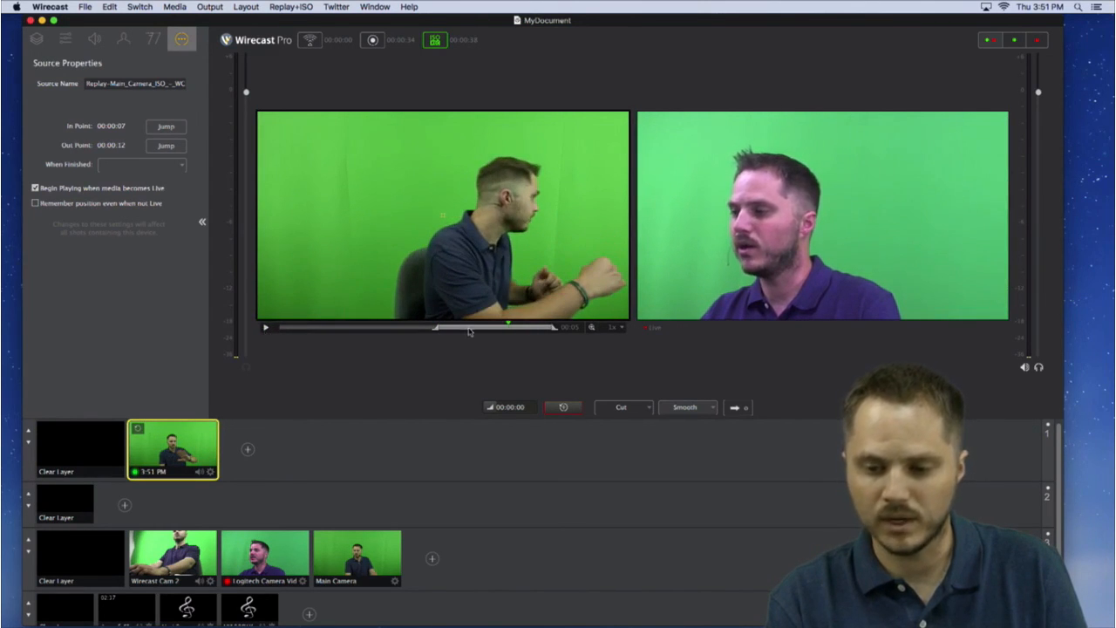
drag(438, 330, 491, 329)
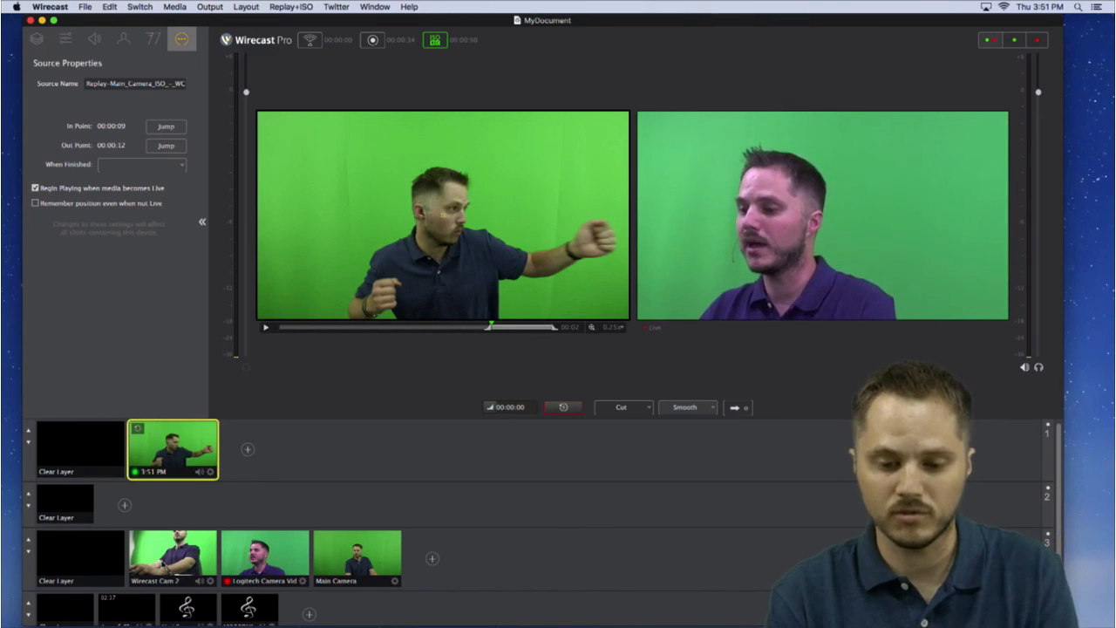
Take Wirecast Cam 2 live and keep the trimmed replay shot cued in preview
click(97, 446)
click(173, 554)
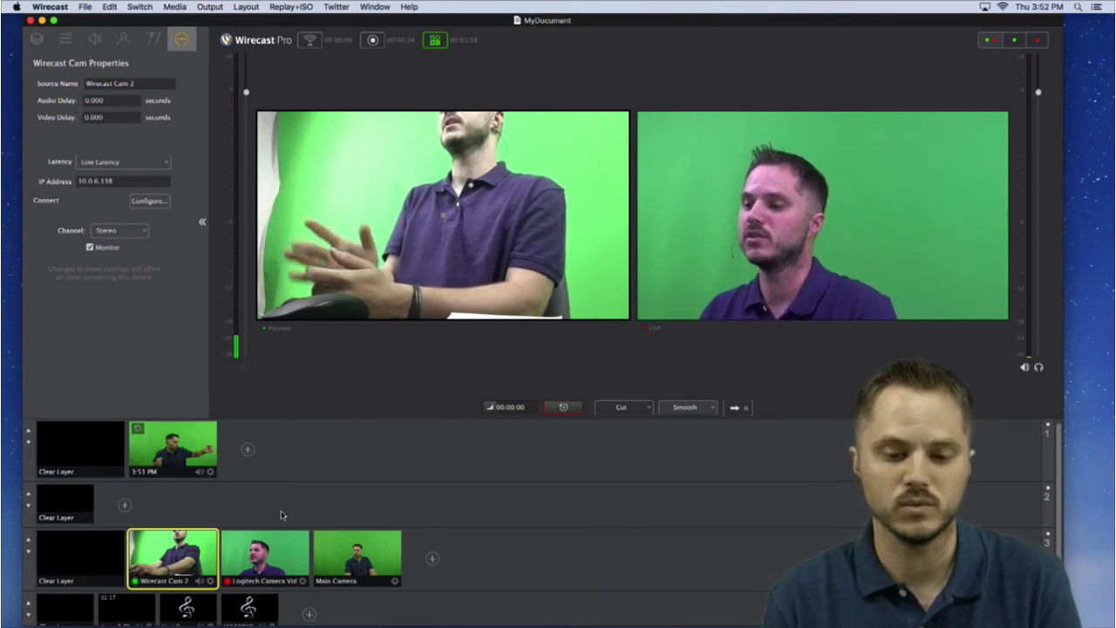
click(151, 457)
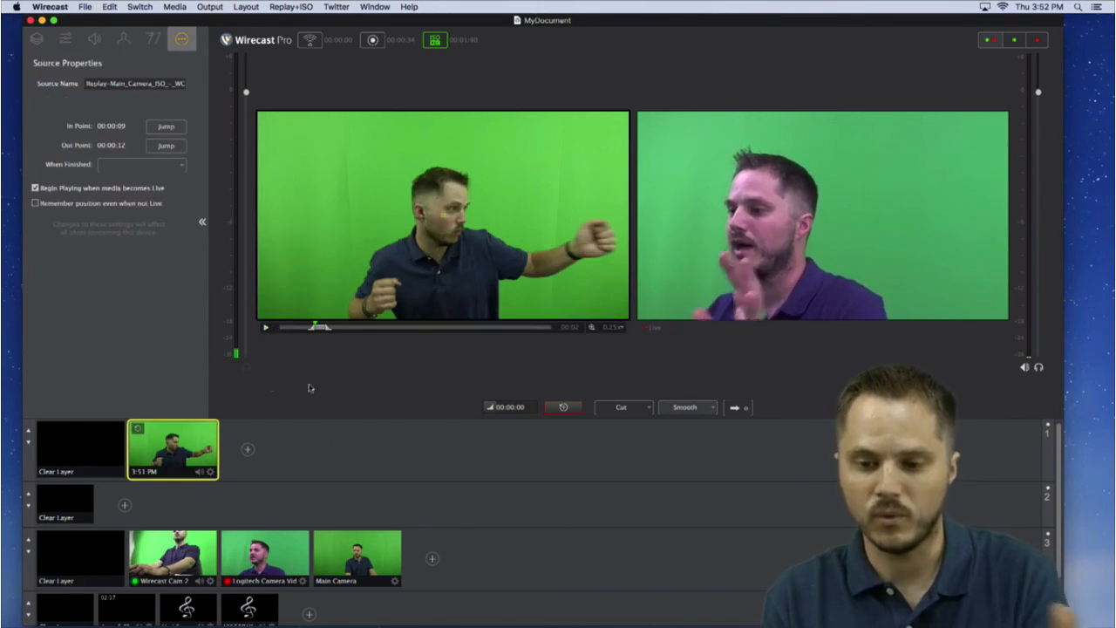
click(736, 408)
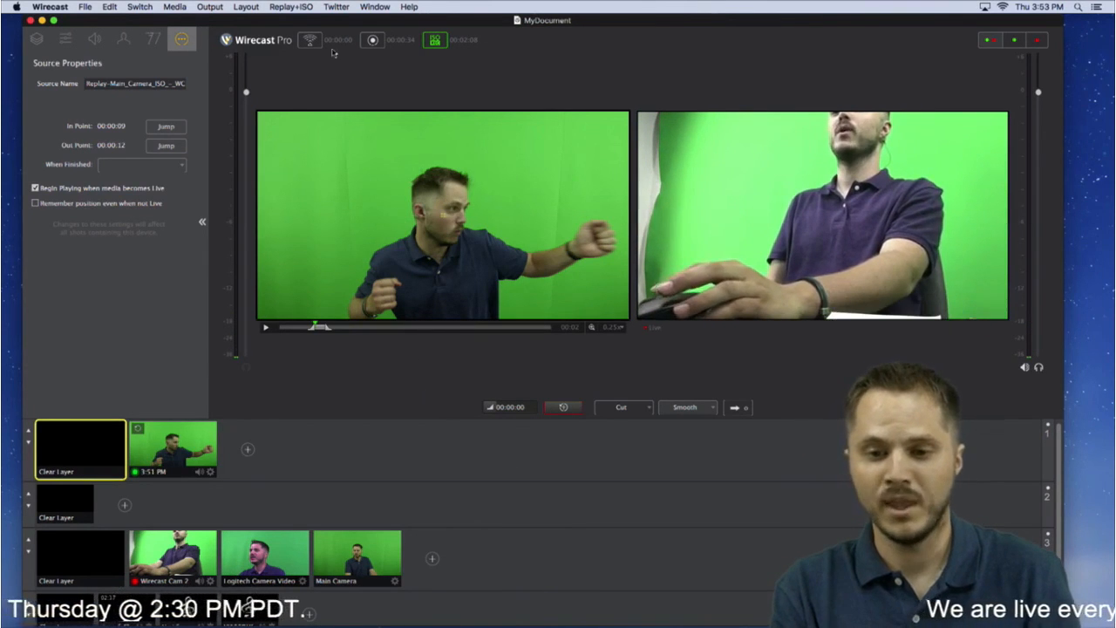
Enable Program Replay in the Replay+ISO configuration
click(288, 6)
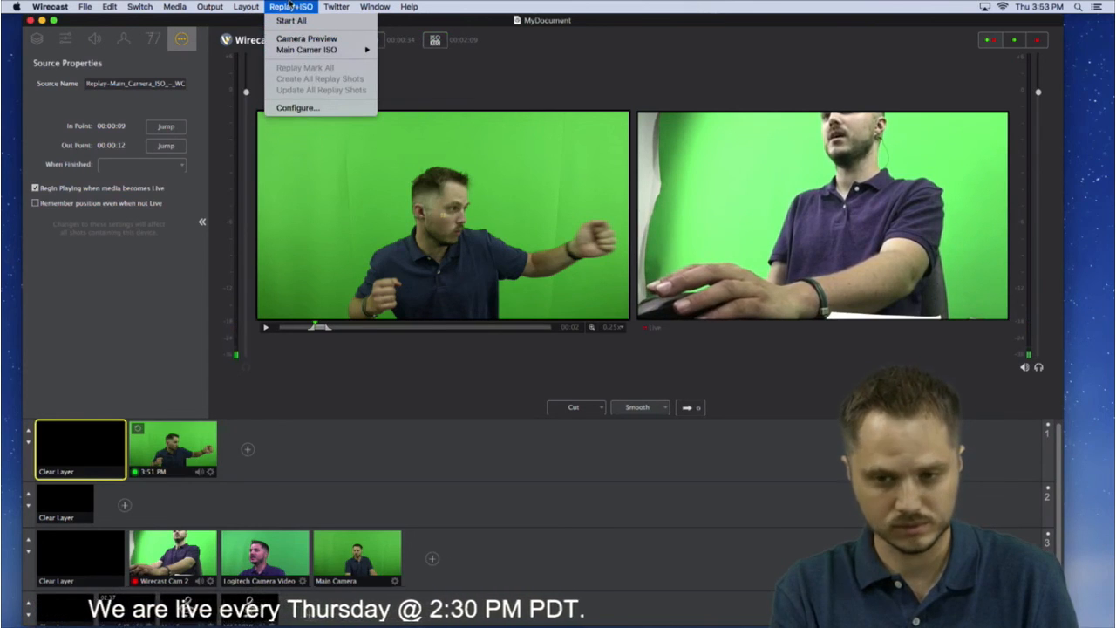
click(298, 107)
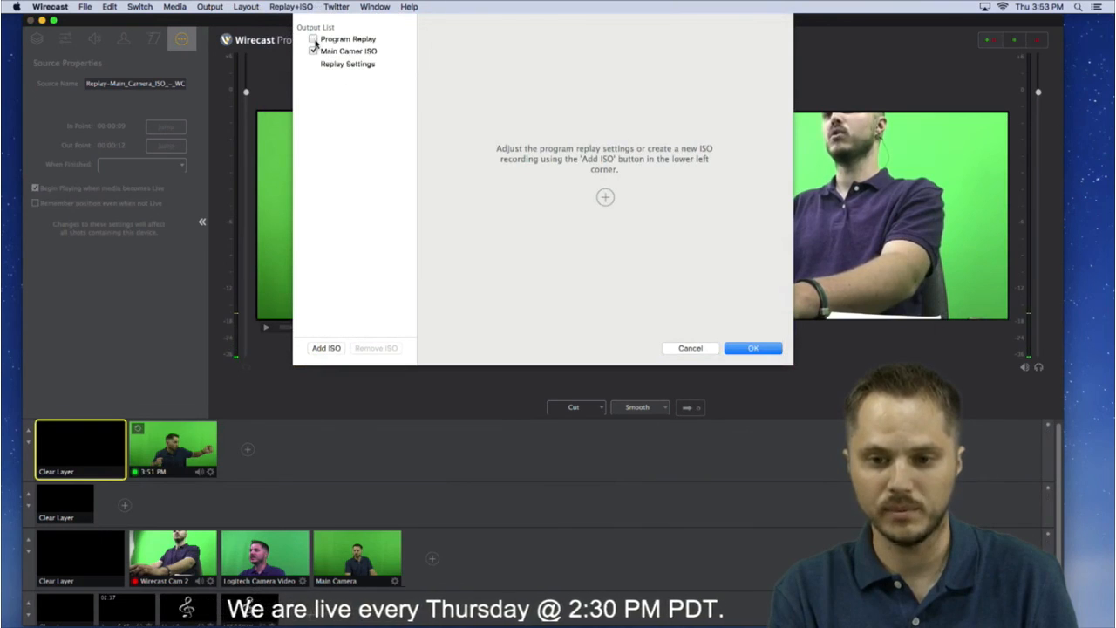
click(314, 40)
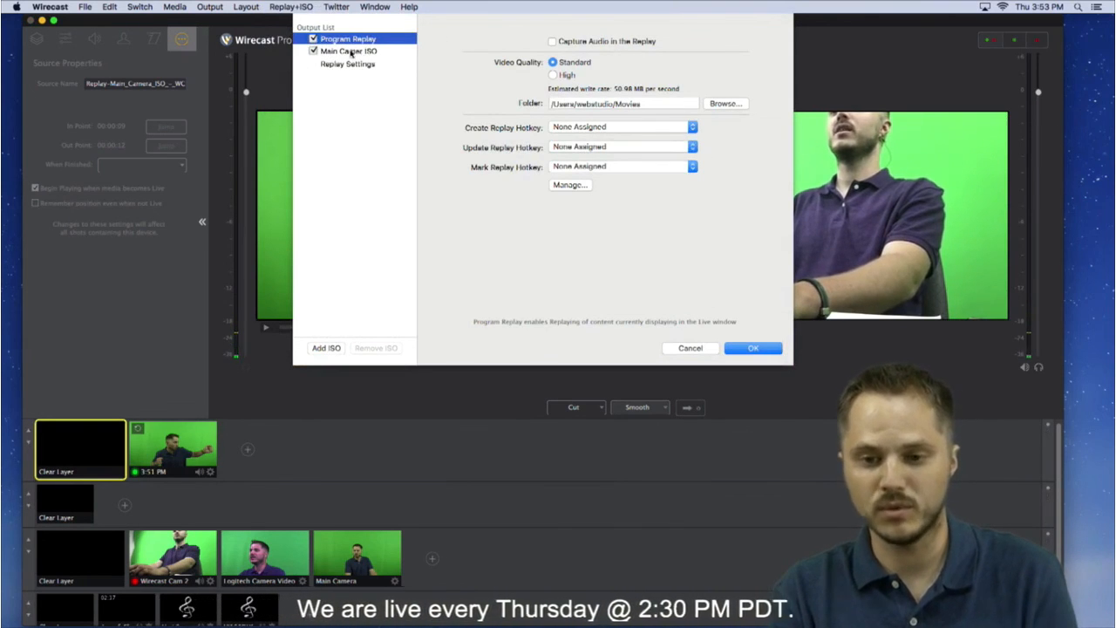